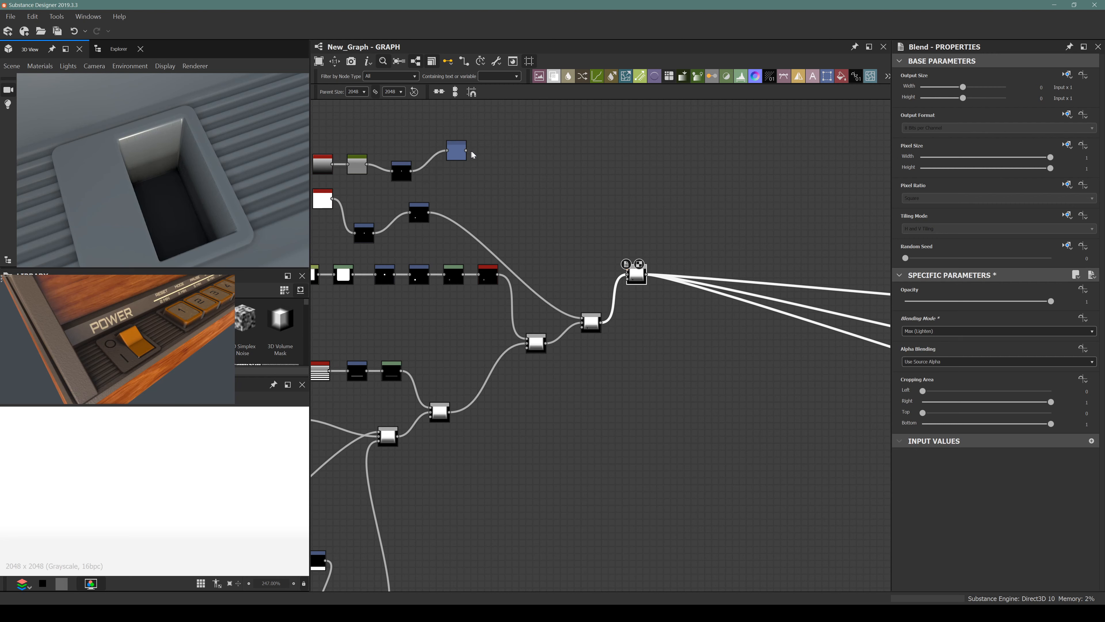
# Step: Connect the output of the topmost row's last Transformation 2D node to the foreground input of the final Max (Lighten) Blend
pyautogui.moveTo(466, 150); pyautogui.dragTo(629, 270)
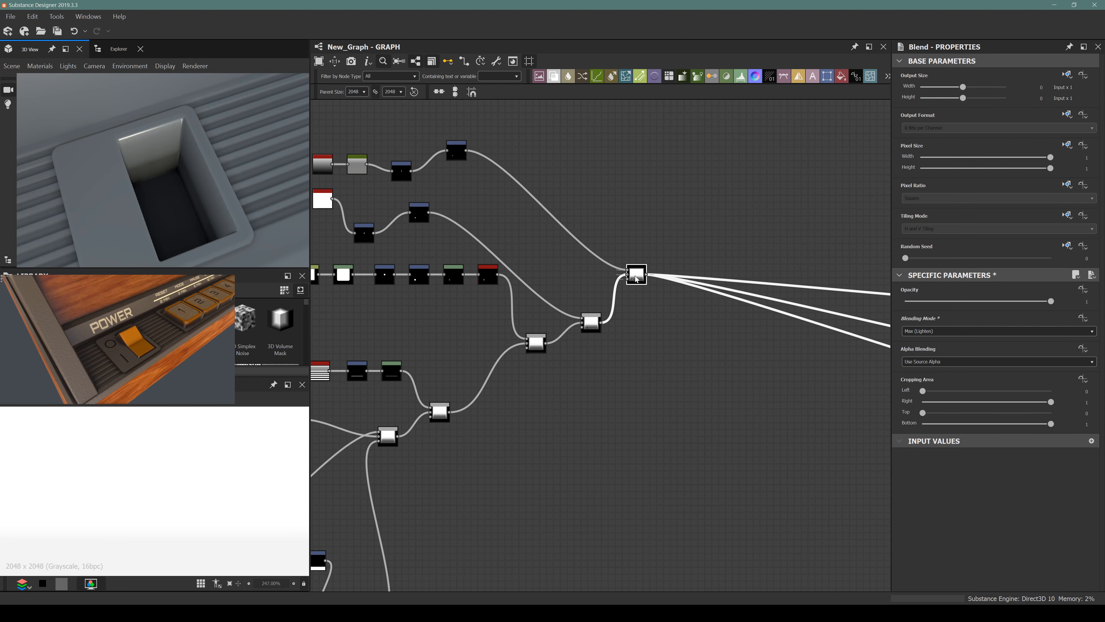
pyautogui.moveTo(128, 179); pyautogui.dragTo(159, 199)
pyautogui.scroll(5, 404, 175)
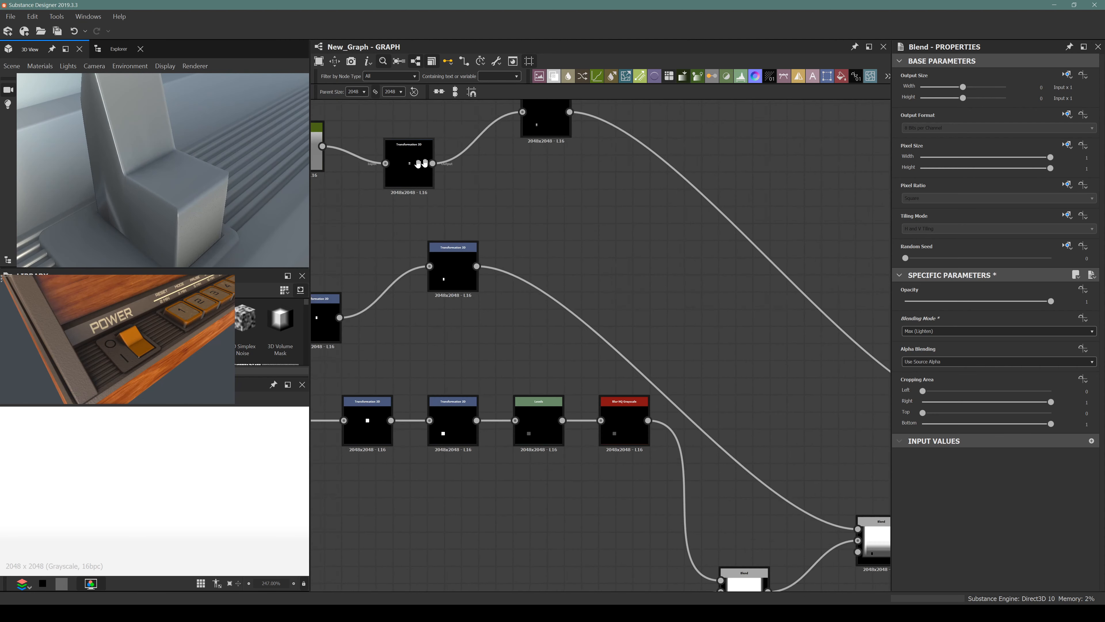
# Step: Set the stretch width and height of the Transformation 2D node directly after the Curve to 95%
pyautogui.moveTo(418, 166); pyautogui.dragTo(565, 185, button='middle')
pyautogui.doubleClick(565, 185)
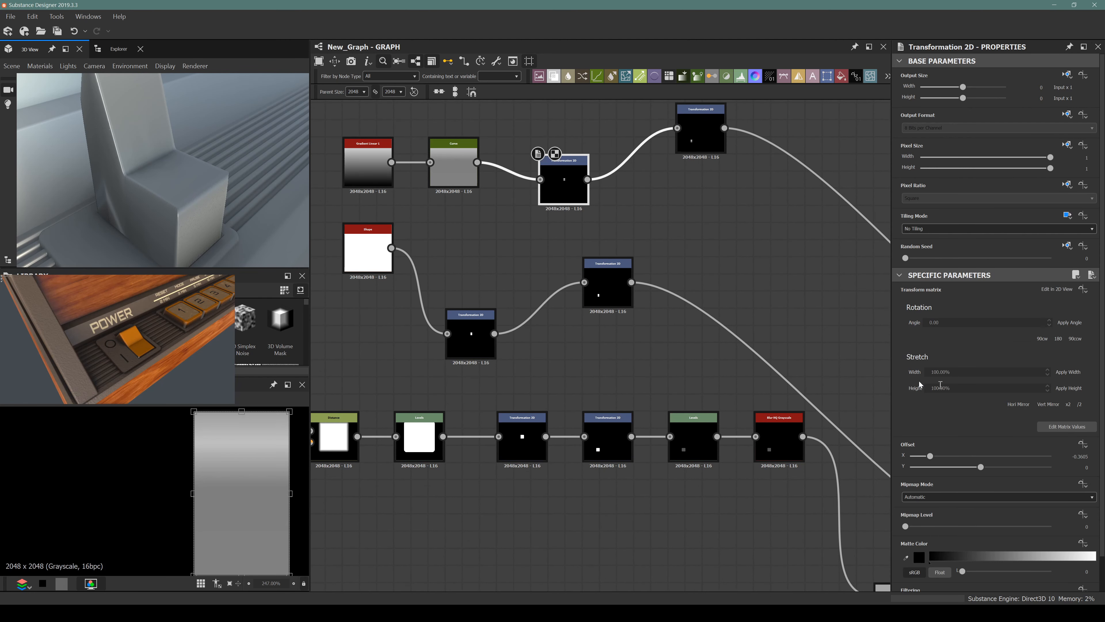
pyautogui.doubleClick(940, 372)
pyautogui.write('95')
pyautogui.press('Return')
pyautogui.scroll(-2, 209, 449)
pyautogui.doubleClick(949, 387)
pyautogui.write('95')
pyautogui.press('Return')
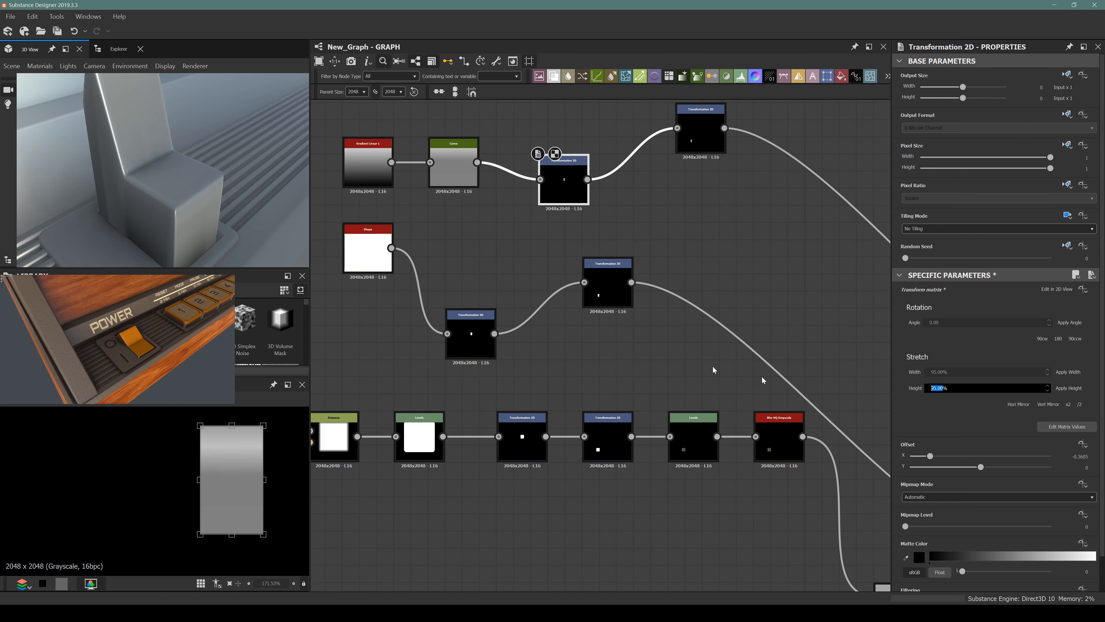
pyautogui.moveTo(100, 219); pyautogui.dragTo(209, 192)
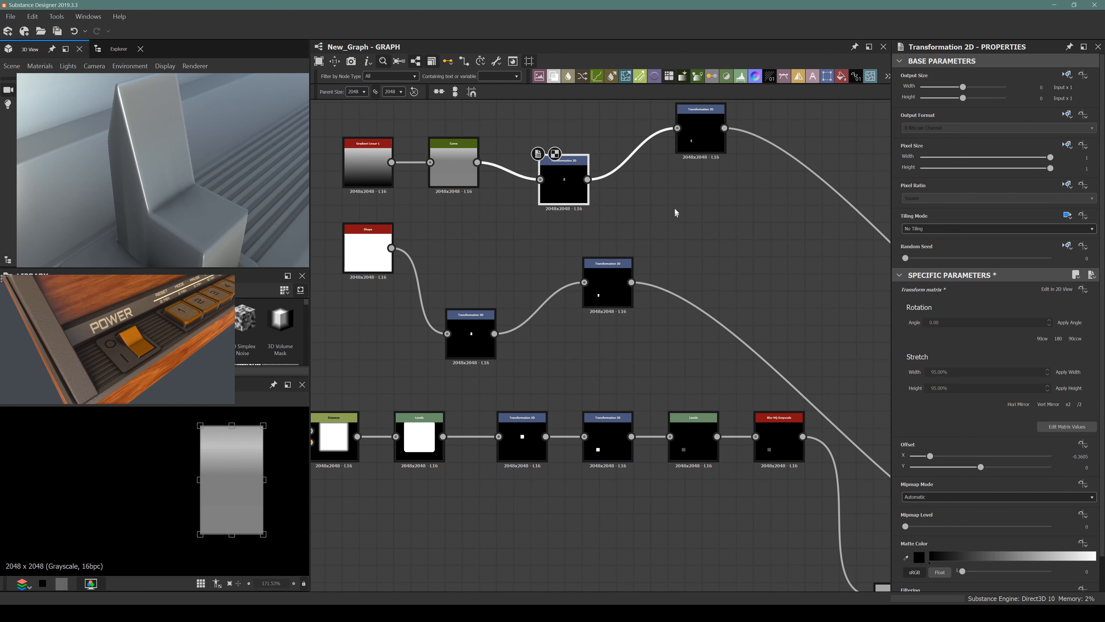
# Step: Insert a Levels node after the topmost row's last Transformation 2D and lower its white output level to about two thirds
pyautogui.moveTo(702, 143); pyautogui.dragTo(640, 176, button='middle')
pyautogui.click(641, 176)
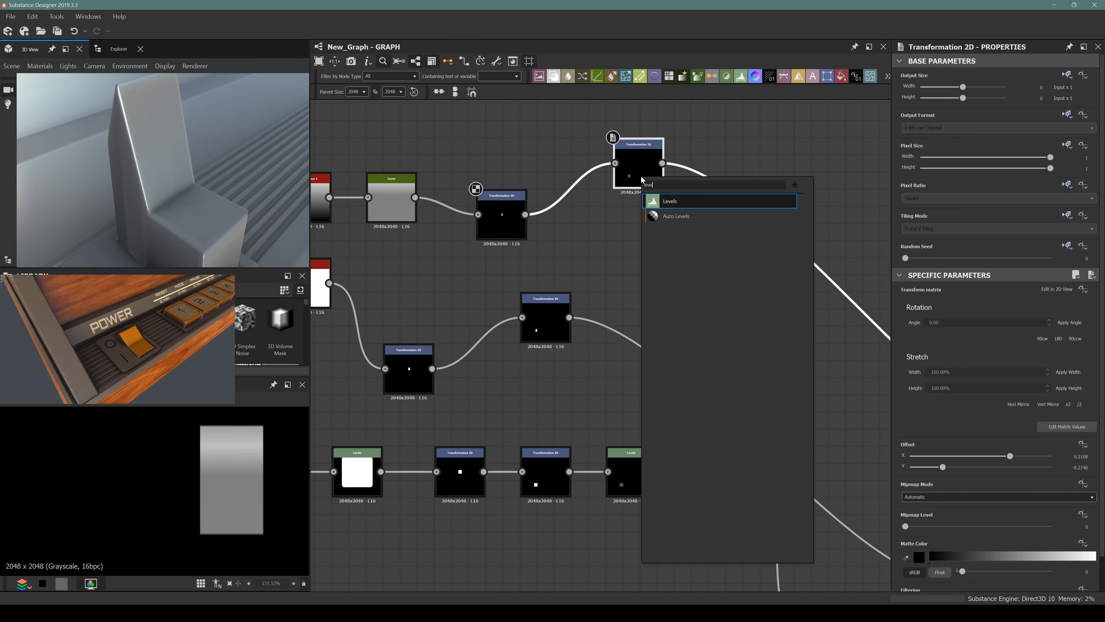
pyautogui.hotkey('ctrl', 'l')
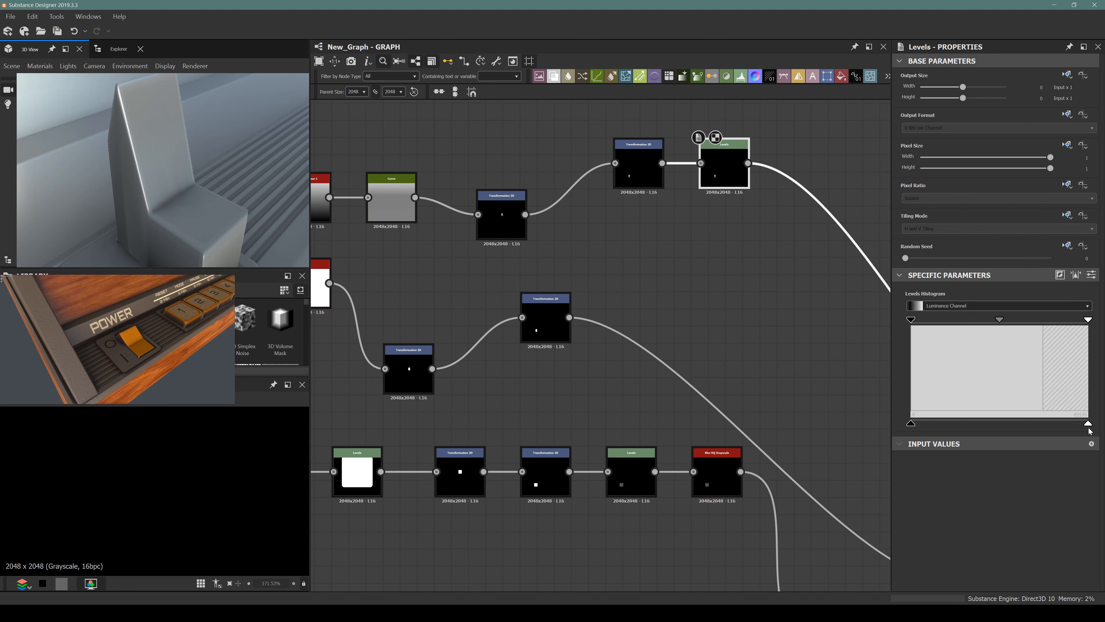
pyautogui.moveTo(1087, 425); pyautogui.dragTo(1001, 423)
pyautogui.moveTo(220, 122); pyautogui.dragTo(166, 170)
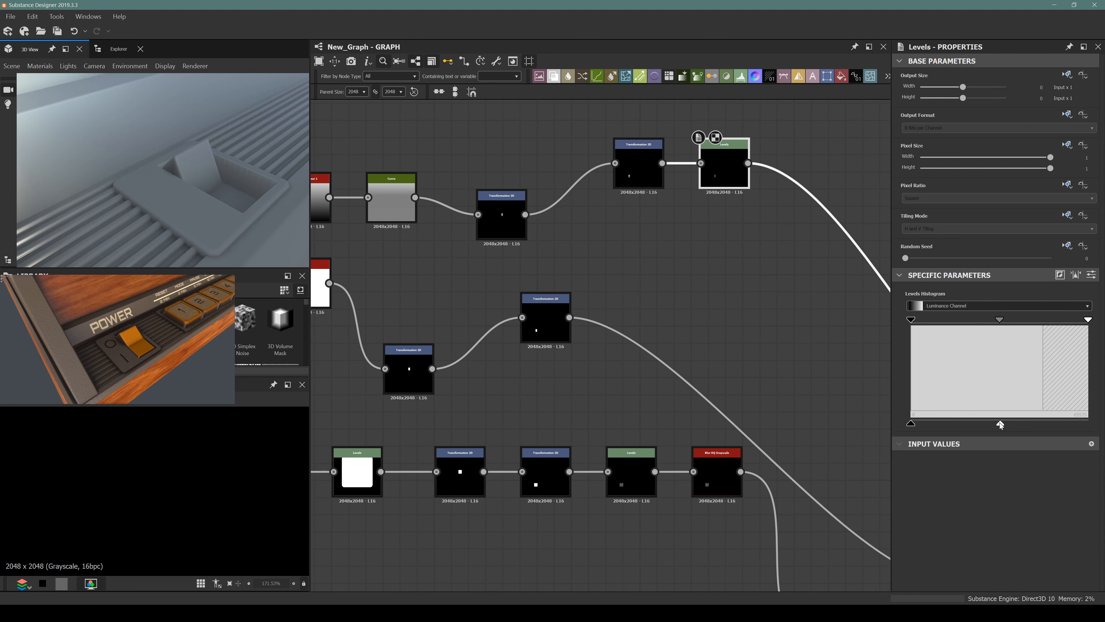
pyautogui.moveTo(1000, 423); pyautogui.dragTo(1033, 421)
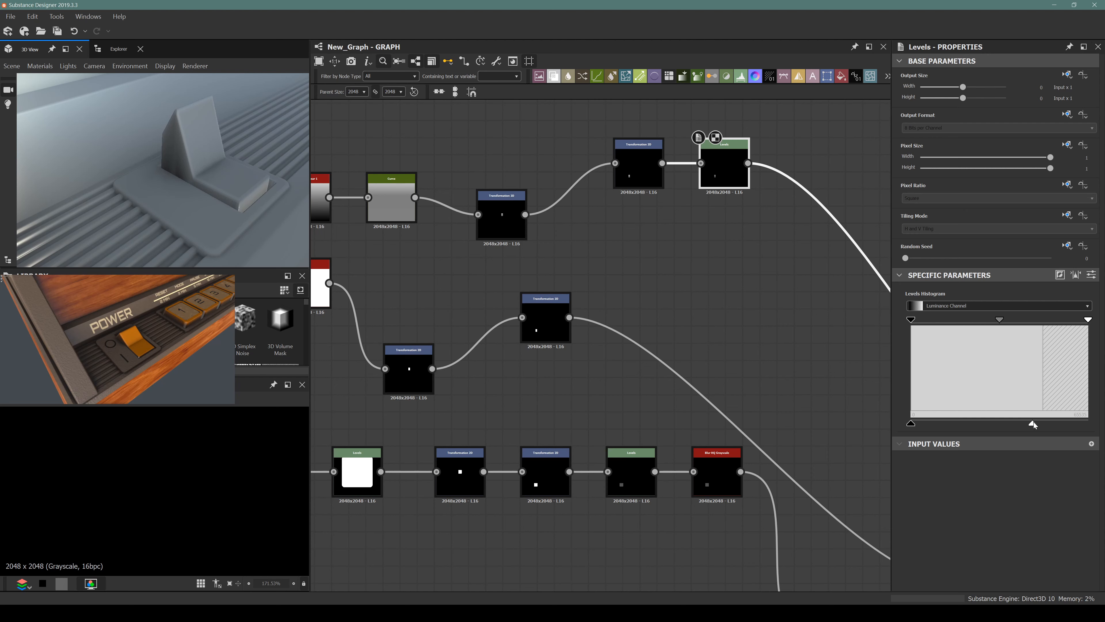
pyautogui.moveTo(1033, 424); pyautogui.dragTo(1030, 429)
# Step: Lower the Curve node's peak and end points together, and move its middle point to input position 0.47
pyautogui.moveTo(553, 199); pyautogui.dragTo(539, 212, button='middle')
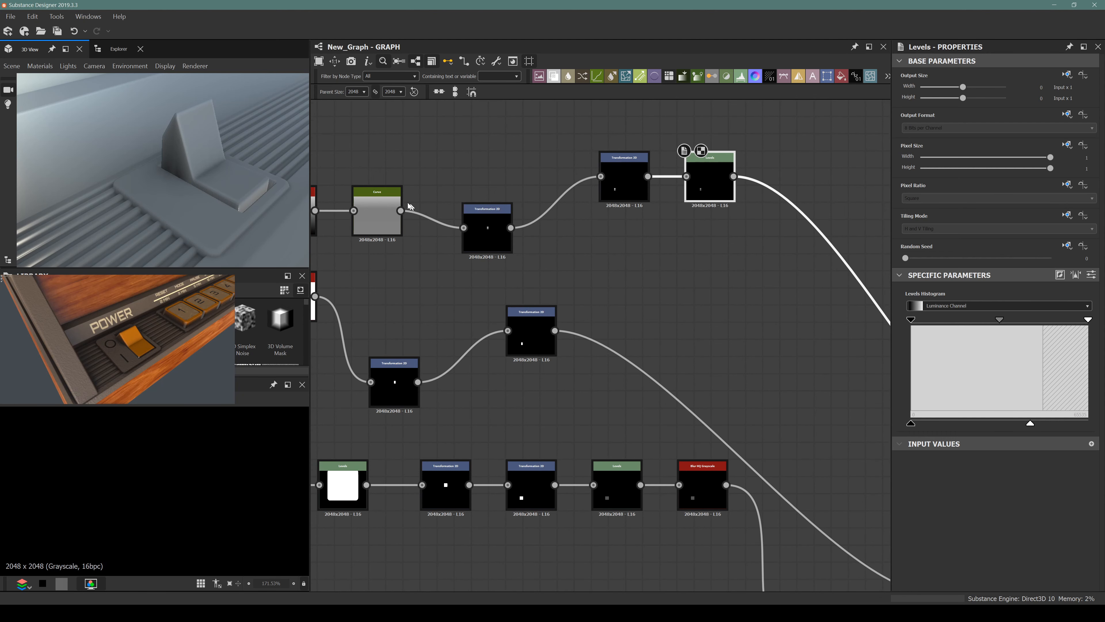
pyautogui.click(376, 215)
pyautogui.click(1059, 376)
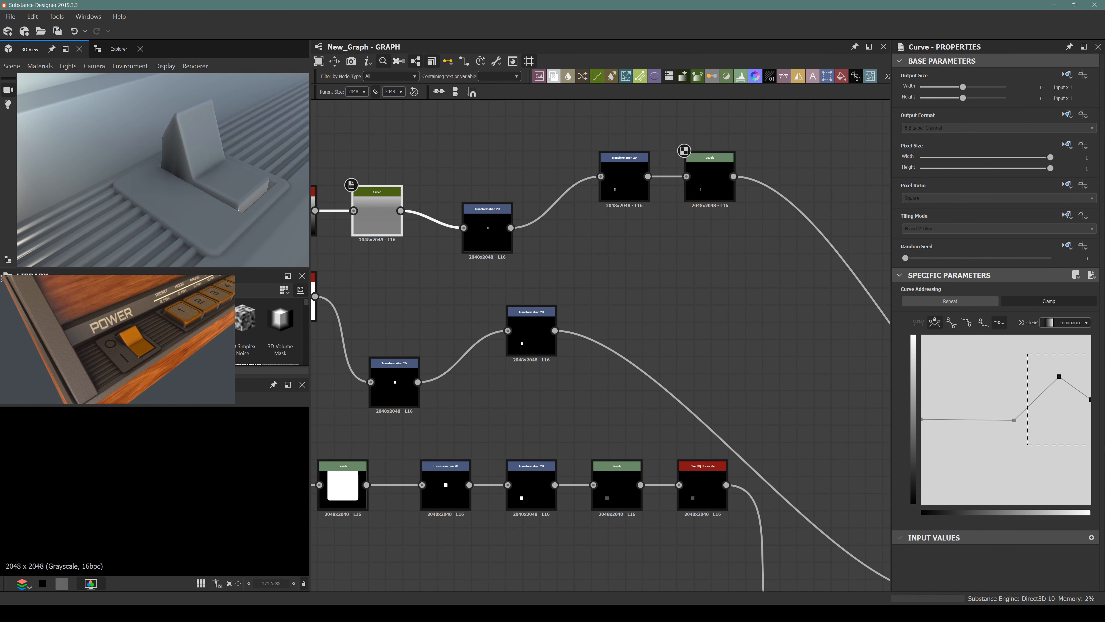
pyautogui.moveTo(992, 364); pyautogui.dragTo(1088, 440)
pyautogui.moveTo(1048, 347); pyautogui.dragTo(1093, 409)
pyautogui.moveTo(1054, 372); pyautogui.dragTo(1001, 422)
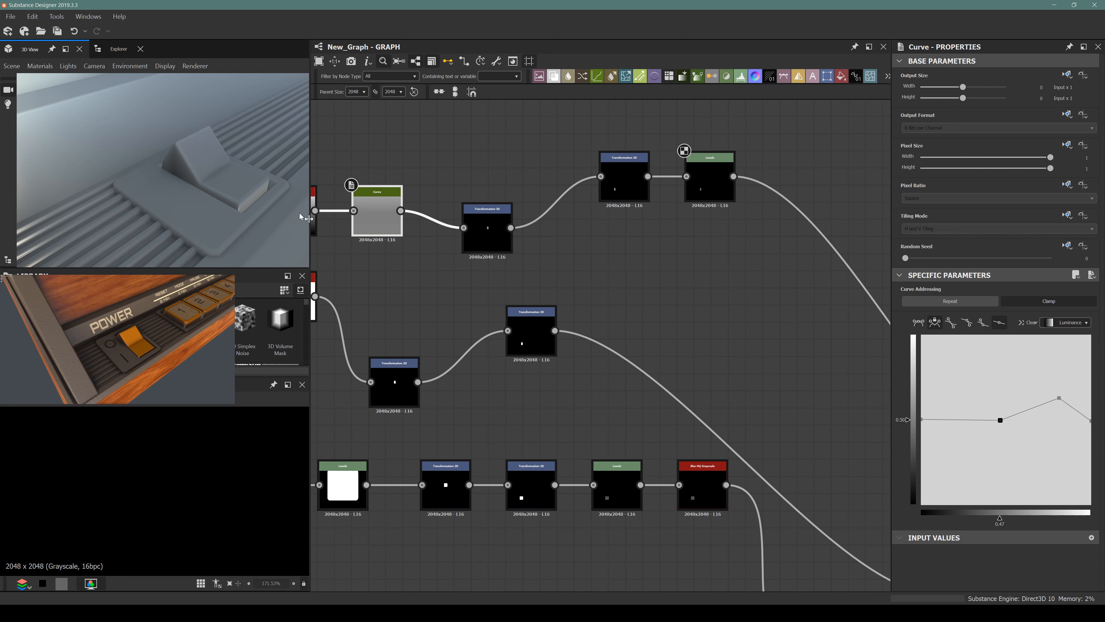
# Step: Lower the Curve's end point to 0.45 and check the switch shape in the 3D view
pyautogui.moveTo(134, 159); pyautogui.dragTo(238, 185)
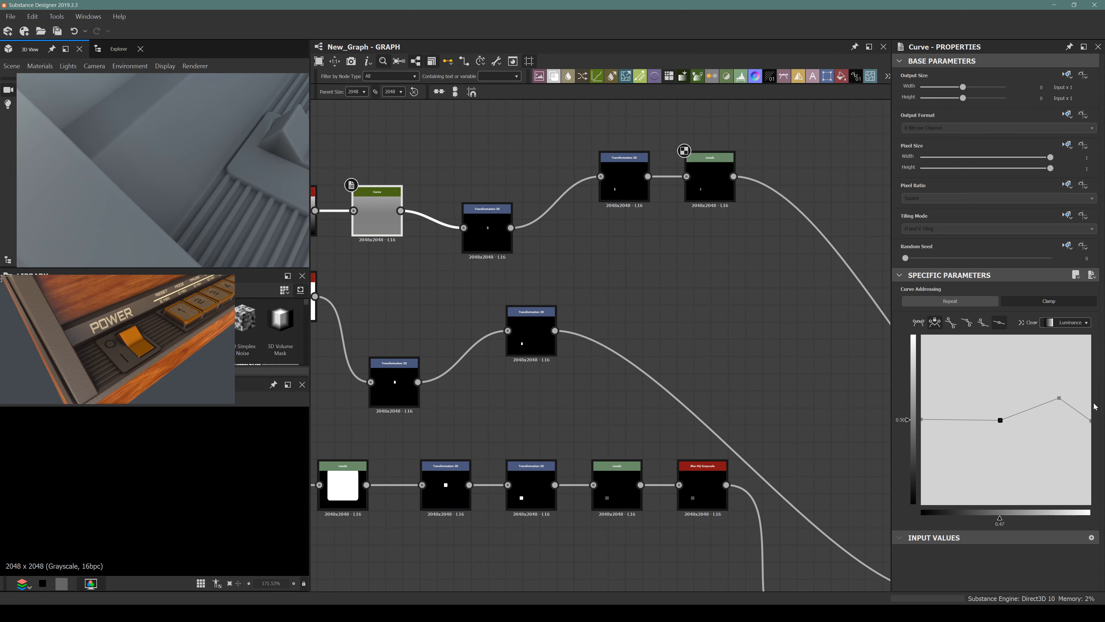
pyautogui.click(1090, 422)
pyautogui.moveTo(1088, 420)
pyautogui.mouseDown()
pyautogui.moveTo(1097, 434)
pyautogui.moveTo(1080, 464)
pyautogui.moveTo(1097, 457)
pyautogui.moveTo(1103, 428)
pyautogui.mouseUp()
pyautogui.moveTo(242, 150); pyautogui.dragTo(140, 173)
pyautogui.moveTo(158, 219)
pyautogui.mouseDown()
pyautogui.moveTo(127, 211)
pyautogui.moveTo(141, 227)
pyautogui.moveTo(155, 204)
pyautogui.moveTo(141, 205)
pyautogui.mouseUp()
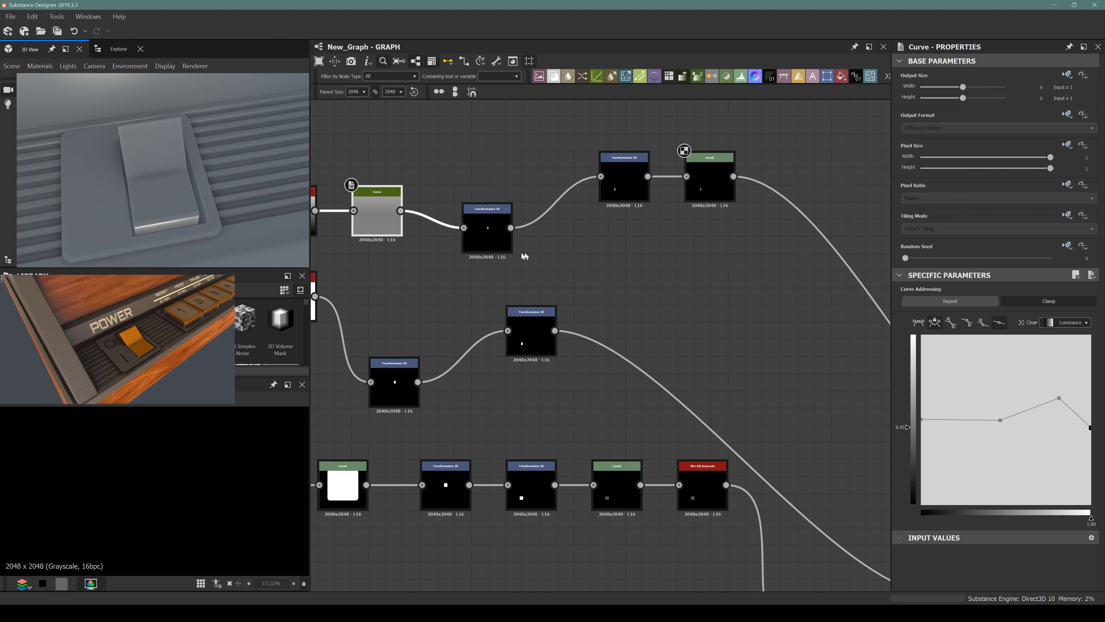
# Step: Replace the Transformation 2D after the Curve with a duplicate of the Shape row's first Transformation 2D, and wire it in
pyautogui.click(501, 244)
pyautogui.press('Delete')
pyautogui.click(407, 379)
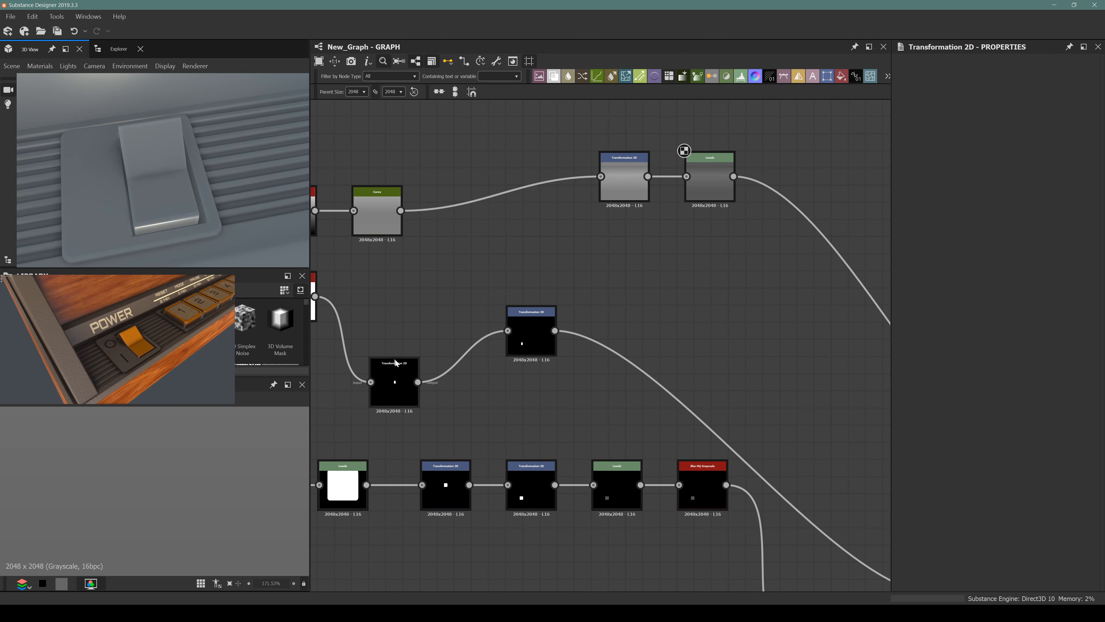
pyautogui.hotkey('ctrl', 'd')
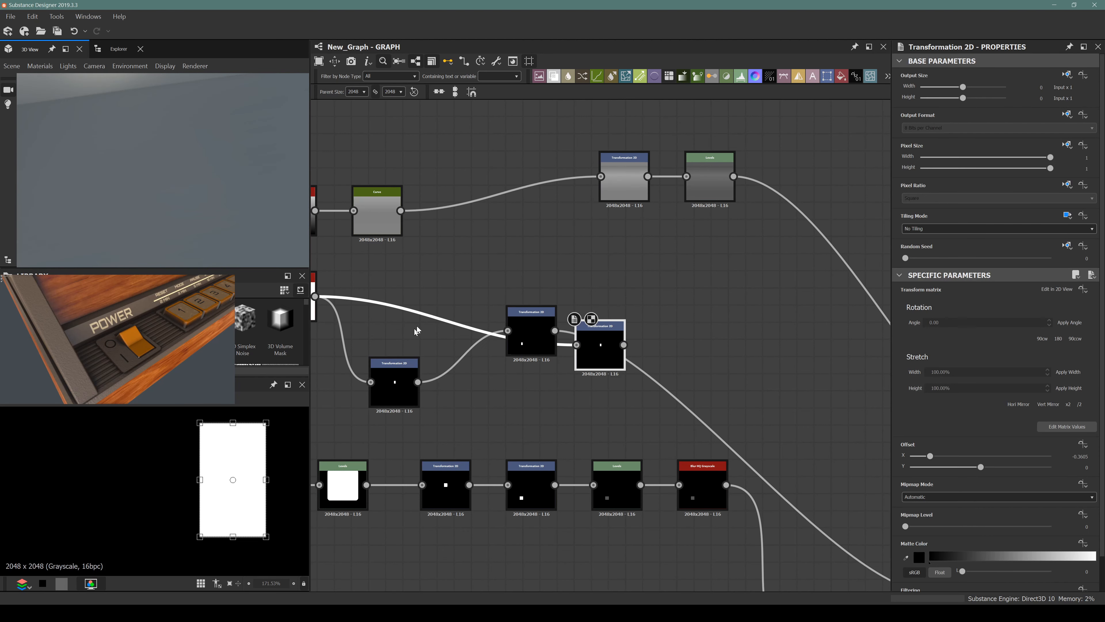
pyautogui.moveTo(585, 316); pyautogui.dragTo(476, 186)
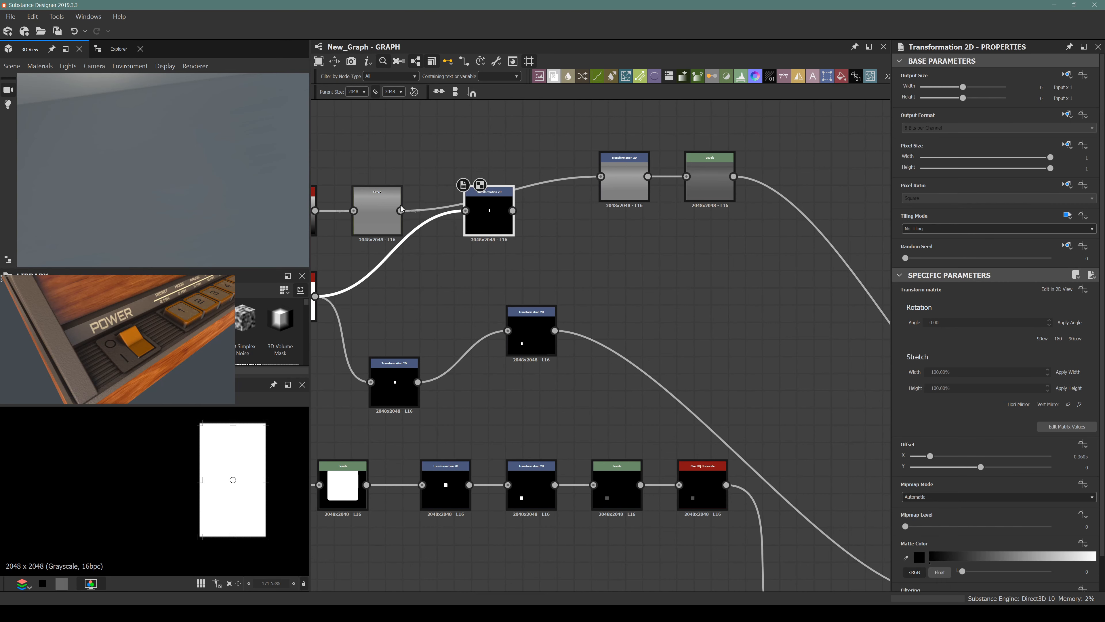
pyautogui.moveTo(401, 211); pyautogui.dragTo(601, 176)
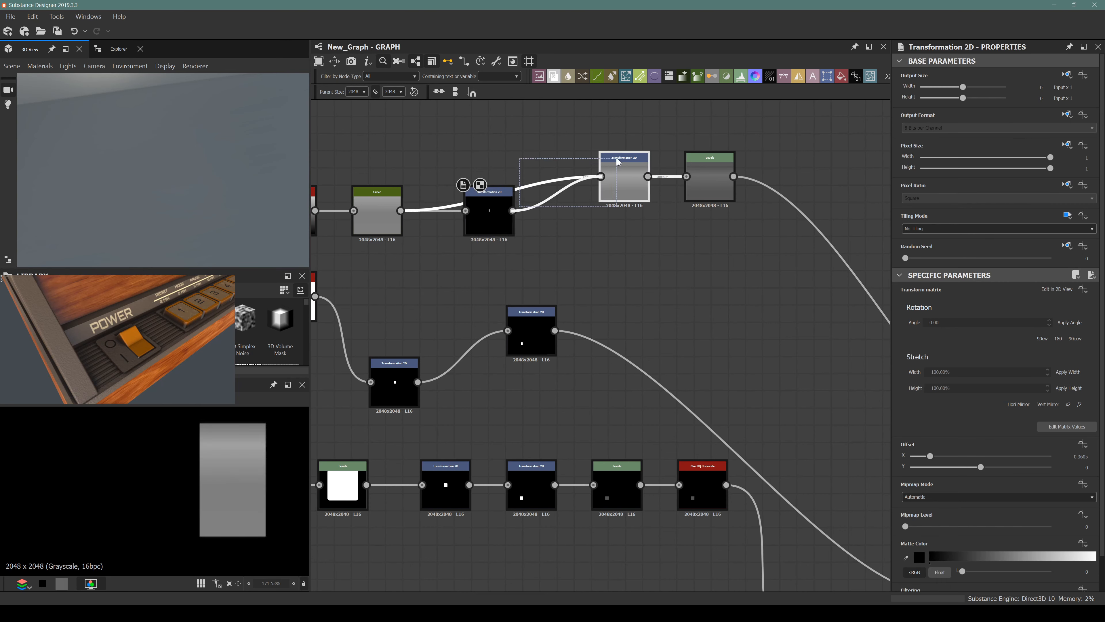
# Step: Try to narrow the gradient strip from its side edge in the 2D view, and undo the change
pyautogui.scroll(-8, 191, 475)
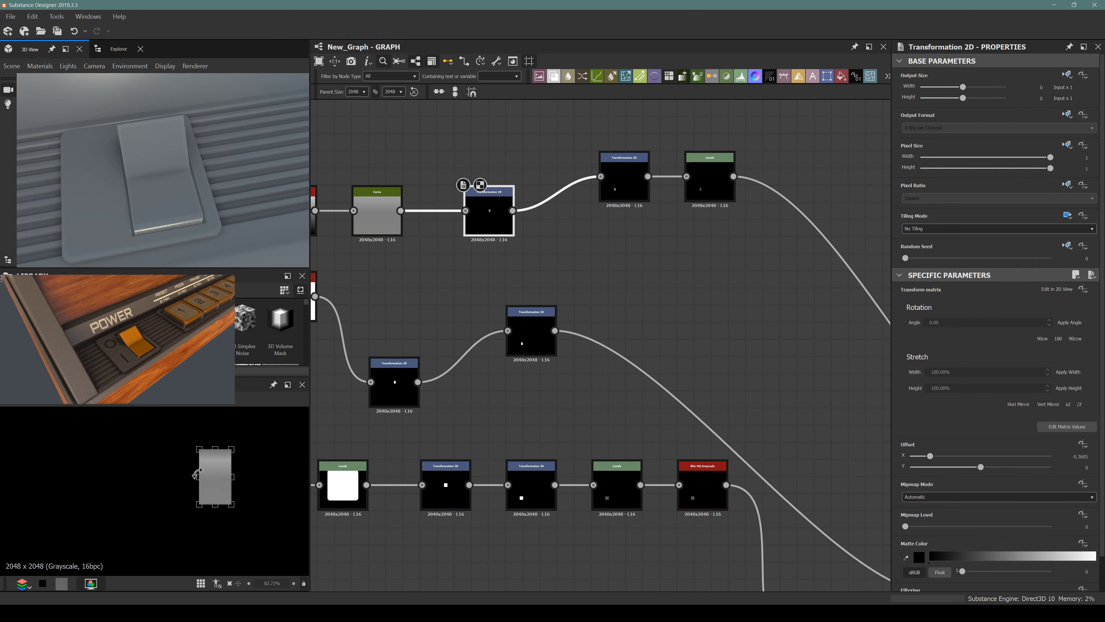
pyautogui.scroll(6, 182, 478)
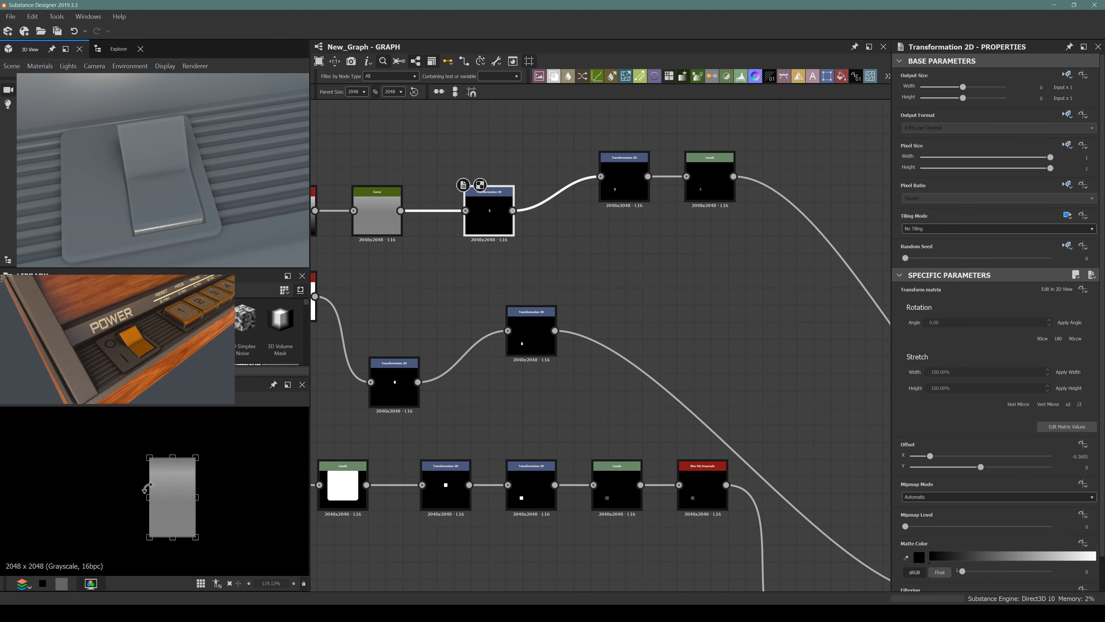
pyautogui.moveTo(147, 496)
pyautogui.mouseDown()
pyautogui.moveTo(83, 497)
pyautogui.moveTo(158, 498)
pyautogui.mouseUp()
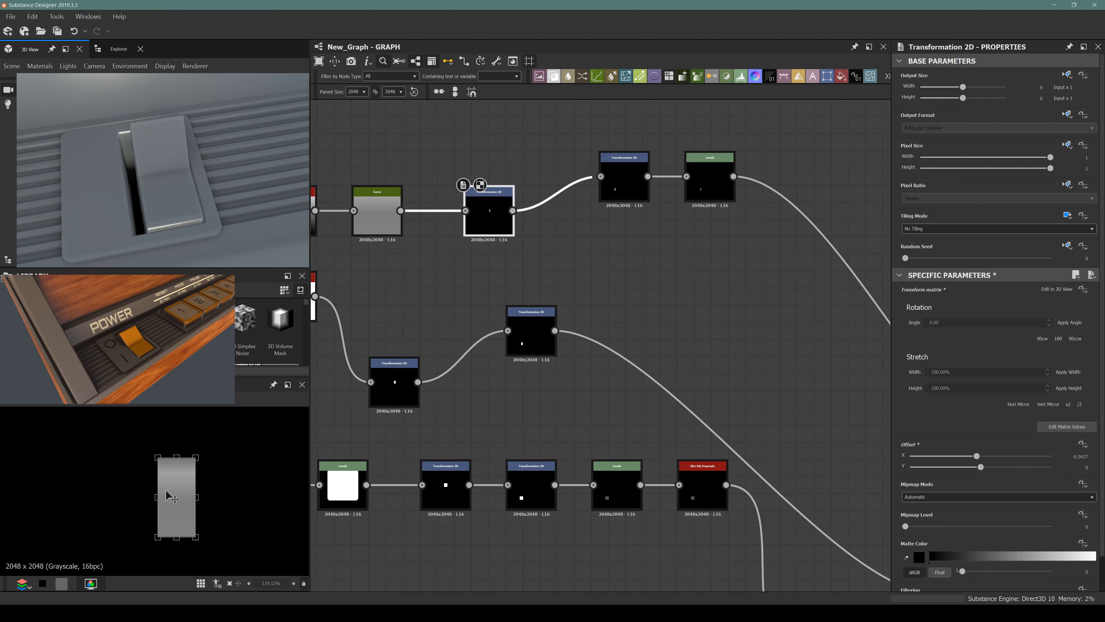
pyautogui.hotkey('ctrl', 'z')
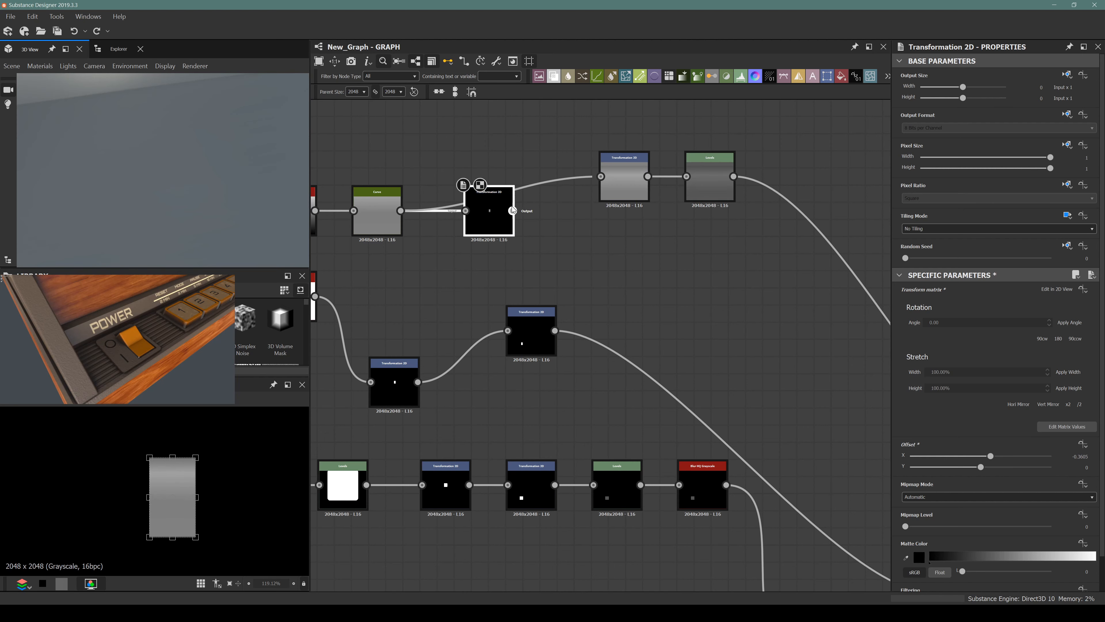
# Step: Relink the duplicated Transformation 2D node and insert a new Transformation 2D between it and the Curve
pyautogui.moveTo(512, 211)
pyautogui.mouseDown()
pyautogui.moveTo(689, 166)
pyautogui.moveTo(624, 167)
pyautogui.moveTo(531, 215)
pyautogui.mouseUp()
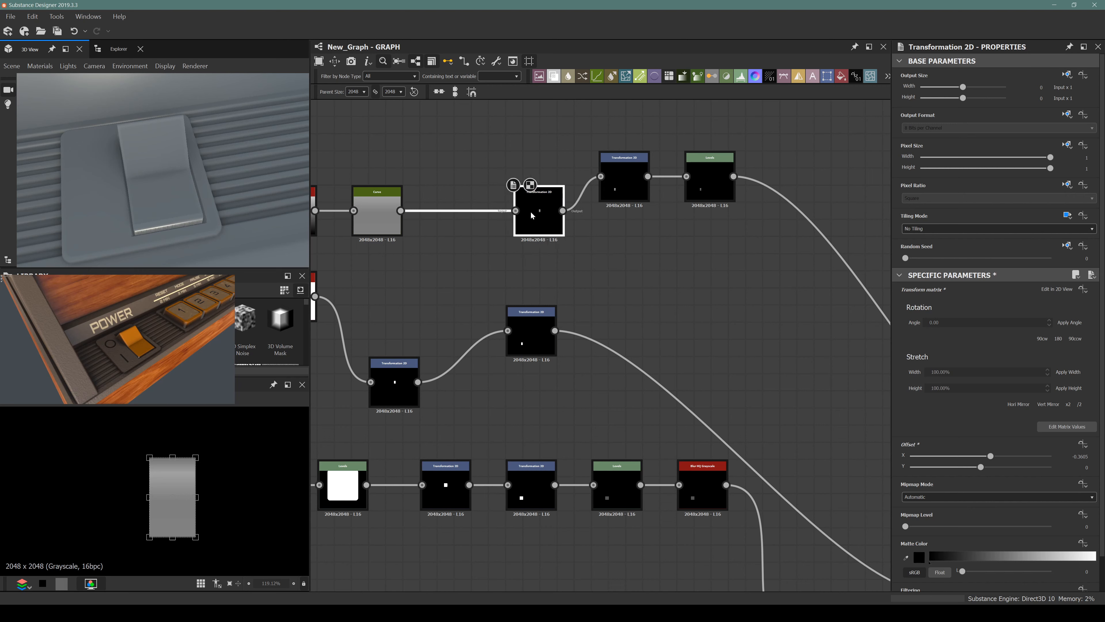
pyautogui.click(375, 214)
pyautogui.press('space')
pyautogui.write('trans')
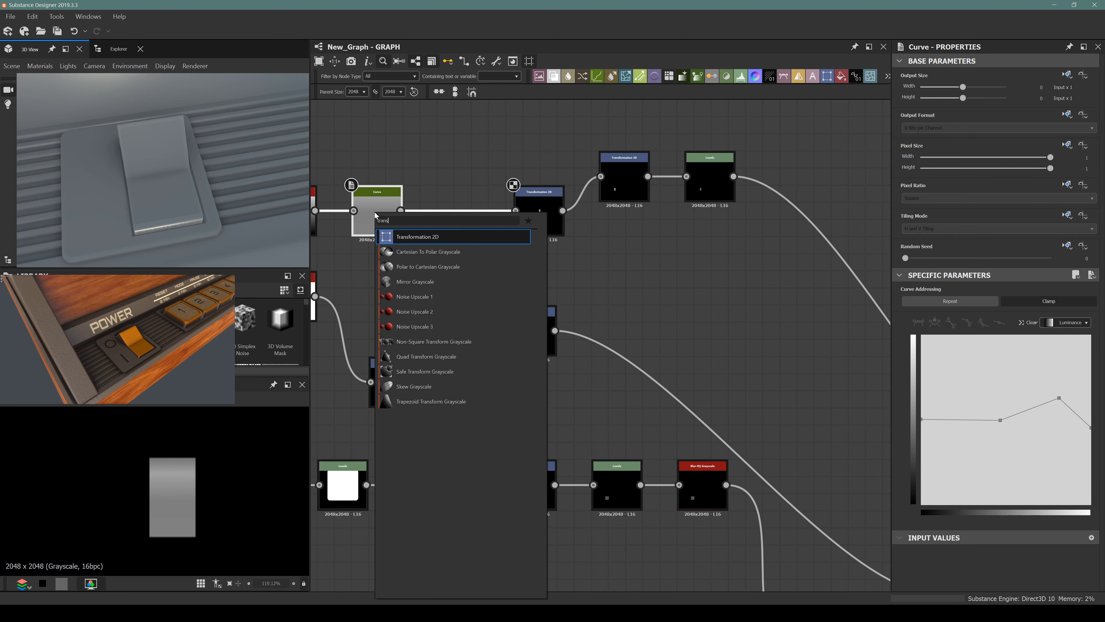
pyautogui.press('Return')
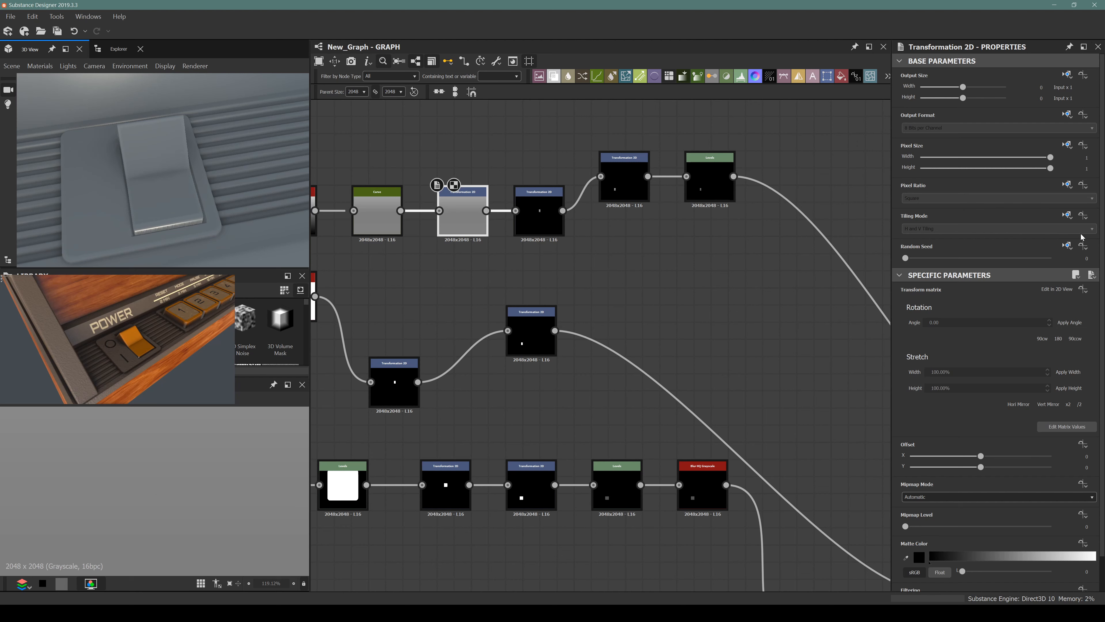
# Step: Override the new Transformation 2D node's tiling mode as Absolute and set it to No Tiling
pyautogui.click(1068, 213)
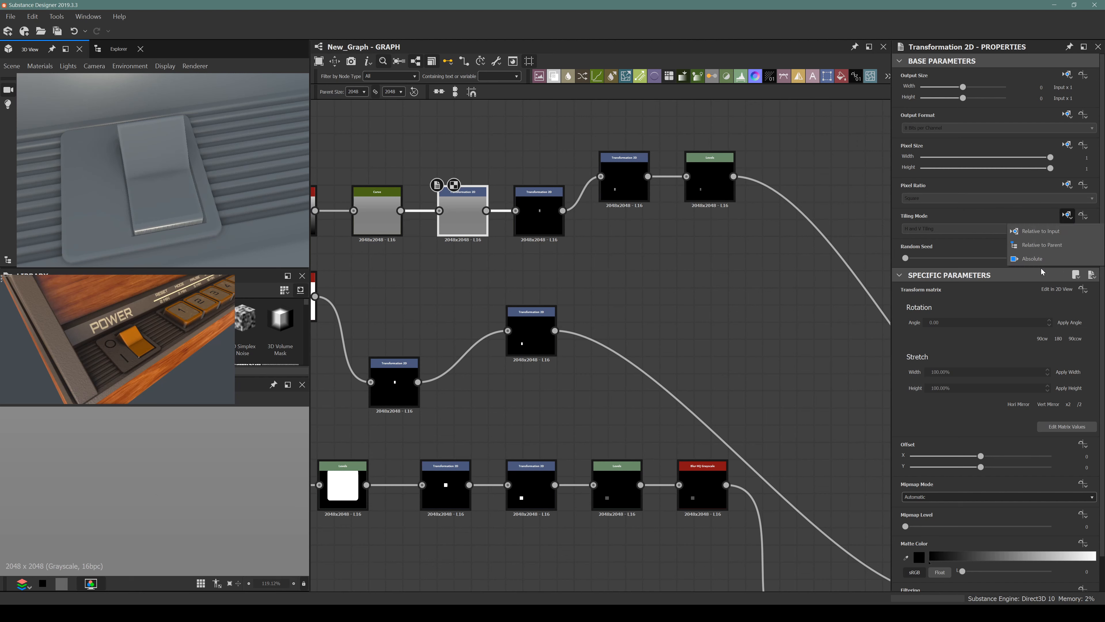
pyautogui.click(1044, 257)
pyautogui.click(949, 228)
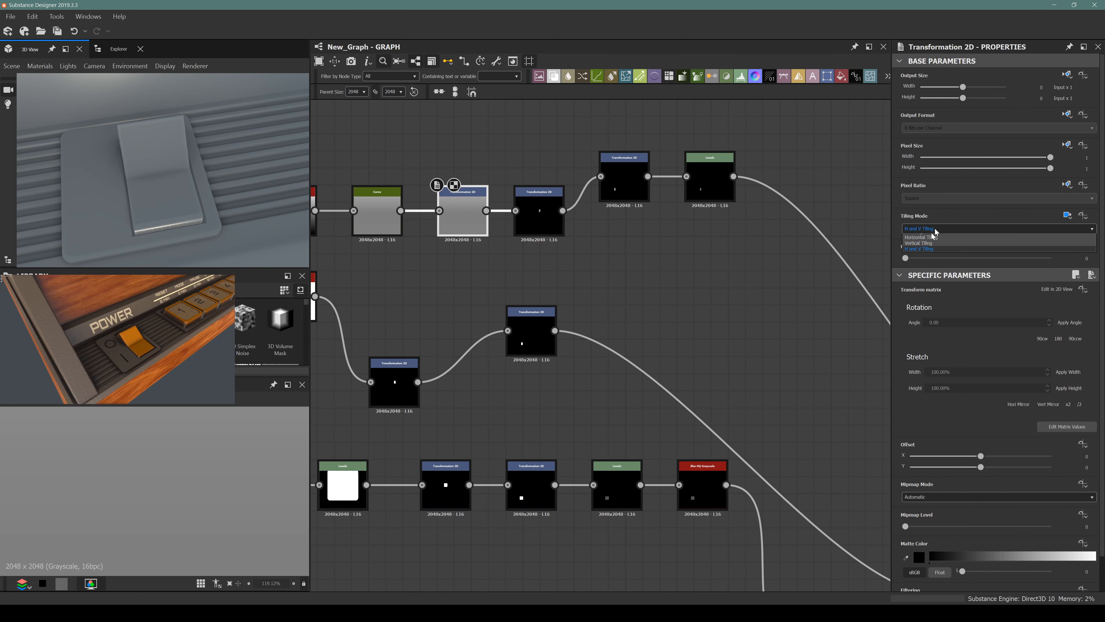
pyautogui.click(931, 229)
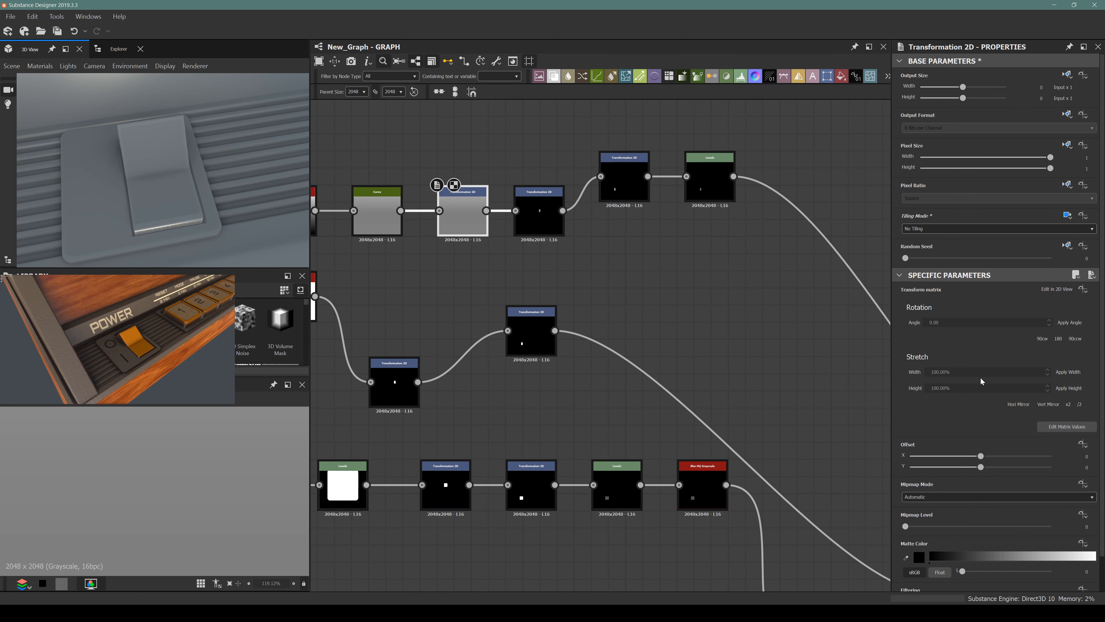
# Step: Set the new Transformation 2D node's stretch width and height to 95%, and undo the last scaling
pyautogui.moveTo(954, 372); pyautogui.dragTo(861, 381)
pyautogui.write('95')
pyautogui.press('Return')
pyautogui.moveTo(952, 388); pyautogui.dragTo(947, 388)
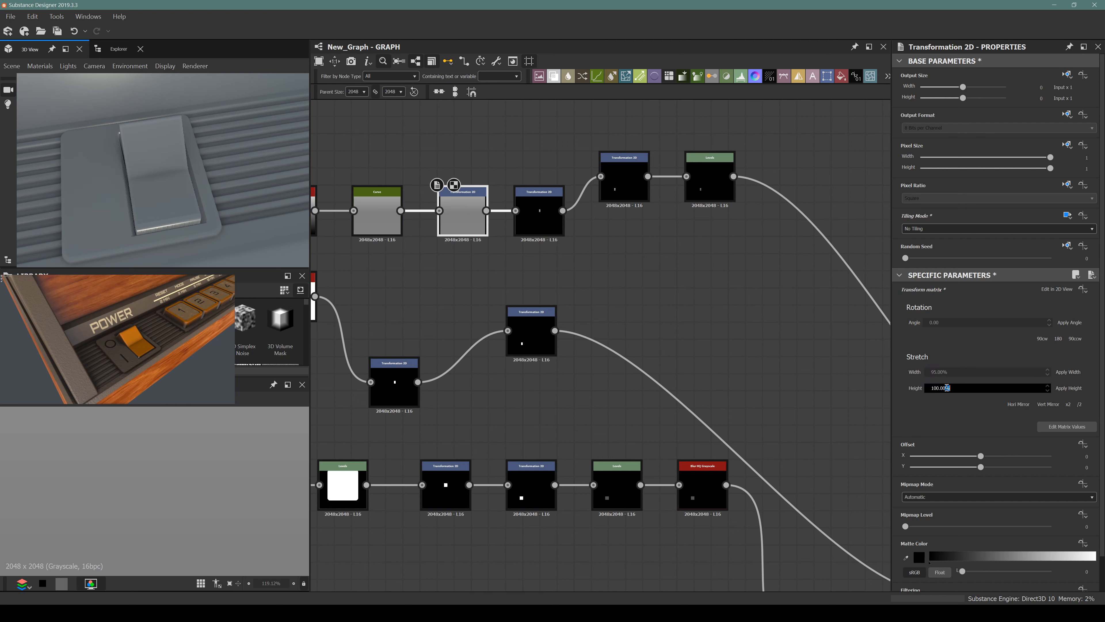
pyautogui.write('95')
pyautogui.press('Return')
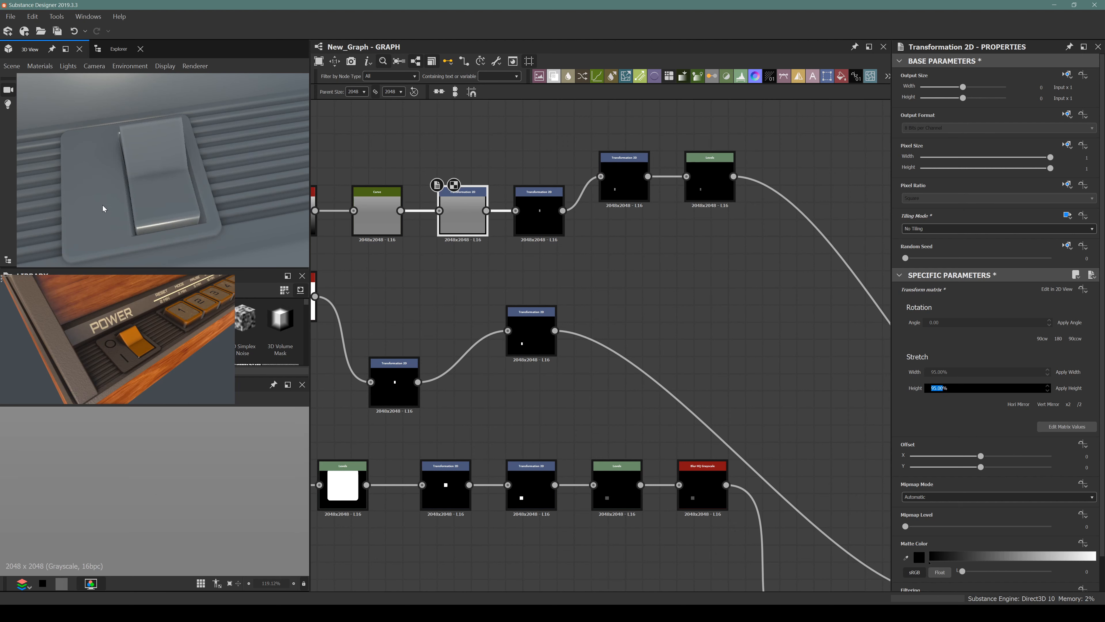
pyautogui.moveTo(103, 209); pyautogui.dragTo(207, 218)
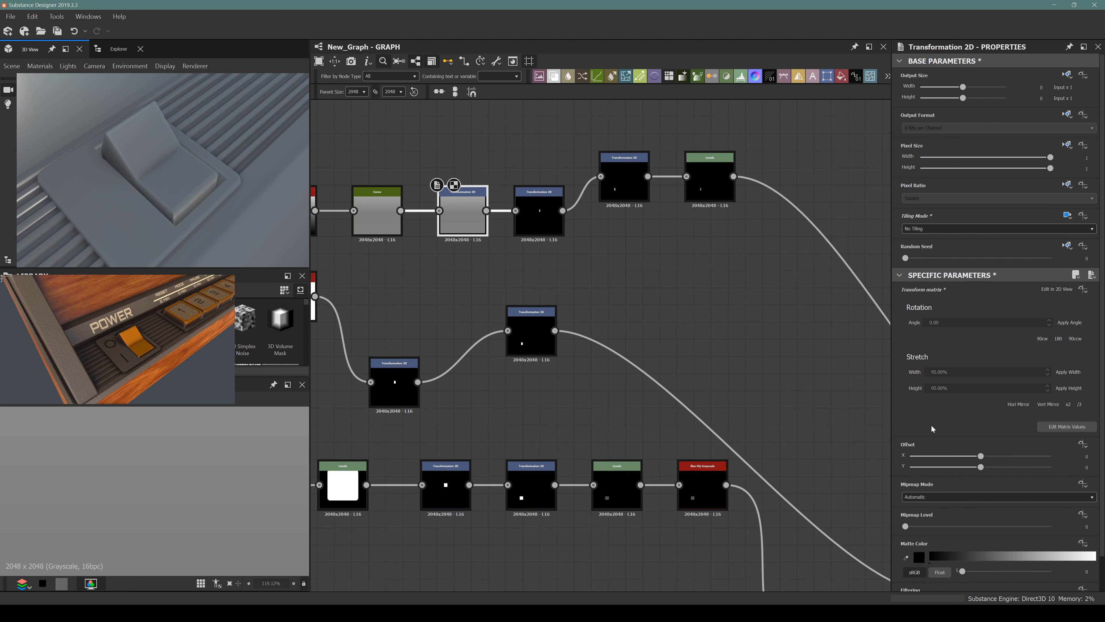
pyautogui.hotkey('ctrl', 'z')
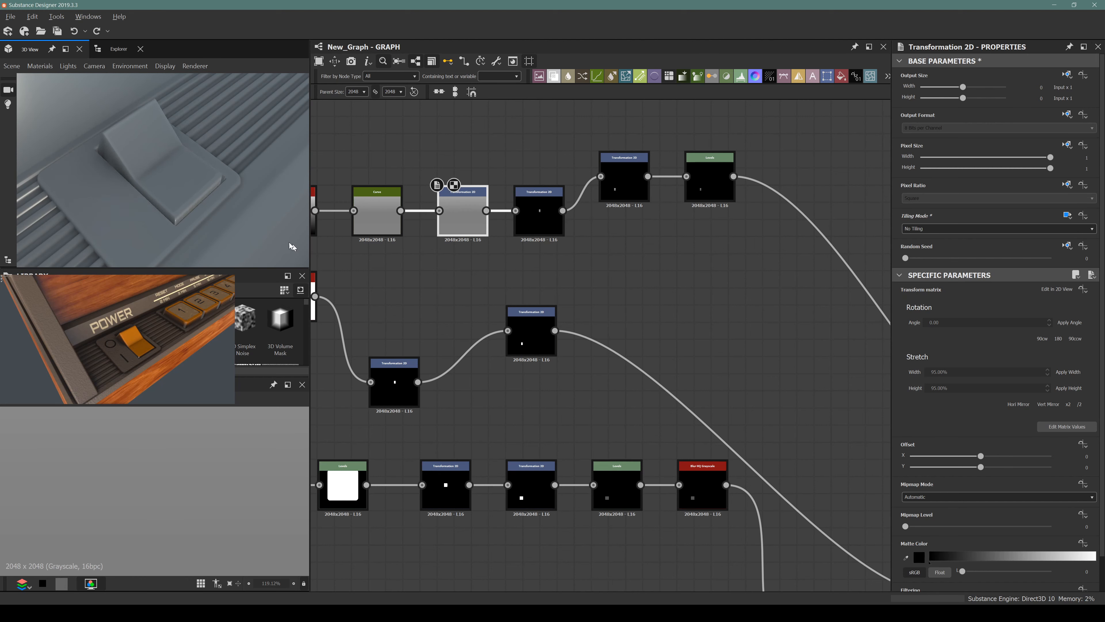
pyautogui.moveTo(290, 242); pyautogui.dragTo(115, 187)
# Step: Delete the duplicated Transformation 2D node that follows the new one in the topmost row
pyautogui.click(542, 213)
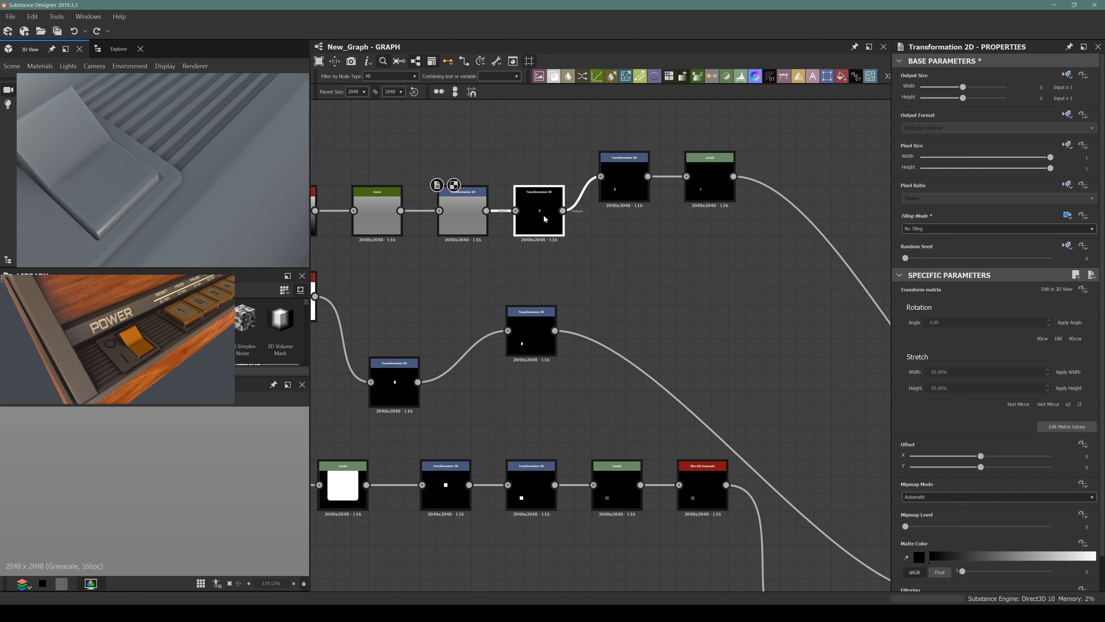
pyautogui.press('Delete')
pyautogui.scroll(-3, 560, 209)
pyautogui.moveTo(560, 209)
pyautogui.mouseDown(button='middle')
pyautogui.moveTo(603, 212)
pyautogui.moveTo(563, 222)
pyautogui.mouseUp(button='middle')
pyautogui.scroll(4, 596, 215)
pyautogui.scroll(-4, 609, 209)
pyautogui.scroll(1, 614, 227)
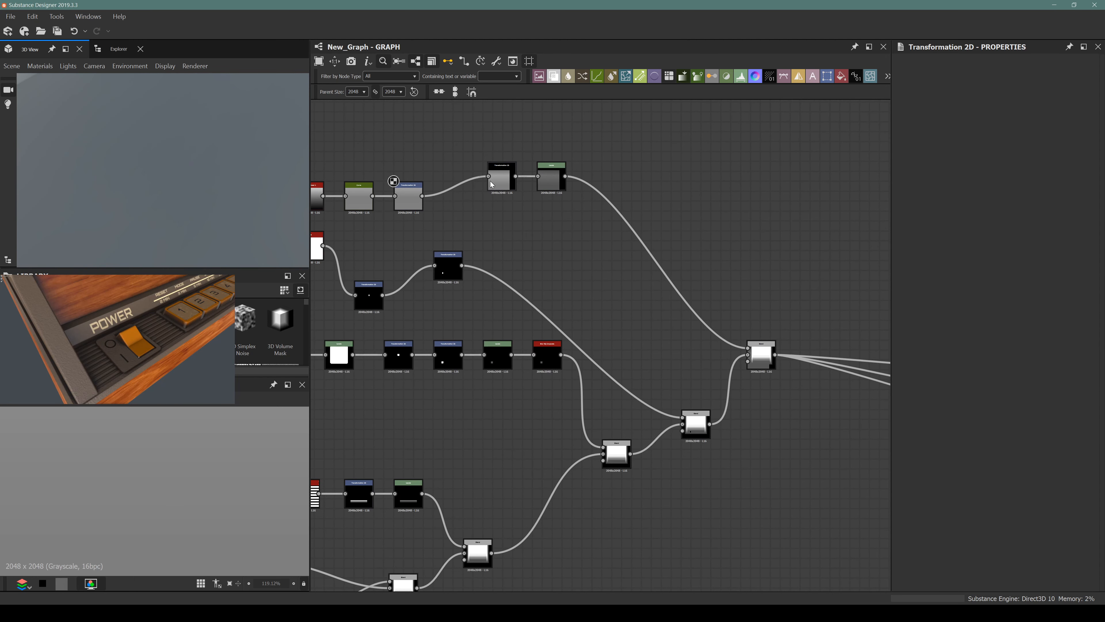
# Step: Examine the topmost row's Transformation 2D nodes and preview the last one's output in the 2D view
pyautogui.click(498, 178)
pyautogui.click(417, 197)
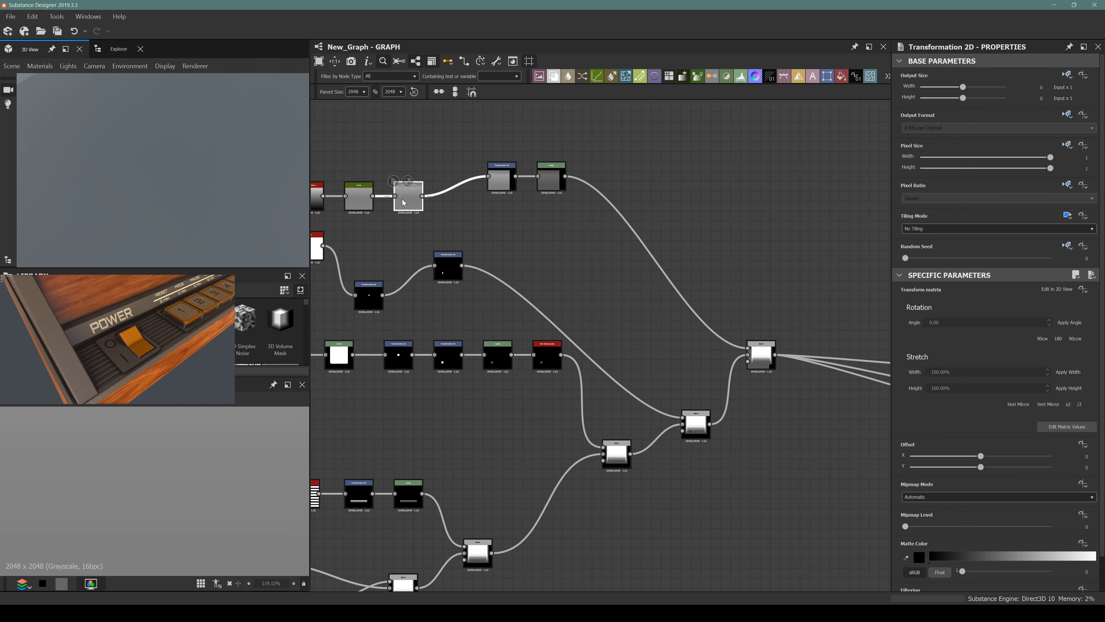
pyautogui.moveTo(363, 200); pyautogui.dragTo(426, 203, button='middle')
pyautogui.scroll(4, 426, 203)
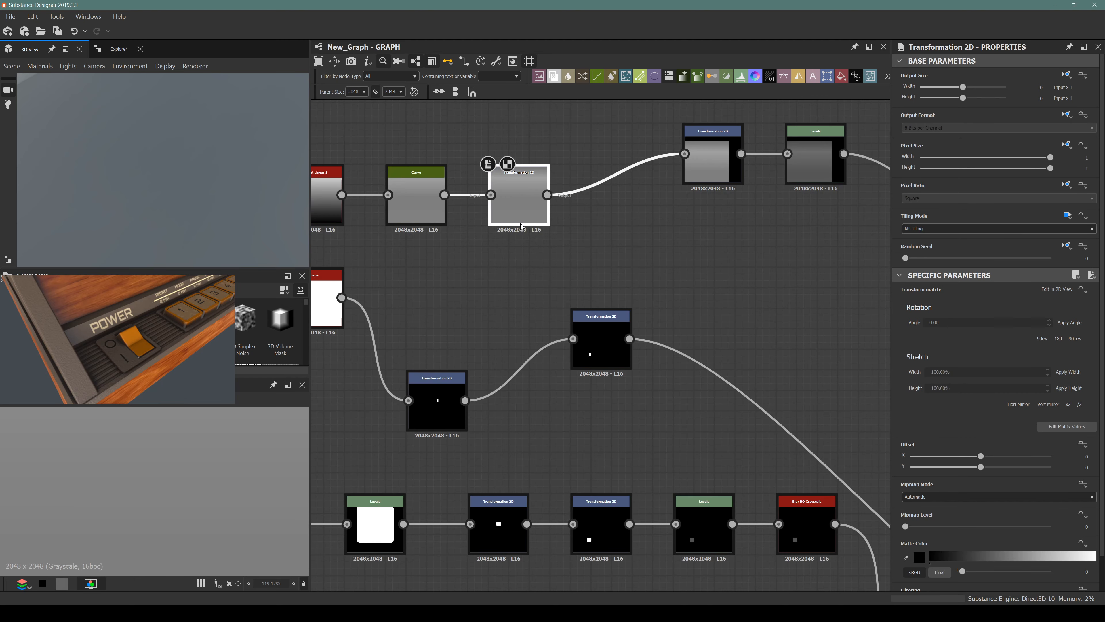
pyautogui.doubleClick(721, 160)
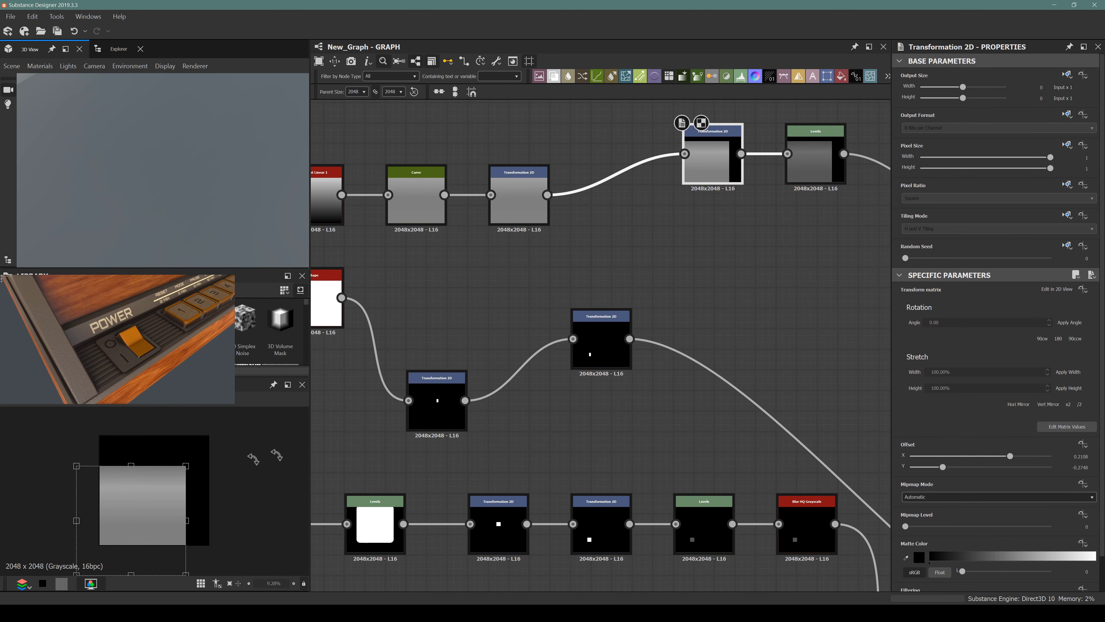
pyautogui.click(606, 324)
pyautogui.scroll(-5, 171, 195)
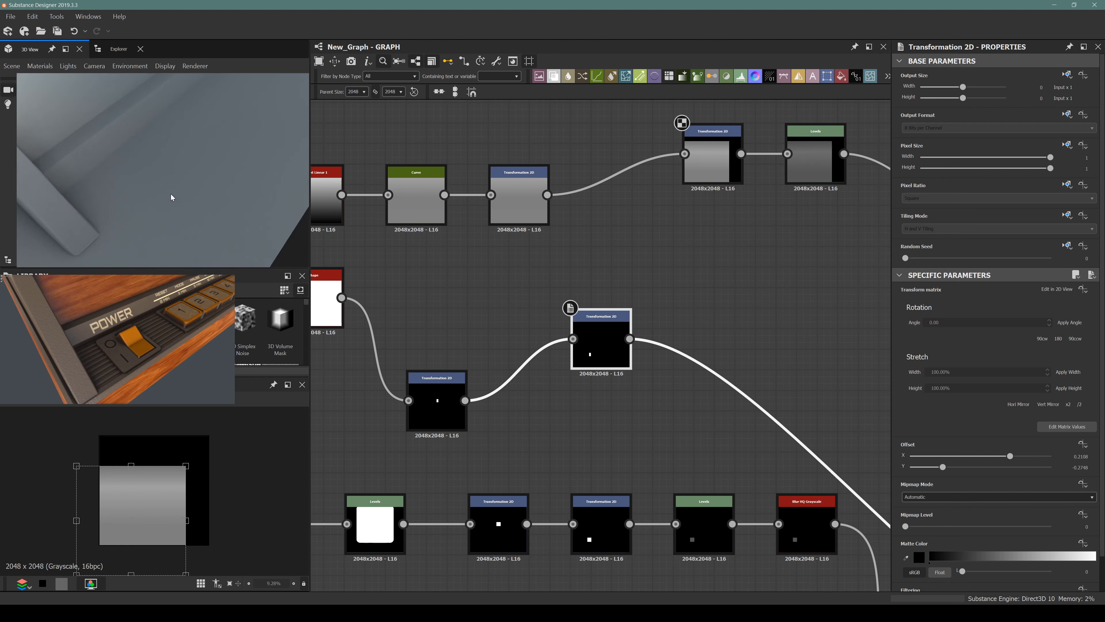
# Step: Undo the deletion in the topmost row and the insertion of the extra Transformation 2D node after the Curve
pyautogui.scroll(-3, 171, 198)
pyautogui.hotkey('ctrl', 'z')
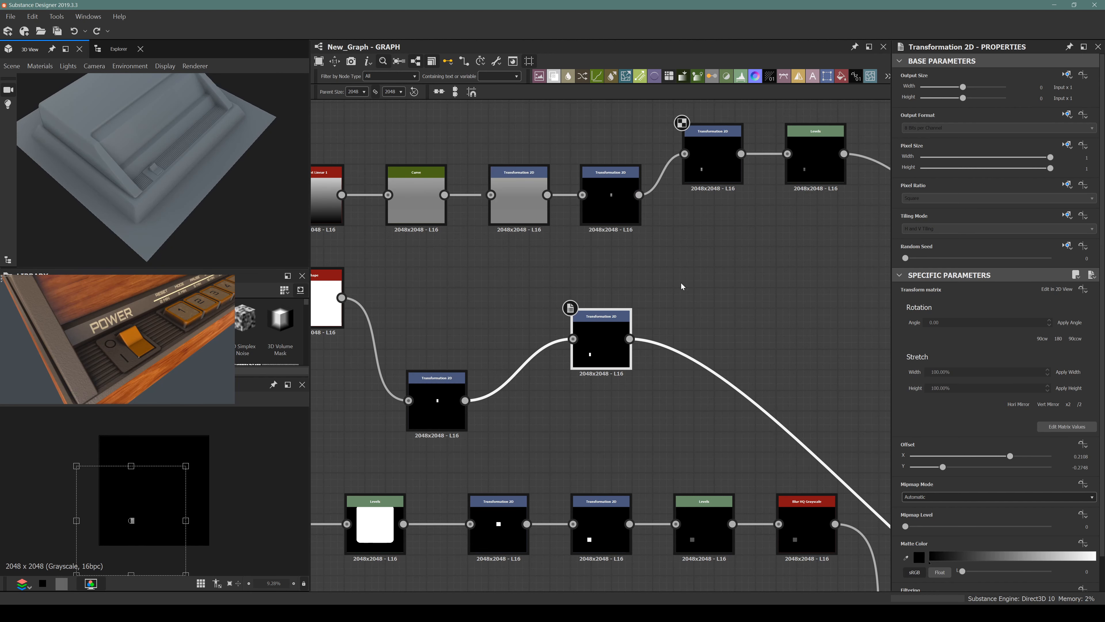
pyautogui.hotkey('ctrl', 'y')
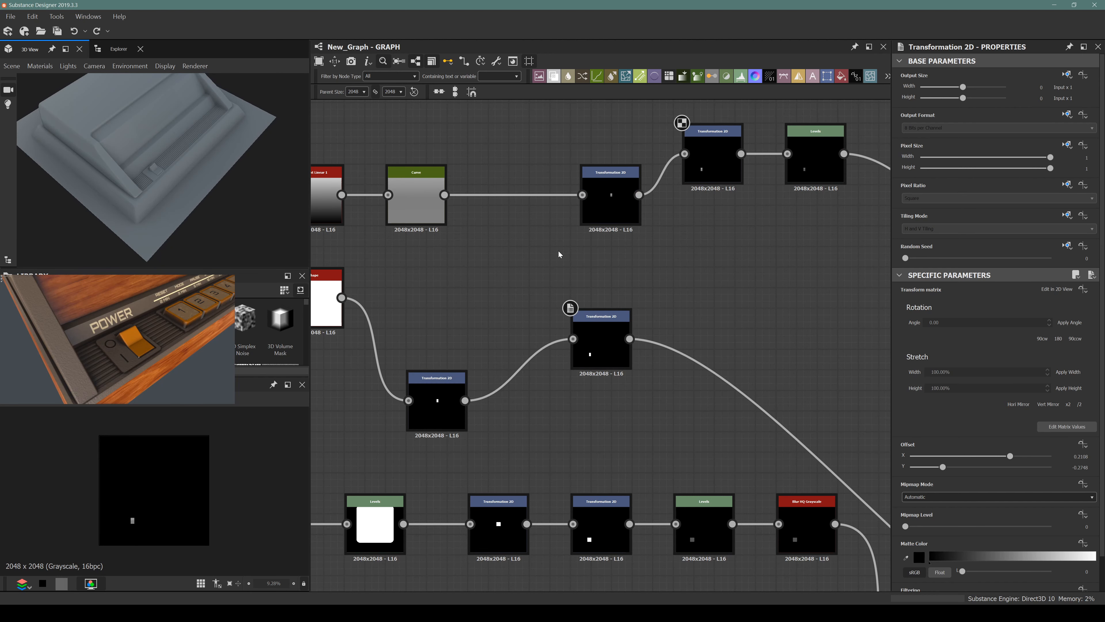
pyautogui.hotkey('ctrl', 'z')
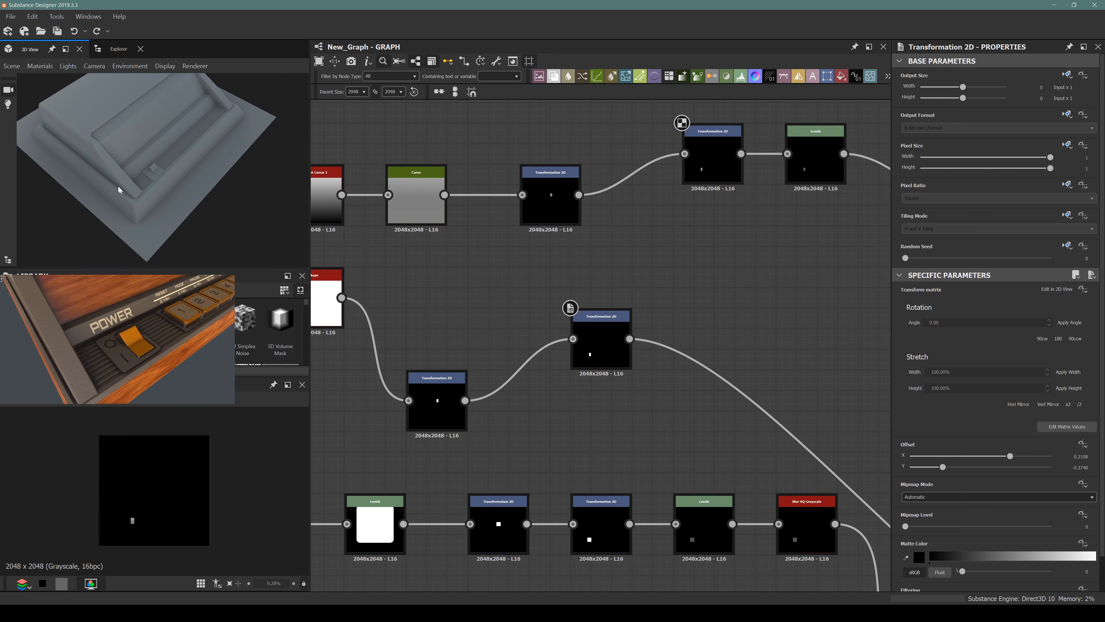
# Step: Insert a Blur HQ Grayscale node after the Levels node in the topmost row
pyautogui.moveTo(119, 188); pyautogui.dragTo(195, 172, button='right')
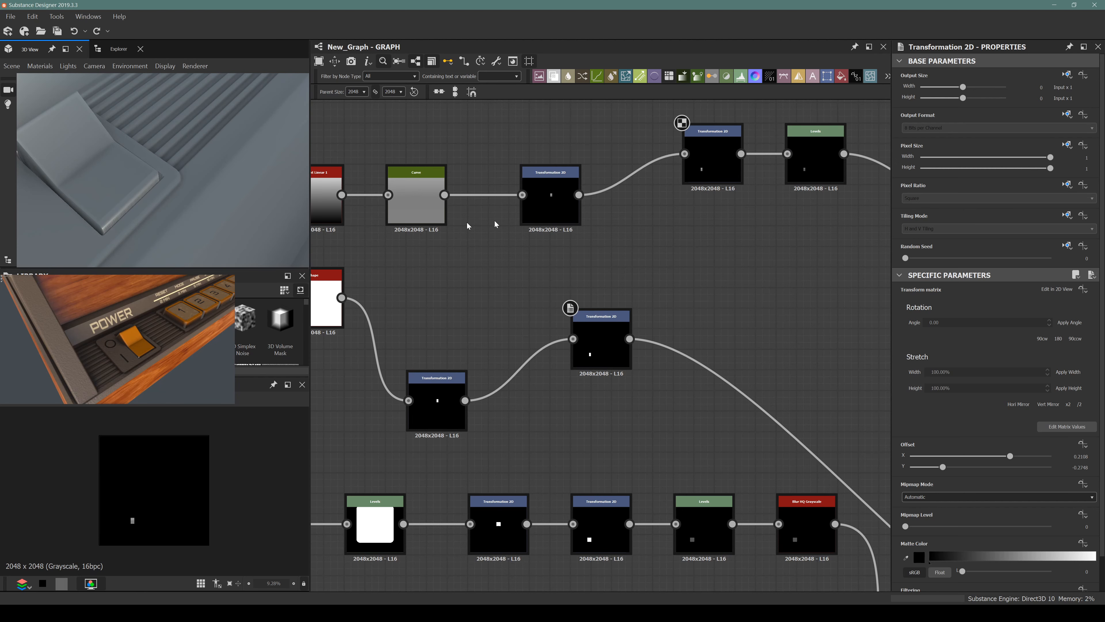
pyautogui.scroll(3, 40, 214)
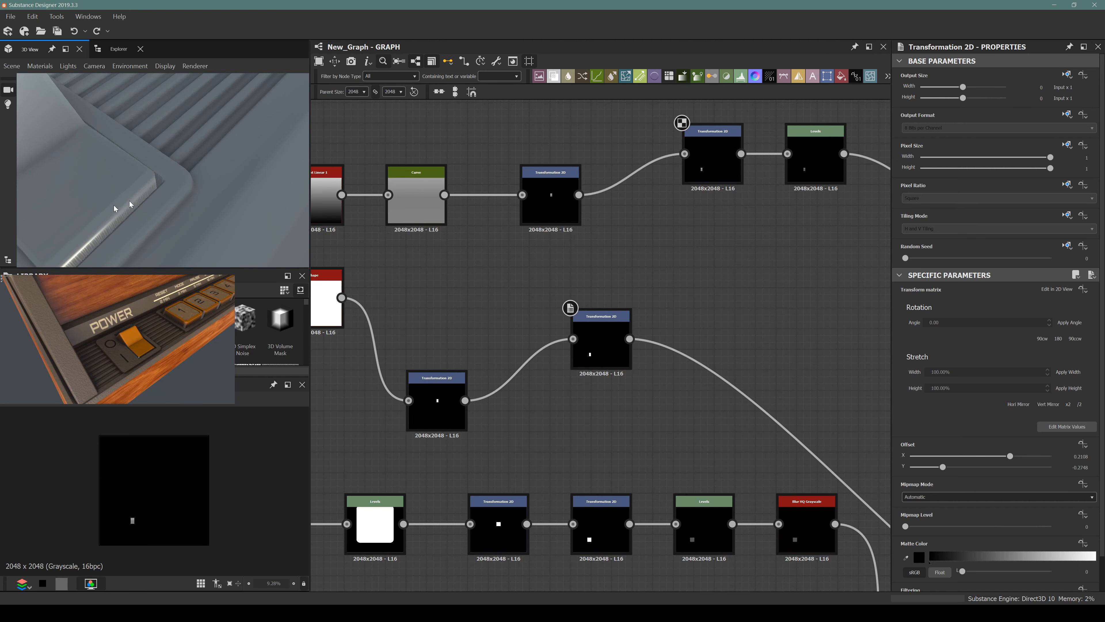
pyautogui.scroll(-3, 573, 212)
pyautogui.moveTo(678, 207); pyautogui.dragTo(554, 197, button='middle')
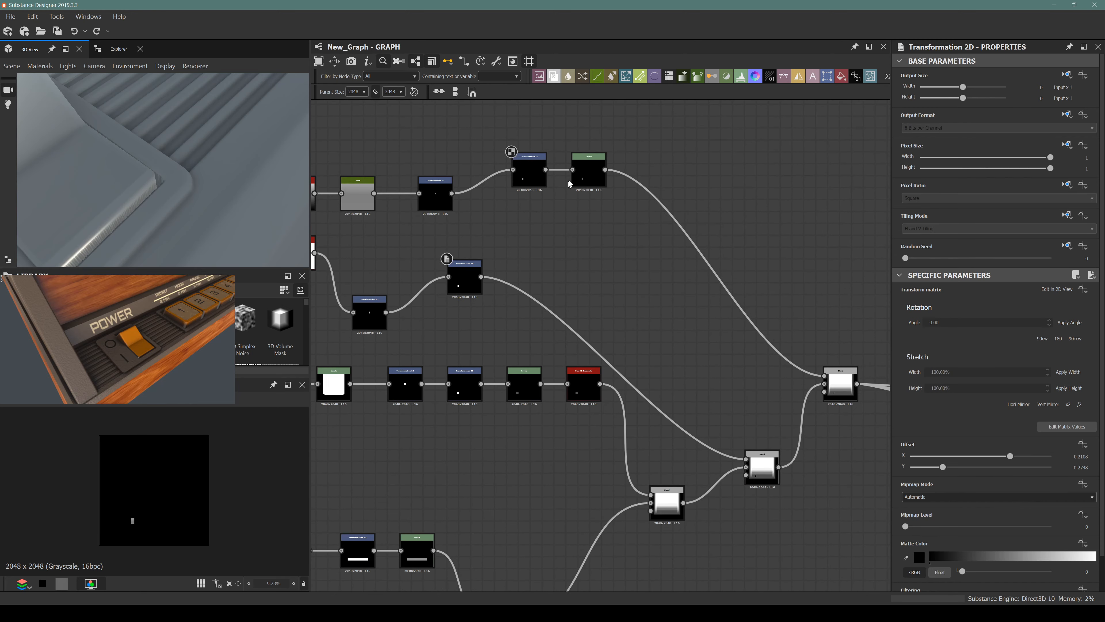
pyautogui.click(583, 172)
pyautogui.press('space')
pyautogui.write('blur')
pyautogui.press('Down')
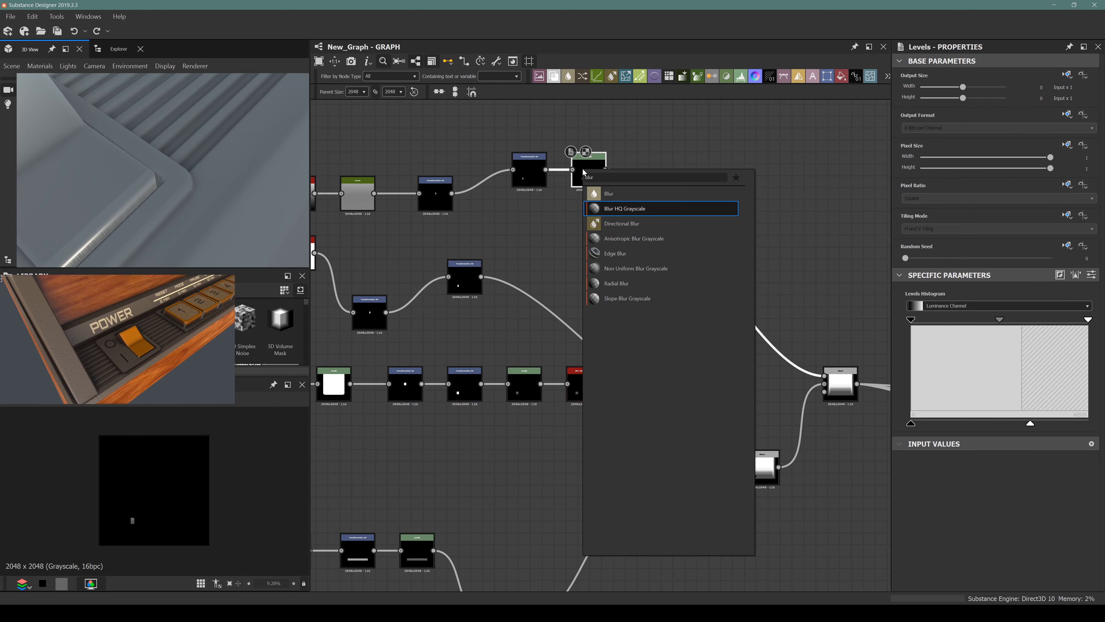
pyautogui.press('Return')
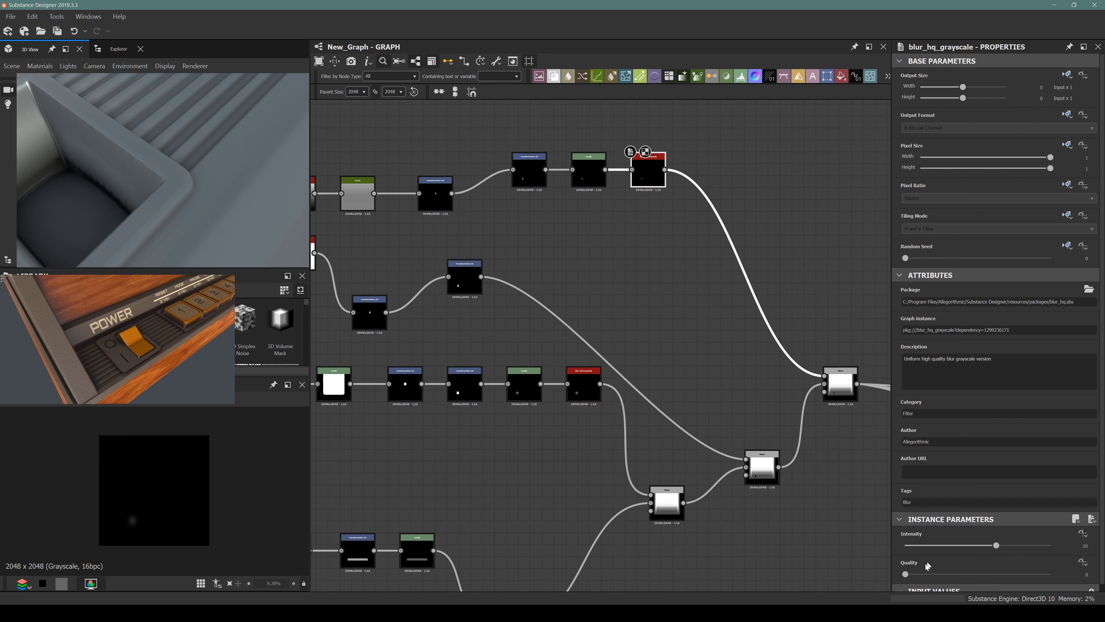
# Step: Set the new Blur HQ Grayscale node's quality to 1 and its intensity to about 0.28
pyautogui.click(927, 574)
pyautogui.click(909, 546)
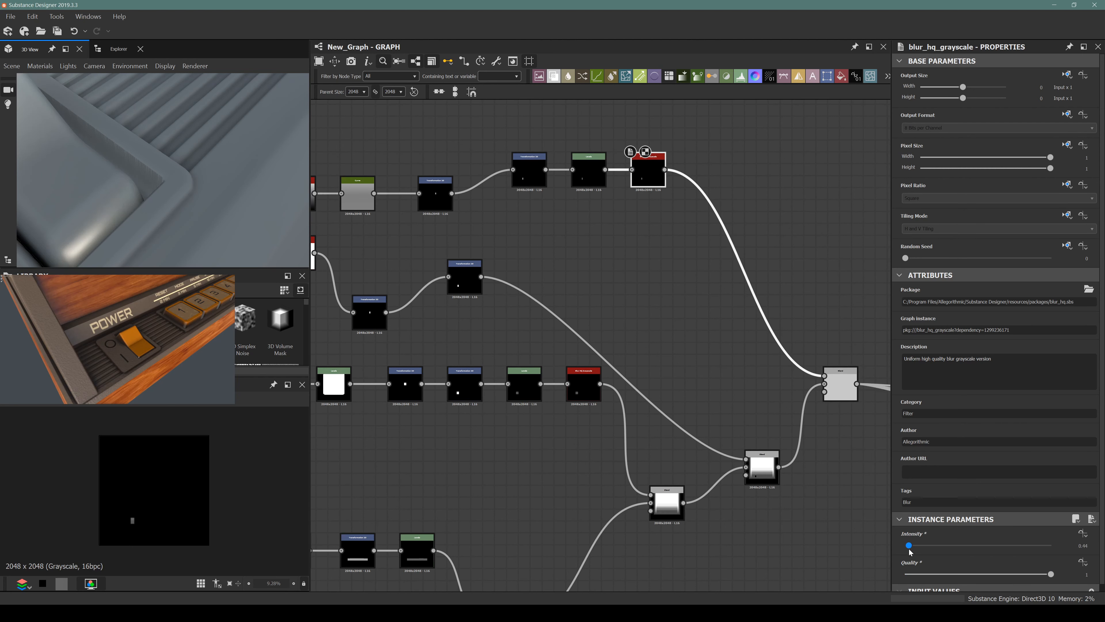
pyautogui.moveTo(910, 549); pyautogui.dragTo(900, 551)
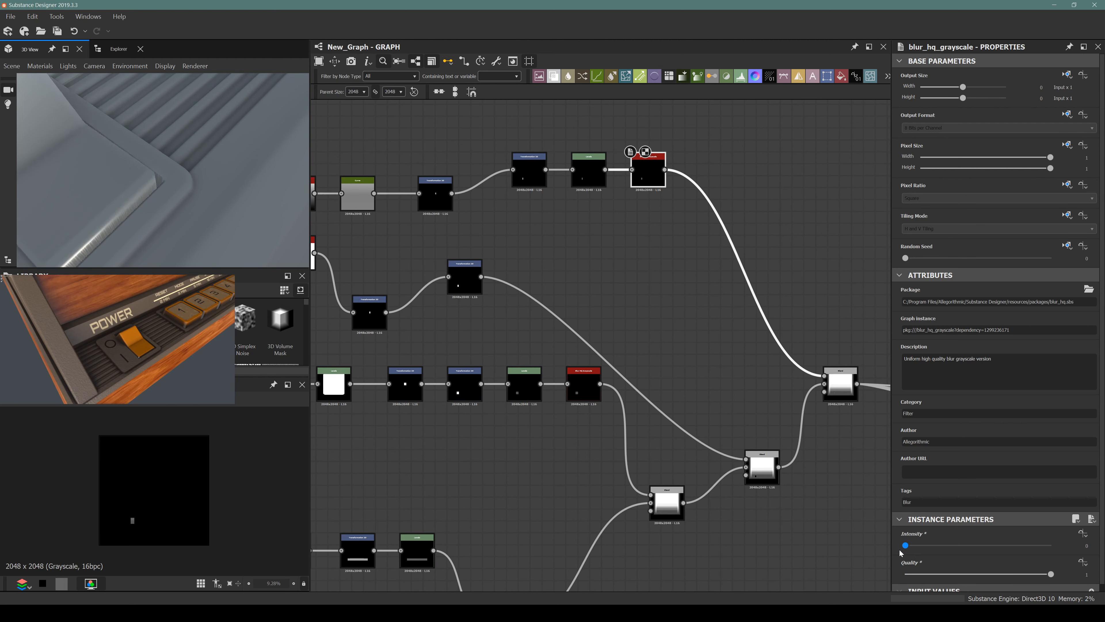
pyautogui.moveTo(900, 550); pyautogui.dragTo(906, 551)
pyautogui.moveTo(912, 551); pyautogui.dragTo(909, 551)
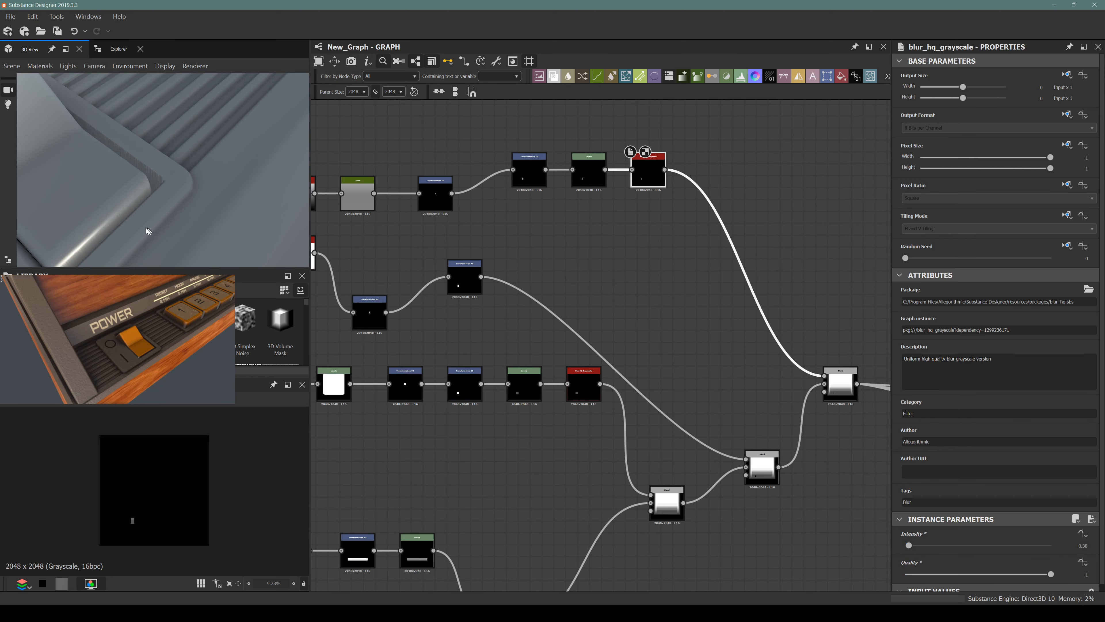
# Step: Duplicate the Blur HQ Grayscale node and link it between the second row's last Transformation 2D and its Blend node
pyautogui.keyDown('alt'); pyautogui.moveTo(146, 227); pyautogui.dragTo(112, 201, button='right'); pyautogui.keyUp('alt')
pyautogui.keyDown('alt'); pyautogui.moveTo(112, 201); pyautogui.dragTo(127, 180); pyautogui.keyUp('alt')
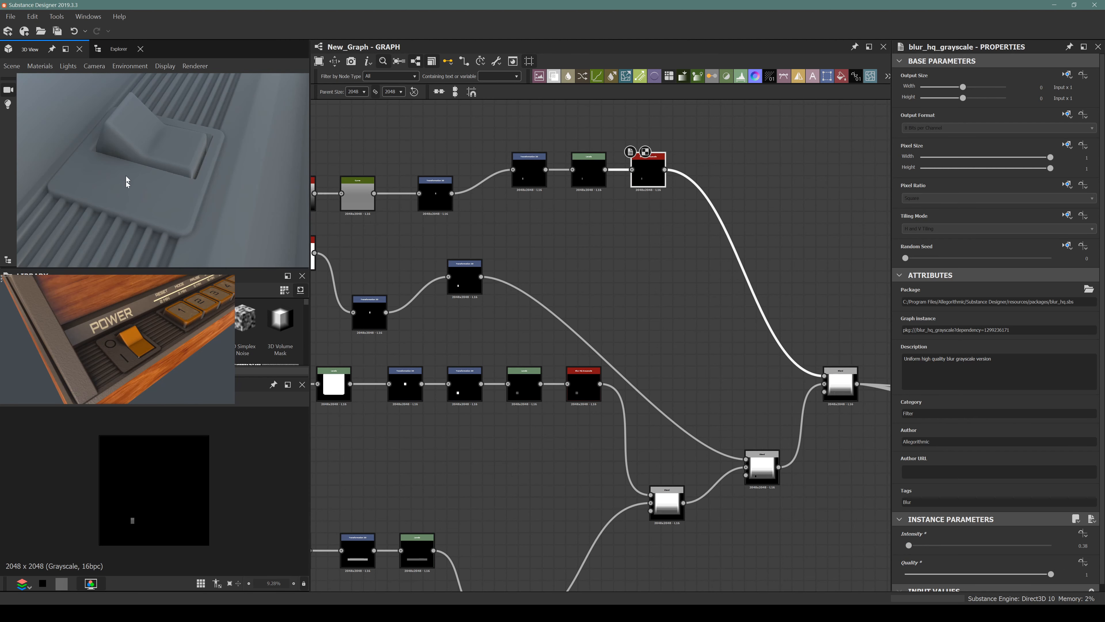
pyautogui.keyDown('alt'); pyautogui.moveTo(127, 179); pyautogui.dragTo(106, 153, button='right'); pyautogui.keyUp('alt')
pyautogui.scroll(-3, 106, 154)
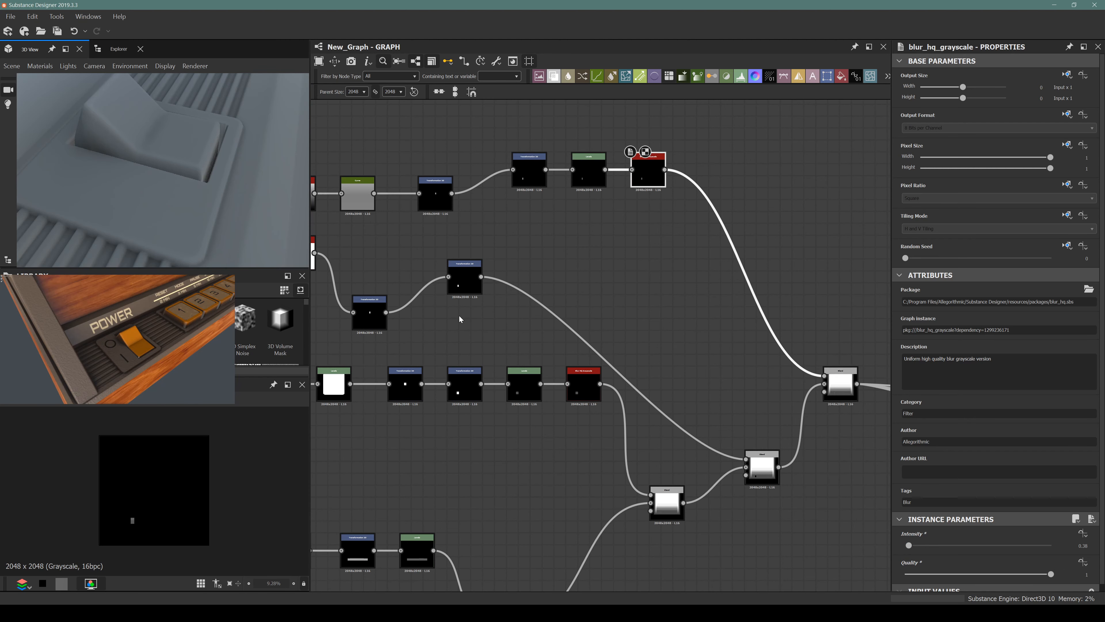
pyautogui.scroll(3, 459, 282)
pyautogui.click(467, 243)
pyautogui.scroll(-2, 470, 255)
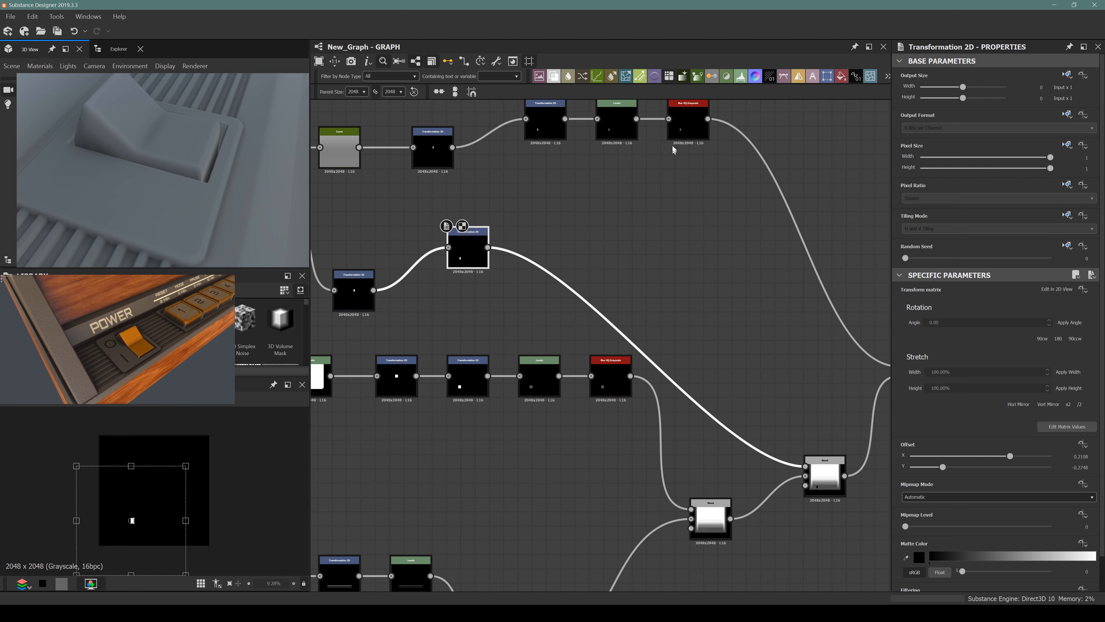
pyautogui.click(679, 127)
pyautogui.hotkey('ctrl', 'v')
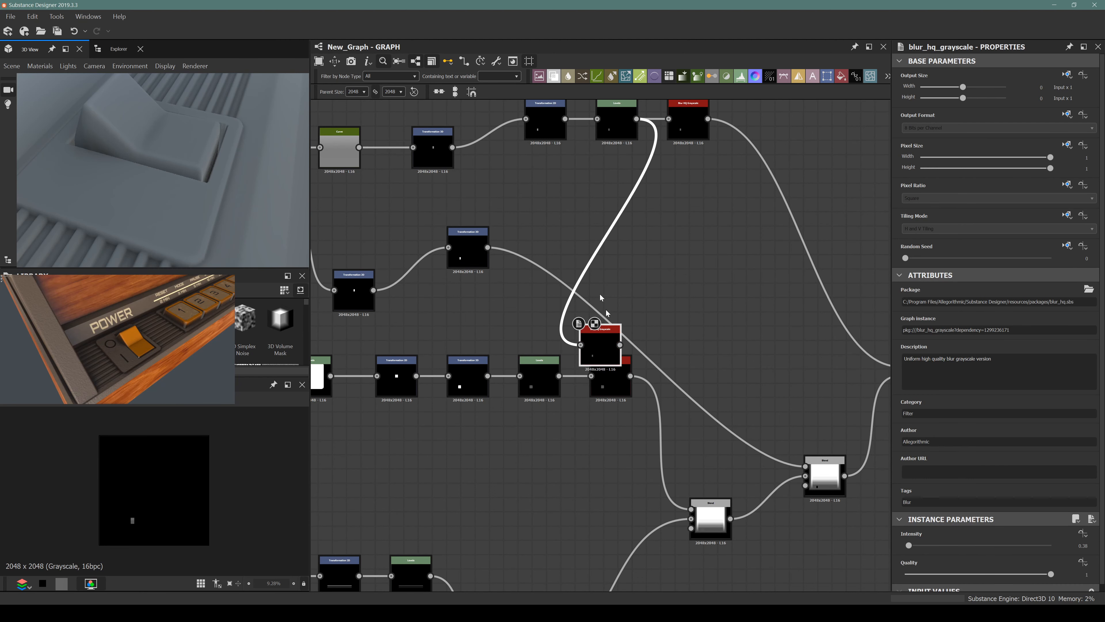
pyautogui.moveTo(607, 343); pyautogui.dragTo(560, 251)
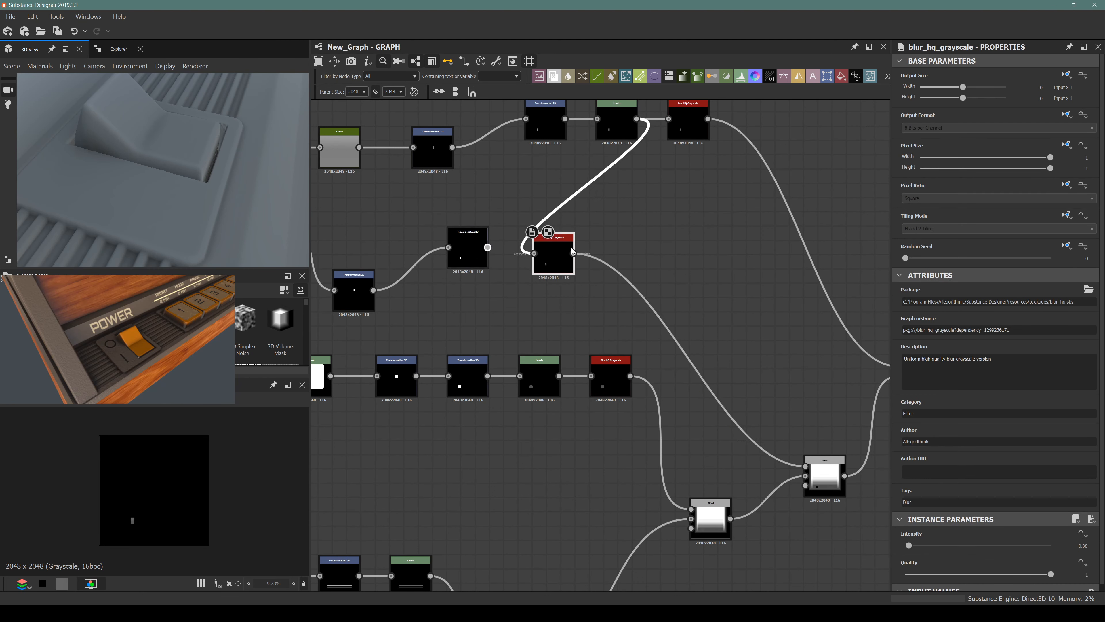
pyautogui.moveTo(488, 248); pyautogui.dragTo(546, 251)
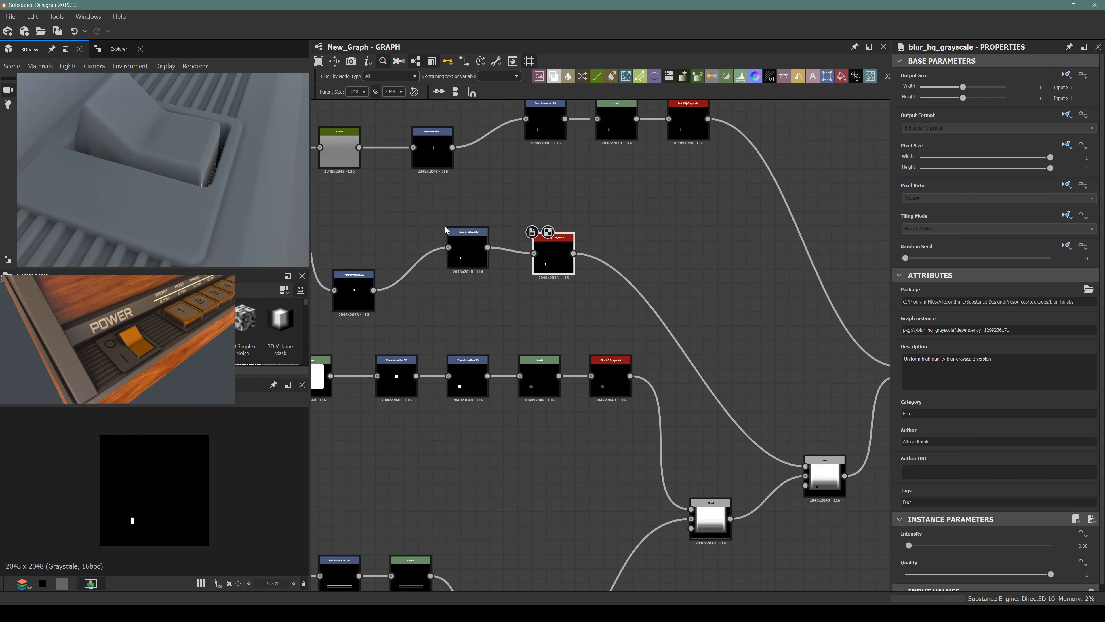
# Step: Move the second row's Shape node farther from its Transformation 2D and set the shape's scale to 0.91
pyautogui.scroll(-4, 445, 226)
pyautogui.moveTo(389, 236); pyautogui.dragTo(446, 251, button='middle')
pyautogui.scroll(5, 453, 284)
pyautogui.click(468, 286)
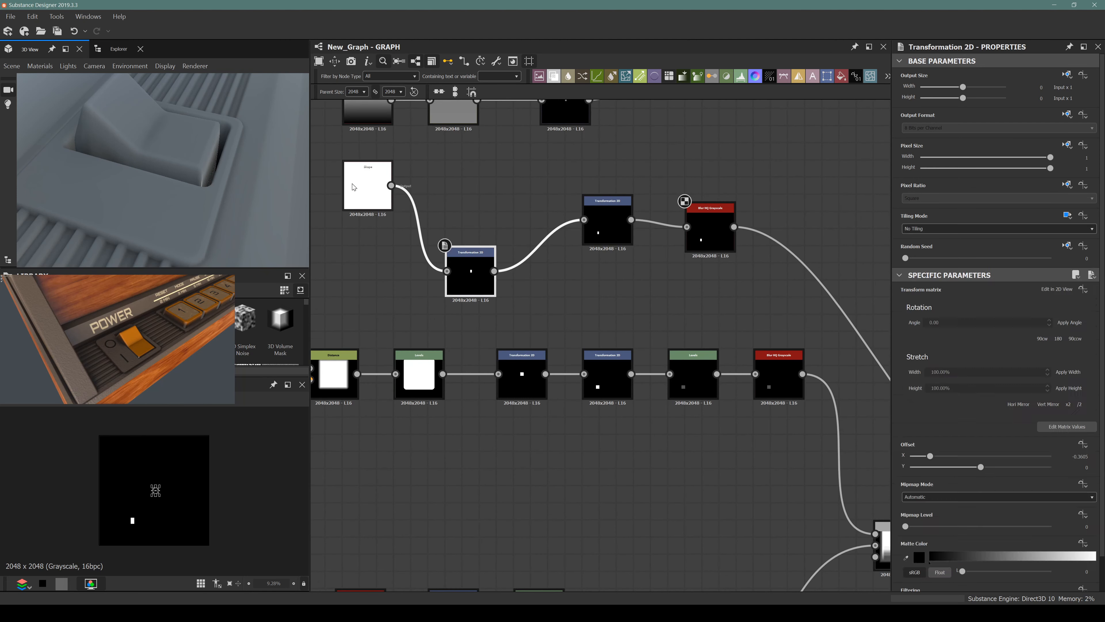
pyautogui.moveTo(353, 187); pyautogui.dragTo(318, 195)
pyautogui.scroll(-1, 1068, 465)
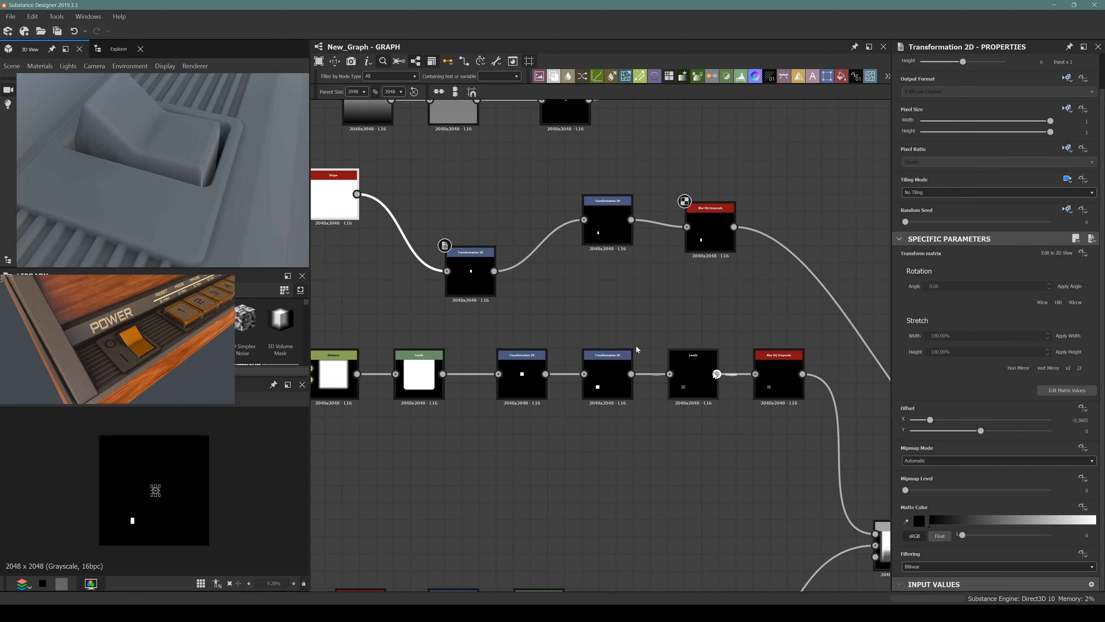
pyautogui.click(337, 187)
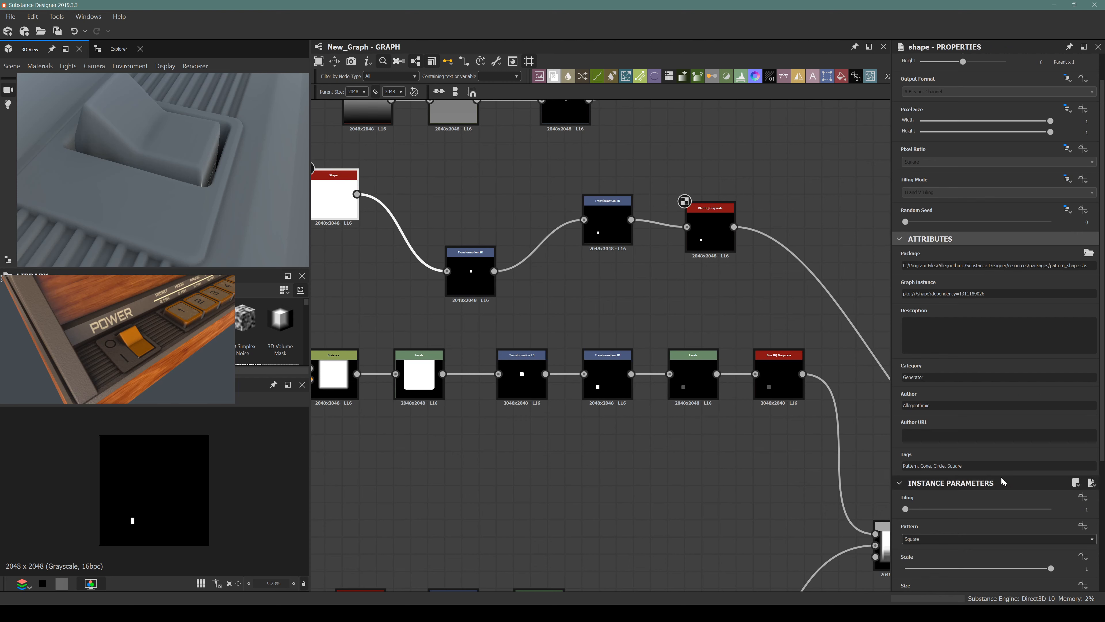
pyautogui.moveTo(1050, 569); pyautogui.dragTo(1038, 574)
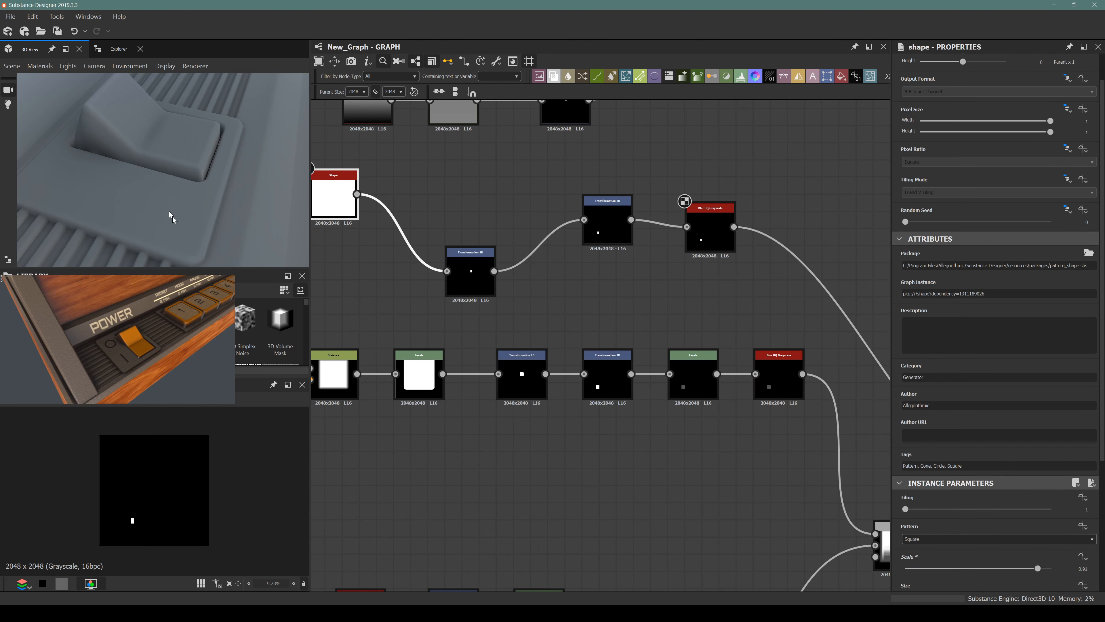
# Step: Lower the end point of the topmost row's Curve and bring its peak point down to about 0.58 at position 0.81
pyautogui.moveTo(176, 247); pyautogui.dragTo(147, 208)
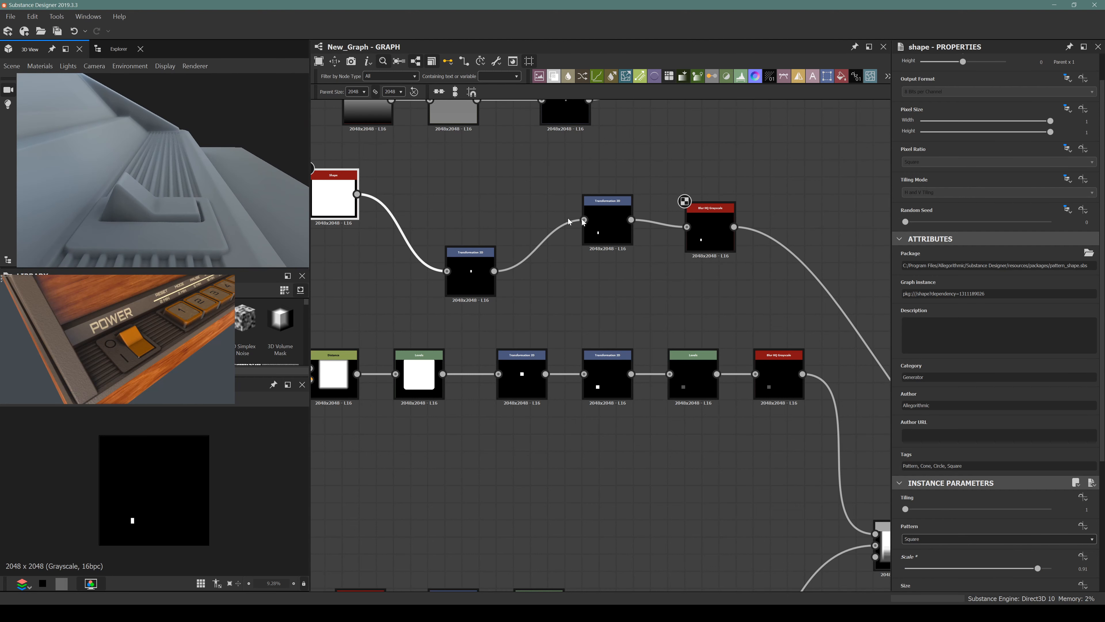
pyautogui.moveTo(590, 169); pyautogui.dragTo(508, 309, button='middle')
pyautogui.click(371, 244)
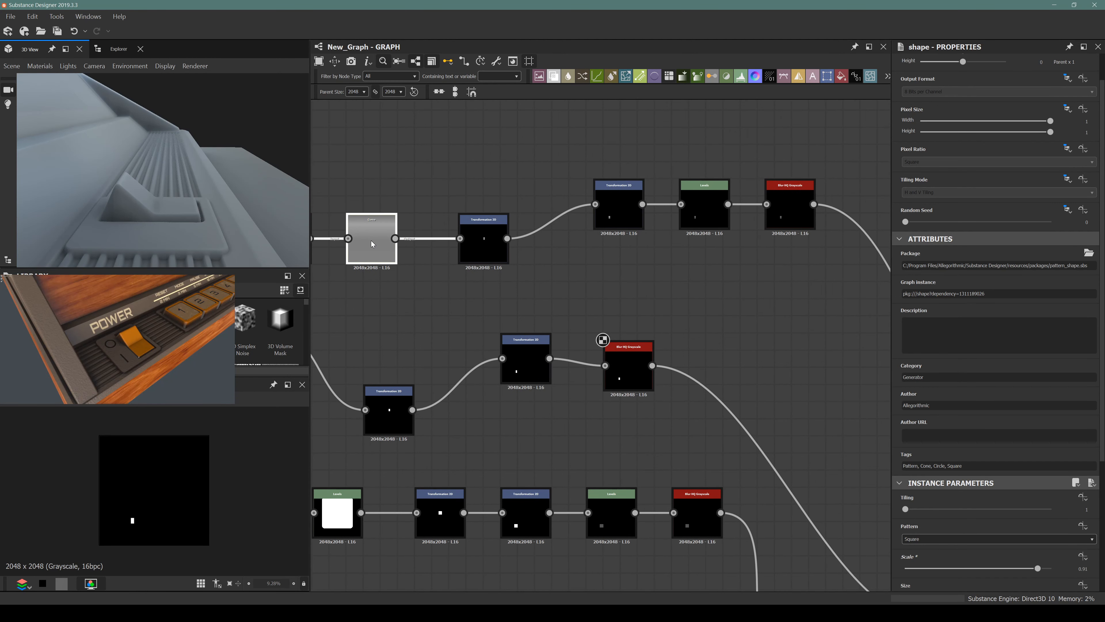
pyautogui.moveTo(1090, 434); pyautogui.dragTo(1092, 435)
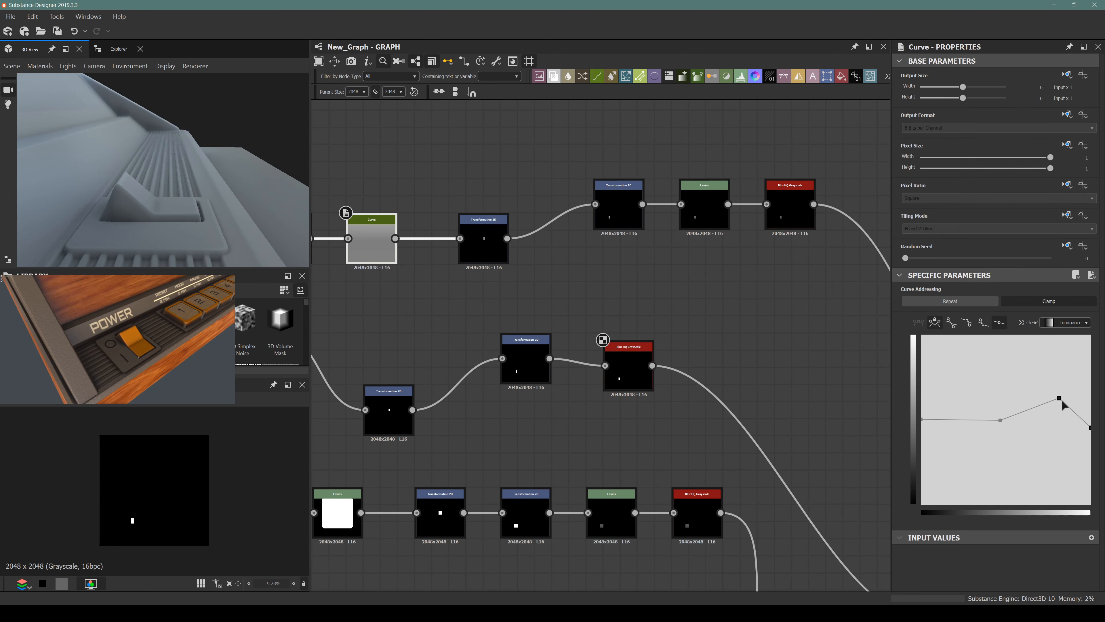
pyautogui.moveTo(1060, 399)
pyautogui.mouseDown()
pyautogui.moveTo(1060, 411)
pyautogui.moveTo(1085, 405)
pyautogui.moveTo(1059, 407)
pyautogui.mouseUp()
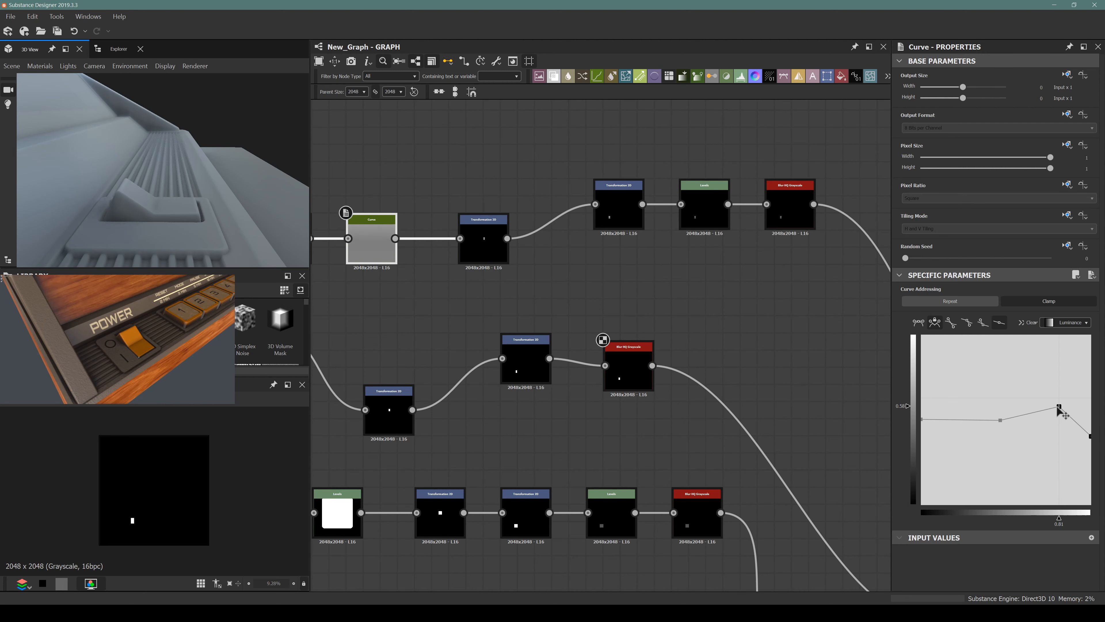
# Step: Lower the Curve's middle point to about 0.48 at position 0.47 and check the switch shape in the 3D view
pyautogui.scroll(3, 158, 187)
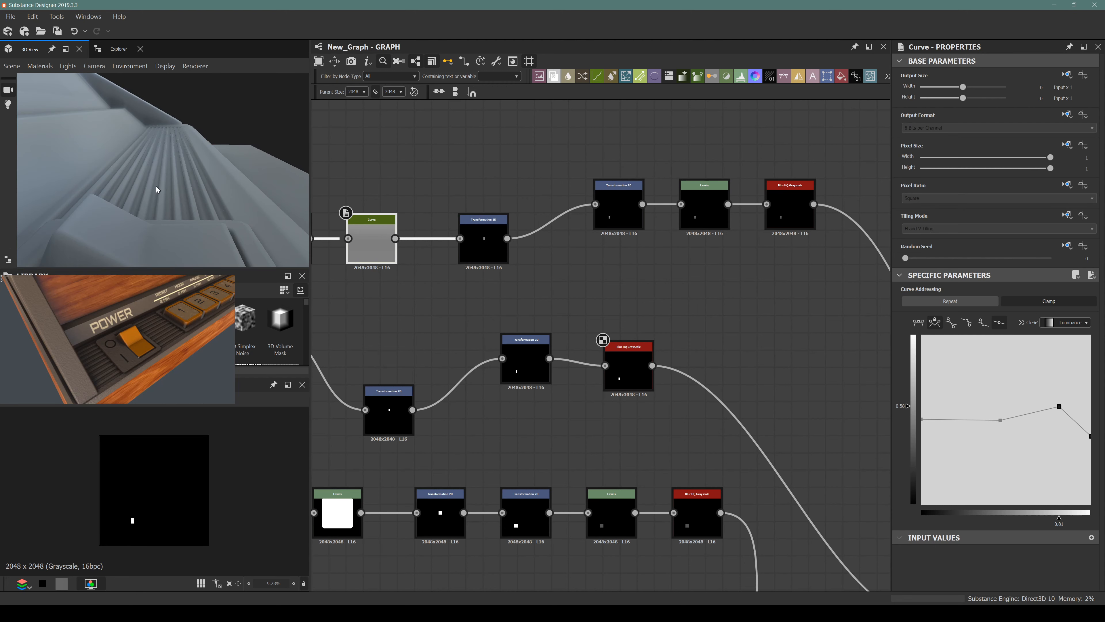
pyautogui.click(1000, 420)
pyautogui.moveTo(1002, 422)
pyautogui.mouseDown()
pyautogui.moveTo(991, 427)
pyautogui.moveTo(1001, 424)
pyautogui.mouseUp()
pyautogui.scroll(-2, 126, 166)
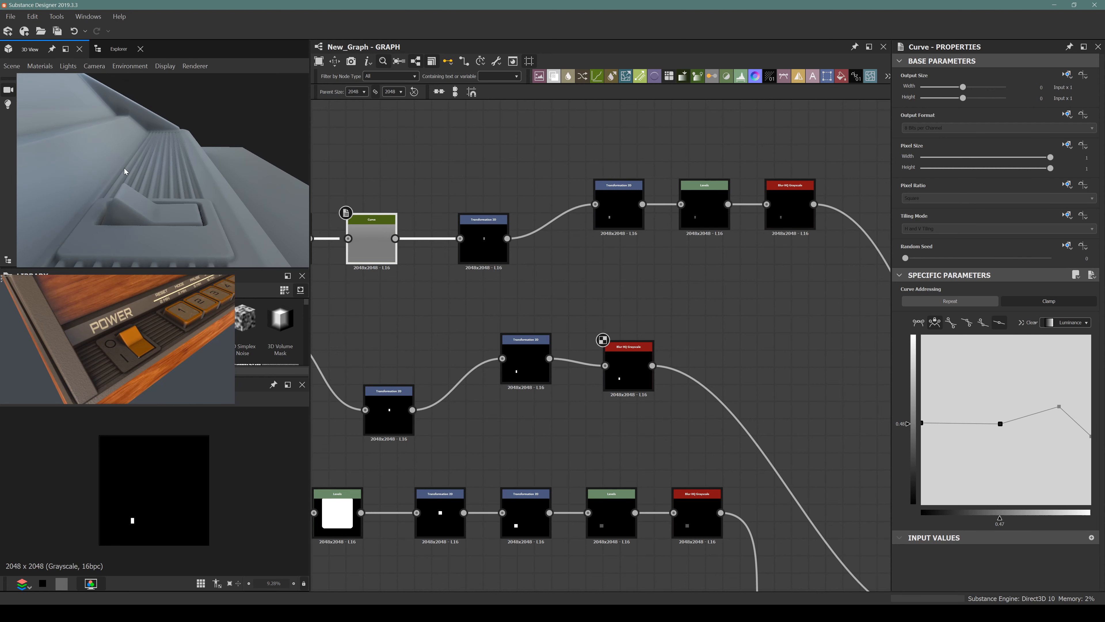
pyautogui.moveTo(158, 159); pyautogui.dragTo(57, 213)
pyautogui.scroll(3, 94, 208)
pyautogui.moveTo(96, 208); pyautogui.dragTo(230, 148, button='middle')
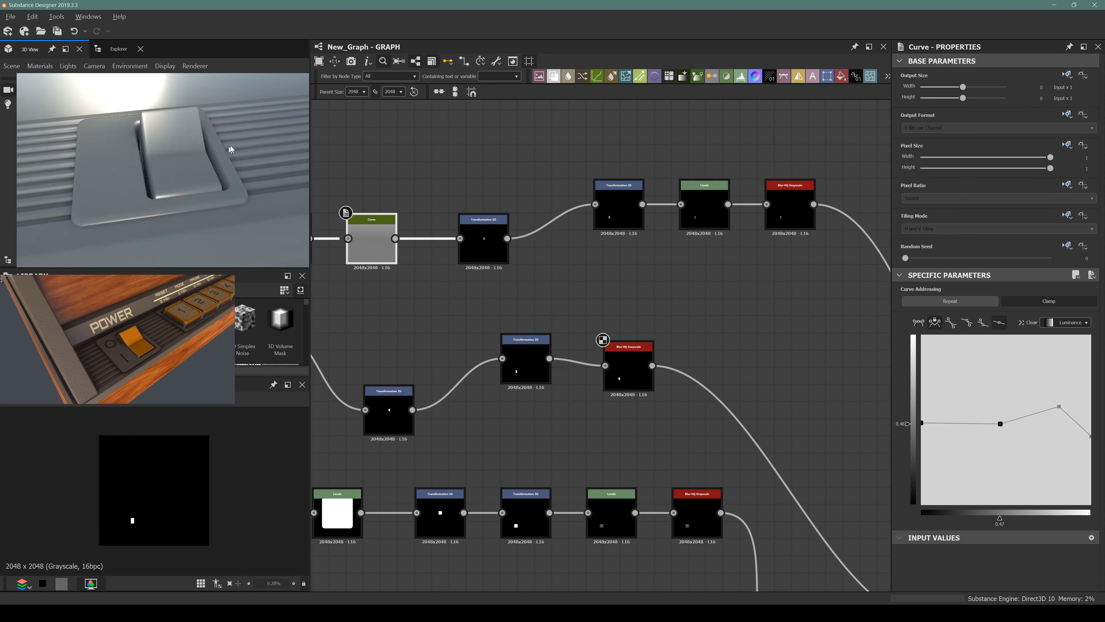
pyautogui.keyDown('alt'); pyautogui.moveTo(229, 148); pyautogui.dragTo(184, 180); pyautogui.keyUp('alt')
pyautogui.scroll(-8, 587, 264)
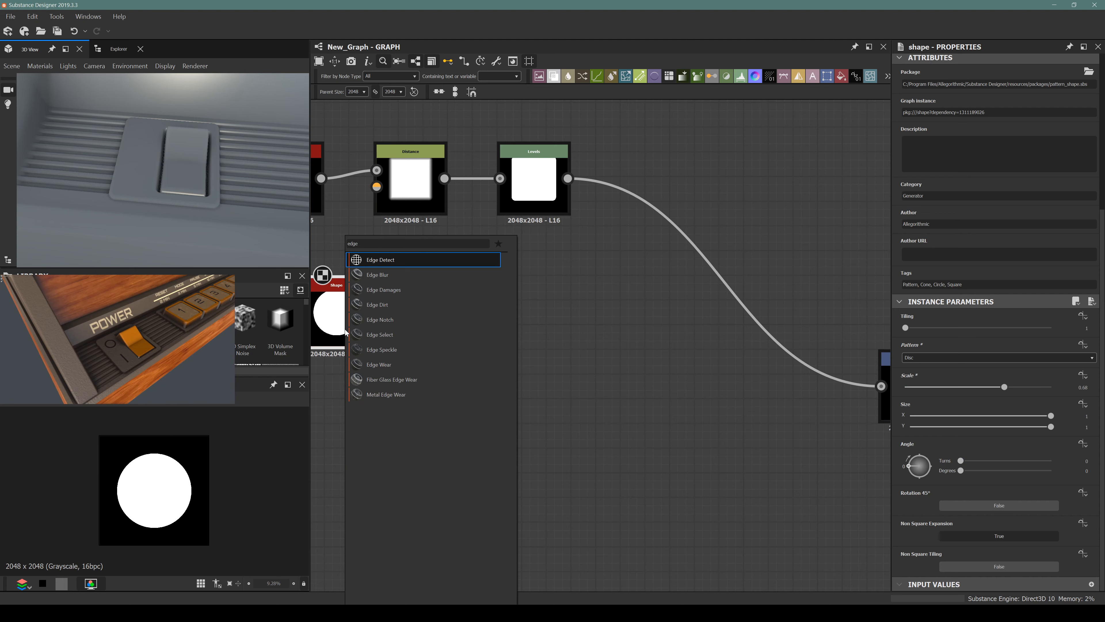
# Step: Add an Edge Detect node after the disc Shape, trying a tolerance of 1 and undoing that change
pyautogui.press('Return')
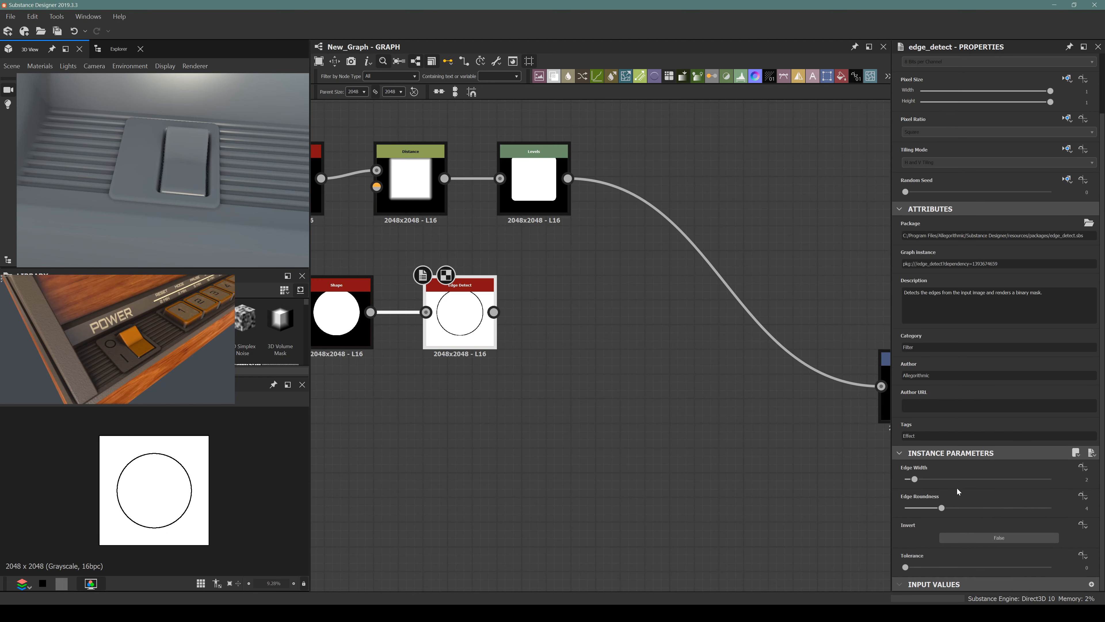
pyautogui.moveTo(905, 567); pyautogui.dragTo(1051, 566)
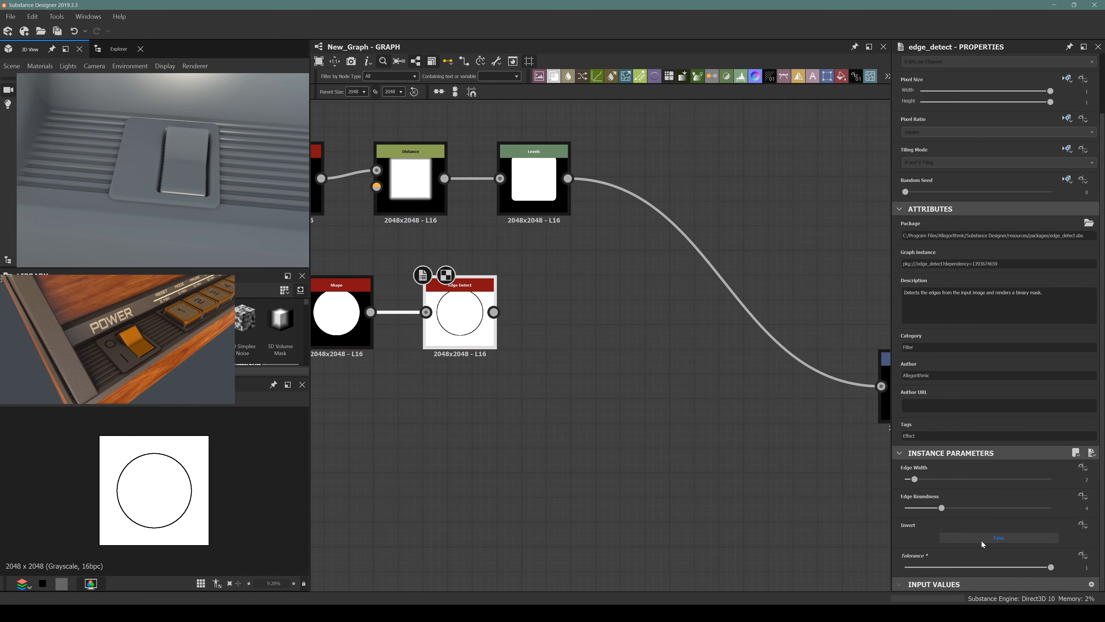
pyautogui.hotkey('ctrl', 'z')
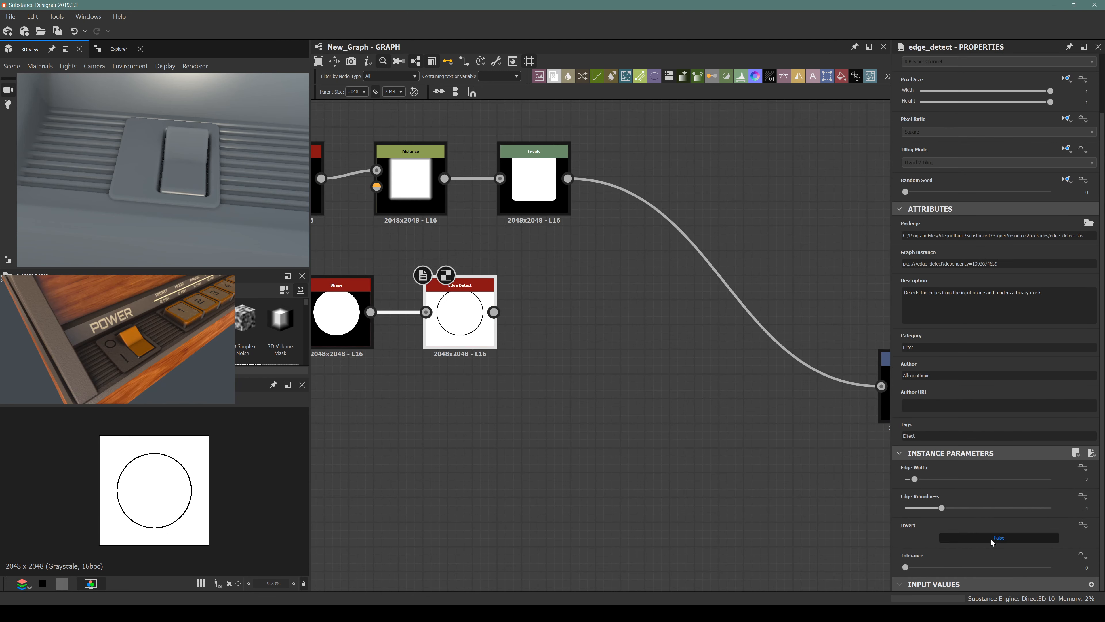
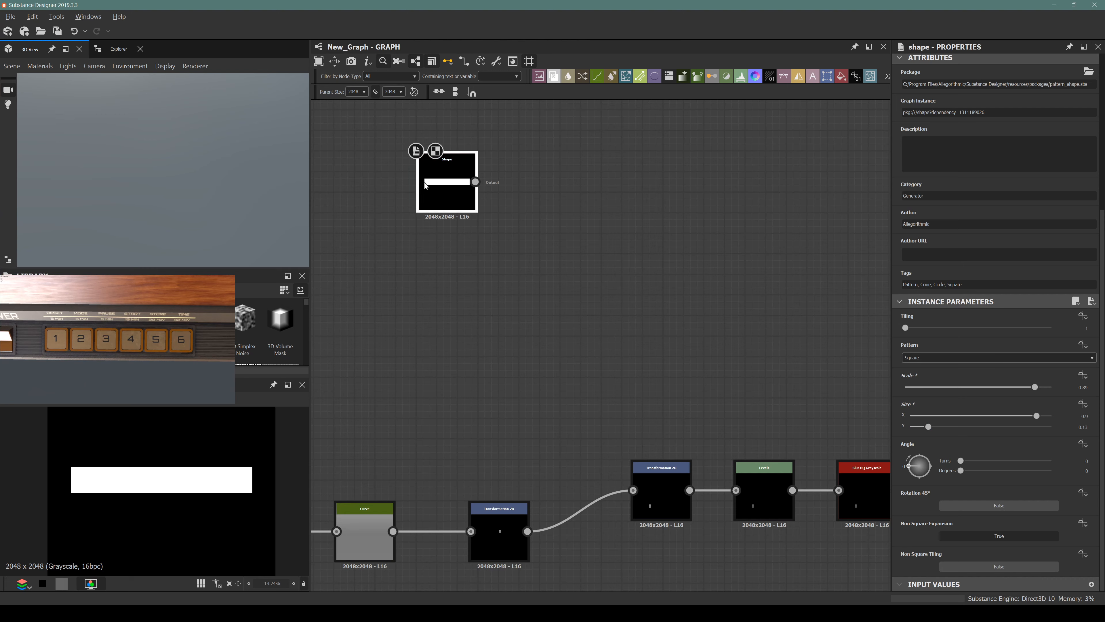
# Step: Add a Transformation 2D node after the bar Shape and chain a duplicate of it behind the first
pyautogui.press('space')
pyautogui.write('trans')
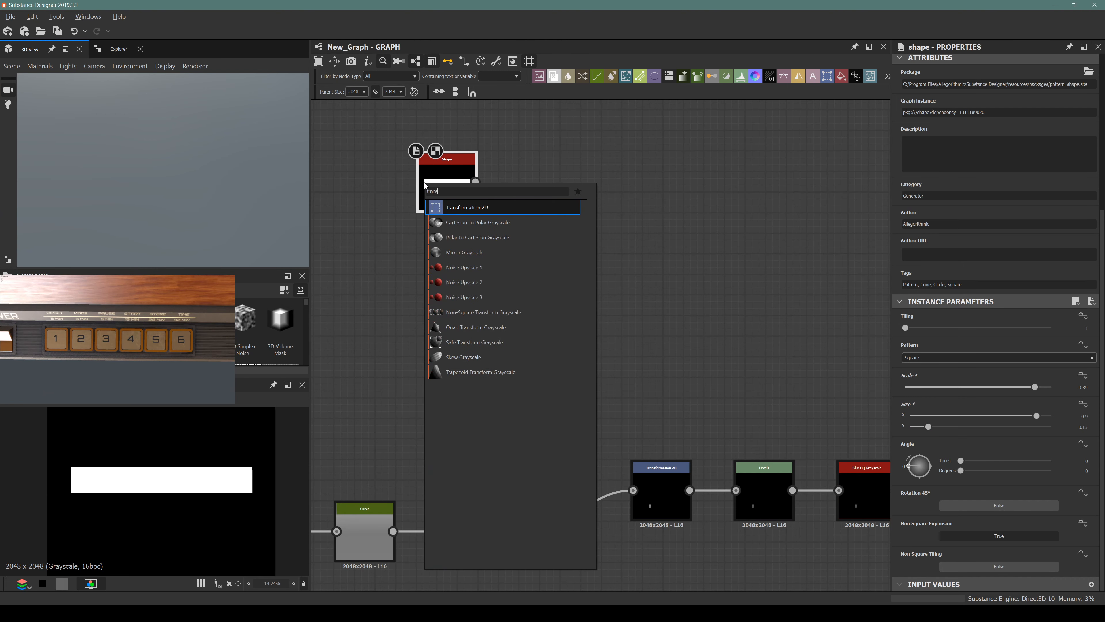
pyautogui.press('Return')
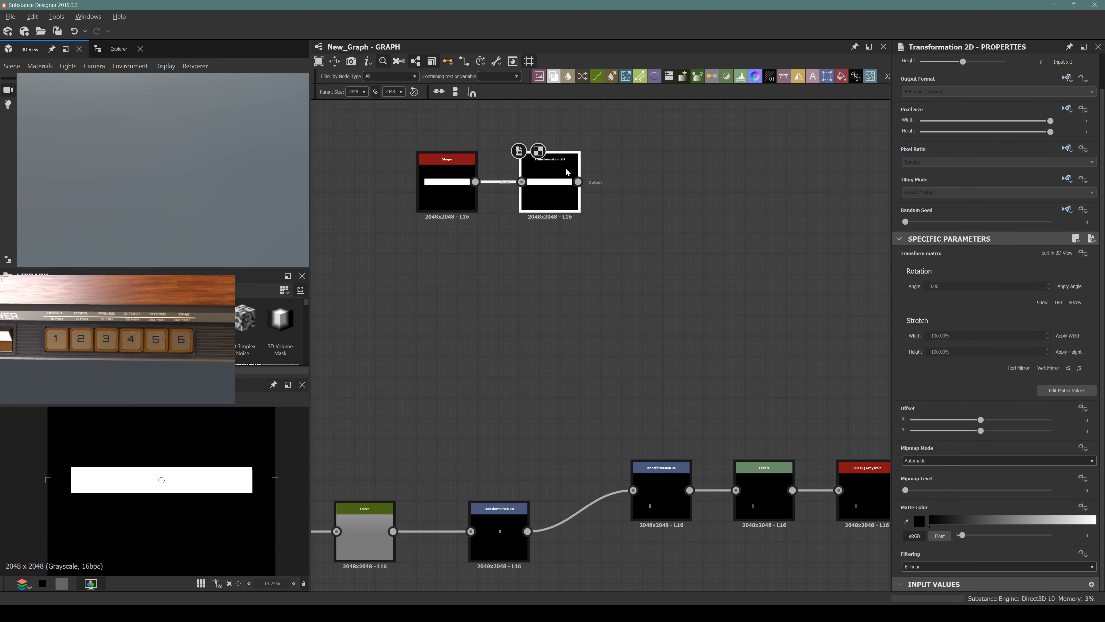
pyautogui.hotkey('ctrl', 'd')
pyautogui.moveTo(607, 320); pyautogui.dragTo(678, 159)
# Step: Link the second Transformation 2D into the new Blend after the combined height and set its blending mode to Subtract
pyautogui.scroll(-5, 510, 220)
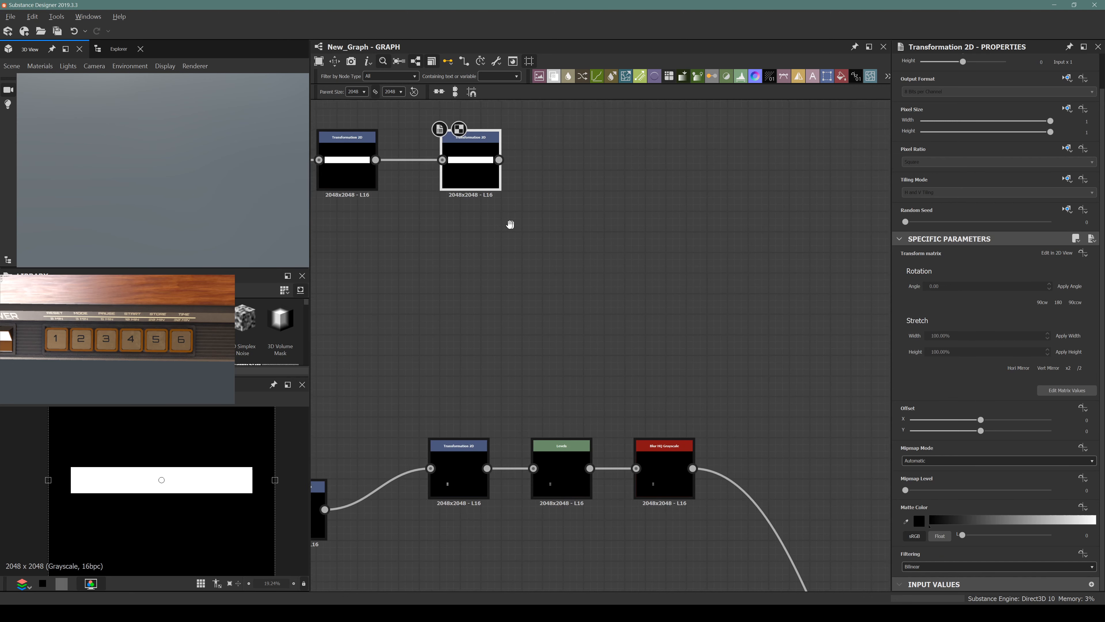
pyautogui.scroll(-3, 501, 192)
pyautogui.scroll(8, 535, 230)
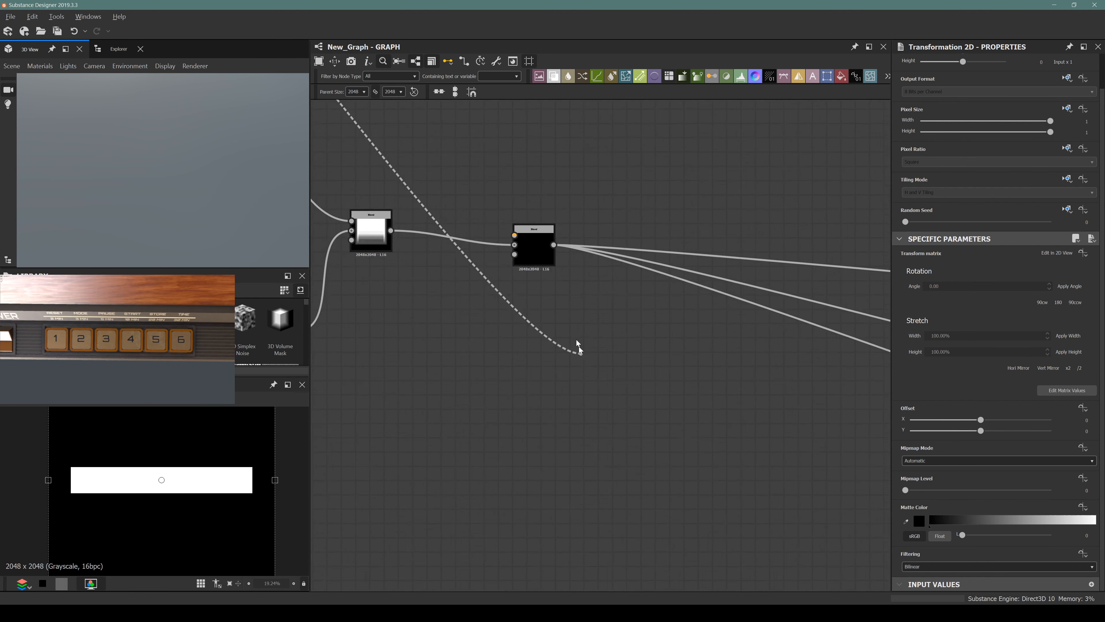
pyautogui.moveTo(534, 230); pyautogui.dragTo(465, 205)
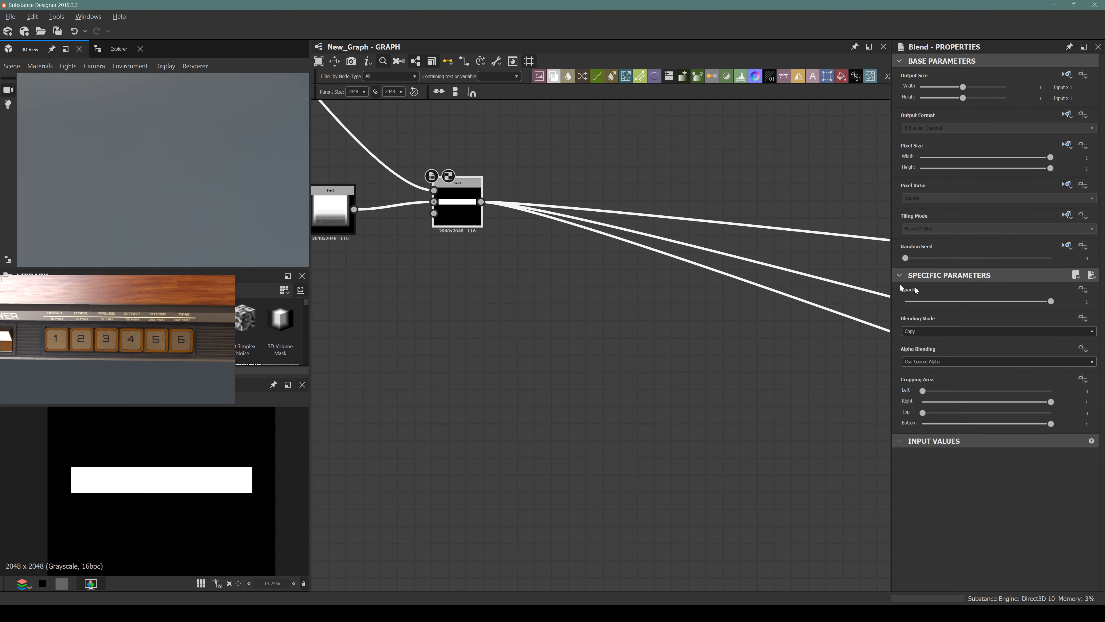
pyautogui.click(953, 332)
pyautogui.click(935, 343)
pyautogui.scroll(-3, 439, 279)
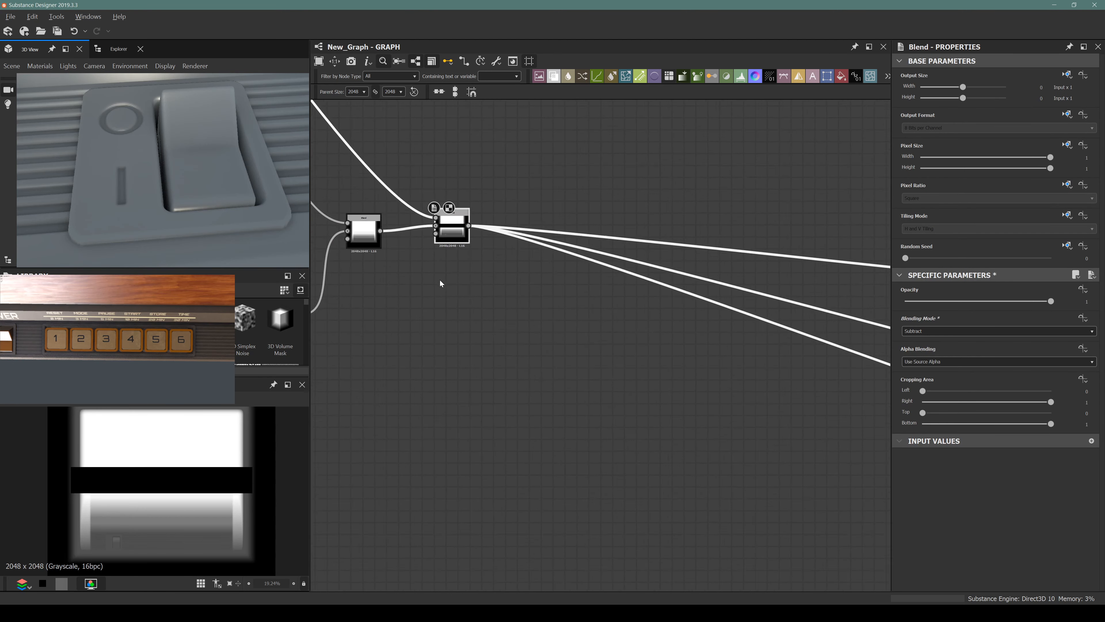
# Step: Move the subtracted bar down with the second Transformation 2D to a Y offset of about -0.27
pyautogui.moveTo(439, 278); pyautogui.dragTo(749, 359, button='middle')
pyautogui.moveTo(459, 202); pyautogui.dragTo(573, 448, button='middle')
pyautogui.scroll(5, 520, 310)
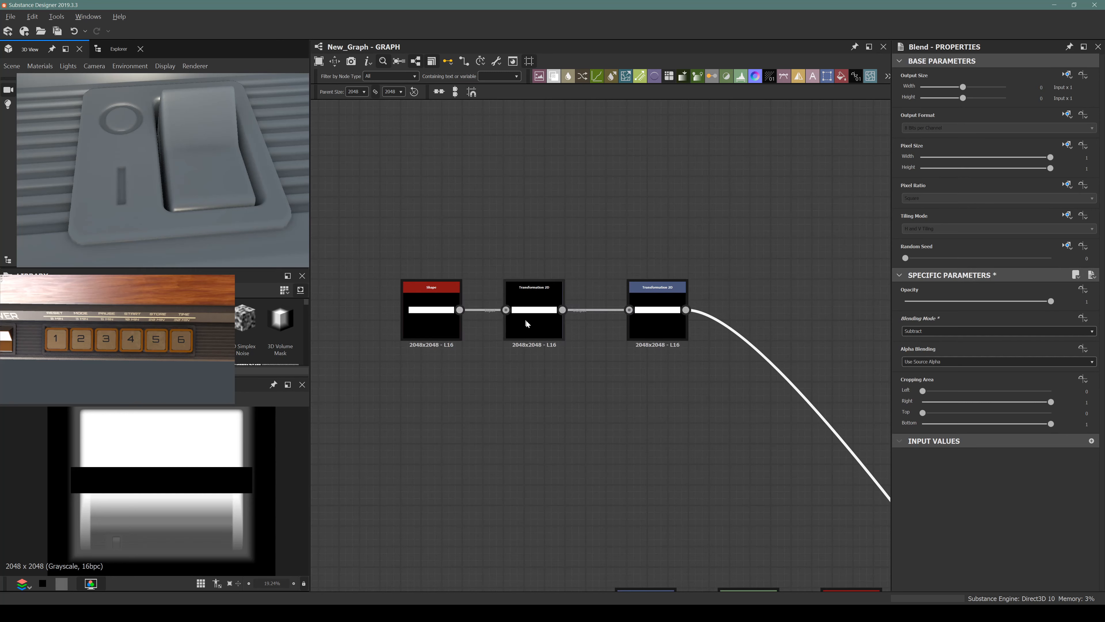
pyautogui.click(657, 322)
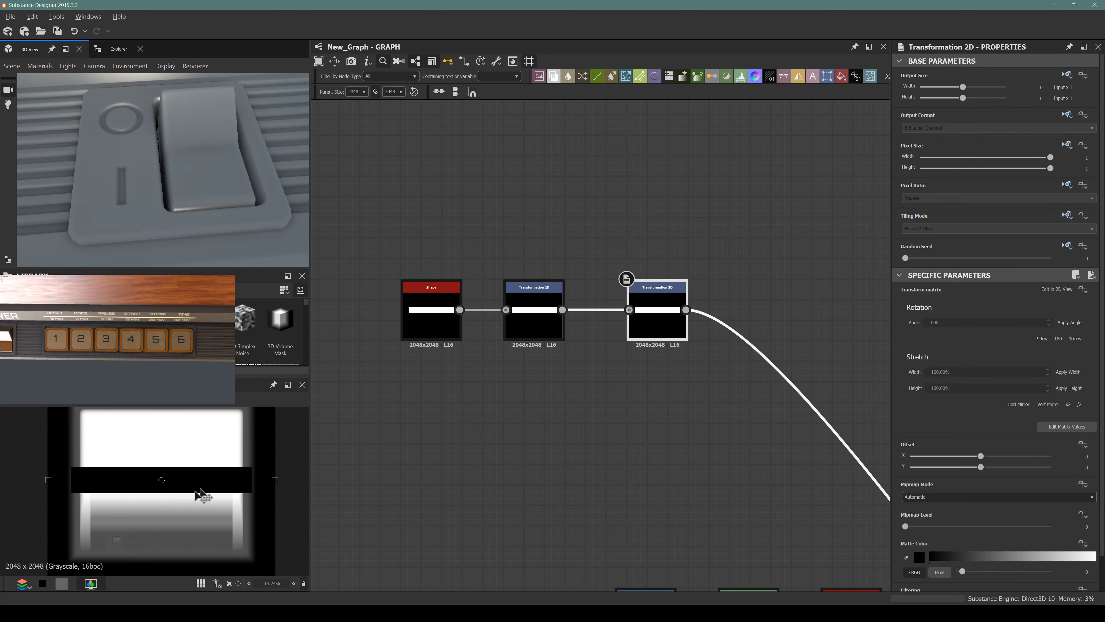
pyautogui.scroll(4, 172, 510)
pyautogui.moveTo(136, 514); pyautogui.dragTo(144, 573)
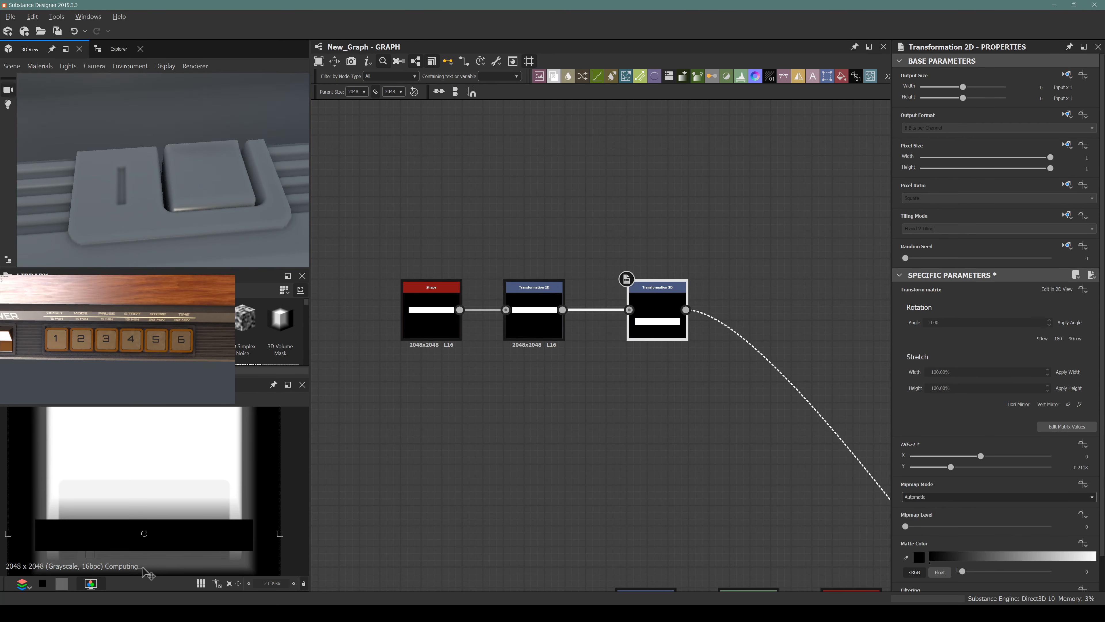
pyautogui.scroll(-3, 144, 574)
pyautogui.scroll(7, 143, 558)
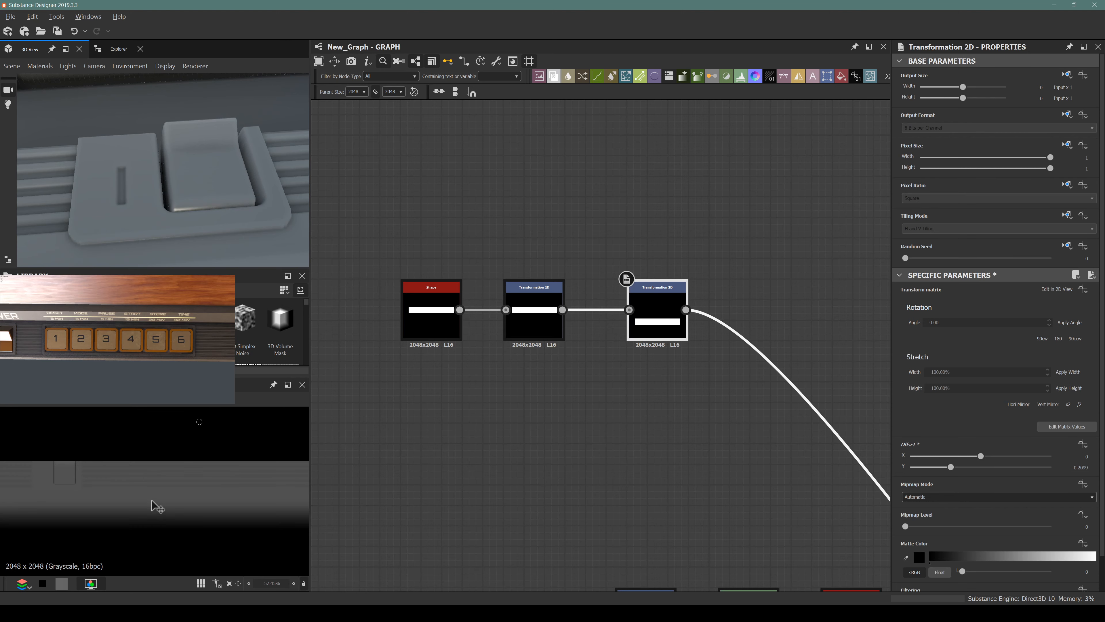
pyautogui.moveTo(153, 506); pyautogui.dragTo(152, 538)
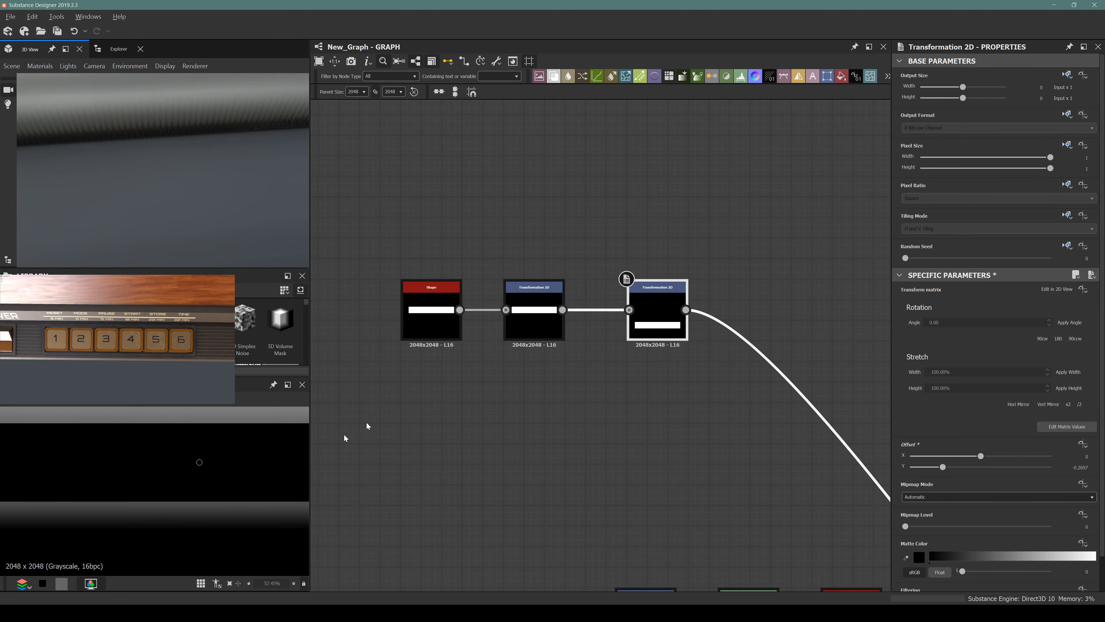
# Step: Halve the bar's size twice in the first Transformation 2D and view the recess in 3D
pyautogui.click(527, 287)
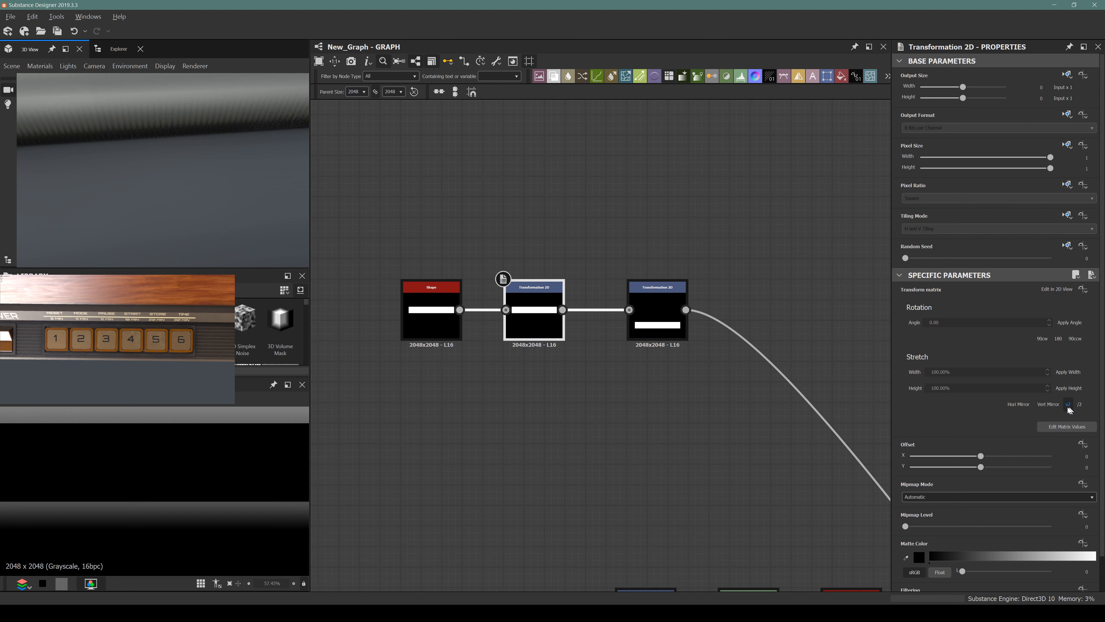
pyautogui.click(1080, 404)
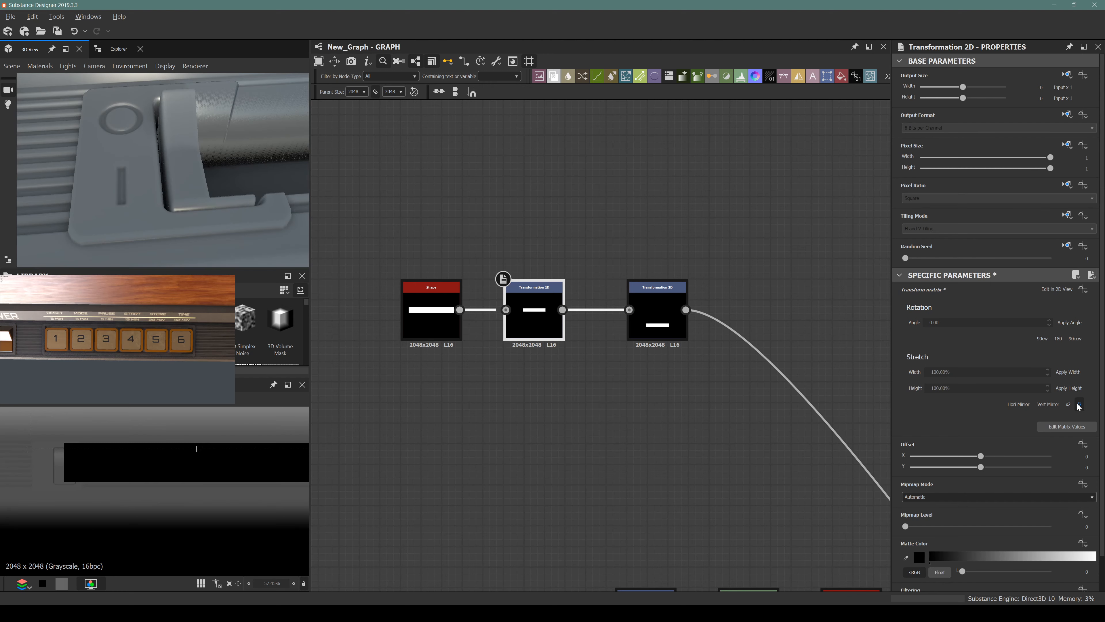
pyautogui.click(1080, 405)
pyautogui.moveTo(267, 113); pyautogui.dragTo(146, 220)
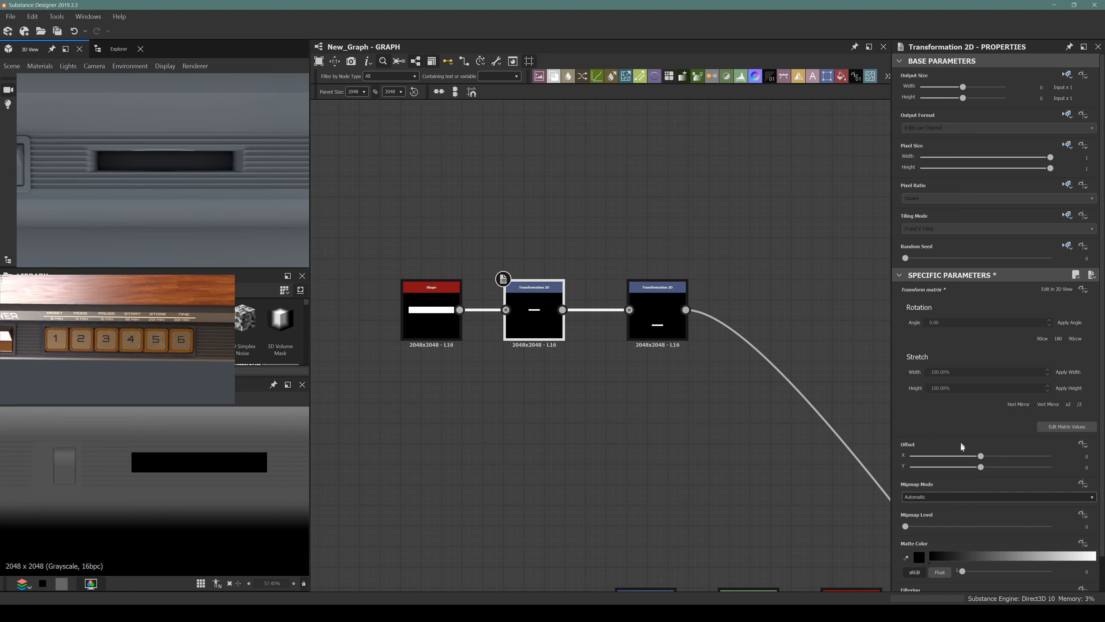
# Step: Stretch the bar to 150% in both width and height in the first Transformation 2D
pyautogui.doubleClick(940, 372)
pyautogui.write('150')
pyautogui.press('Return')
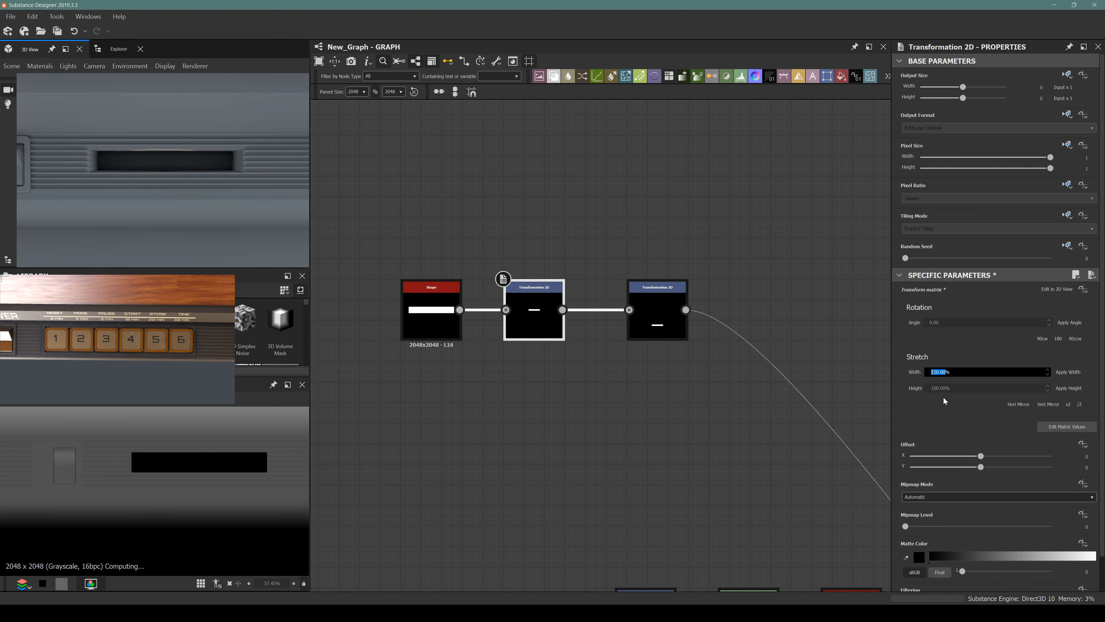
pyautogui.click(950, 388)
pyautogui.write('150')
pyautogui.press('Return')
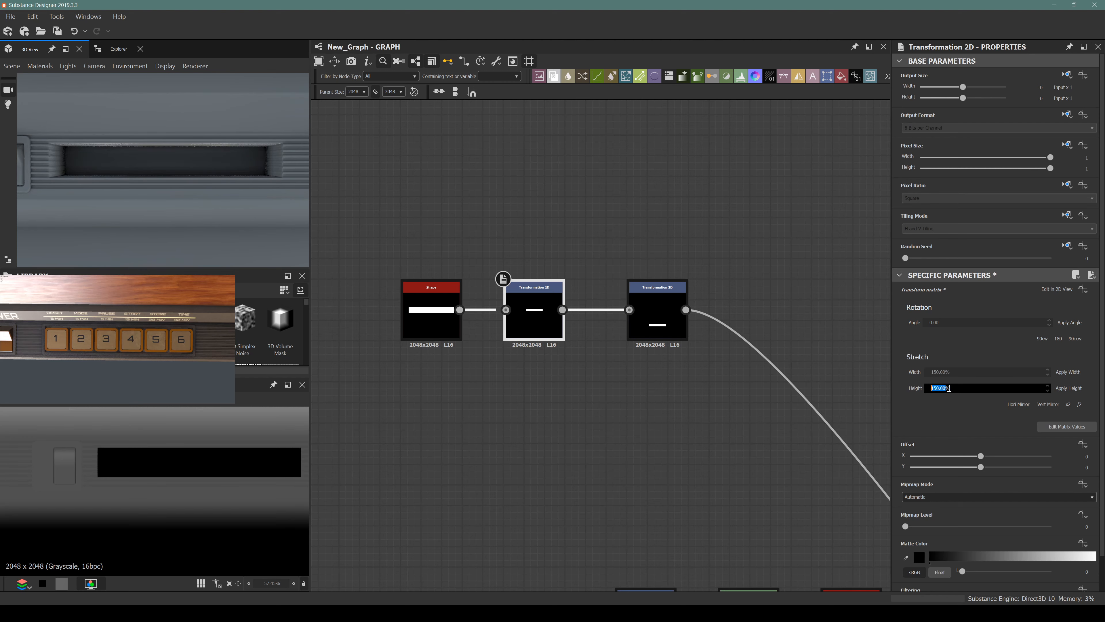
# Step: Apply the 150% width stretch once more, and shrink the bar's width and height to 90%
pyautogui.click(948, 372)
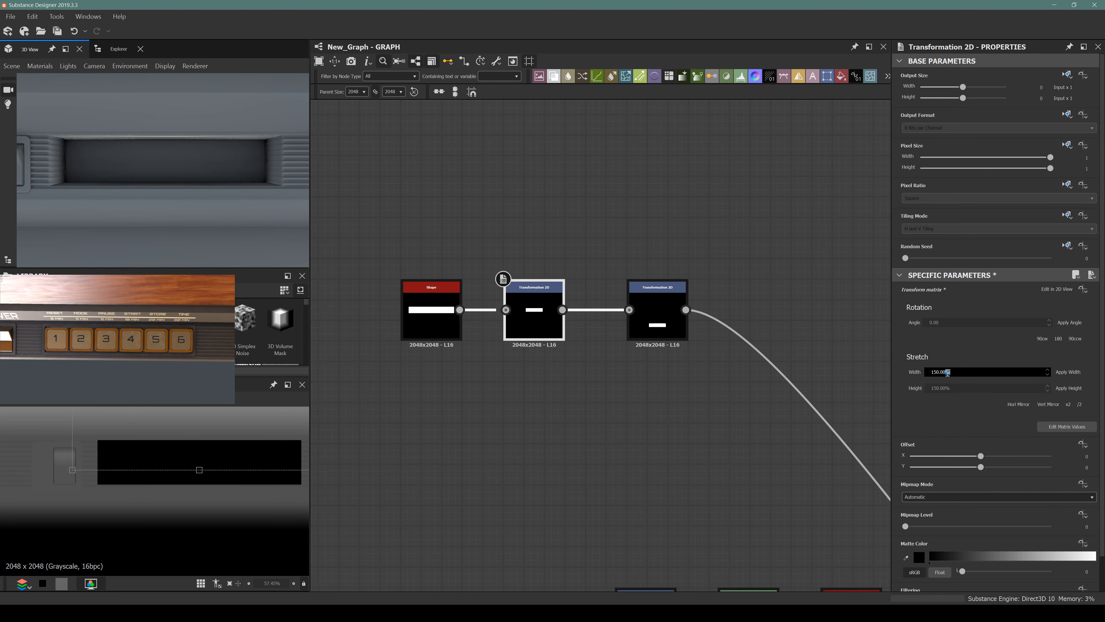
pyautogui.doubleClick(947, 372)
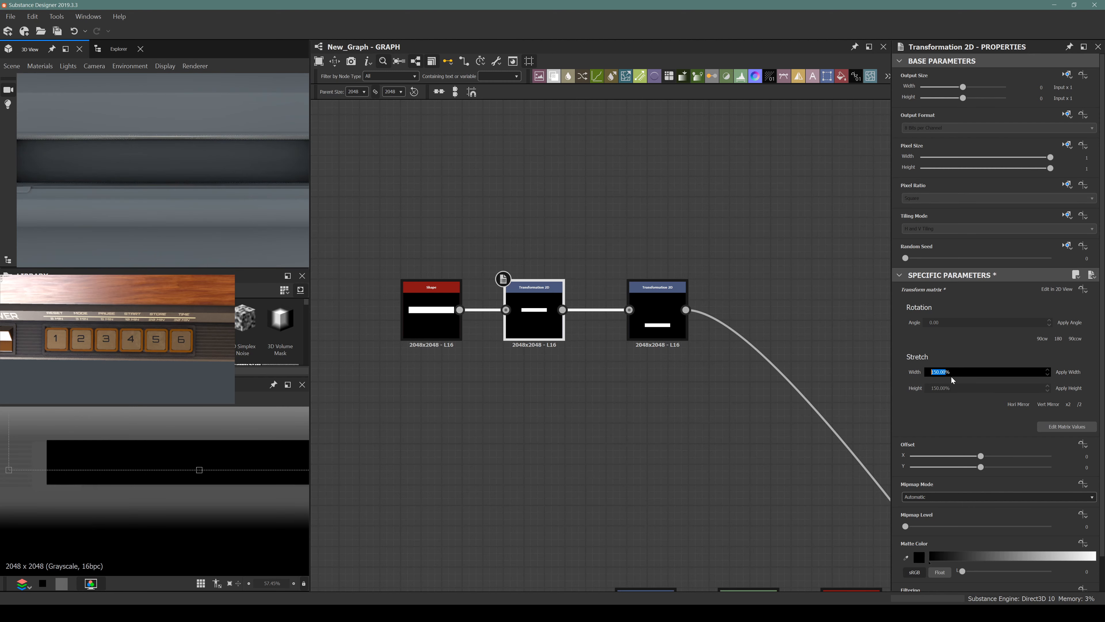
pyautogui.write('90')
pyautogui.press('Return')
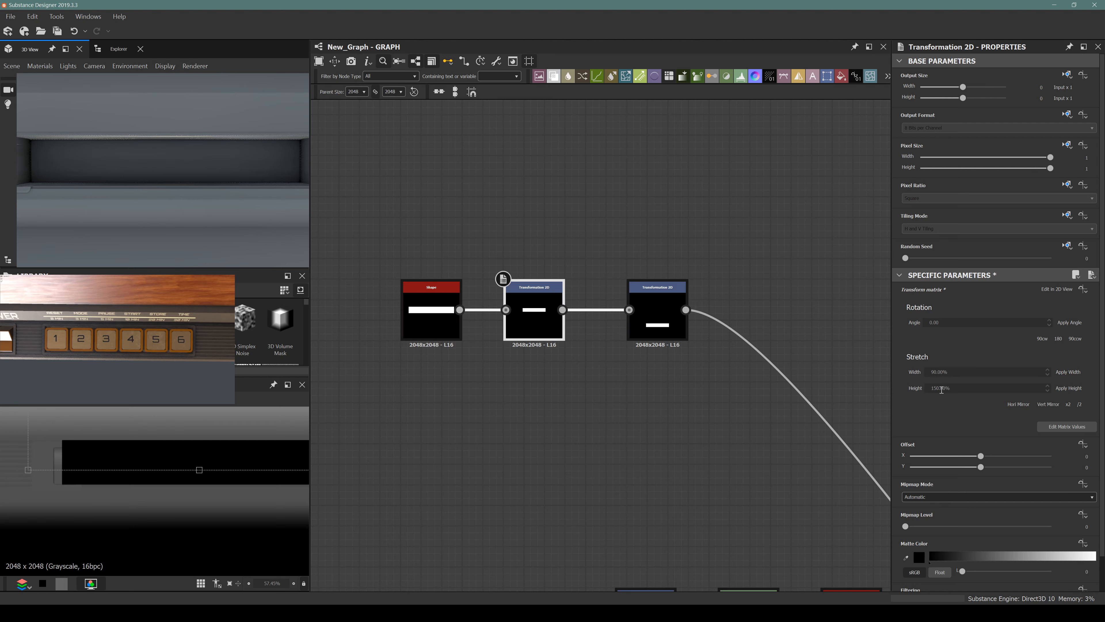
pyautogui.doubleClick(941, 389)
pyautogui.write('90')
pyautogui.press('Return')
# Step: Apply the 90% width and height stretch two more times and check the recess in the 3D view
pyautogui.click(937, 371)
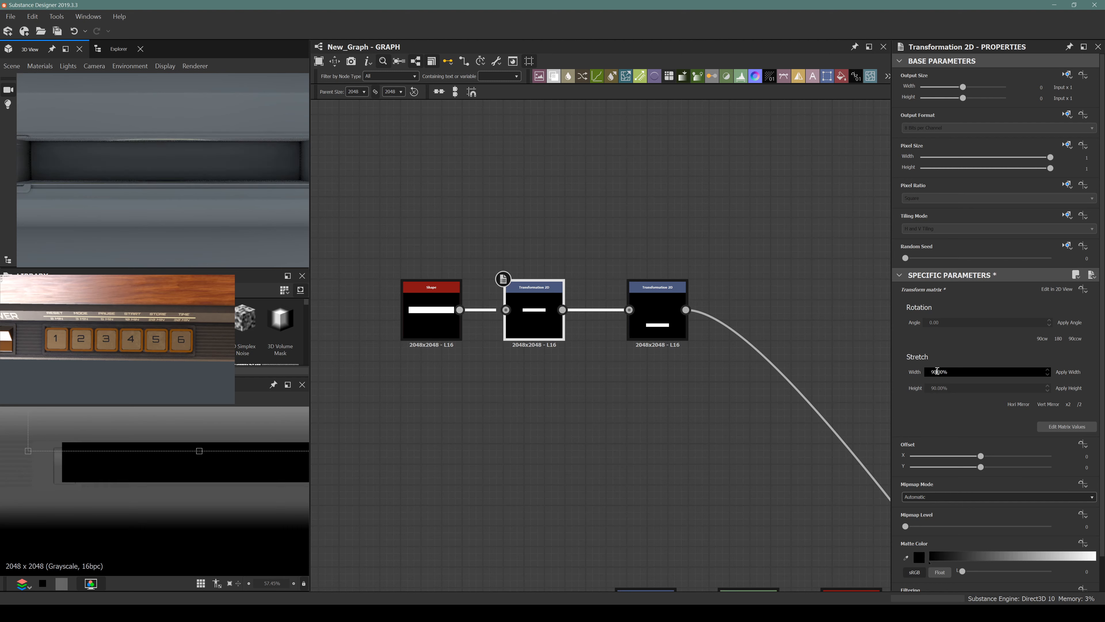
pyautogui.press('Tab')
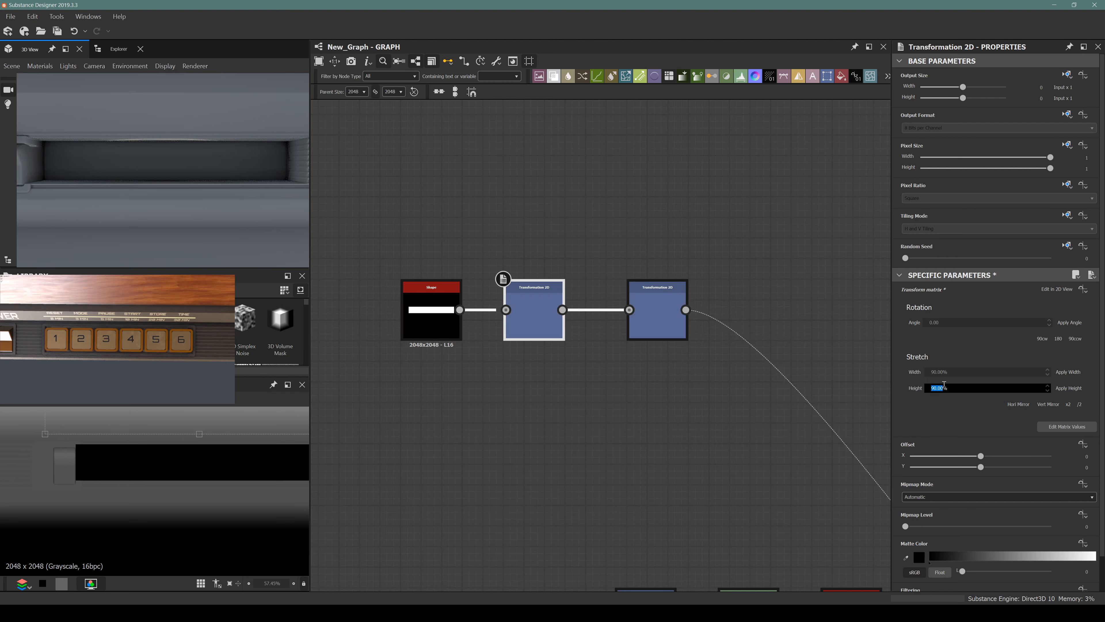
pyautogui.click(937, 372)
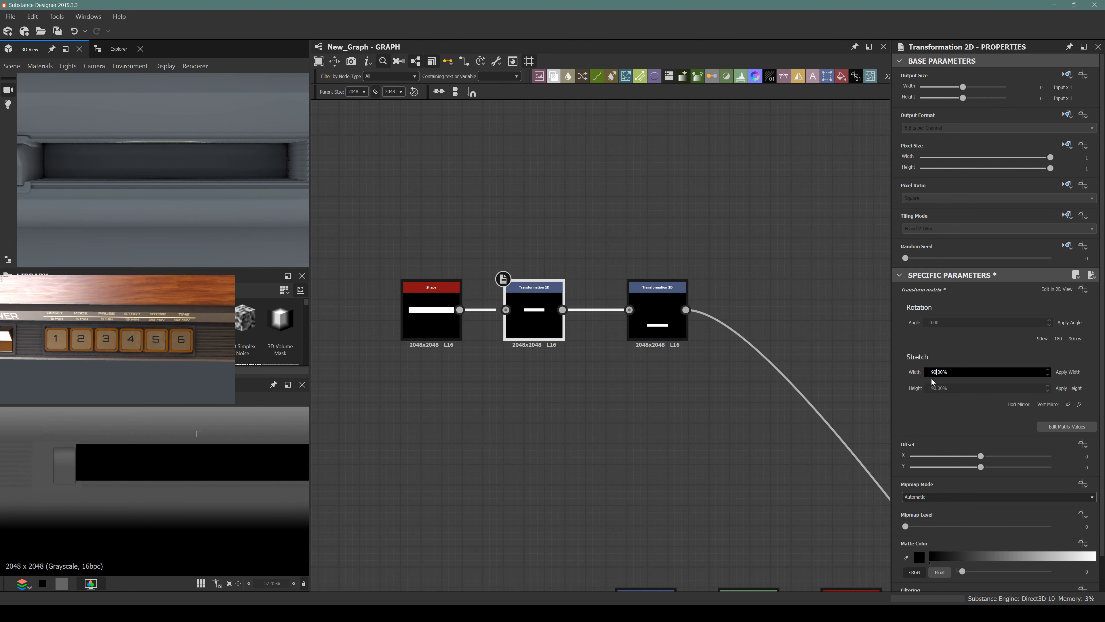
pyautogui.press('Tab')
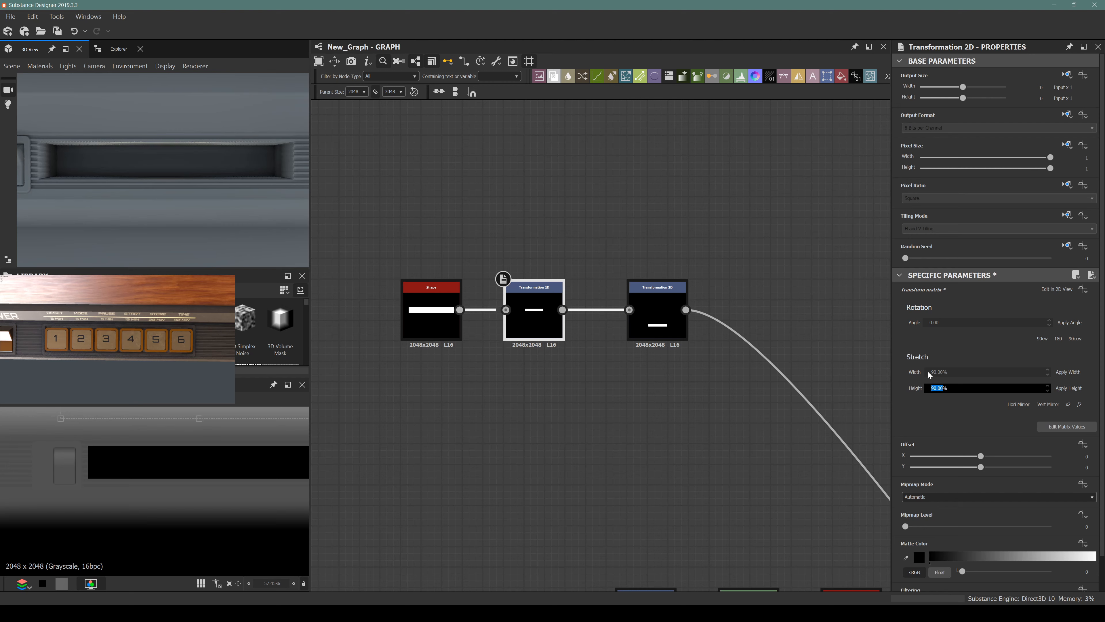
pyautogui.scroll(2, 185, 203)
pyautogui.scroll(-5, 180, 193)
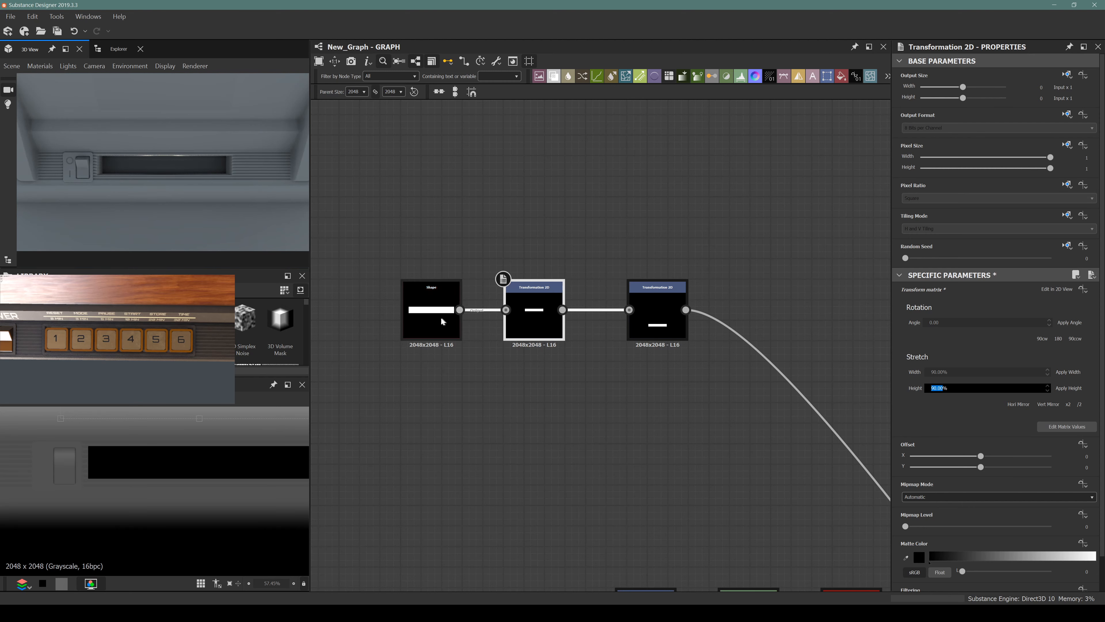
pyautogui.scroll(3, 103, 159)
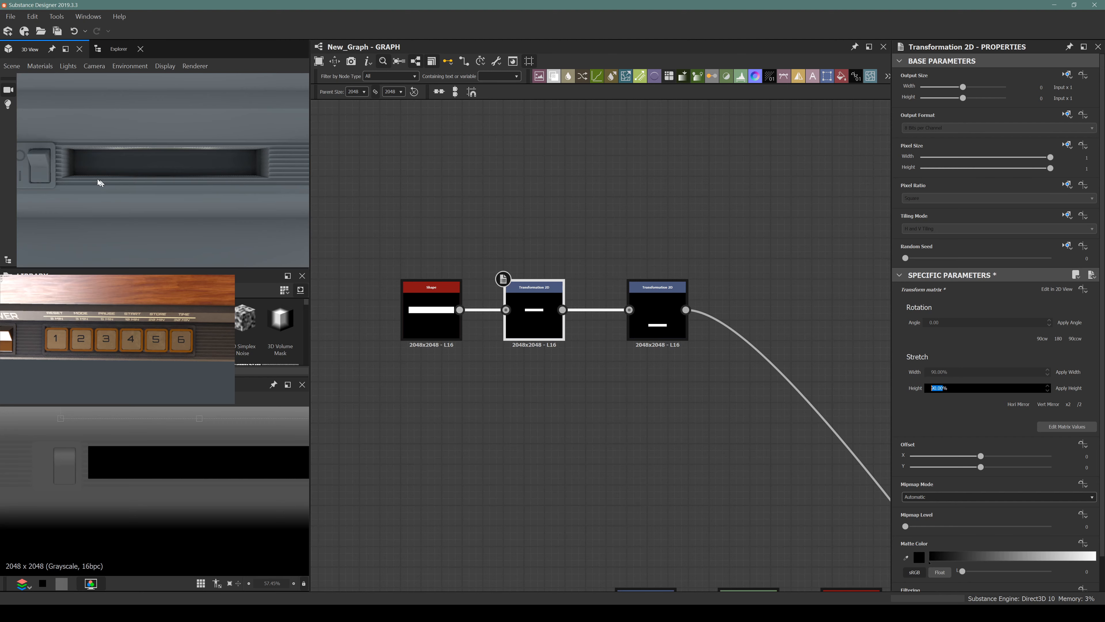
pyautogui.scroll(-3, 445, 317)
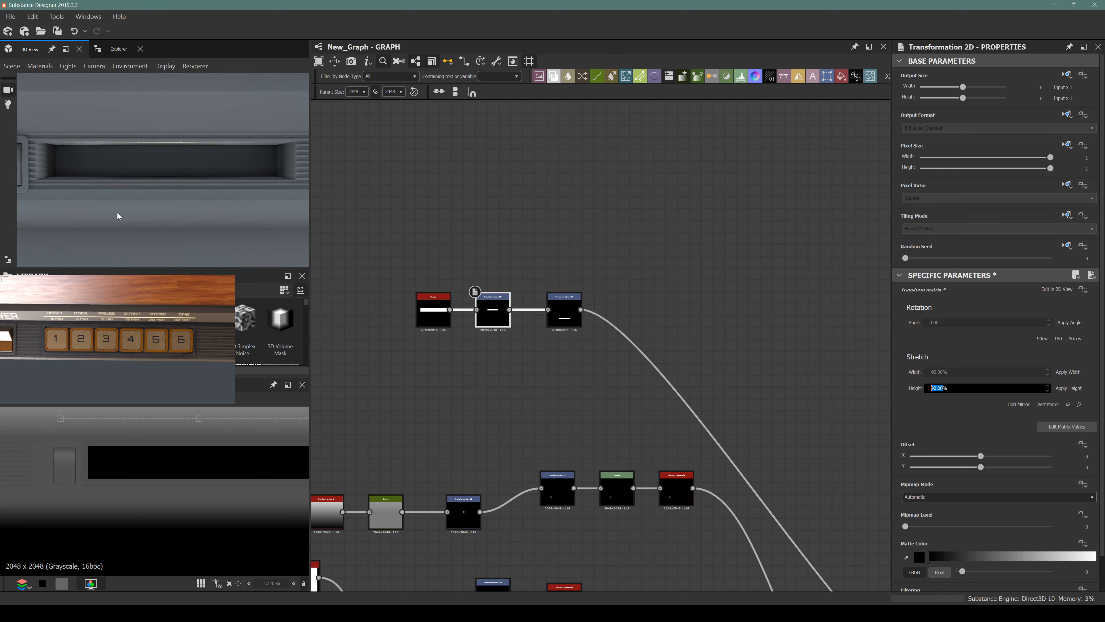
# Step: Set the bar Shape's X size to 0.73 and compare the recess with the reference image
pyautogui.click(433, 325)
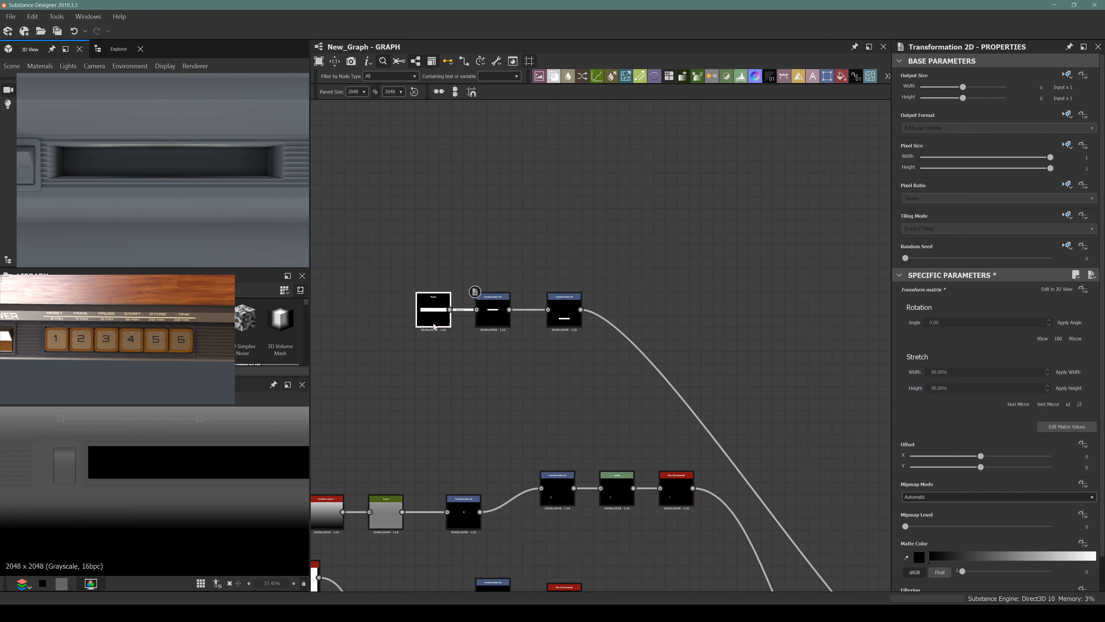
pyautogui.scroll(-5, 974, 489)
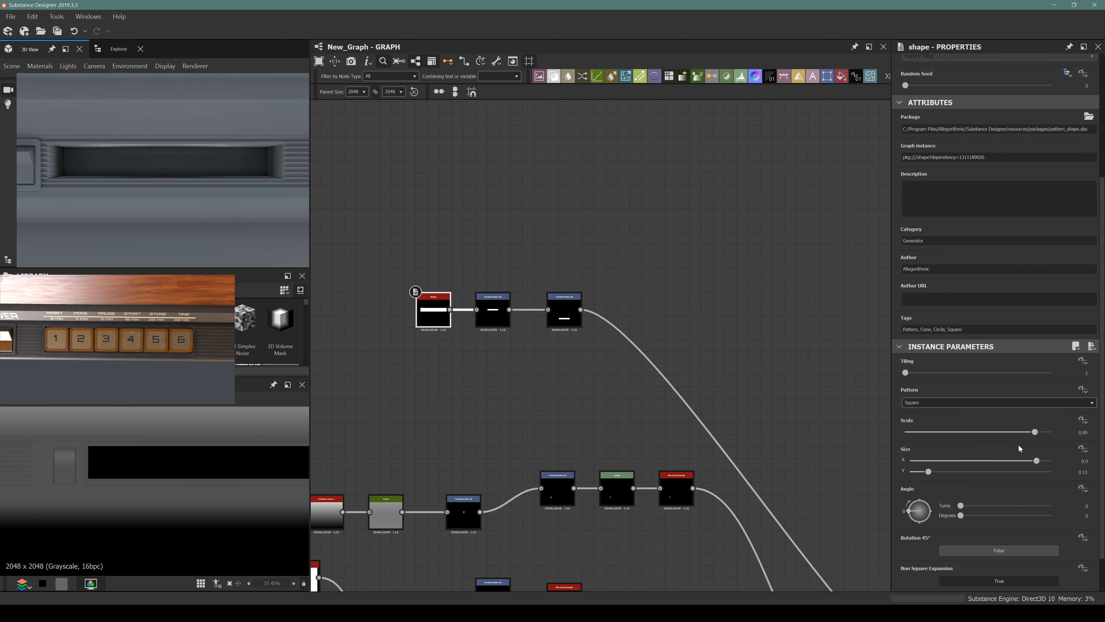
pyautogui.moveTo(1027, 465)
pyautogui.mouseDown()
pyautogui.moveTo(999, 472)
pyautogui.moveTo(1014, 468)
pyautogui.mouseUp()
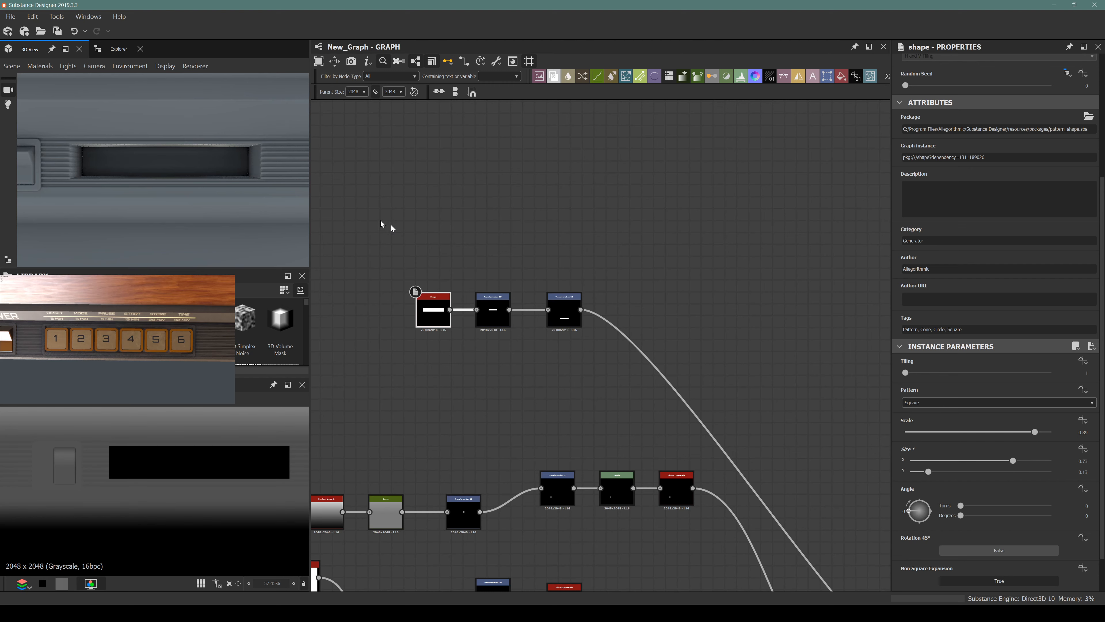
pyautogui.moveTo(270, 196); pyautogui.dragTo(157, 213)
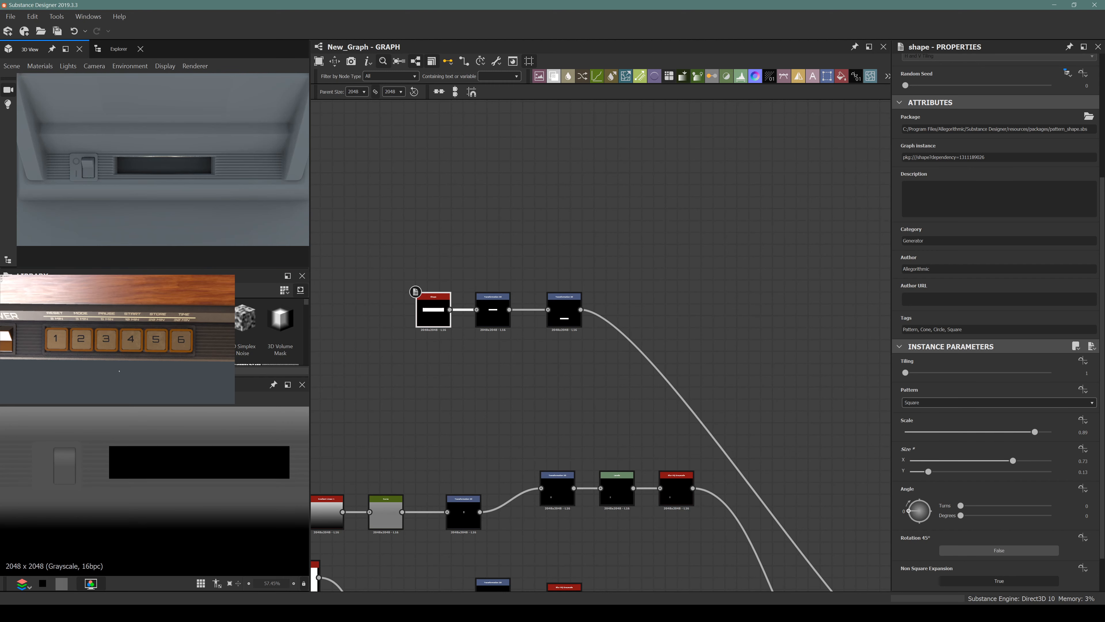
pyautogui.click(128, 378)
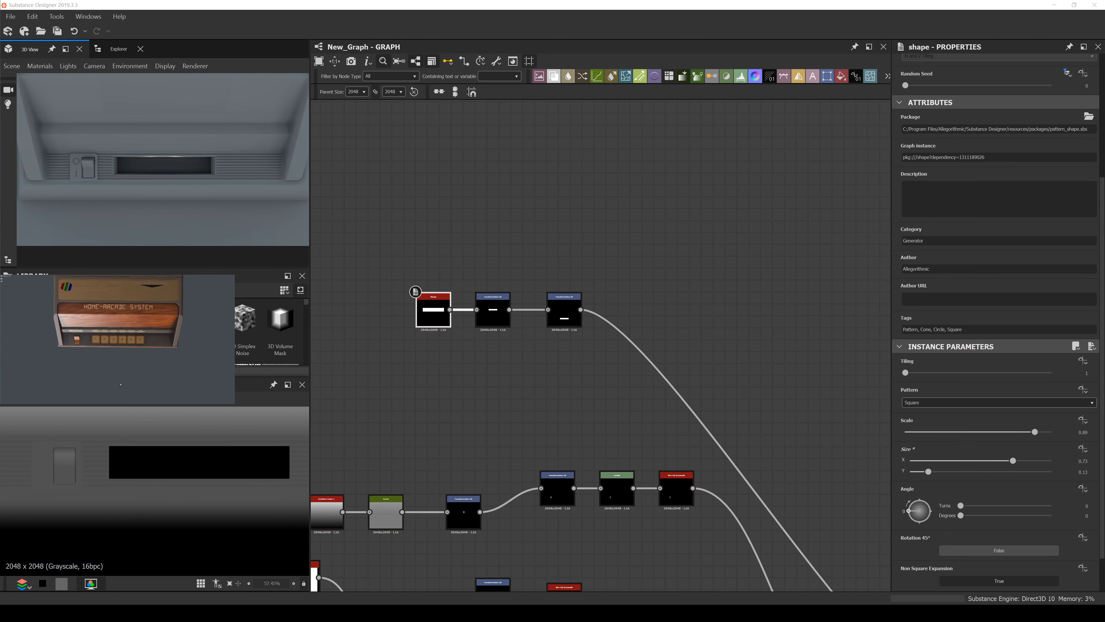
# Step: Examine the recess and the power switch in the 3D view and locate the switch's node chains in the graph
pyautogui.scroll(2, 193, 159)
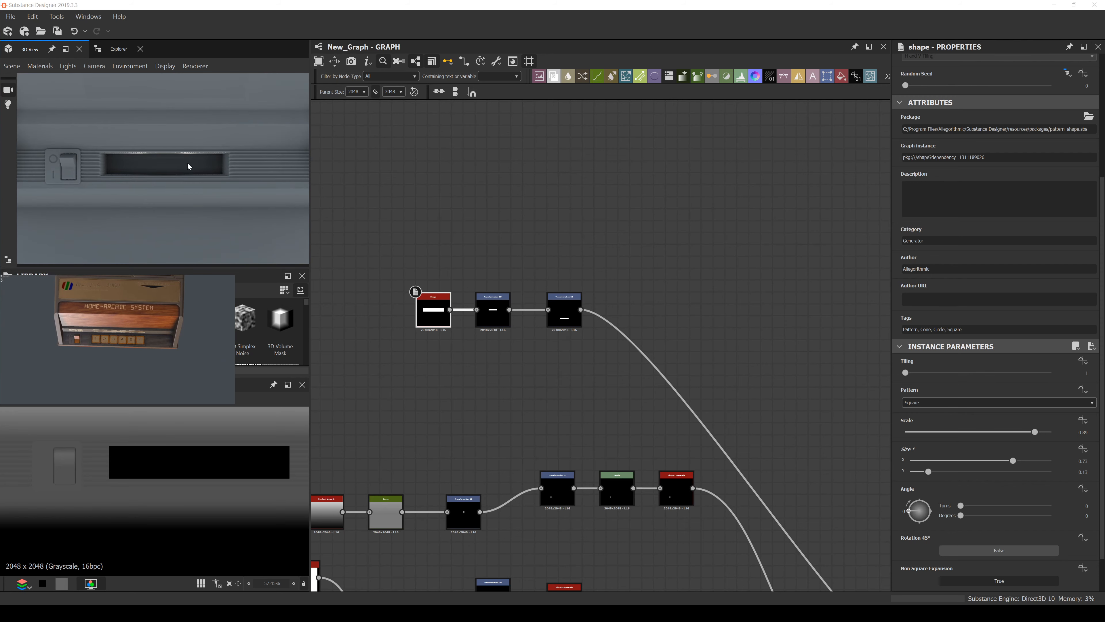
pyautogui.scroll(-2, 129, 176)
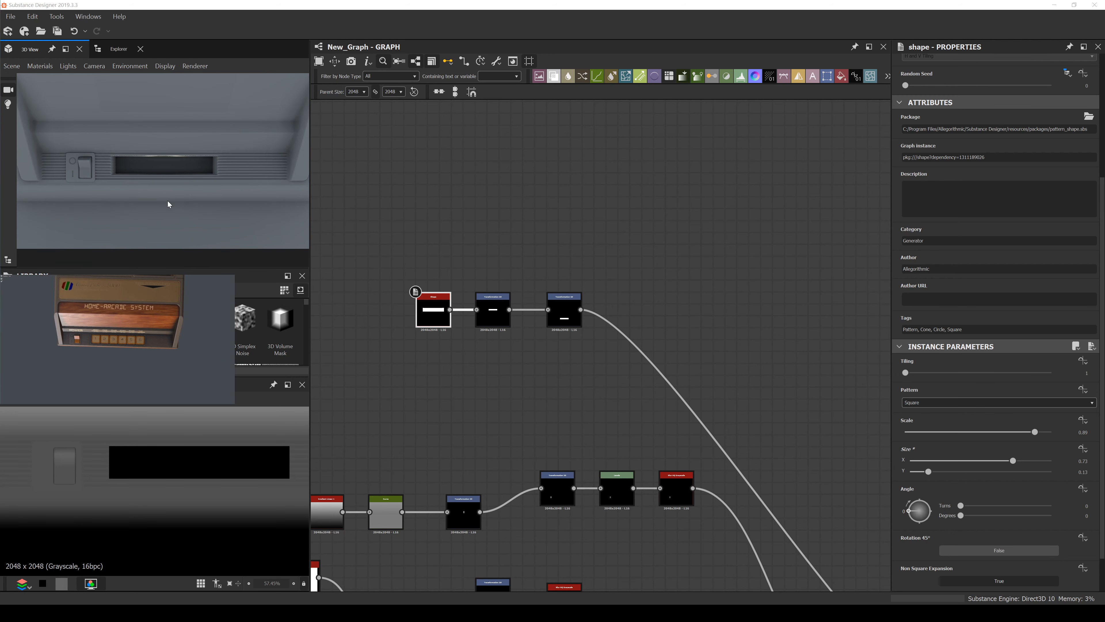
pyautogui.scroll(-5, 559, 390)
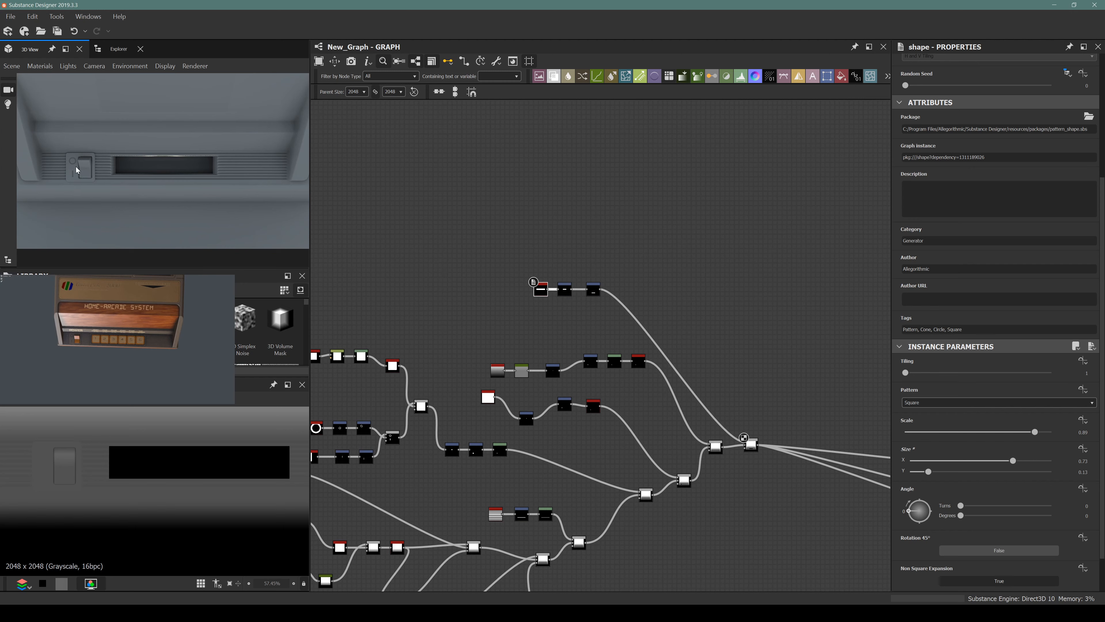
pyautogui.scroll(2, 77, 171)
pyautogui.moveTo(70, 205); pyautogui.dragTo(126, 207, button='middle')
pyautogui.scroll(-2, 113, 181)
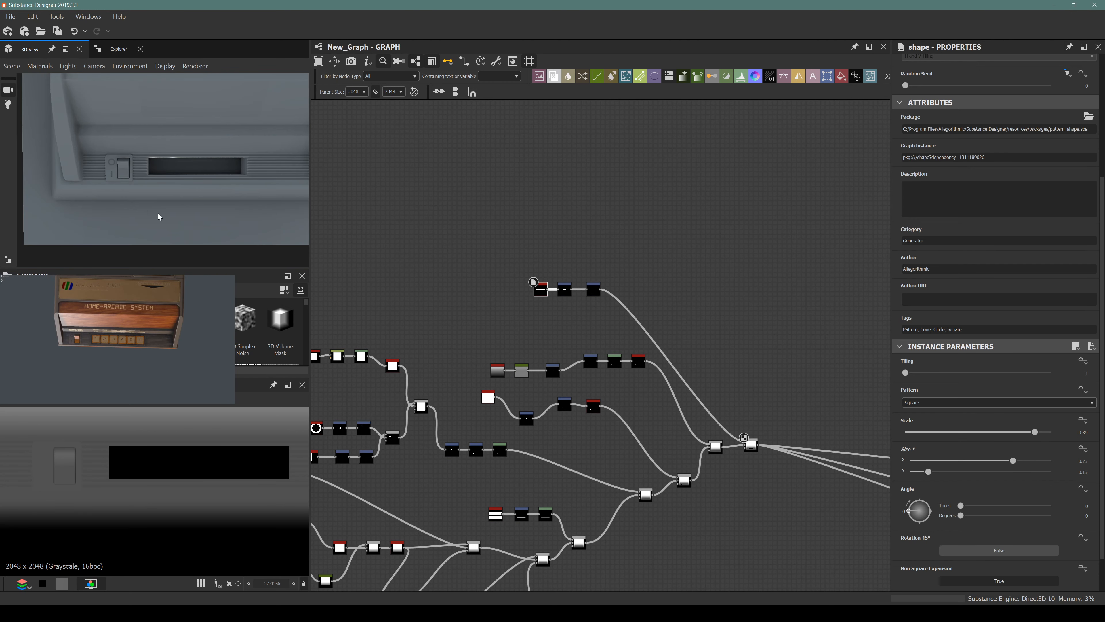
pyautogui.scroll(-2, 158, 217)
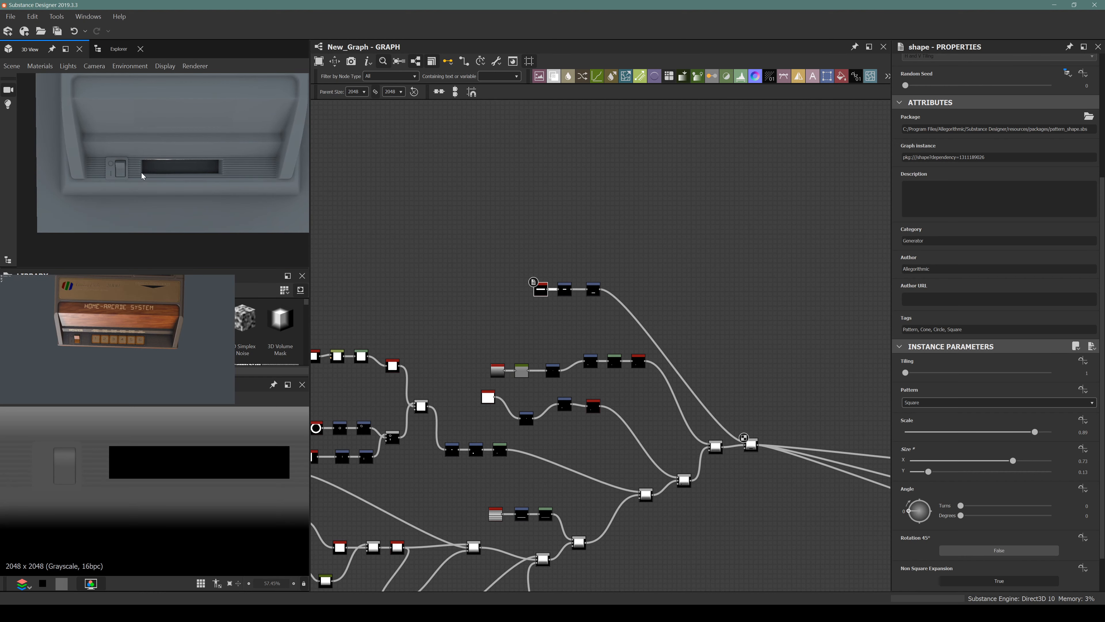
pyautogui.scroll(5, 570, 426)
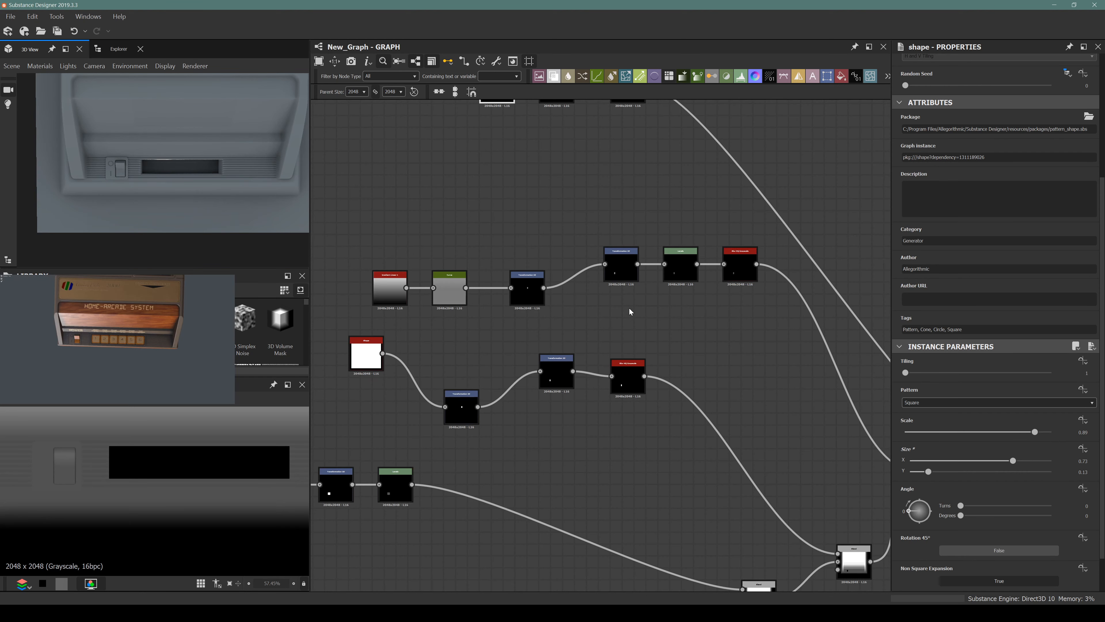
pyautogui.scroll(-4, 646, 291)
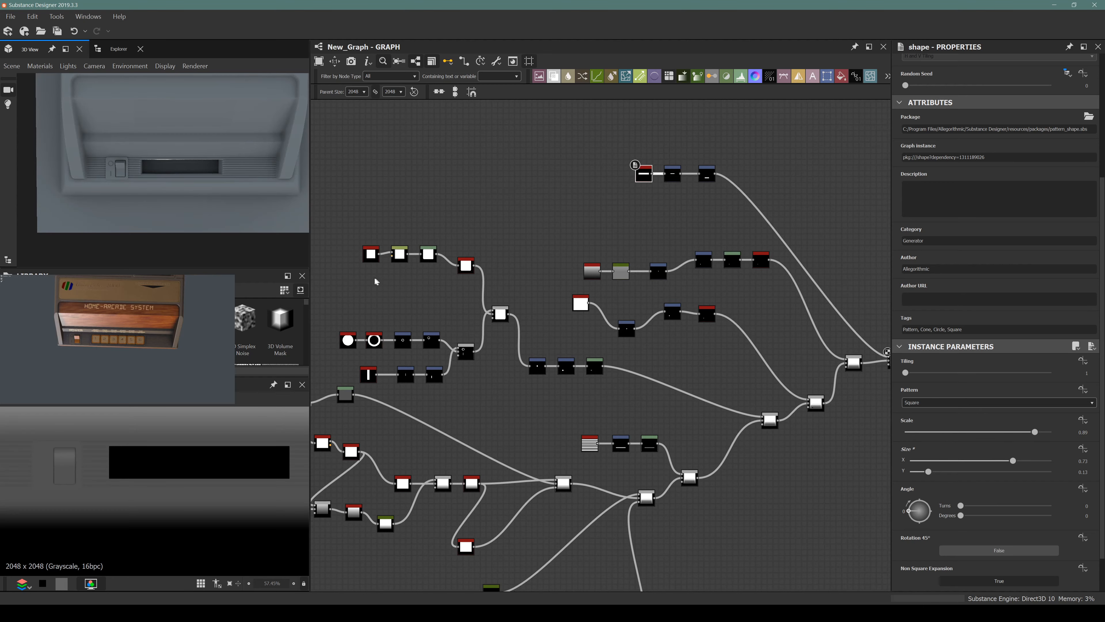
# Step: Move the circle and bar marking nodes up to the switch plate's Shape chain, and shift the combined group away from the neighbouring chains
pyautogui.moveTo(377, 281); pyautogui.dragTo(506, 297, button='middle')
pyautogui.scroll(3, 451, 351)
pyautogui.moveTo(461, 334); pyautogui.dragTo(757, 436)
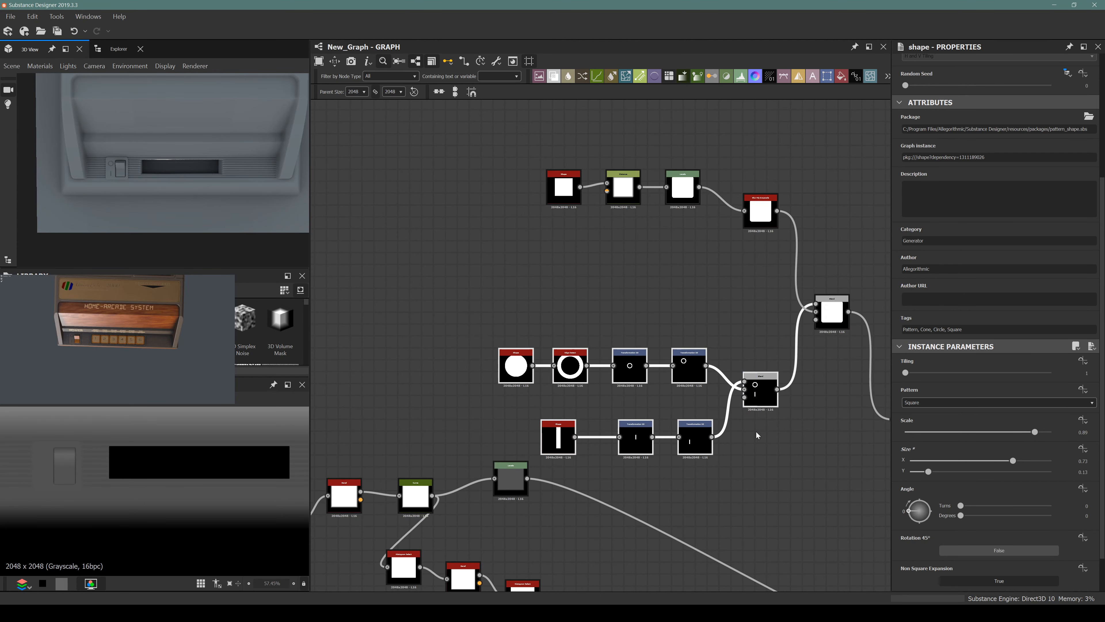
pyautogui.moveTo(761, 396); pyautogui.dragTo(725, 301)
pyautogui.moveTo(455, 142); pyautogui.dragTo(840, 356)
pyautogui.moveTo(826, 303); pyautogui.dragTo(556, 233)
# Step: Move the switch plate's two Transformation 2D nodes and its Levels node back beside the relocated plate group
pyautogui.scroll(-6, 556, 233)
pyautogui.moveTo(724, 307); pyautogui.dragTo(655, 320, button='middle')
pyautogui.scroll(5, 612, 301)
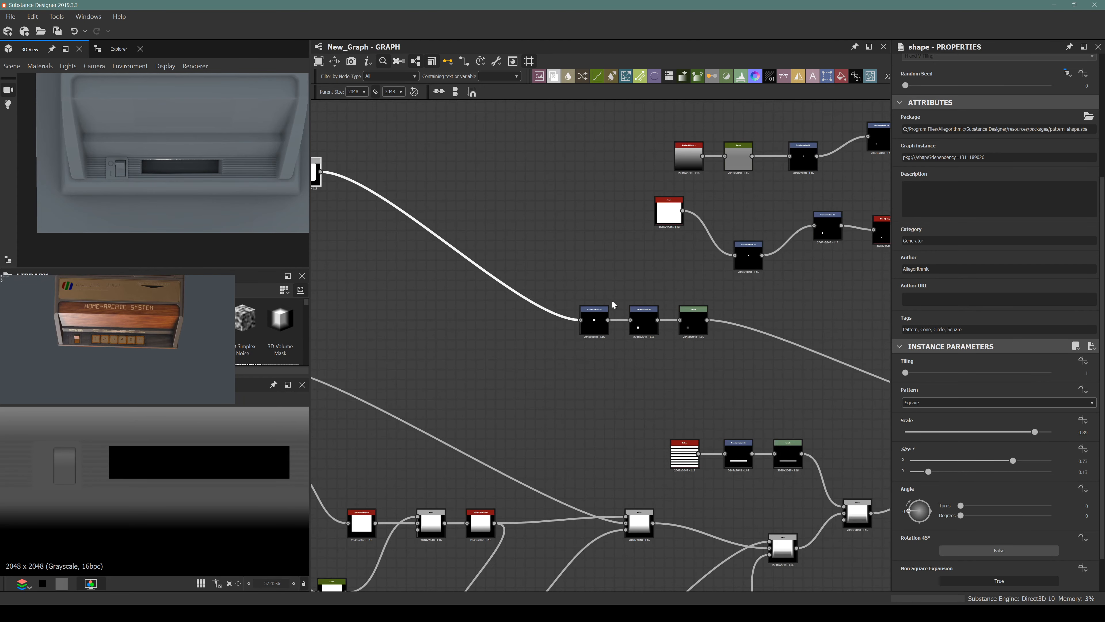
pyautogui.scroll(-4, 601, 312)
pyautogui.moveTo(601, 313); pyautogui.dragTo(497, 269)
pyautogui.scroll(4, 608, 325)
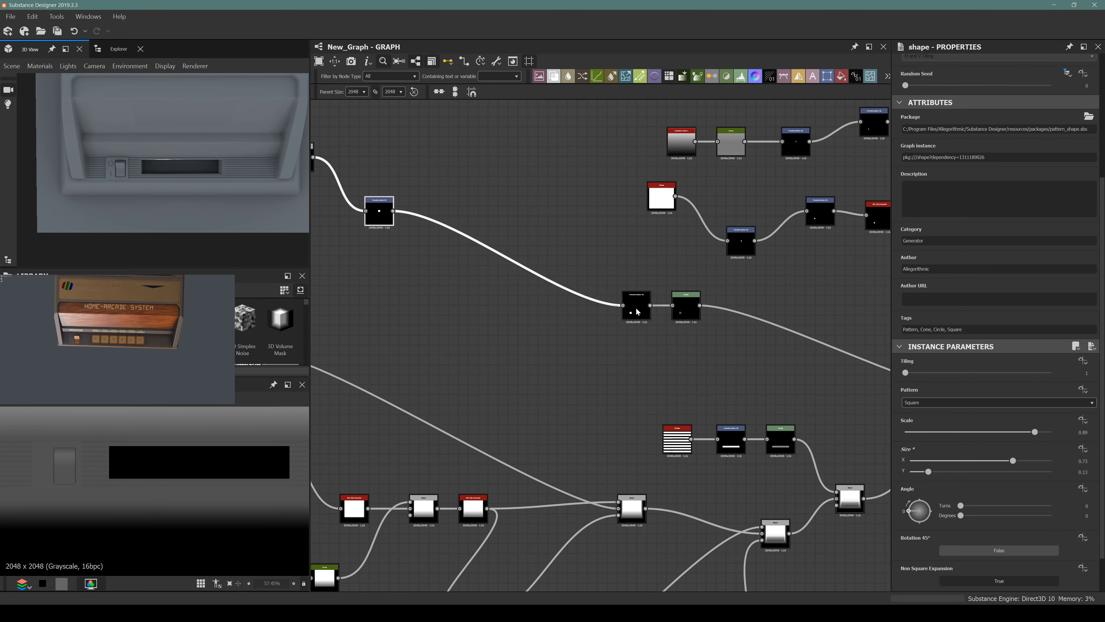
pyautogui.moveTo(637, 311); pyautogui.dragTo(464, 239)
pyautogui.moveTo(682, 313); pyautogui.dragTo(509, 247)
# Step: Nudge the switch plate away from the recess in its second Transformation 2D, to an X offset of 0.2303
pyautogui.click(462, 231)
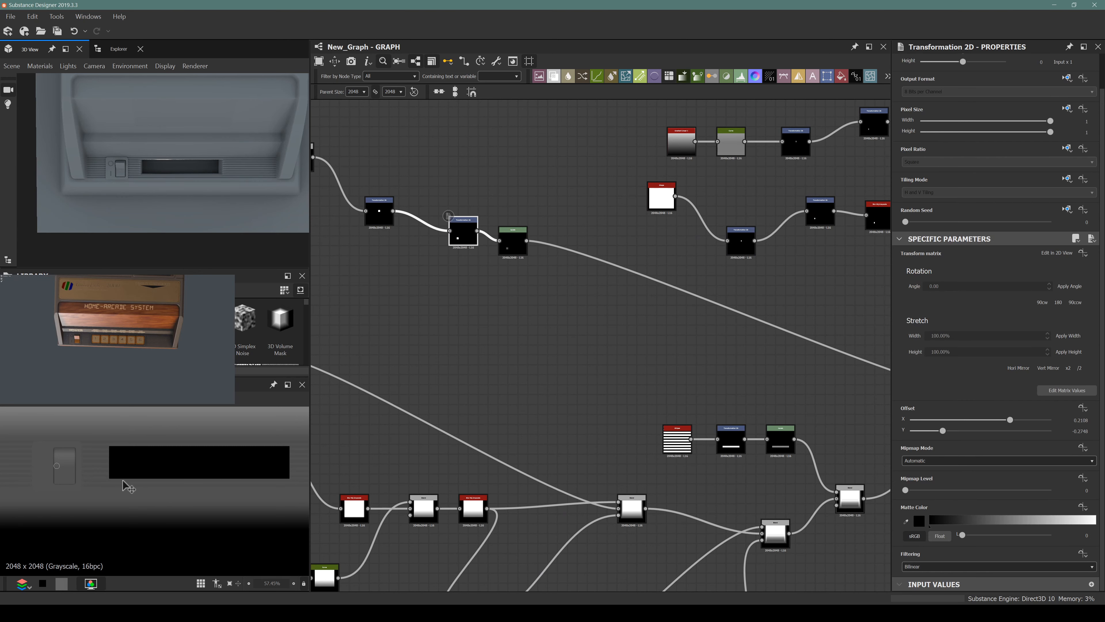
pyautogui.press('Left')
pyautogui.press('Left')
pyautogui.press('Left')
pyautogui.scroll(-2, 126, 488)
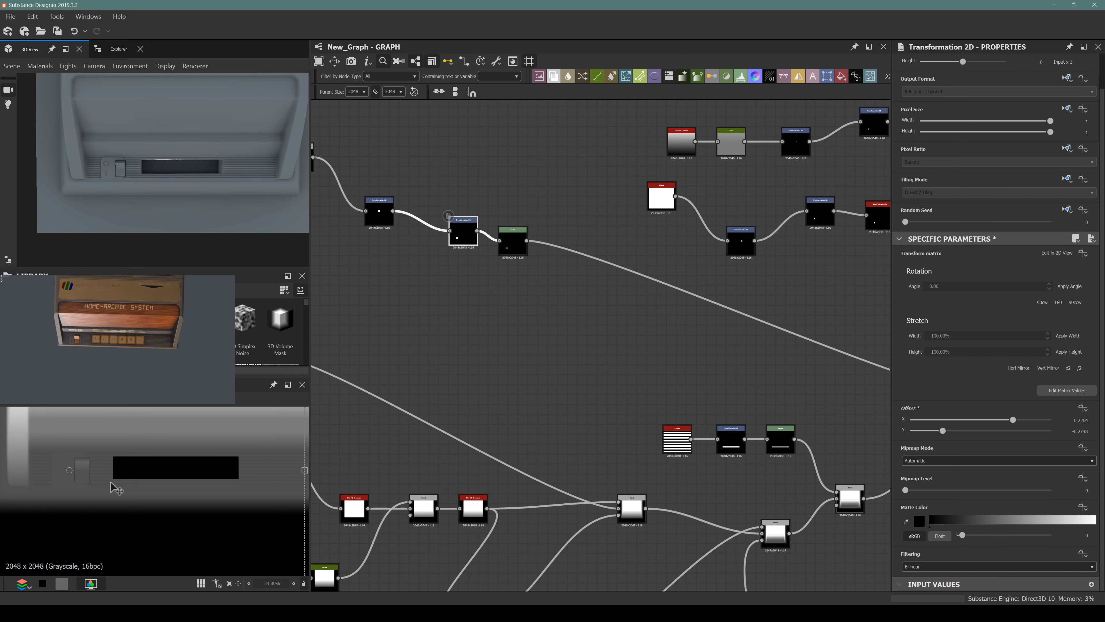
pyautogui.press('Left')
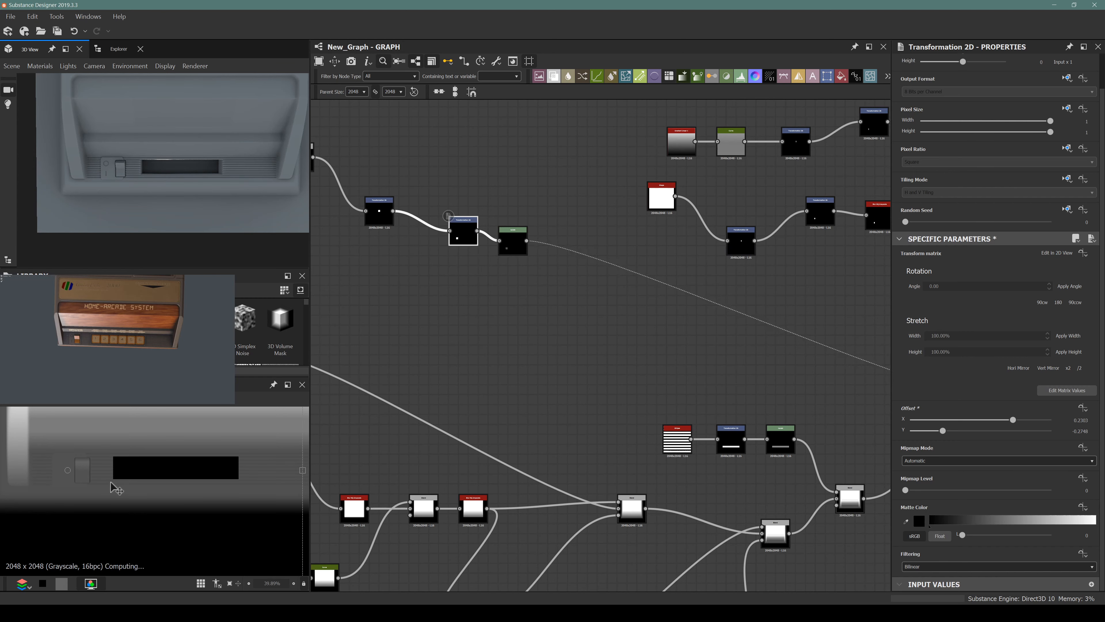
# Step: Nudge the switch's cut-out to an X offset of 0.2303 in the second Transformation 2D of the white Shape chain
pyautogui.scroll(-3, 514, 281)
pyautogui.moveTo(576, 272); pyautogui.dragTo(443, 338, button='middle')
pyautogui.scroll(3, 546, 314)
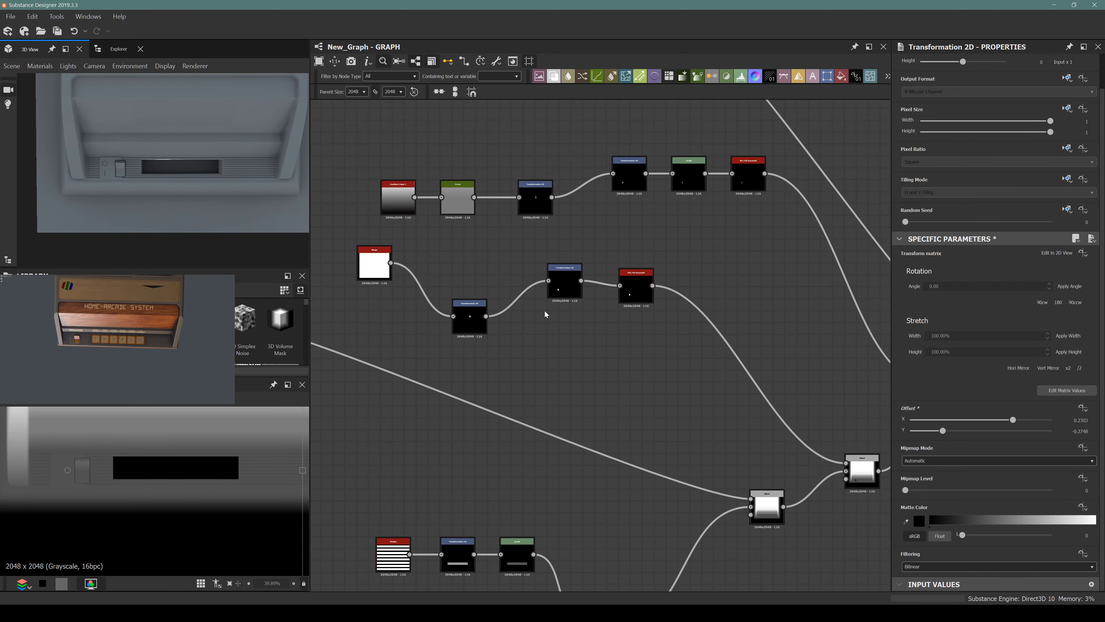
pyautogui.click(563, 283)
pyautogui.press('Left')
pyautogui.press('Left')
pyautogui.press('Left')
pyautogui.press('Left')
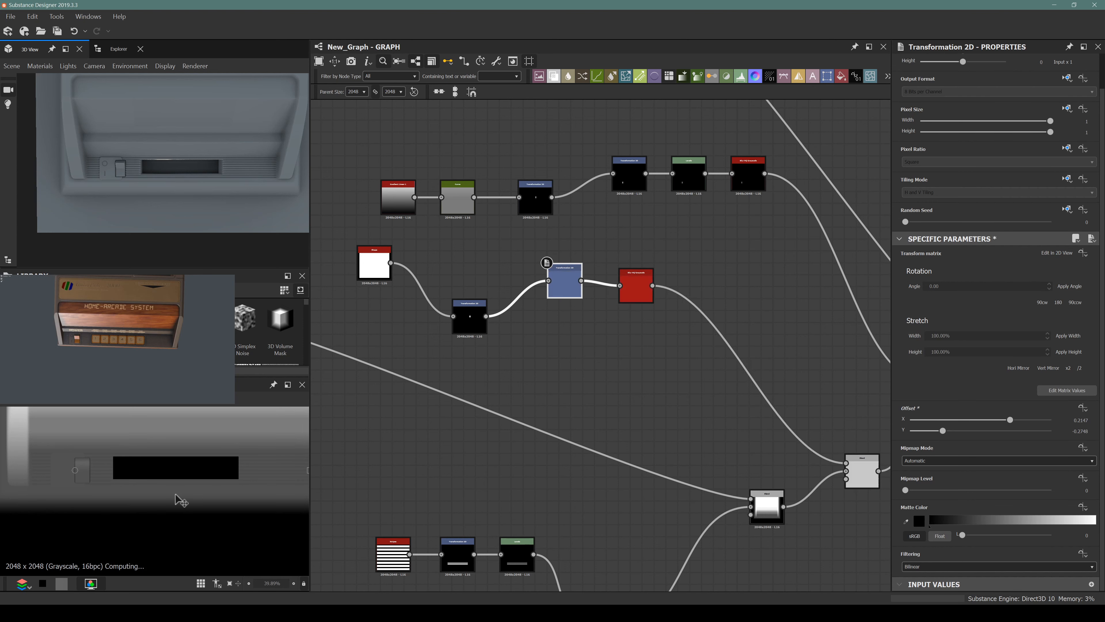
pyautogui.press('Left')
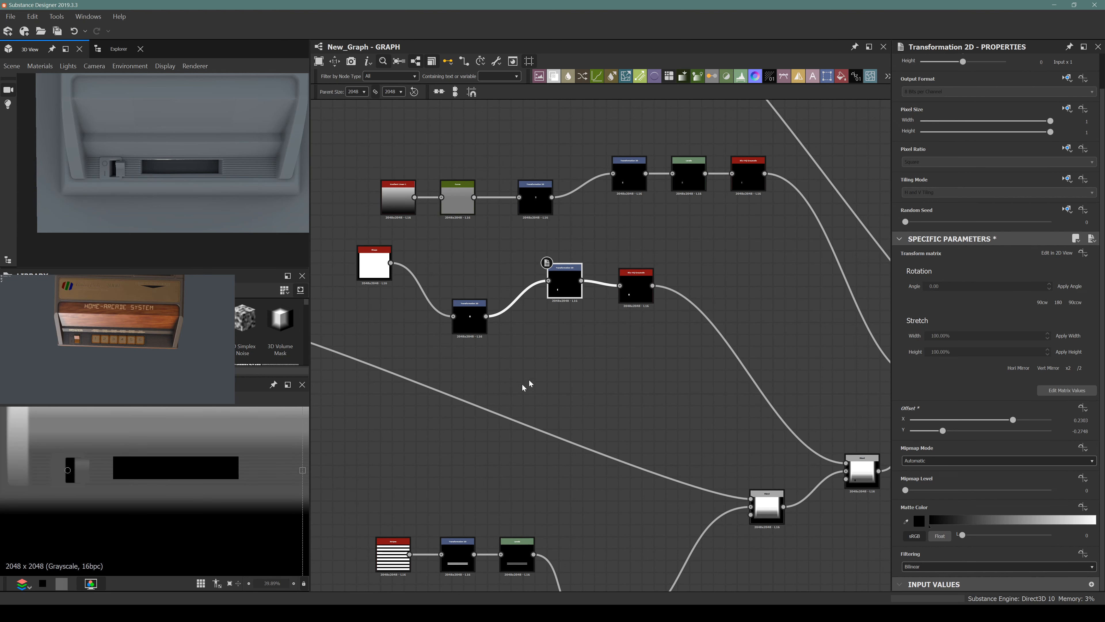
# Step: Nudge the switch's rocker to an X offset of 0.2303 in the second Transformation 2D of the gradient chain
pyautogui.moveTo(574, 282); pyautogui.dragTo(474, 399, button='middle')
pyautogui.click(531, 289)
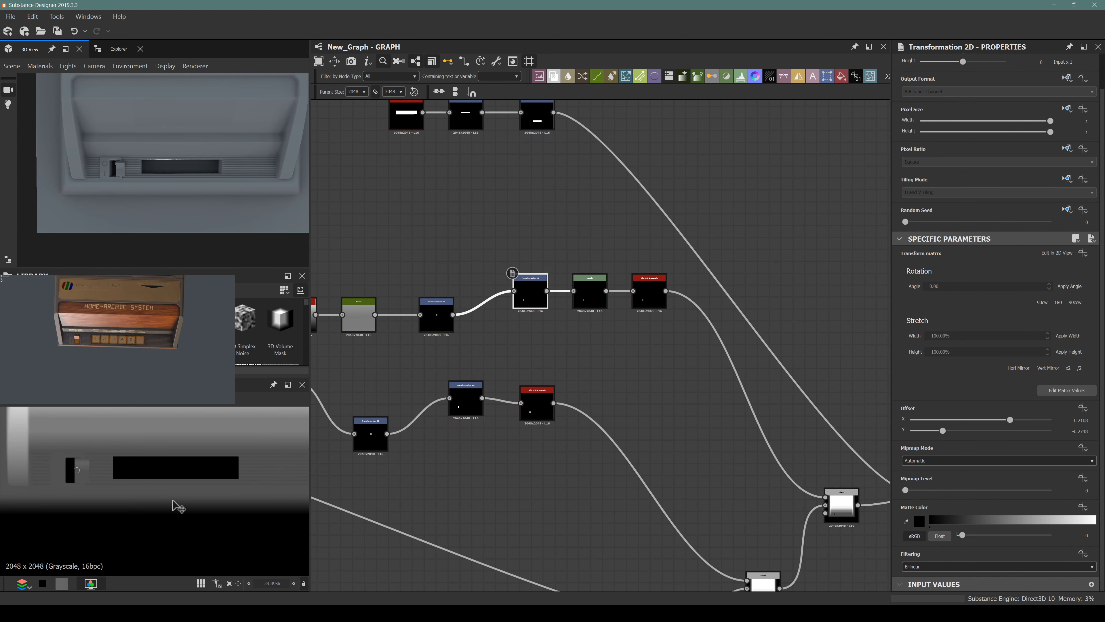
pyautogui.press('Right')
pyautogui.press('Left')
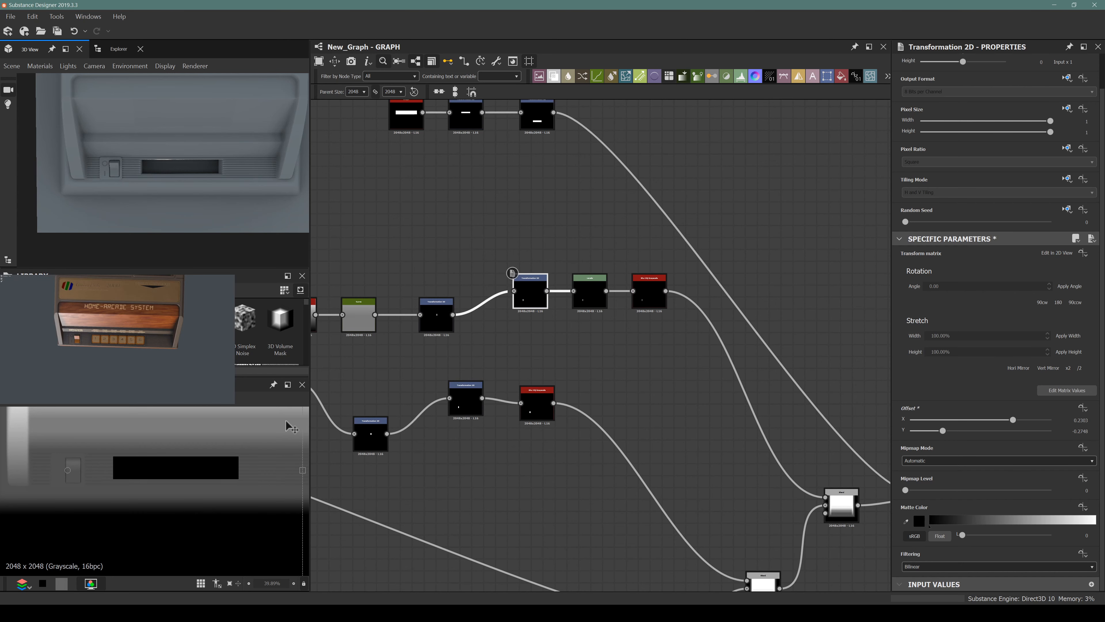
# Step: Compare the shifted switch and the recess in the 3D view with a close-up of the numbered buttons in the reference image
pyautogui.moveTo(457, 220); pyautogui.dragTo(459, 328, button='middle')
pyautogui.scroll(-3, 439, 323)
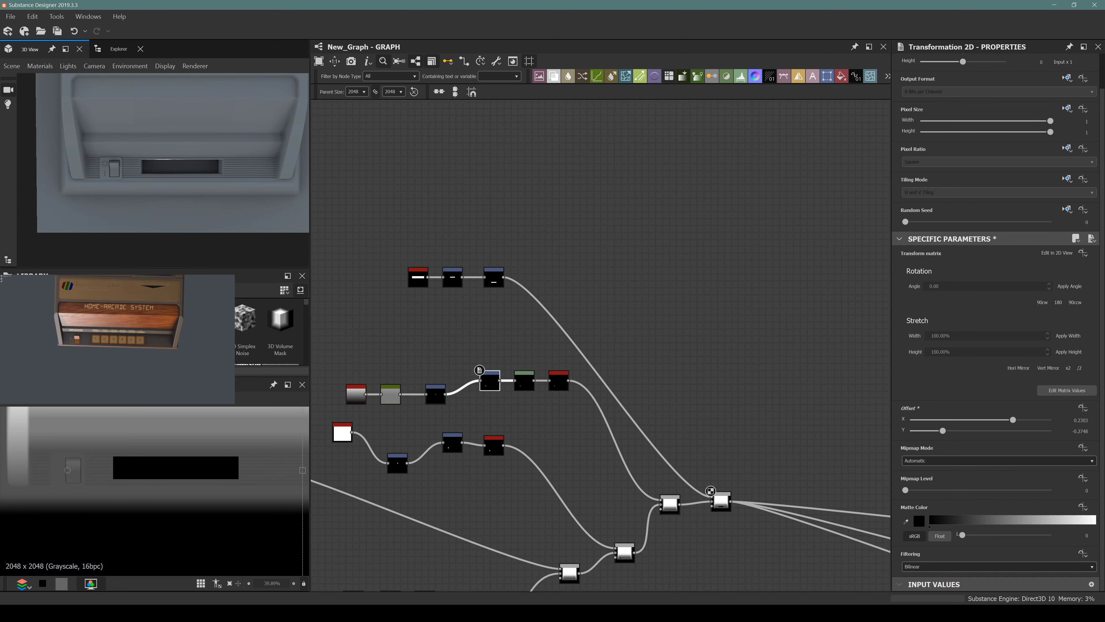
pyautogui.scroll(3, 129, 179)
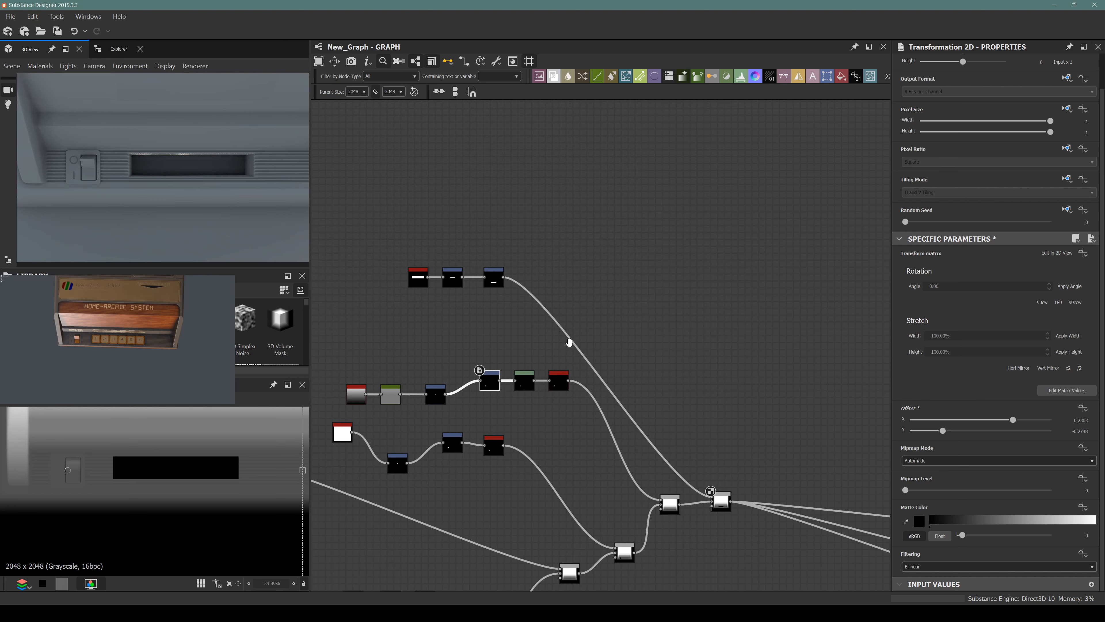
pyautogui.moveTo(569, 342); pyautogui.dragTo(540, 308, button='middle')
pyautogui.scroll(3, 459, 251)
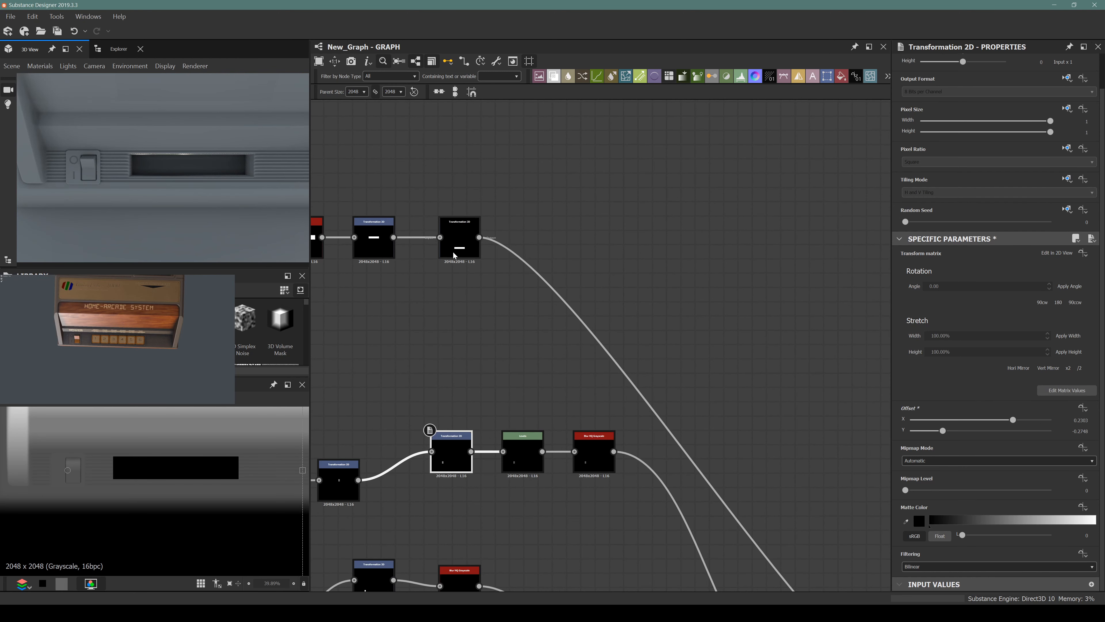
pyautogui.scroll(-1, 454, 255)
pyautogui.scroll(-2, 148, 186)
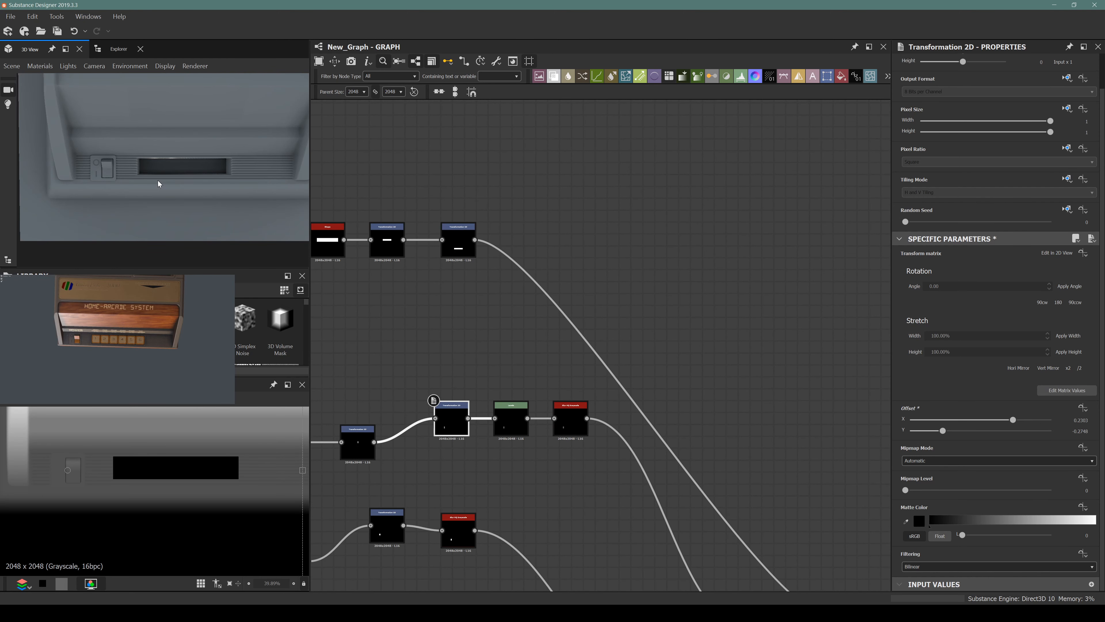
pyautogui.scroll(2, 158, 184)
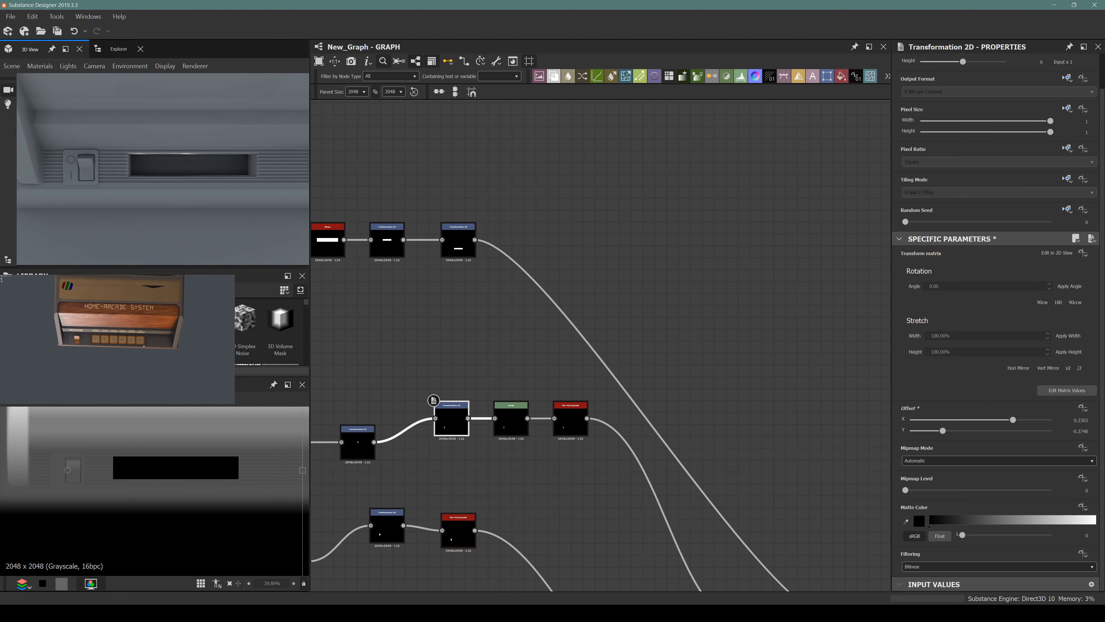
pyautogui.keyDown('alt'); pyautogui.moveTo(143, 351); pyautogui.dragTo(157, 339, button='right'); pyautogui.keyUp('alt')
pyautogui.keyDown('alt'); pyautogui.moveTo(149, 340); pyautogui.dragTo(140, 346); pyautogui.keyUp('alt')
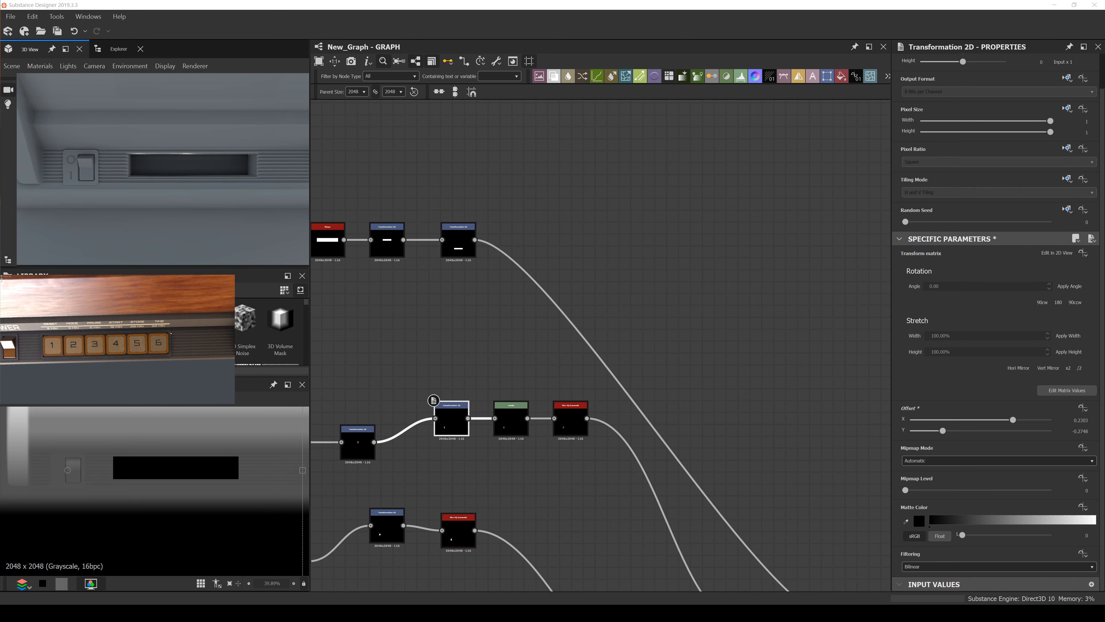
pyautogui.scroll(3, 230, 166)
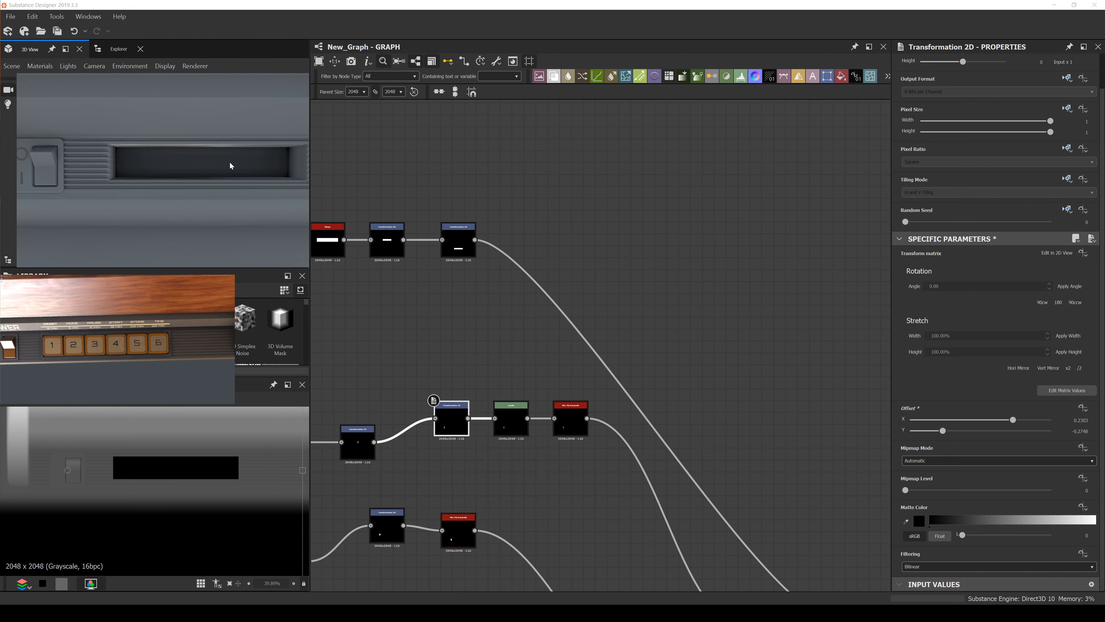
# Step: Make the button recess shallower by setting the Opacity of its Subtract Blend to 0.09
pyautogui.click(464, 253)
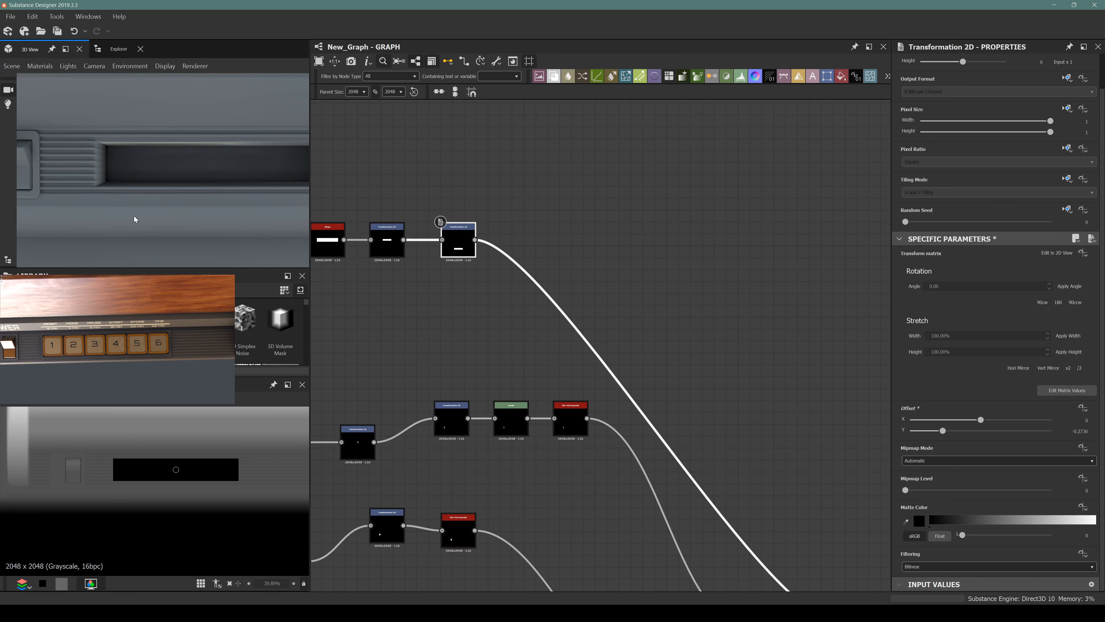
pyautogui.moveTo(134, 219); pyautogui.dragTo(113, 146)
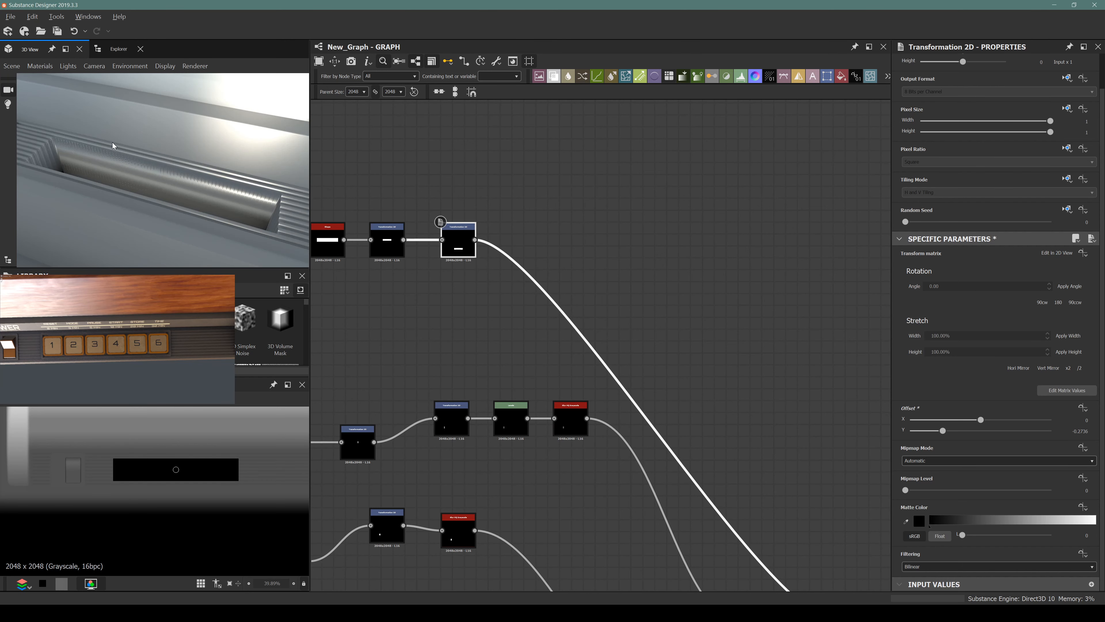
pyautogui.scroll(-6, 549, 346)
pyautogui.moveTo(761, 513); pyautogui.dragTo(626, 402, button='middle')
pyautogui.scroll(5, 551, 362)
pyautogui.moveTo(447, 285); pyautogui.dragTo(760, 515, button='middle')
pyautogui.click(735, 468)
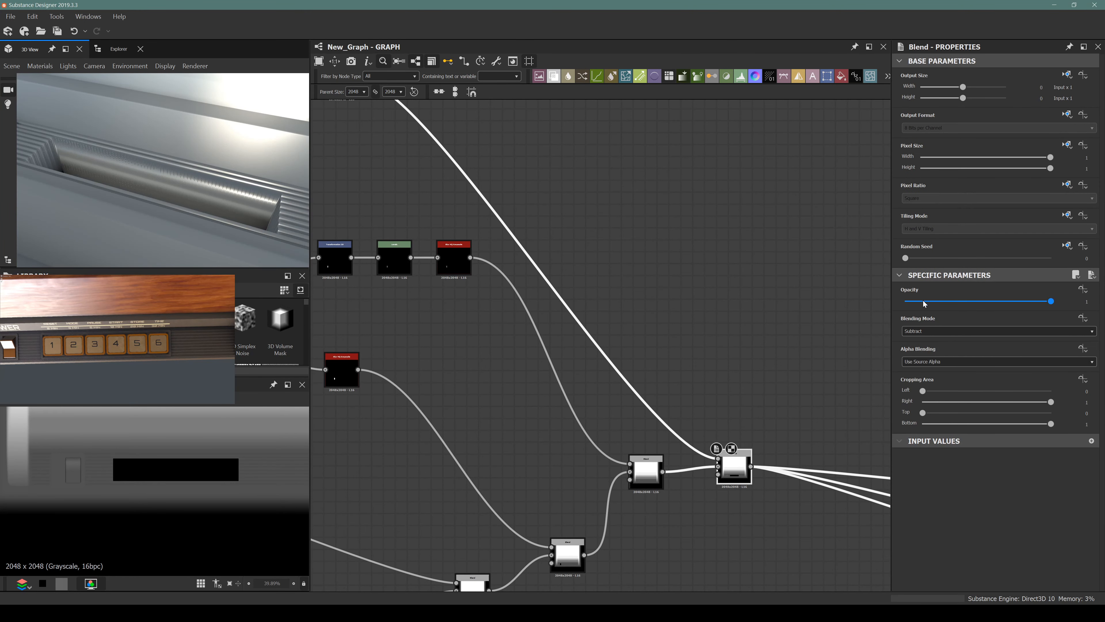
pyautogui.moveTo(924, 304); pyautogui.dragTo(919, 306)
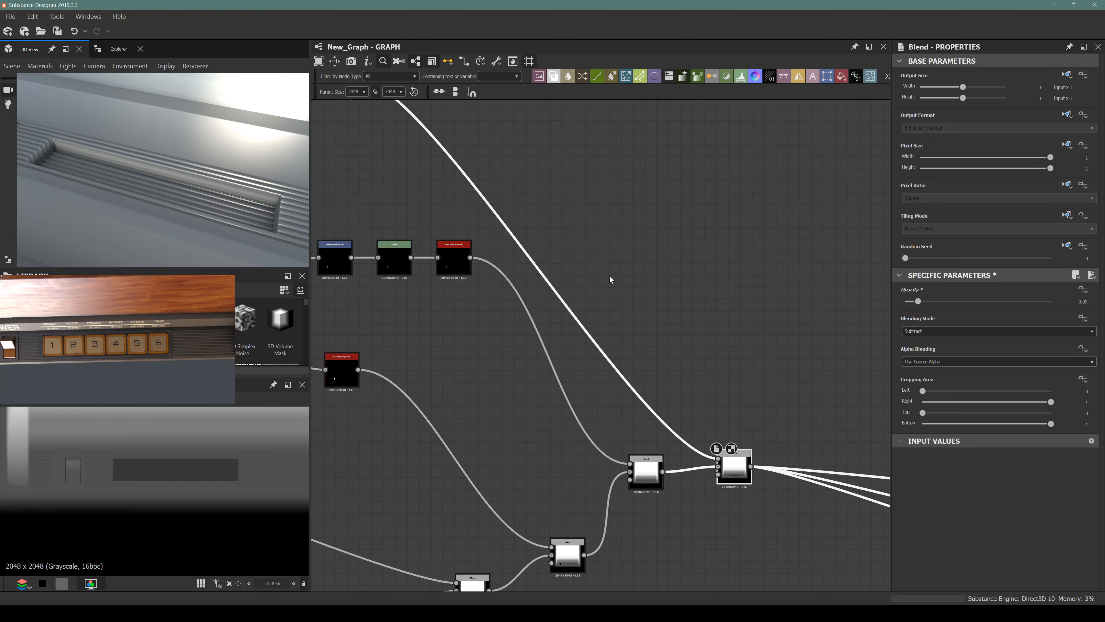
# Step: Add a Blend node after the recess's Subtract Blend, set it to Max (Lighten), and place it further along the chain
pyautogui.moveTo(544, 219); pyautogui.dragTo(770, 382, button='middle')
pyautogui.moveTo(469, 262); pyautogui.dragTo(478, 293, button='middle')
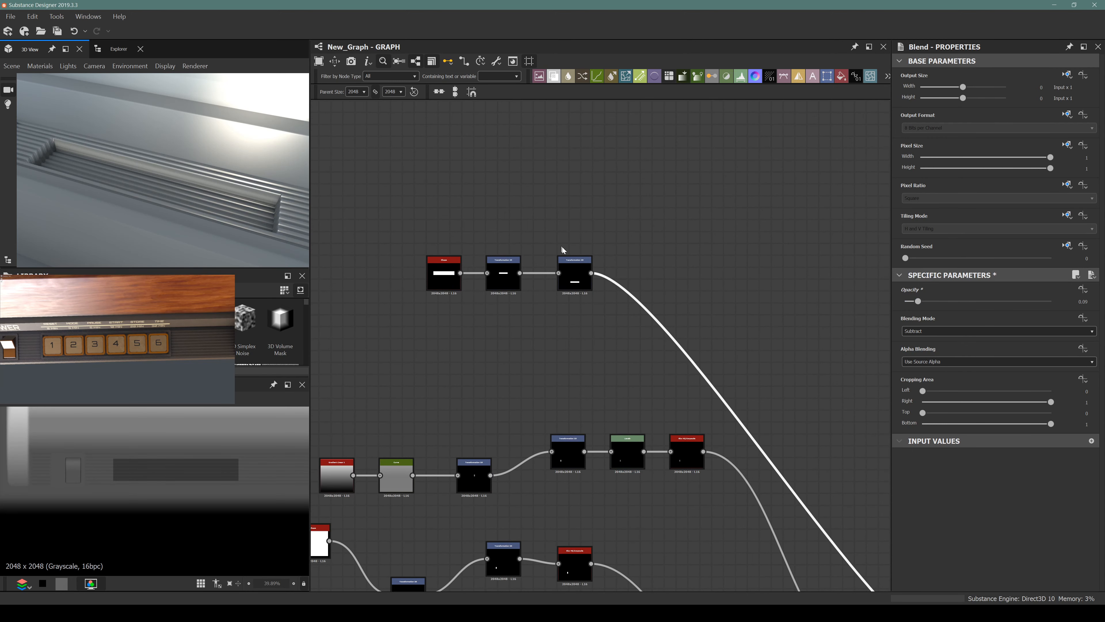
pyautogui.moveTo(567, 282); pyautogui.dragTo(519, 283, button='middle')
pyautogui.scroll(-5, 519, 283)
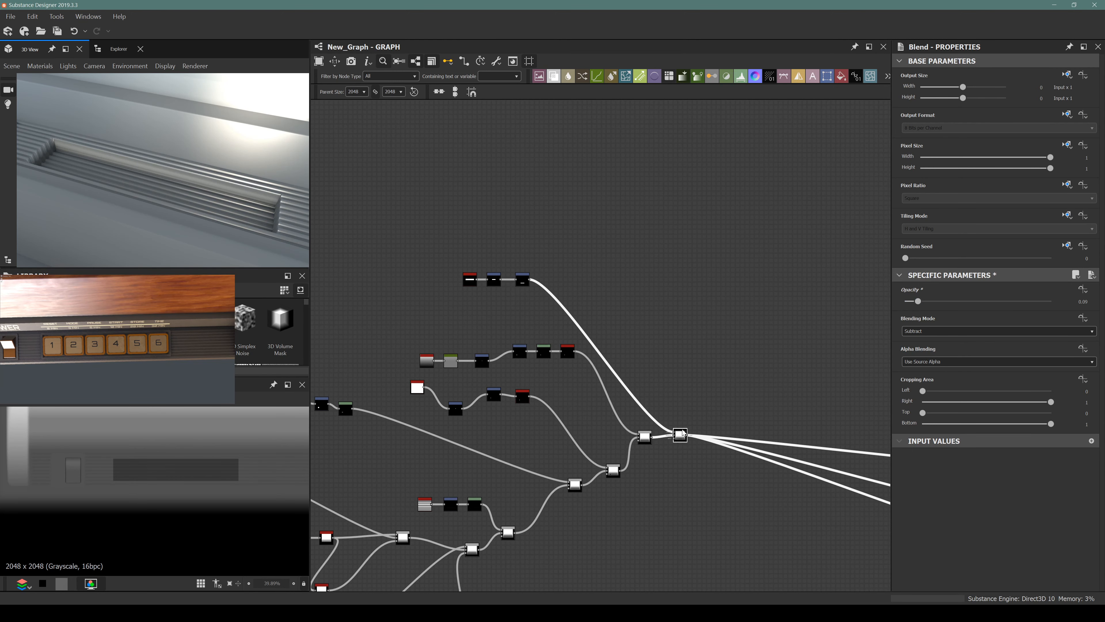
pyautogui.press('space')
pyautogui.write('blend')
pyautogui.press('Return')
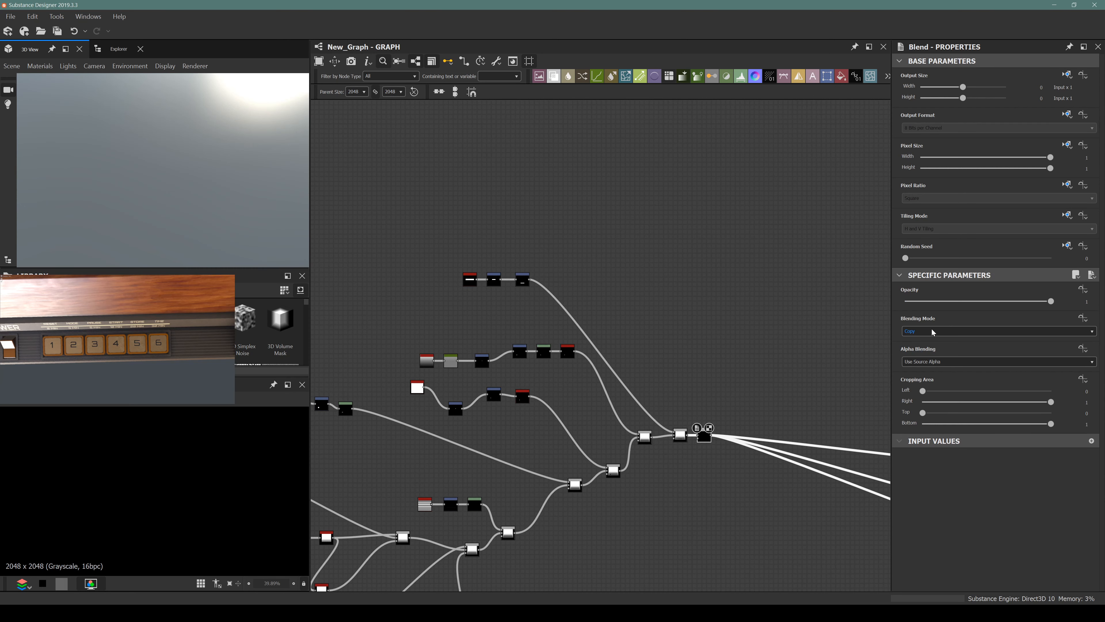
pyautogui.click(932, 332)
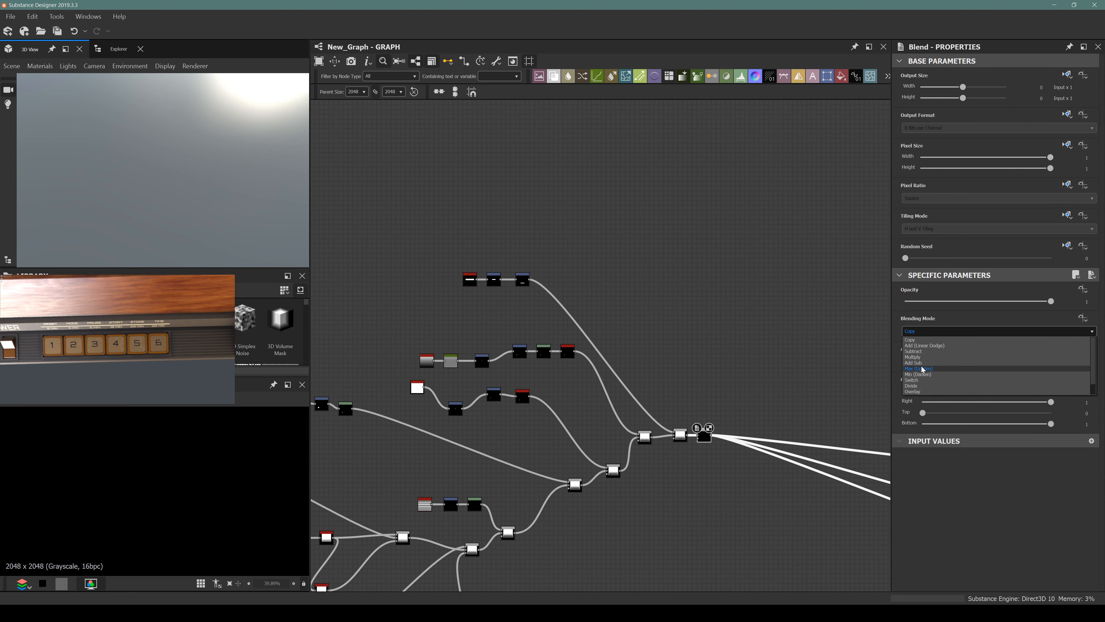
pyautogui.click(923, 369)
pyautogui.moveTo(704, 435); pyautogui.dragTo(723, 431)
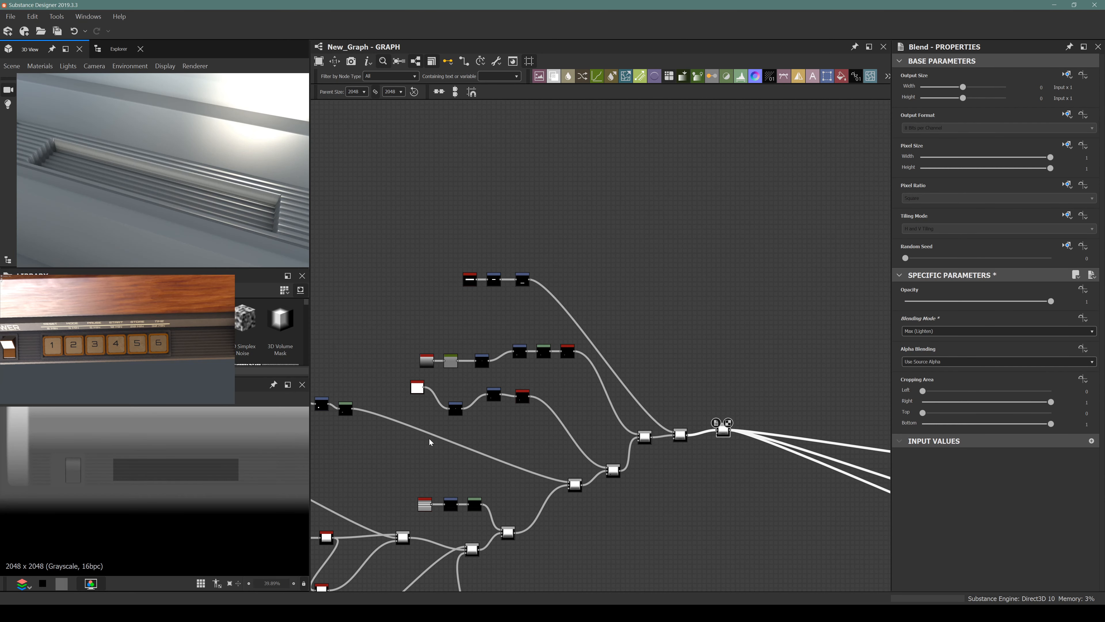
pyautogui.moveTo(484, 430); pyautogui.dragTo(556, 395, button='middle')
pyautogui.scroll(-2, 143, 174)
pyautogui.moveTo(48, 142); pyautogui.dragTo(135, 163, button='middle')
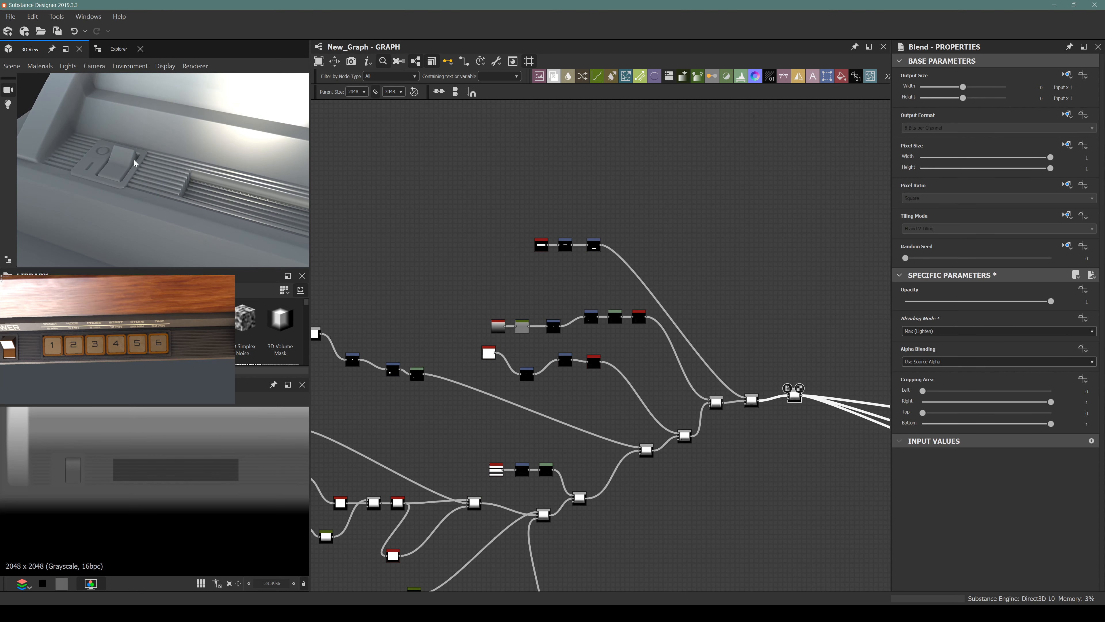
# Step: Examine the Levels node after the switch base plate's transforms and the Max (Lighten) Blend it feeds
pyautogui.moveTo(525, 352); pyautogui.dragTo(555, 276, button='middle')
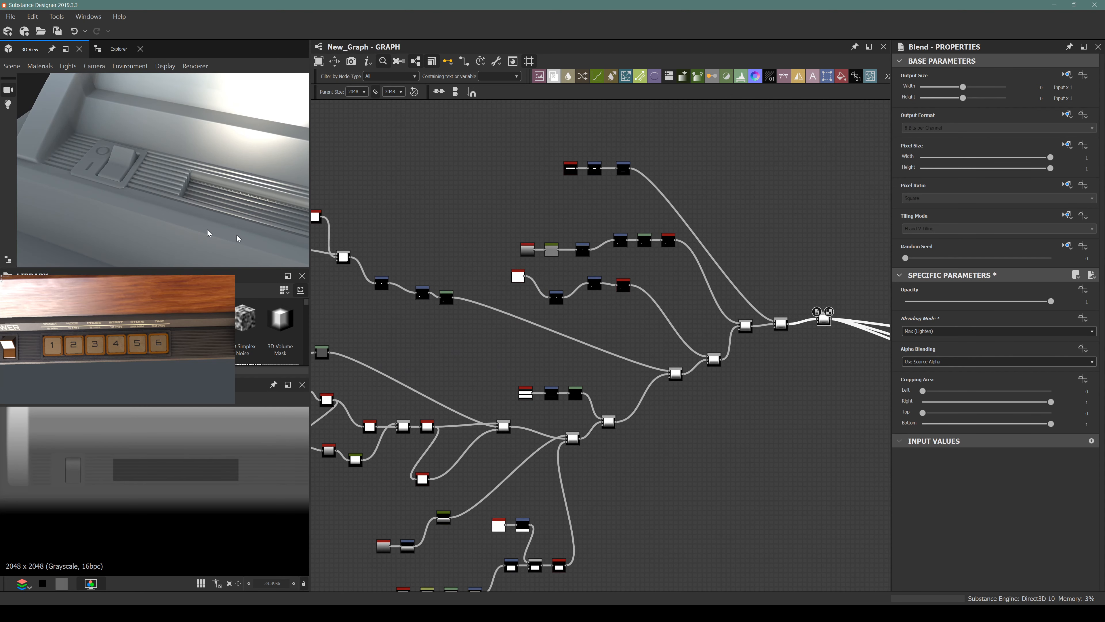
pyautogui.moveTo(526, 372); pyautogui.dragTo(592, 369, button='middle')
pyautogui.moveTo(479, 276); pyautogui.dragTo(560, 301, button='middle')
pyautogui.scroll(4, 598, 319)
pyautogui.moveTo(672, 370); pyautogui.dragTo(592, 340, button='middle')
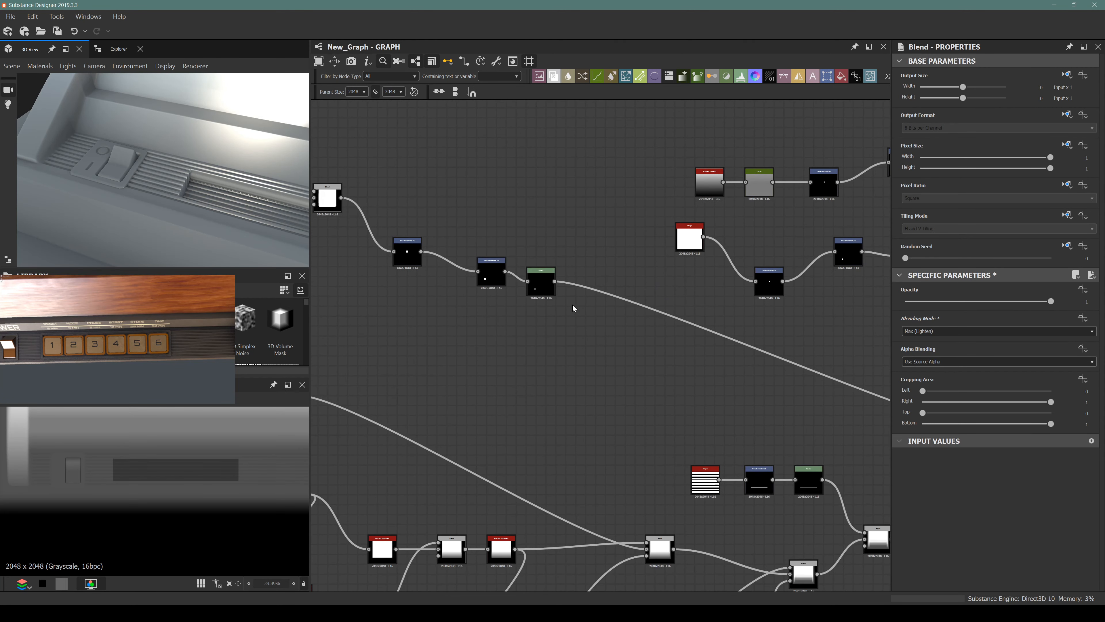
pyautogui.click(544, 281)
pyautogui.scroll(-5, 545, 282)
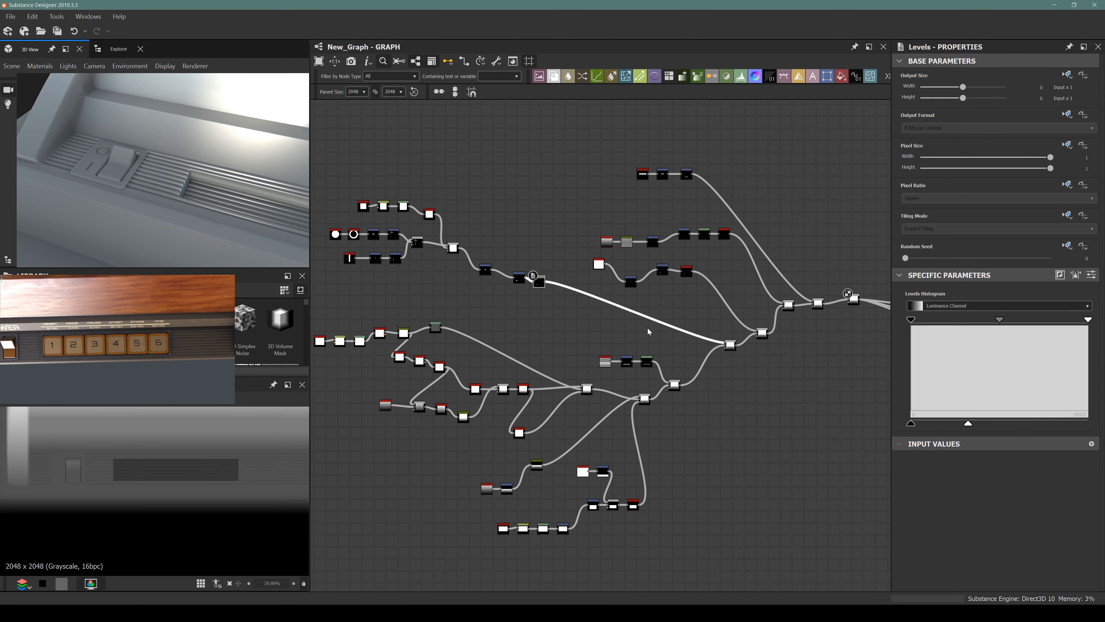
pyautogui.scroll(9, 721, 340)
pyautogui.scroll(-5, 712, 350)
pyautogui.click(714, 351)
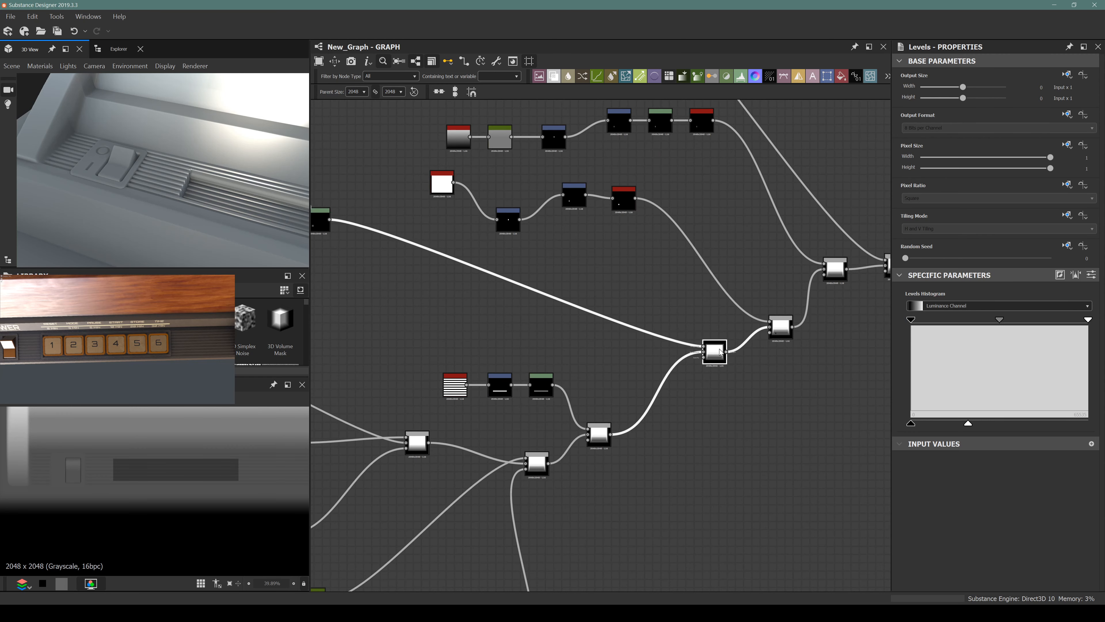
pyautogui.moveTo(527, 306); pyautogui.dragTo(714, 354, button='middle')
# Step: Duplicate the switch base plate's Levels node and place the copy beside the recess's shape chain
pyautogui.moveTo(549, 238); pyautogui.dragTo(513, 293)
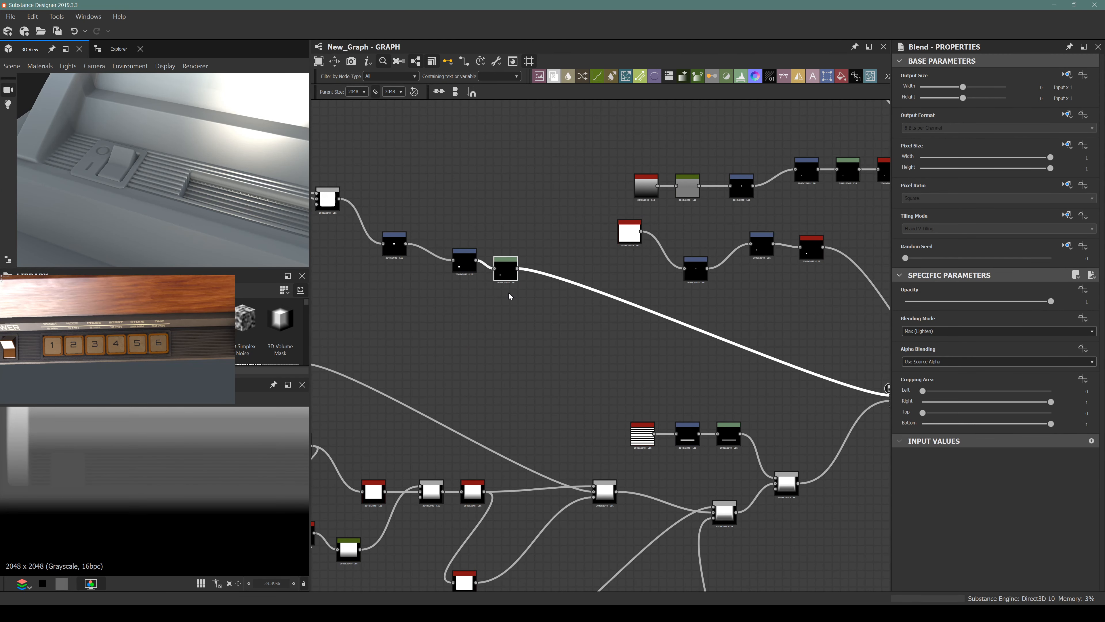
pyautogui.scroll(-5, 509, 296)
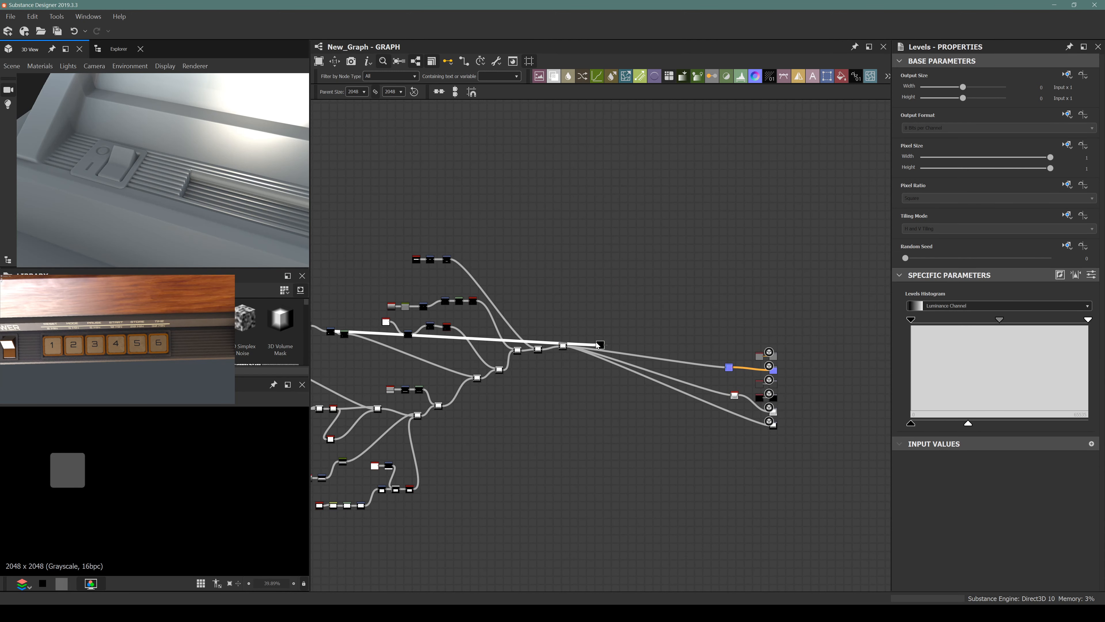
pyautogui.scroll(4, 597, 343)
pyautogui.moveTo(603, 345); pyautogui.dragTo(437, 198)
pyautogui.moveTo(378, 186); pyautogui.dragTo(564, 276, button='middle')
pyautogui.scroll(3, 491, 267)
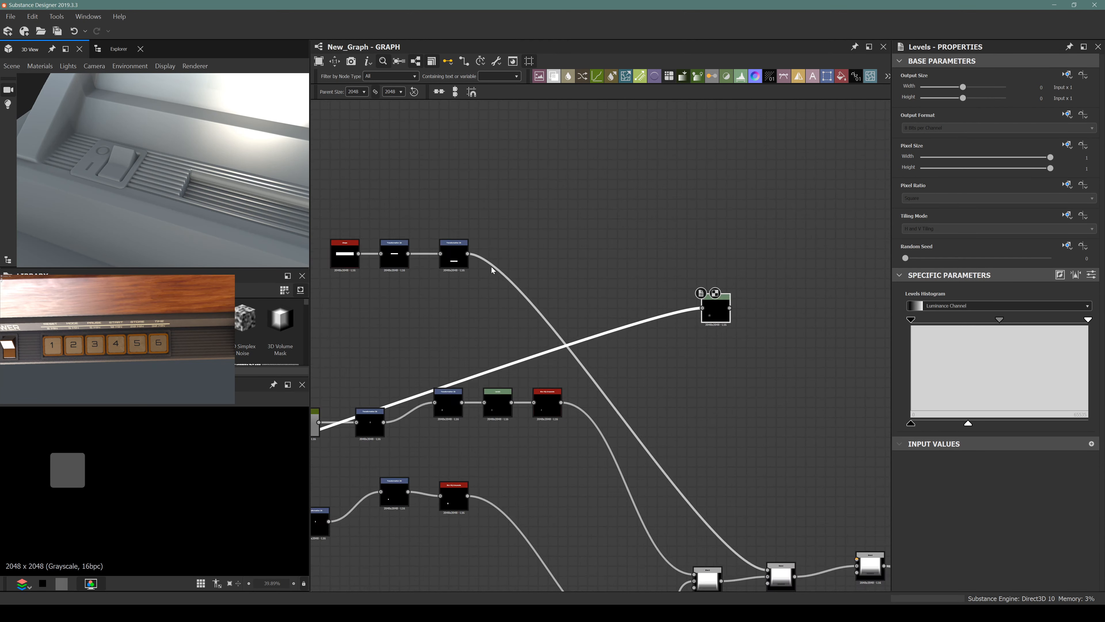
pyautogui.scroll(-4, 627, 325)
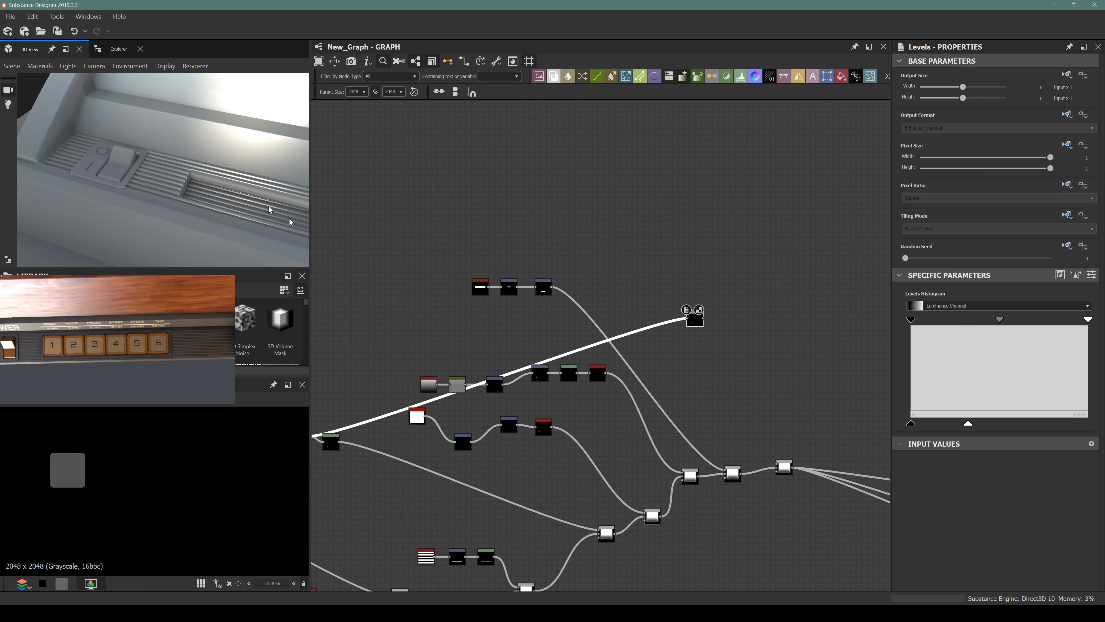
# Step: Add an Edge Detect node and feed it from the recess chain's last Transformation 2D
pyautogui.moveTo(778, 442); pyautogui.dragTo(711, 394, button='middle')
pyautogui.scroll(3, 711, 394)
pyautogui.moveTo(447, 182); pyautogui.dragTo(583, 254, button='middle')
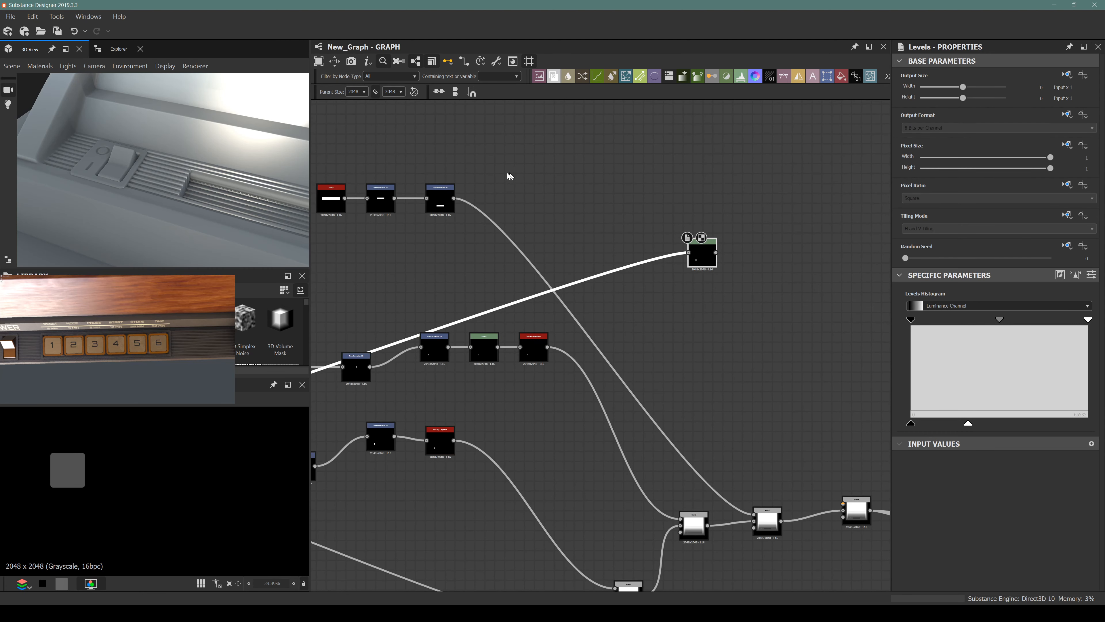
pyautogui.click(505, 173)
pyautogui.press('space')
pyautogui.write('edge')
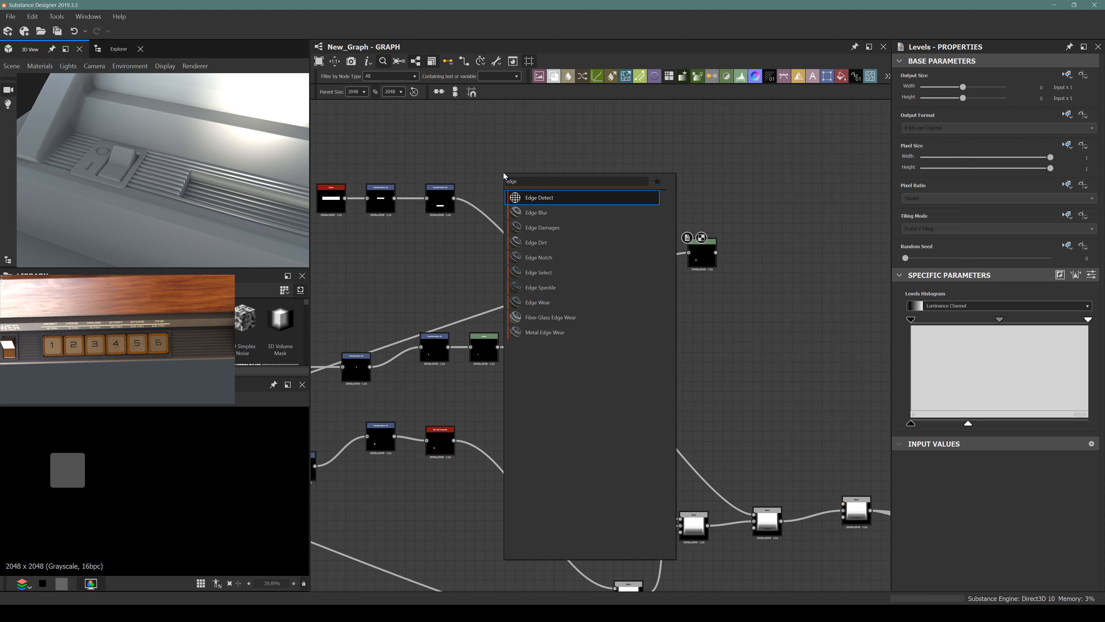
pyautogui.press('Return')
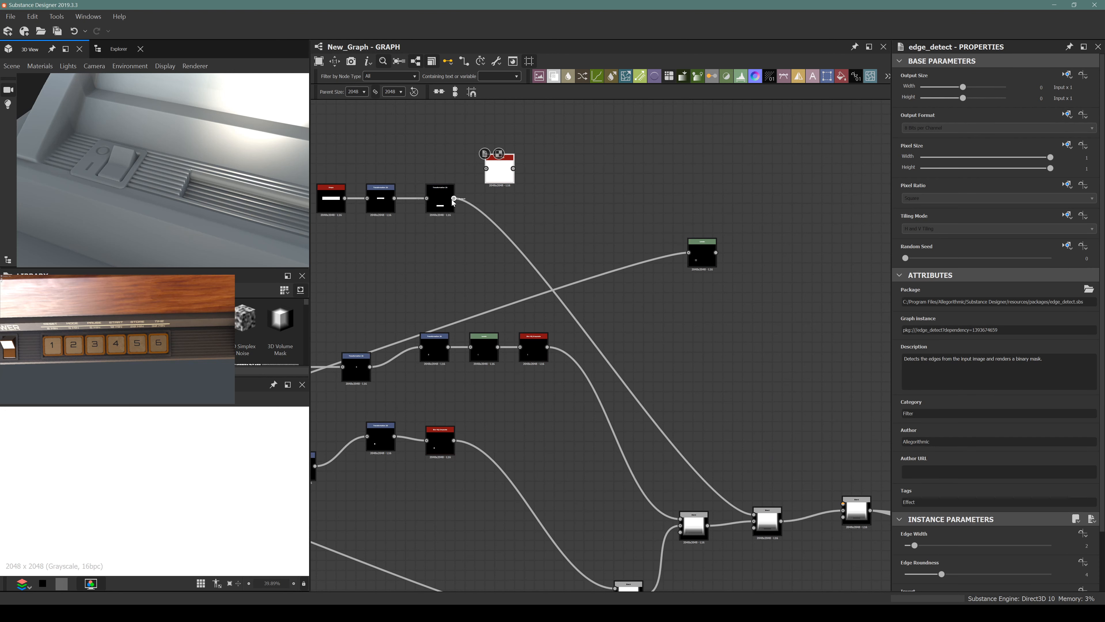
pyautogui.moveTo(453, 199); pyautogui.dragTo(525, 171)
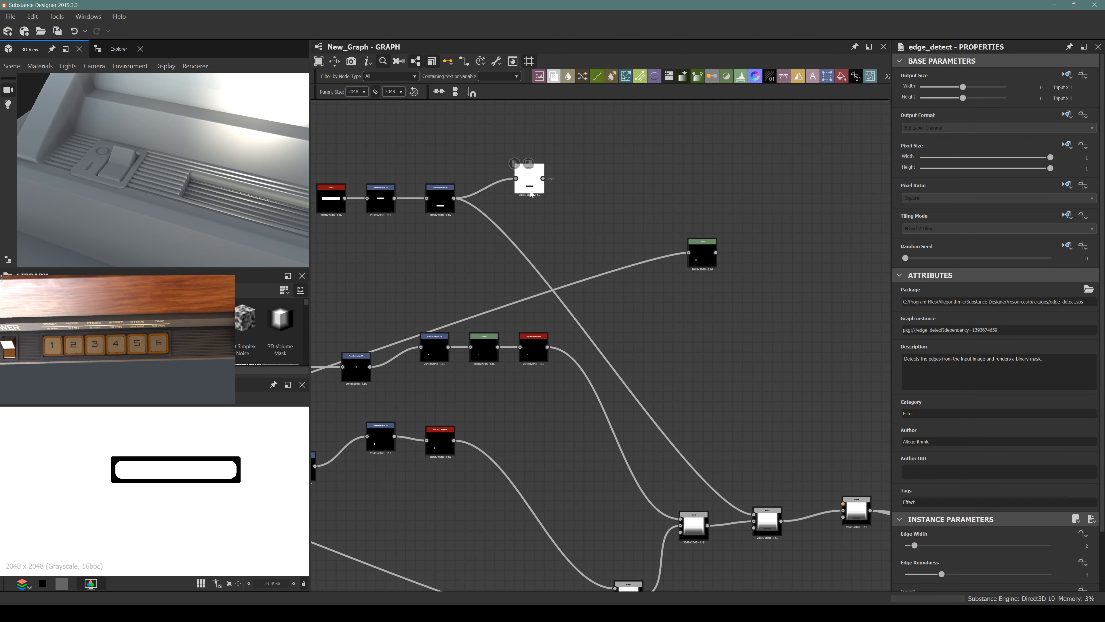
# Step: Set the Edge Detect's Invert to True, Edge Roundness to 0 and Edge Width to about 1.2
pyautogui.scroll(-2, 933, 434)
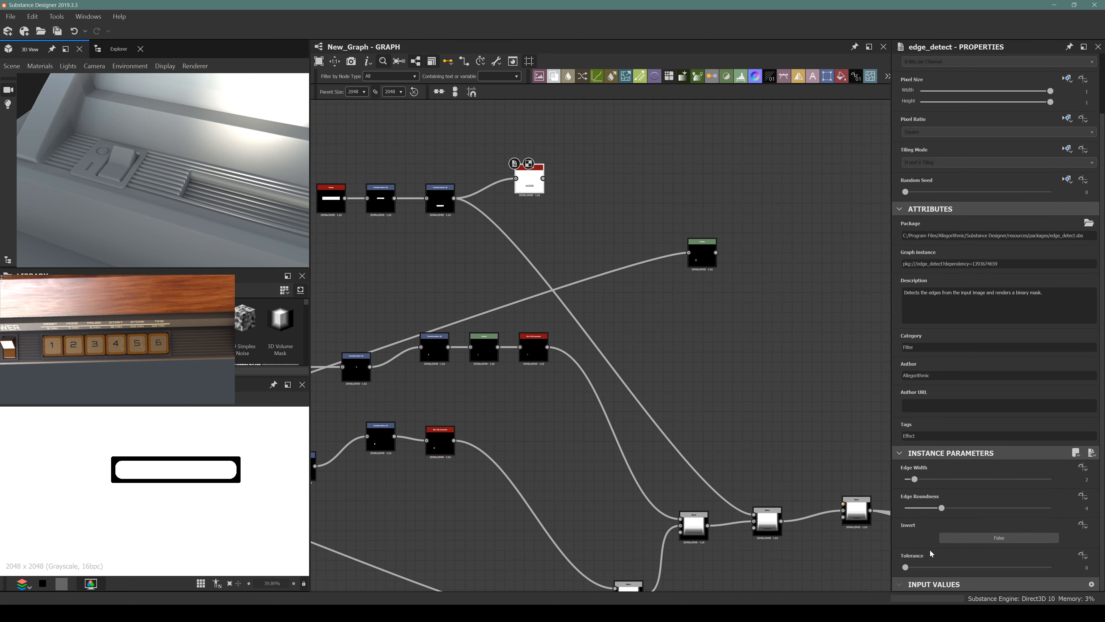
pyautogui.click(965, 537)
pyautogui.moveTo(942, 508); pyautogui.dragTo(873, 520)
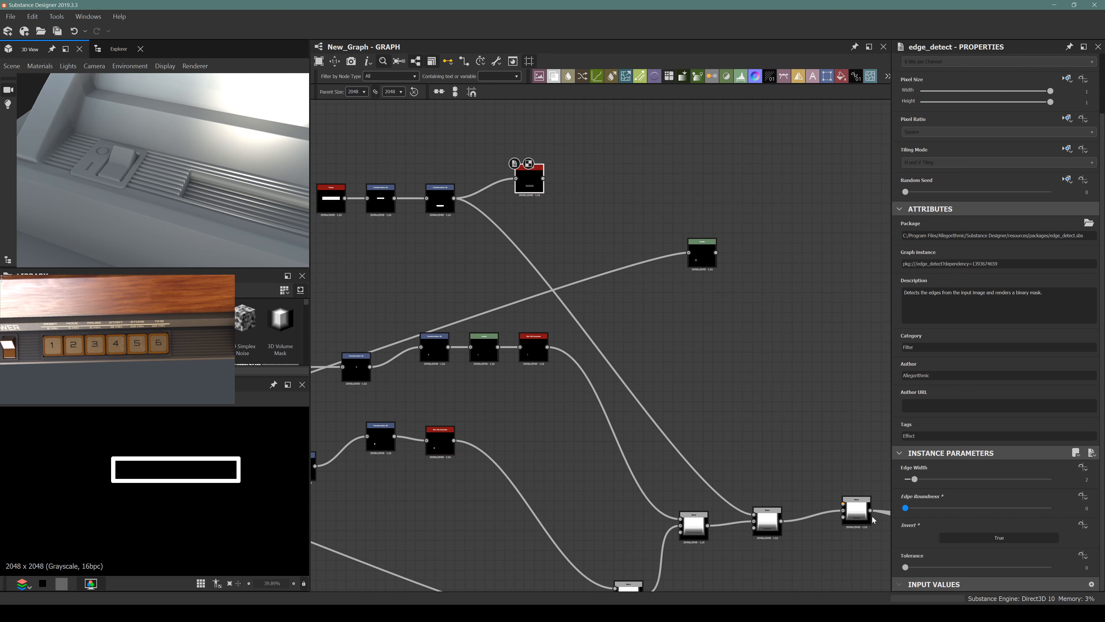
pyautogui.moveTo(914, 480); pyautogui.dragTo(908, 486)
# Step: Route the Edge Detect through the duplicated Levels into the final Max (Lighten) Blend and check the recess border in 3D
pyautogui.moveTo(611, 202); pyautogui.dragTo(519, 224, button='middle')
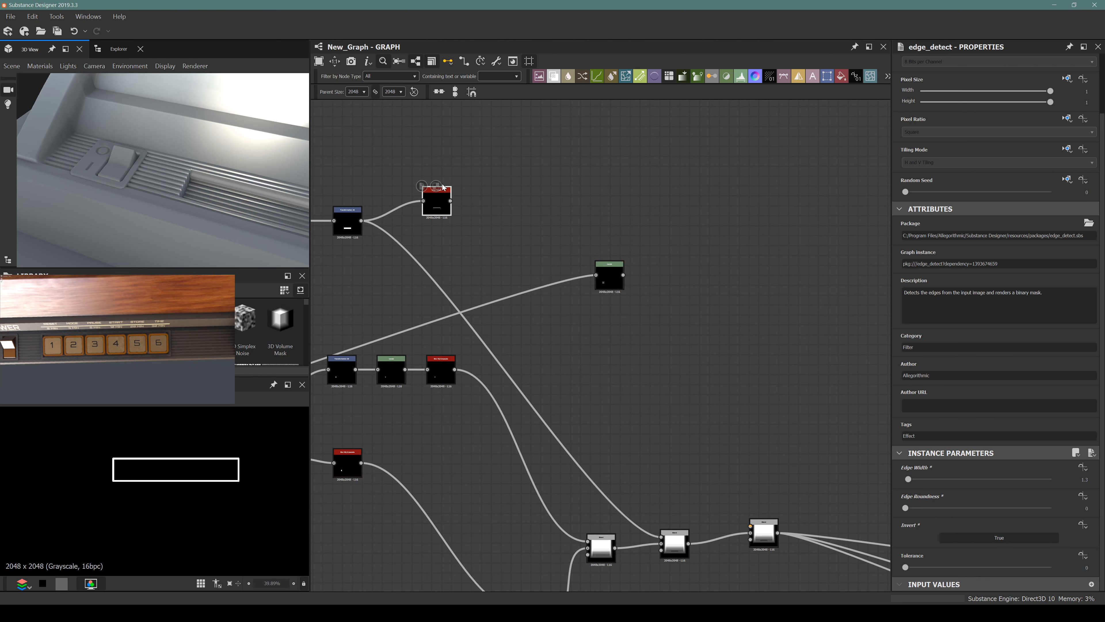
pyautogui.moveTo(451, 201); pyautogui.dragTo(596, 275)
pyautogui.moveTo(598, 312); pyautogui.dragTo(483, 225, button='middle')
pyautogui.moveTo(507, 189); pyautogui.dragTo(635, 440)
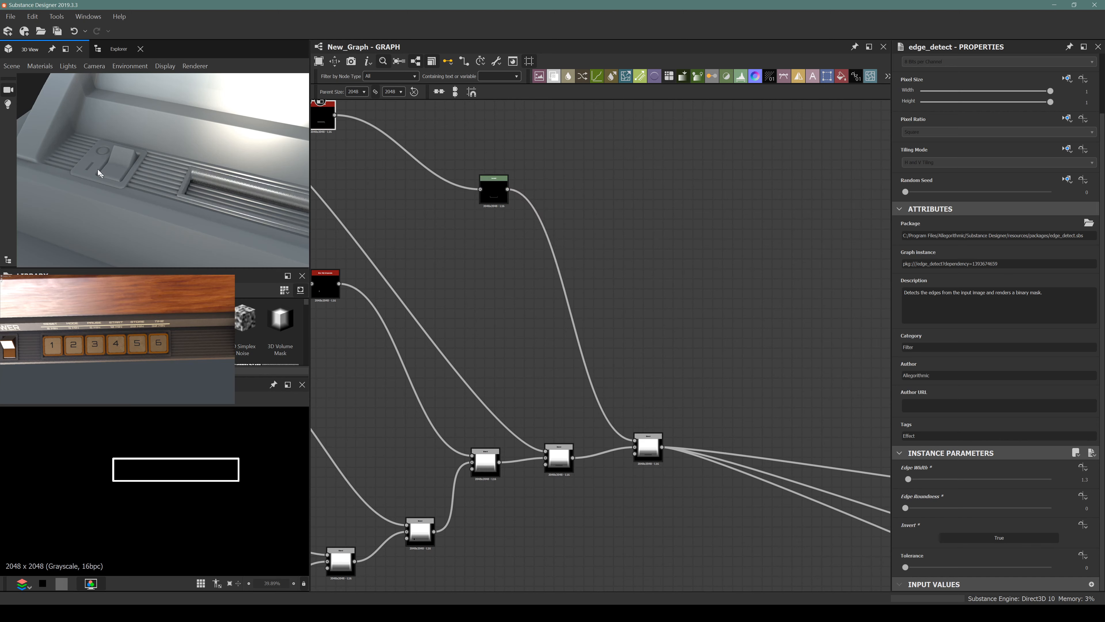
pyautogui.moveTo(135, 198); pyautogui.dragTo(102, 210)
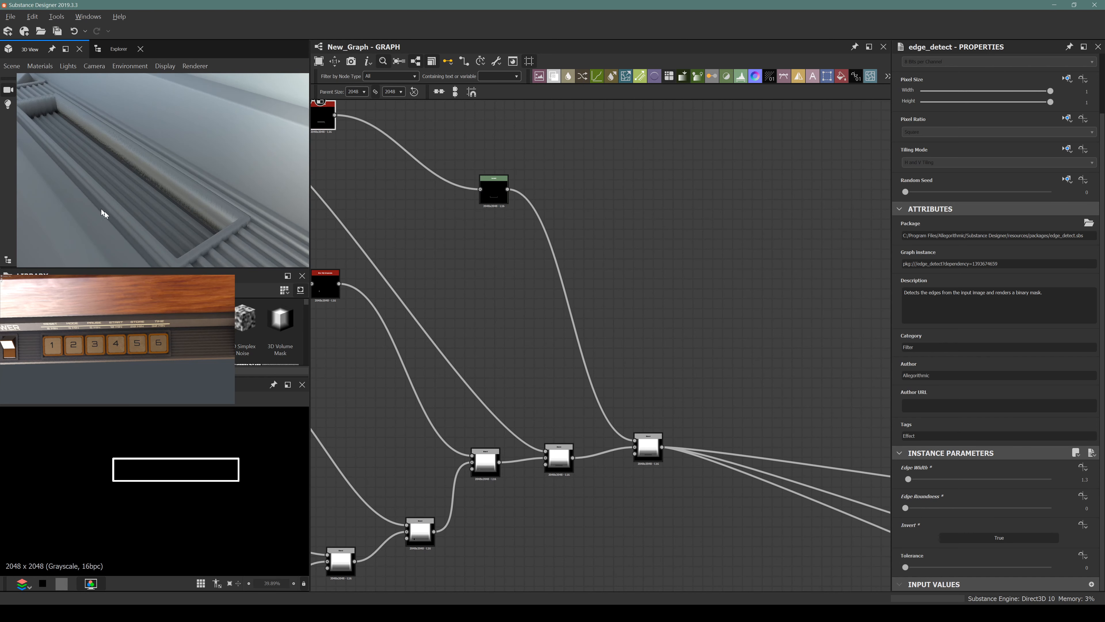
pyautogui.moveTo(213, 252); pyautogui.dragTo(144, 192)
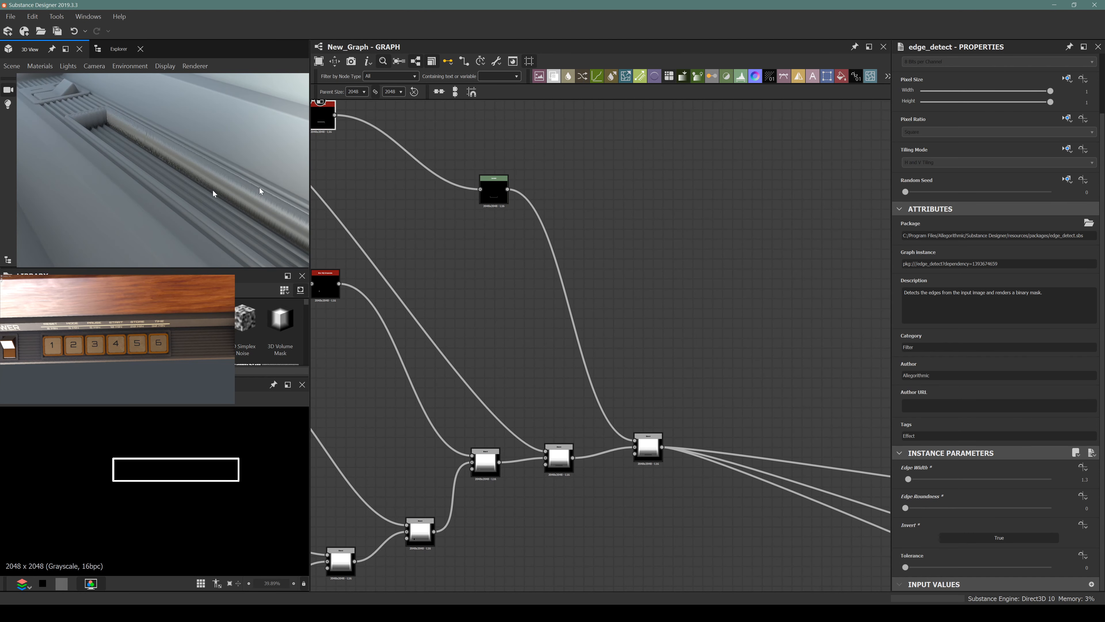
pyautogui.moveTo(86, 153); pyautogui.dragTo(183, 227)
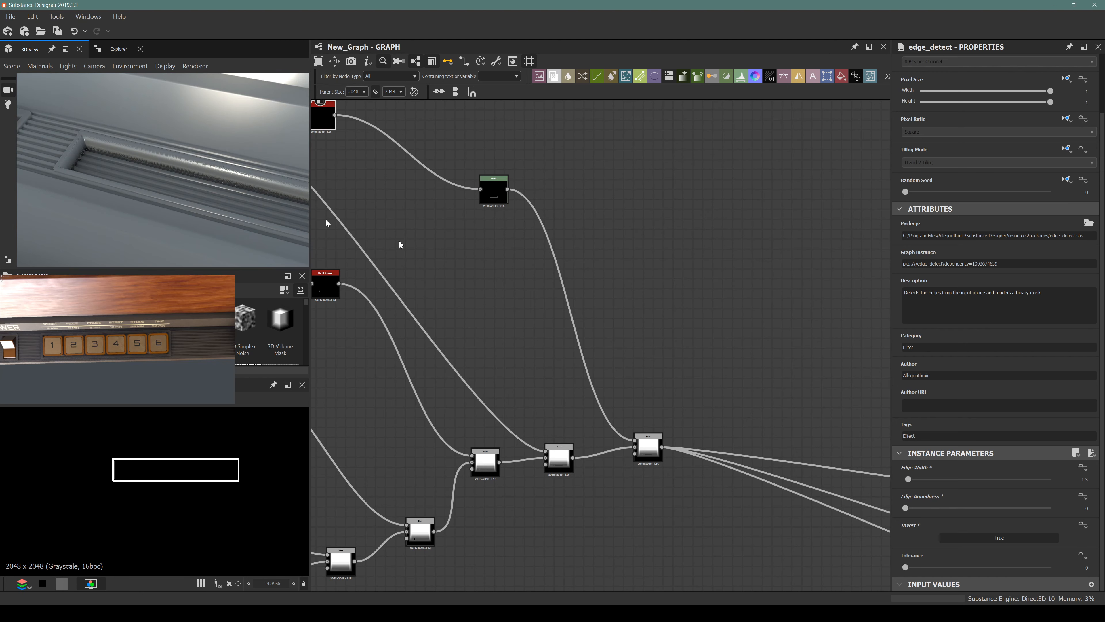
# Step: Switch the recess's Blend from Subtract to Min (Darken) and set its Opacity to 1
pyautogui.scroll(-3, 478, 322)
pyautogui.scroll(4, 564, 402)
pyautogui.click(556, 361)
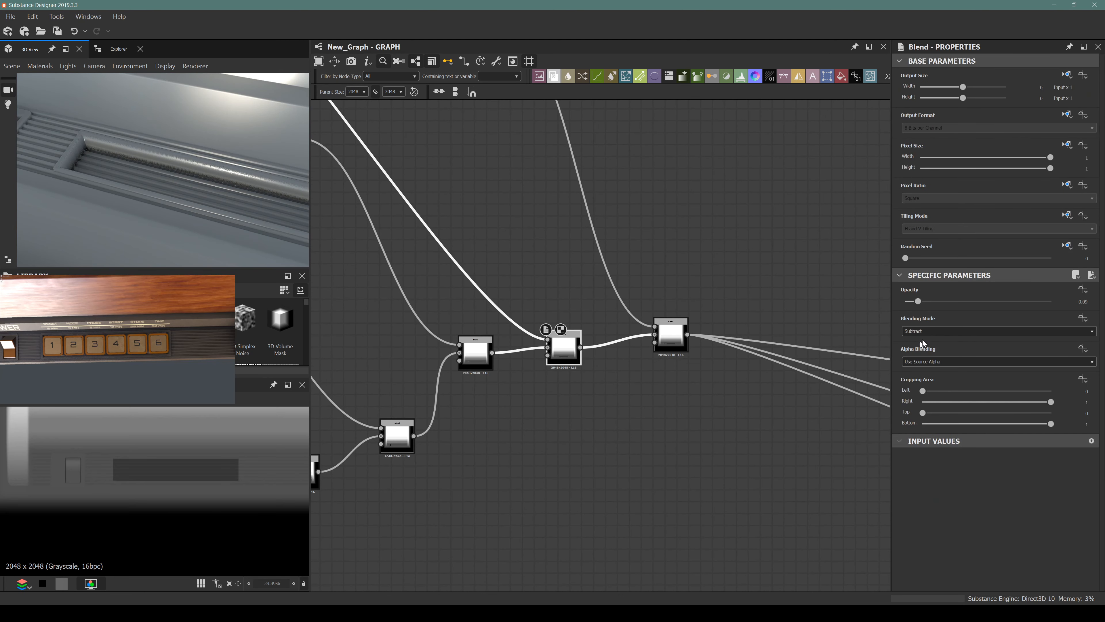
pyautogui.click(937, 329)
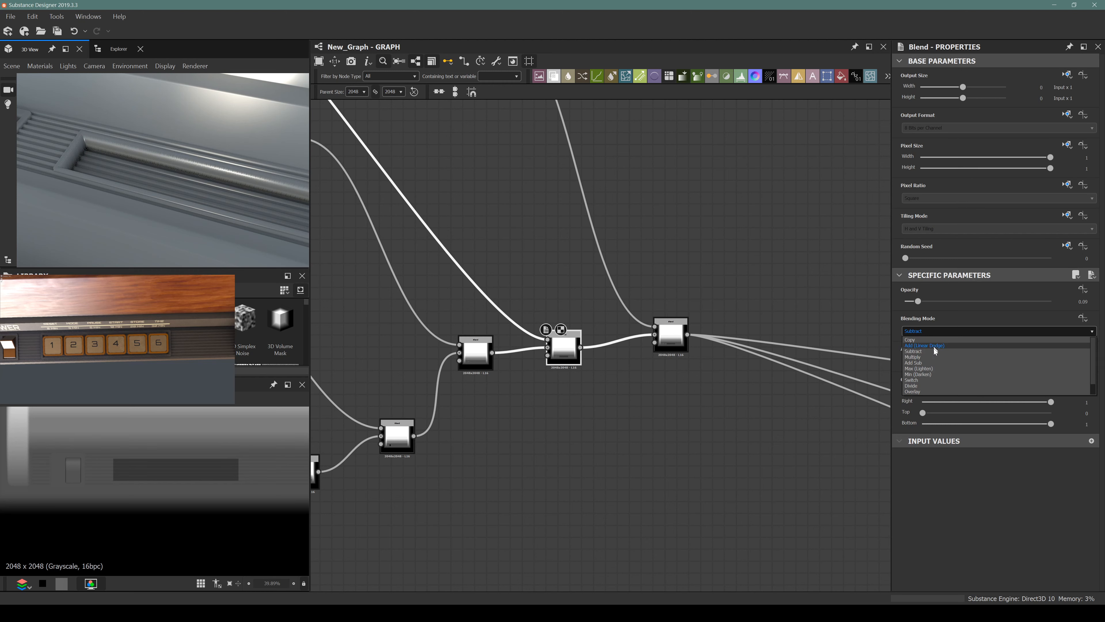
pyautogui.click(909, 375)
pyautogui.moveTo(553, 229); pyautogui.dragTo(614, 253, button='middle')
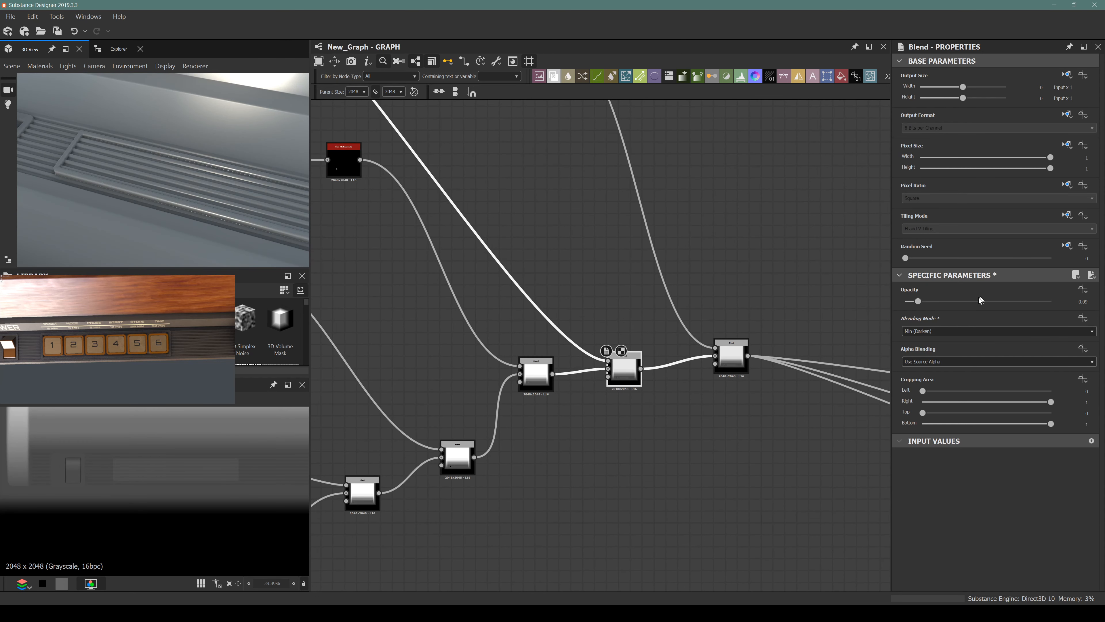
pyautogui.moveTo(966, 303); pyautogui.dragTo(1051, 300)
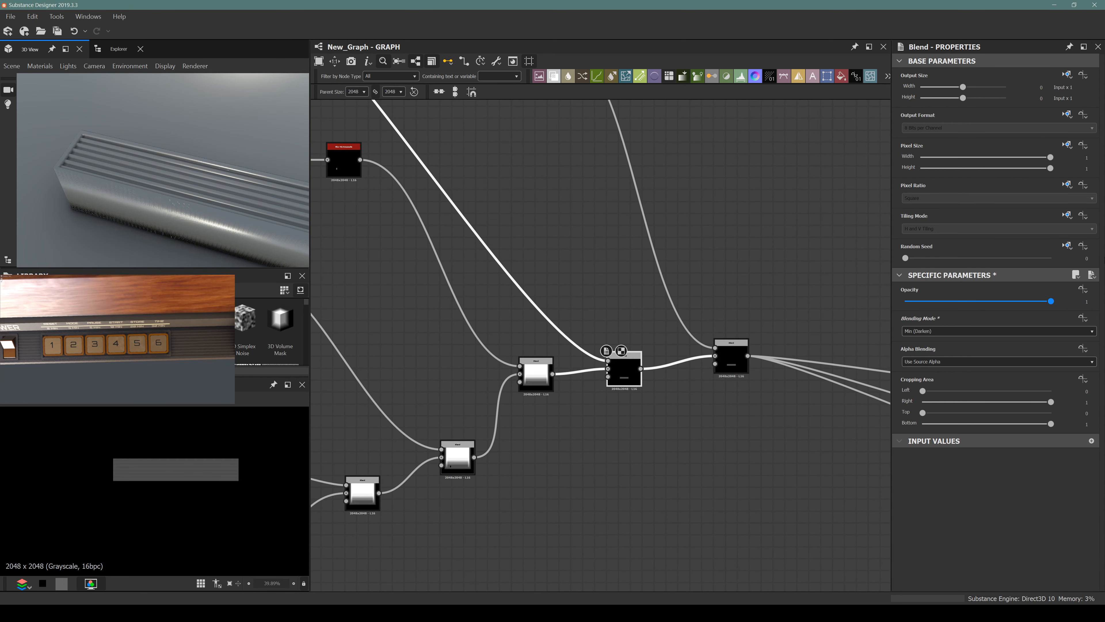
# Step: Insert an Invert Grayscale between the recess's last Transformation 2D and its Min (Darken) Blend, placing it near the transform
pyautogui.moveTo(653, 240); pyautogui.dragTo(730, 388, button='middle')
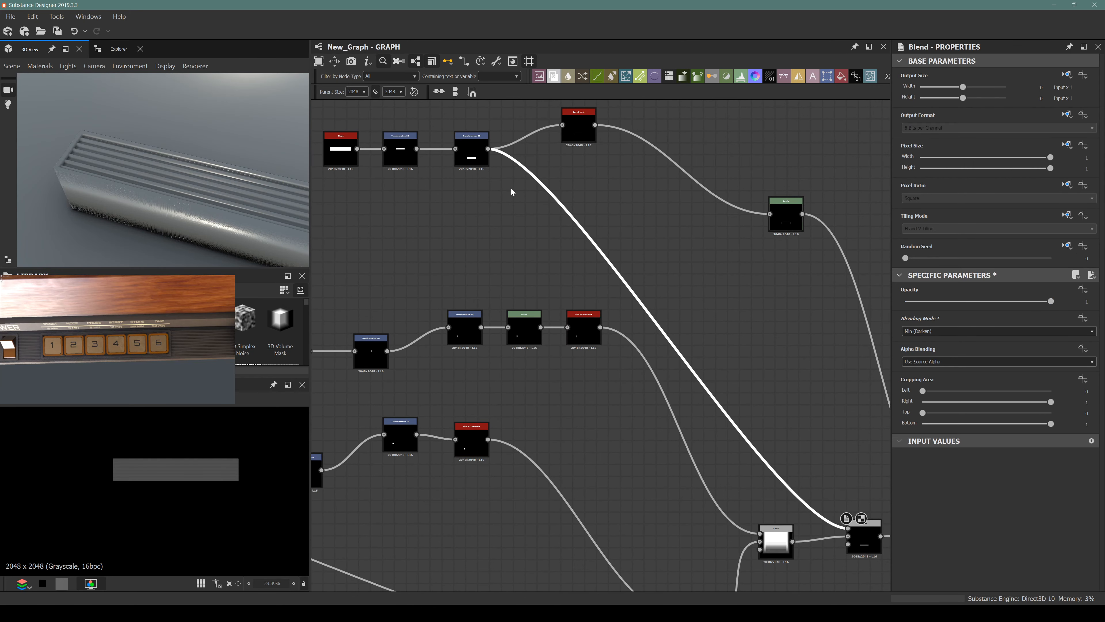
pyautogui.press('space')
pyautogui.write('inve')
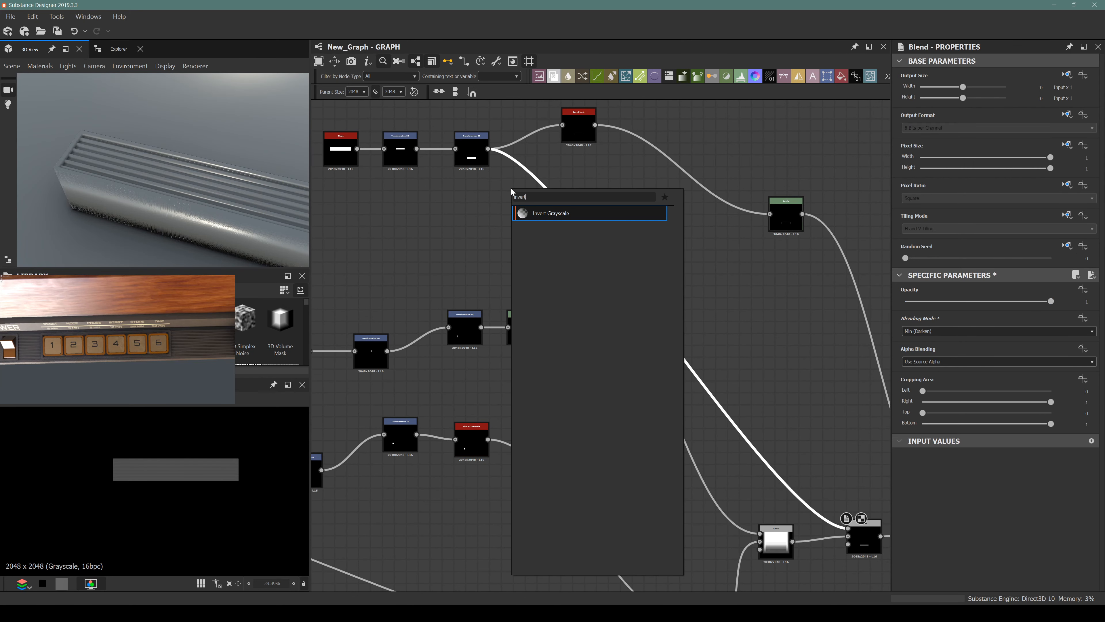
pyautogui.write('rt')
pyautogui.press('Return')
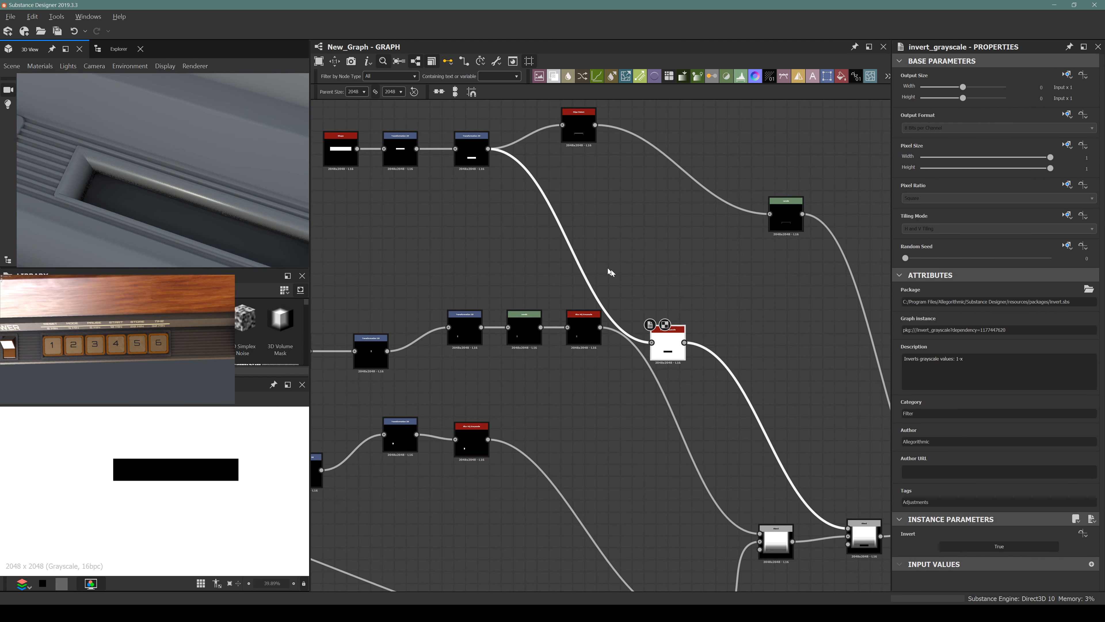
pyautogui.moveTo(664, 340); pyautogui.dragTo(527, 191)
# Step: Insert a Levels node after the Invert Grayscale and raise its output black level to make the recess shallower
pyautogui.moveTo(640, 299); pyautogui.dragTo(470, 249, button='middle')
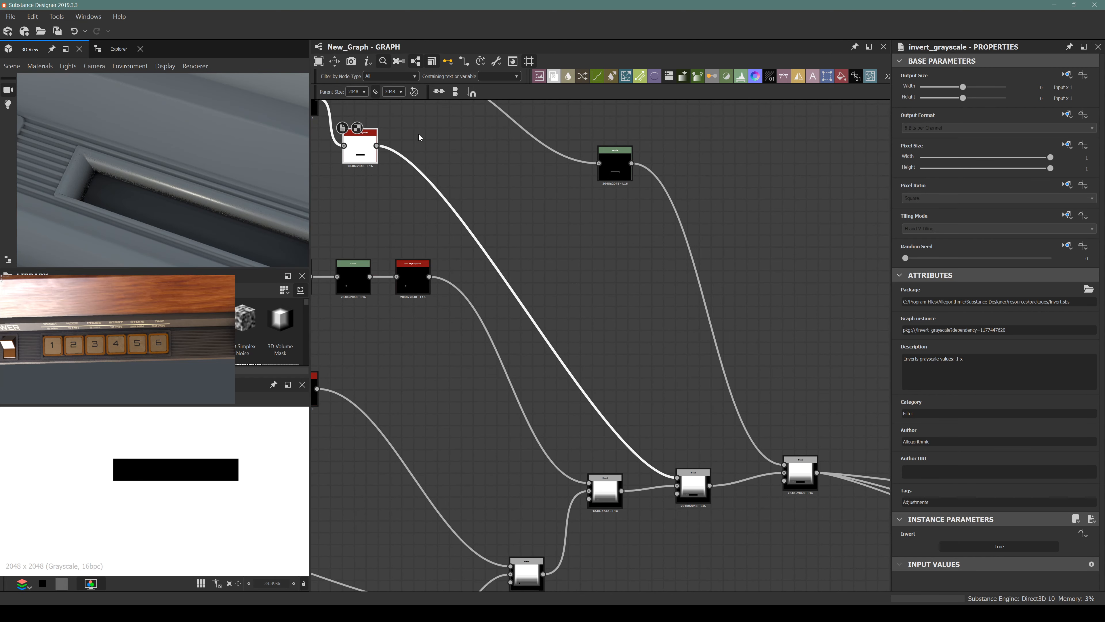
pyautogui.moveTo(365, 159); pyautogui.dragTo(411, 176, button='middle')
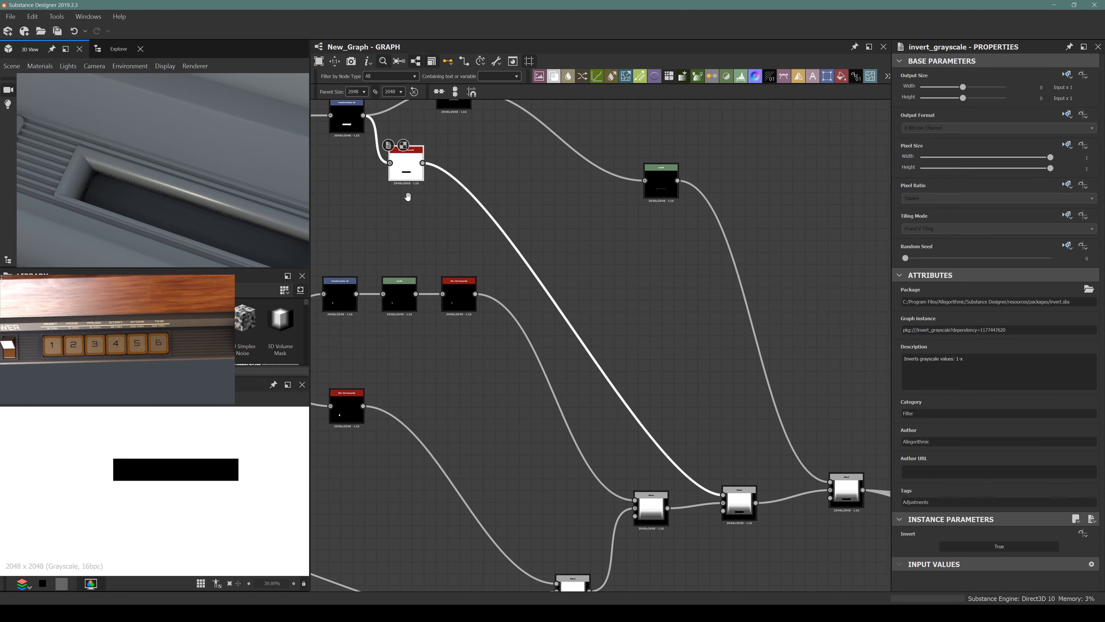
pyautogui.press('space')
pyautogui.write('level')
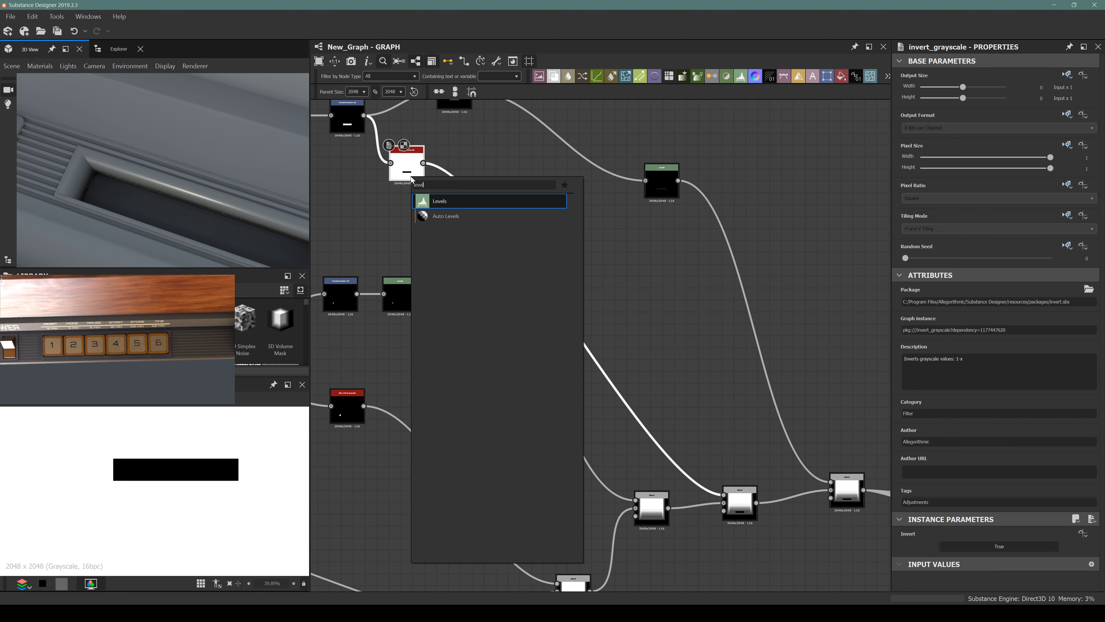
pyautogui.press('Return')
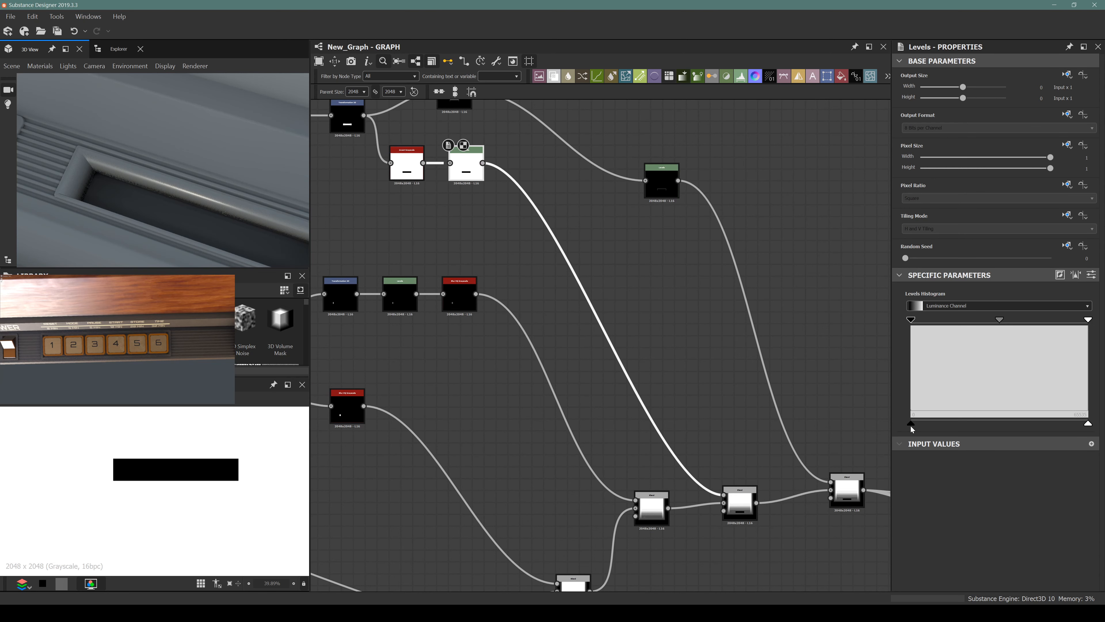
pyautogui.moveTo(911, 428); pyautogui.dragTo(952, 433)
# Step: Preview the final Max (Lighten) Blend's height map and inspect the framed recess and switch from several angles in 3D
pyautogui.moveTo(571, 350); pyautogui.dragTo(520, 334, button='middle')
pyautogui.scroll(-3, 520, 334)
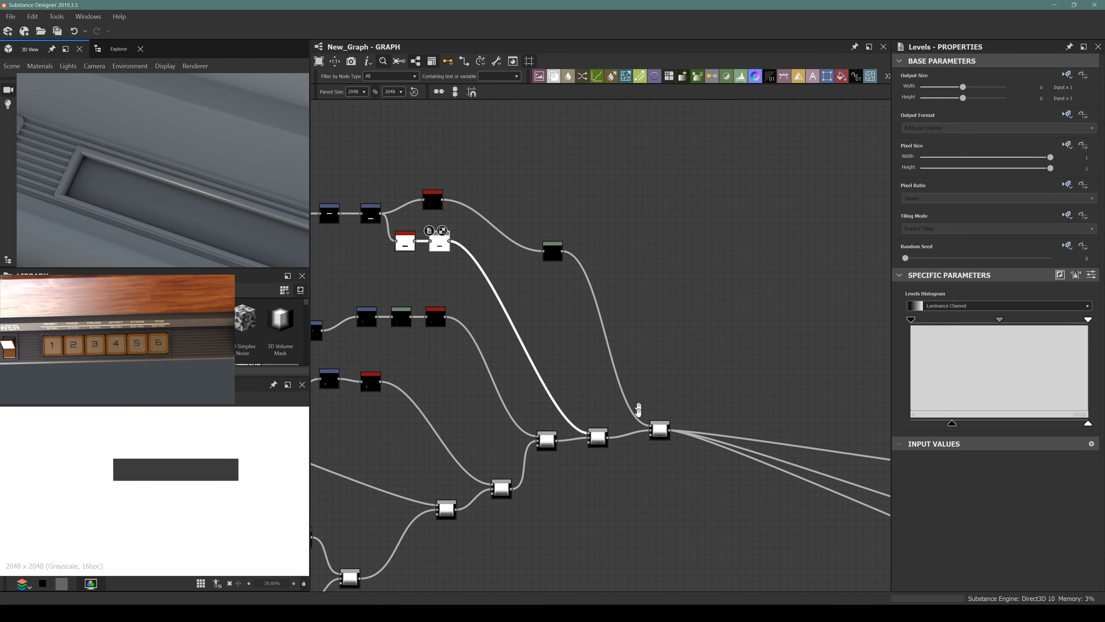
pyautogui.click(668, 476)
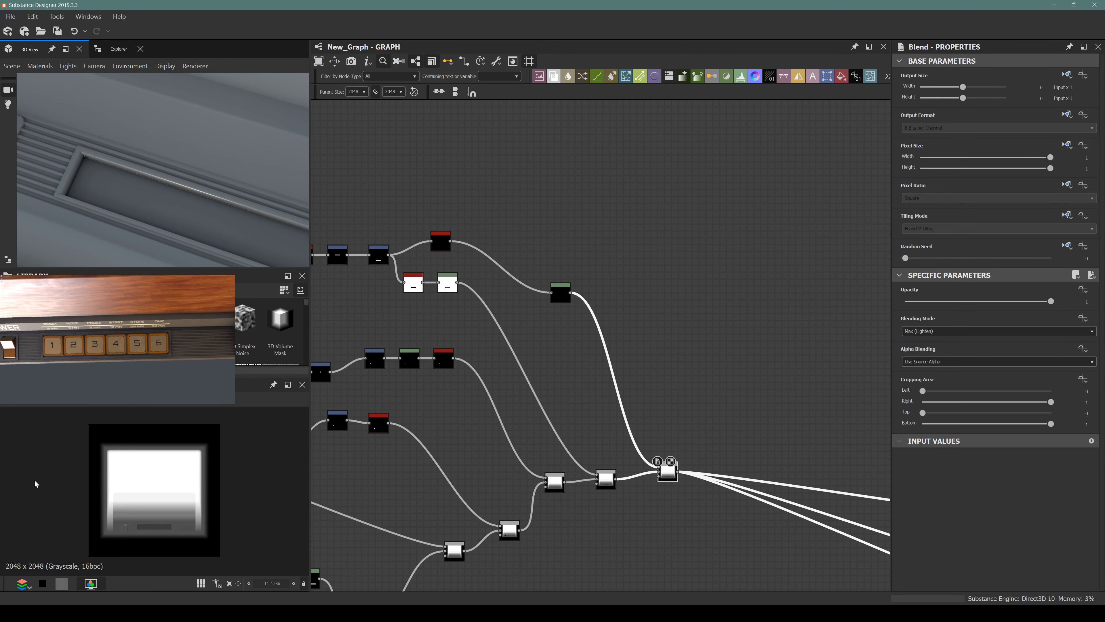
pyautogui.scroll(-3, 175, 540)
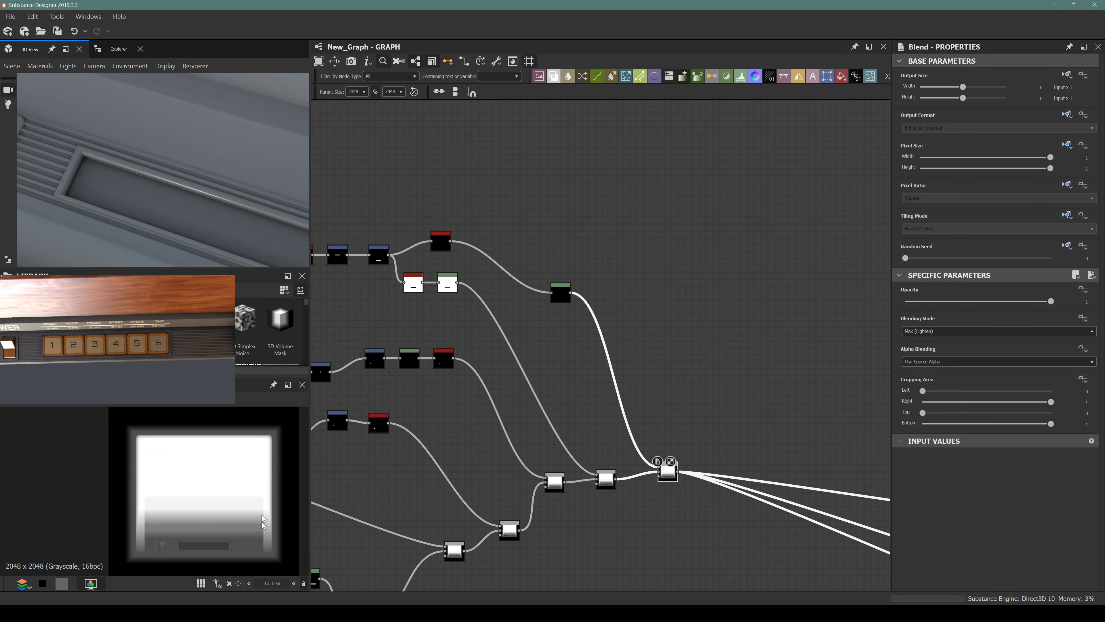
pyautogui.scroll(-1, 263, 520)
pyautogui.scroll(-2, 148, 179)
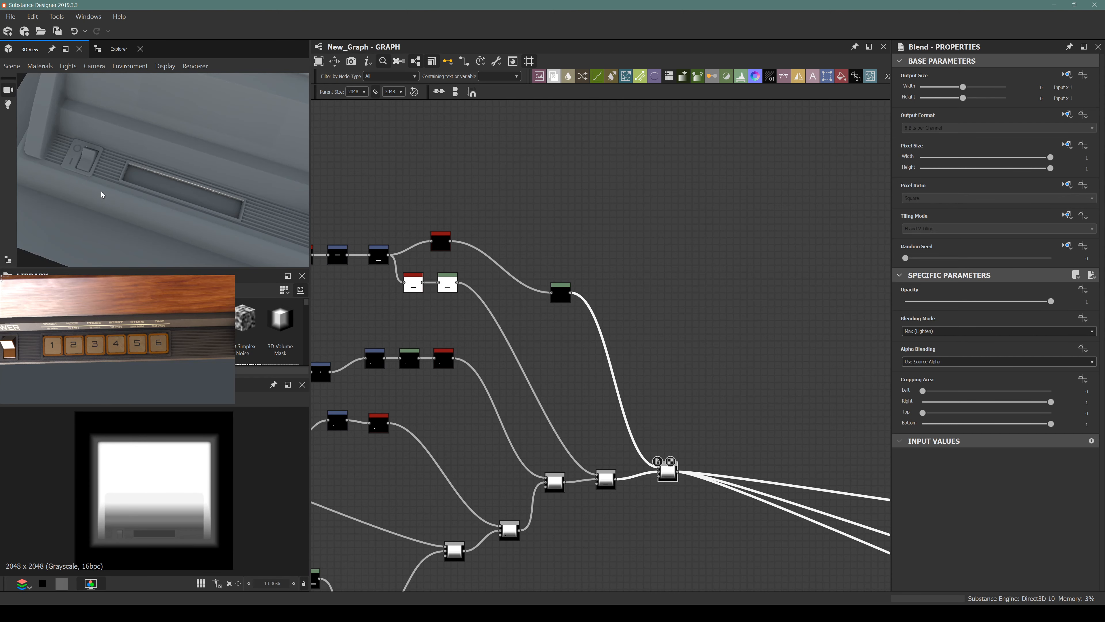
pyautogui.moveTo(72, 193); pyautogui.dragTo(146, 149)
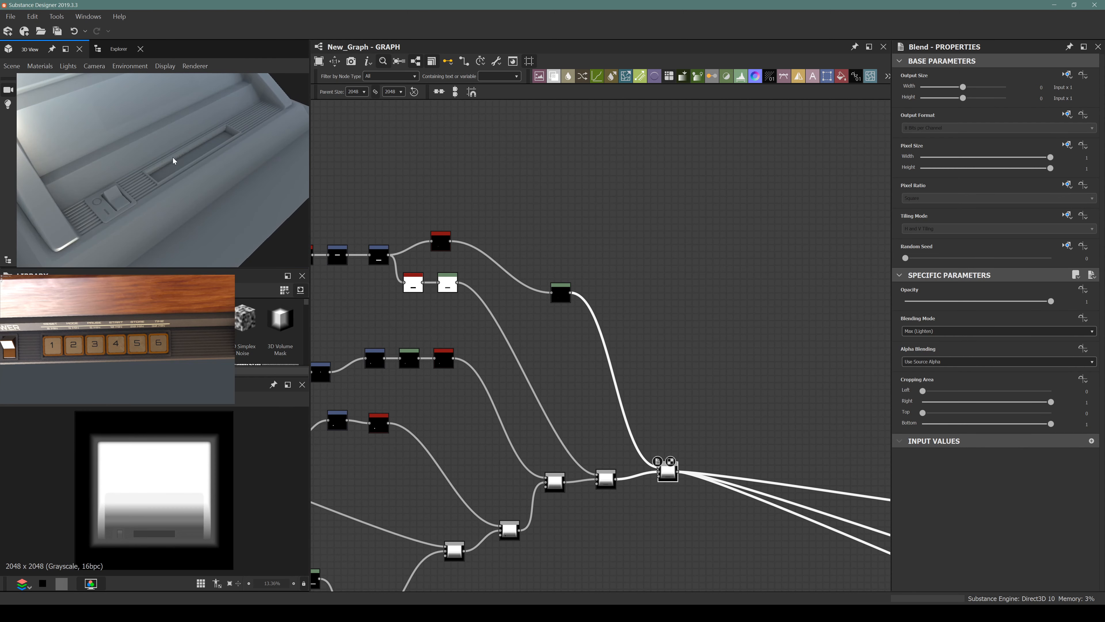
# Step: Set the Y size of the recess's Shape node to 0.16 to make the recess slightly taller
pyautogui.scroll(2, 211, 165)
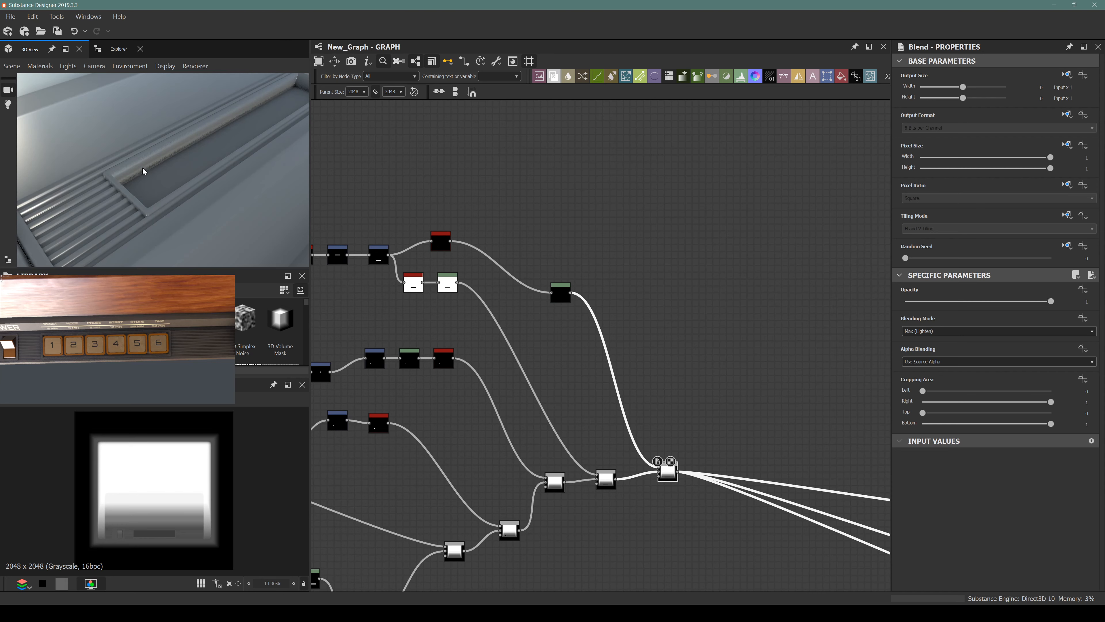
pyautogui.moveTo(161, 180); pyautogui.dragTo(202, 182)
pyautogui.moveTo(513, 246); pyautogui.dragTo(700, 269, button='middle')
pyautogui.scroll(5, 635, 268)
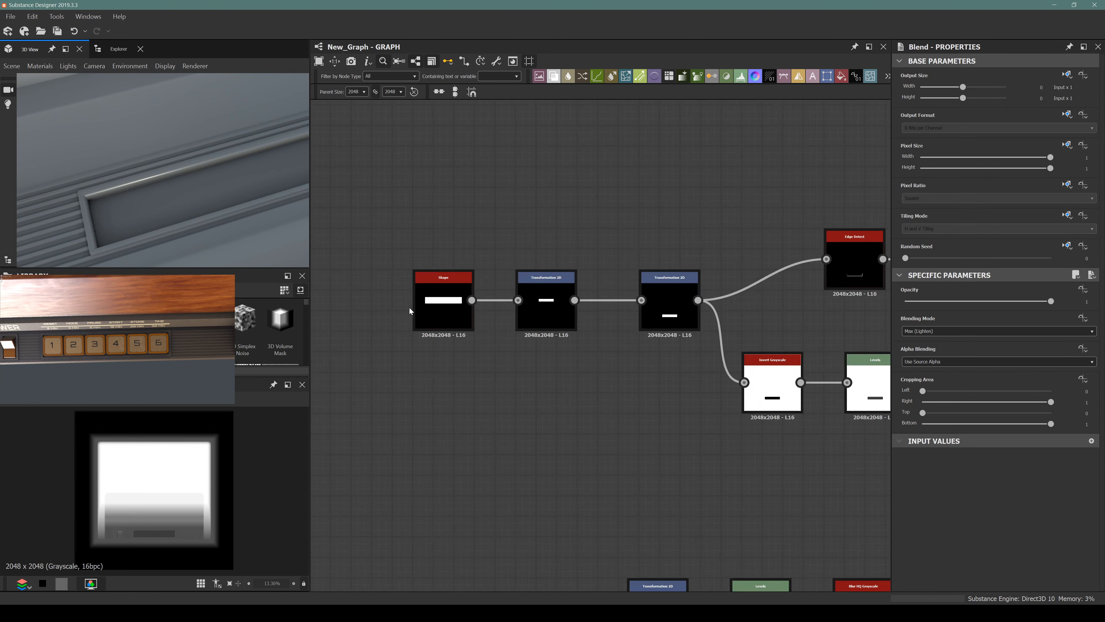
pyautogui.click(435, 307)
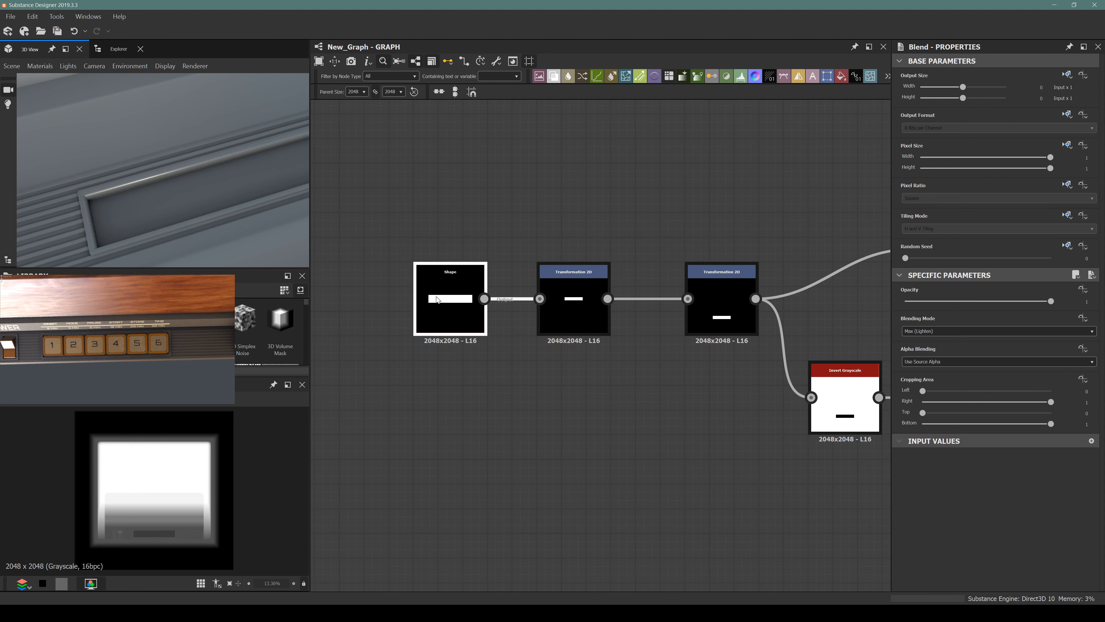
pyautogui.scroll(-3, 897, 452)
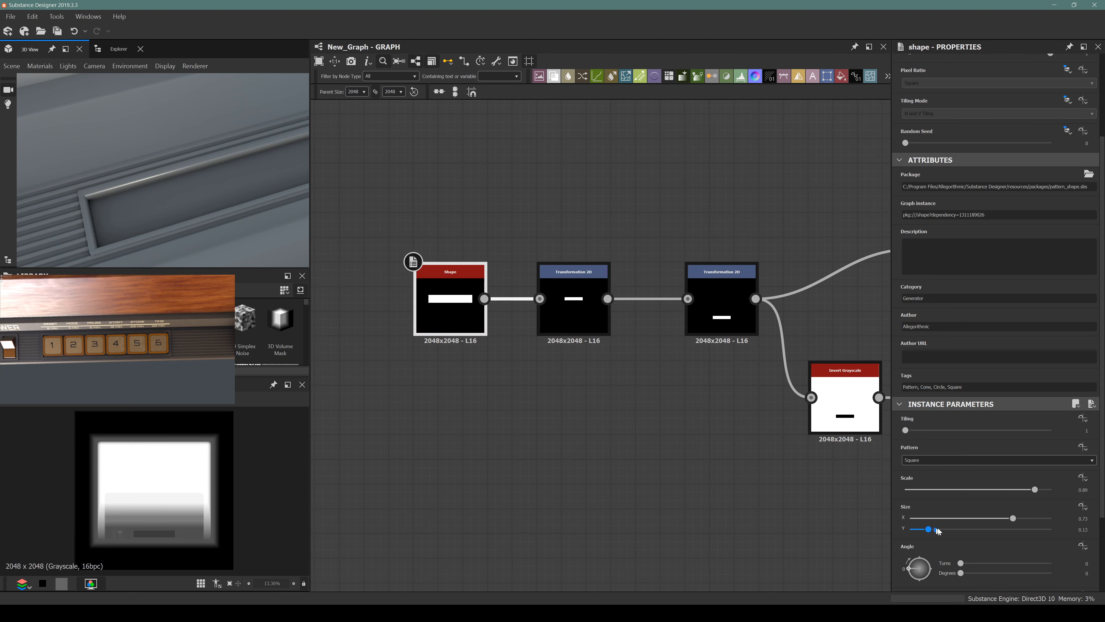
pyautogui.moveTo(937, 530); pyautogui.dragTo(933, 535)
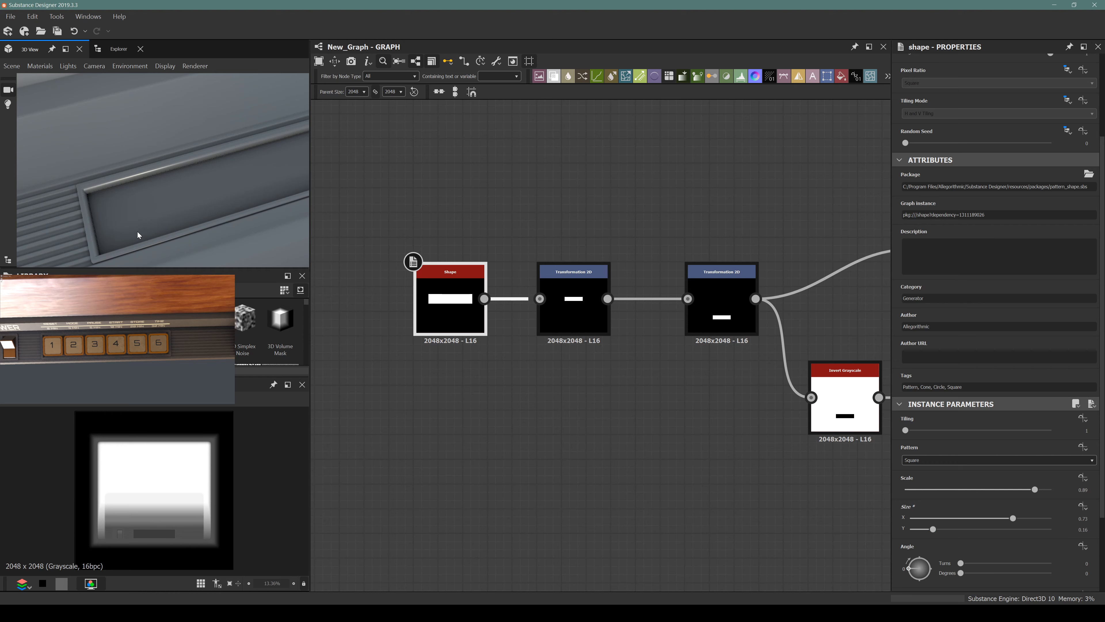
# Step: Examine the recess border's corner in 3D and compare the Edge Detect output with the last Transformation 2D in the 2D preview
pyautogui.moveTo(138, 235); pyautogui.dragTo(157, 174)
pyautogui.moveTo(877, 420); pyautogui.dragTo(617, 497, button='middle')
pyautogui.click(692, 345)
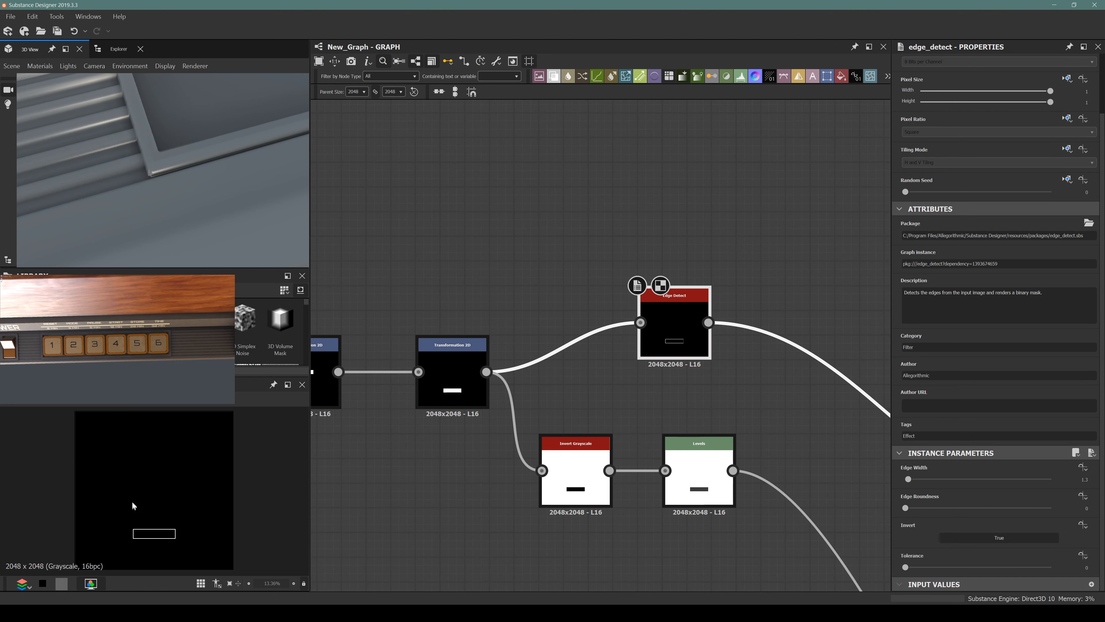
pyautogui.scroll(5, 192, 553)
pyautogui.scroll(6, 192, 553)
pyautogui.moveTo(485, 353); pyautogui.dragTo(353, 369, button='middle')
pyautogui.click(608, 364)
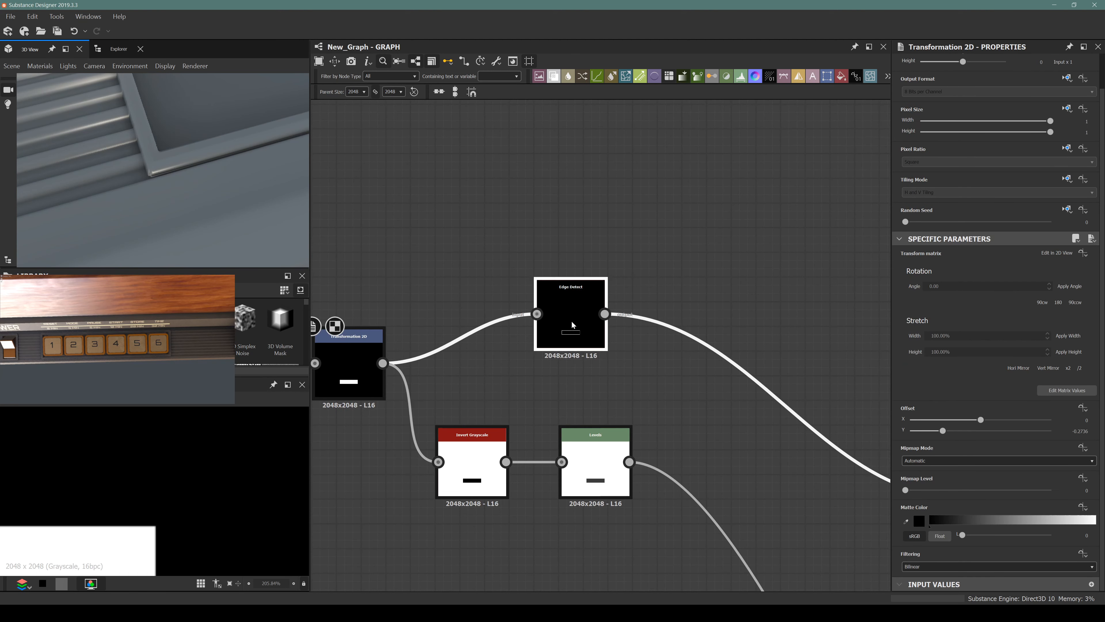
# Step: Try an Edge Width of about 2.05 and a change of Edge Roundness on the recess's Edge Detect, undoing both
pyautogui.click(528, 320)
pyautogui.moveTo(521, 317); pyautogui.dragTo(665, 226, button='middle')
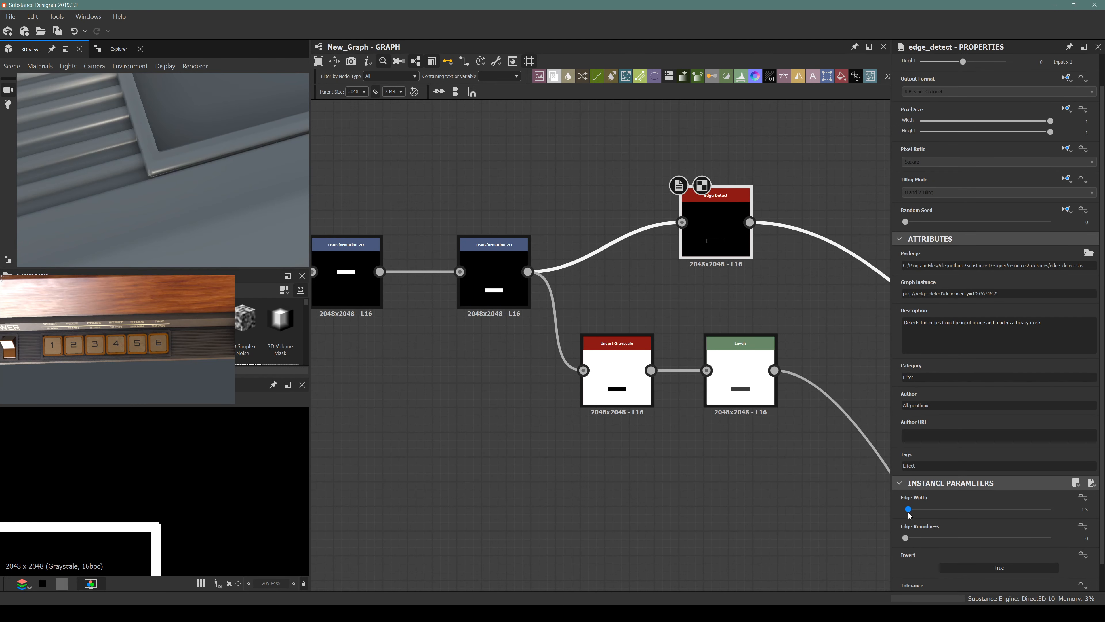
pyautogui.moveTo(909, 510); pyautogui.dragTo(915, 509)
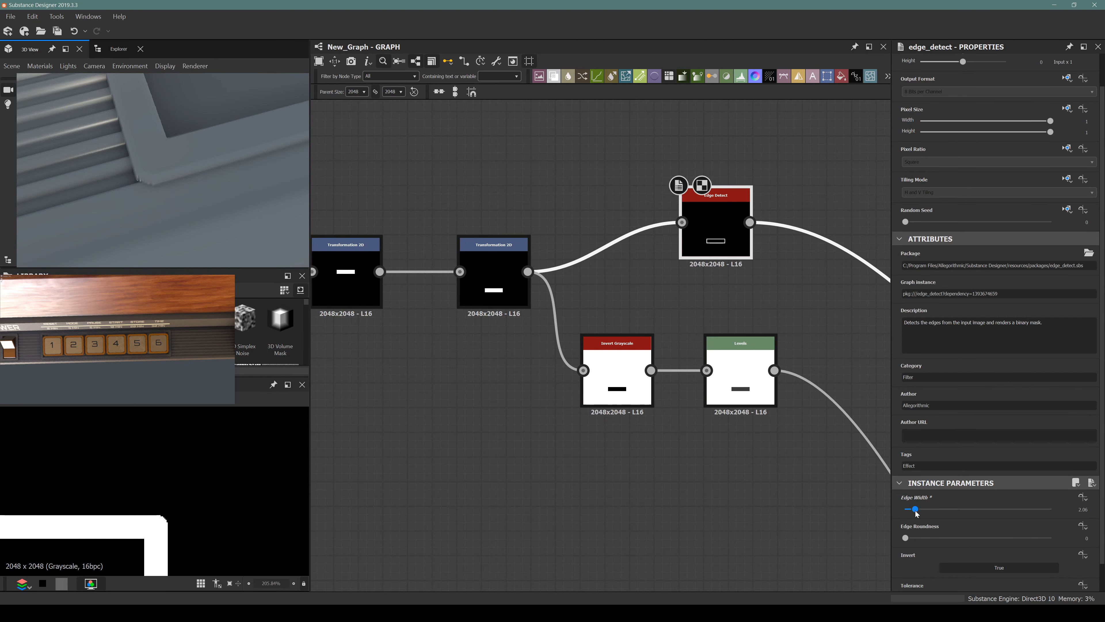
pyautogui.hotkey('ctrl', 'z')
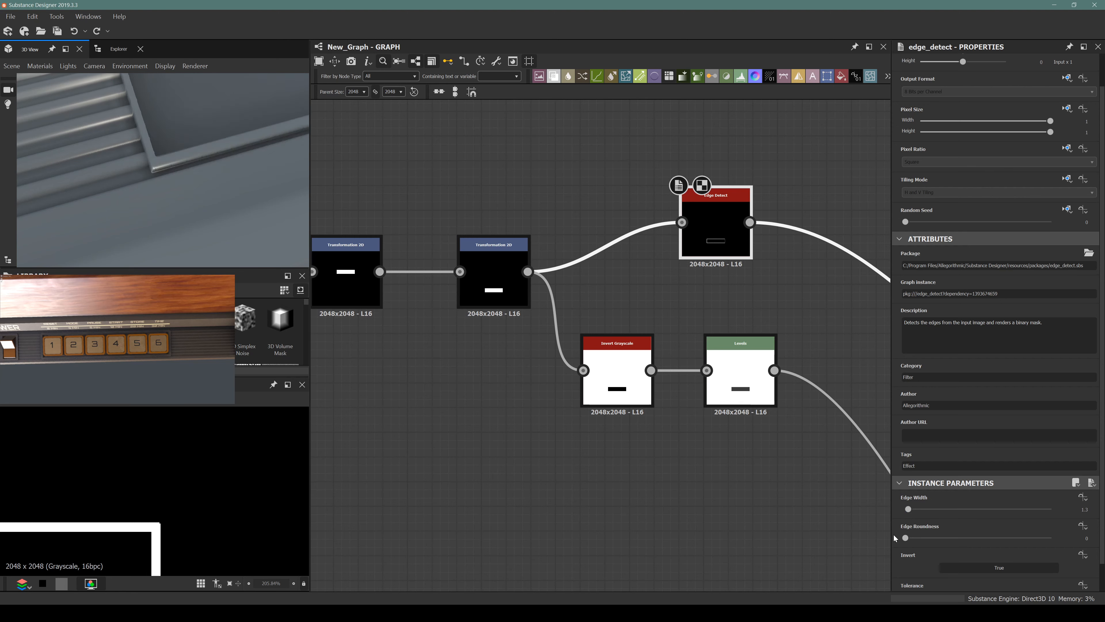
pyautogui.moveTo(906, 538)
pyautogui.mouseDown()
pyautogui.moveTo(927, 538)
pyautogui.moveTo(903, 538)
pyautogui.mouseUp()
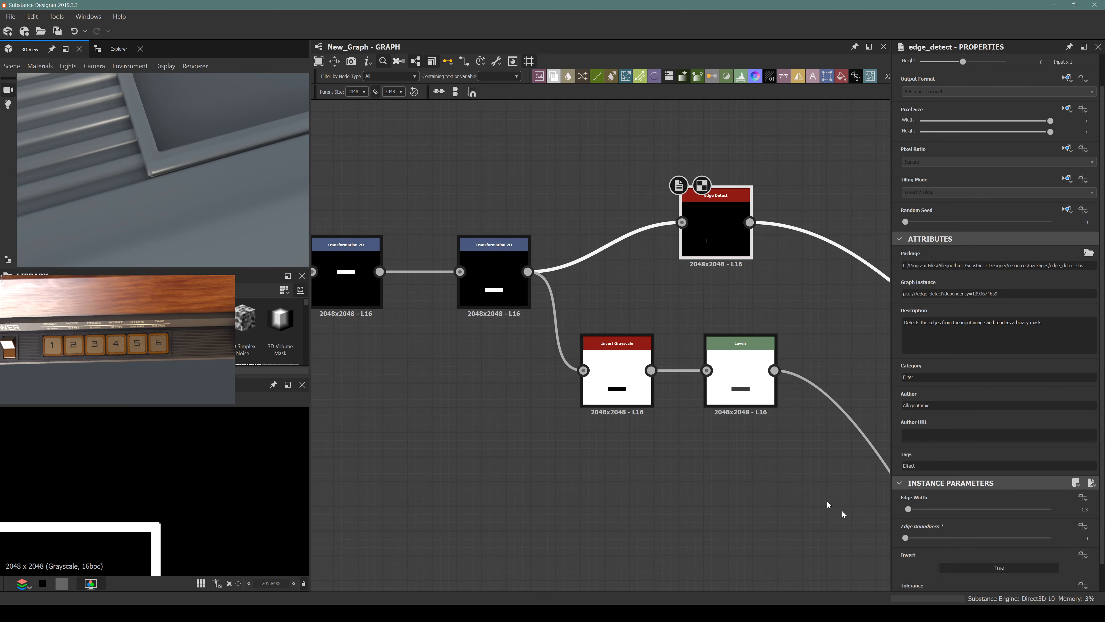
pyautogui.scroll(-1, 950, 565)
pyautogui.hotkey('ctrl', 'z')
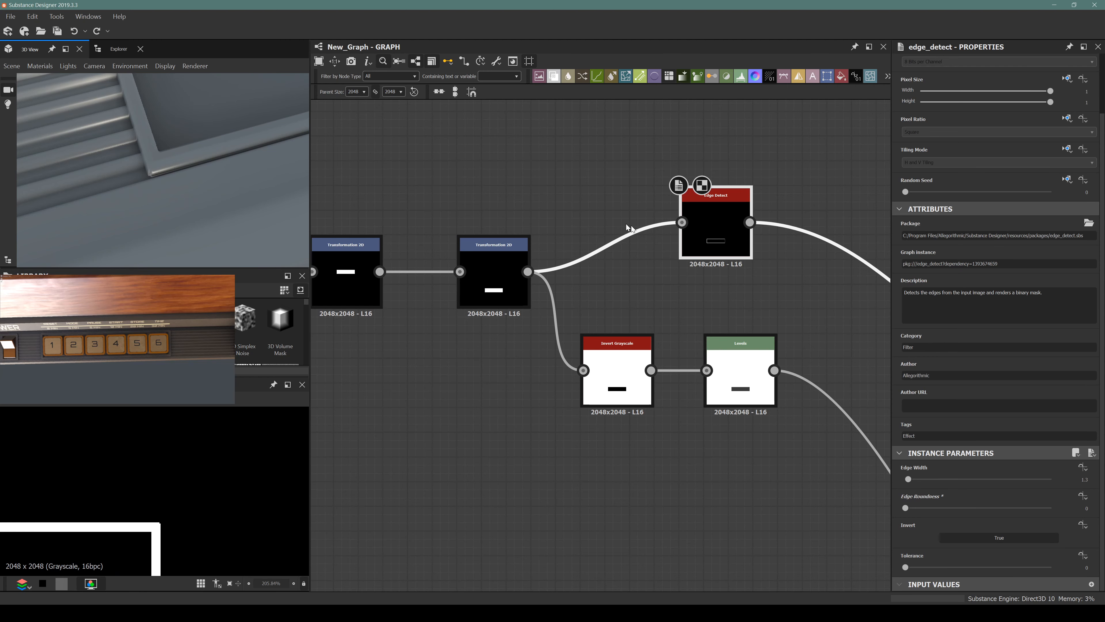
# Step: Add a Distance node fed by the recess's last Transformation 2D and lower its Maximum Distance to about 6
pyautogui.moveTo(614, 234); pyautogui.dragTo(633, 328, button='middle')
pyautogui.click(528, 215)
pyautogui.press('space')
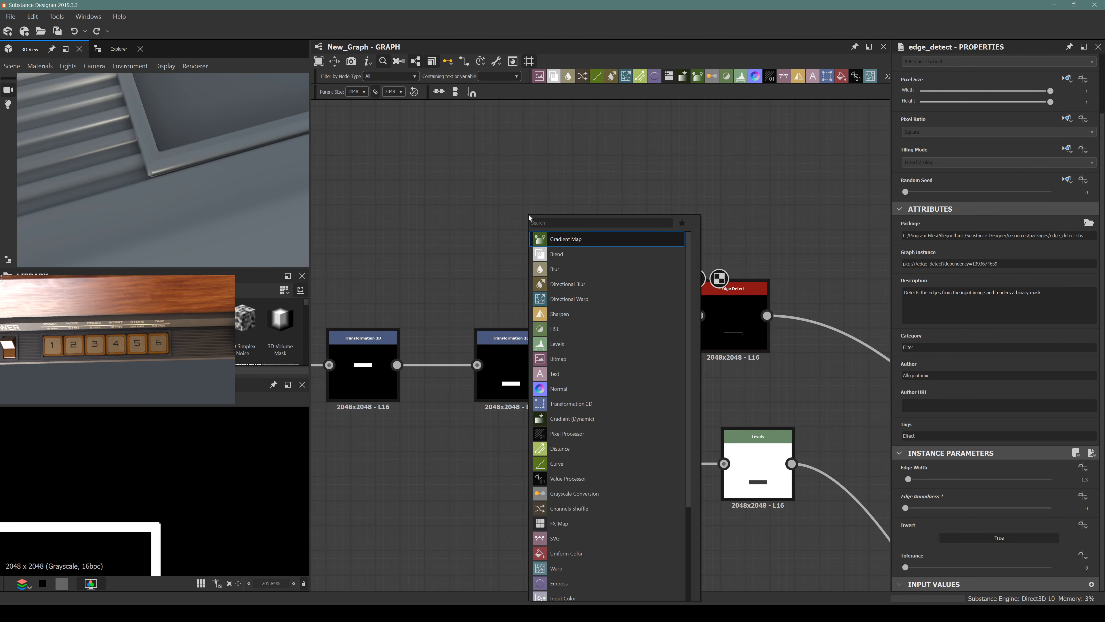
pyautogui.write('distance')
pyautogui.press('Return')
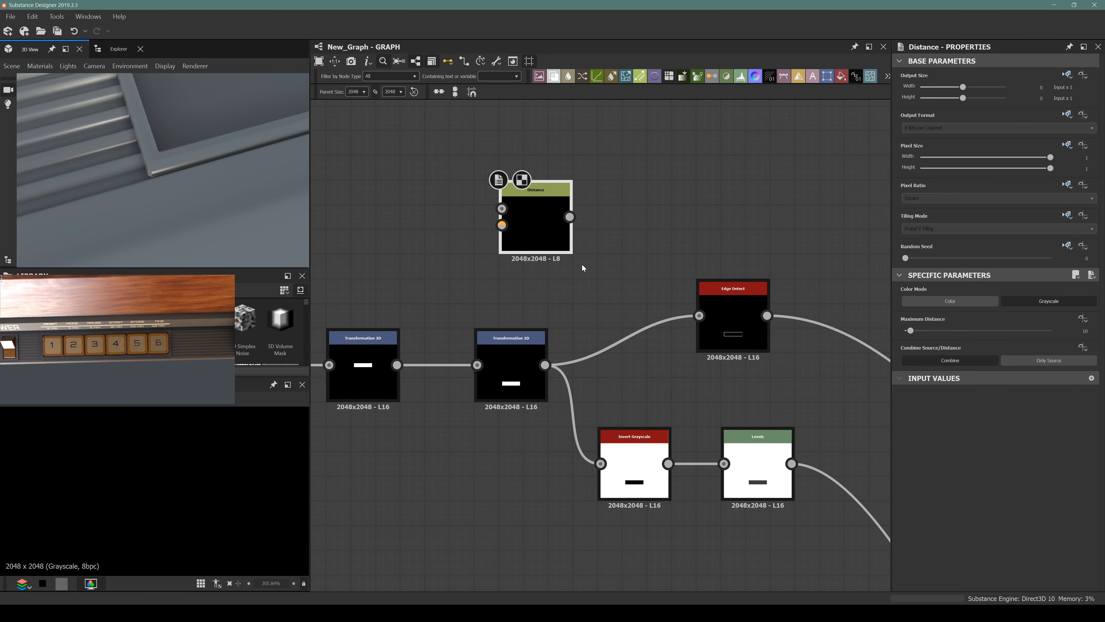
pyautogui.moveTo(529, 223); pyautogui.dragTo(578, 199)
pyautogui.moveTo(545, 365); pyautogui.dragTo(600, 172)
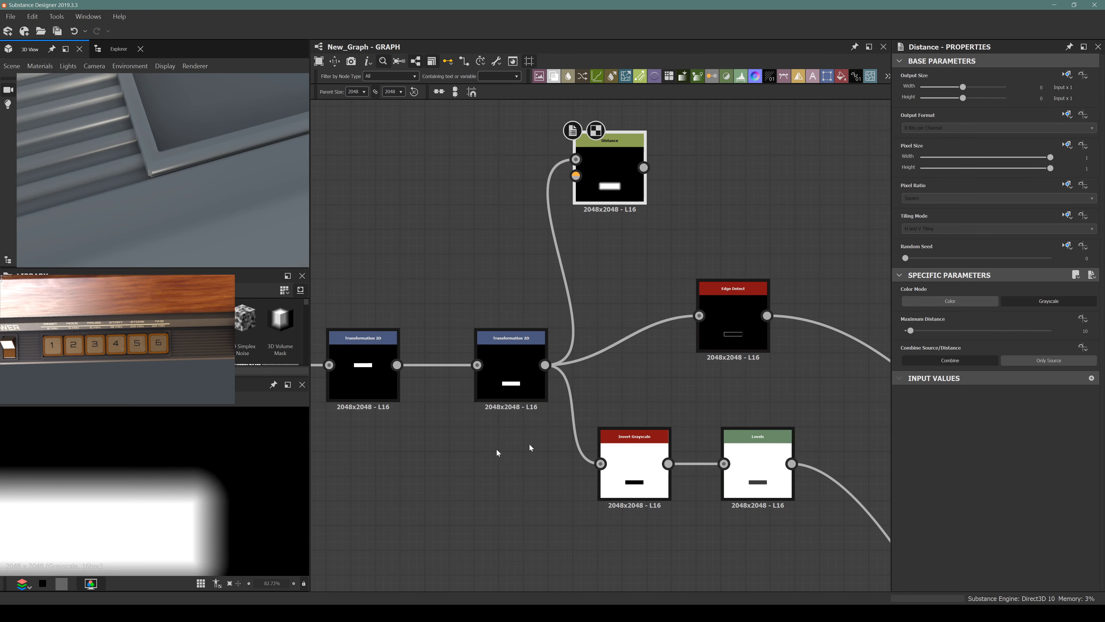
pyautogui.moveTo(911, 331); pyautogui.dragTo(908, 332)
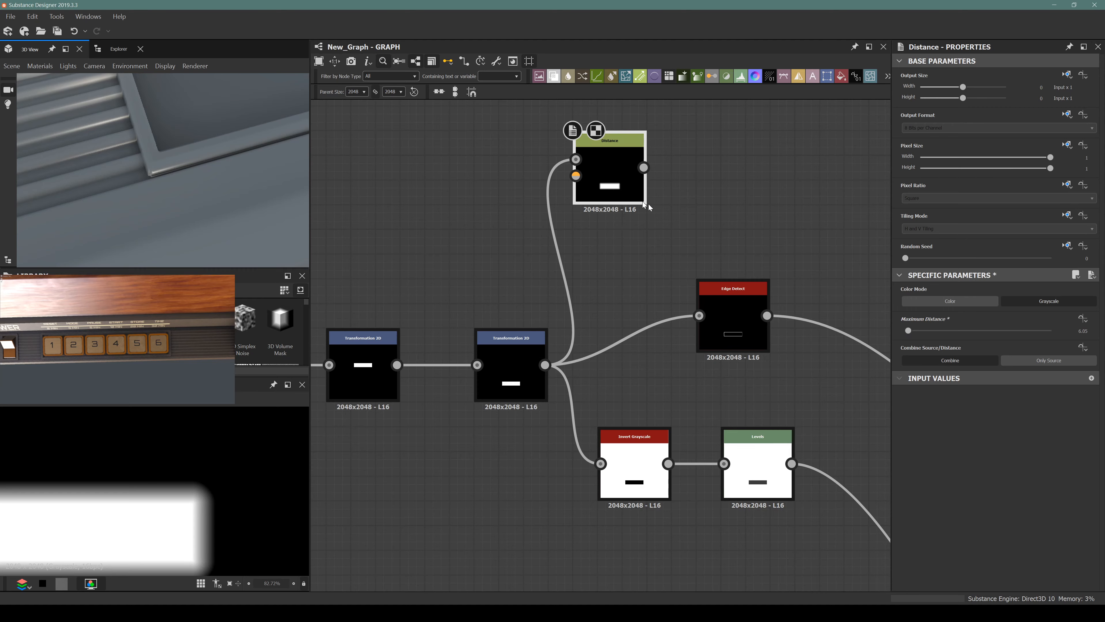
# Step: Insert a Levels node after the Distance and lower its input white level almost to black to harden the expanded shape
pyautogui.moveTo(649, 207); pyautogui.dragTo(486, 205, button='middle')
pyautogui.press('space')
pyautogui.write('levels')
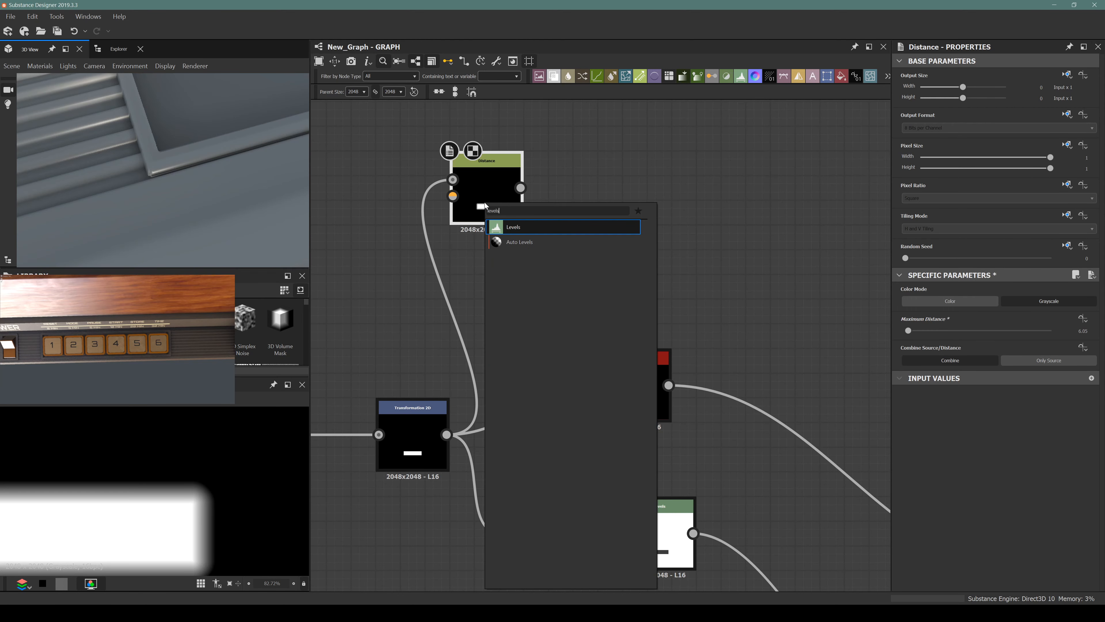
pyautogui.press('Return')
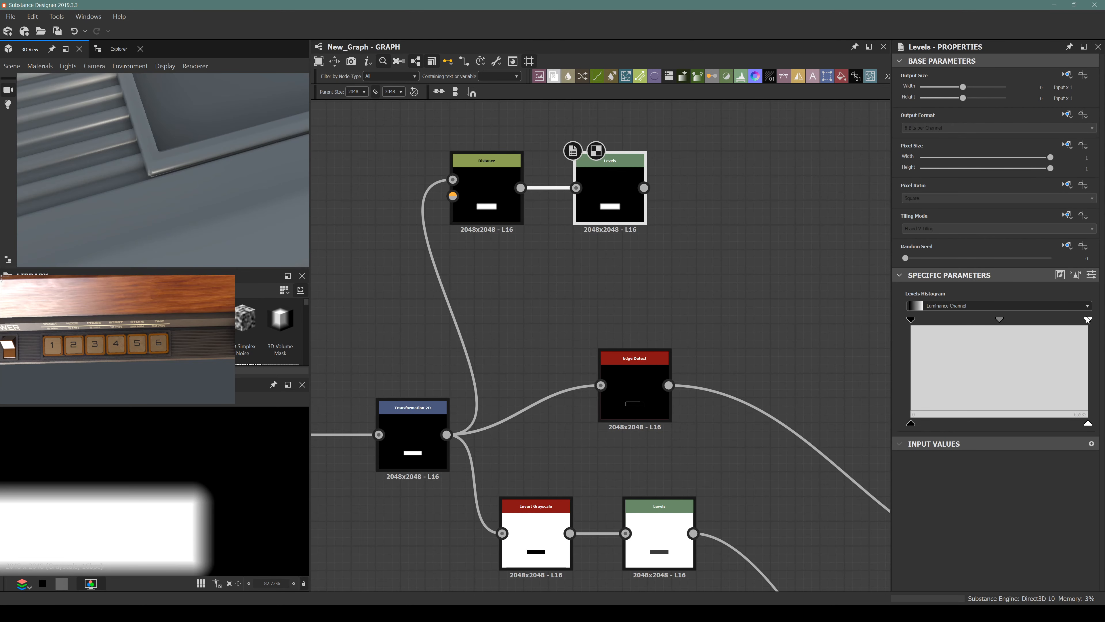
pyautogui.moveTo(1087, 320); pyautogui.dragTo(917, 329)
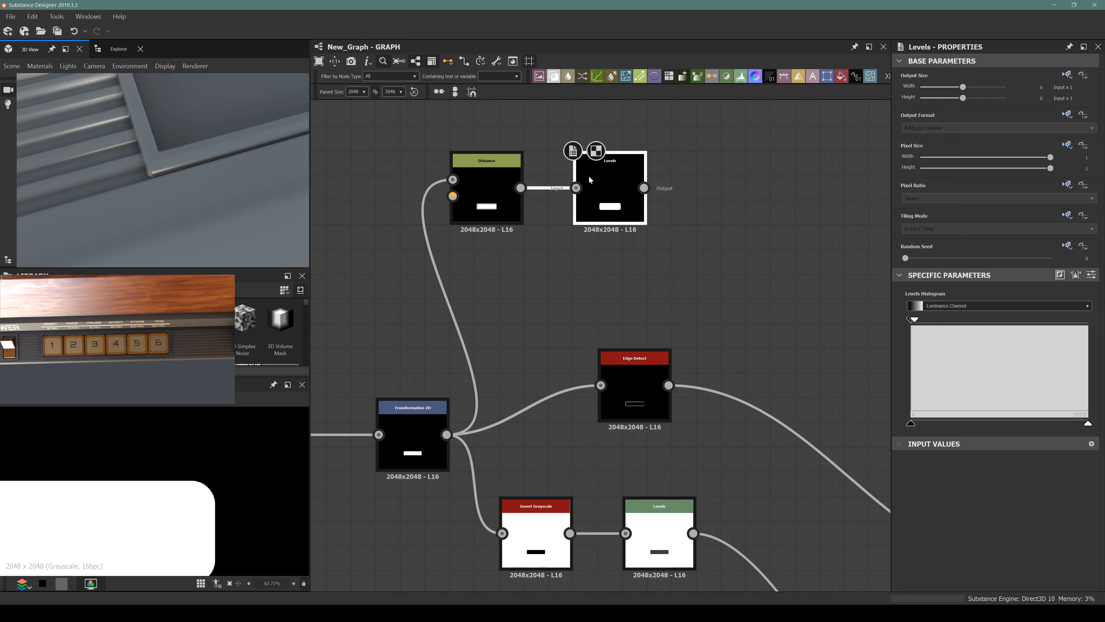
# Step: Blend the recess's last Transformation 2D over the new Levels in Subtract mode and check the resulting outline up close
pyautogui.press('space')
pyautogui.write('blend')
pyautogui.press('Return')
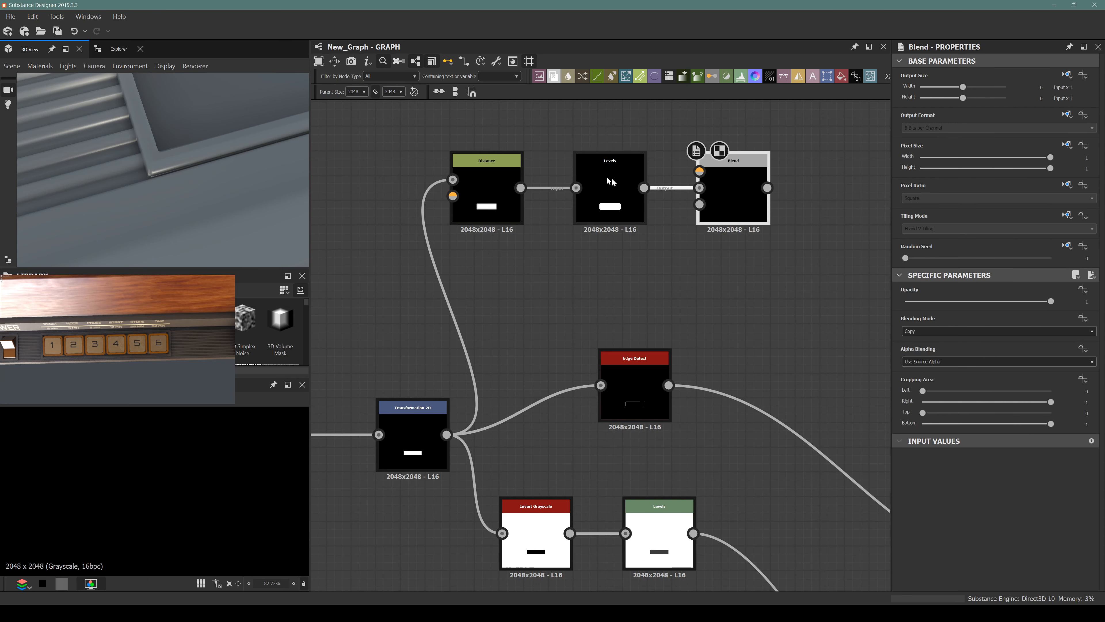
pyautogui.moveTo(446, 434); pyautogui.dragTo(699, 171)
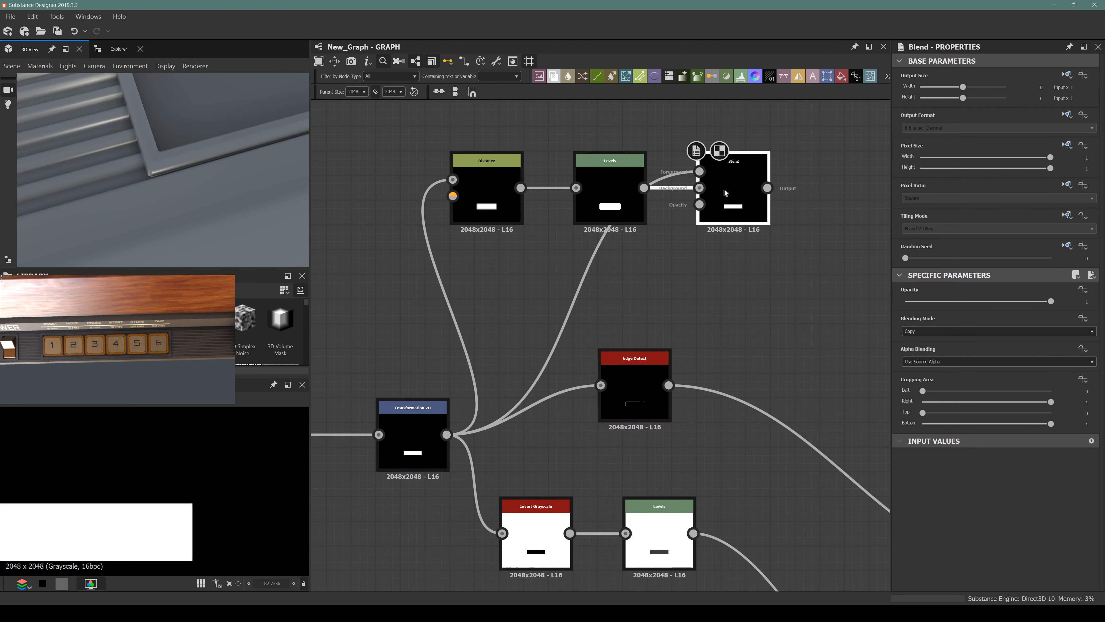
pyautogui.click(952, 332)
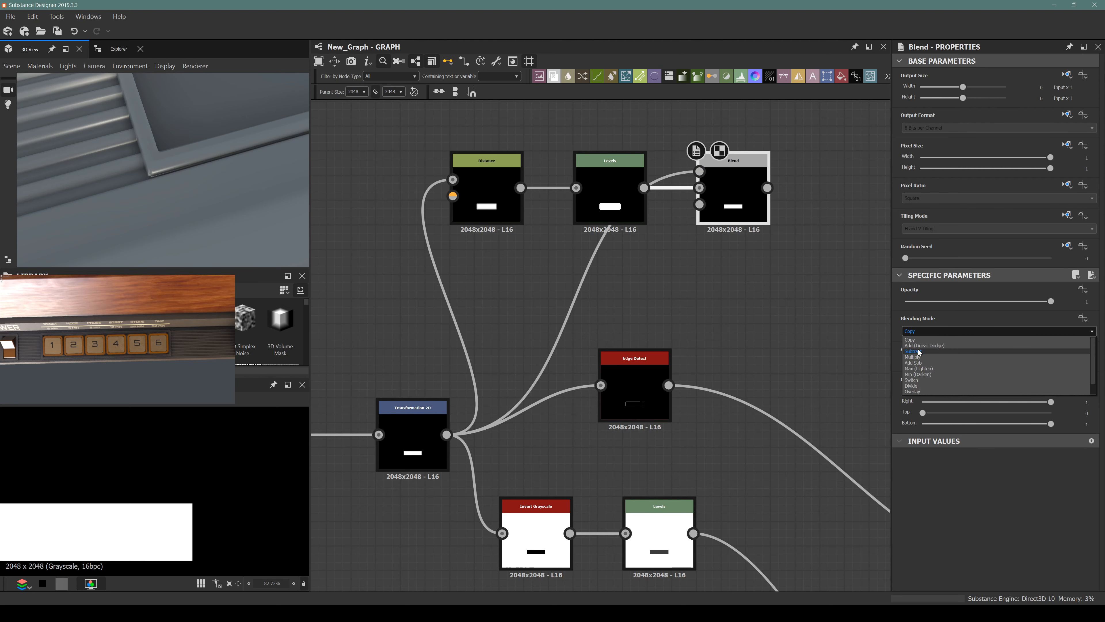
pyautogui.click(942, 365)
pyautogui.scroll(-3, 210, 435)
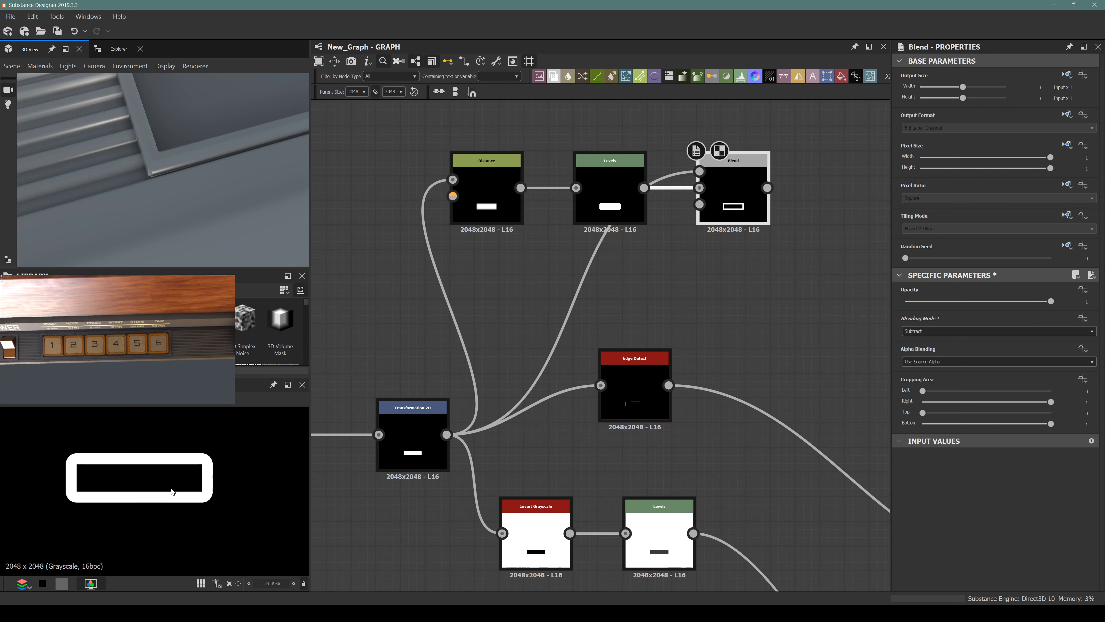
pyautogui.scroll(4, 227, 492)
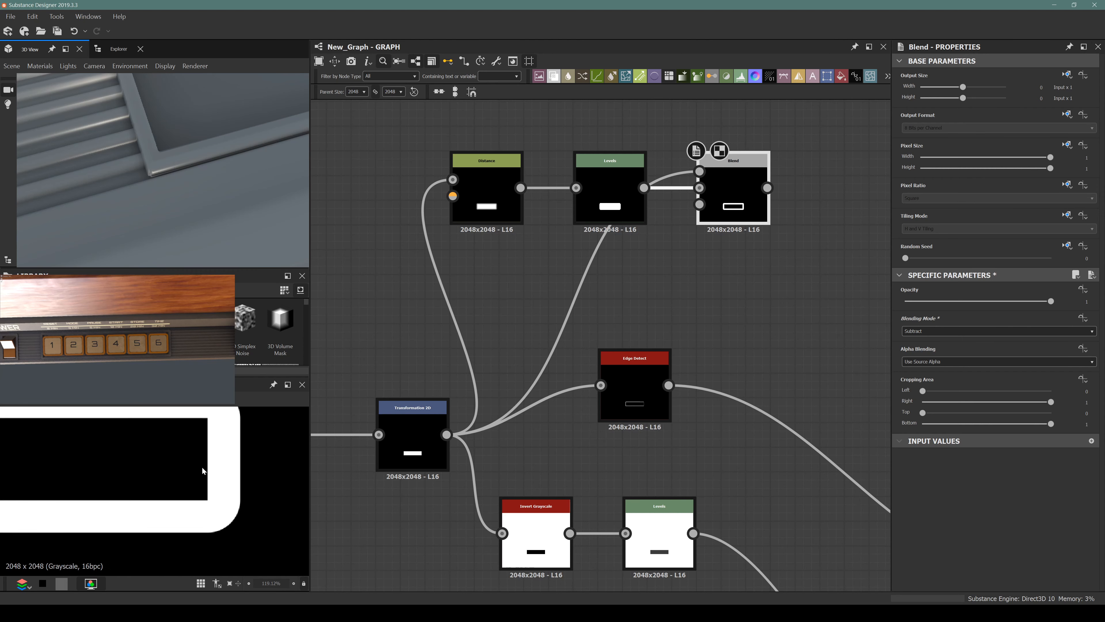
pyautogui.moveTo(186, 463); pyautogui.dragTo(170, 511, button='middle')
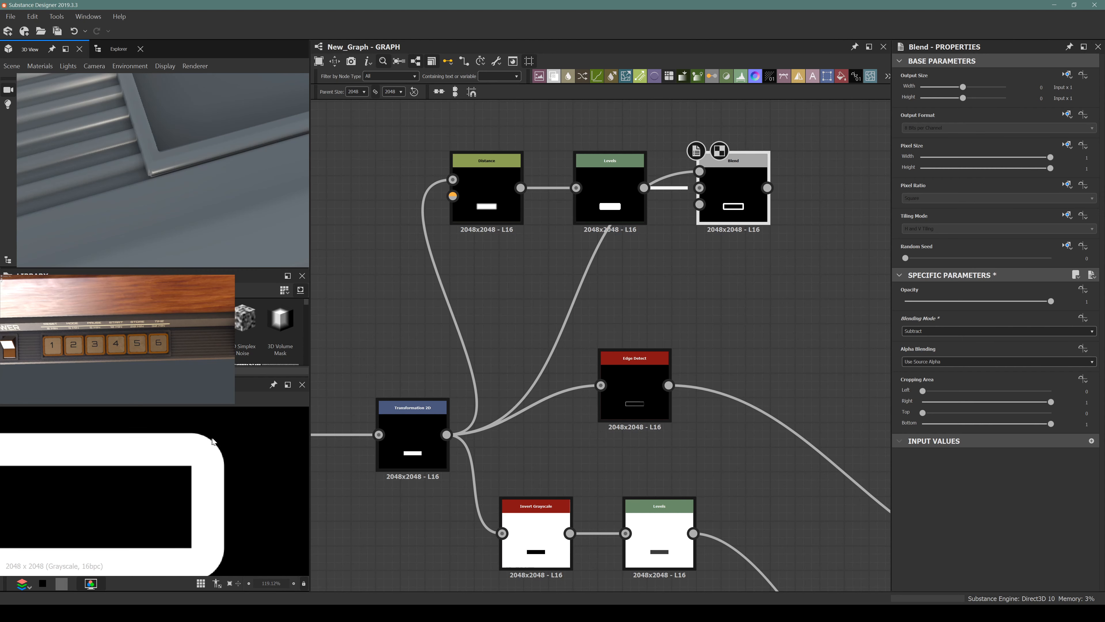
# Step: Try Maximum Distance values of 5, 1, 2 and 15 on the Distance node to vary the outline's thickness
pyautogui.click(487, 178)
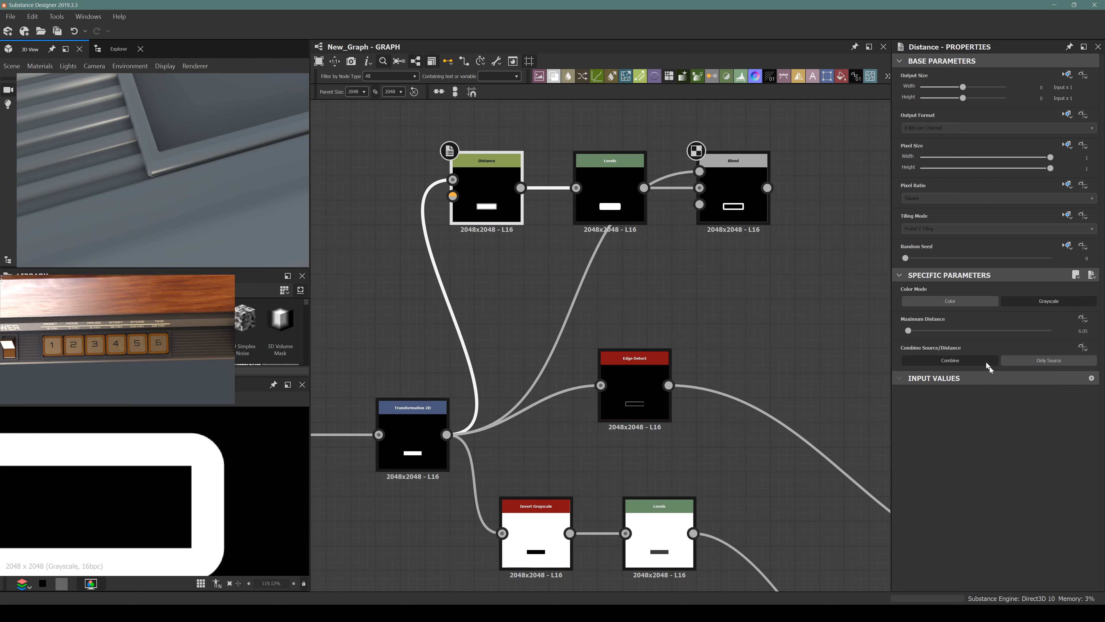
pyautogui.click(1075, 330)
pyautogui.write('5')
pyautogui.press('Return')
pyautogui.click(1075, 331)
pyautogui.write('1')
pyautogui.press('Return')
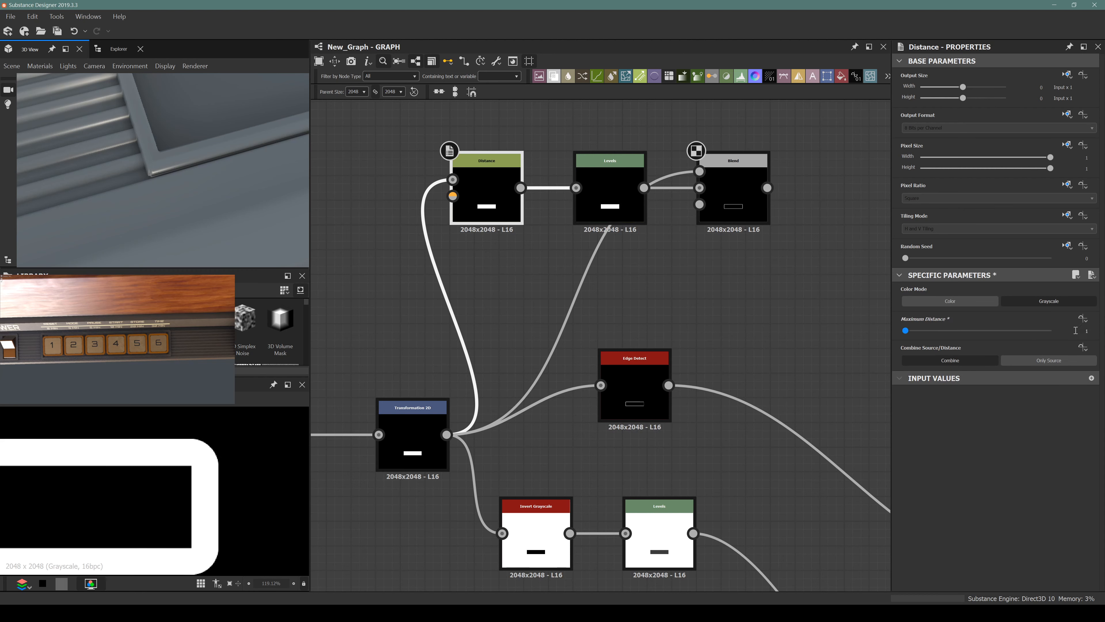
pyautogui.click(1075, 330)
pyautogui.write('2')
pyautogui.press('Return')
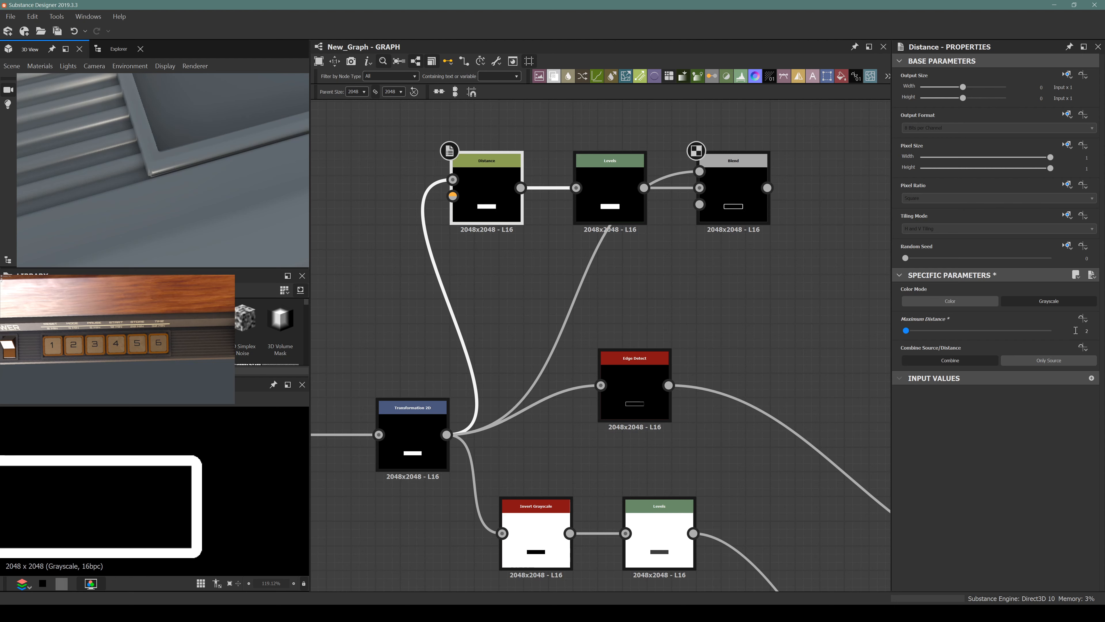
pyautogui.click(1075, 331)
pyautogui.write('15')
pyautogui.press('Return')
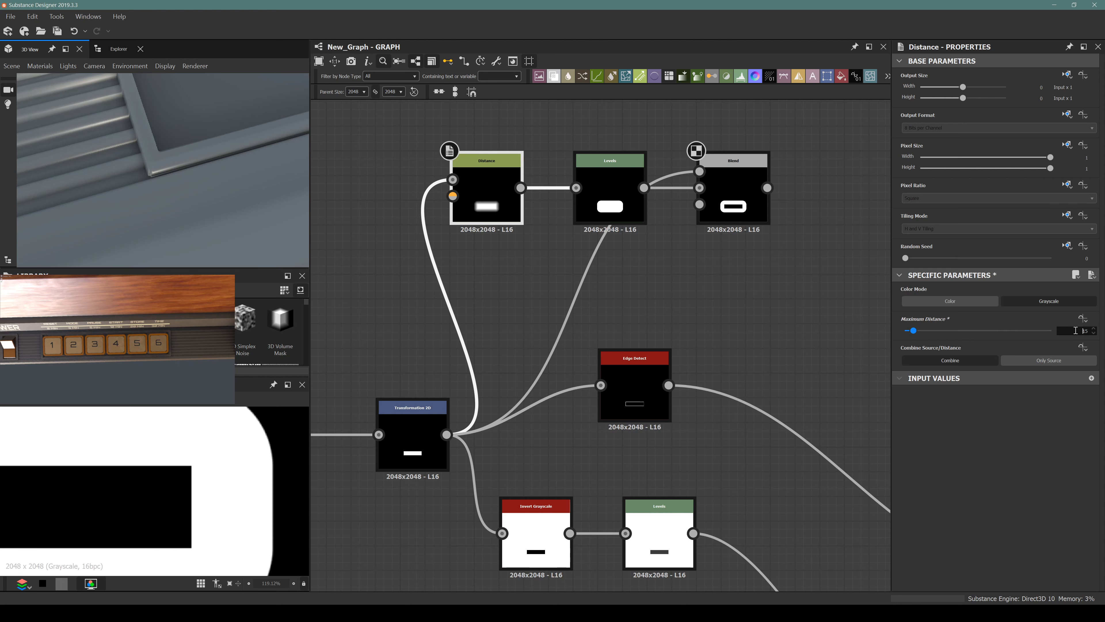
# Step: Compare the Subtract Blend and Distance previews with the Edge Detect outline and set the Distance's Maximum Distance to 1.3
pyautogui.click(639, 394)
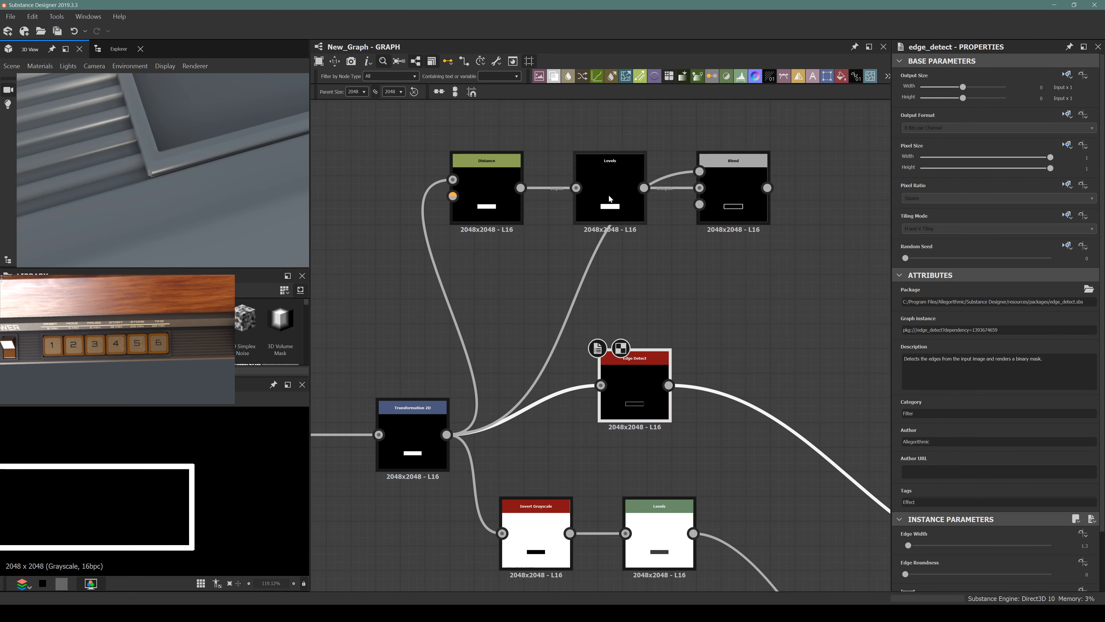
pyautogui.click(727, 203)
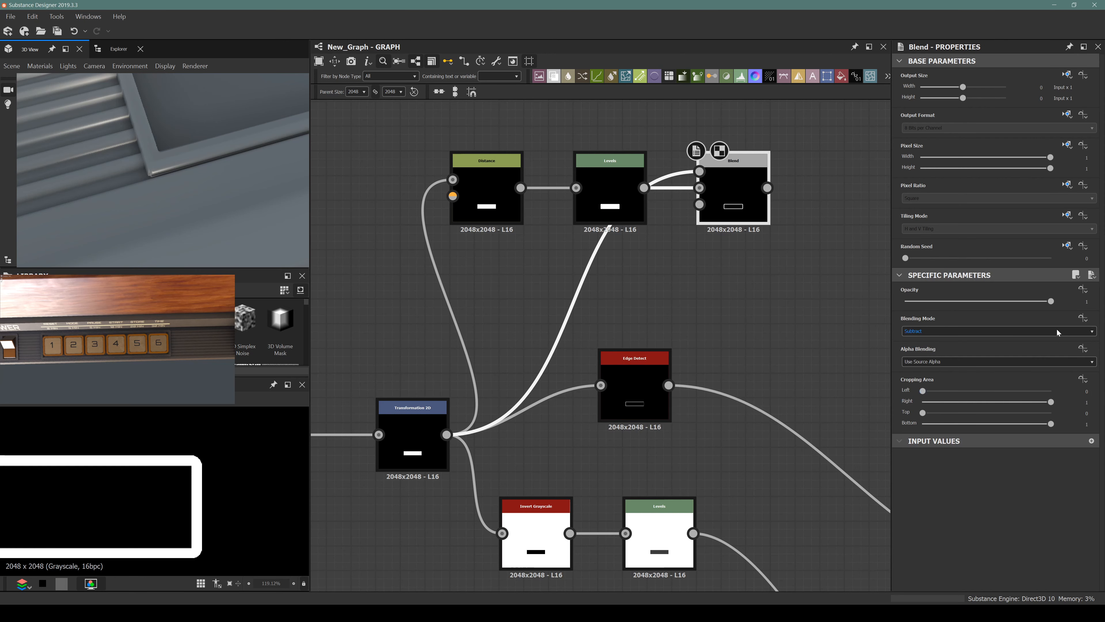
pyautogui.doubleClick(484, 196)
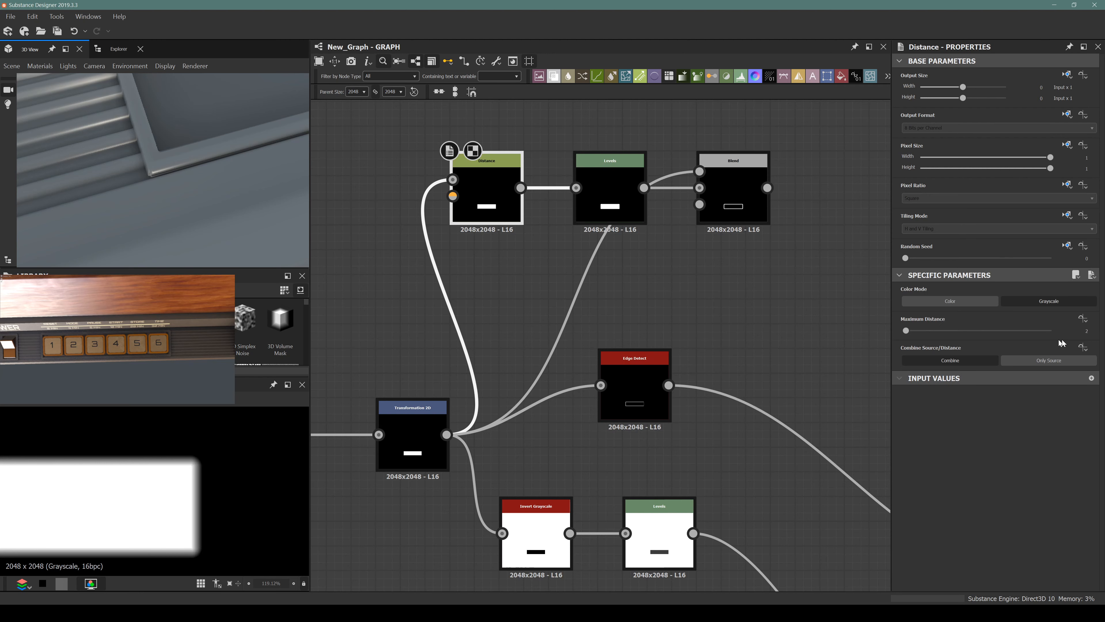
pyautogui.doubleClick(639, 405)
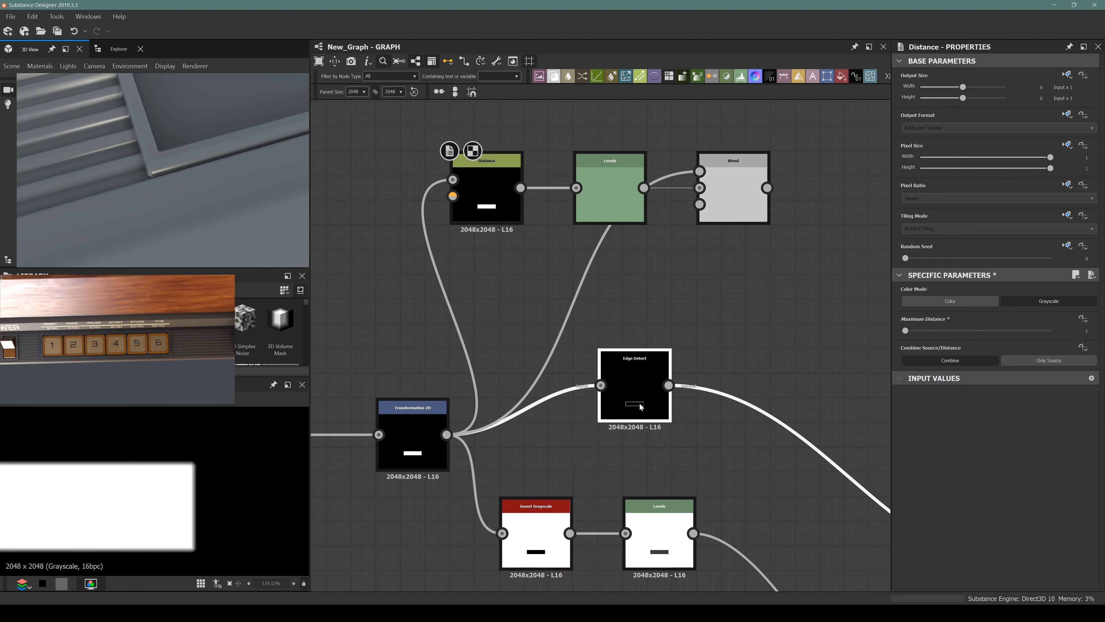
pyautogui.doubleClick(501, 201)
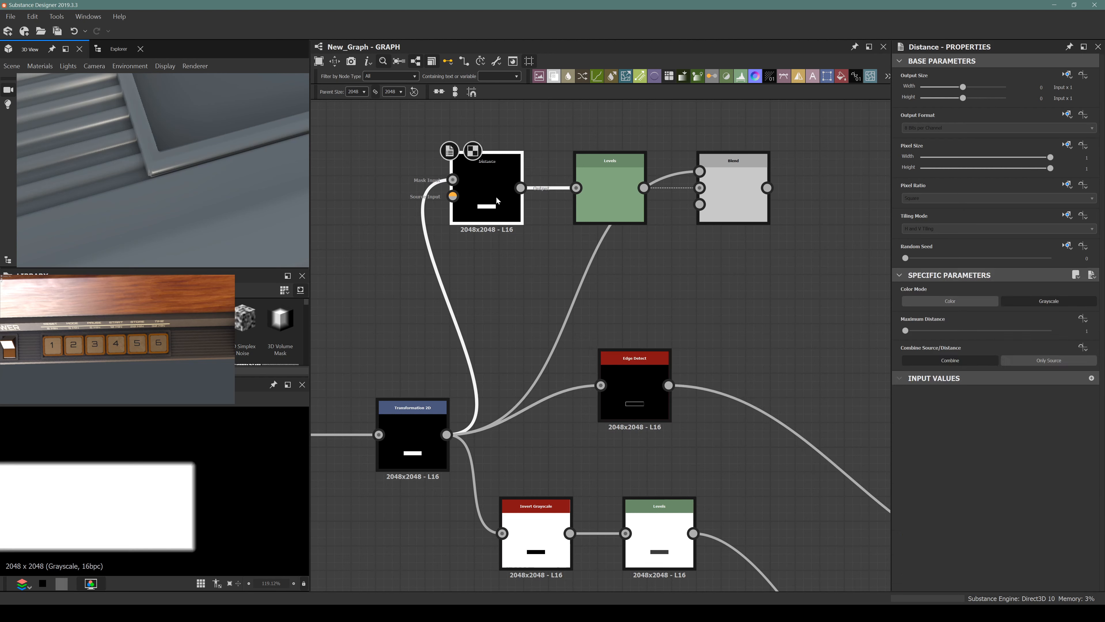
pyautogui.click(1073, 333)
pyautogui.write('1.3')
pyautogui.press('Return')
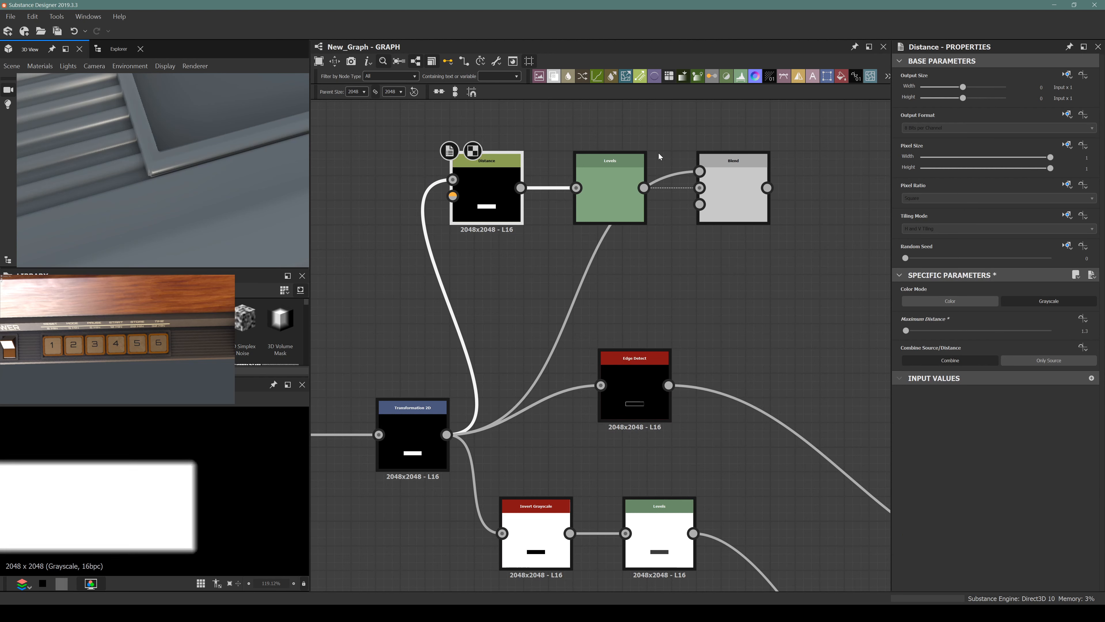
# Step: Compare the Subtract Blend outline with the Edge Detect one, and move Edge Detect's outgoing connection to the Blend's output
pyautogui.doubleClick(609, 192)
pyautogui.click(729, 186)
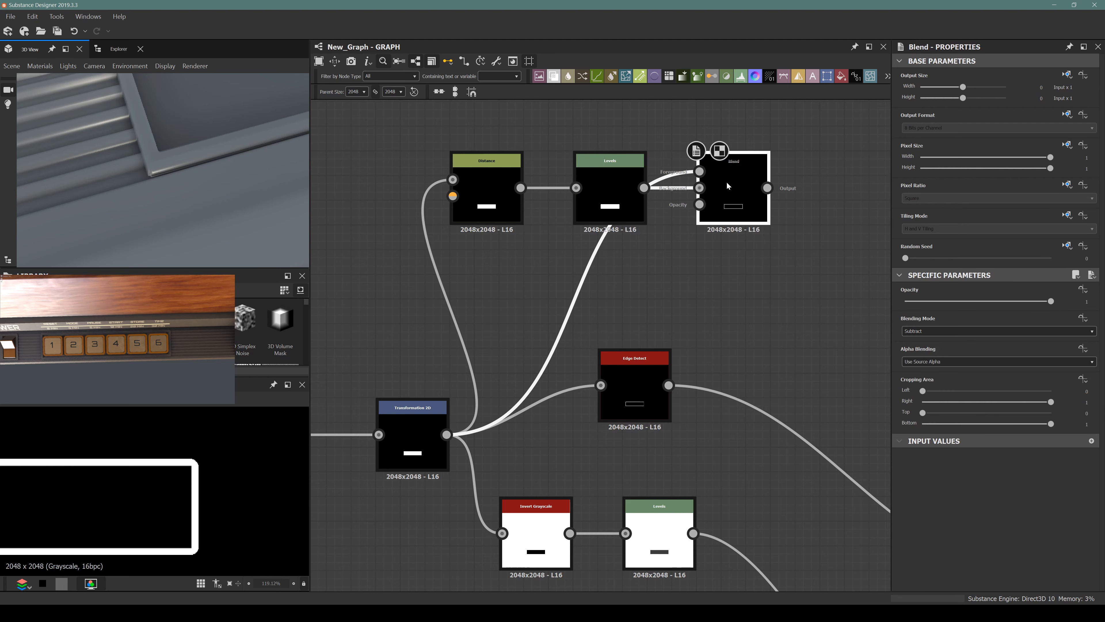
pyautogui.click(641, 401)
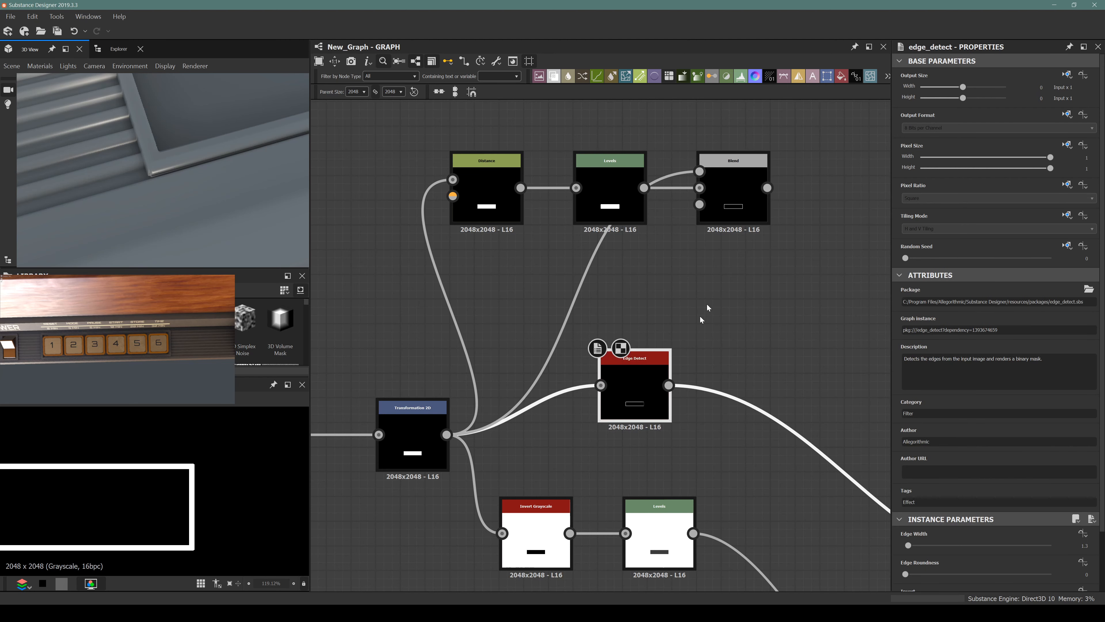
pyautogui.click(733, 192)
pyautogui.moveTo(708, 269); pyautogui.dragTo(628, 260, button='middle')
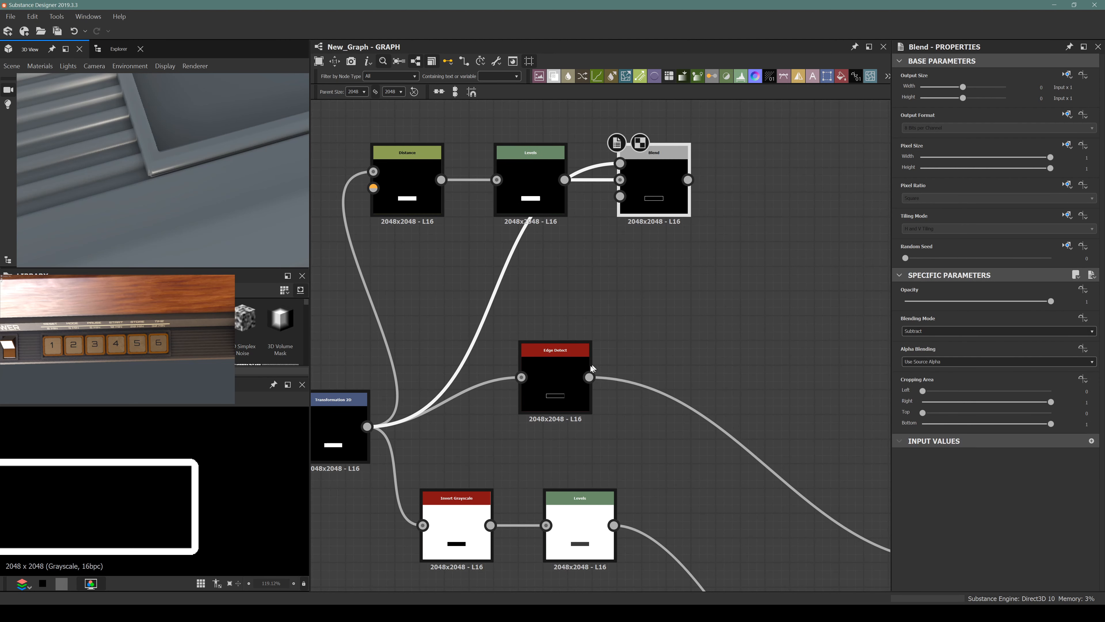
pyautogui.keyDown('shift'); pyautogui.moveTo(589, 377); pyautogui.dragTo(677, 204); pyautogui.keyUp('shift')
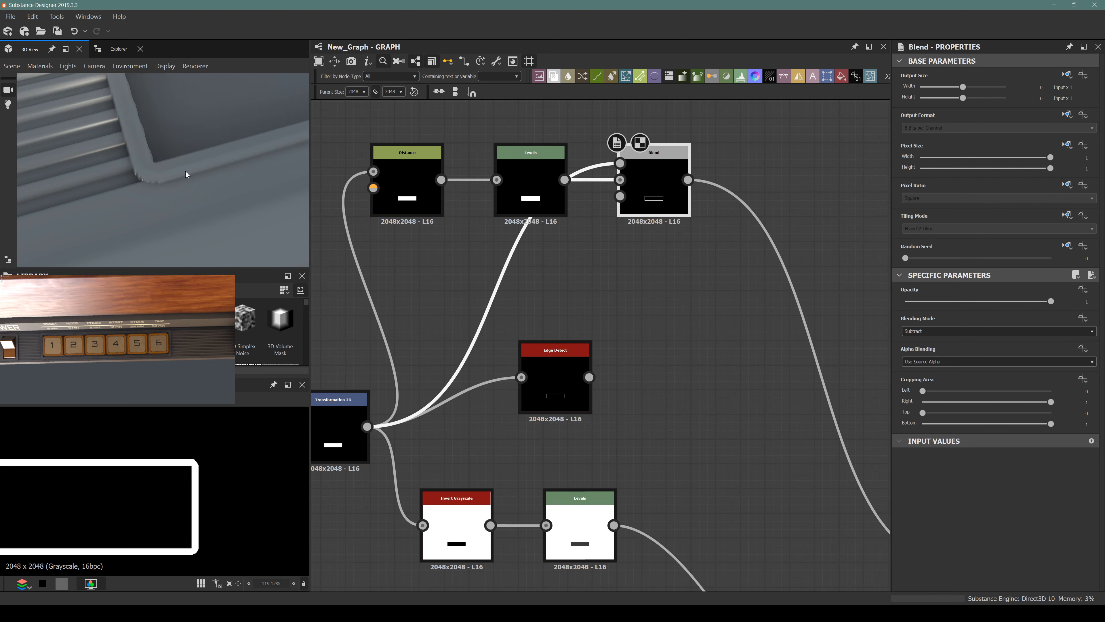
pyautogui.moveTo(185, 173); pyautogui.dragTo(168, 193)
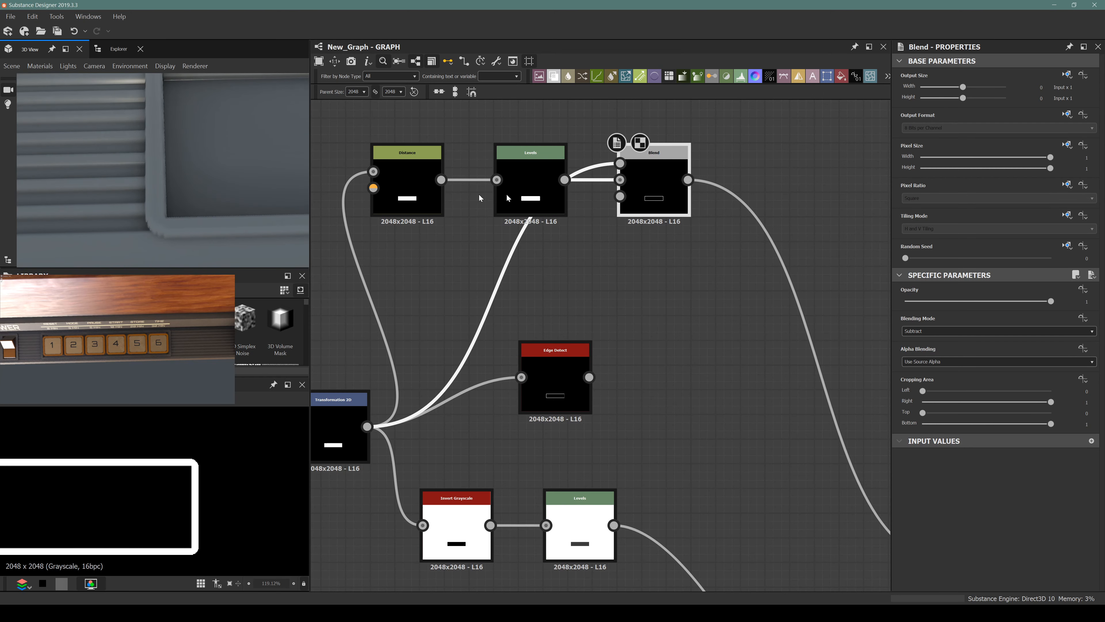
# Step: Insert a Blur HQ Grayscale node after the Subtract Blend, with Intensity 0.1 and Quality 1, and inspect the border in 3D
pyautogui.rightClick(658, 201)
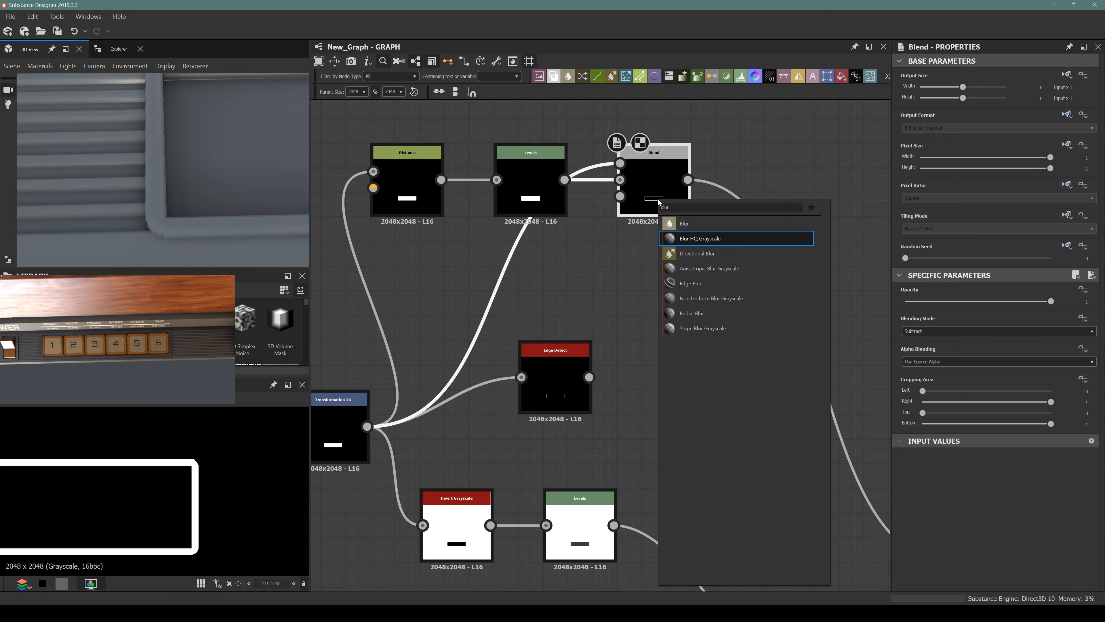
pyautogui.click(695, 191)
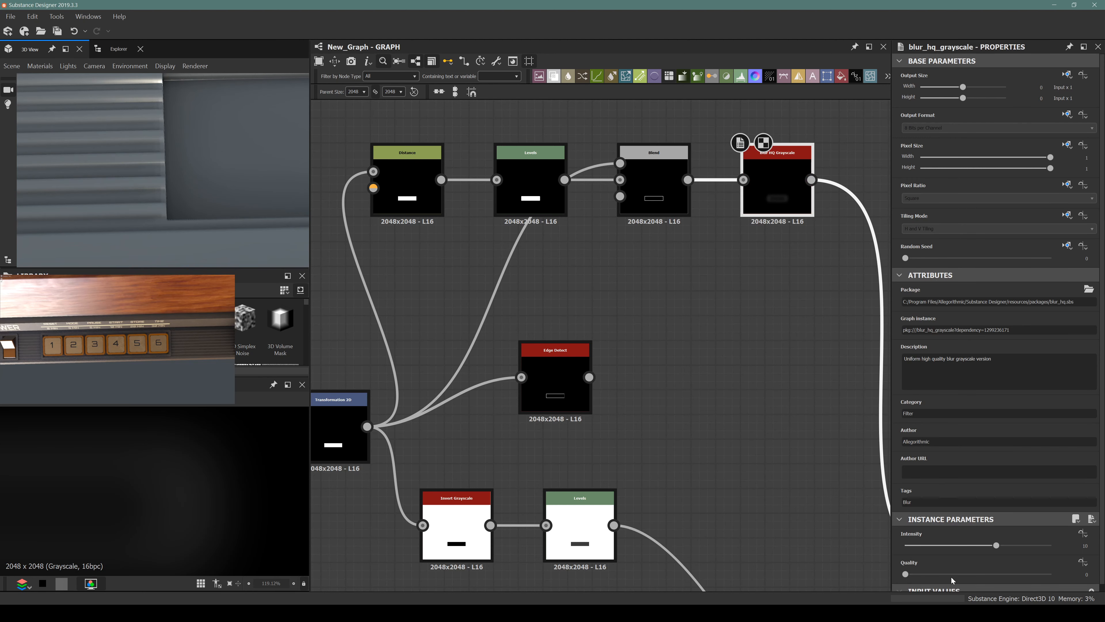
pyautogui.moveTo(923, 546); pyautogui.dragTo(899, 554)
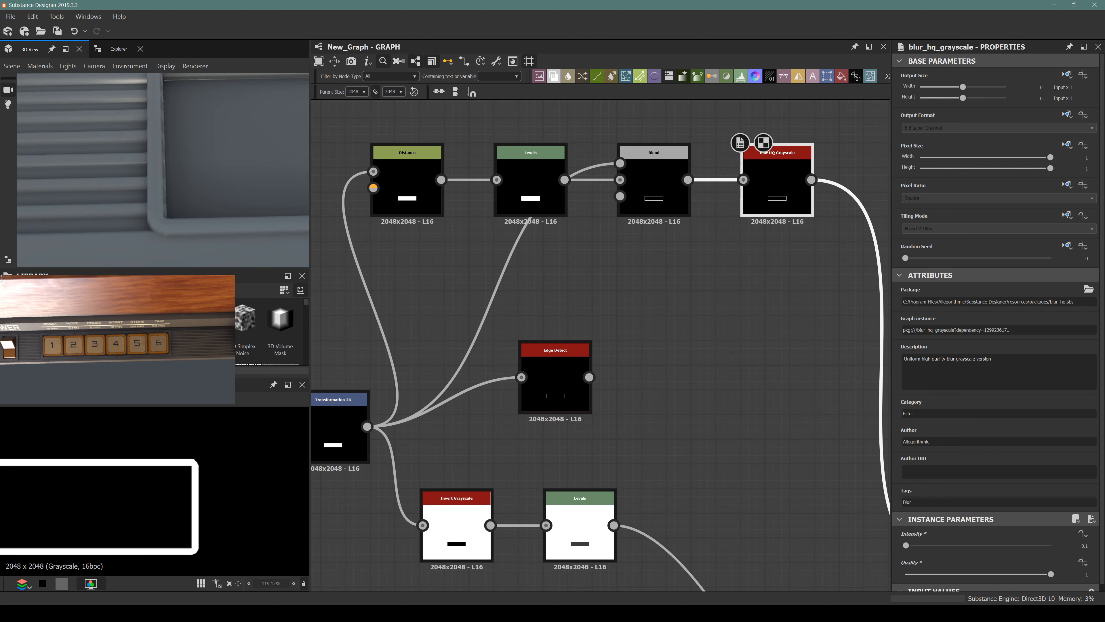
pyautogui.scroll(-5, 155, 174)
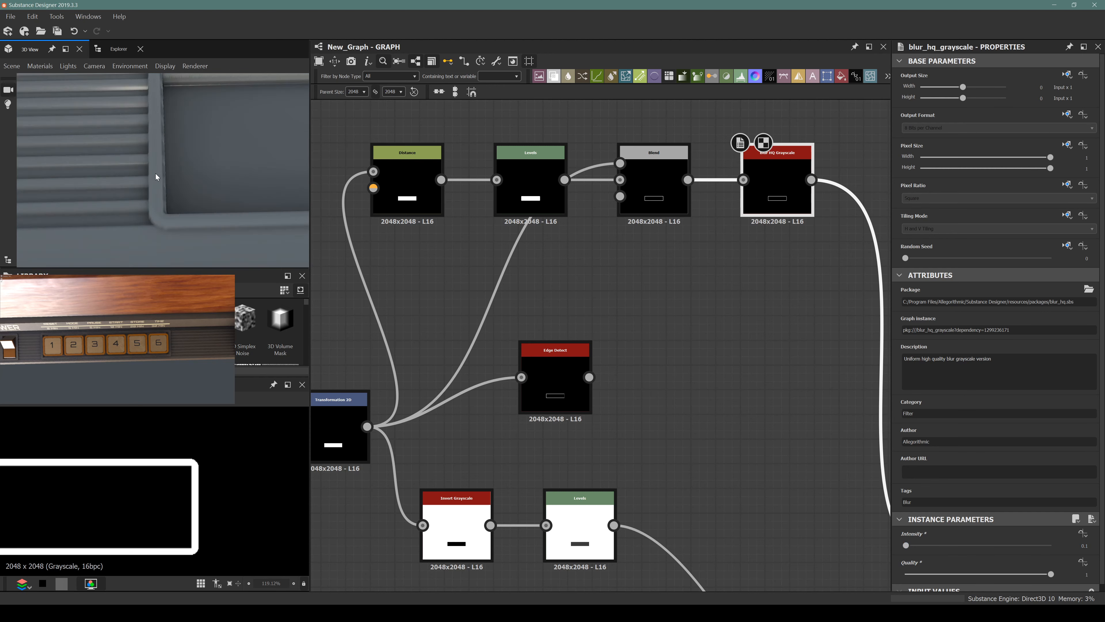
pyautogui.keyDown('alt'); pyautogui.moveTo(142, 190); pyautogui.dragTo(115, 142); pyautogui.keyUp('alt')
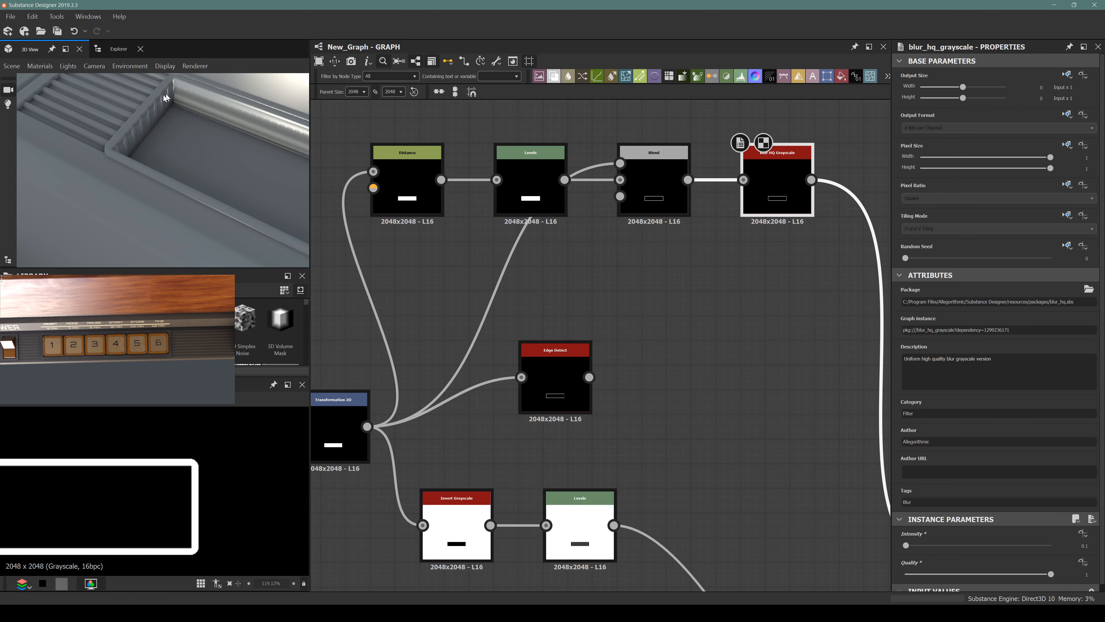
# Step: Spread out the Distance, Levels, Blend and Blur HQ Grayscale nodes above the recess's Transformation 2D, and compare the Transformation and Blend previews
pyautogui.moveTo(531, 277); pyautogui.dragTo(577, 330, button='middle')
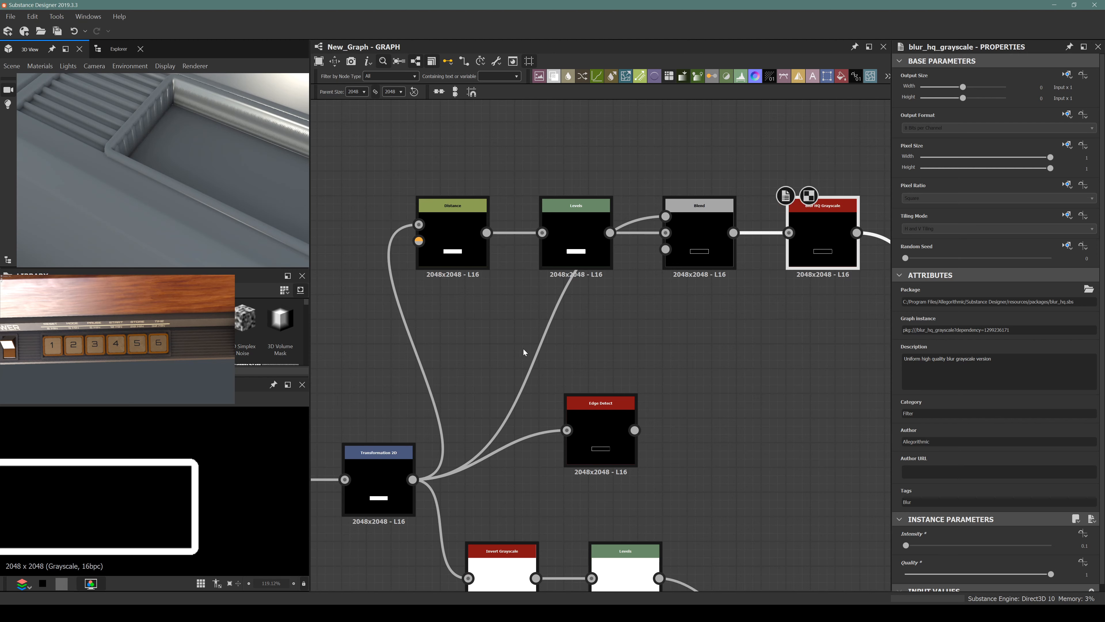
pyautogui.moveTo(577, 261); pyautogui.dragTo(552, 187)
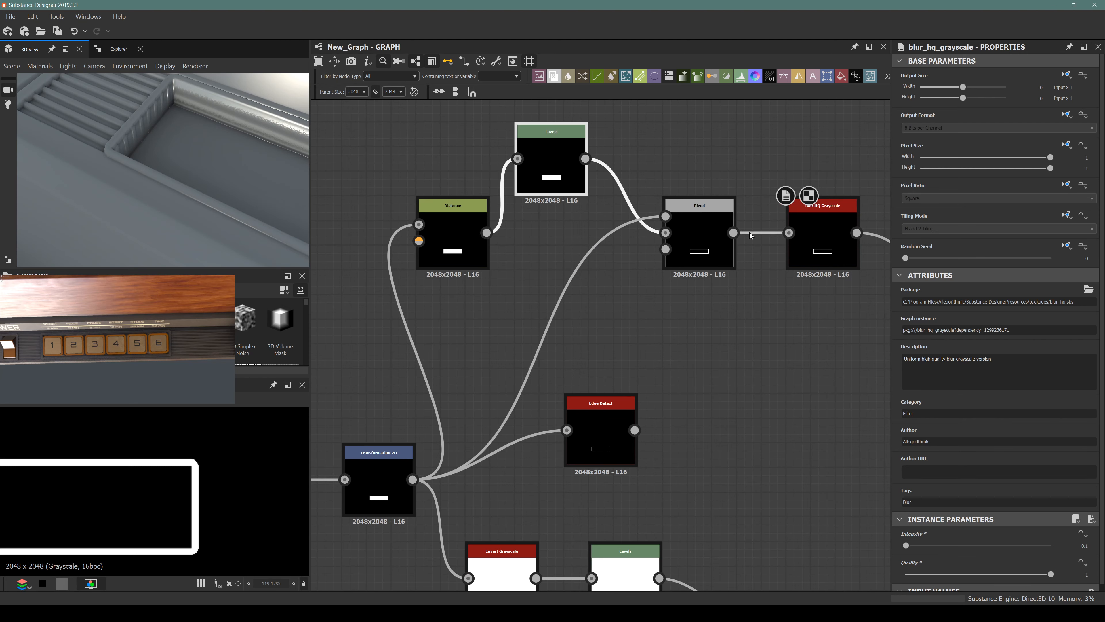
pyautogui.moveTo(706, 248); pyautogui.dragTo(683, 176)
pyautogui.moveTo(823, 244); pyautogui.dragTo(823, 169)
pyautogui.moveTo(682, 174); pyautogui.dragTo(681, 198)
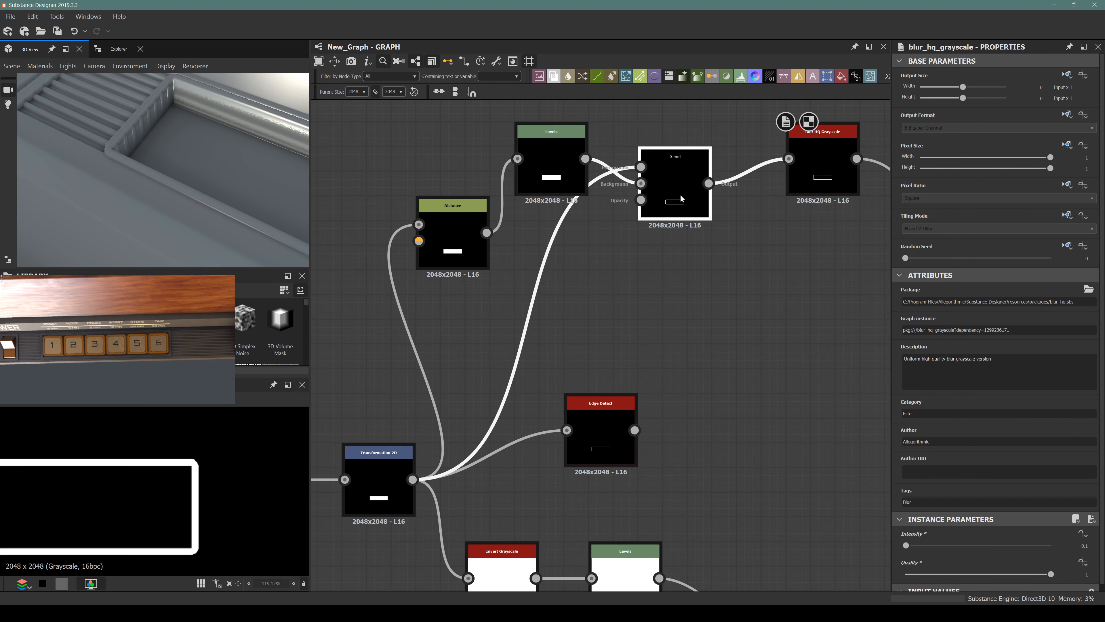
pyautogui.doubleClick(378, 479)
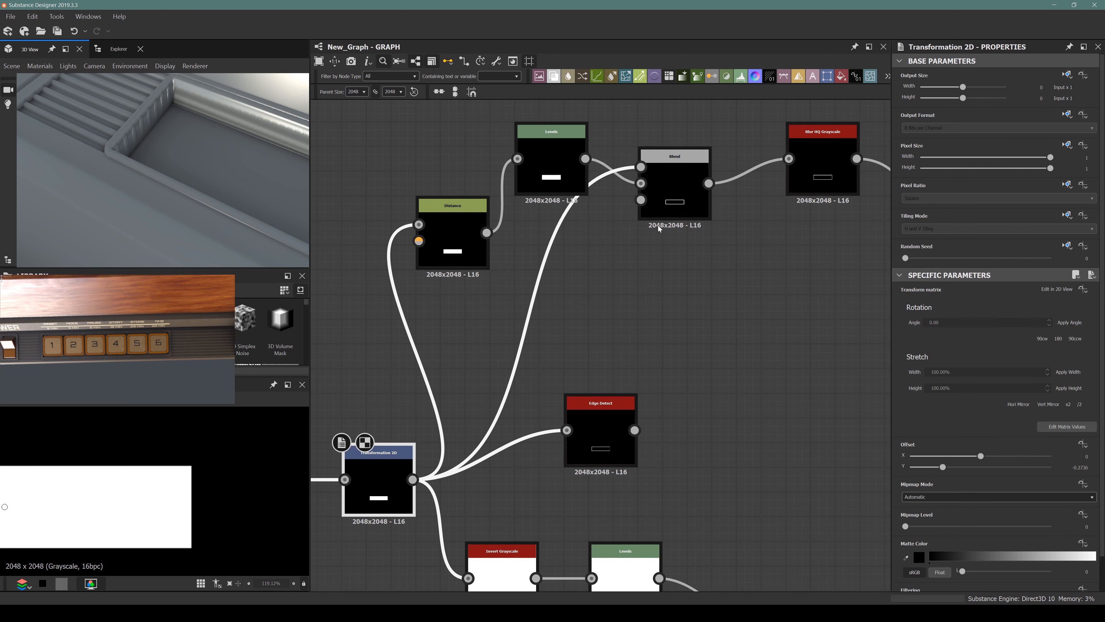
pyautogui.doubleClick(669, 200)
pyautogui.scroll(-5, 661, 309)
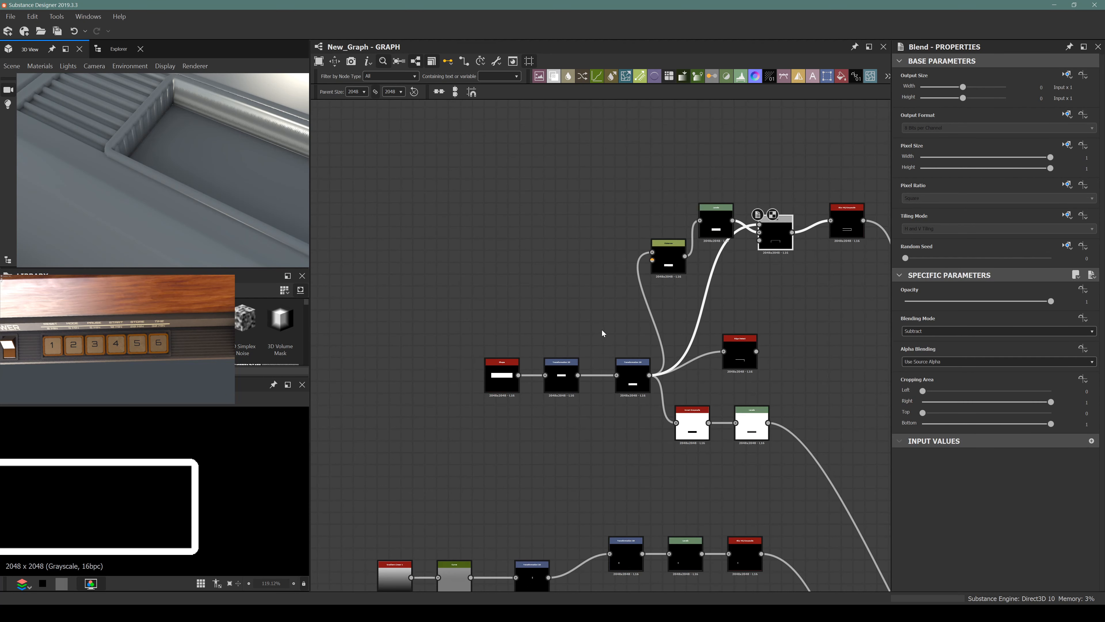
pyautogui.moveTo(574, 298); pyautogui.dragTo(539, 252)
pyautogui.moveTo(619, 261); pyautogui.dragTo(608, 224)
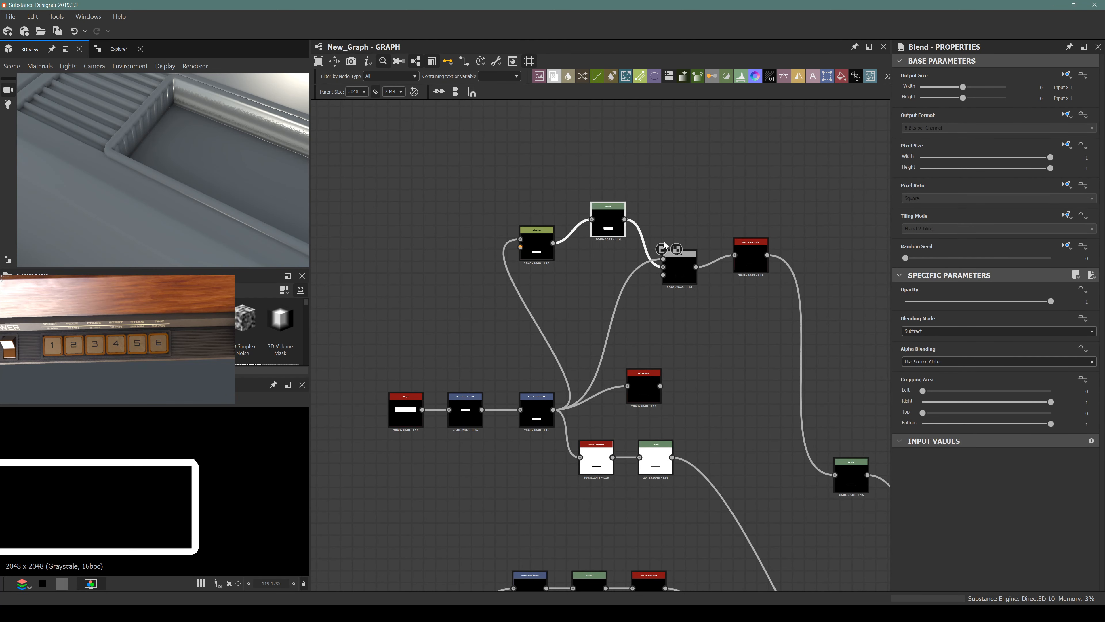
pyautogui.scroll(4, 608, 293)
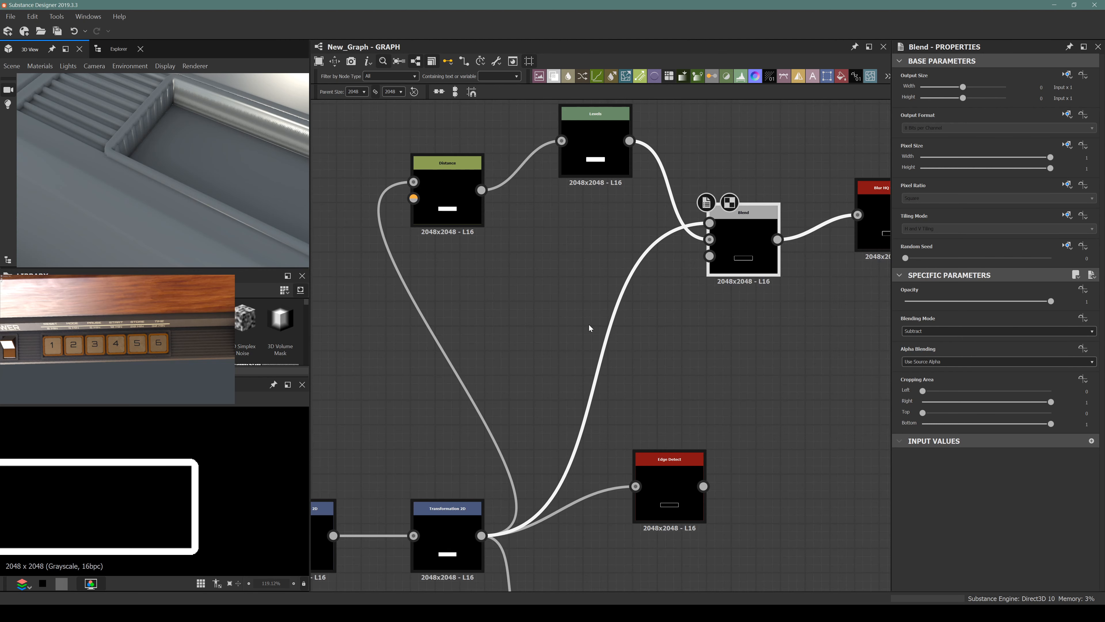
# Step: Insert a second Distance node between Transformation 2D and the Blend's foreground, with Maximum Distance 0.2
pyautogui.moveTo(611, 378); pyautogui.dragTo(592, 367)
pyautogui.press('space')
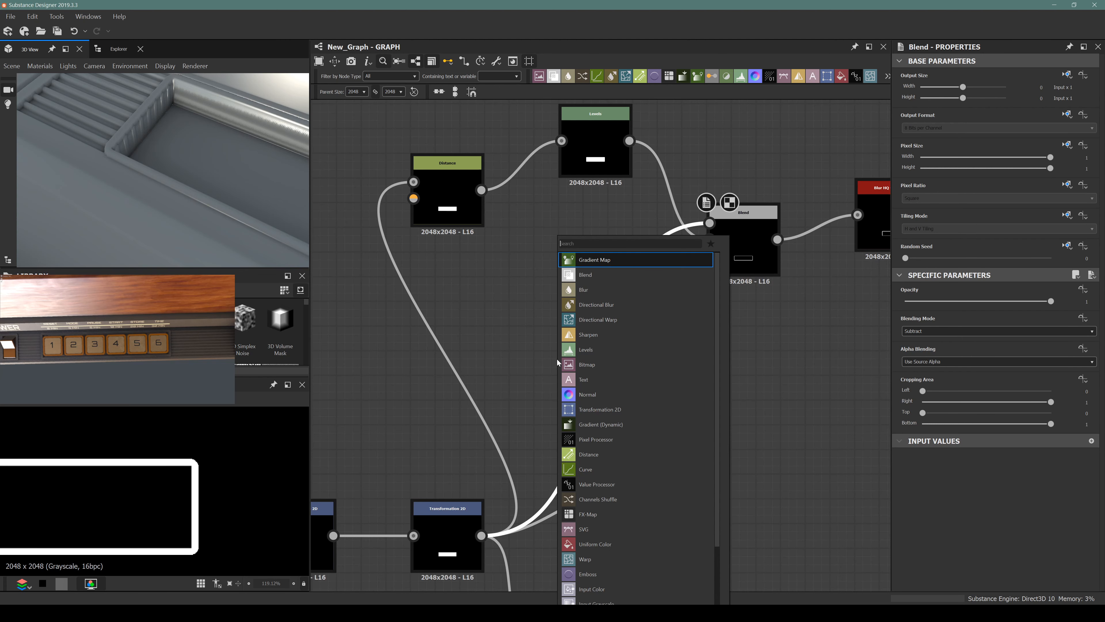
pyautogui.write('distan')
pyautogui.press('Return')
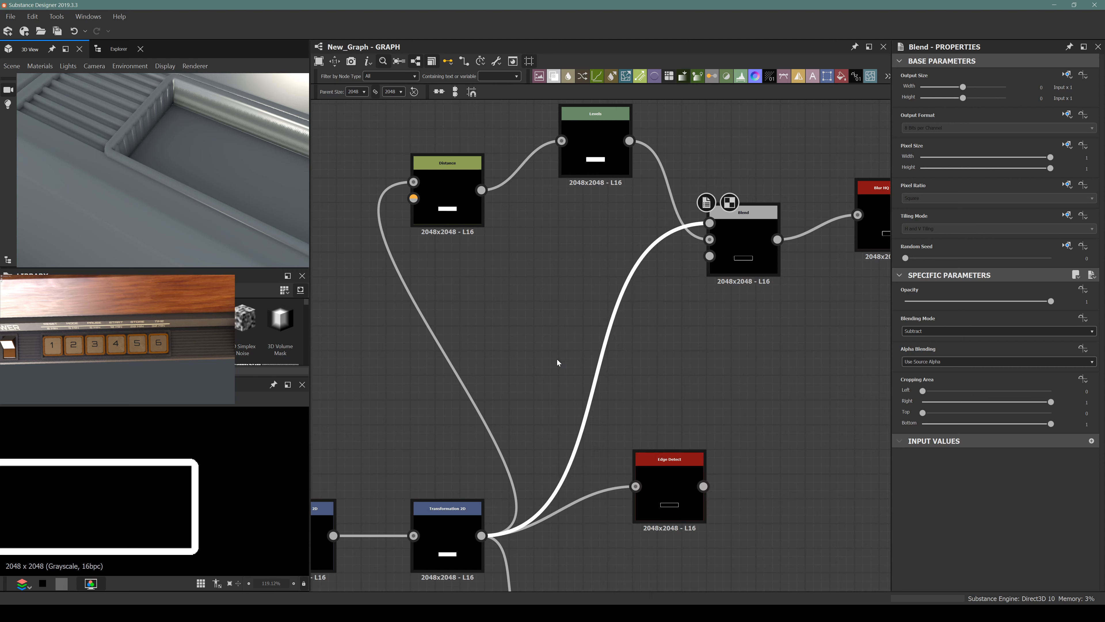
pyautogui.click(576, 335)
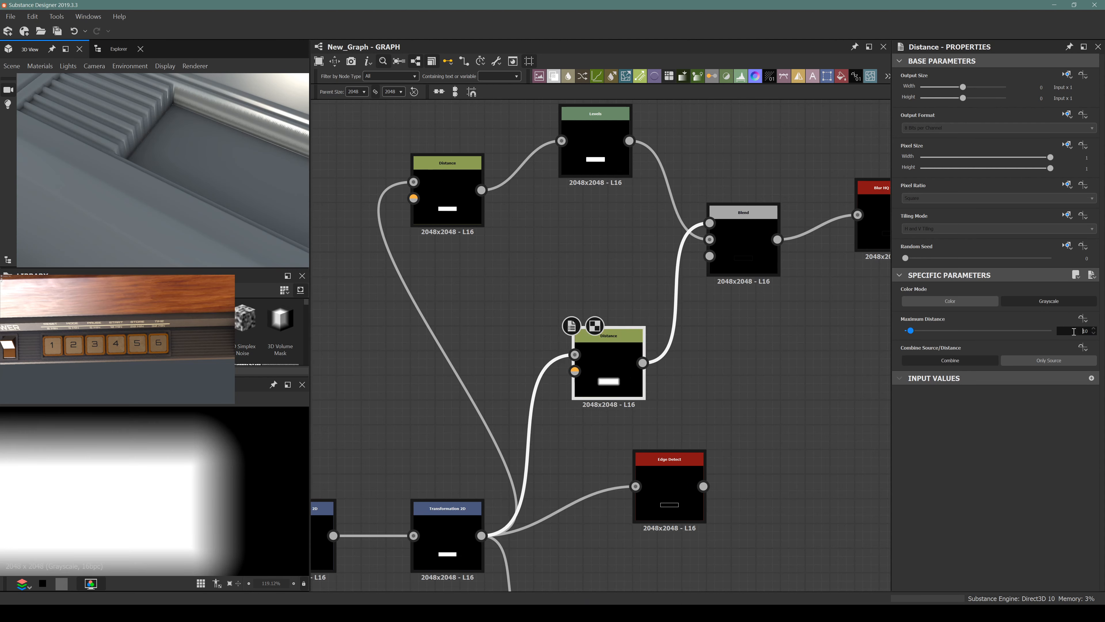
pyautogui.press('Return')
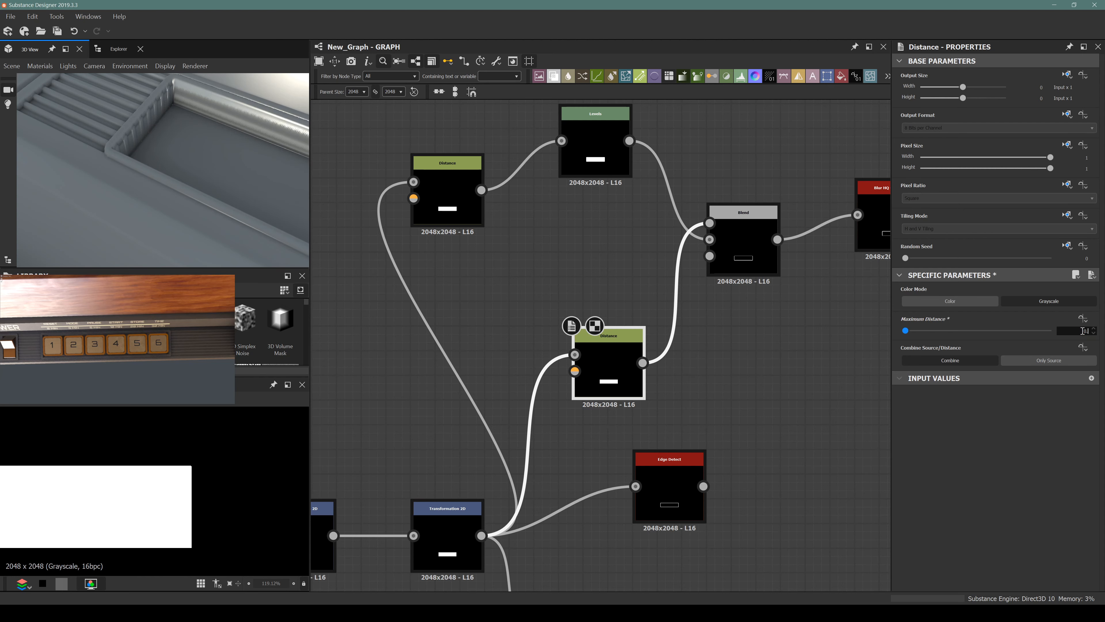
pyautogui.write('.2')
pyautogui.press('Return')
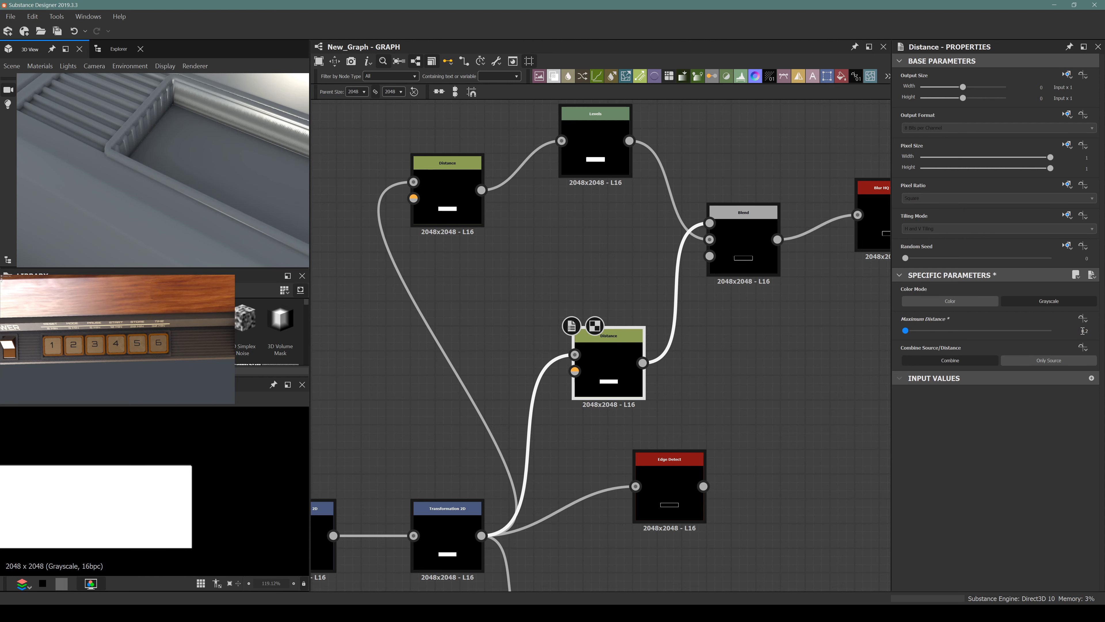
# Step: Examine the Subtract Blend's outline and the second Distance node's output up close
pyautogui.moveTo(654, 275); pyautogui.dragTo(550, 284, button='middle')
pyautogui.scroll(4, 604, 273)
pyautogui.doubleClick(670, 262)
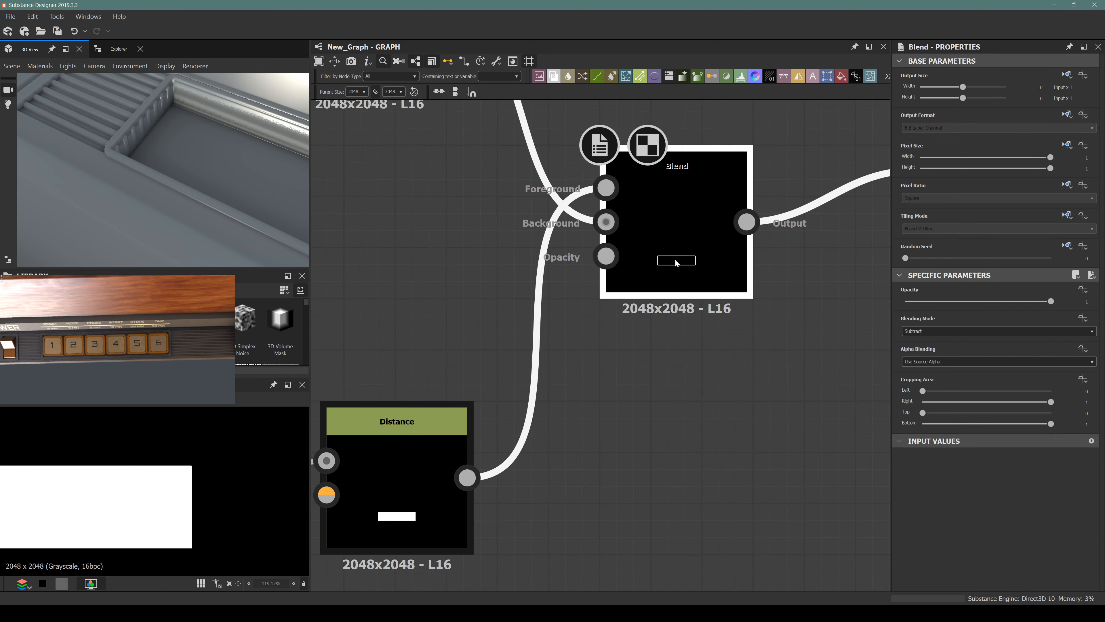
pyautogui.moveTo(669, 264); pyautogui.dragTo(502, 293, button='middle')
pyautogui.click(789, 221)
pyautogui.moveTo(619, 303); pyautogui.dragTo(779, 291, button='middle')
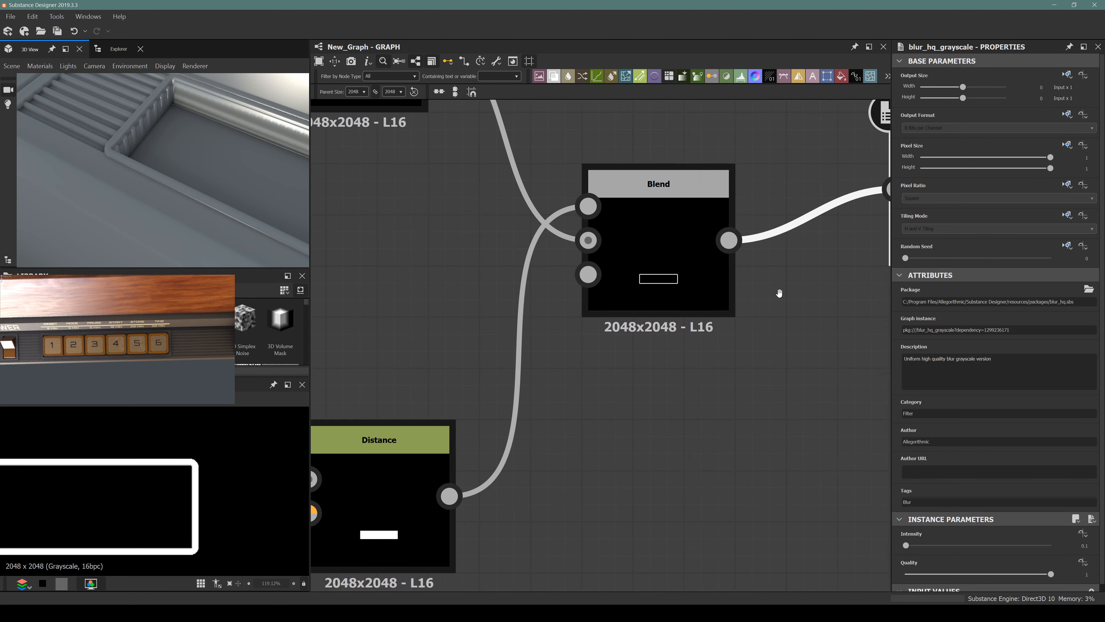
pyautogui.scroll(-4, 740, 309)
pyautogui.scroll(2, 590, 390)
pyautogui.doubleClick(588, 383)
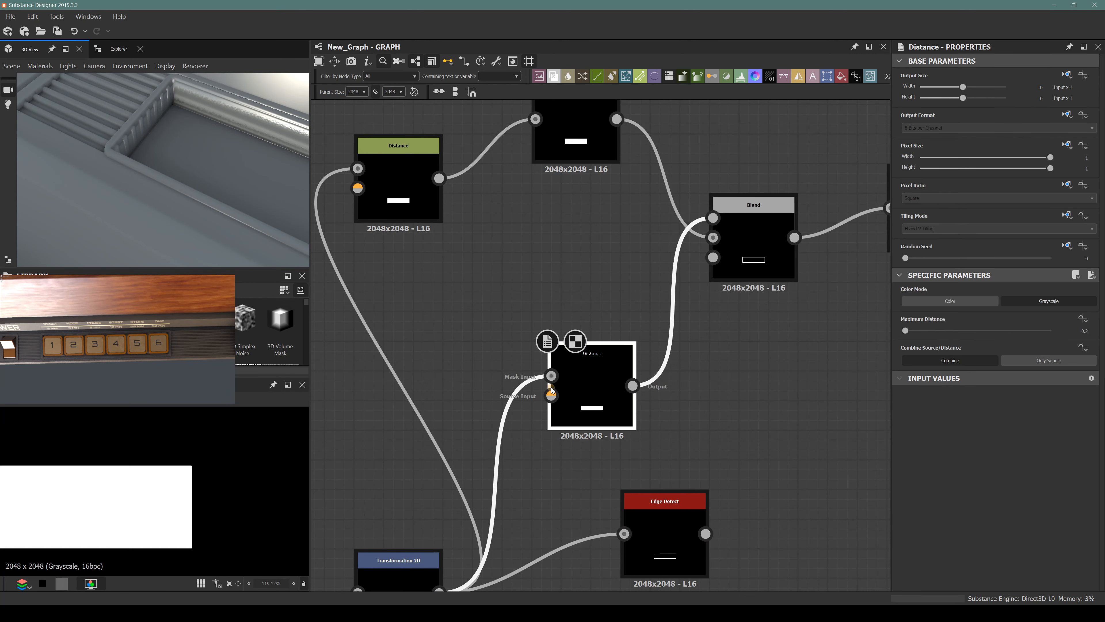
# Step: Insert a Histogram Select node between the second Distance and the Blend's foreground, with Position 1 and Range 0.39
pyautogui.moveTo(580, 383); pyautogui.dragTo(505, 353)
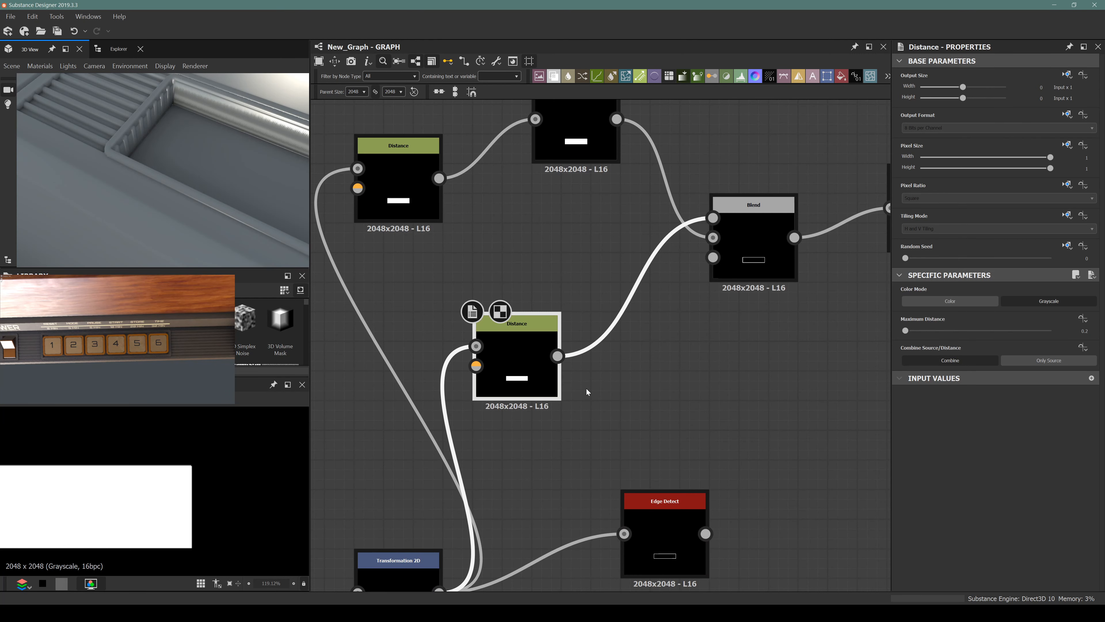
pyautogui.press('space')
pyautogui.write('his')
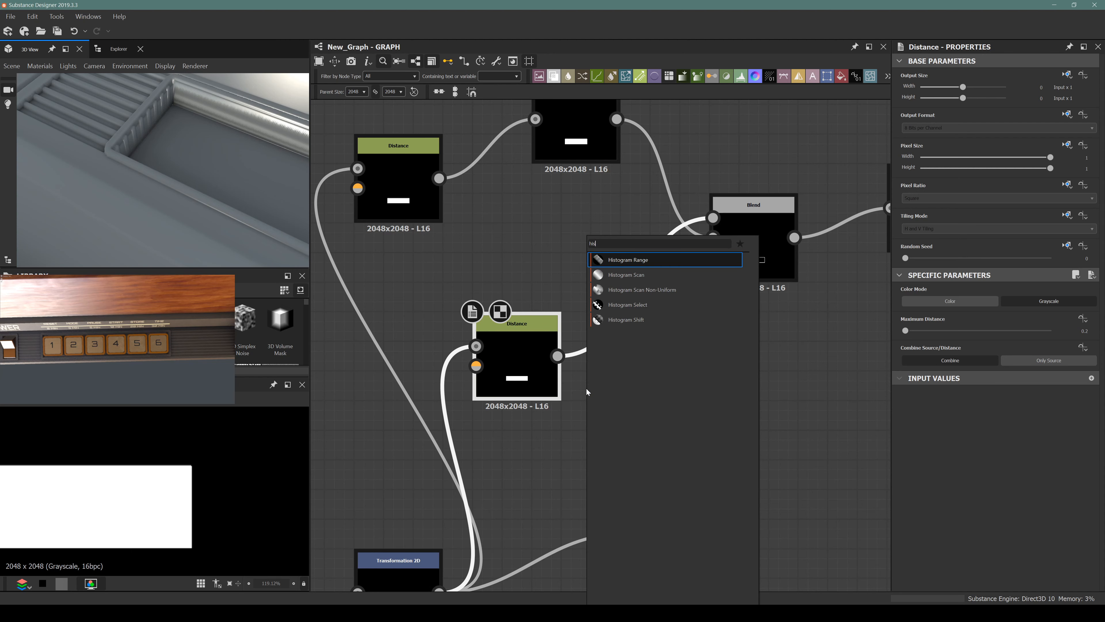
pyautogui.press('Down')
pyautogui.press('Down')
pyautogui.press('Down')
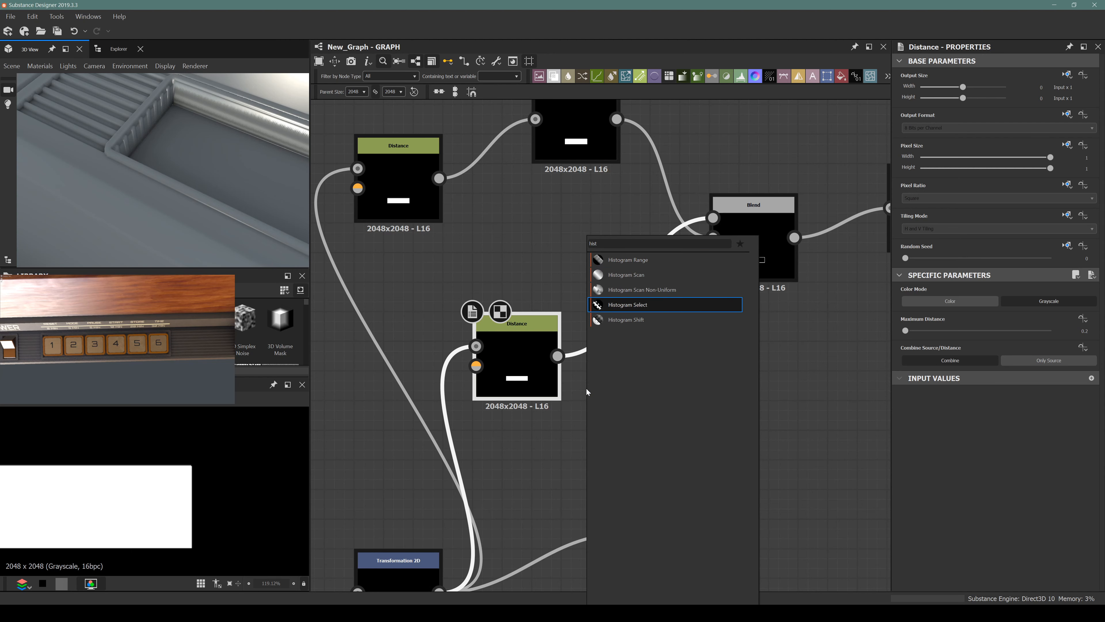
pyautogui.press('Return')
pyautogui.moveTo(965, 545); pyautogui.dragTo(1050, 550)
pyautogui.moveTo(946, 575); pyautogui.dragTo(1005, 566)
pyautogui.scroll(-1, 940, 551)
# Step: Try a Maximum Distance of about 3 on the second Distance node and check its edge falloff
pyautogui.click(517, 331)
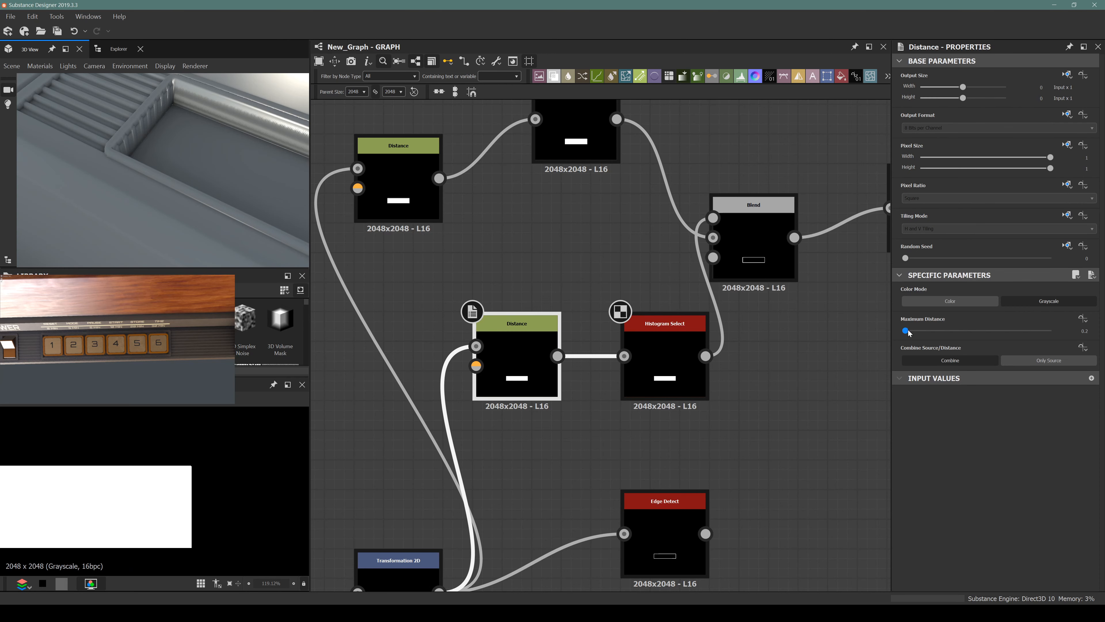
pyautogui.moveTo(907, 331); pyautogui.dragTo(906, 333)
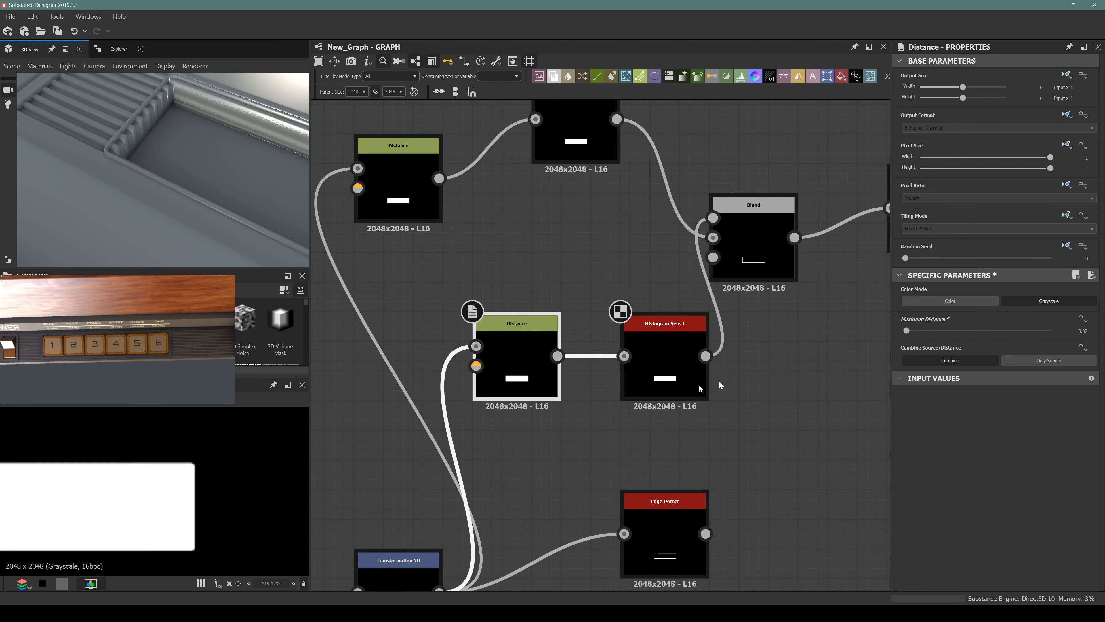
pyautogui.click(652, 371)
pyautogui.click(502, 344)
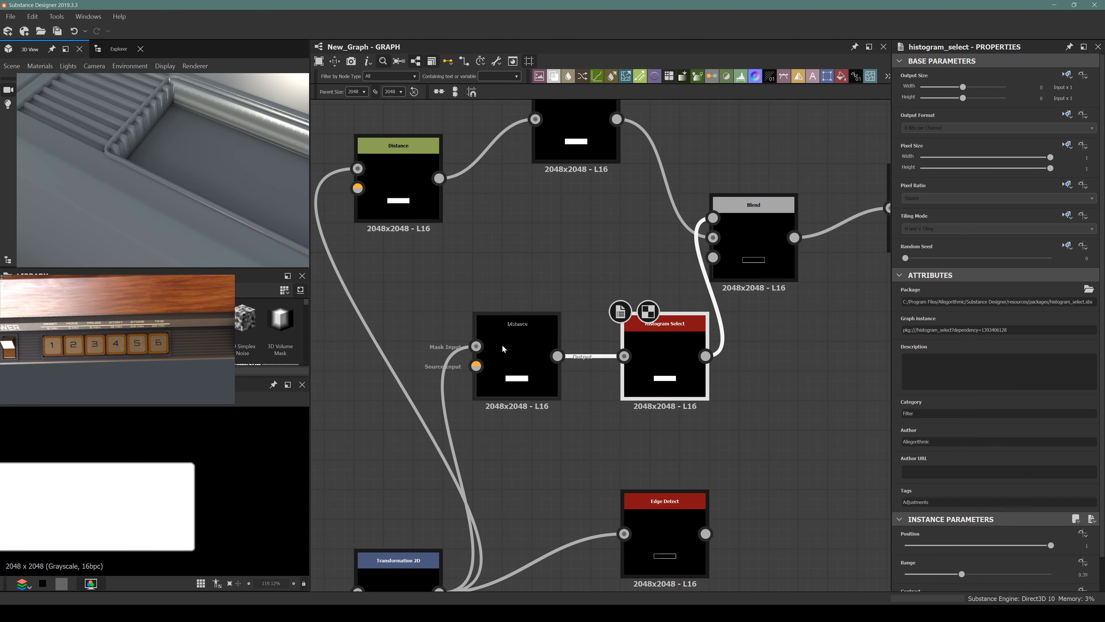
pyautogui.scroll(4, 502, 344)
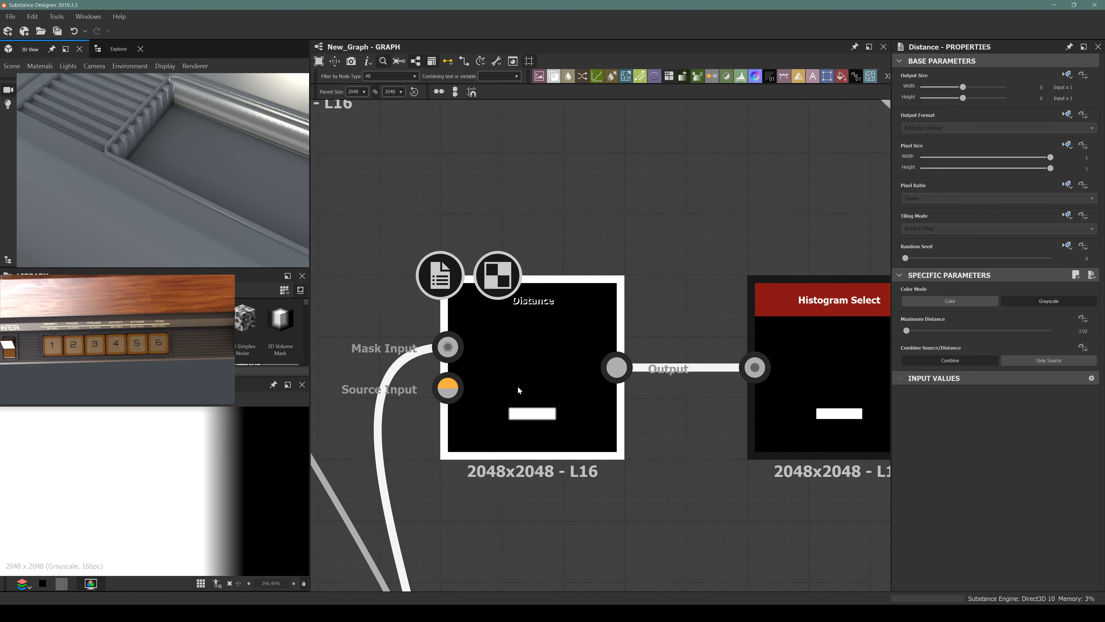
pyautogui.scroll(-5, 518, 386)
# Step: Replace the second Distance node with a Blur HQ Grayscale node between Transformation 2D and Histogram Select
pyautogui.click(578, 341)
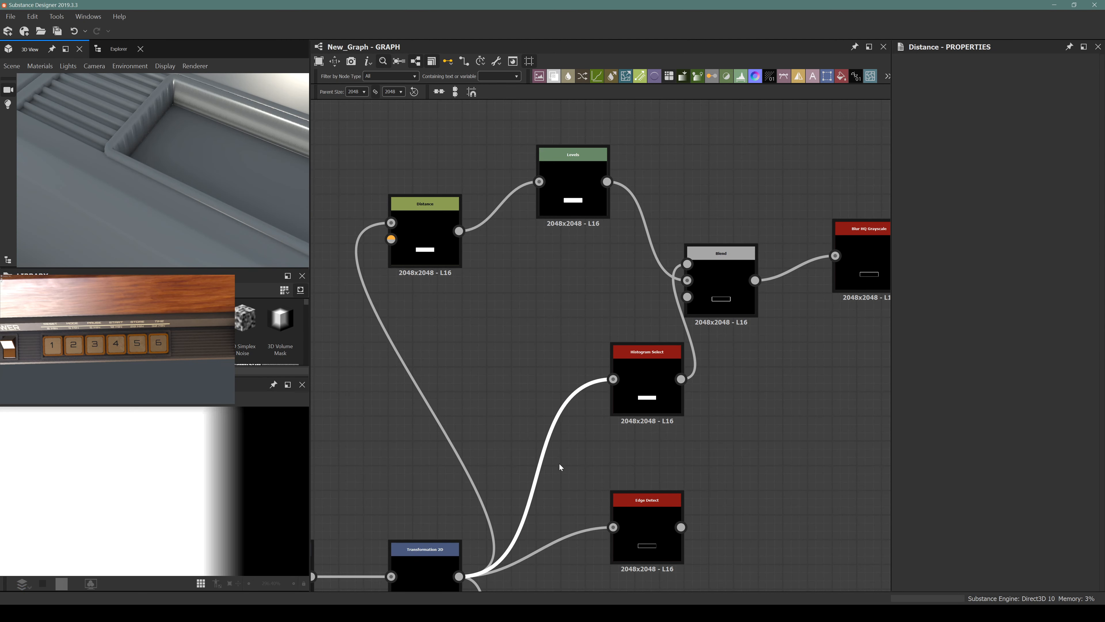
pyautogui.press('space')
pyautogui.write('blur')
pyautogui.press('Down')
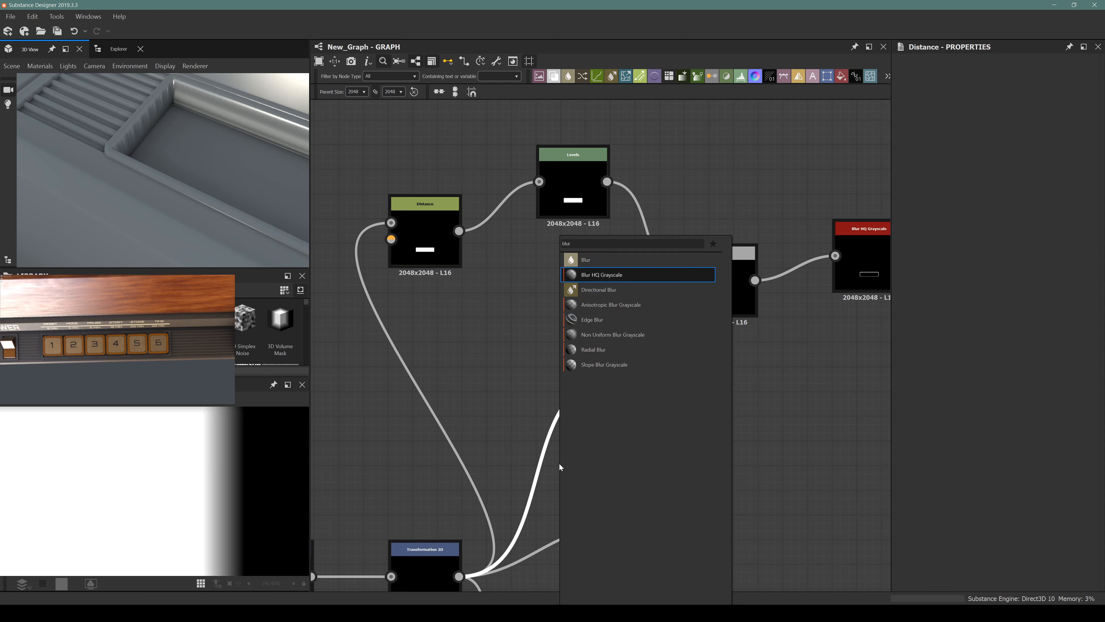
pyautogui.press('Return')
pyautogui.moveTo(542, 442); pyautogui.dragTo(531, 369)
# Step: Set the inserted Blur HQ Grayscale's Intensity to about 0.63
pyautogui.click(999, 574)
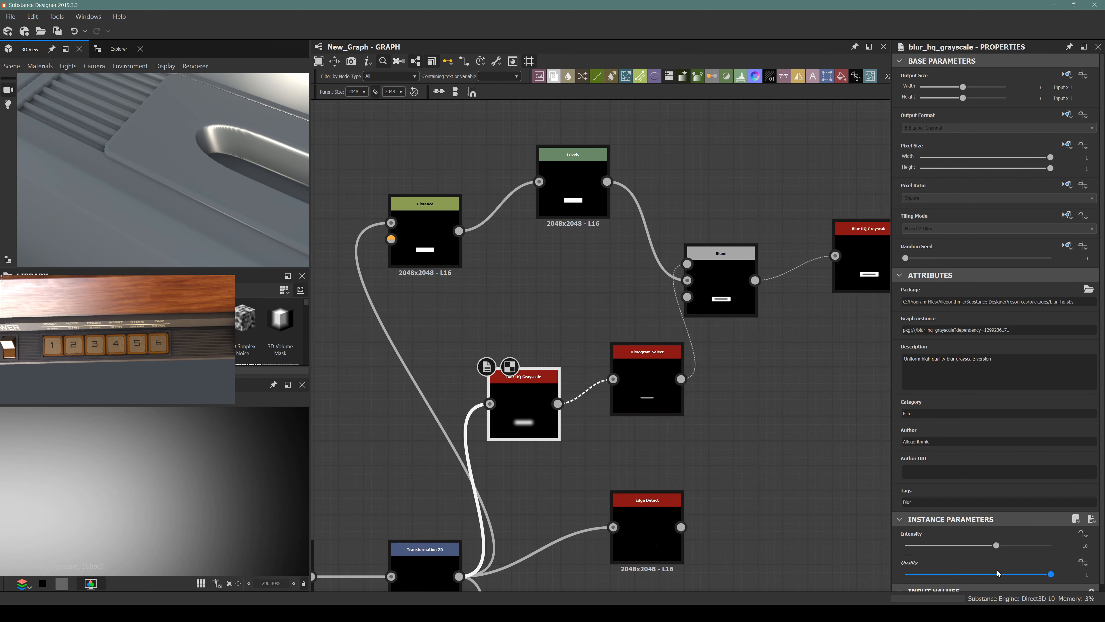
pyautogui.moveTo(986, 547); pyautogui.dragTo(893, 562)
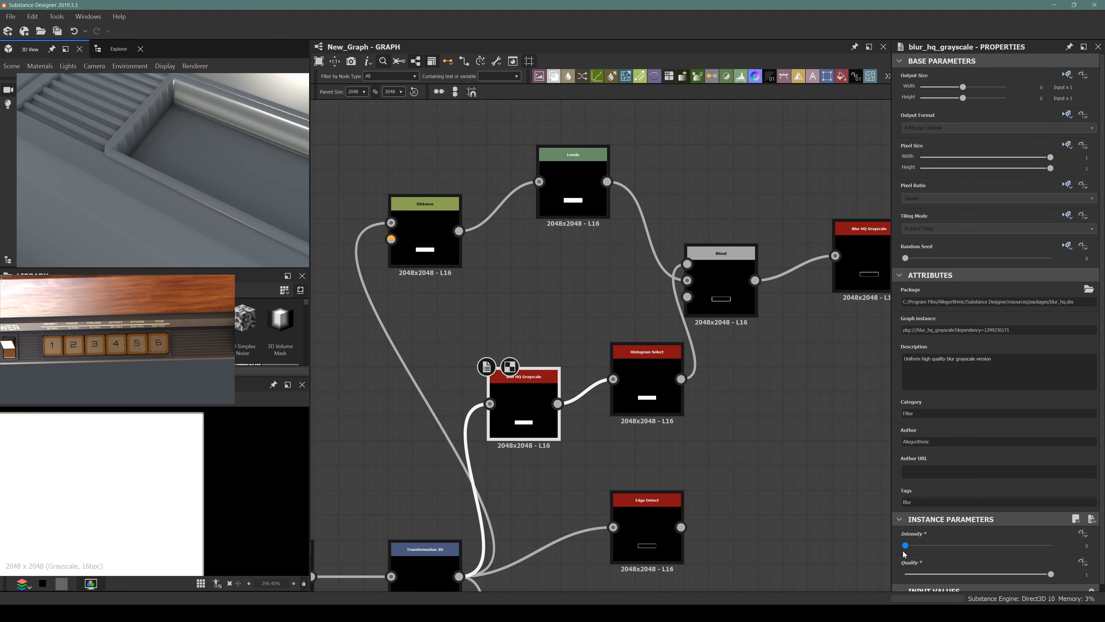
pyautogui.moveTo(904, 552); pyautogui.dragTo(911, 549)
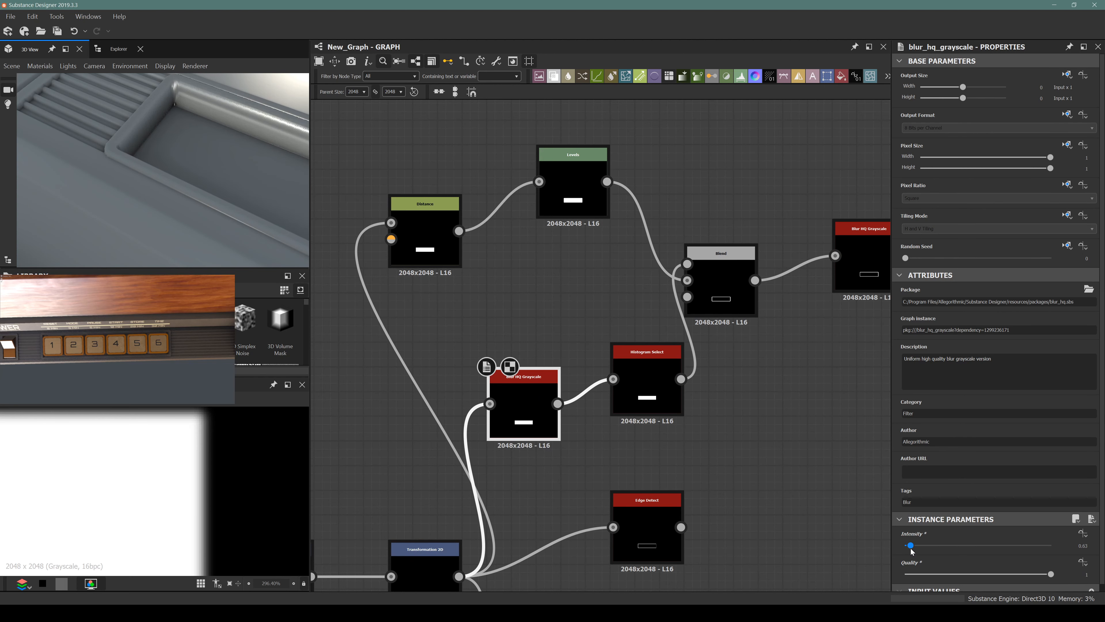
# Step: Set the Histogram Select node's Contrast to 0 and check the recess border on the model
pyautogui.click(630, 404)
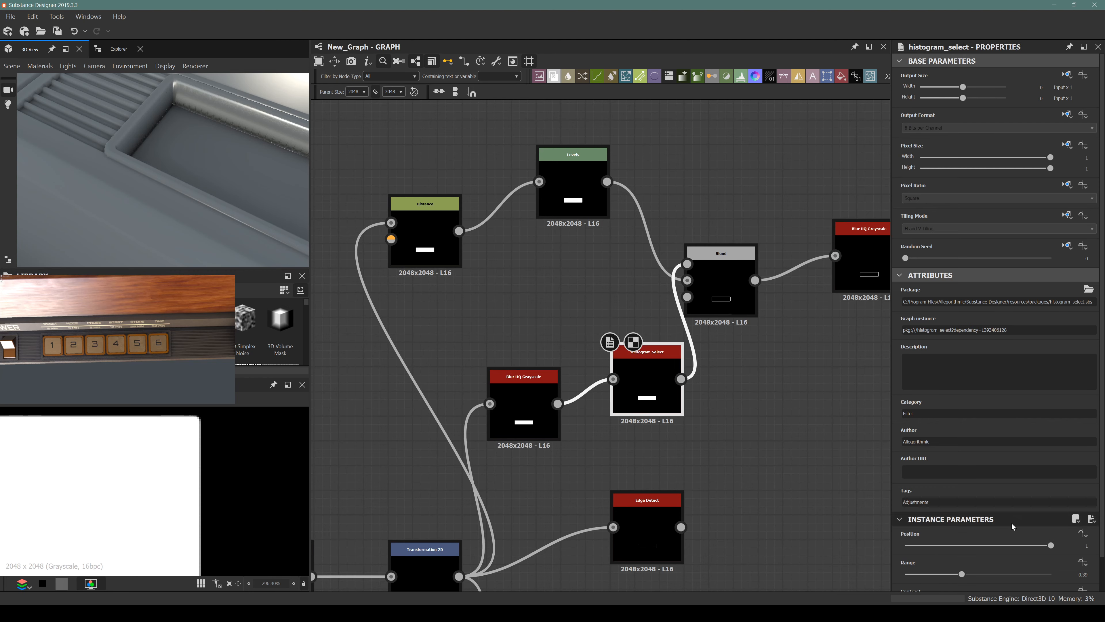
pyautogui.scroll(-1, 973, 564)
pyautogui.moveTo(978, 566); pyautogui.dragTo(900, 568)
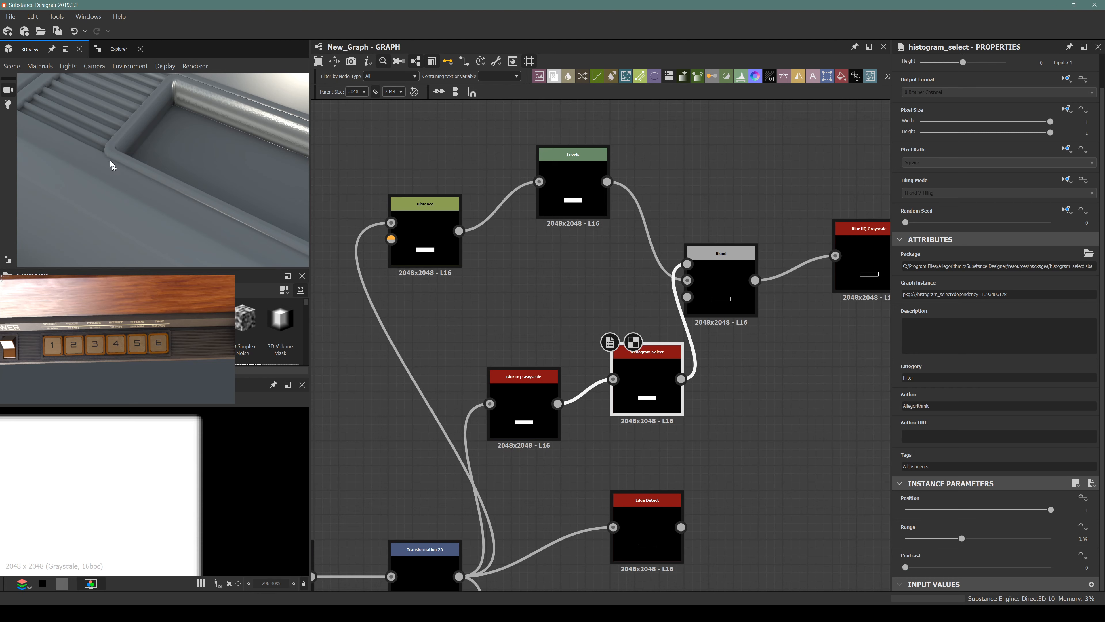
pyautogui.scroll(-2, 105, 159)
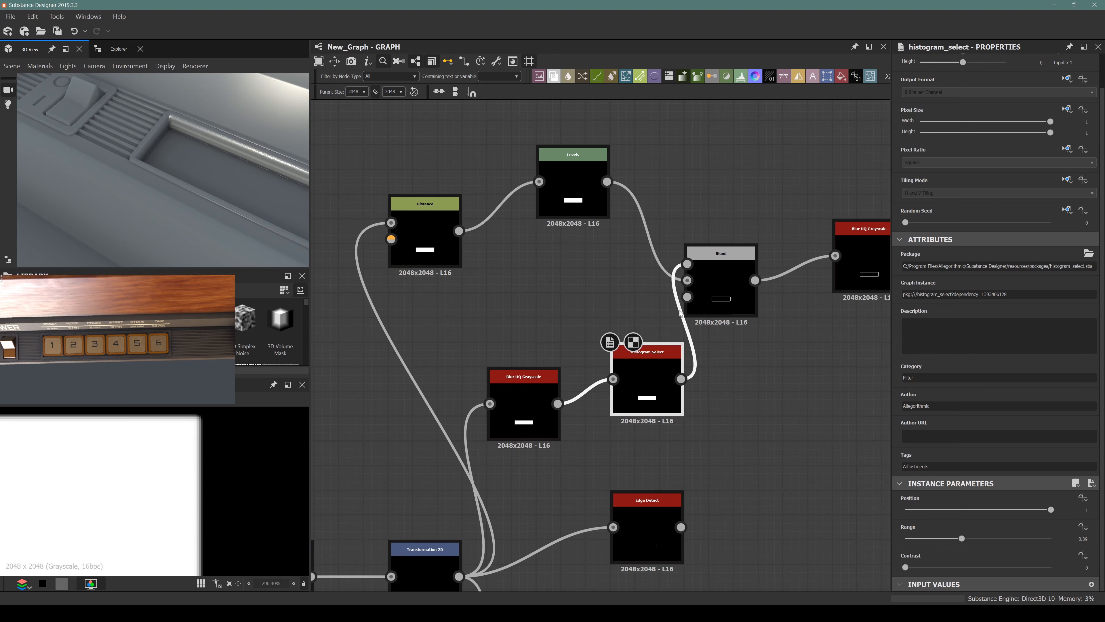
# Step: Check the Subtract Blend's outline and the settings of the Blur HQ Grayscale that follows it
pyautogui.click(710, 283)
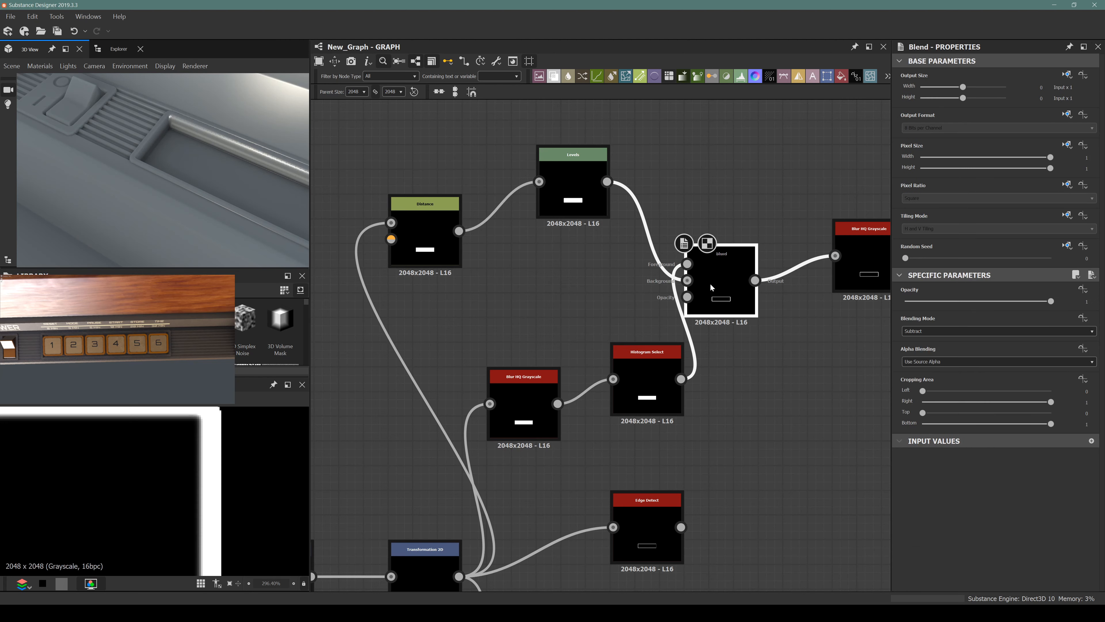
pyautogui.moveTo(709, 283); pyautogui.dragTo(660, 286, button='middle')
pyautogui.click(759, 265)
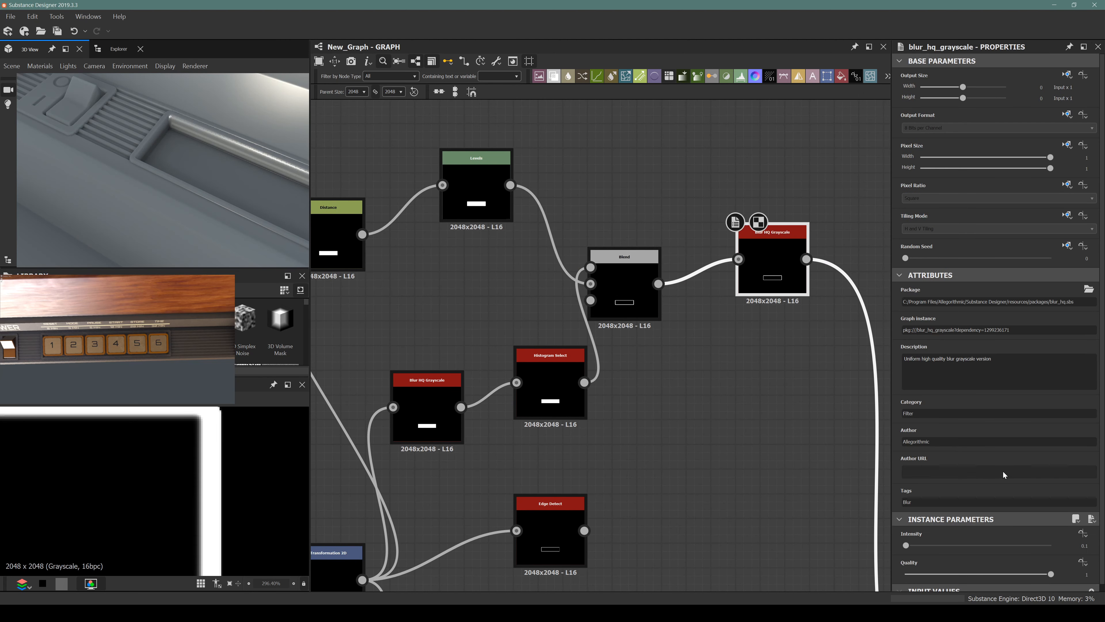
pyautogui.scroll(-5, 517, 370)
pyautogui.scroll(4, 518, 370)
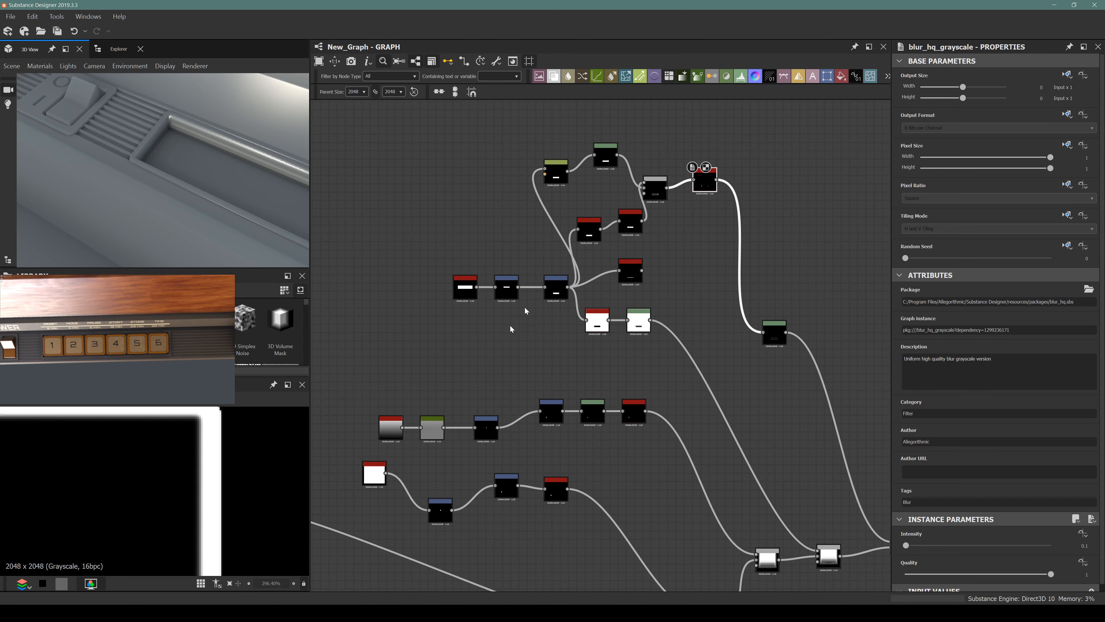
# Step: Find the power button's rounded square chain and examine the output and Intensity of its Blur HQ Grayscale node
pyautogui.moveTo(506, 367); pyautogui.dragTo(499, 351, button='middle')
pyautogui.moveTo(409, 403); pyautogui.dragTo(620, 390, button='middle')
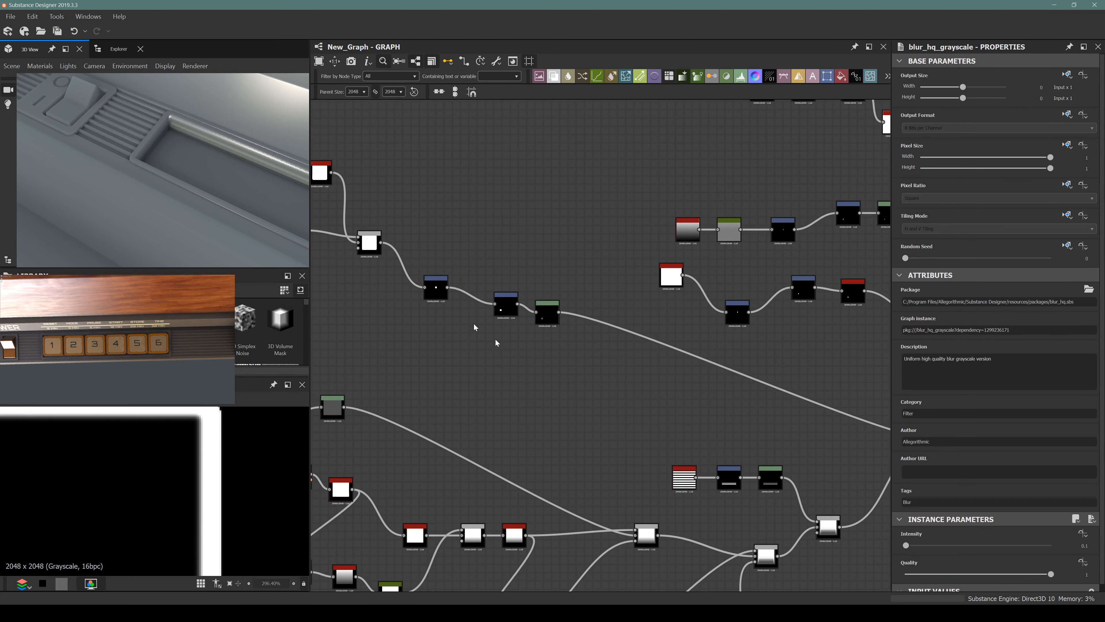
pyautogui.moveTo(530, 355); pyautogui.dragTo(694, 423, button='middle')
pyautogui.scroll(6, 664, 357)
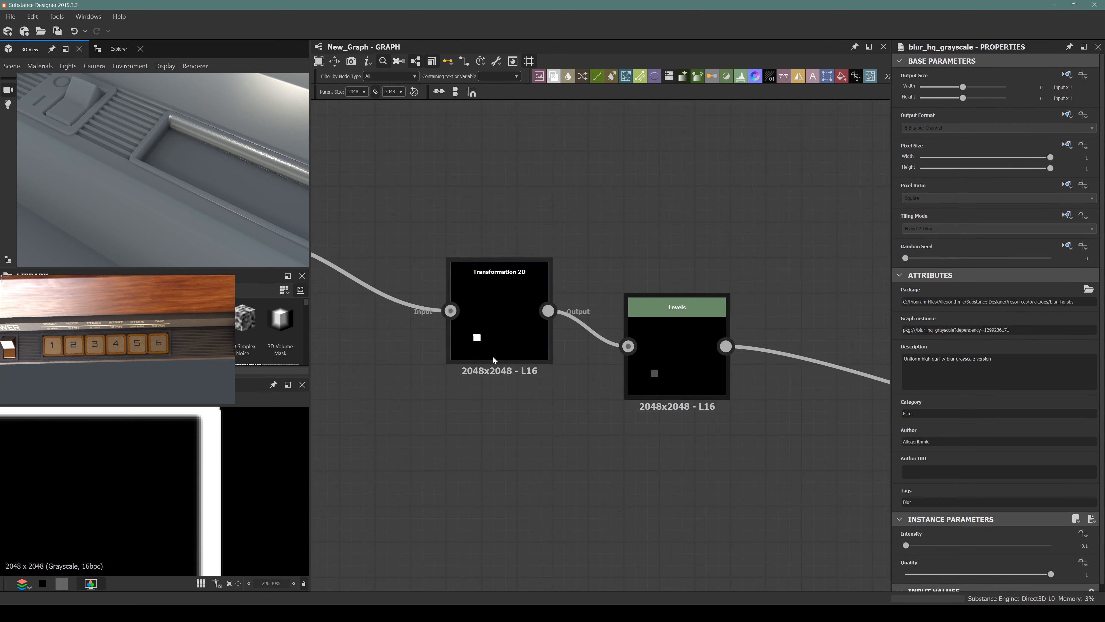
pyautogui.scroll(-4, 597, 430)
pyautogui.moveTo(392, 265); pyautogui.dragTo(583, 407, button='middle')
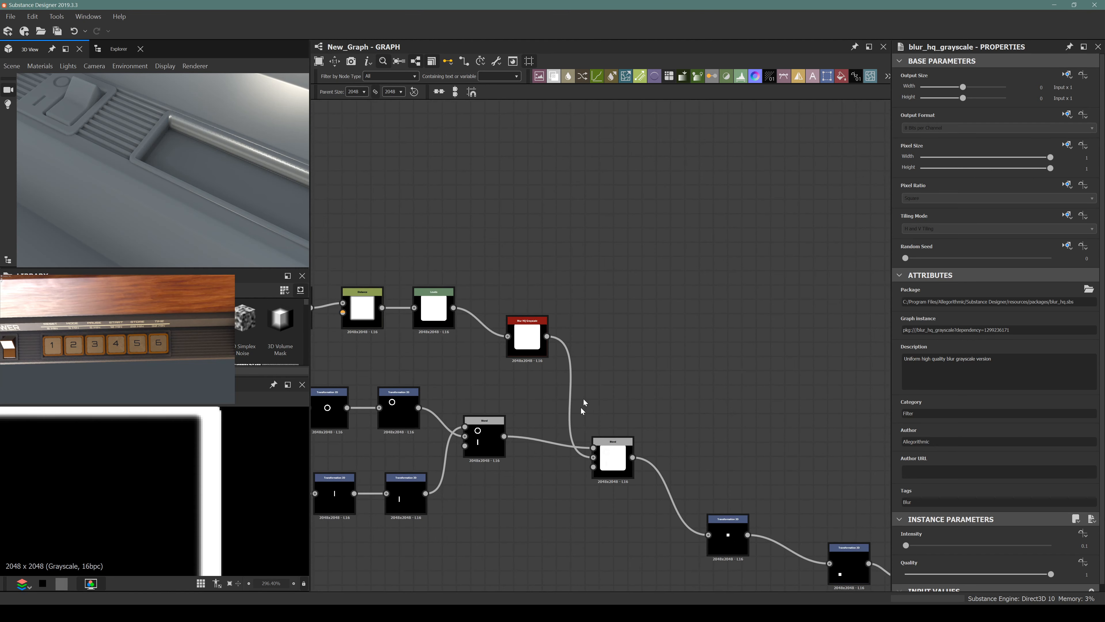
pyautogui.doubleClick(519, 335)
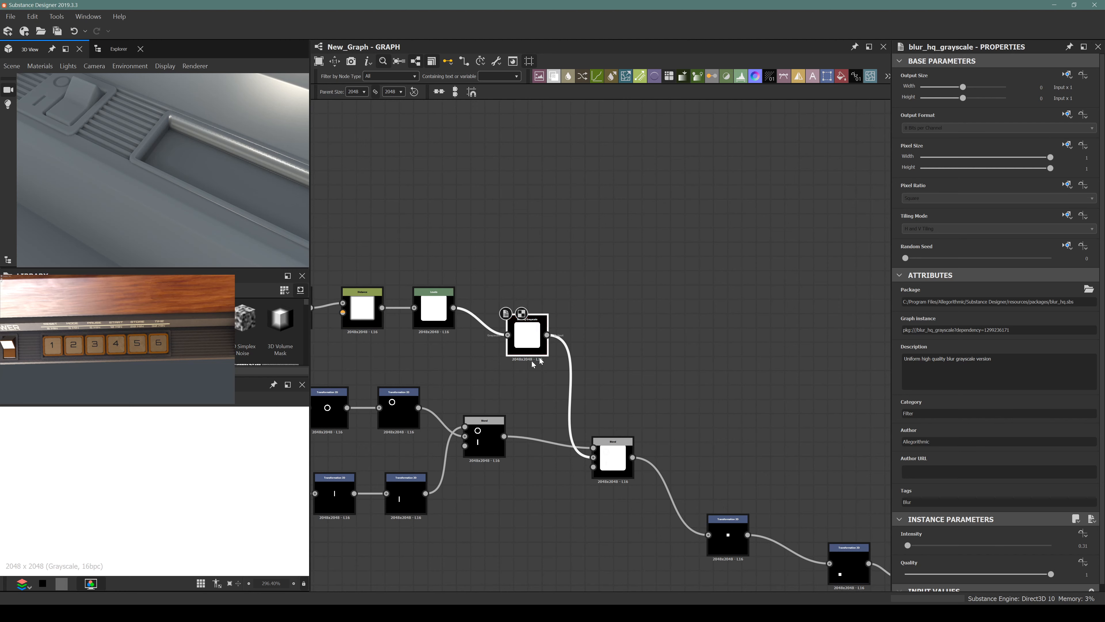
pyautogui.scroll(-4, 678, 529)
pyautogui.scroll(-10, 34, 486)
pyautogui.moveTo(624, 553); pyautogui.dragTo(344, 520, button='middle')
pyautogui.moveTo(809, 408); pyautogui.dragTo(571, 370, button='middle')
pyautogui.scroll(3, 532, 319)
pyautogui.moveTo(354, 405); pyautogui.dragTo(466, 412, button='middle')
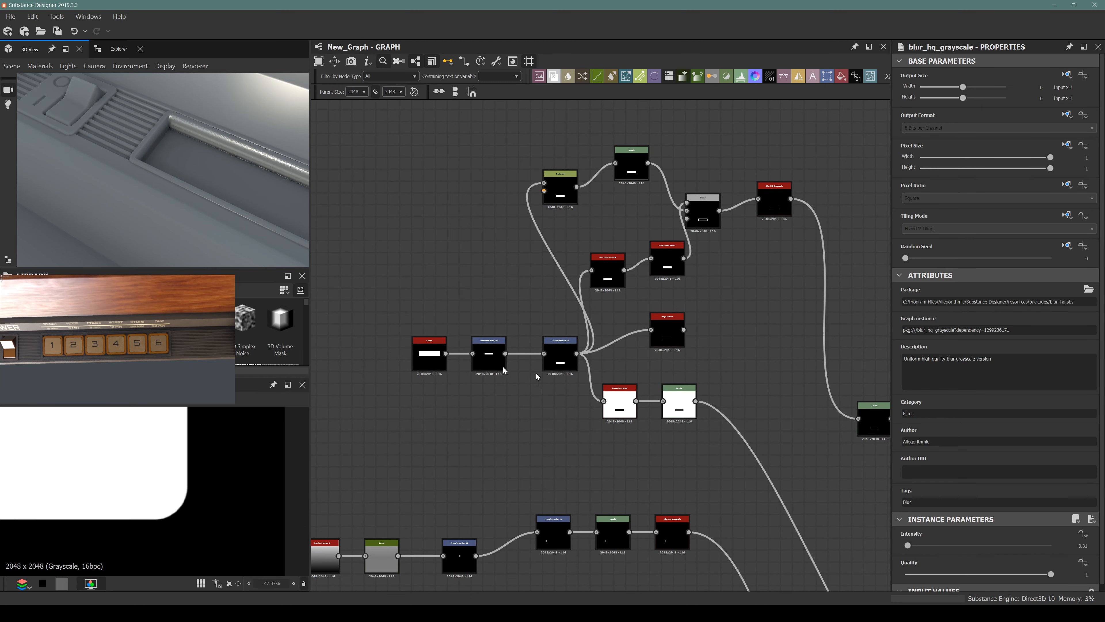
# Step: Delete the unused Edge Detect node branching off the recess's Transformation 2D
pyautogui.moveTo(668, 330); pyautogui.dragTo(510, 346, button='middle')
pyautogui.click(511, 347)
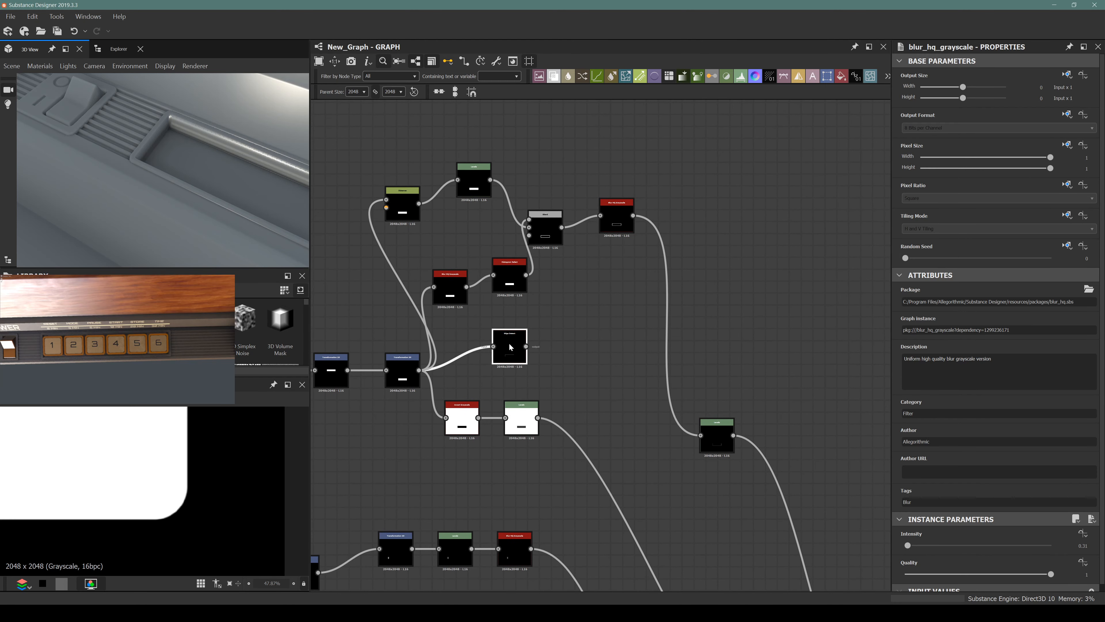
pyautogui.press('Delete')
pyautogui.scroll(3, 147, 133)
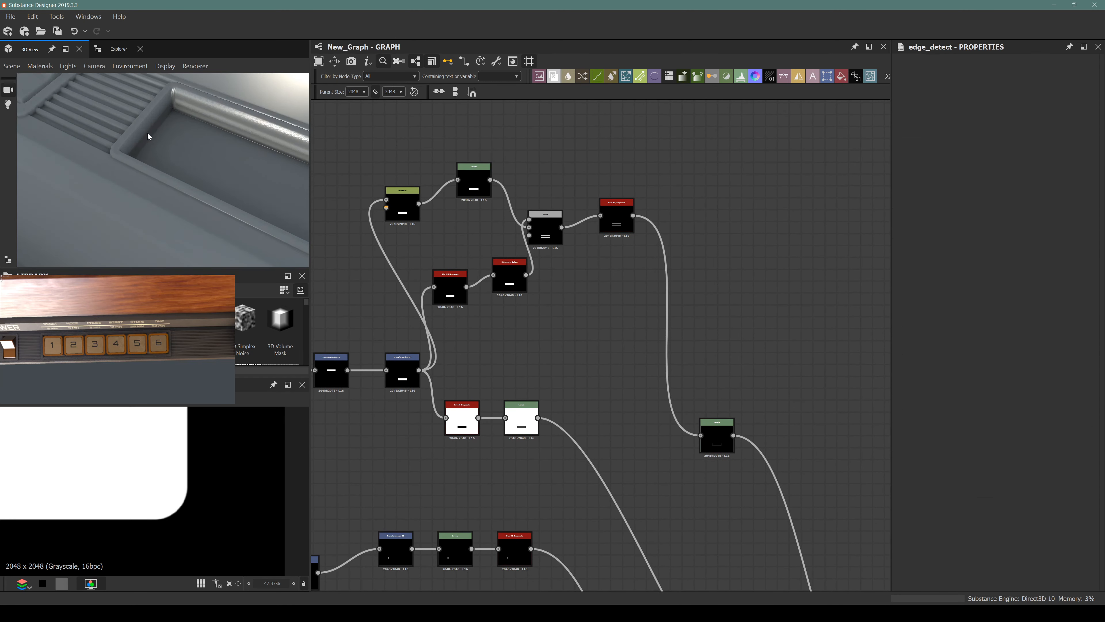
pyautogui.moveTo(148, 133); pyautogui.dragTo(188, 199)
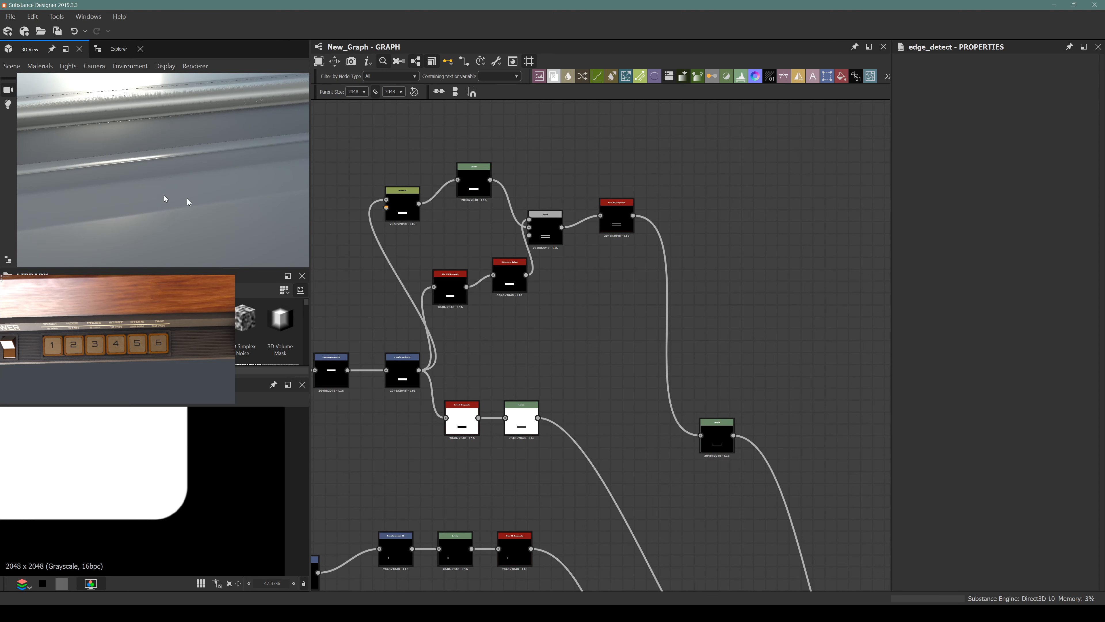
# Step: Move the button recess nodes upward, and shift the two node rows feeding the power button up beneath them
pyautogui.scroll(-5, 559, 322)
pyautogui.scroll(3, 437, 322)
pyautogui.moveTo(361, 217); pyautogui.dragTo(602, 214)
pyautogui.moveTo(404, 340); pyautogui.dragTo(683, 301, button='middle')
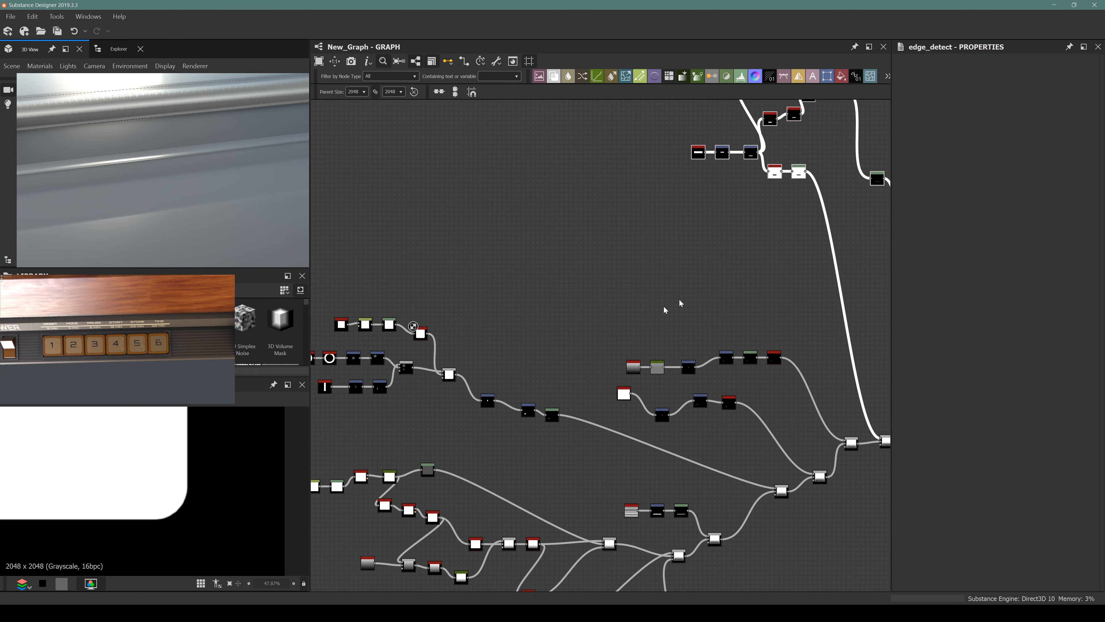
pyautogui.moveTo(593, 334); pyautogui.dragTo(772, 419)
pyautogui.moveTo(773, 356); pyautogui.dragTo(733, 251)
# Step: Align the nodes of each of the two moved power button rows horizontally
pyautogui.moveTo(534, 281); pyautogui.dragTo(723, 329)
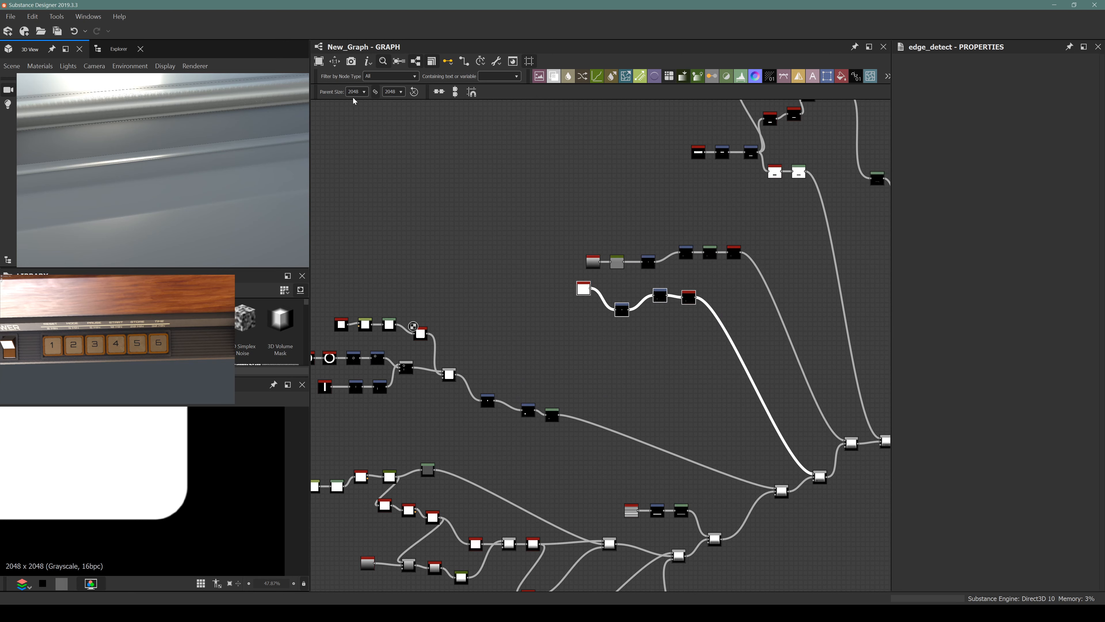
pyautogui.click(441, 91)
pyautogui.moveTo(571, 218); pyautogui.dragTo(761, 265)
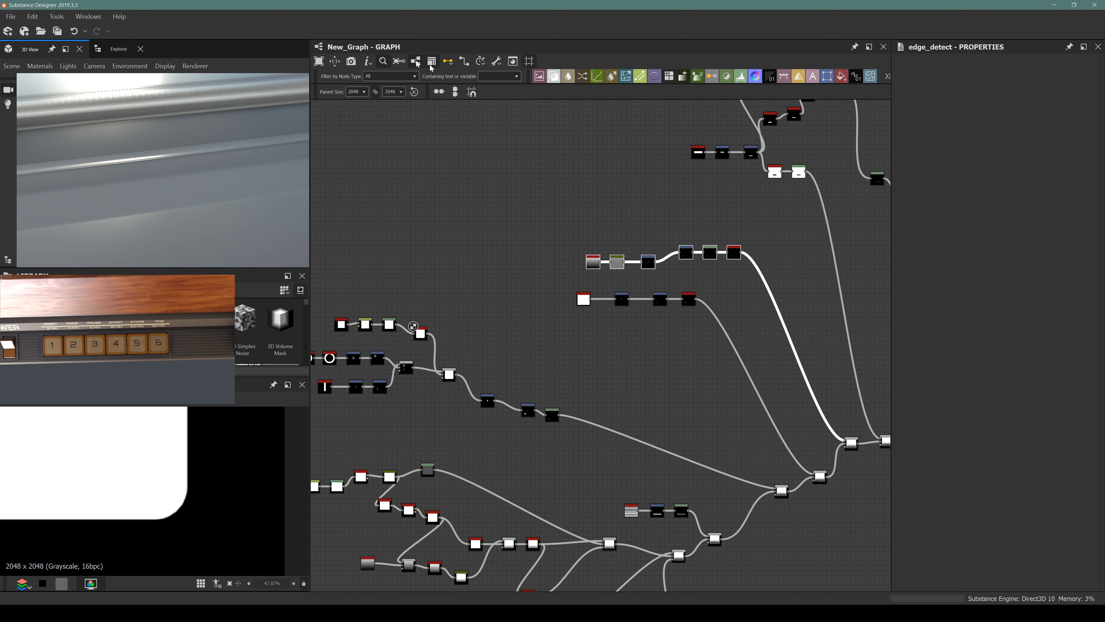
pyautogui.click(438, 93)
# Step: Move the power symbol branch close to the two aligned rows, with its source nodes placed below the second row
pyautogui.scroll(-3, 437, 297)
pyautogui.scroll(2, 343, 291)
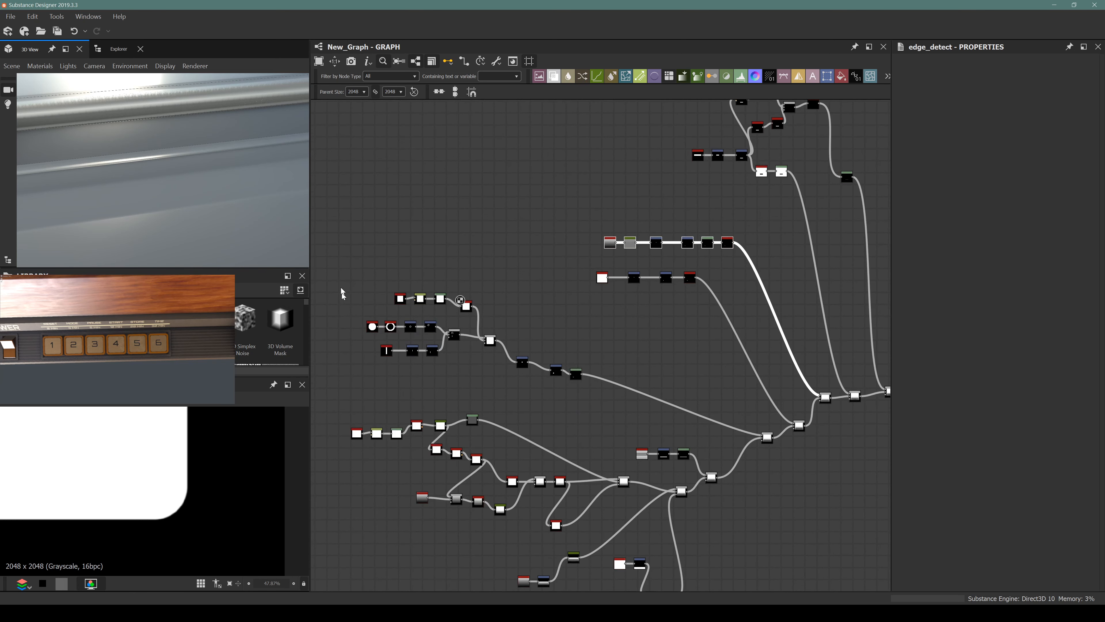
pyautogui.moveTo(351, 279); pyautogui.dragTo(694, 355)
pyautogui.moveTo(465, 254); pyautogui.dragTo(602, 345)
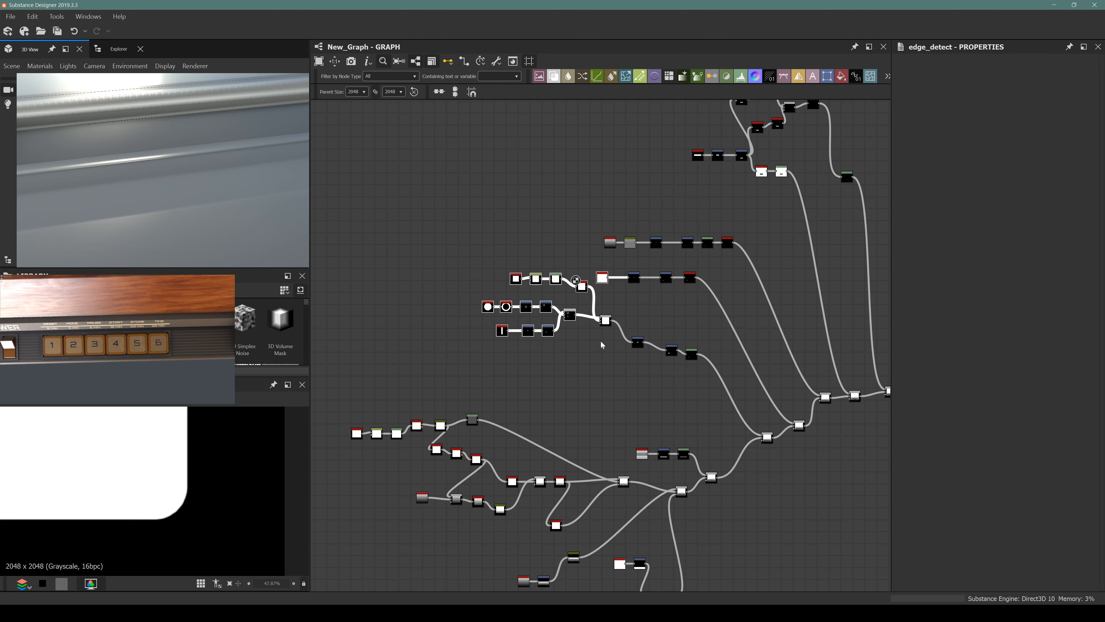
pyautogui.click(605, 324)
pyautogui.moveTo(459, 249); pyautogui.dragTo(608, 346)
# Step: Shift all power button nodes clear of the Blend chain and enclose them in a frame titled "Power Button"
pyautogui.moveTo(473, 180); pyautogui.dragTo(741, 367)
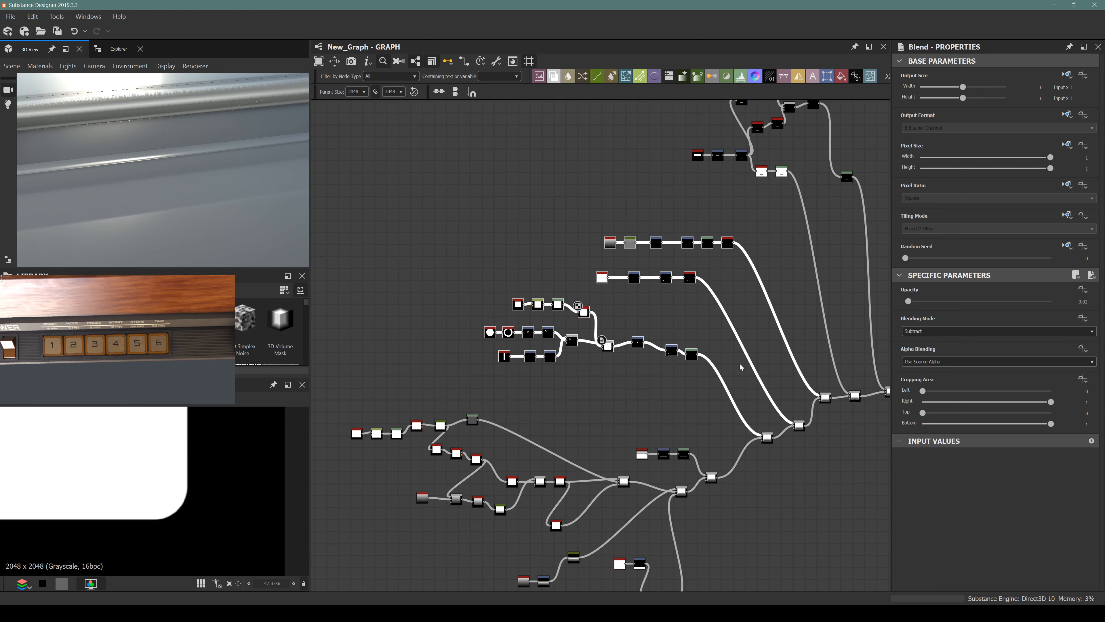
pyautogui.moveTo(518, 305); pyautogui.dragTo(416, 269)
pyautogui.press('space')
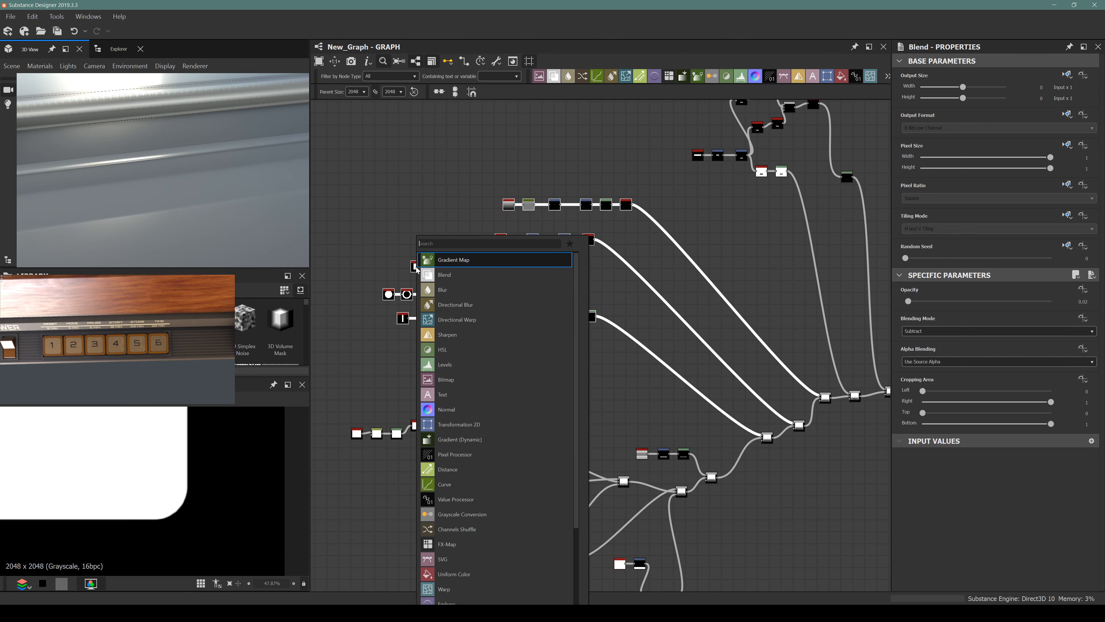
pyautogui.write('frame')
pyautogui.press('Return')
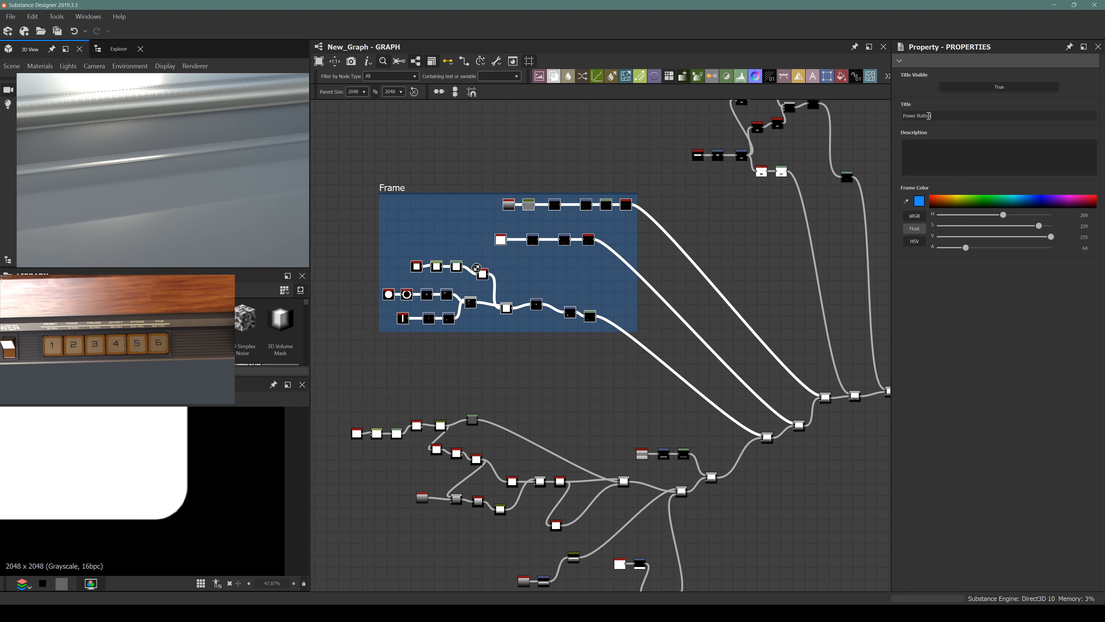
pyautogui.click(509, 158)
# Step: Move the case's node network away from the Blend chain and enclose it in a frame titled "Base Case shape"
pyautogui.scroll(-3, 508, 158)
pyautogui.scroll(1, 491, 380)
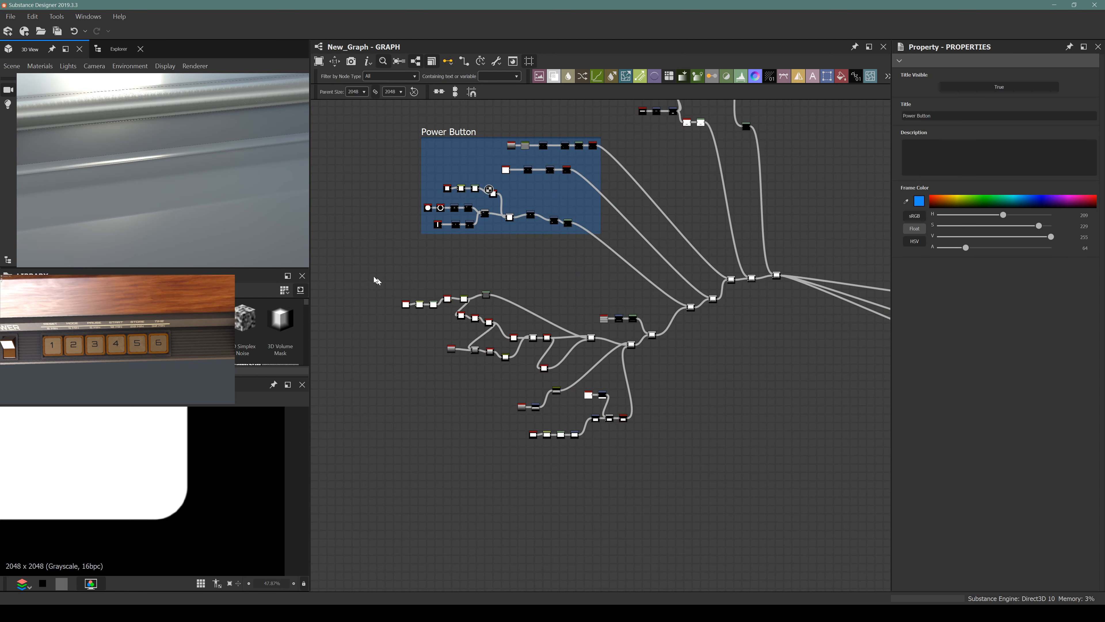
pyautogui.moveTo(367, 275); pyautogui.dragTo(681, 453)
pyautogui.moveTo(627, 420); pyautogui.dragTo(558, 422)
pyautogui.rightClick(558, 421)
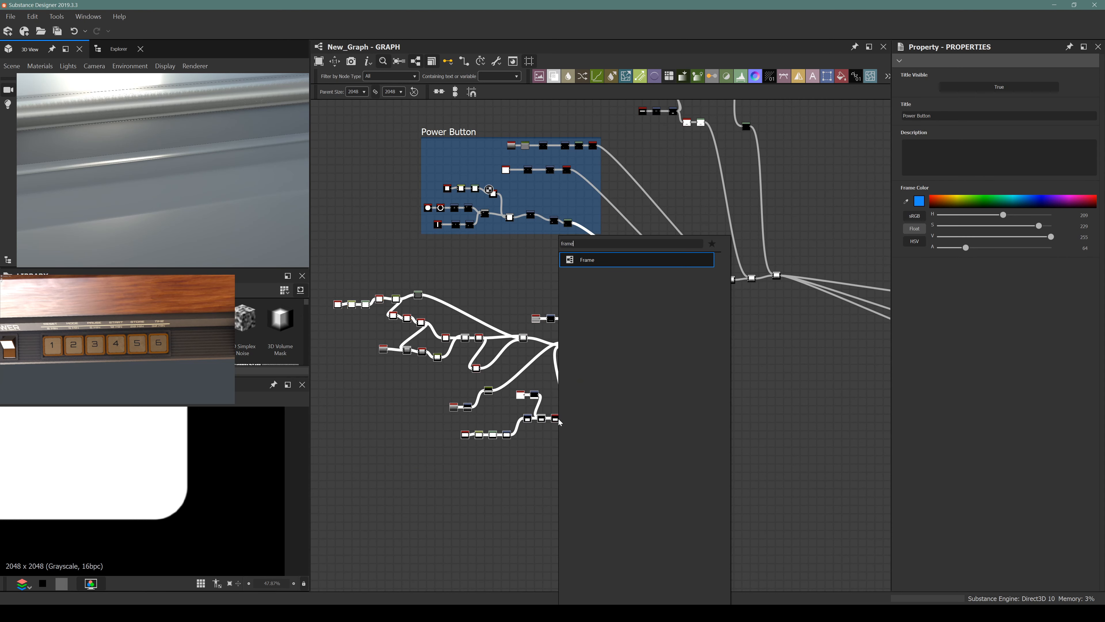
pyautogui.click(579, 257)
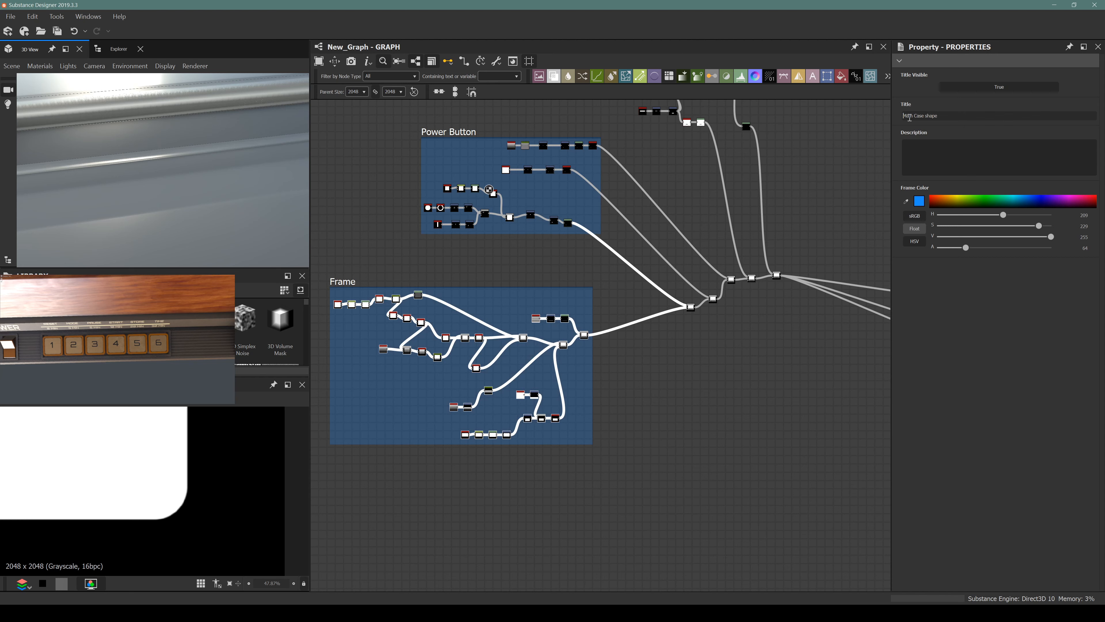
pyautogui.write('Base')
pyautogui.click(689, 365)
# Step: Move the whole group of button recess nodes farther up, away from the Power Button frame
pyautogui.moveTo(679, 337); pyautogui.dragTo(556, 513, button='middle')
pyautogui.scroll(3, 565, 243)
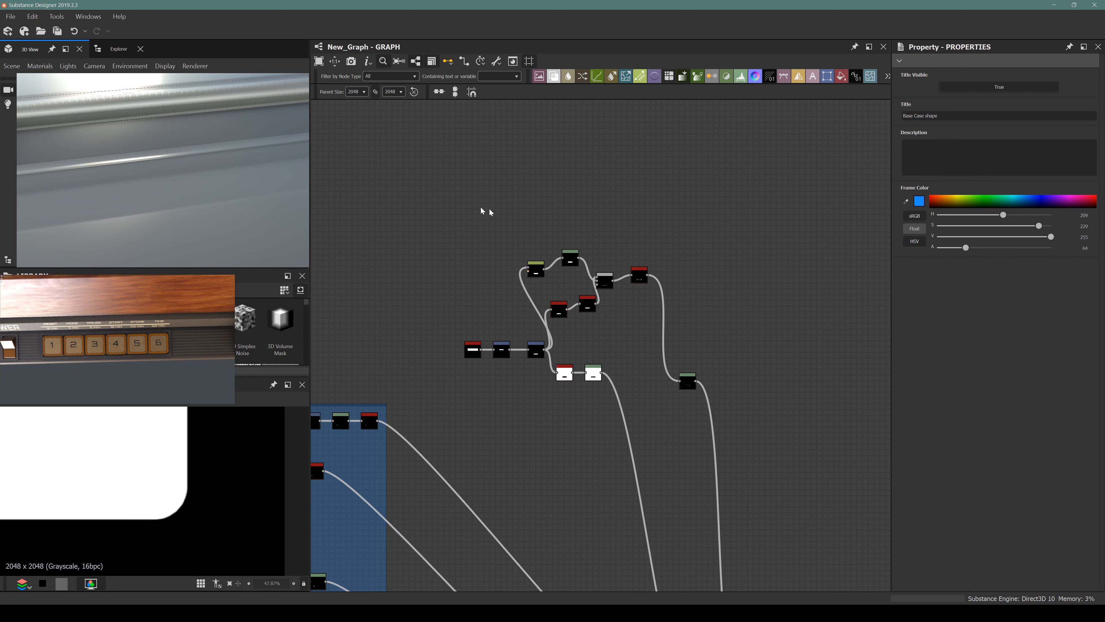
pyautogui.moveTo(453, 204); pyautogui.dragTo(689, 307)
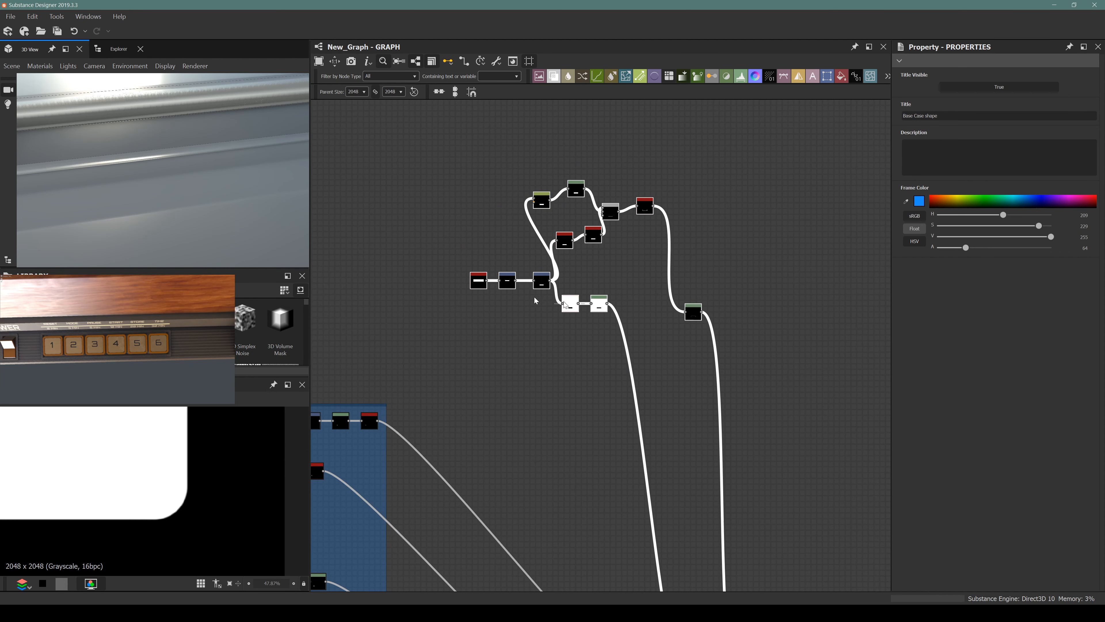
# Step: Spread out the recess network, shifting its source nodes, the inverted mask pair and the Blur and Histogram Select pair into separate rows
pyautogui.scroll(2, 567, 243)
pyautogui.moveTo(504, 141); pyautogui.dragTo(504, 141)
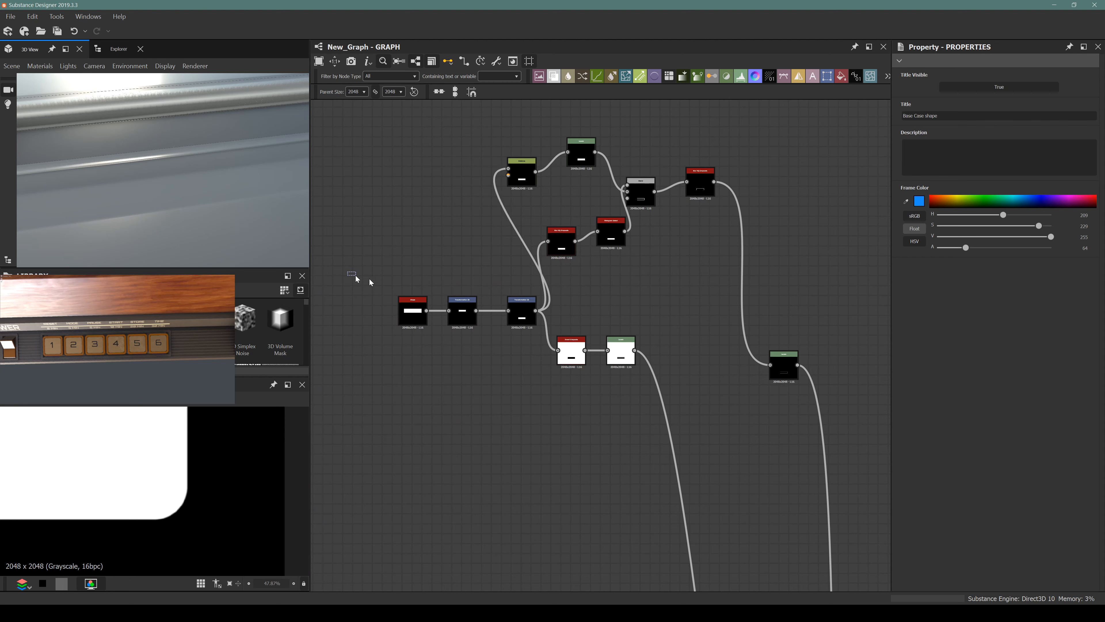
pyautogui.moveTo(352, 276); pyautogui.dragTo(417, 249)
pyautogui.moveTo(551, 307); pyautogui.dragTo(554, 335)
pyautogui.moveTo(525, 213); pyautogui.dragTo(613, 253)
pyautogui.moveTo(607, 233); pyautogui.dragTo(582, 242)
pyautogui.scroll(-6, 159, 184)
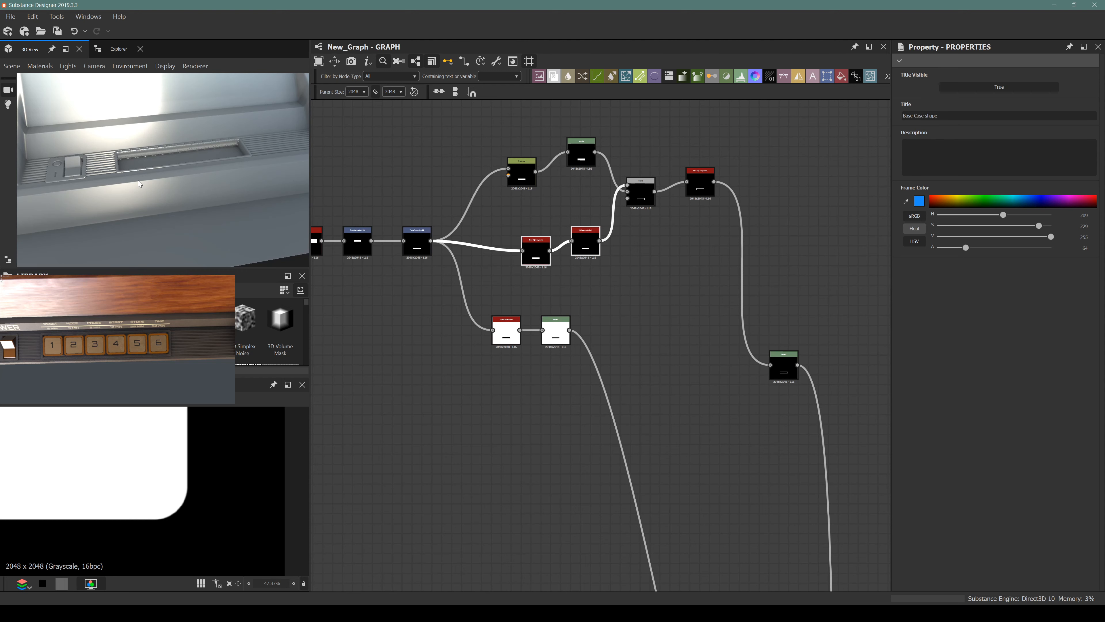
pyautogui.moveTo(156, 175); pyautogui.dragTo(156, 188)
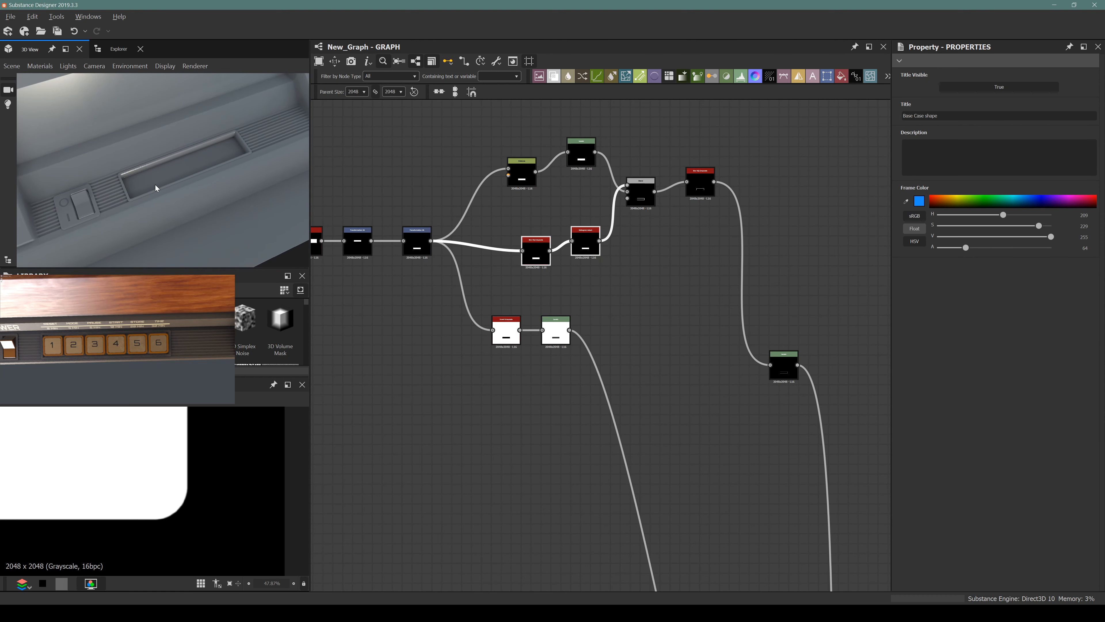
# Step: Tuck the recess network's final Levels node beside its neighbour and shift the whole group closer to the Power Button frame
pyautogui.hotkey('alt', 'Tab')
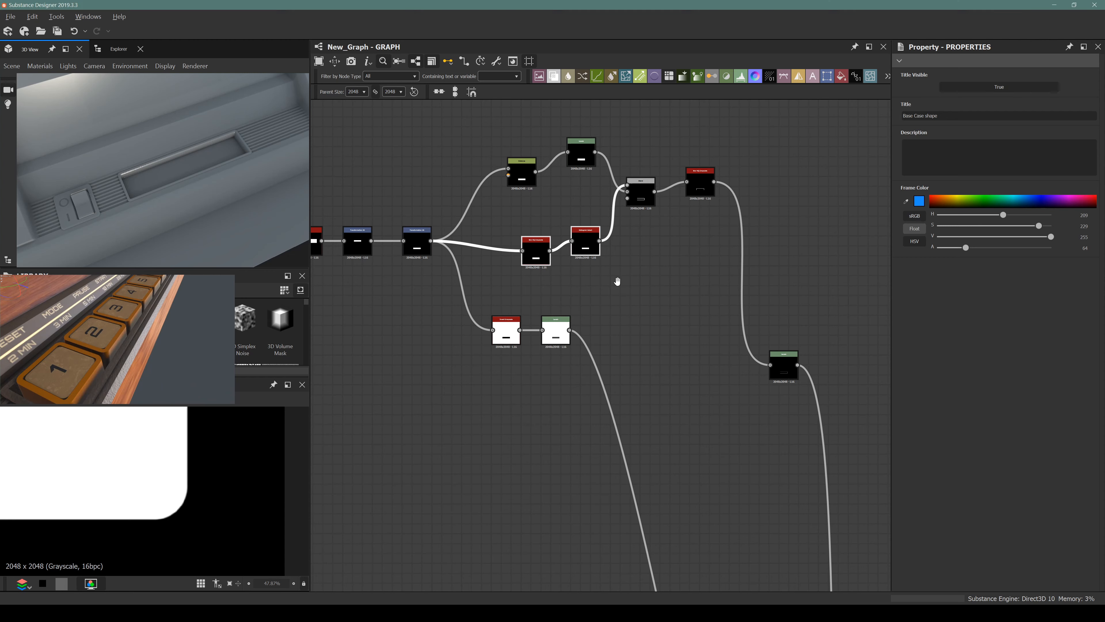
pyautogui.moveTo(615, 277); pyautogui.dragTo(633, 255, button='middle')
pyautogui.scroll(-3, 635, 250)
pyautogui.moveTo(507, 152); pyautogui.dragTo(476, 287, button='middle')
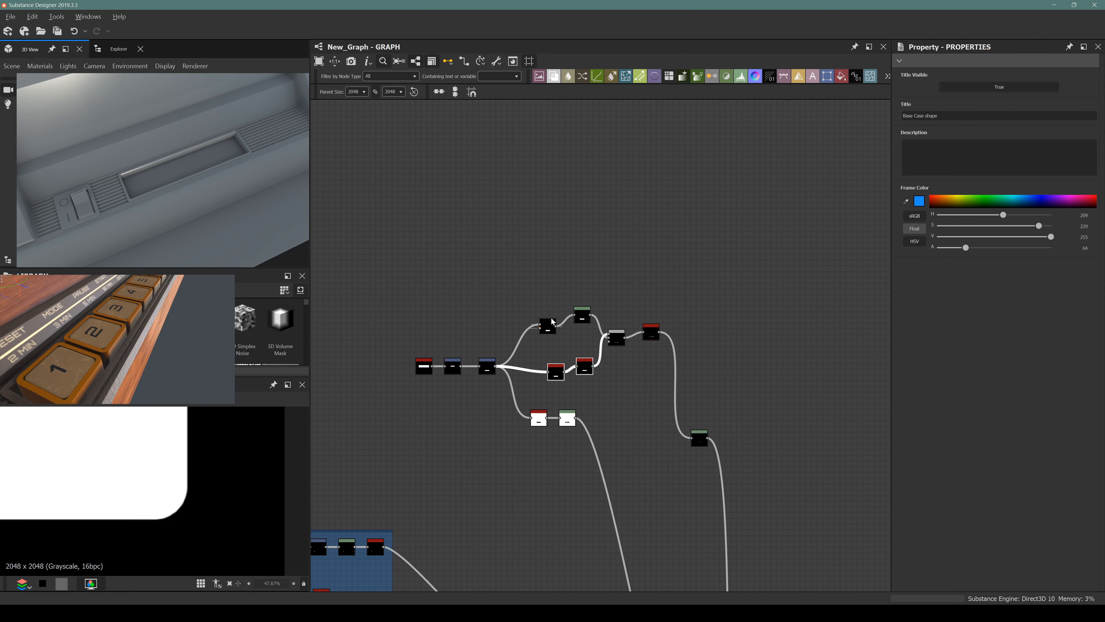
pyautogui.scroll(-2, 551, 316)
pyautogui.moveTo(621, 379); pyautogui.dragTo(618, 382)
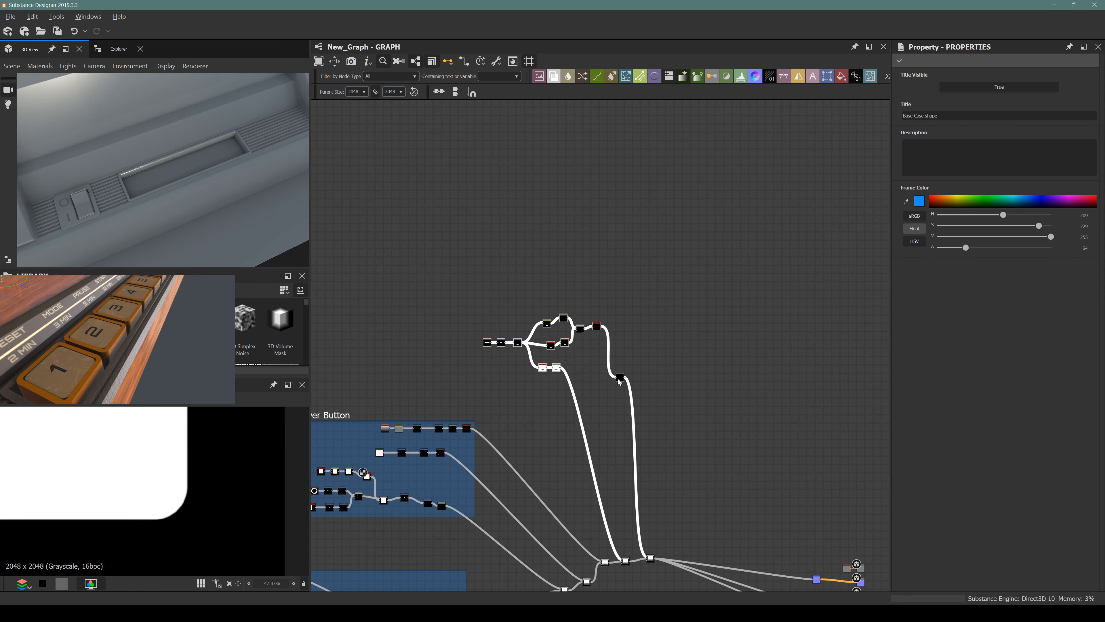
pyautogui.click(602, 399)
pyautogui.moveTo(409, 286); pyautogui.dragTo(600, 376)
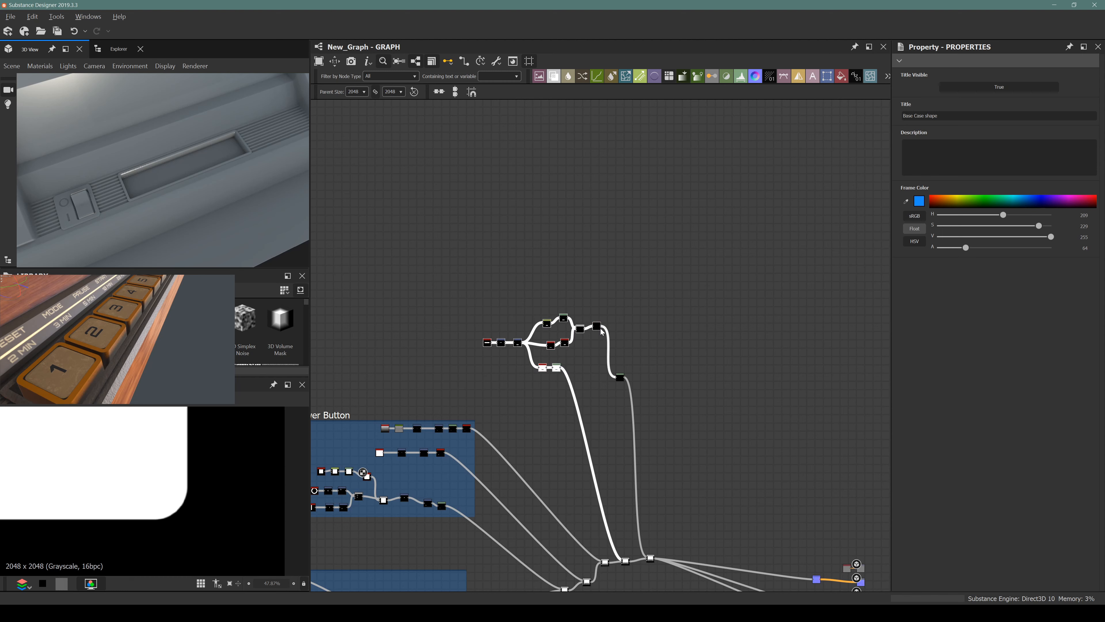
pyautogui.moveTo(597, 328); pyautogui.dragTo(603, 366)
pyautogui.moveTo(395, 309); pyautogui.dragTo(633, 410)
pyautogui.click(487, 335)
pyautogui.moveTo(498, 335); pyautogui.dragTo(574, 361)
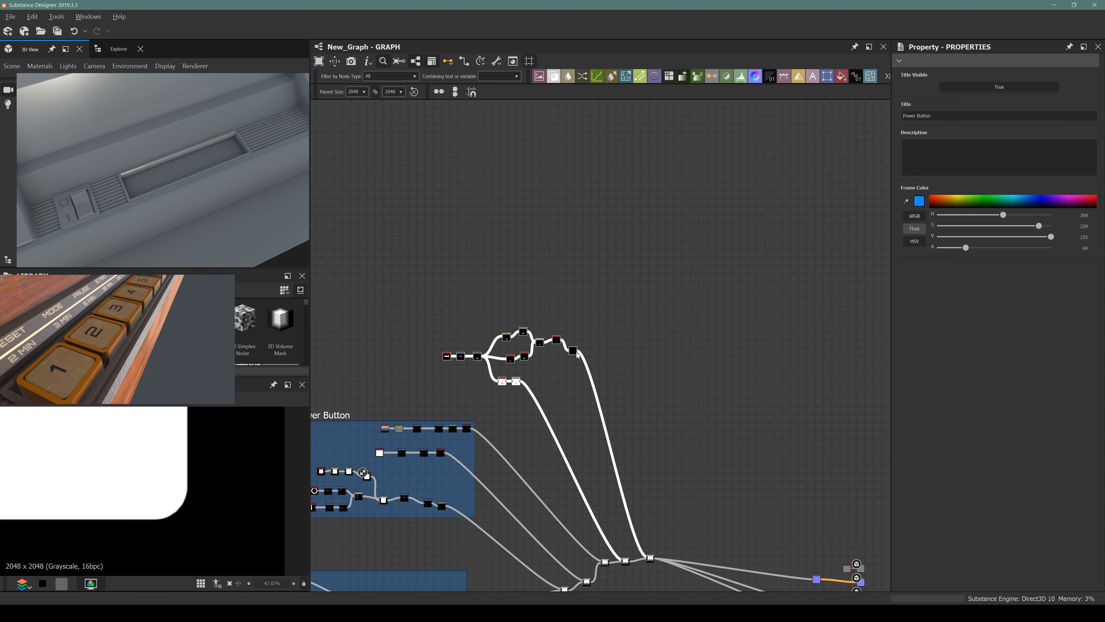
# Step: Add a square Shape node in the empty area above the recess network's end and set its scale to 0.82
pyautogui.click(654, 256)
pyautogui.press('space')
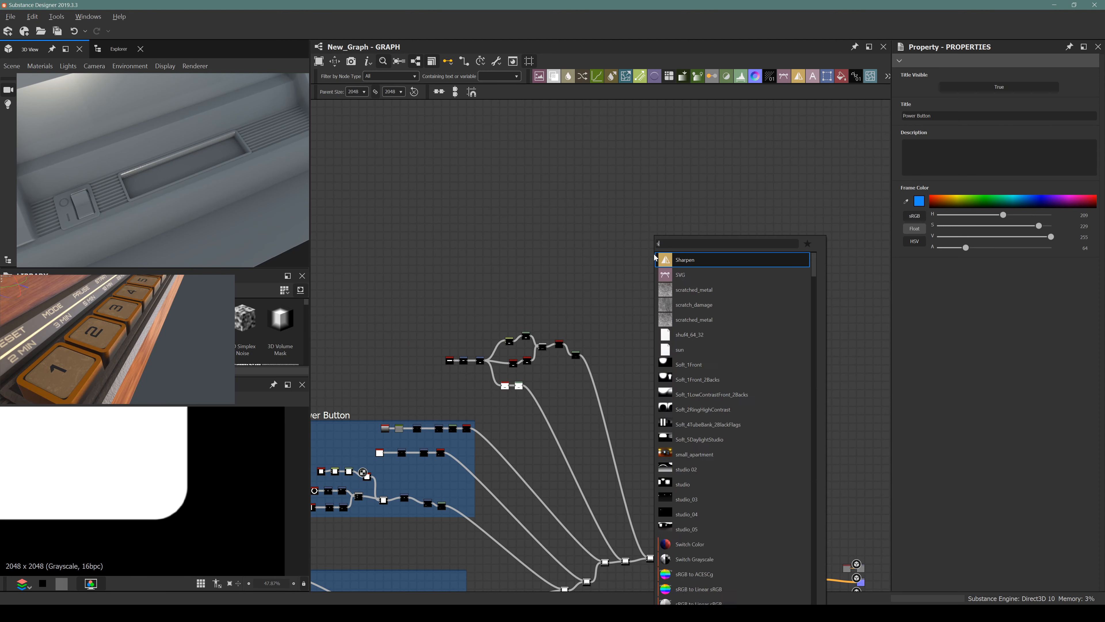
pyautogui.press('Escape')
pyautogui.scroll(3, 624, 252)
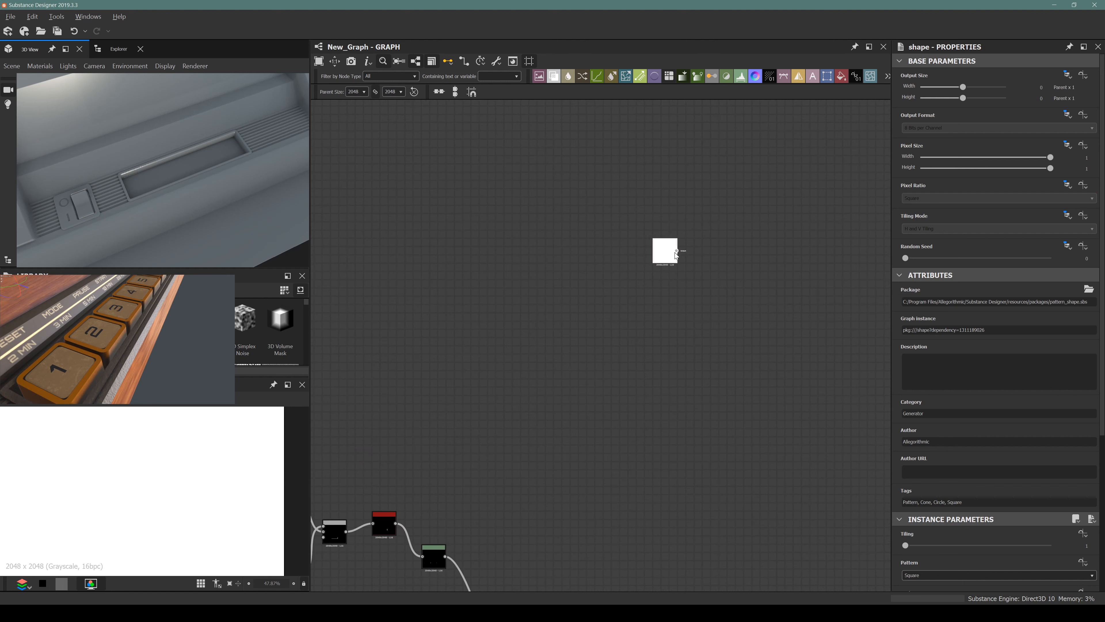
pyautogui.moveTo(664, 259); pyautogui.dragTo(499, 400)
pyautogui.moveTo(498, 400); pyautogui.dragTo(508, 266, button='middle')
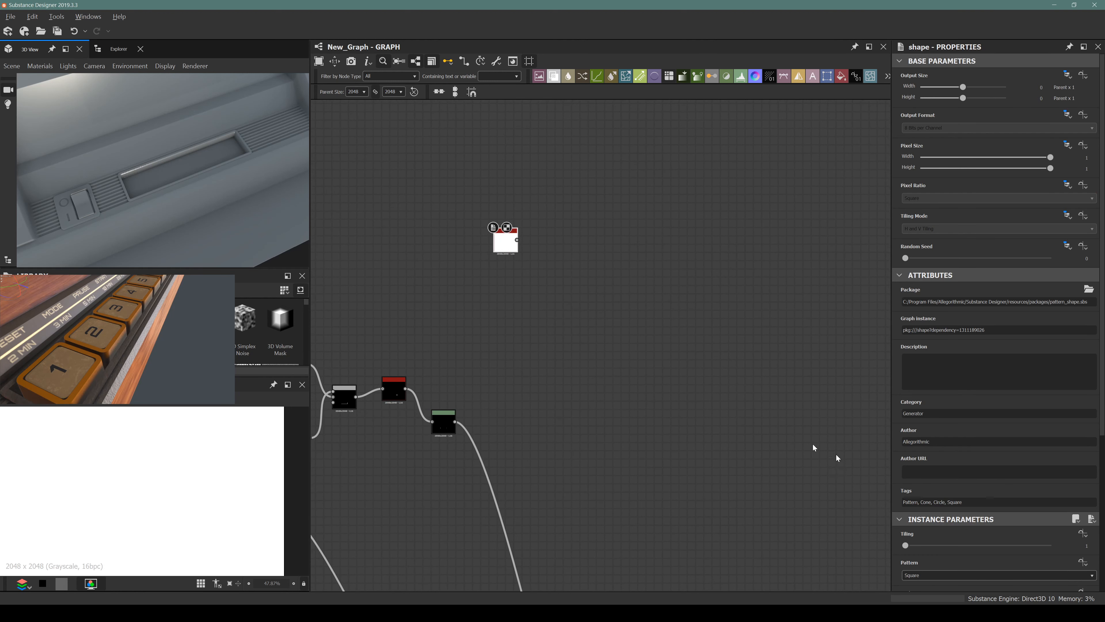
pyautogui.scroll(-5, 948, 581)
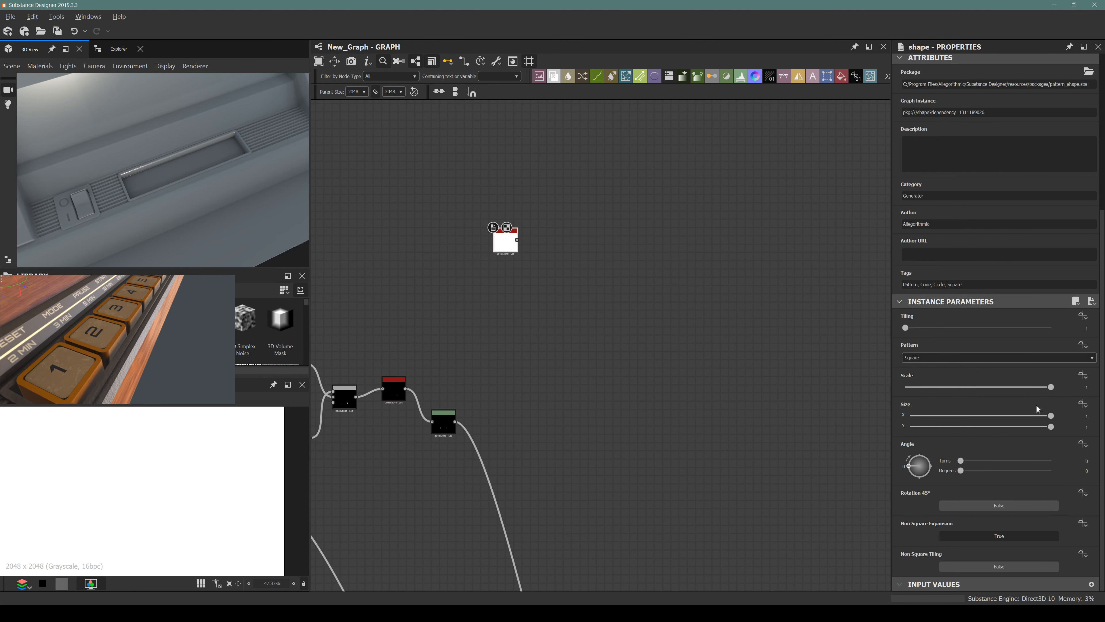
pyautogui.moveTo(1051, 387); pyautogui.dragTo(1024, 387)
pyautogui.scroll(-5, 123, 514)
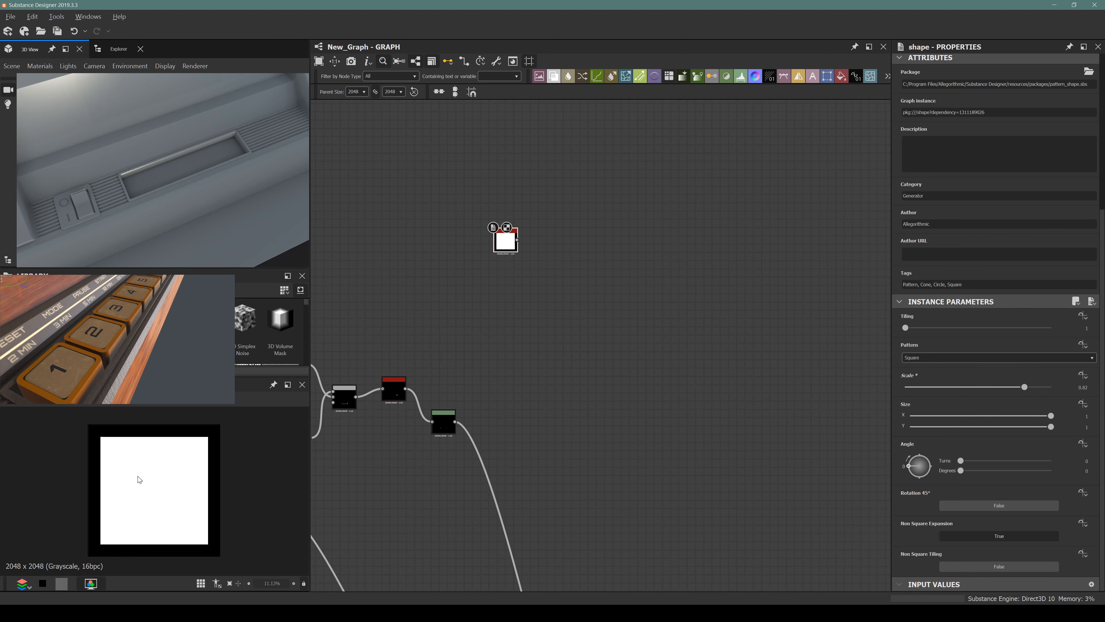
pyautogui.scroll(3, 518, 248)
# Step: Feed the Shape into a new Distance node with a maximum distance of about 31 and reduce the Shape's scale to 0.62
pyautogui.moveTo(499, 231); pyautogui.dragTo(493, 272)
pyautogui.press('space')
pyautogui.write('b')
pyautogui.press('BackSpace')
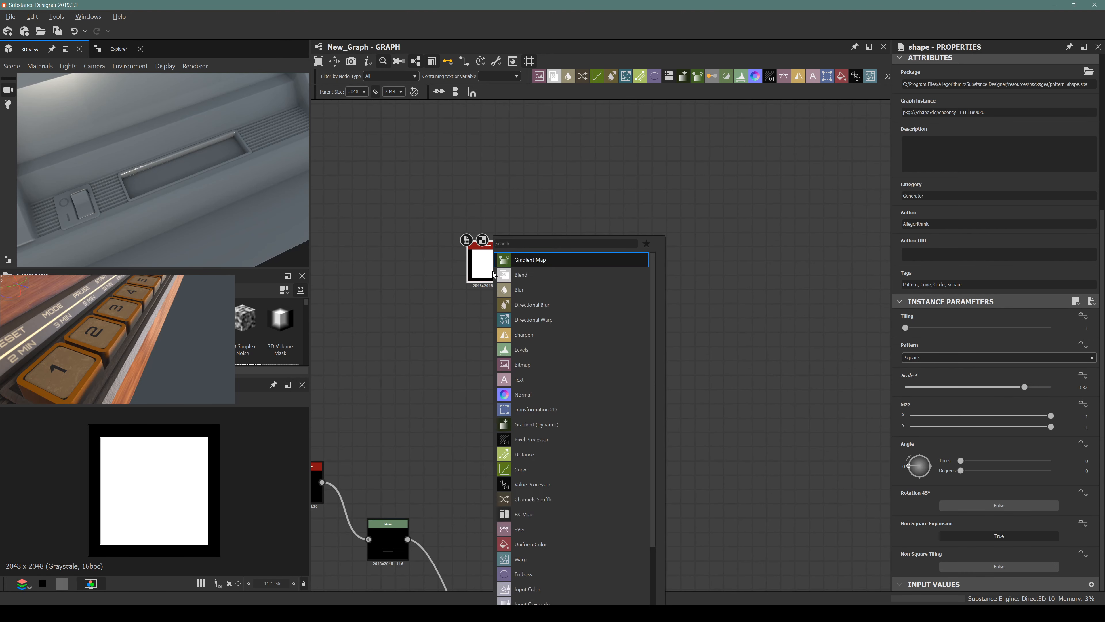
pyautogui.write('dis')
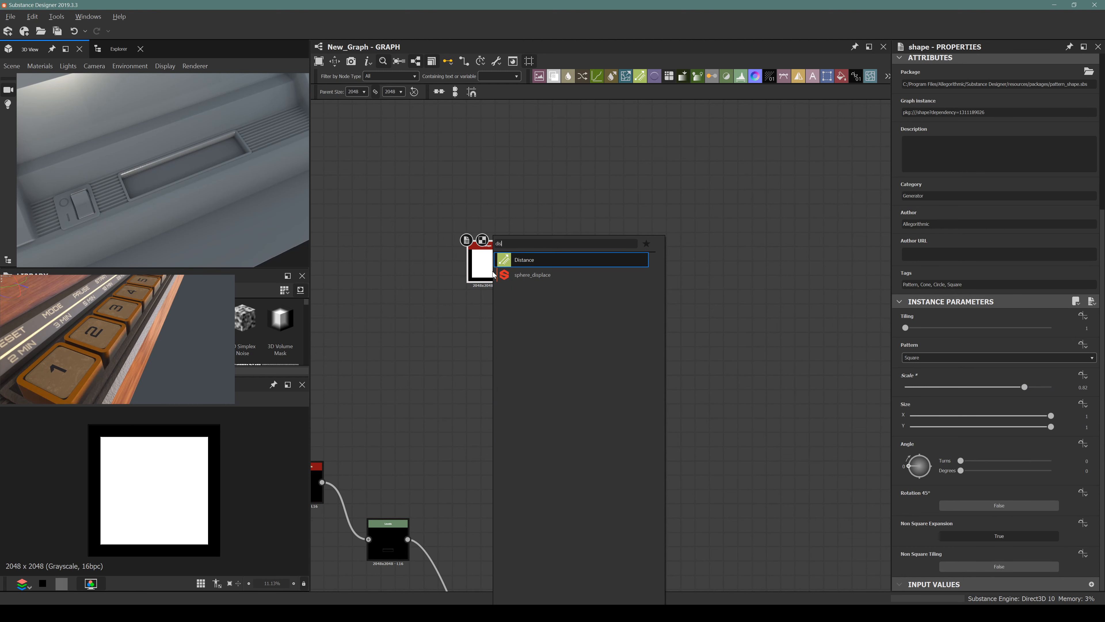
pyautogui.press('Return')
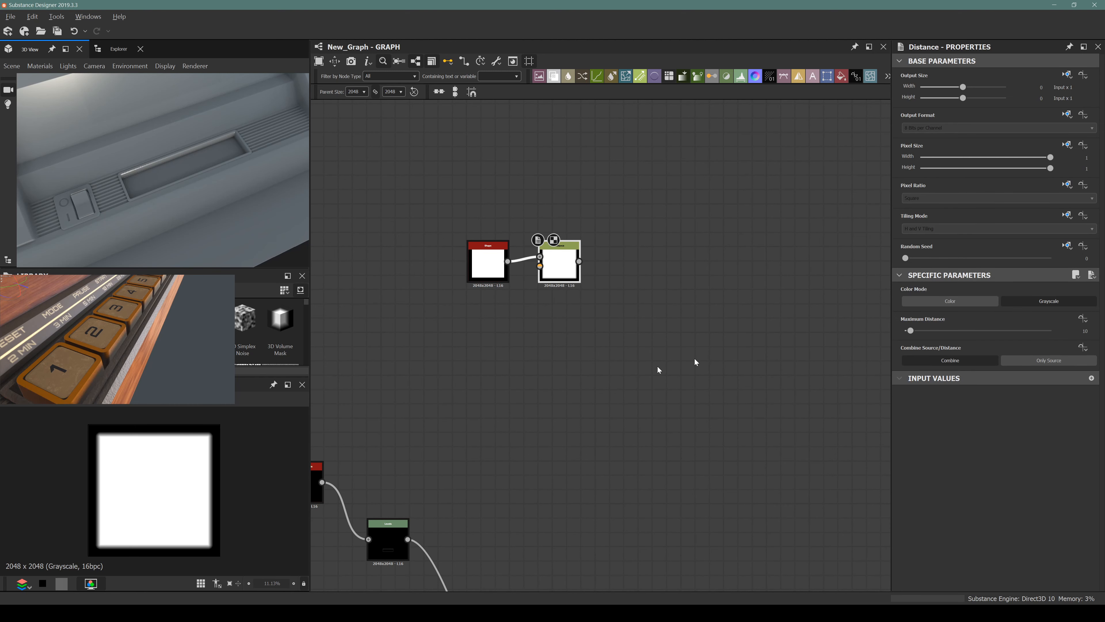
pyautogui.moveTo(911, 330); pyautogui.dragTo(922, 330)
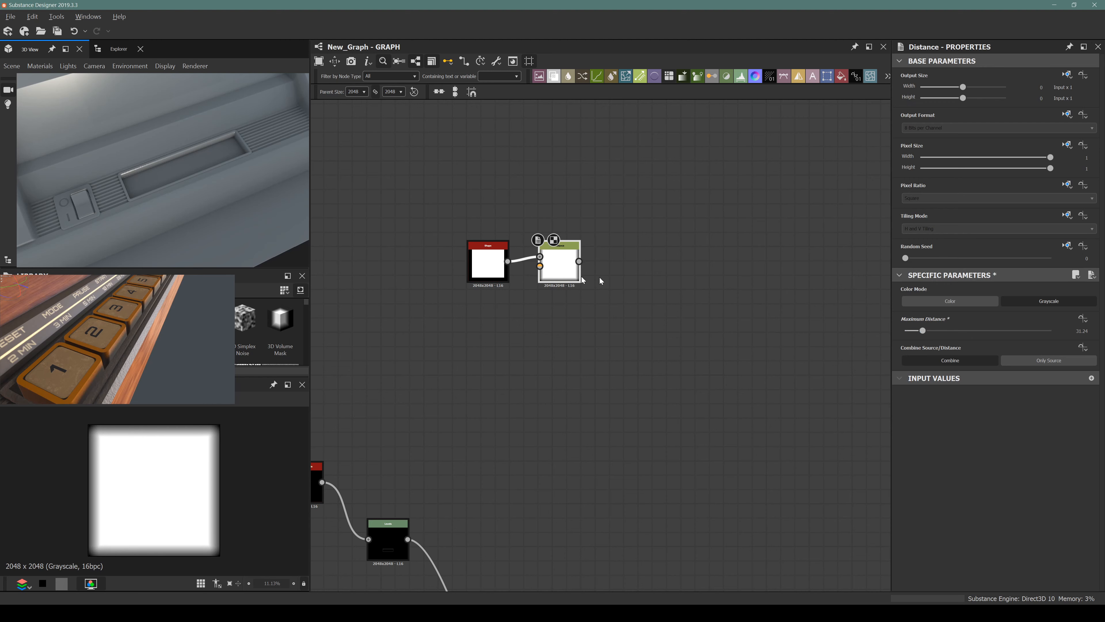
pyautogui.click(487, 263)
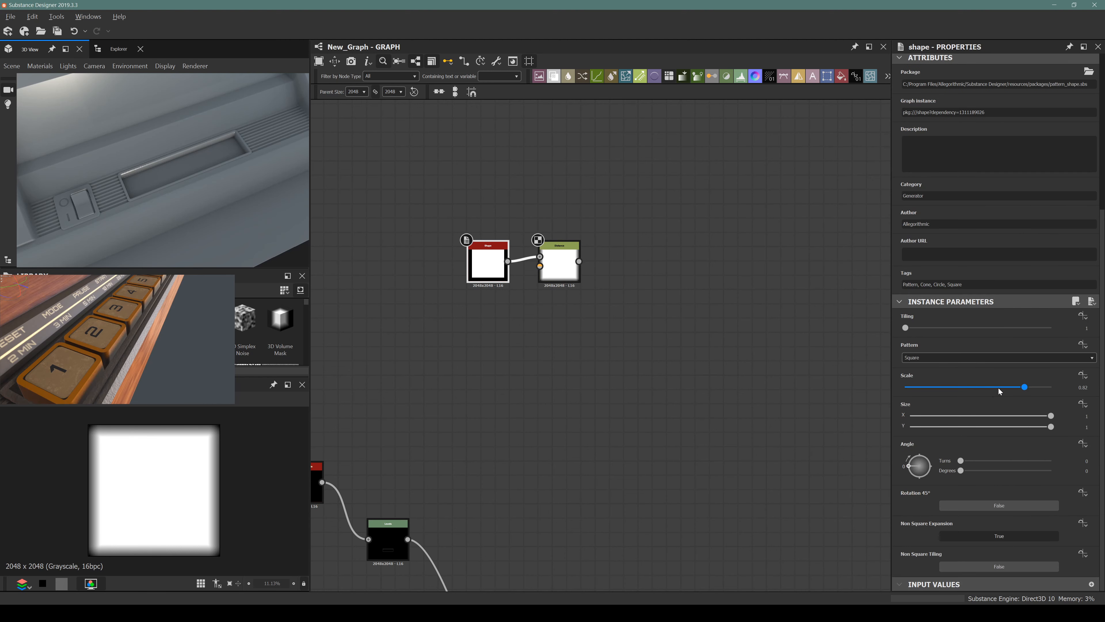
pyautogui.moveTo(999, 391); pyautogui.dragTo(995, 391)
pyautogui.scroll(2, 567, 281)
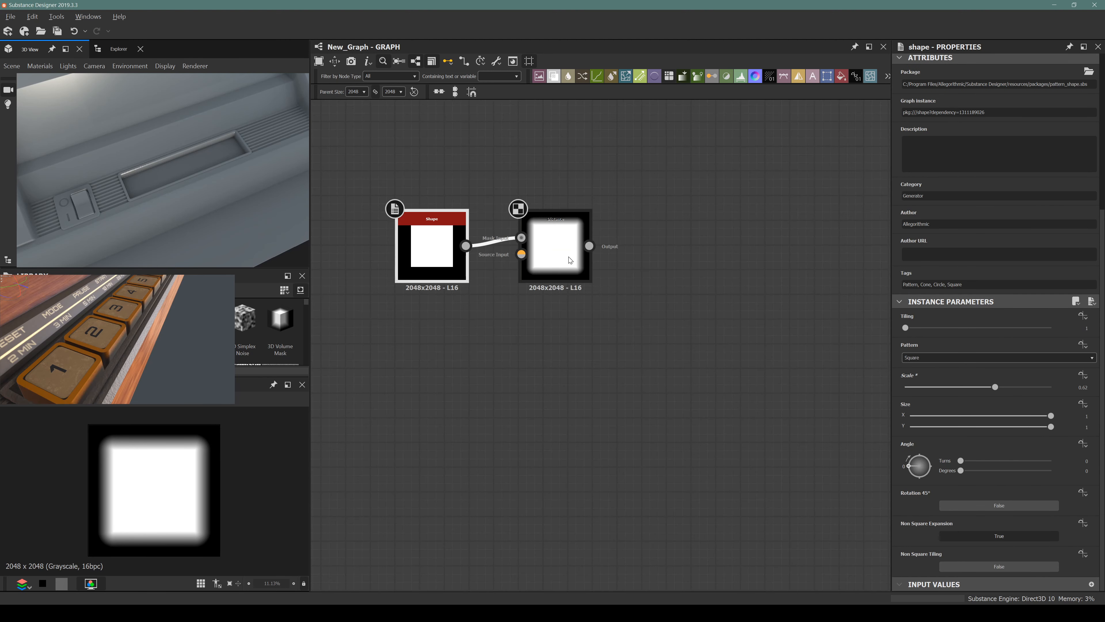
pyautogui.click(570, 260)
pyautogui.press('space')
pyautogui.write('leve')
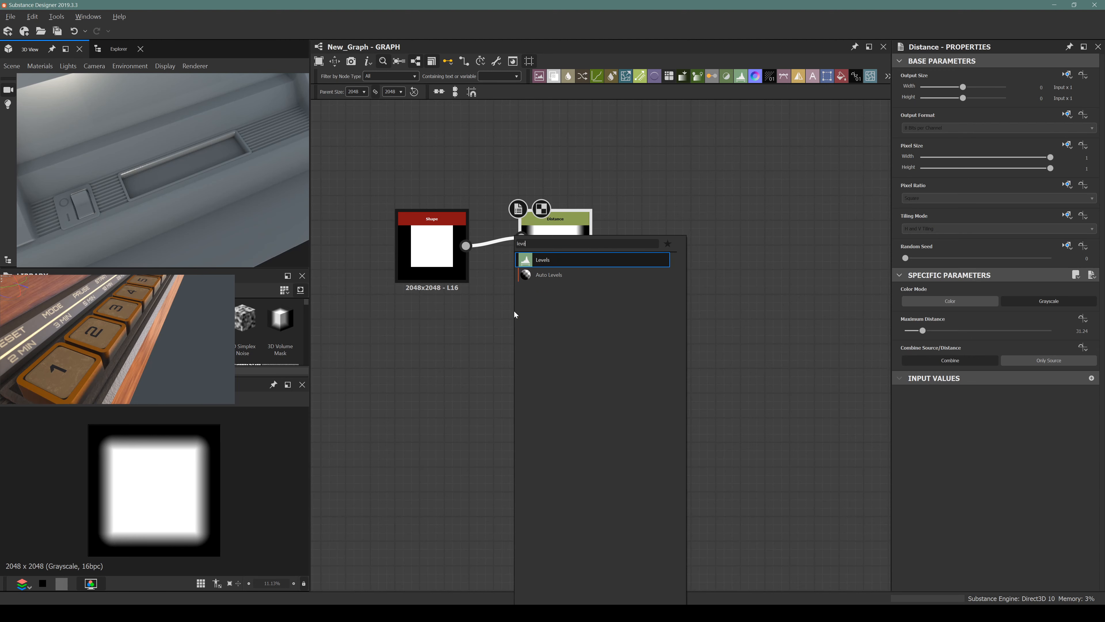
pyautogui.press('Return')
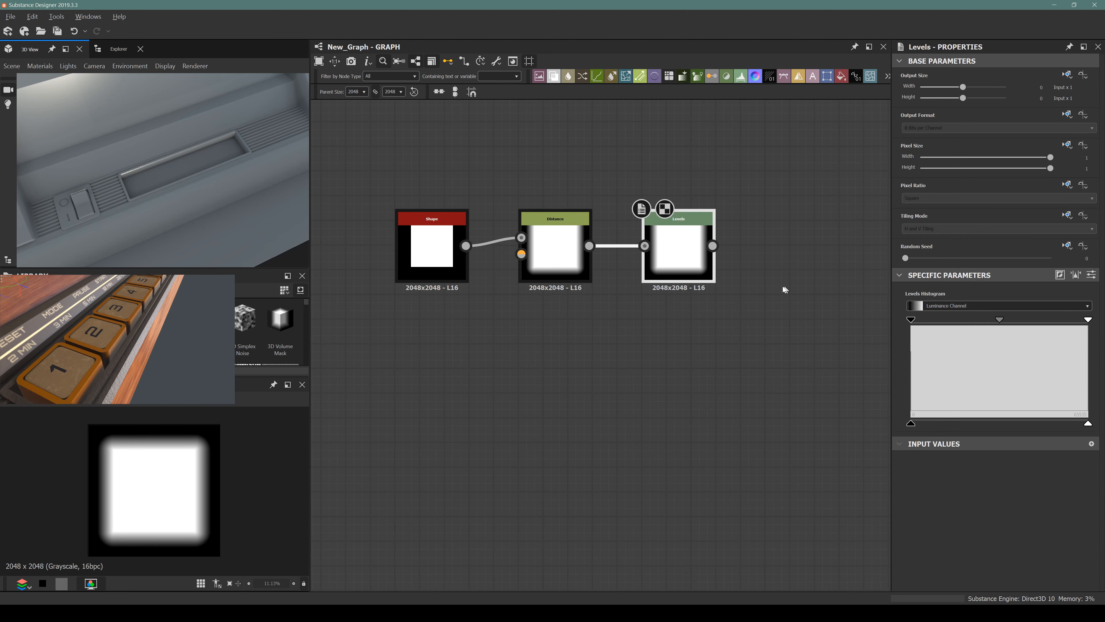
pyautogui.press('Delete')
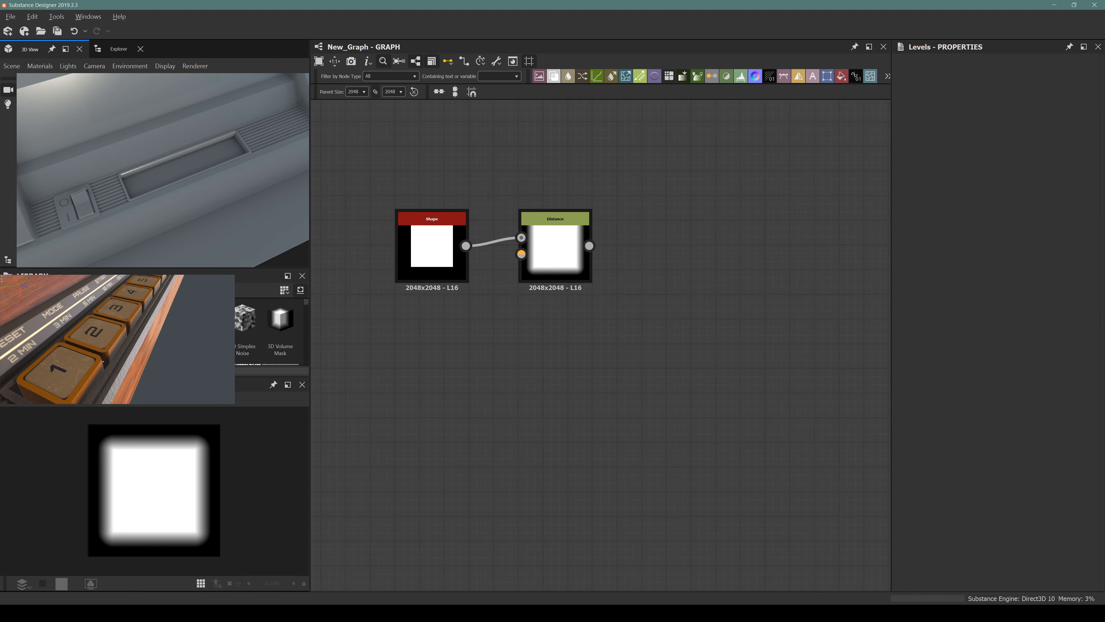
# Step: Space the Shape and Distance nodes apart and reduce the Shape's scale to 0.46
pyautogui.moveTo(460, 275); pyautogui.dragTo(425, 237)
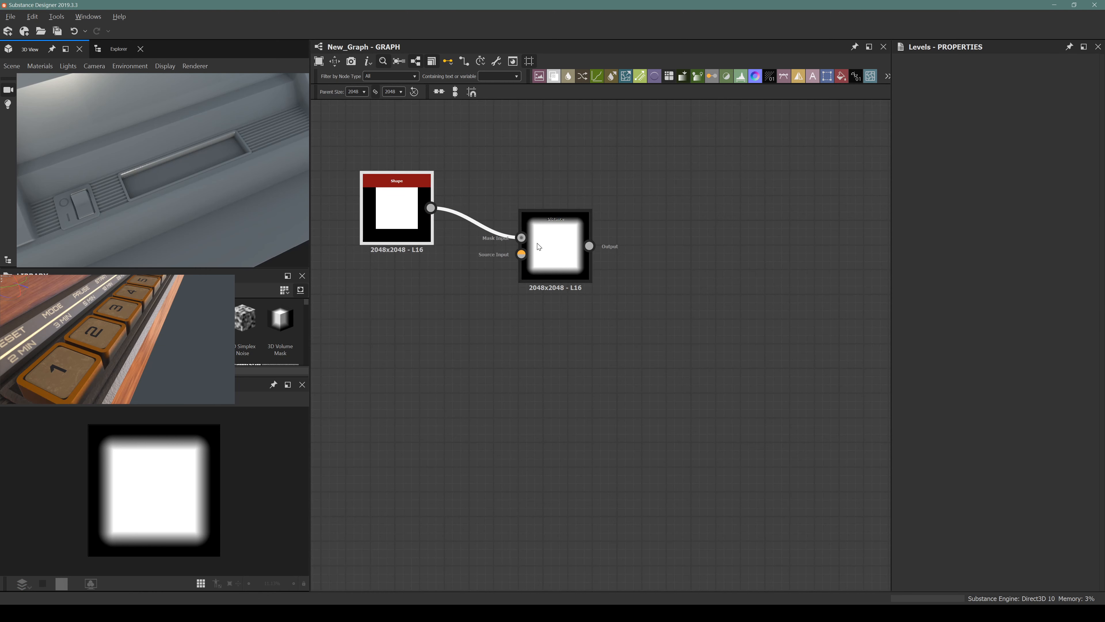
pyautogui.click(529, 248)
pyautogui.moveTo(529, 248); pyautogui.dragTo(529, 234)
pyautogui.scroll(4, 178, 428)
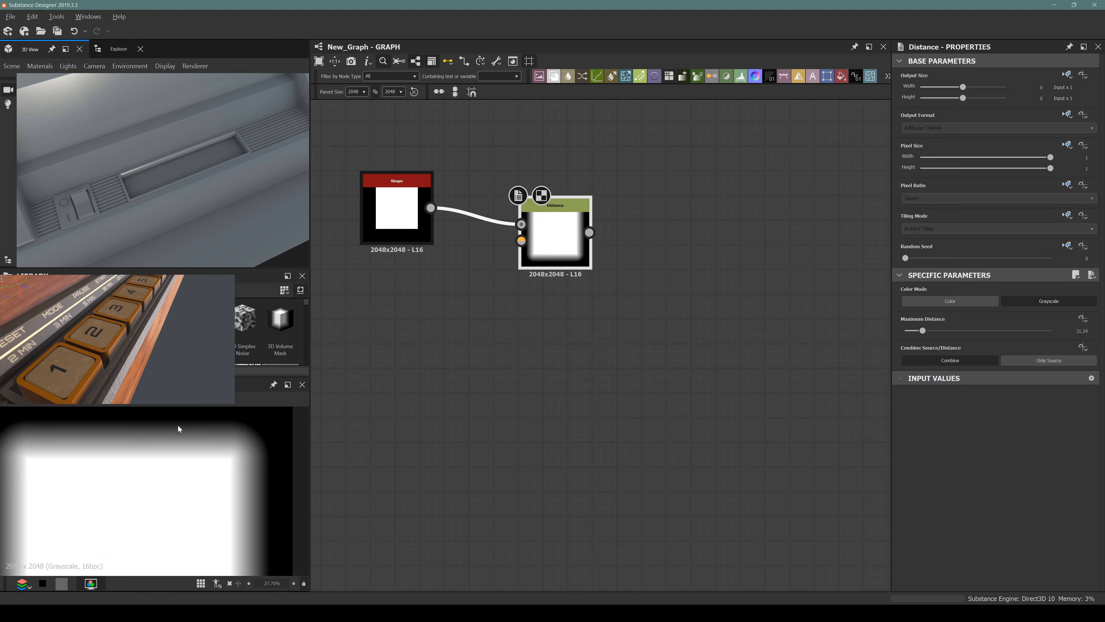
pyautogui.moveTo(403, 208); pyautogui.dragTo(390, 184)
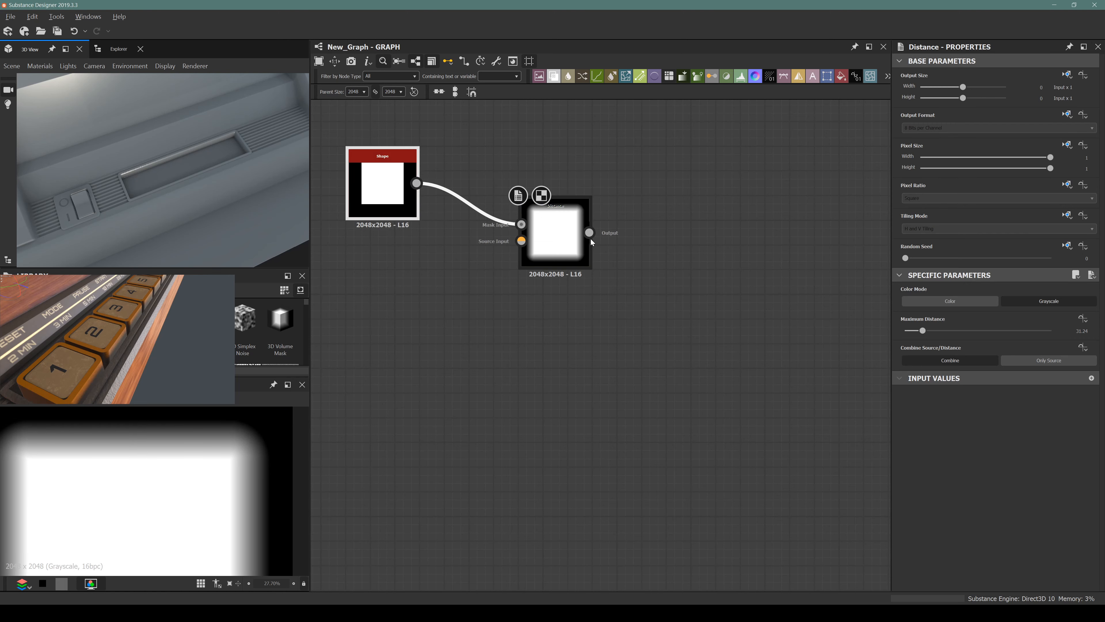
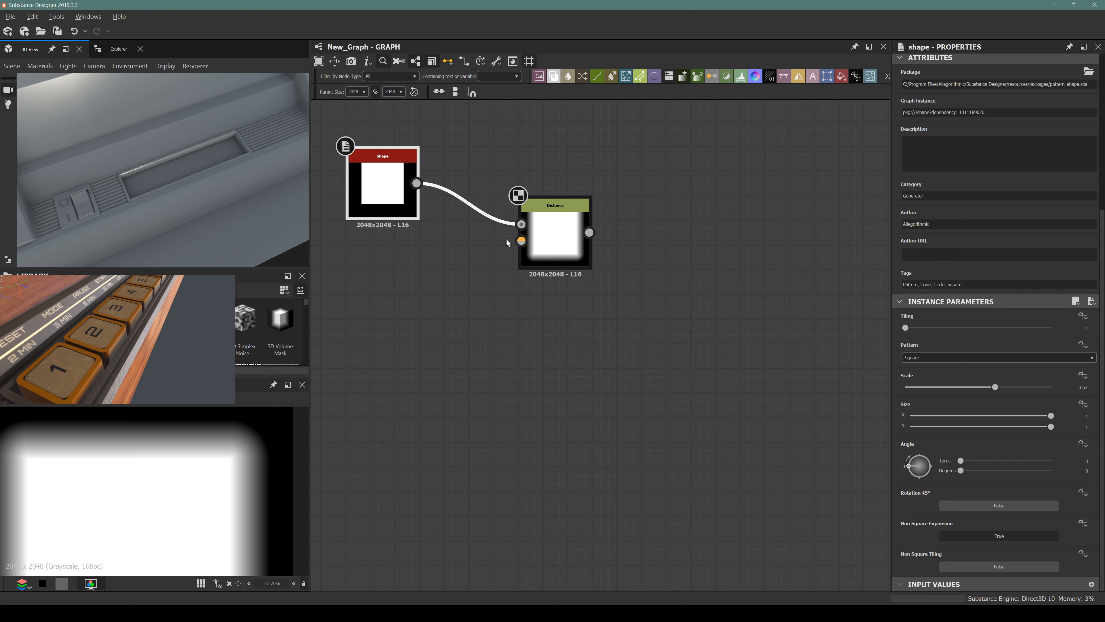
pyautogui.click(970, 387)
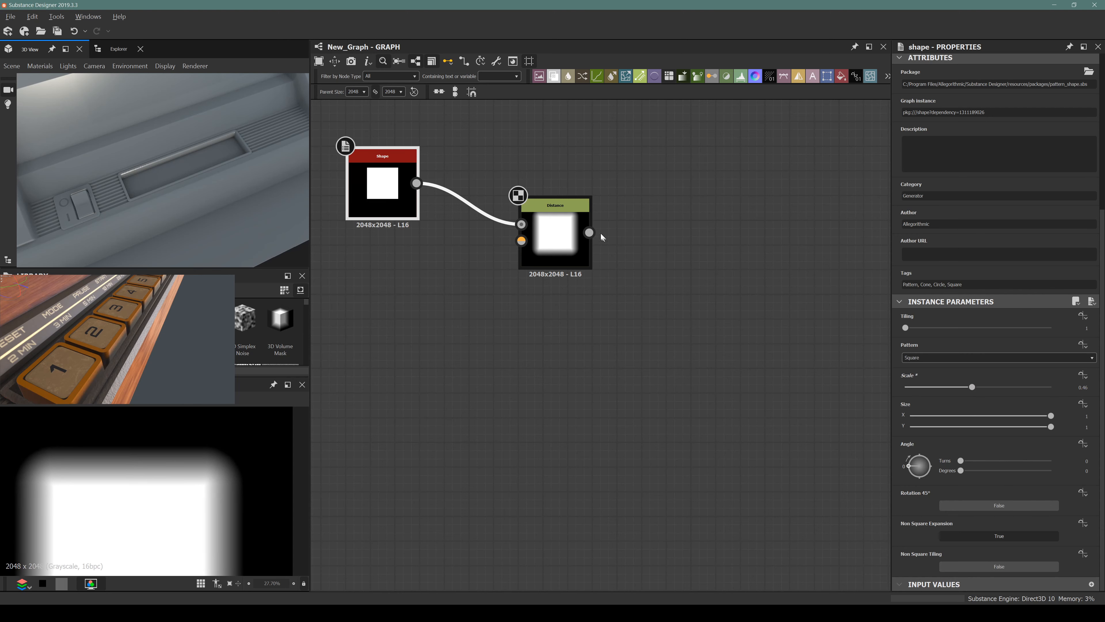
# Step: Add a Levels node after the Distance and lower its input white point almost to the black end to harden the rounded edge
pyautogui.moveTo(554, 237); pyautogui.dragTo(529, 237)
pyautogui.hotkey('ctrl', 'z')
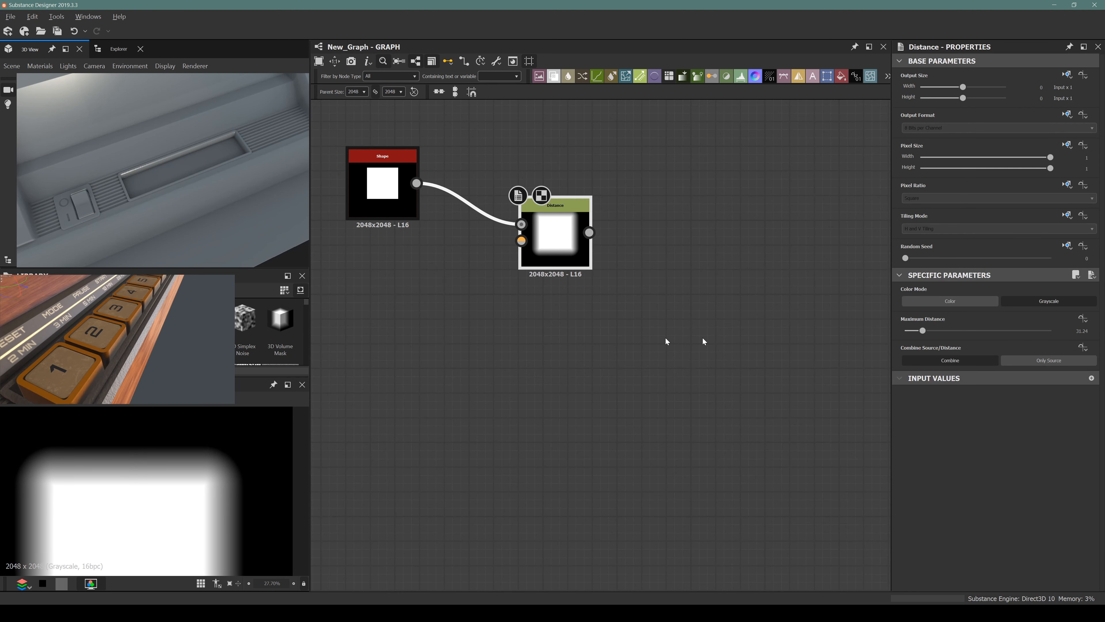
pyautogui.press('space')
pyautogui.write('levels')
pyautogui.press('Return')
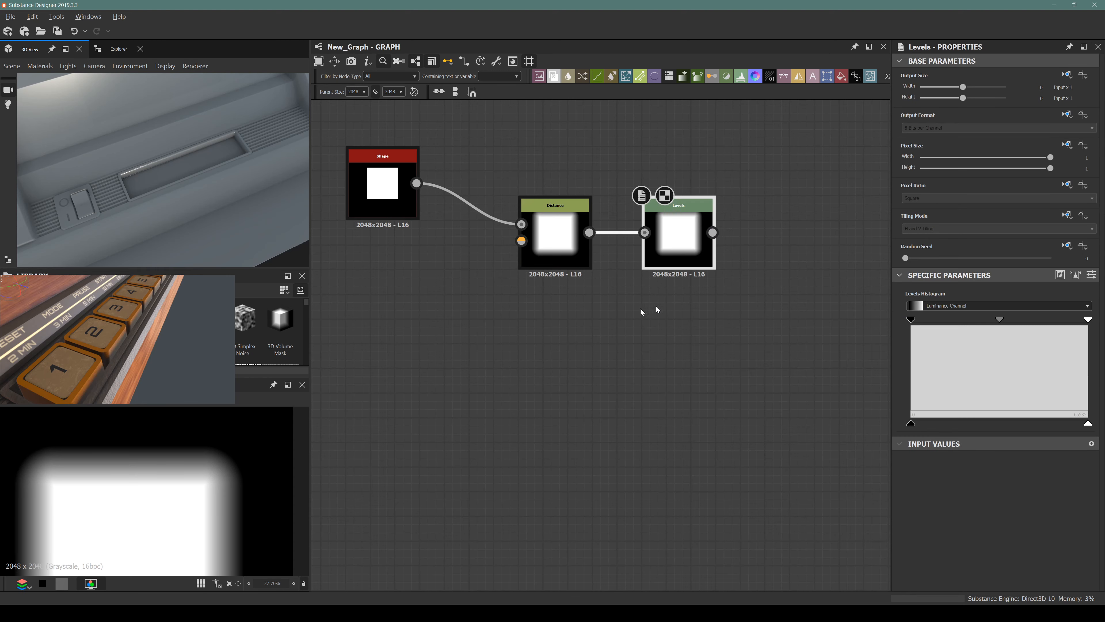
pyautogui.moveTo(1088, 319); pyautogui.dragTo(921, 312)
pyautogui.moveTo(583, 280); pyautogui.dragTo(580, 289, button='middle')
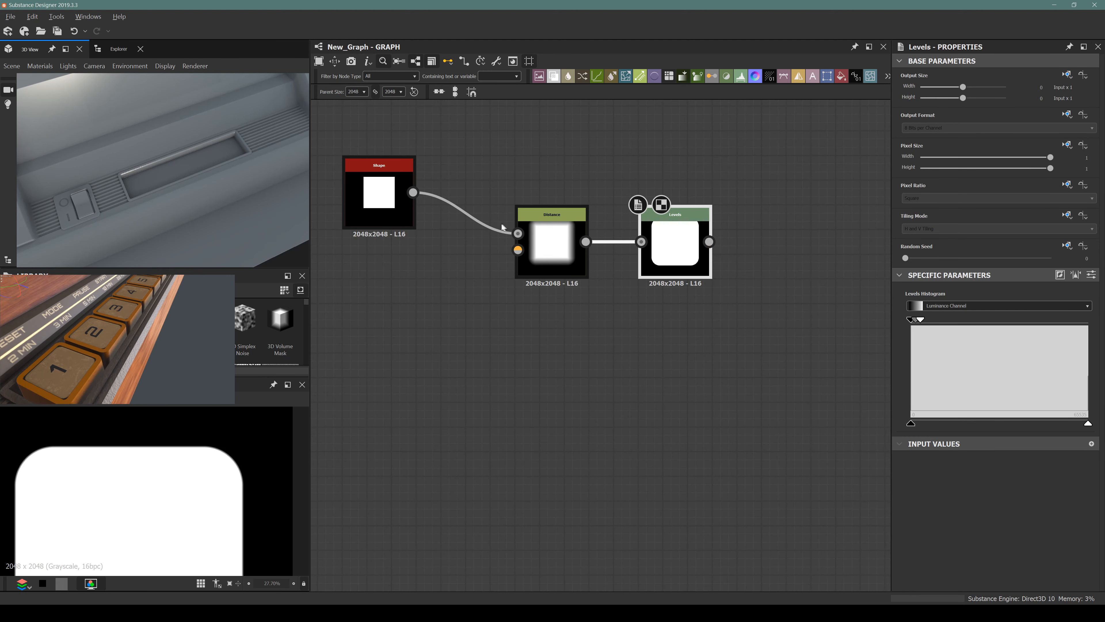
# Step: Line up the Shape node in a straight row with the Distance and Levels nodes
pyautogui.moveTo(331, 132); pyautogui.dragTo(556, 242)
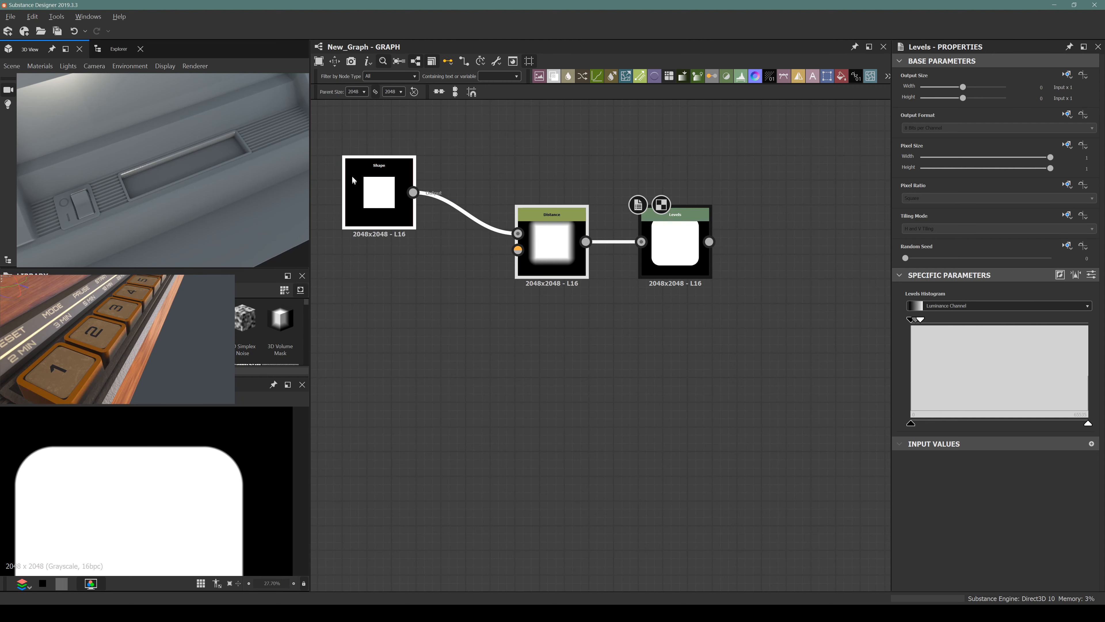
pyautogui.click(369, 142)
pyautogui.moveTo(384, 160); pyautogui.dragTo(397, 213)
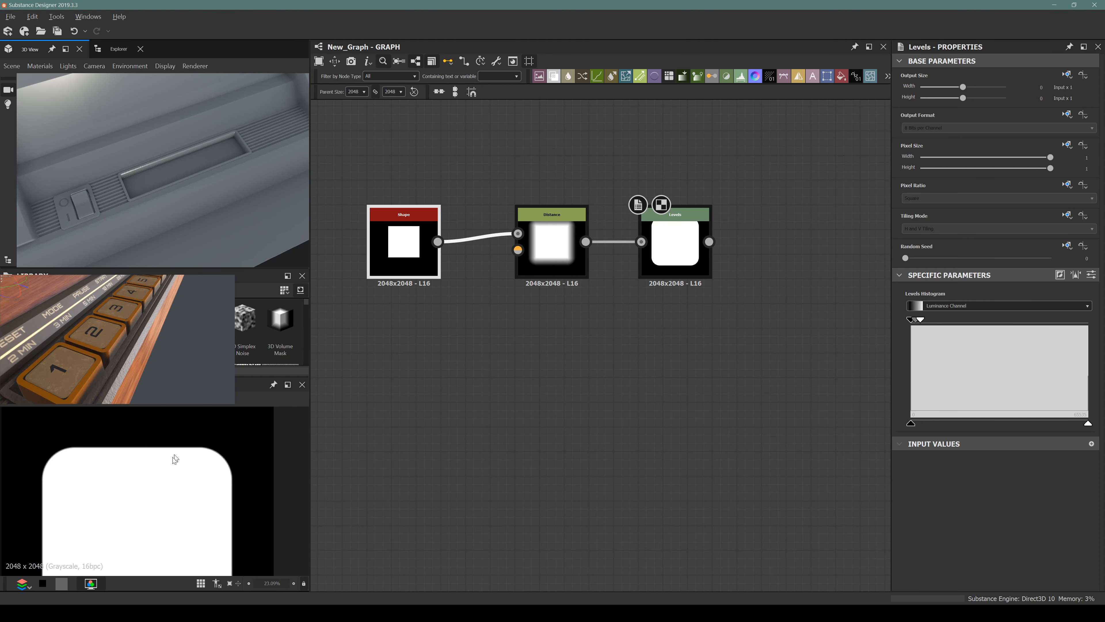
# Step: Lower the Distance node's maximum distance to about 18 to tighten the square's corner rounding
pyautogui.scroll(-5, 172, 457)
pyautogui.moveTo(407, 162); pyautogui.dragTo(576, 218)
pyautogui.click(537, 291)
pyautogui.moveTo(587, 306); pyautogui.dragTo(575, 323, button='middle')
pyautogui.click(440, 226)
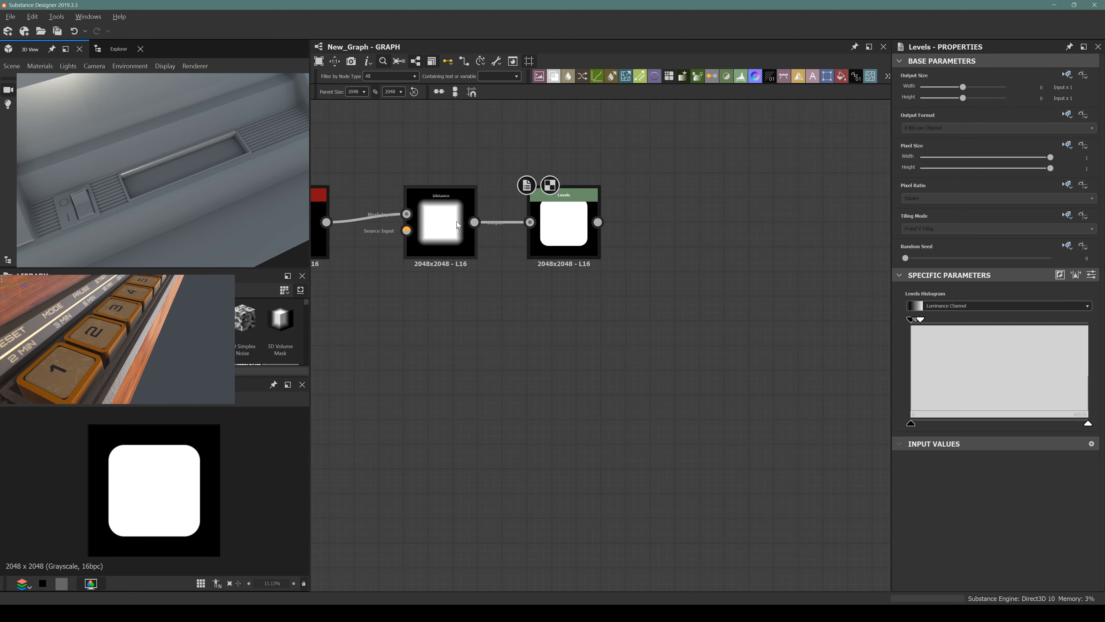
pyautogui.moveTo(922, 330); pyautogui.dragTo(915, 331)
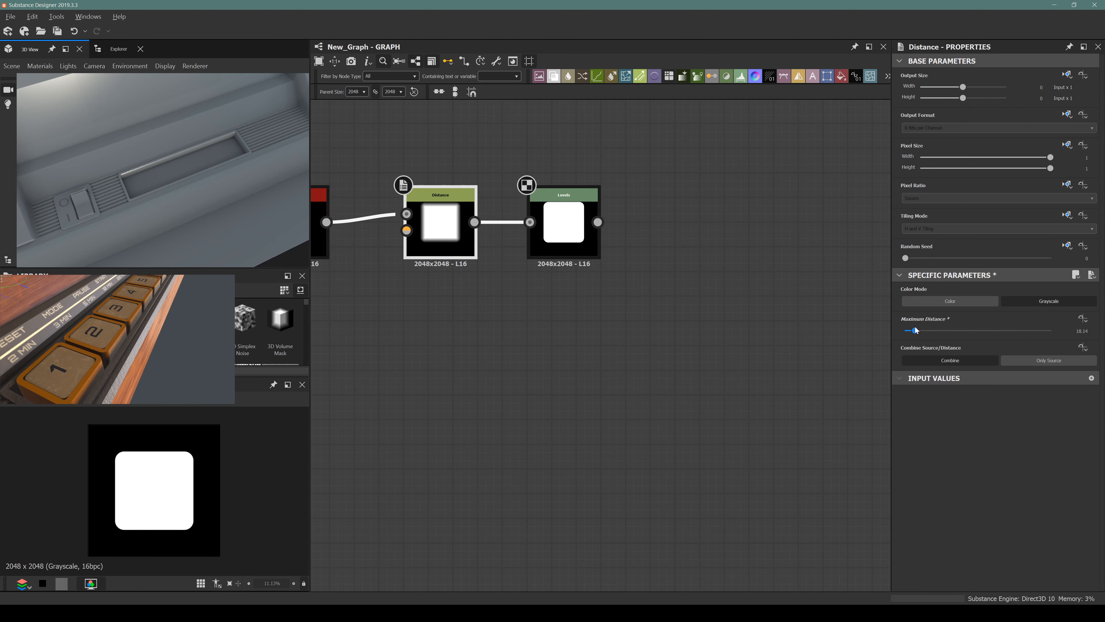
# Step: Add a second Distance node after the Levels and set its maximum distance to about 46
pyautogui.click(580, 234)
pyautogui.press('space')
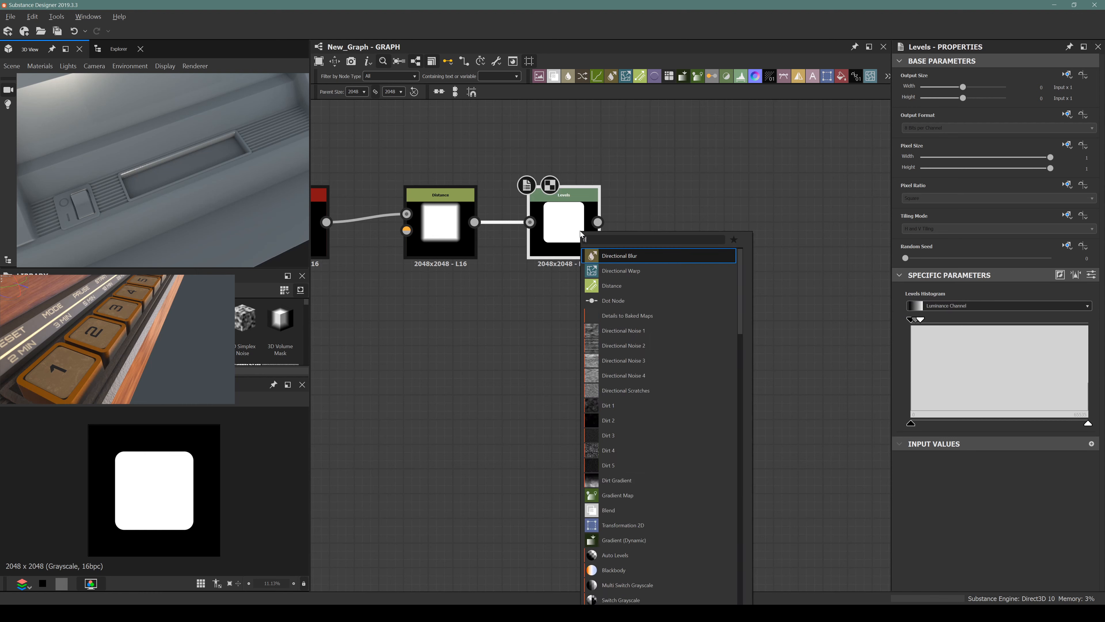
pyautogui.write('distan')
pyautogui.press('Return')
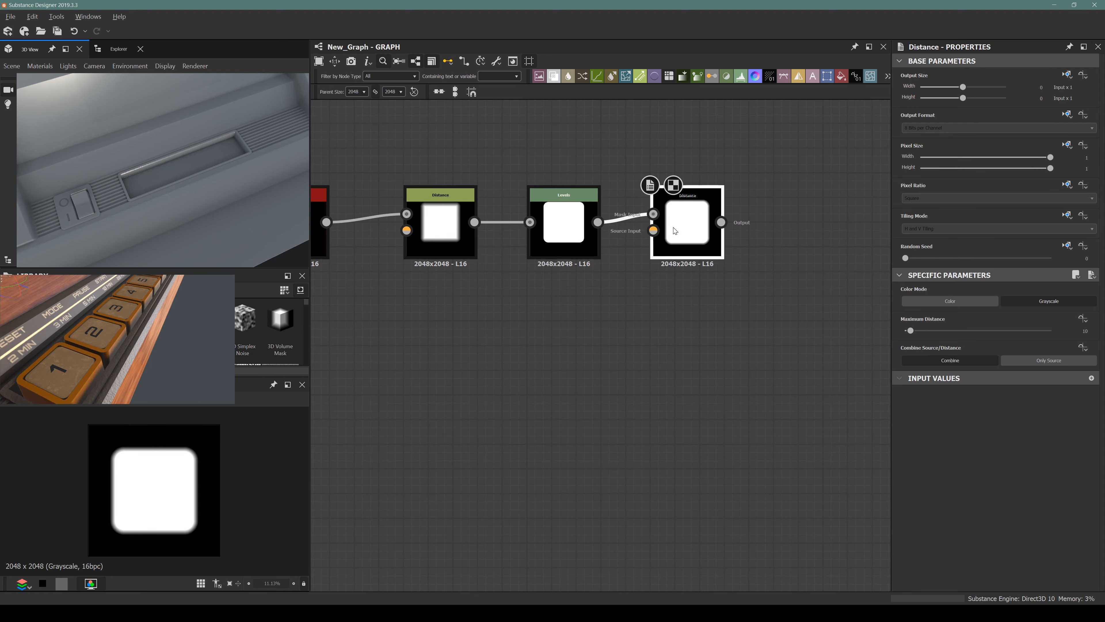
pyautogui.moveTo(911, 331); pyautogui.dragTo(932, 337)
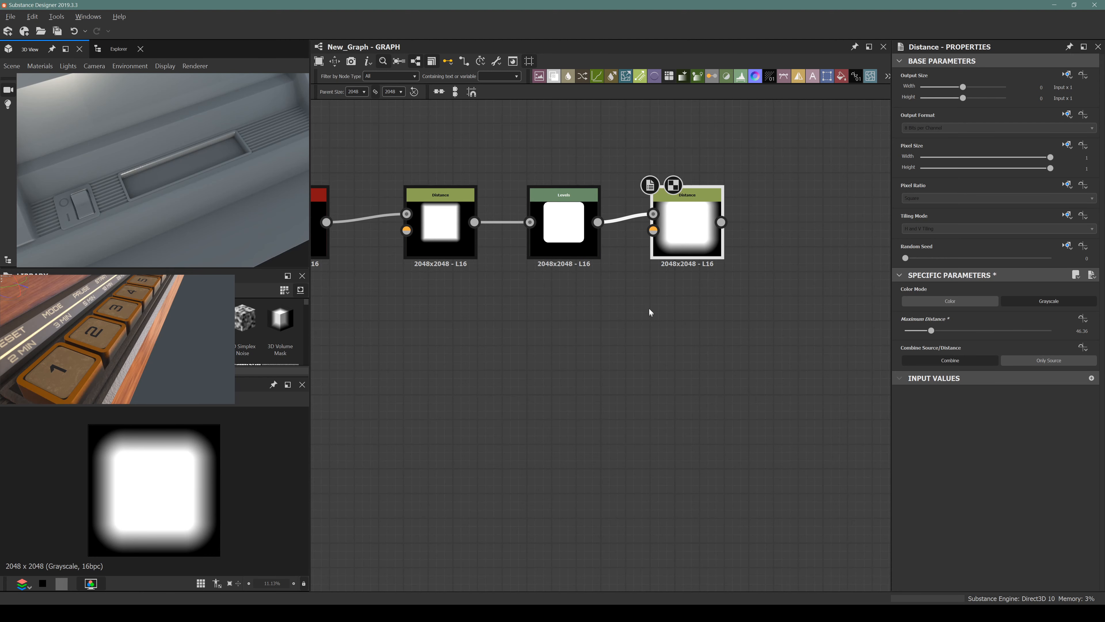
pyautogui.moveTo(492, 326); pyautogui.dragTo(530, 328, button='middle')
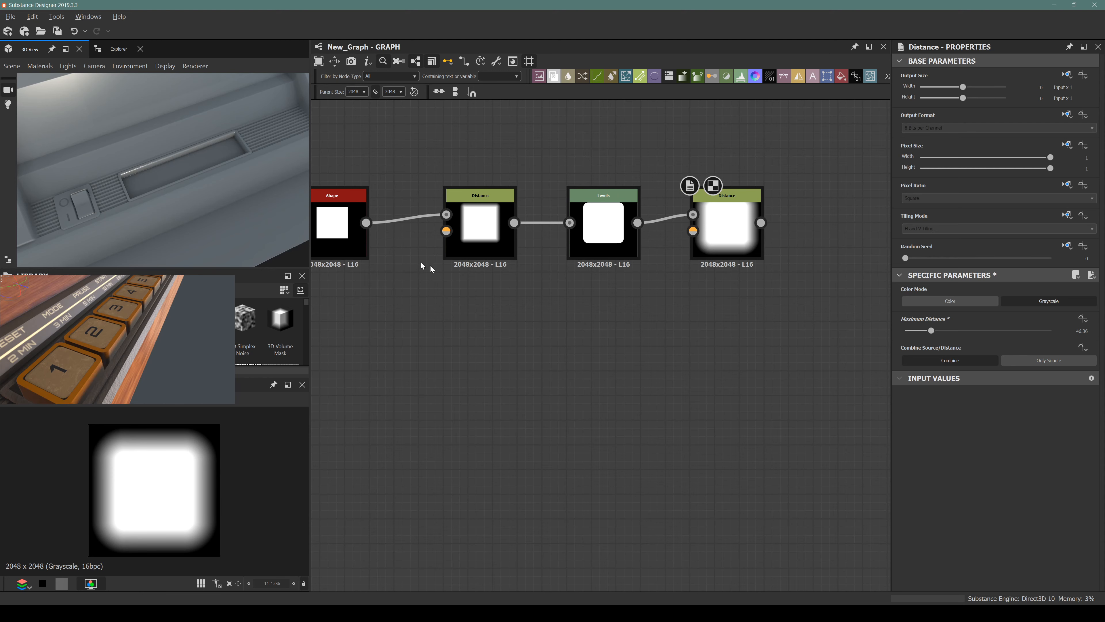
# Step: Duplicate the Shape, first Distance and Levels nodes and line the copies up as a second row beneath the originals
pyautogui.moveTo(431, 269); pyautogui.dragTo(493, 273, button='middle')
pyautogui.moveTo(368, 167); pyautogui.dragTo(660, 279)
pyautogui.hotkey('ctrl', 'd')
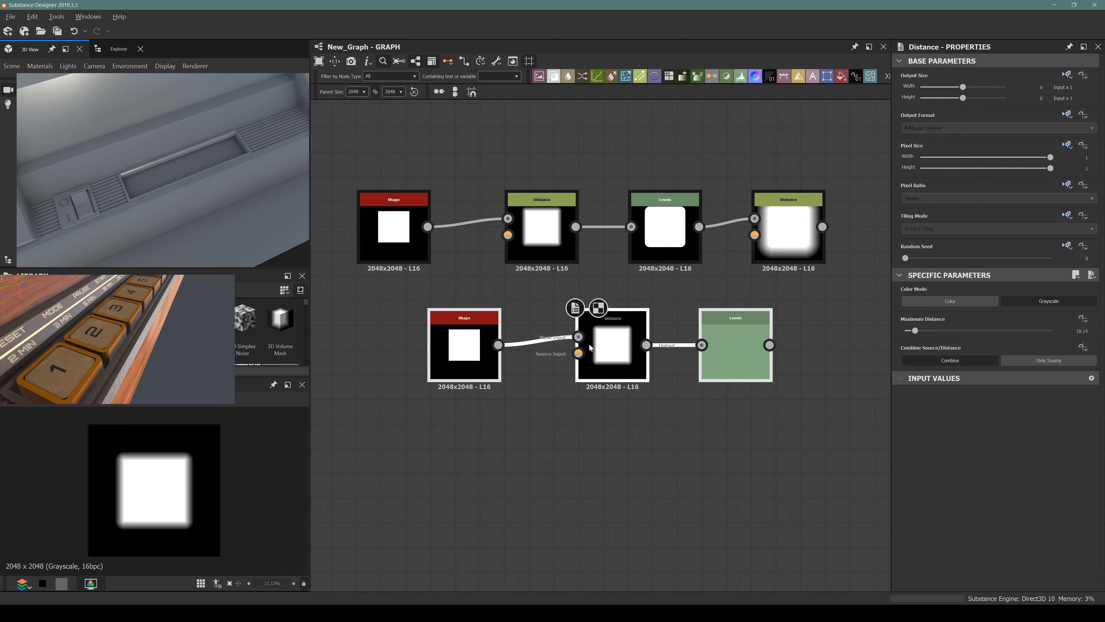
pyautogui.moveTo(609, 348); pyautogui.dragTo(525, 366)
# Step: Add a Blend node after the top row's final Distance node and place it between the two rows
pyautogui.click(780, 240)
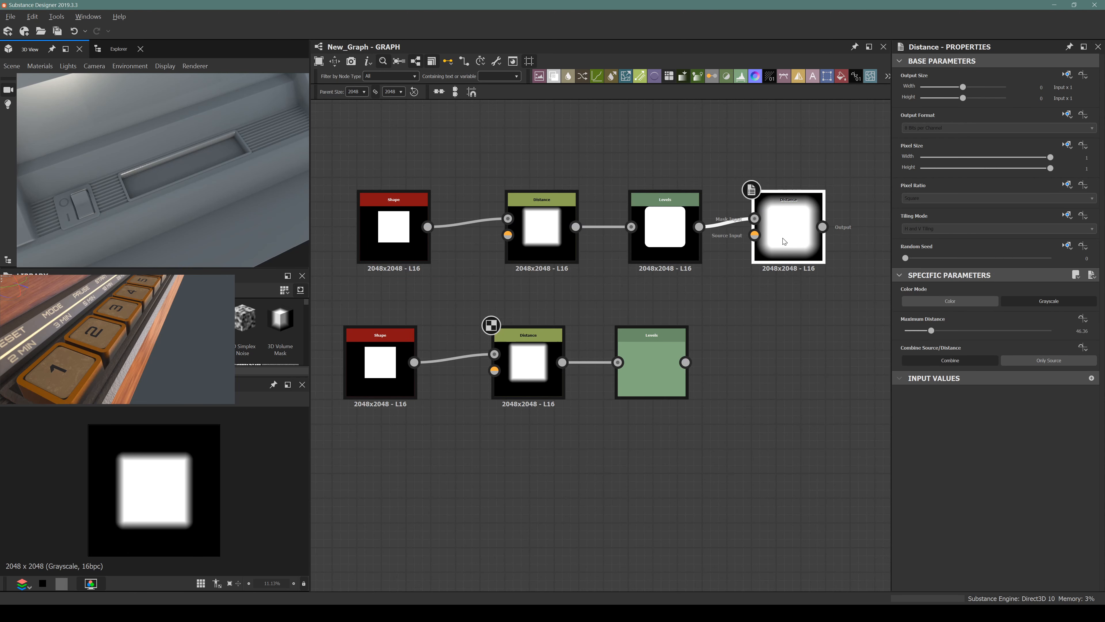
pyautogui.press('space')
pyautogui.write('blend')
pyautogui.press('Return')
pyautogui.moveTo(784, 240); pyautogui.dragTo(613, 216, button='middle')
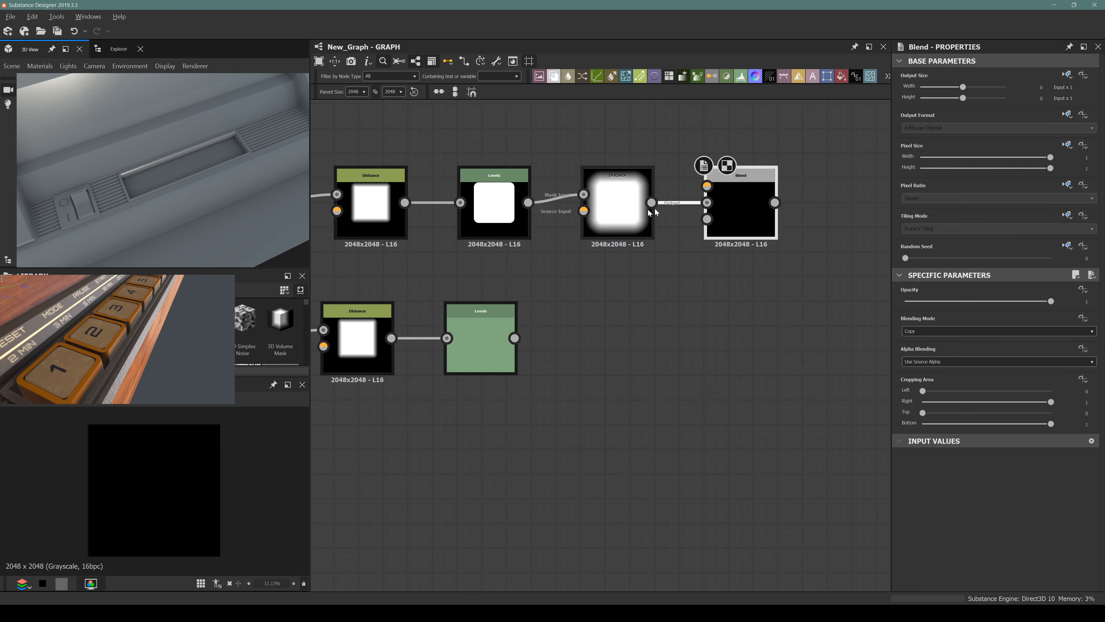
pyautogui.moveTo(723, 204); pyautogui.dragTo(747, 290)
# Step: Set the Blend to Subtract with 0.24 opacity and connect the second row's Levels output to its foreground input
pyautogui.click(920, 331)
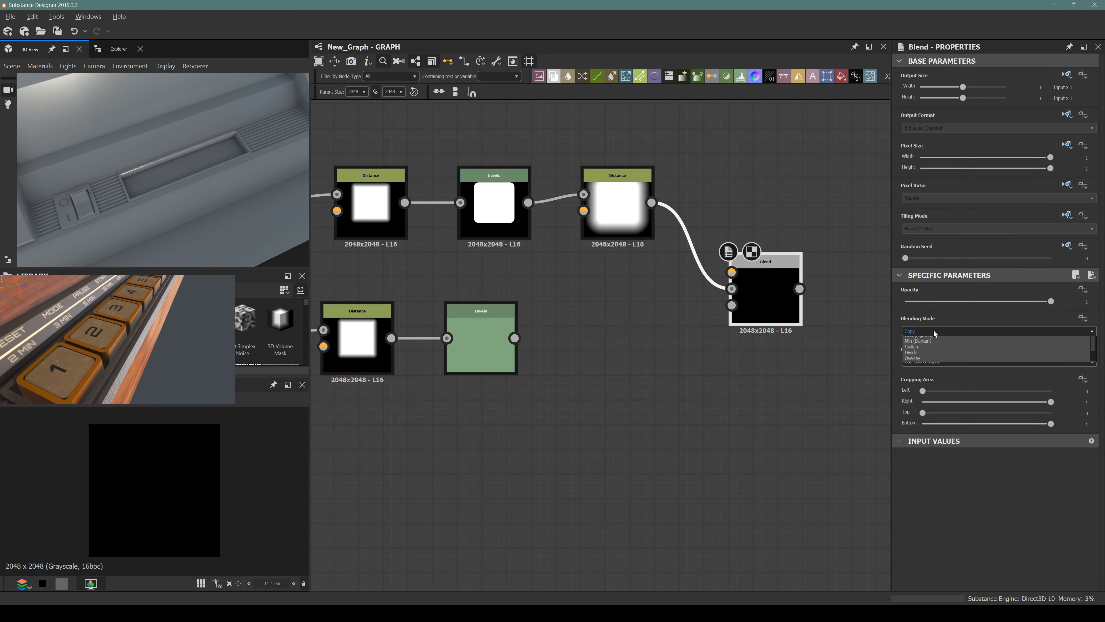
pyautogui.click(917, 342)
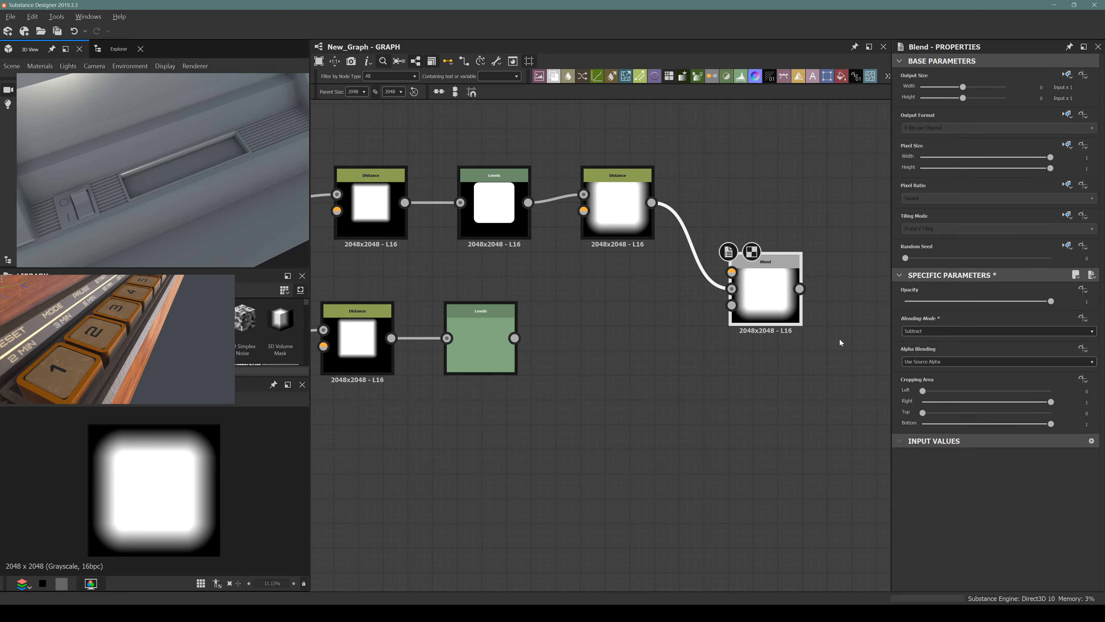
pyautogui.moveTo(974, 299); pyautogui.dragTo(940, 300)
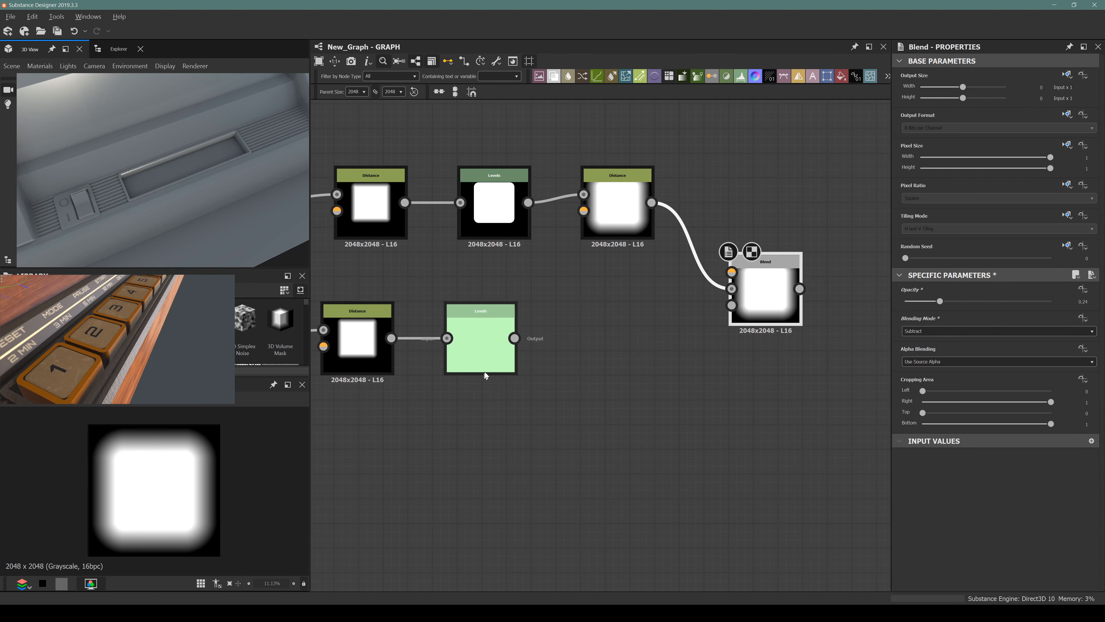
pyautogui.moveTo(403, 359); pyautogui.dragTo(481, 350, button='middle')
pyautogui.moveTo(591, 328); pyautogui.dragTo(848, 288)
# Step: Lower the second-row Shape's scale to 0.36 and its Distance node's maximum distance to about 7
pyautogui.moveTo(573, 349); pyautogui.dragTo(655, 337, button='middle')
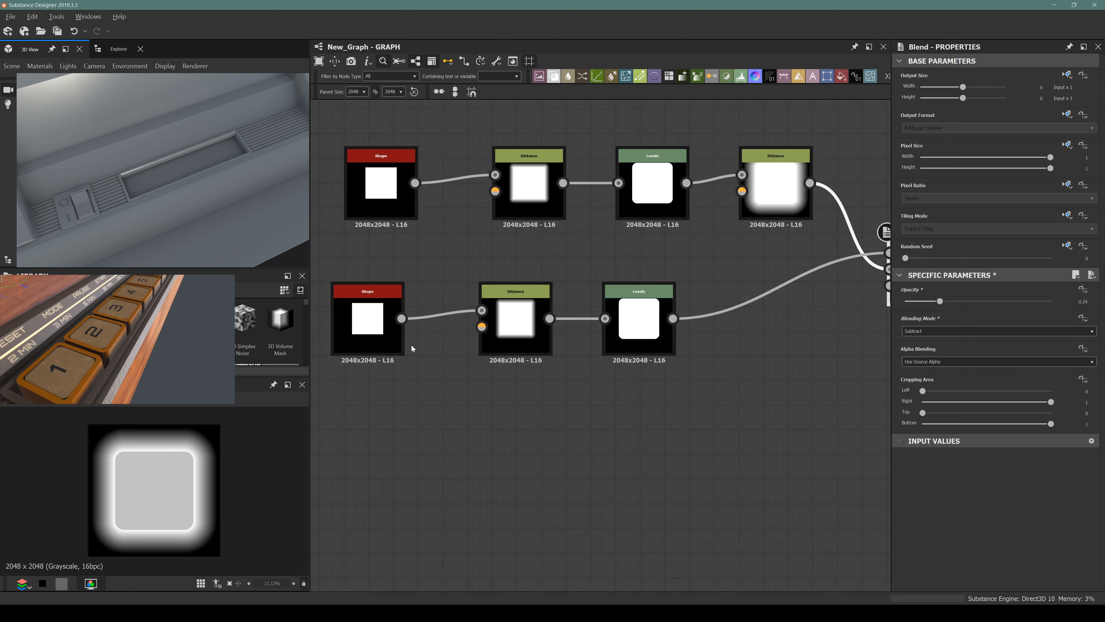
pyautogui.scroll(-2, 411, 348)
pyautogui.click(376, 333)
pyautogui.scroll(3, 145, 478)
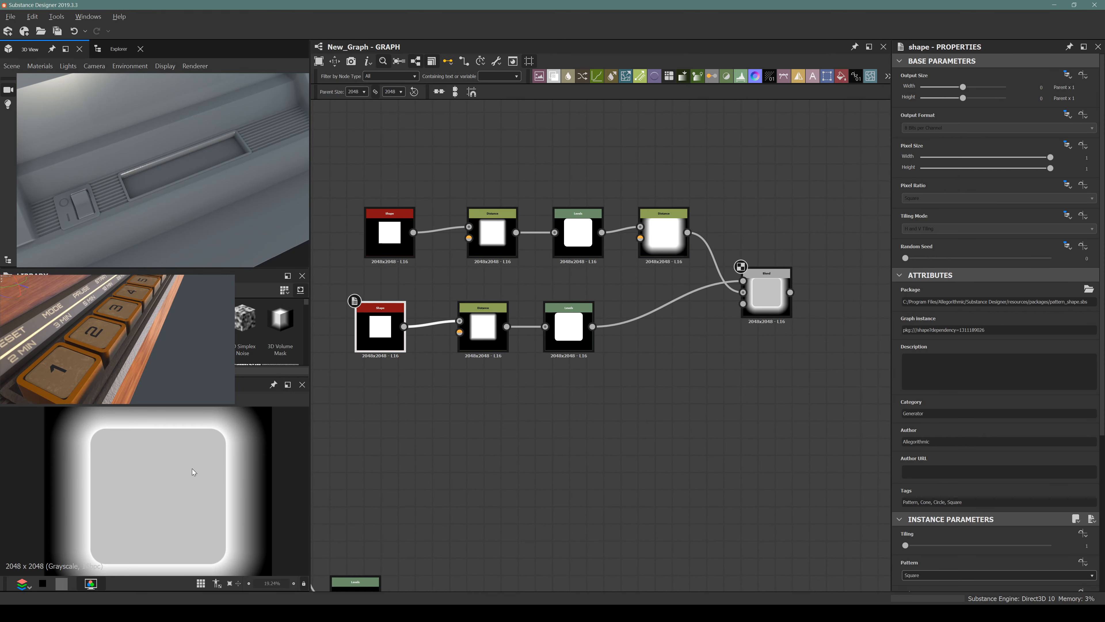
pyautogui.scroll(-3, 951, 496)
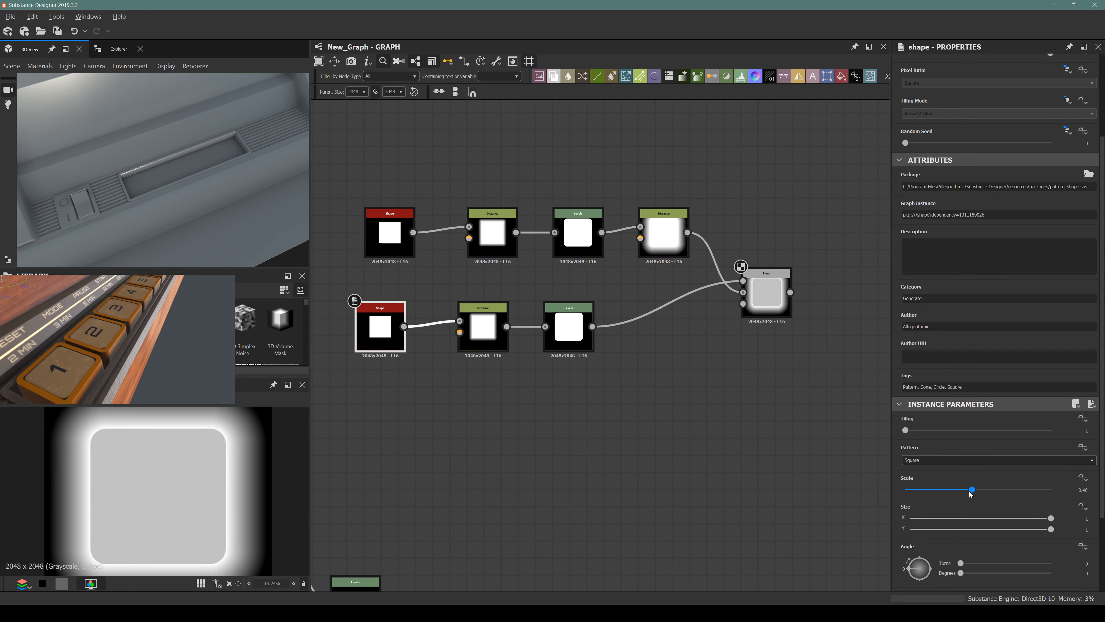
pyautogui.moveTo(970, 493); pyautogui.dragTo(958, 495)
pyautogui.click(490, 334)
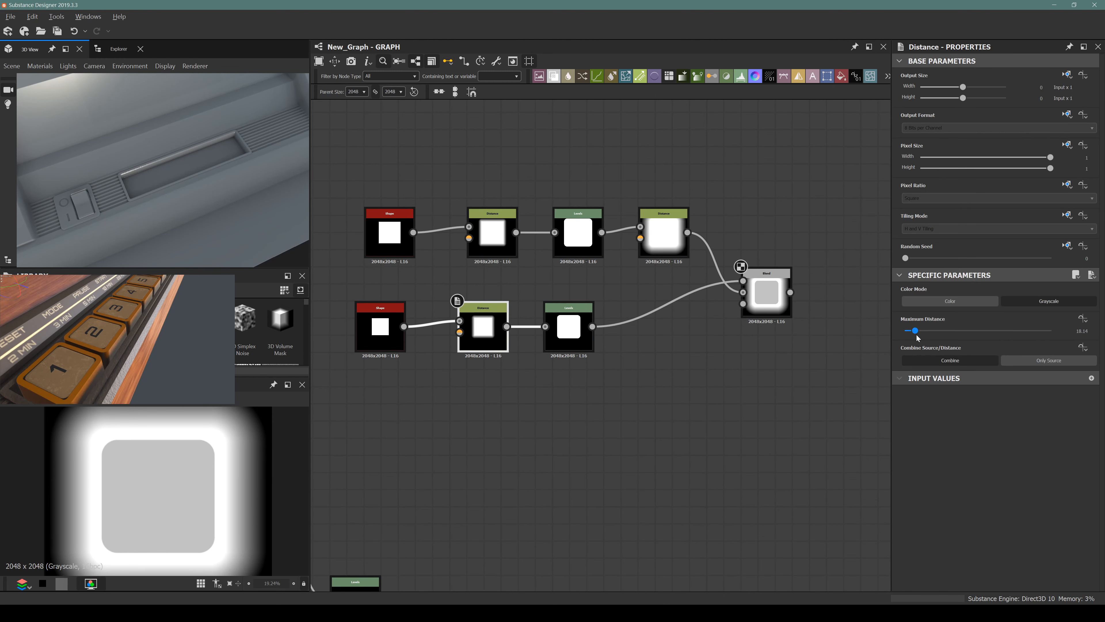
pyautogui.moveTo(916, 332); pyautogui.dragTo(910, 333)
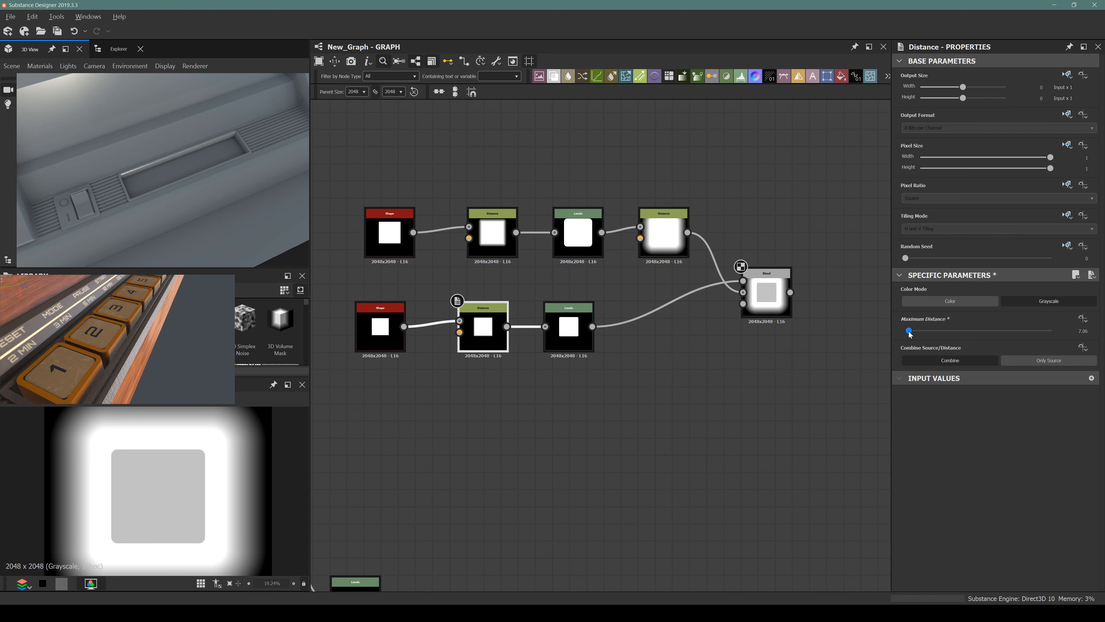
# Step: Set the second-row Shape's scale to 0.42 and reduce the top row's final Distance to a maximum distance of about 22
pyautogui.click(380, 331)
pyautogui.scroll(-5, 934, 443)
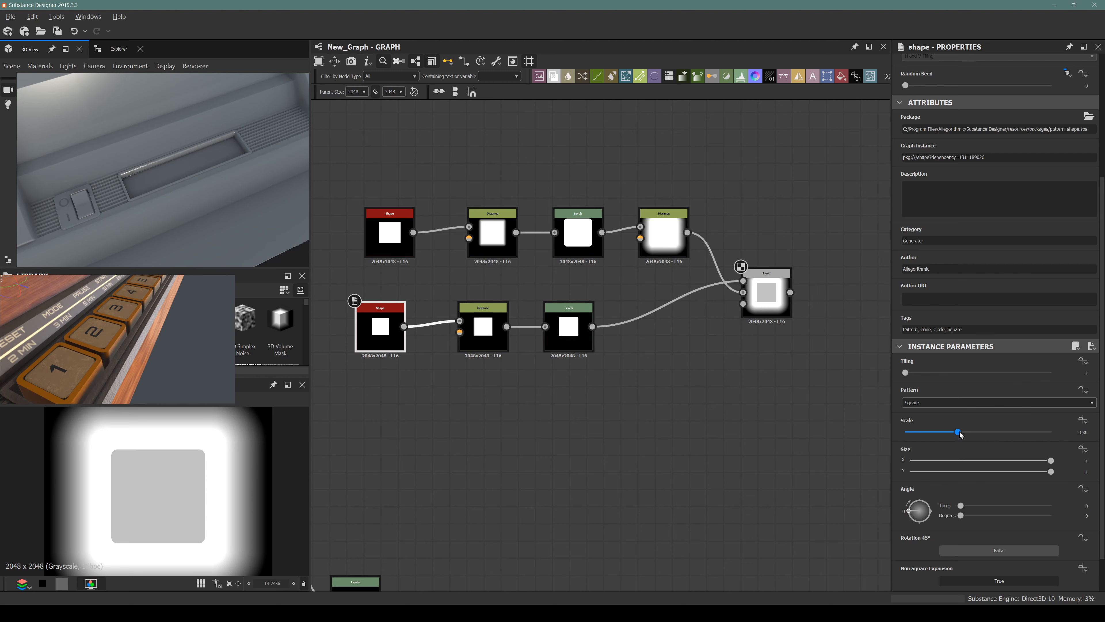
pyautogui.moveTo(958, 432); pyautogui.dragTo(970, 434)
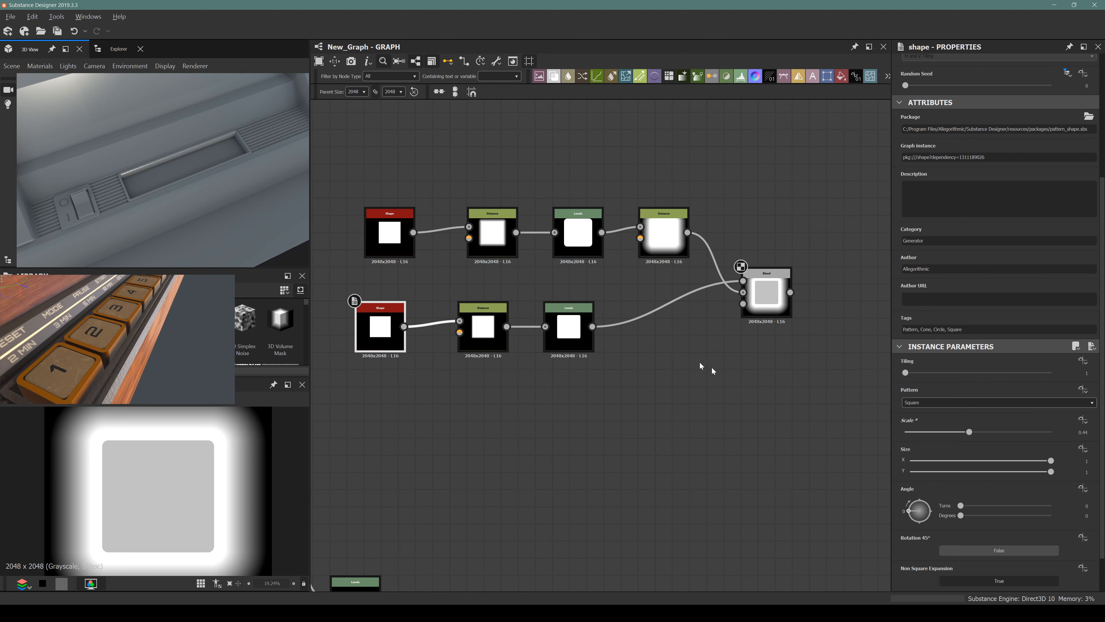
pyautogui.click(664, 235)
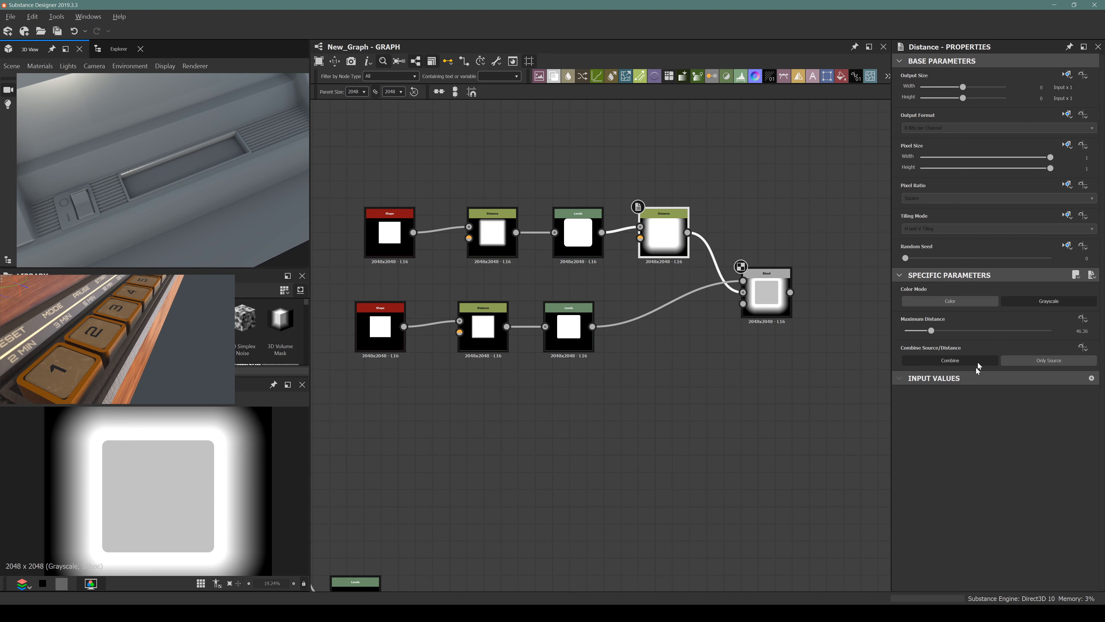
pyautogui.moveTo(932, 331); pyautogui.dragTo(919, 333)
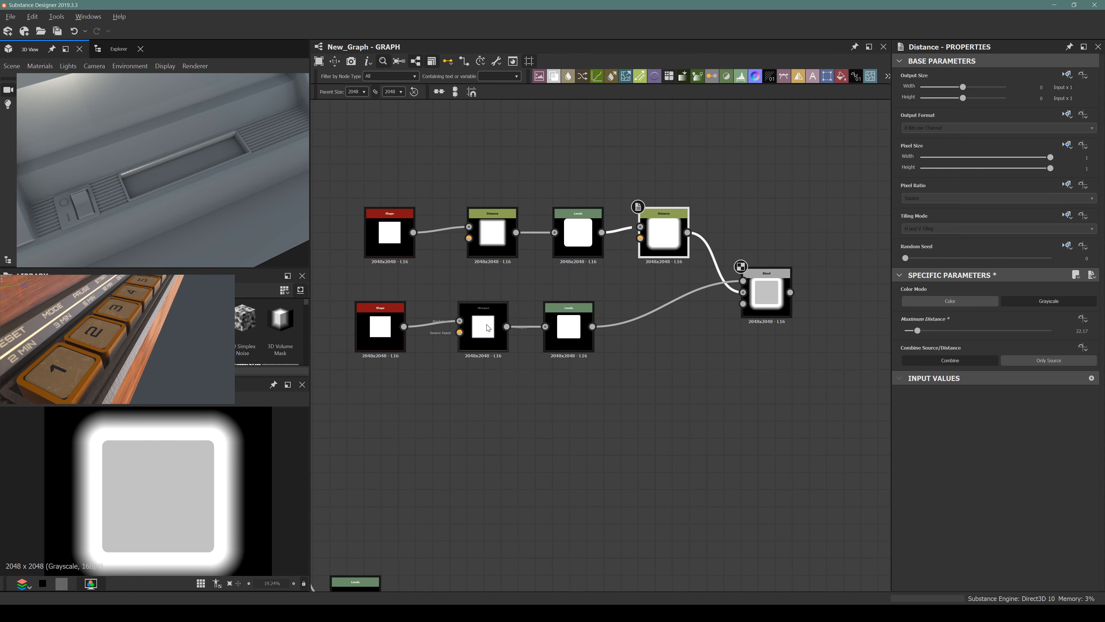
pyautogui.click(380, 332)
pyautogui.scroll(-3, 985, 454)
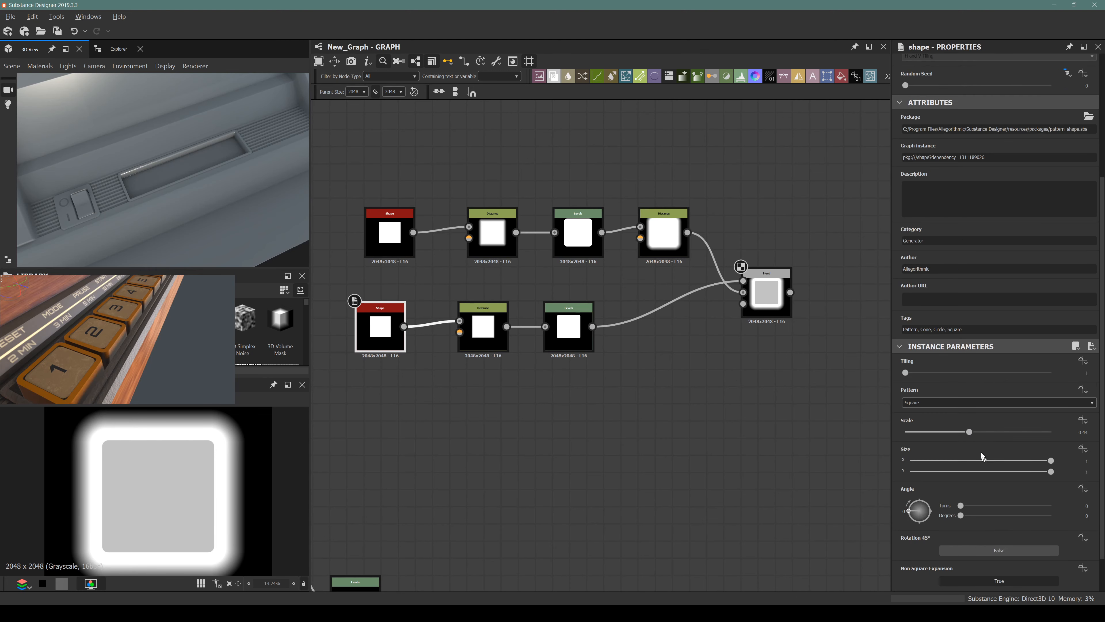
pyautogui.moveTo(969, 440); pyautogui.dragTo(966, 441)
# Step: Duplicate the second row's Shape, Distance and Levels nodes and place the copies as a third row below
pyautogui.moveTo(599, 406); pyautogui.dragTo(377, 305)
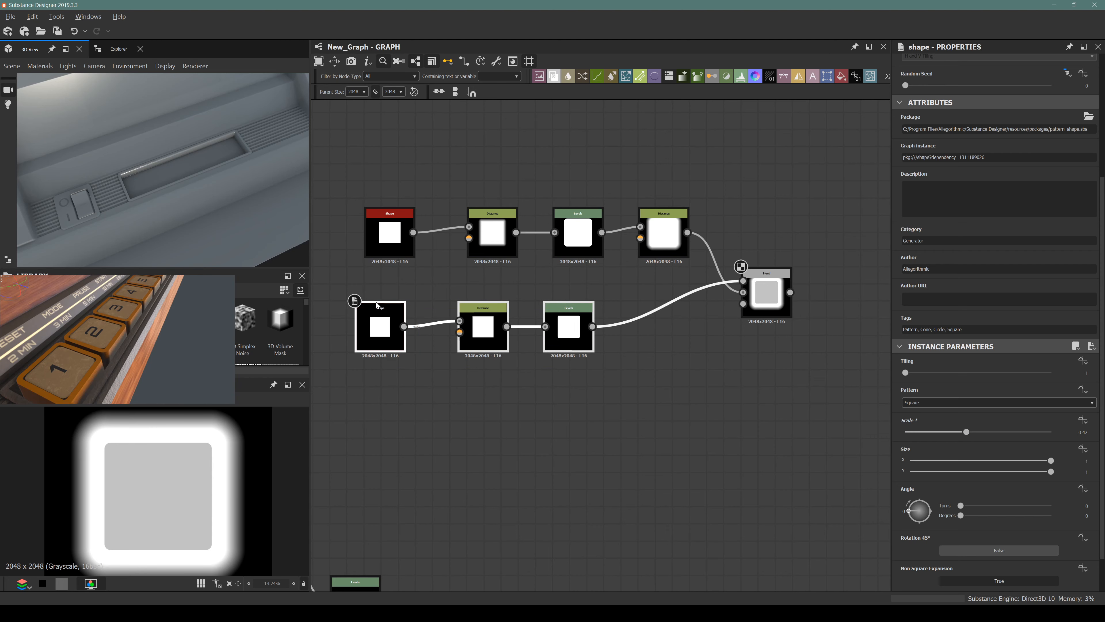
pyautogui.hotkey('ctrl', 'd')
pyautogui.click(382, 455)
# Step: Add a second Blend after the Subtract Blend, set it to Max (Lighten), and connect the third row's Levels to its foreground
pyautogui.click(770, 298)
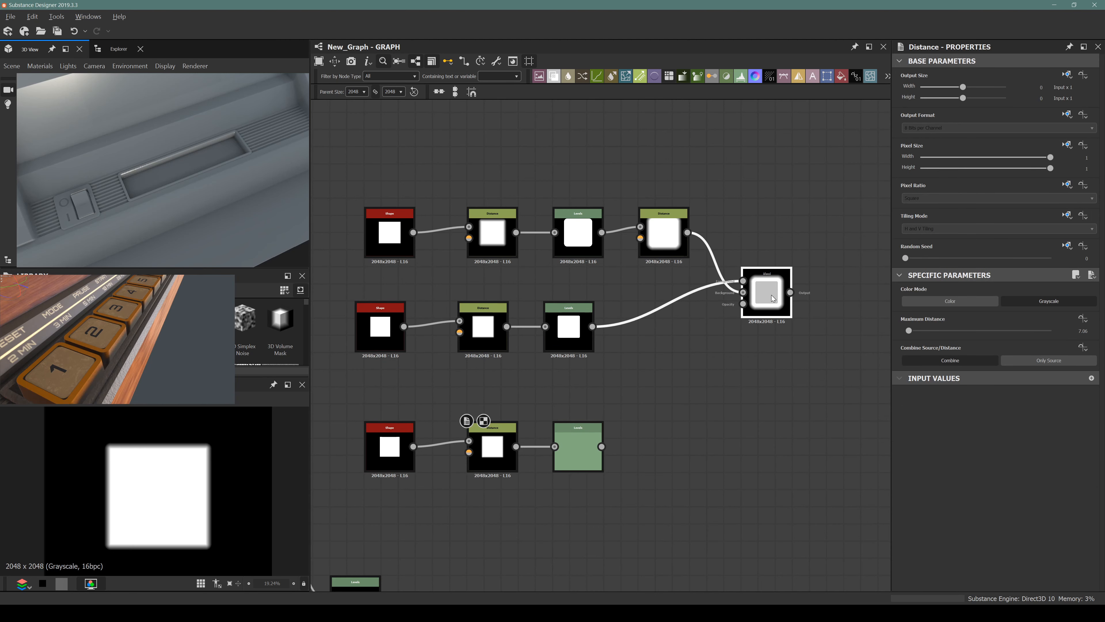
pyautogui.press('space')
pyautogui.write('blend')
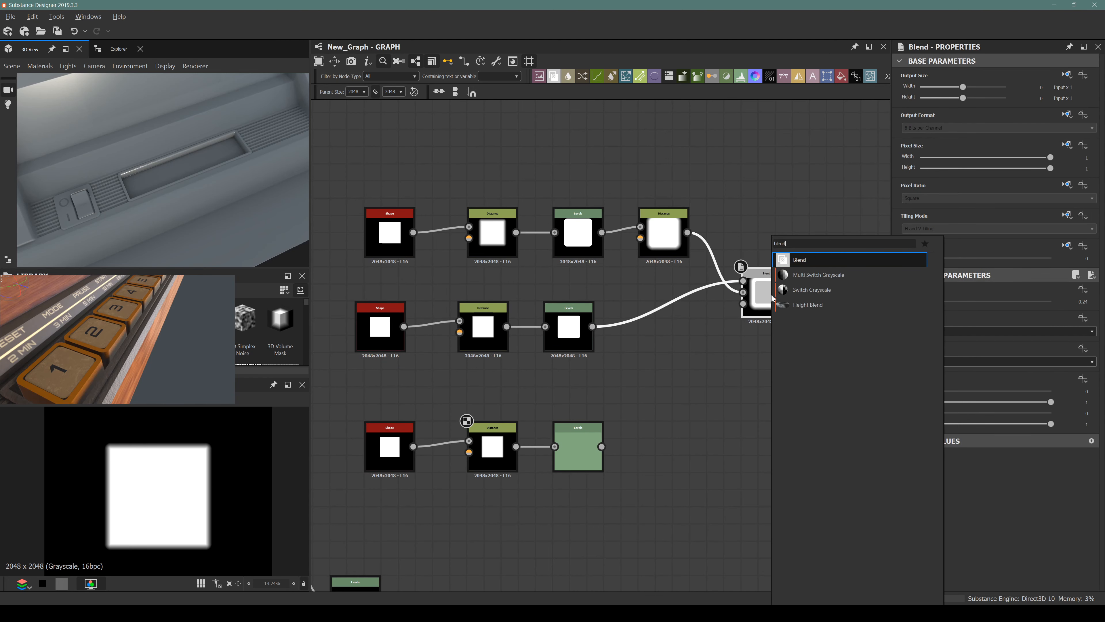
pyautogui.press('Return')
pyautogui.moveTo(830, 307); pyautogui.dragTo(821, 410)
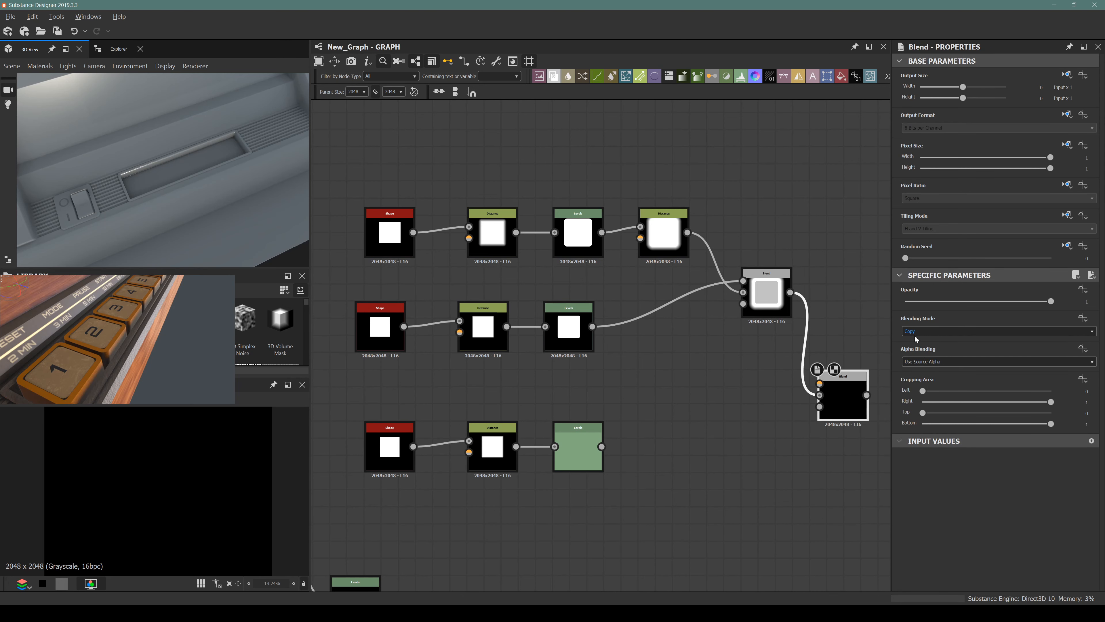
pyautogui.click(918, 332)
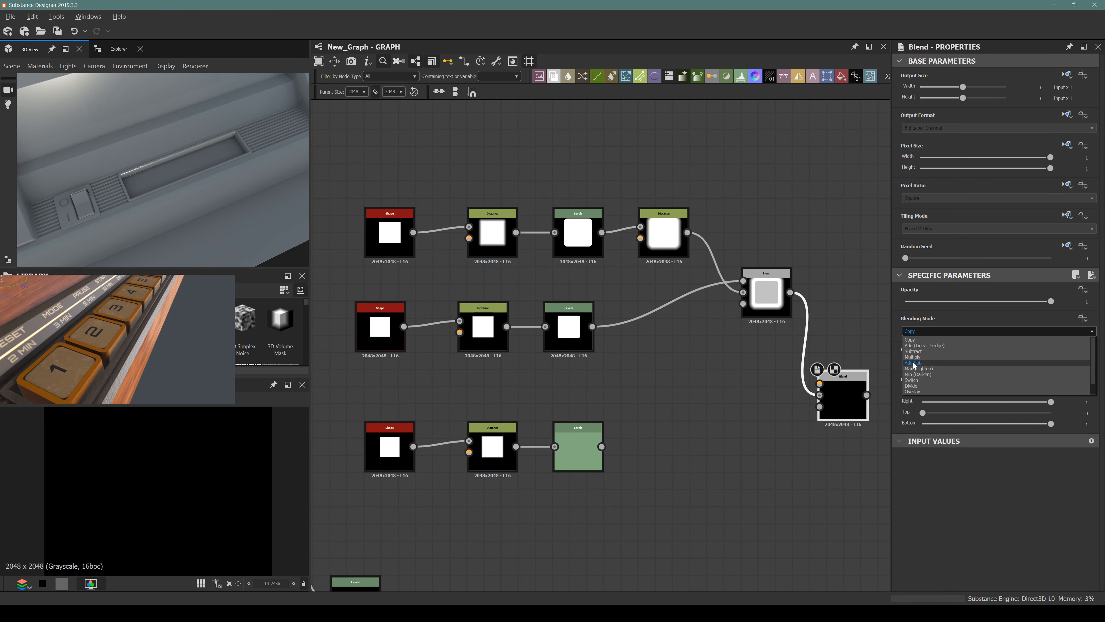
pyautogui.click(914, 368)
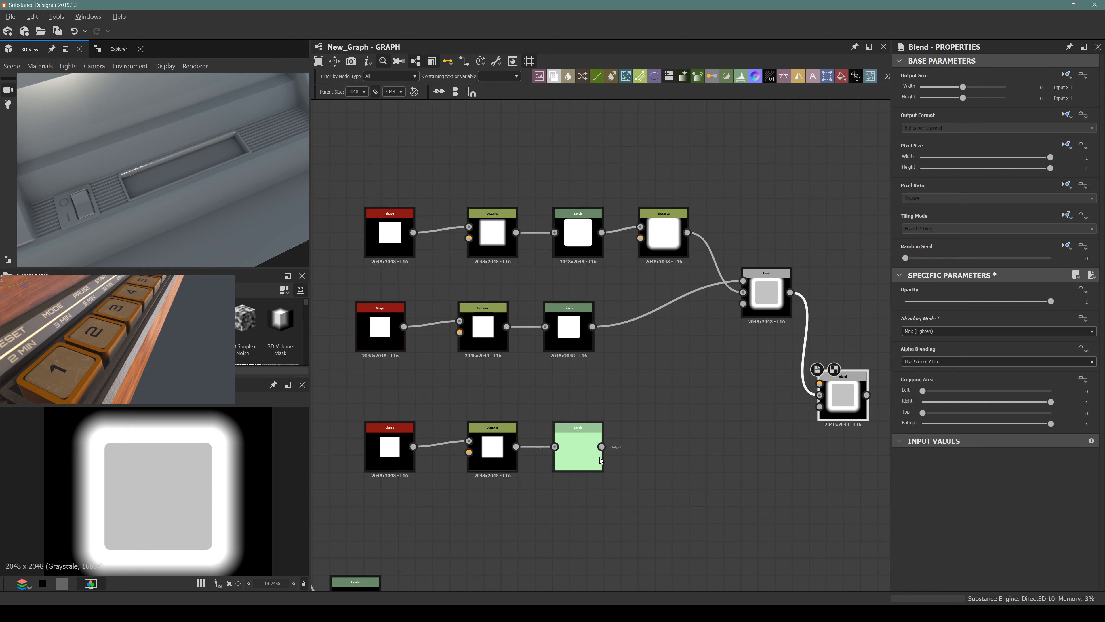
pyautogui.moveTo(602, 446); pyautogui.dragTo(852, 409)
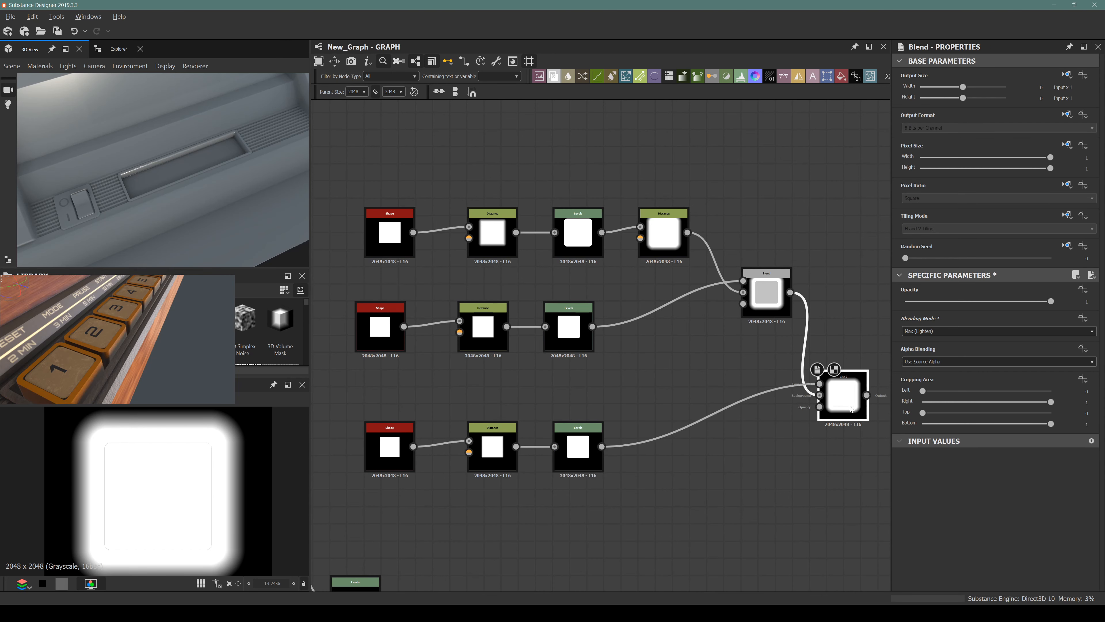
# Step: Set the third-row Shape's scale to 0.37 and its Distance node's maximum distance to about 10
pyautogui.click(392, 449)
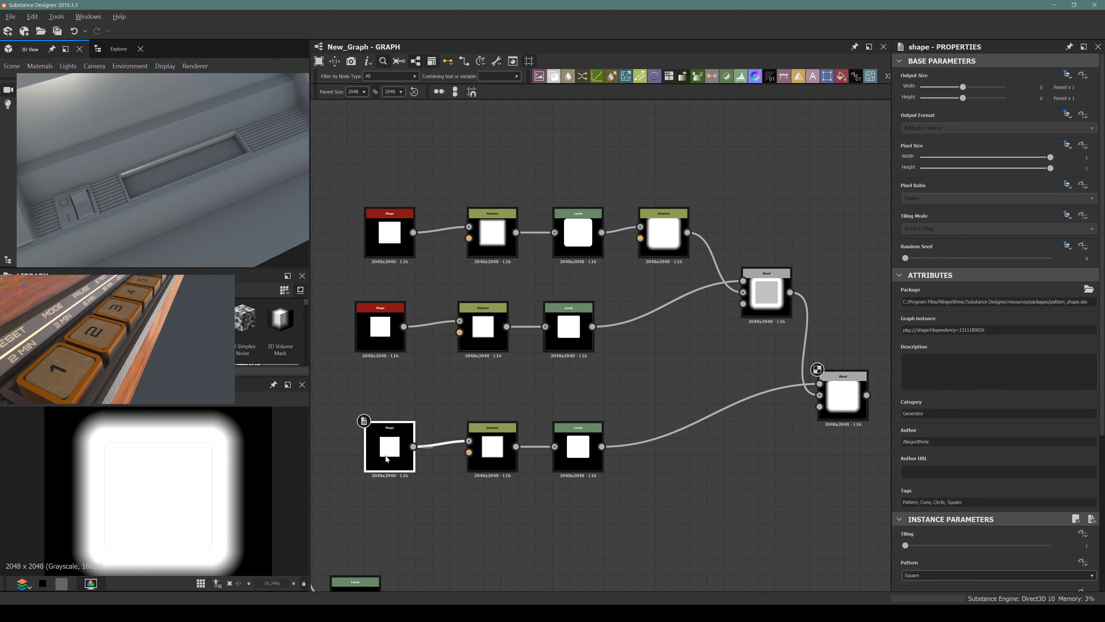
pyautogui.scroll(-5, 979, 436)
pyautogui.moveTo(1051, 431); pyautogui.dragTo(960, 436)
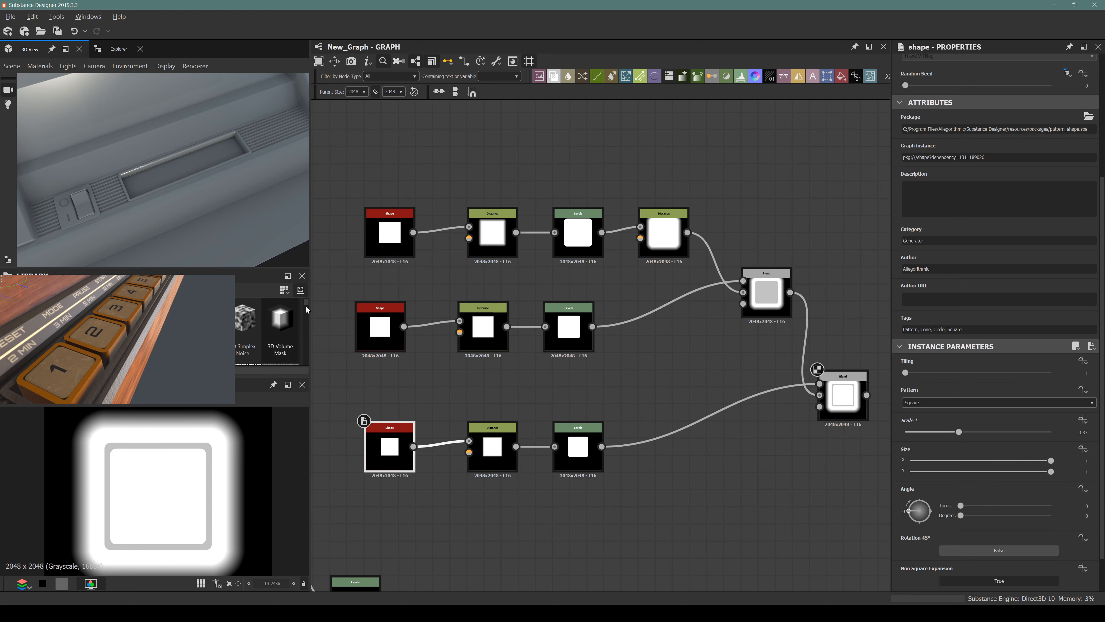
pyautogui.click(492, 448)
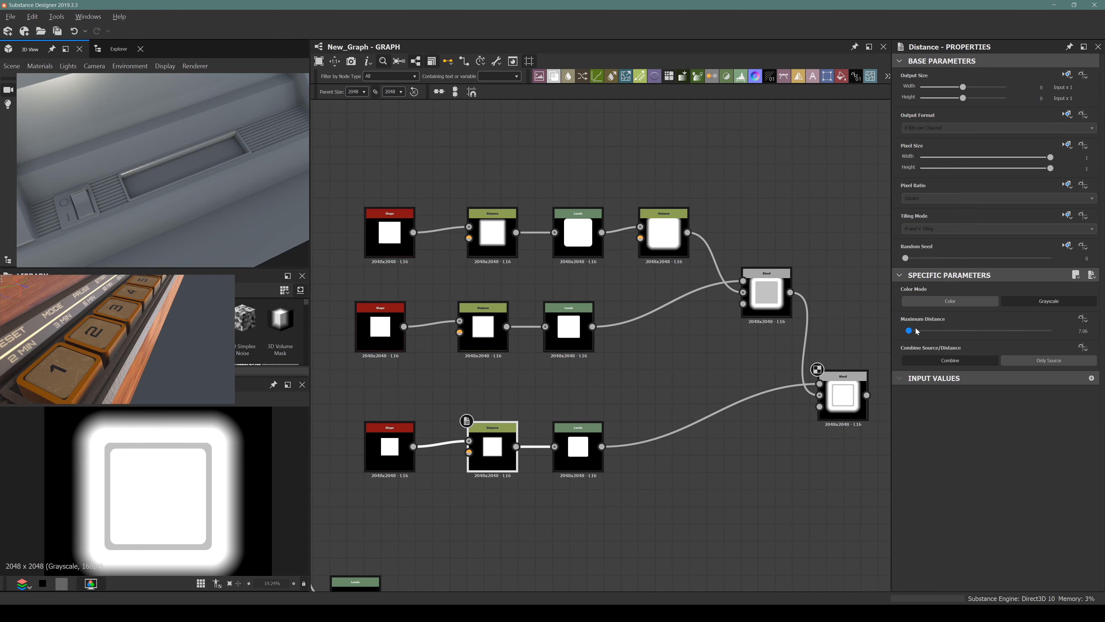
pyautogui.moveTo(918, 330); pyautogui.dragTo(912, 331)
# Step: Shrink the third-row Shape's scale to 0.31 and raise its Distance node's maximum distance to about 19 for rounder corners
pyautogui.click(389, 453)
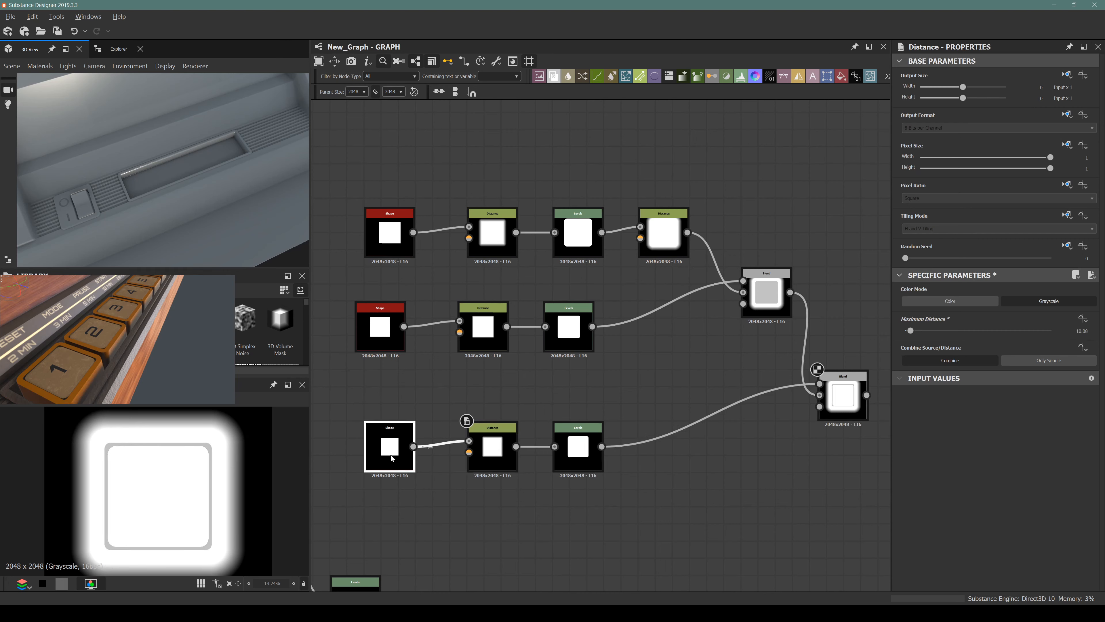
pyautogui.scroll(-3, 956, 480)
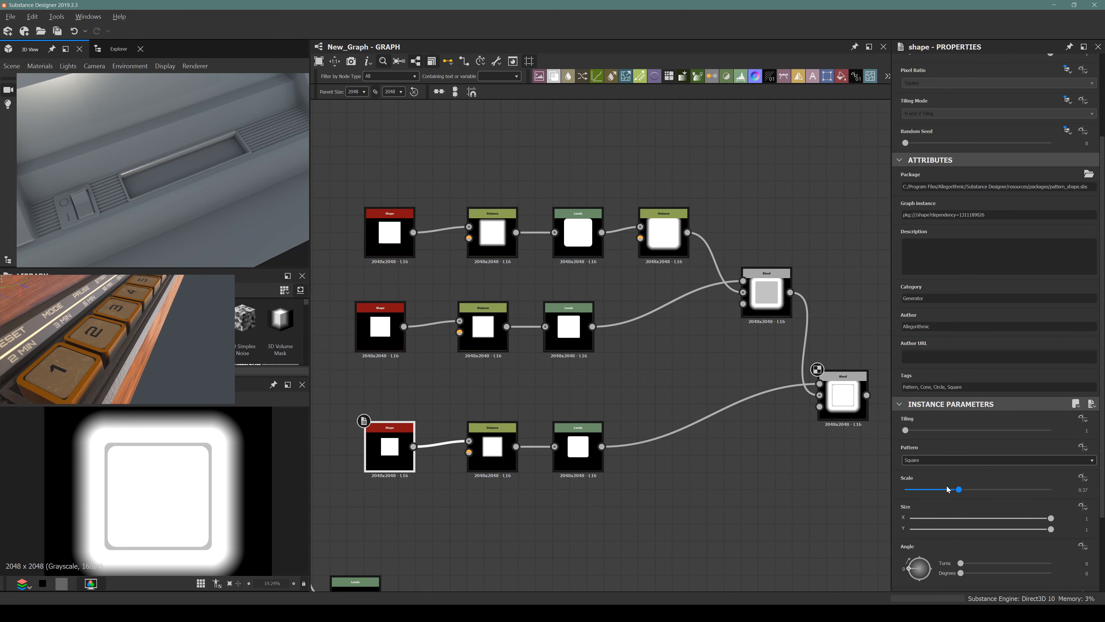
pyautogui.moveTo(959, 489); pyautogui.dragTo(951, 488)
pyautogui.click(492, 453)
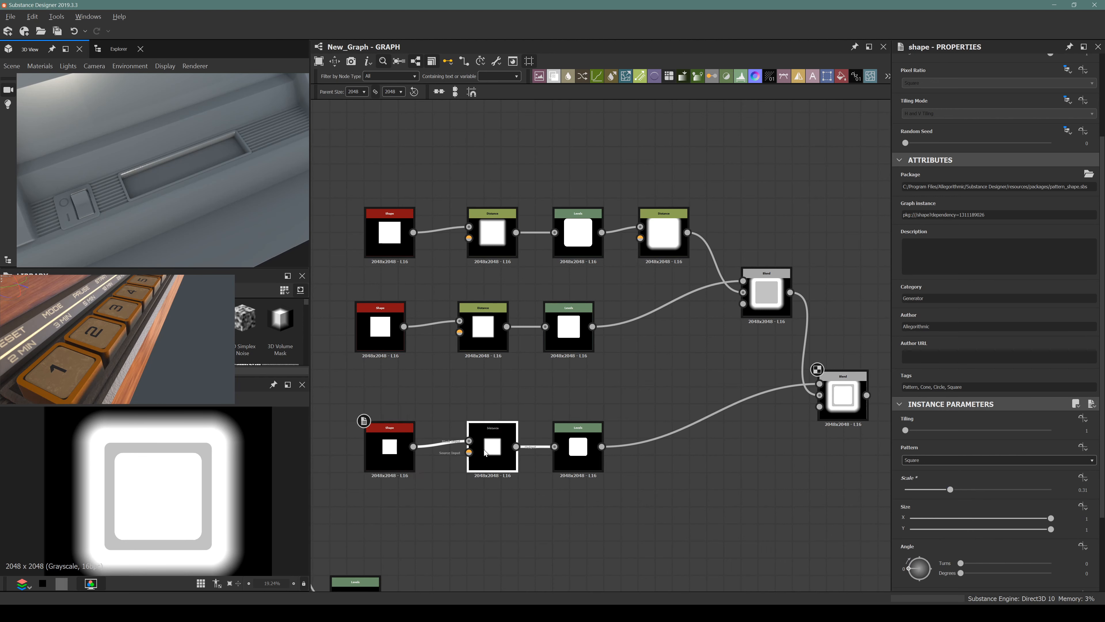
pyautogui.moveTo(910, 331); pyautogui.dragTo(916, 331)
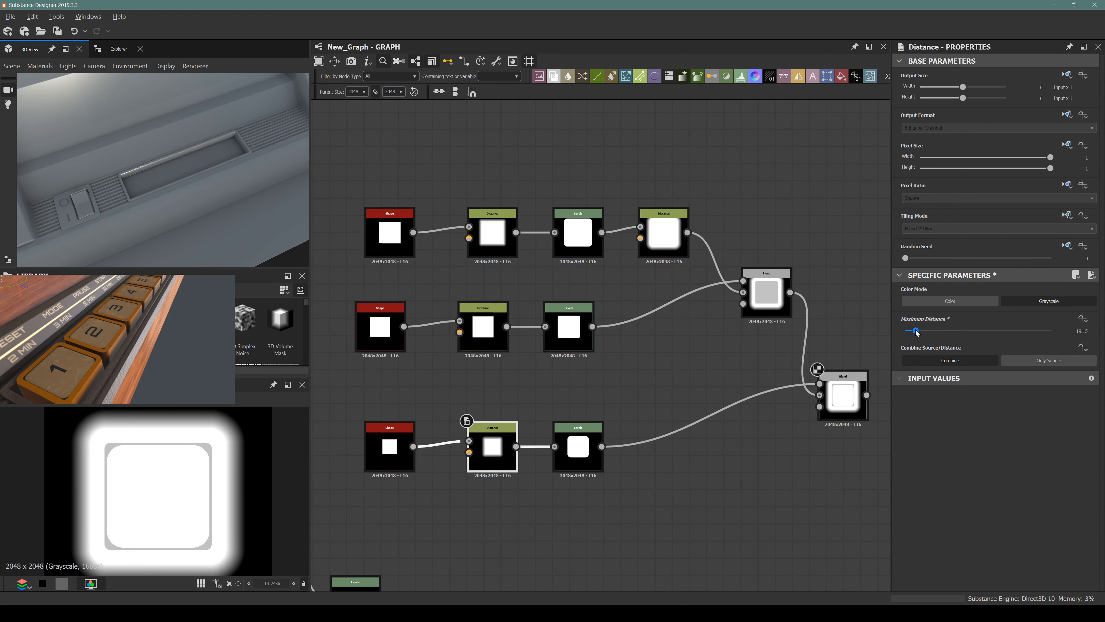
# Step: Check the button's profile in the reference model and lower the Max (Lighten) Blend's opacity to 0.55
pyautogui.moveTo(545, 444); pyautogui.dragTo(545, 356, button='middle')
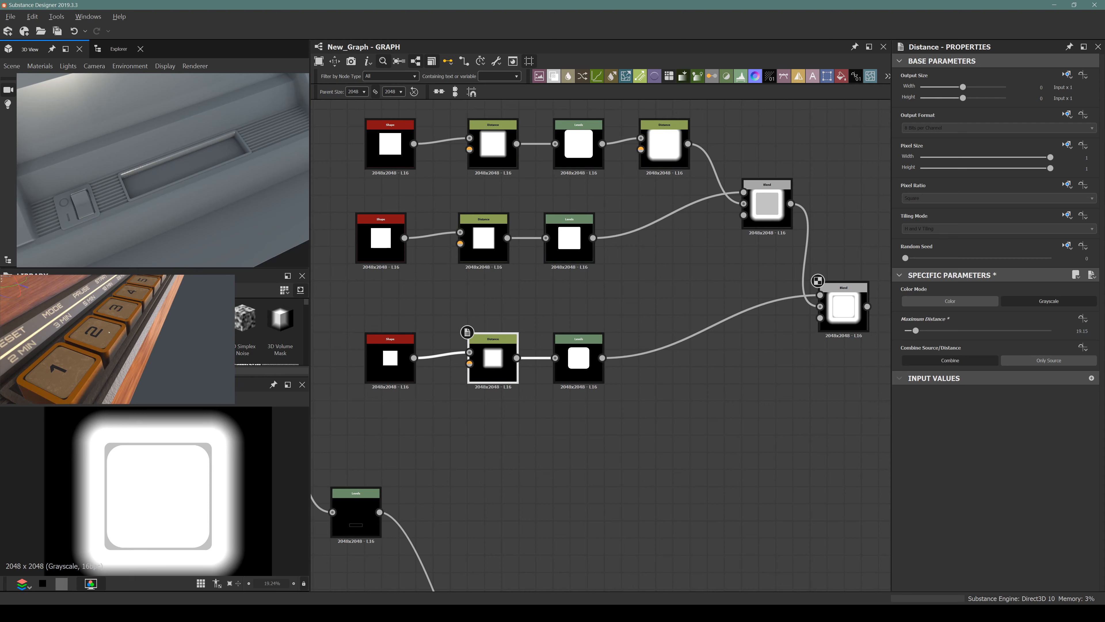
pyautogui.click(109, 333)
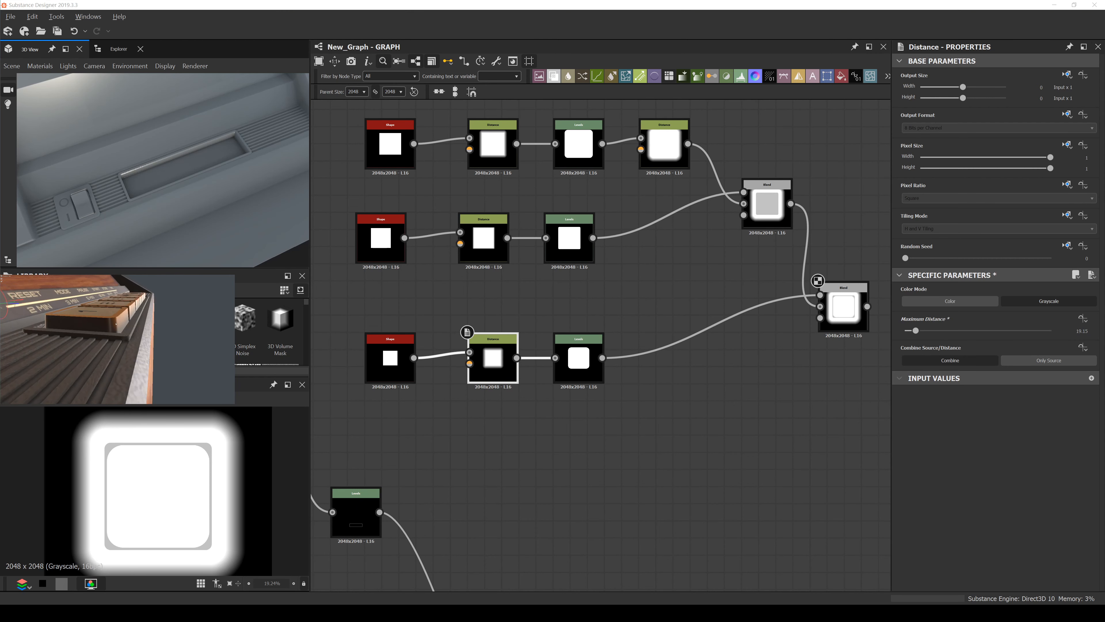
pyautogui.moveTo(566, 257); pyautogui.dragTo(450, 282, button='middle')
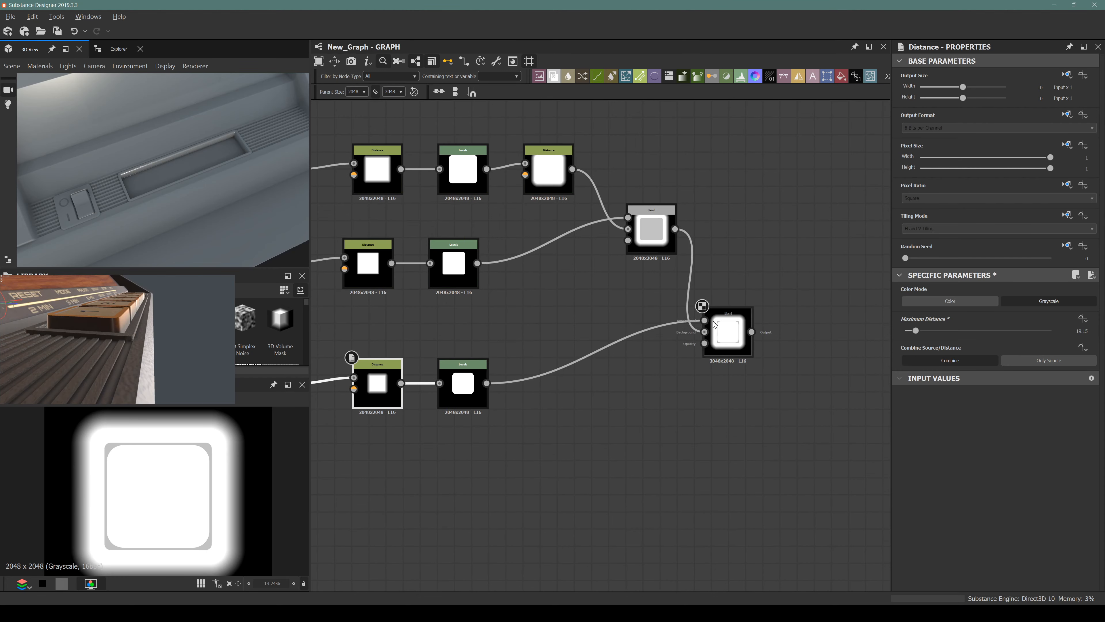
pyautogui.scroll(4, 714, 320)
pyautogui.click(743, 338)
pyautogui.moveTo(1025, 304); pyautogui.dragTo(986, 321)
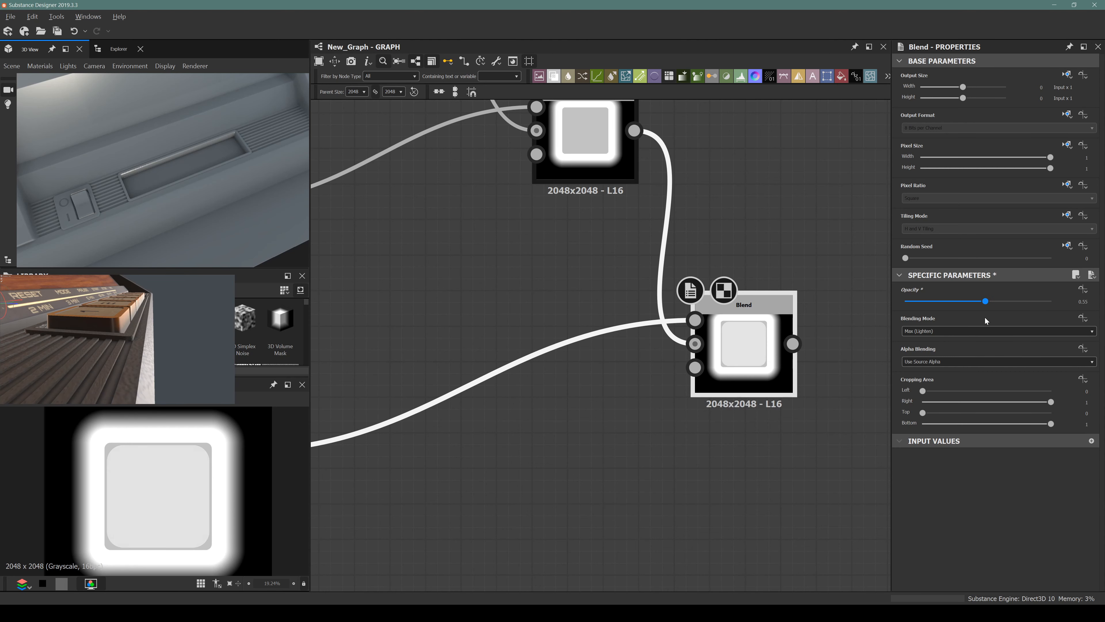
# Step: Move all the push-button nodes together further up, clear of the neighbouring nodes, and select their final Blend
pyautogui.scroll(-5, 588, 321)
pyautogui.moveTo(344, 182); pyautogui.dragTo(673, 361)
pyautogui.moveTo(632, 317); pyautogui.dragTo(588, 230)
pyautogui.scroll(-3, 577, 255)
pyautogui.moveTo(555, 322); pyautogui.dragTo(499, 350, button='middle')
pyautogui.click(535, 263)
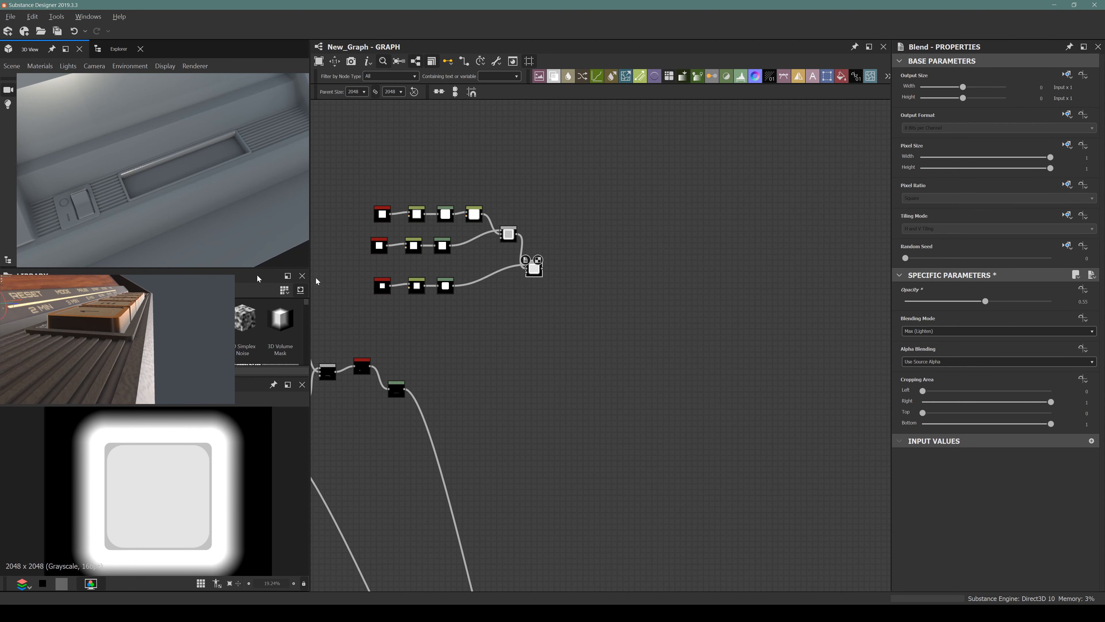
# Step: Add a Tile Sampler node after the push-button's final Blend
pyautogui.keyDown('alt'); pyautogui.moveTo(129, 182); pyautogui.dragTo(132, 172); pyautogui.keyUp('alt')
pyautogui.scroll(1, 518, 278)
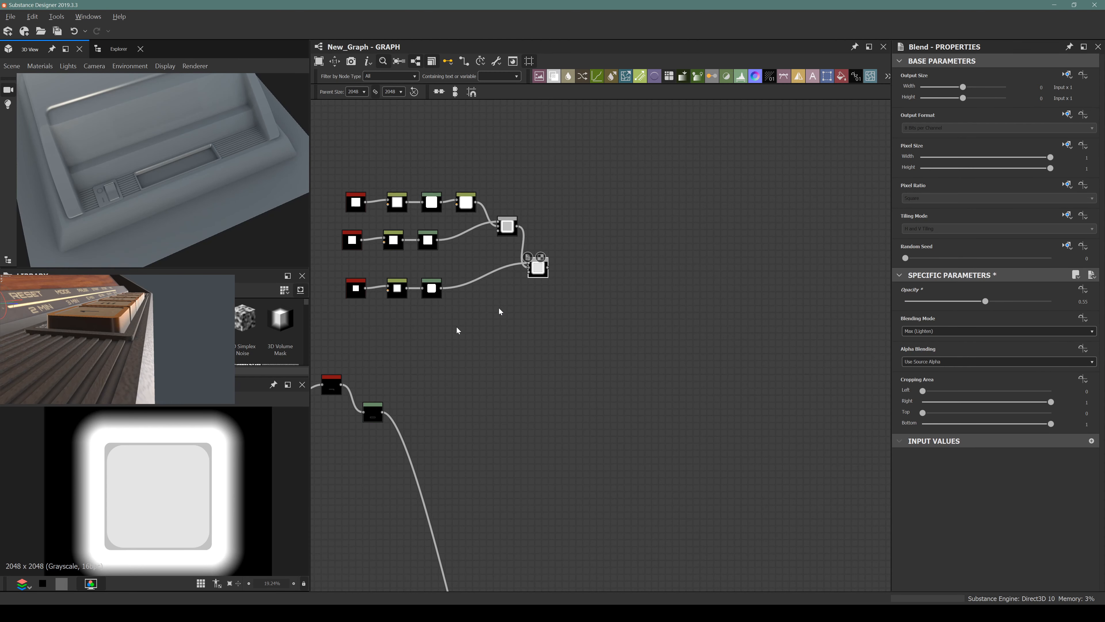
pyautogui.scroll(-3, 212, 476)
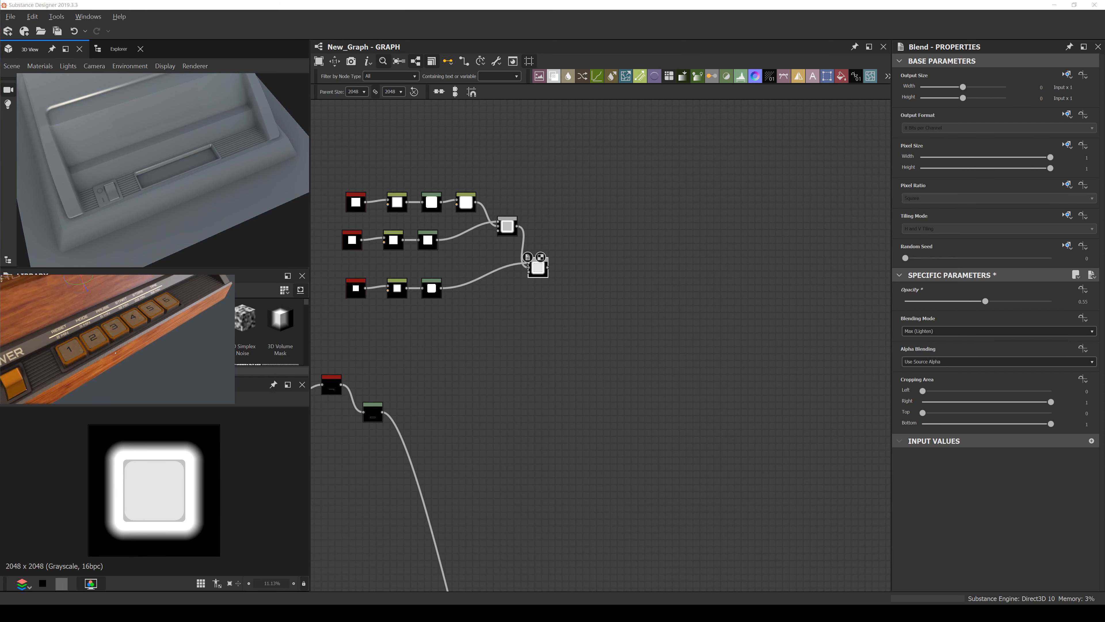
pyautogui.click(544, 270)
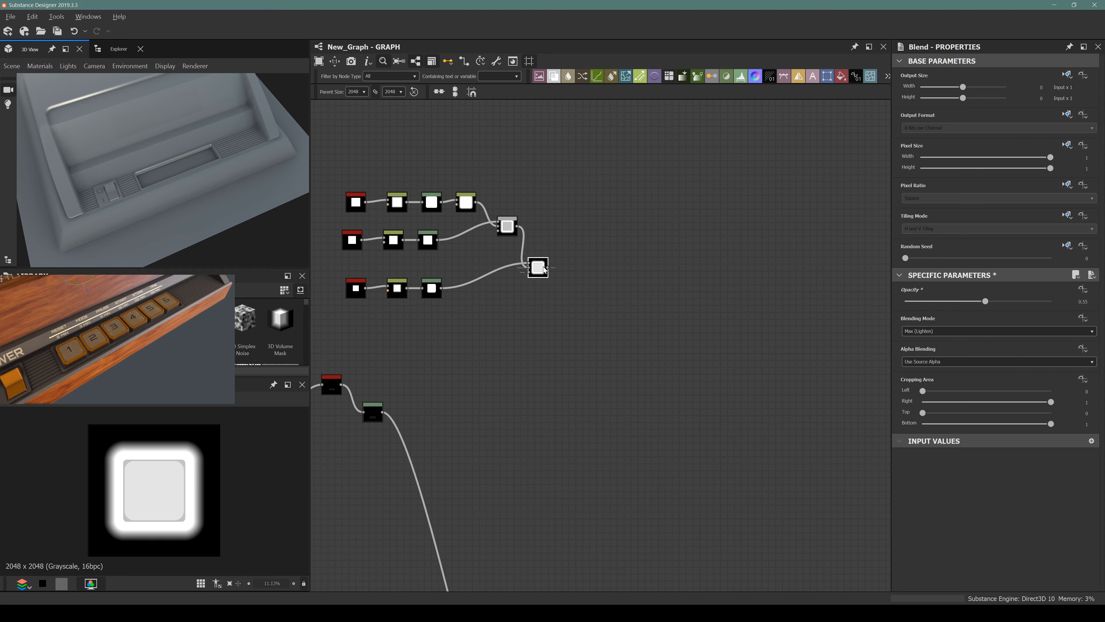
pyautogui.press('space')
pyautogui.write('tie')
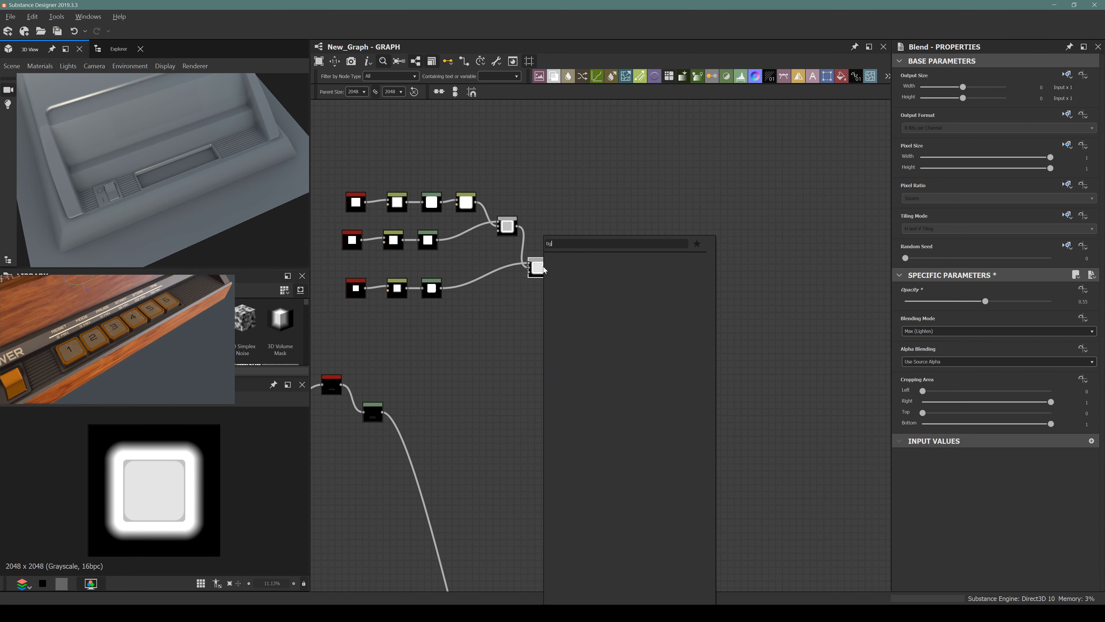
pyautogui.press('BackSpace')
pyautogui.write('le sam')
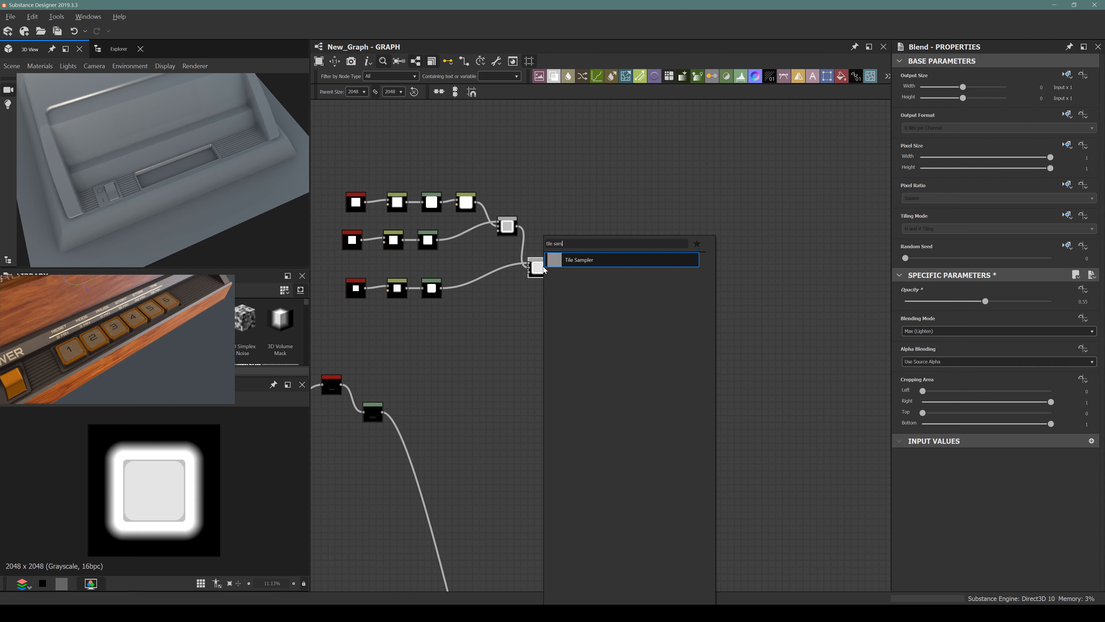
pyautogui.press('Return')
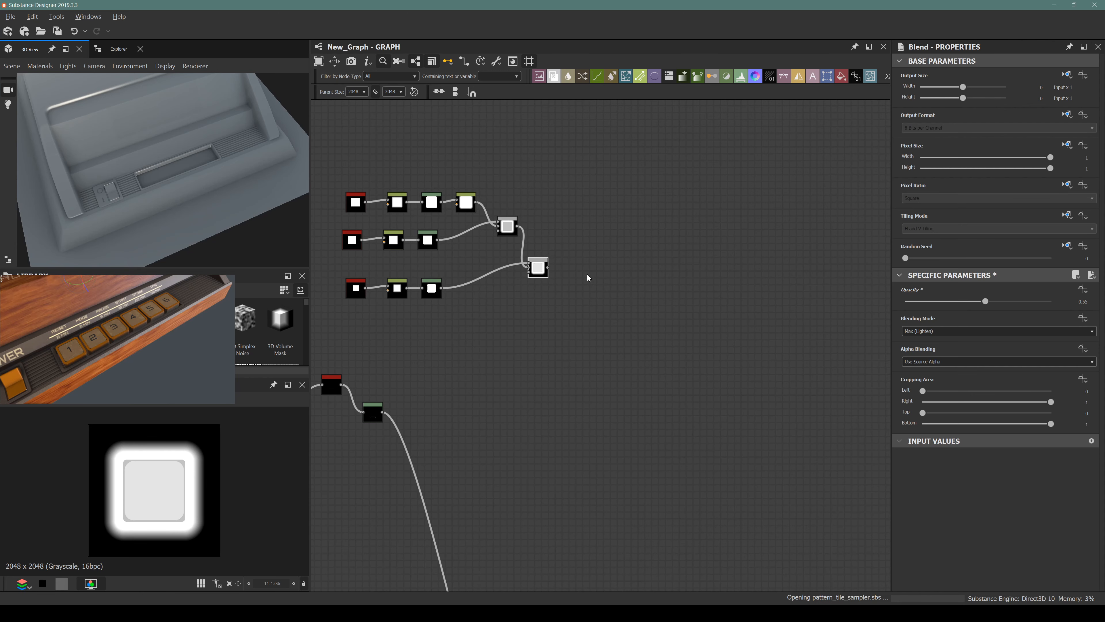
pyautogui.scroll(6, 586, 274)
pyautogui.moveTo(575, 285); pyautogui.dragTo(663, 344)
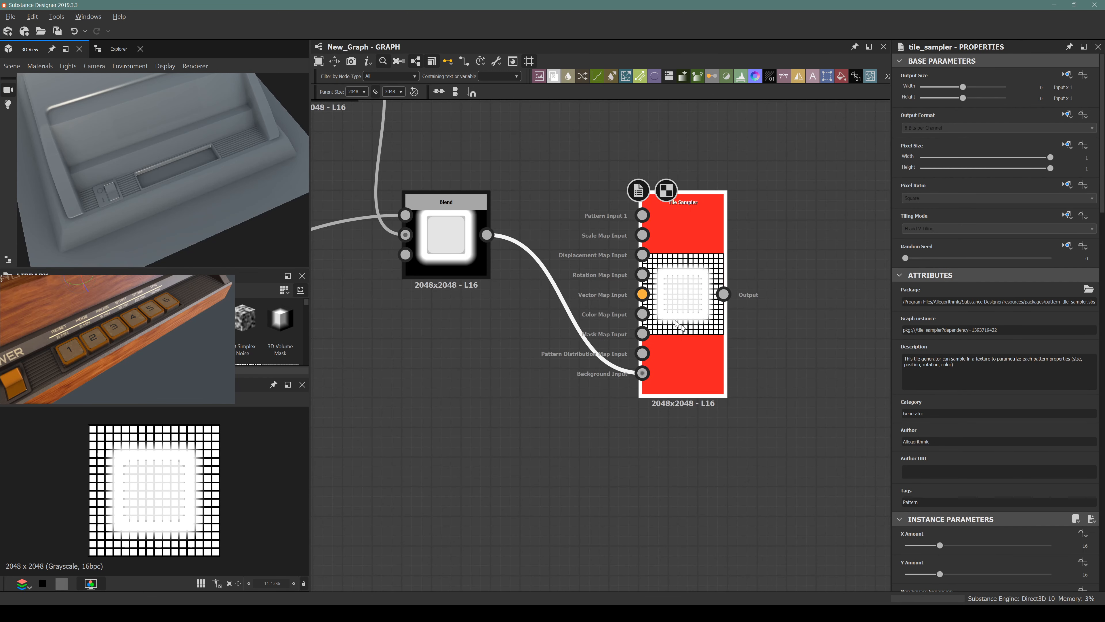
# Step: Disconnect the final Blend from the Tile Sampler's Background Input and connect it to Pattern Input 1 instead
pyautogui.click(535, 320)
pyautogui.press('Delete')
pyautogui.moveTo(486, 235); pyautogui.dragTo(642, 215)
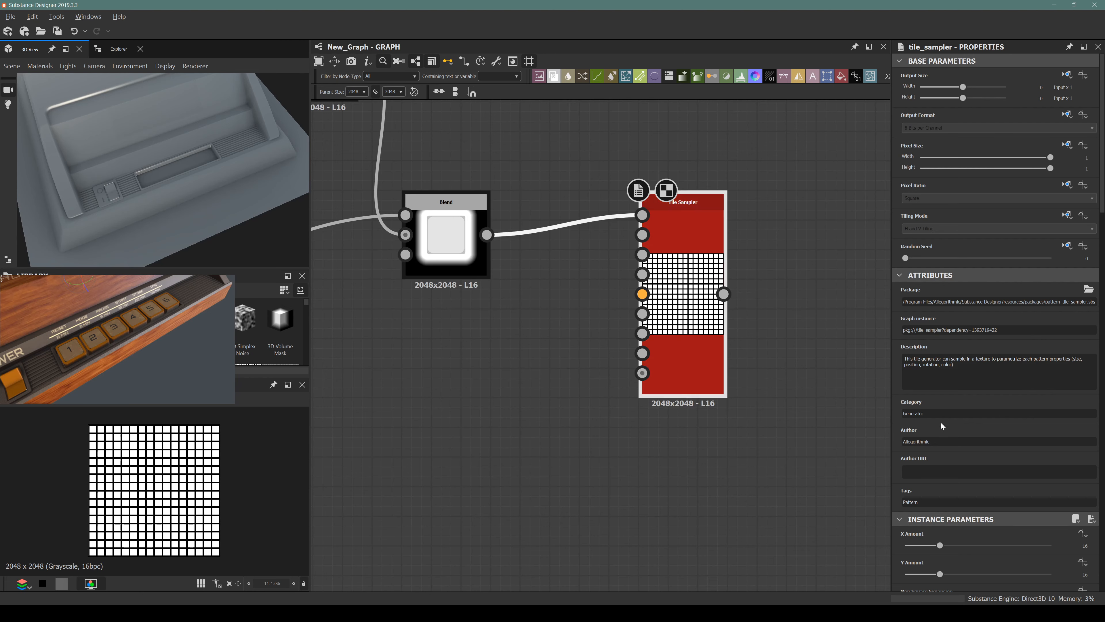
# Step: Set the Tile Sampler's X Amount and Y Amount to 6
pyautogui.scroll(-3, 963, 474)
pyautogui.doubleClick(1084, 430)
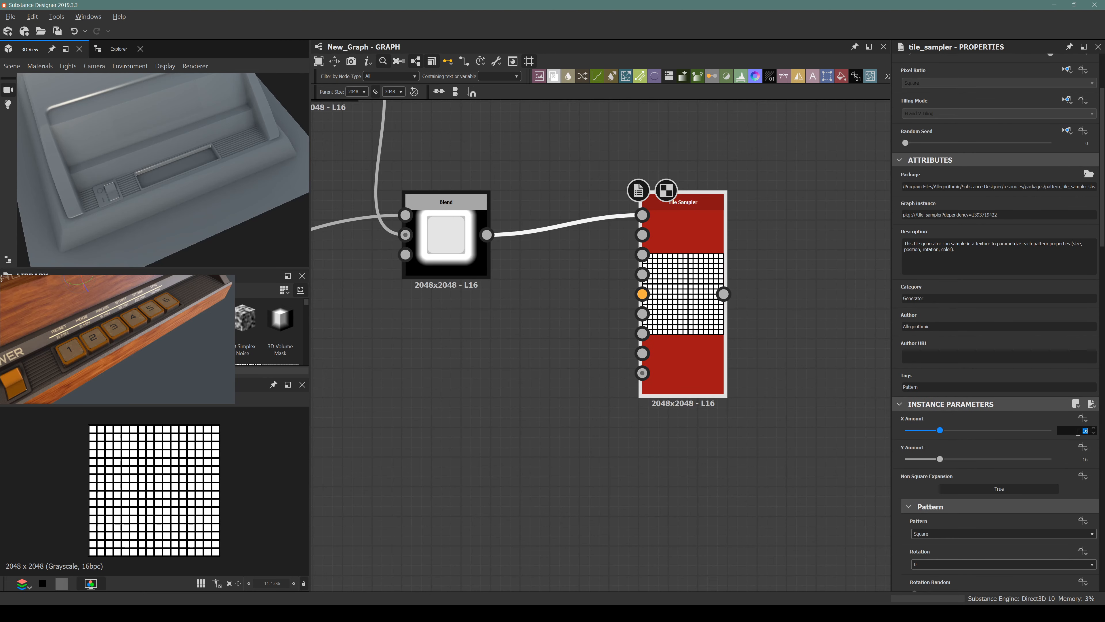
pyautogui.write('6')
pyautogui.press('Return')
pyautogui.click(1079, 456)
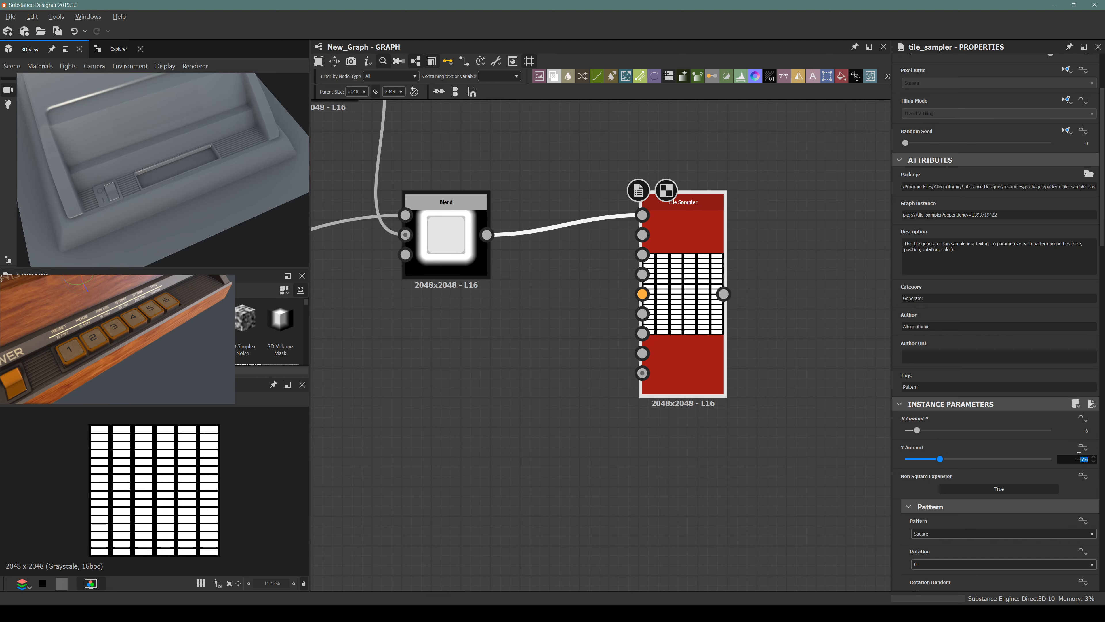
pyautogui.write('6')
pyautogui.press('Return')
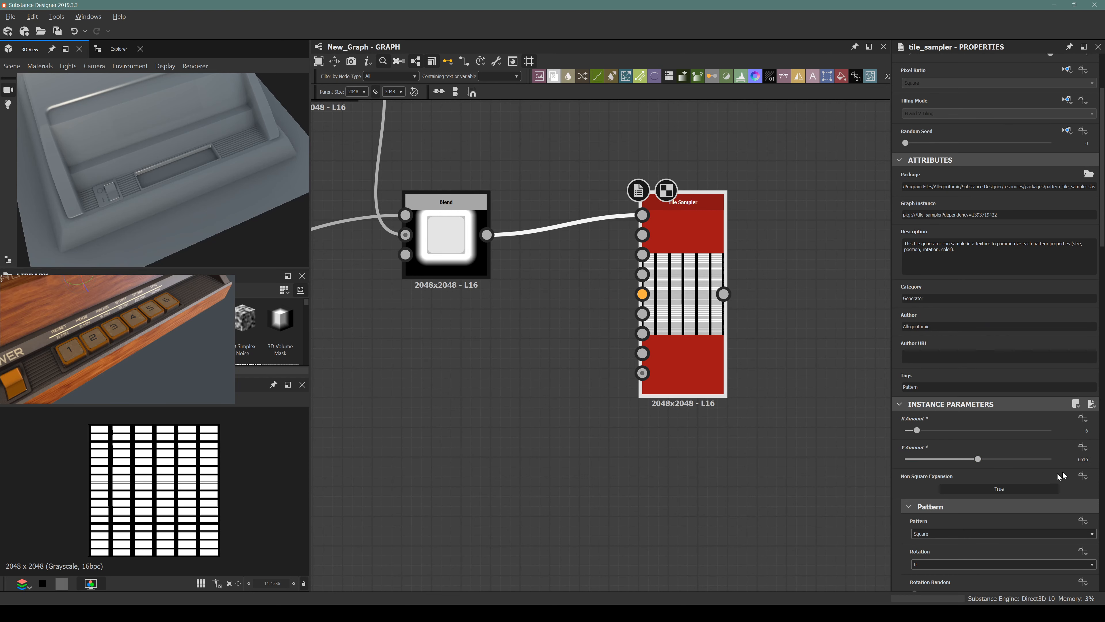
pyautogui.click(1080, 459)
pyautogui.press('Return')
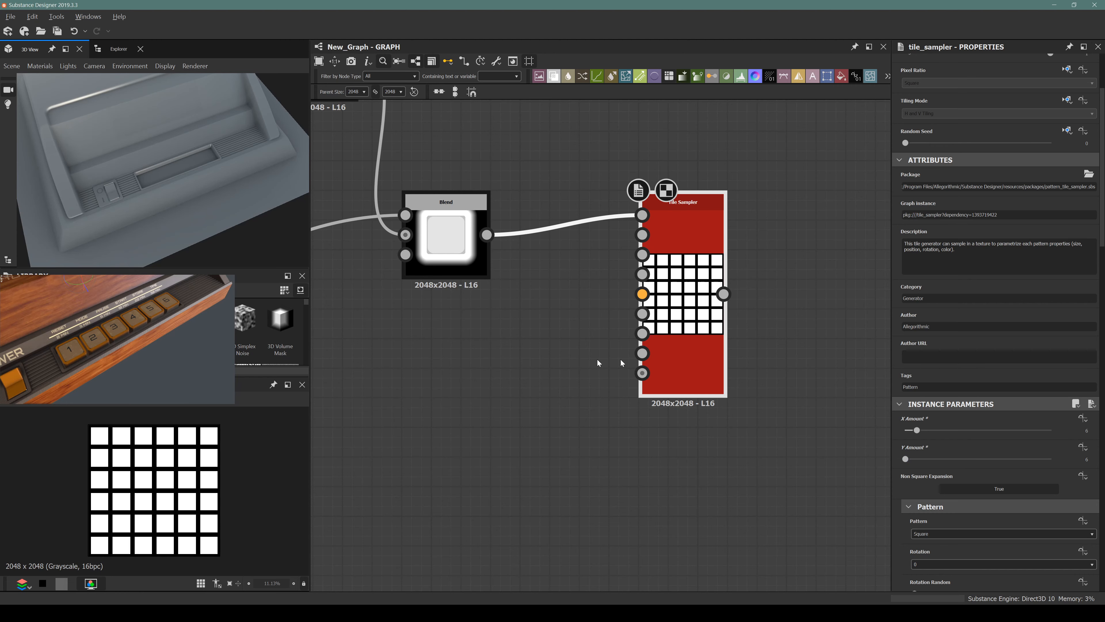
pyautogui.scroll(3, 210, 457)
pyautogui.scroll(-2, 937, 493)
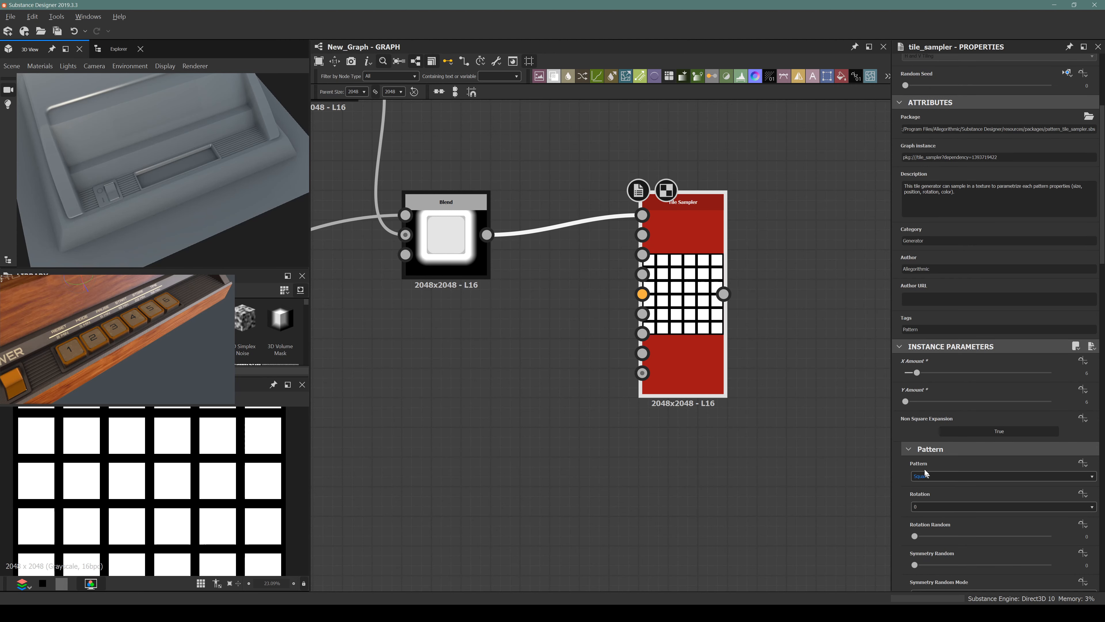
# Step: Switch the Tile Sampler's Pattern to Pattern Input and raise its Scale to about 1.34
pyautogui.scroll(-2, 925, 472)
pyautogui.click(927, 419)
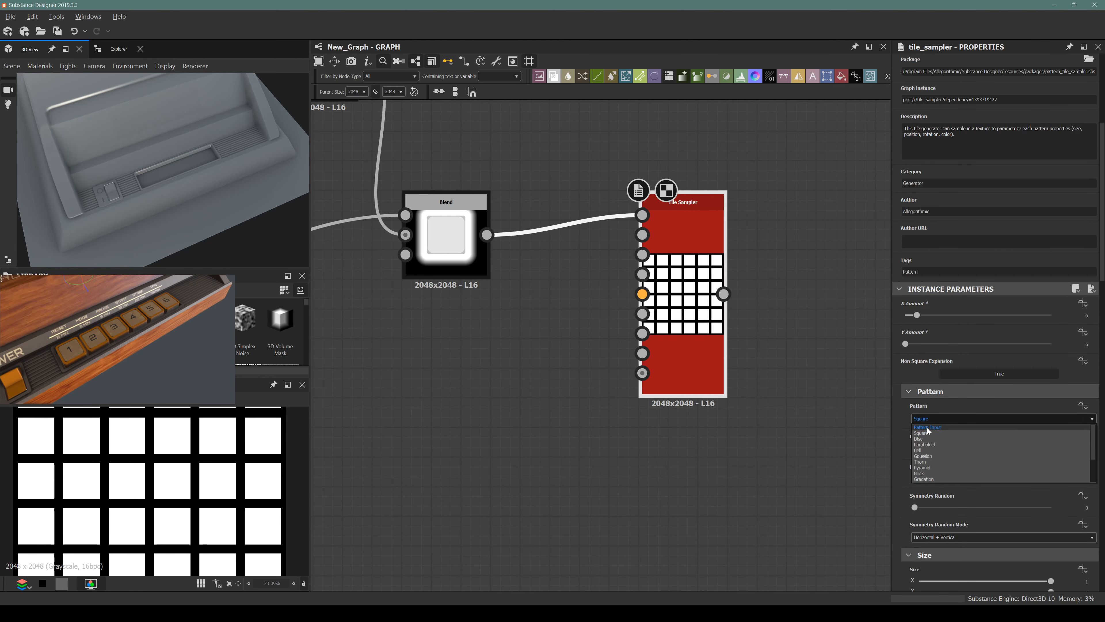
pyautogui.click(928, 428)
pyautogui.scroll(-3, 164, 469)
pyautogui.scroll(2, 116, 511)
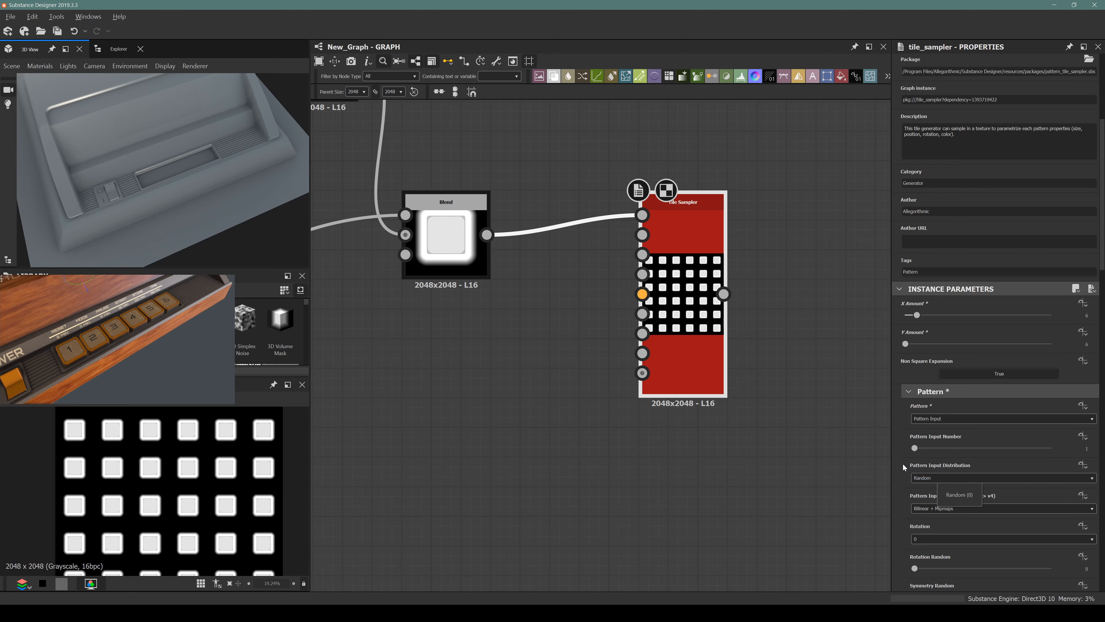
pyautogui.scroll(-12, 902, 463)
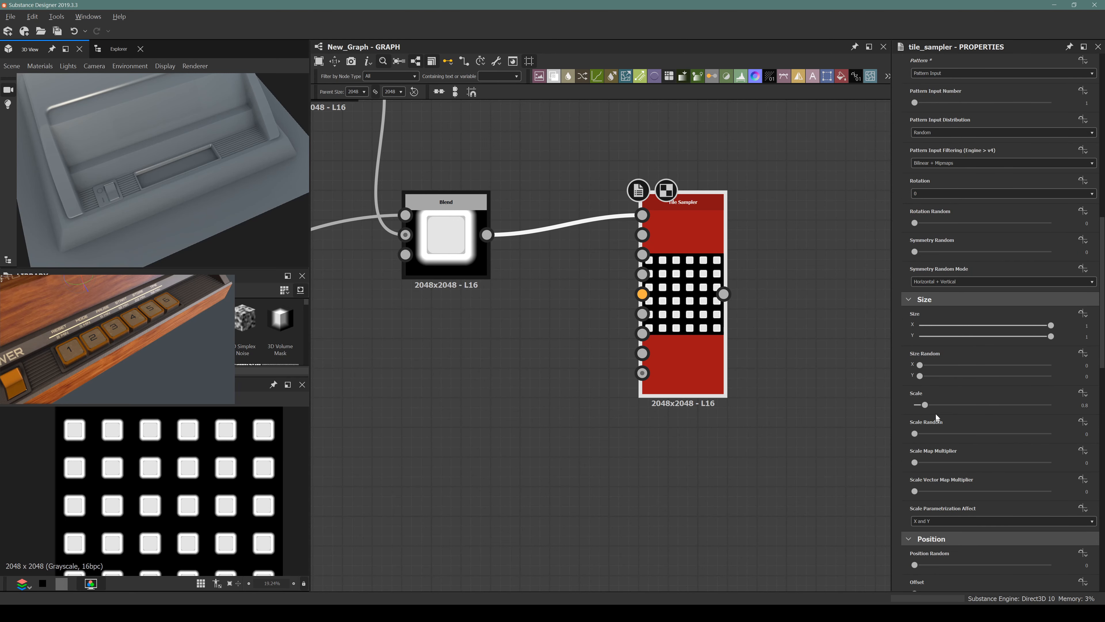
pyautogui.moveTo(928, 406); pyautogui.dragTo(933, 405)
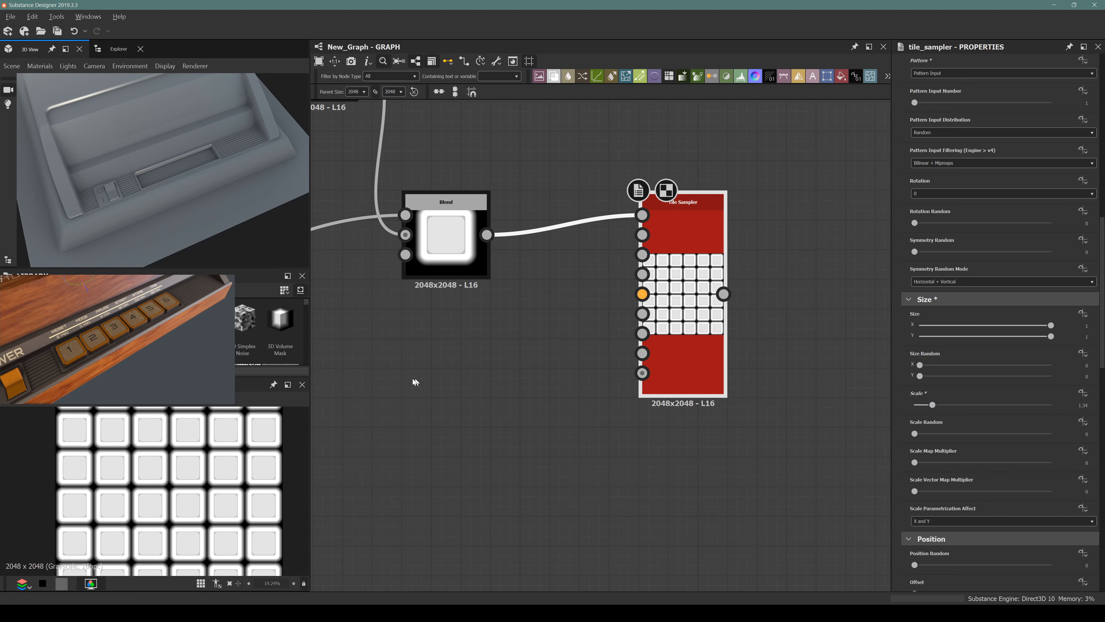
# Step: Add a Shape node below the final Blend and connect it to the Tile Sampler's Mask Map Input
pyautogui.moveTo(428, 404); pyautogui.dragTo(493, 394, button='middle')
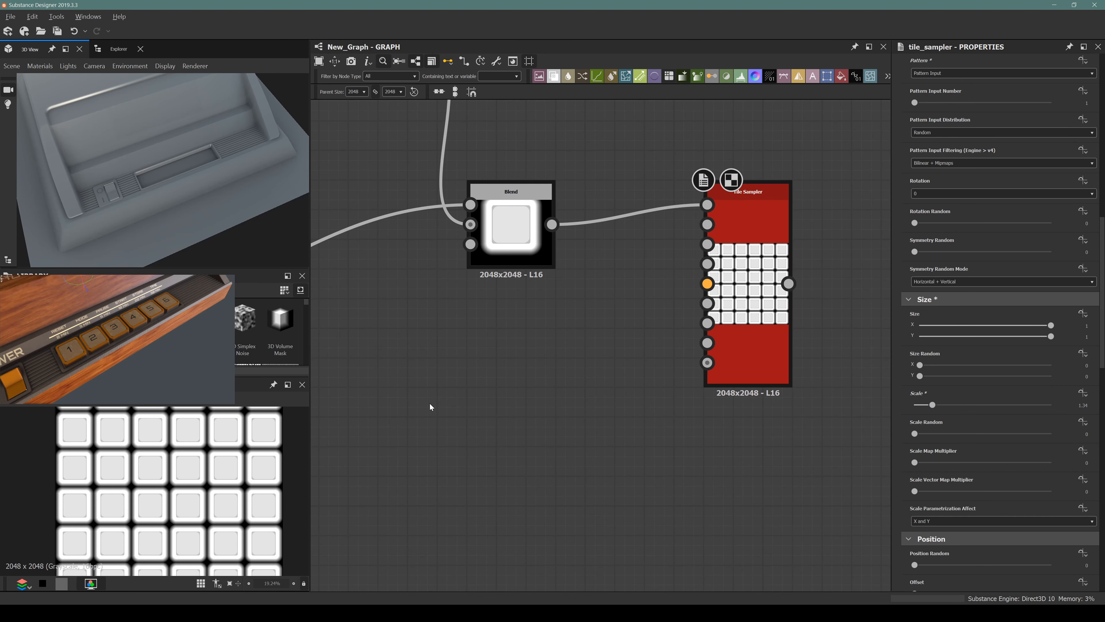
pyautogui.press('space')
pyautogui.write('shap')
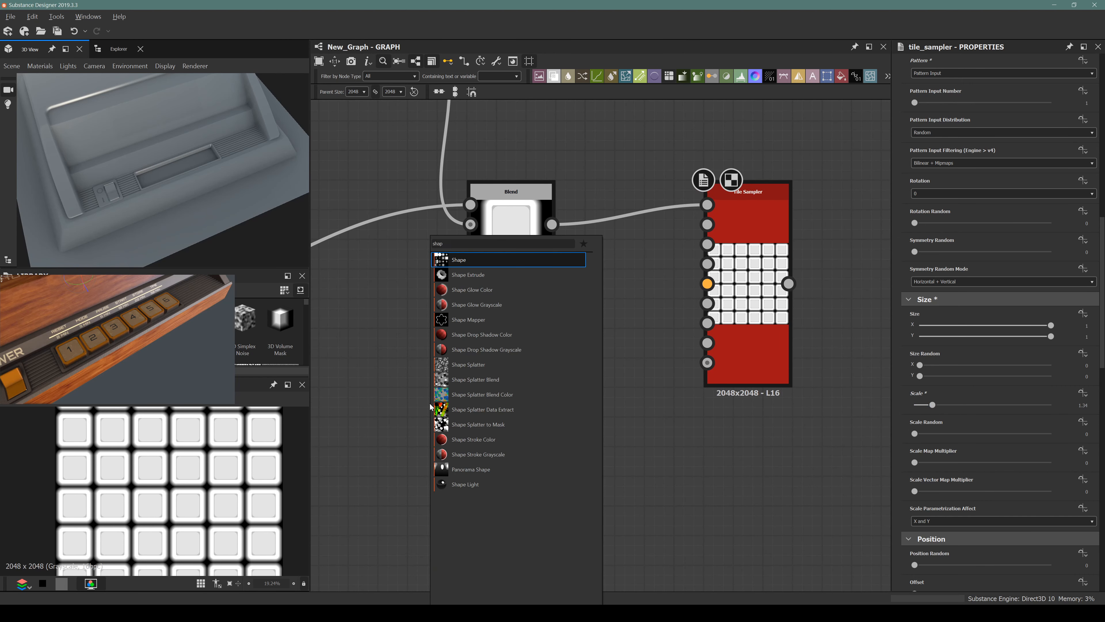
pyautogui.press('Return')
pyautogui.moveTo(463, 401); pyautogui.dragTo(704, 323)
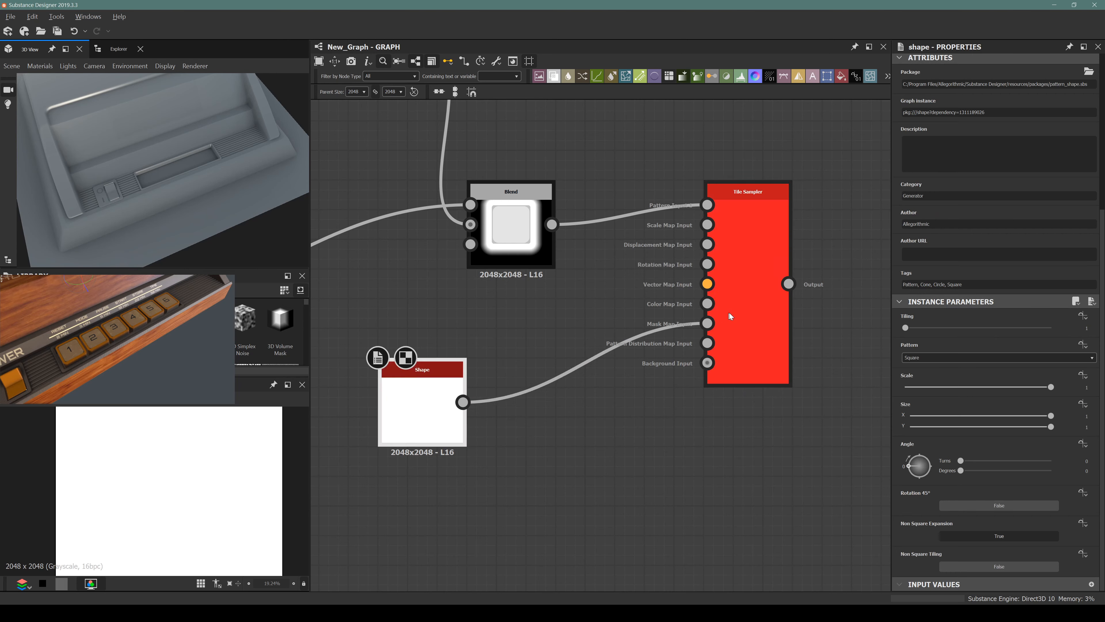
pyautogui.click(731, 312)
pyautogui.click(745, 293)
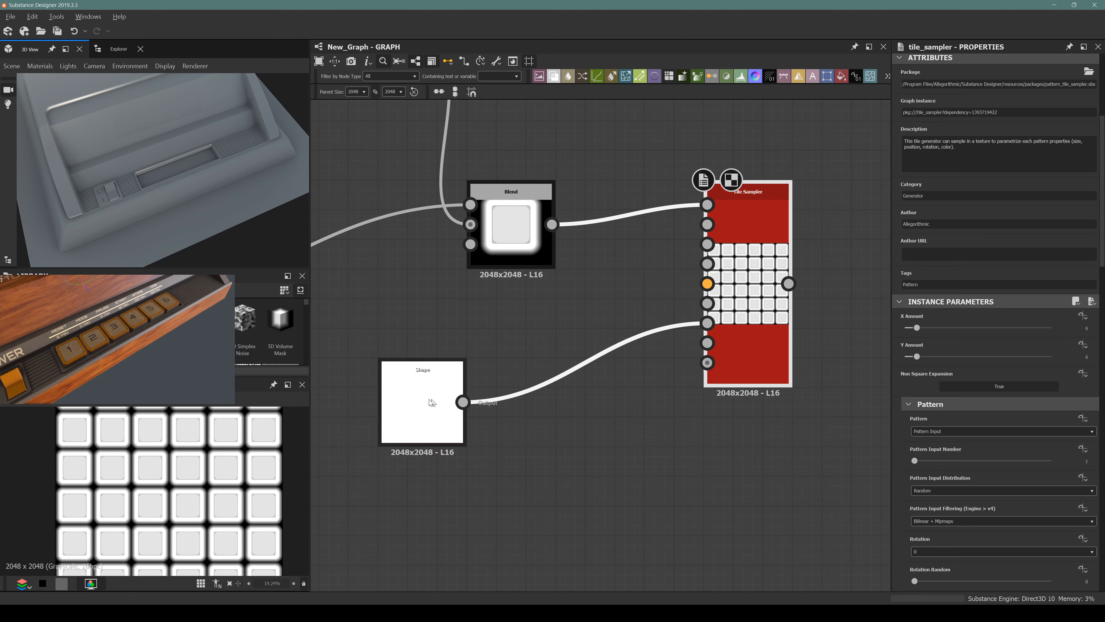
# Step: Flatten the mask Shape to a Y size of about 0.13 and raise the Tile Sampler's Mask Map Threshold to 1
pyautogui.click(417, 394)
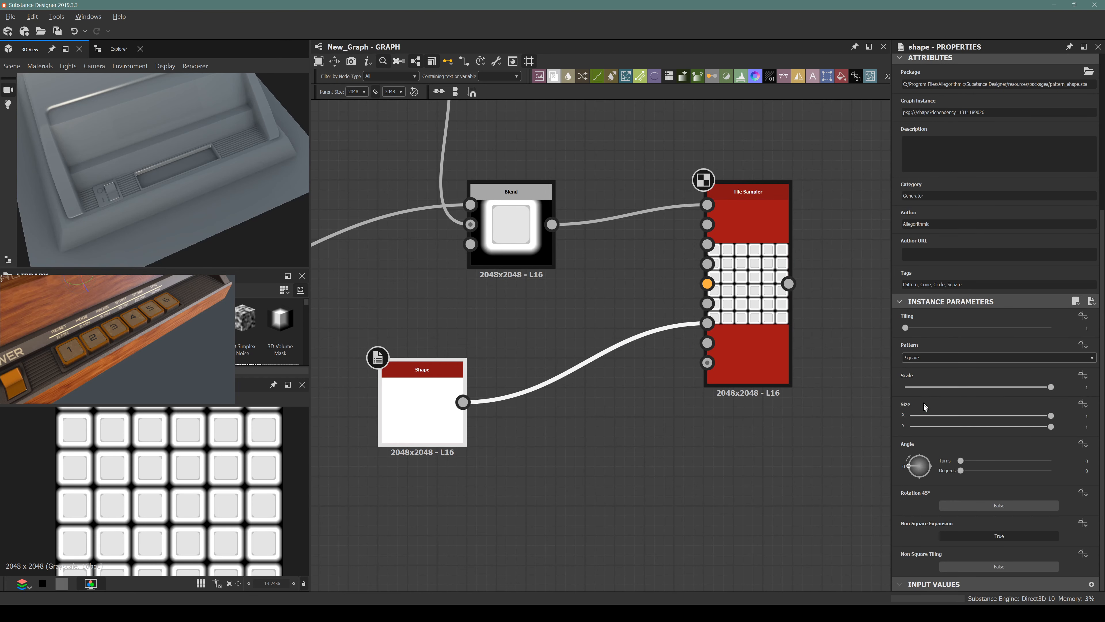
pyautogui.moveTo(1051, 427); pyautogui.dragTo(929, 428)
pyautogui.click(774, 325)
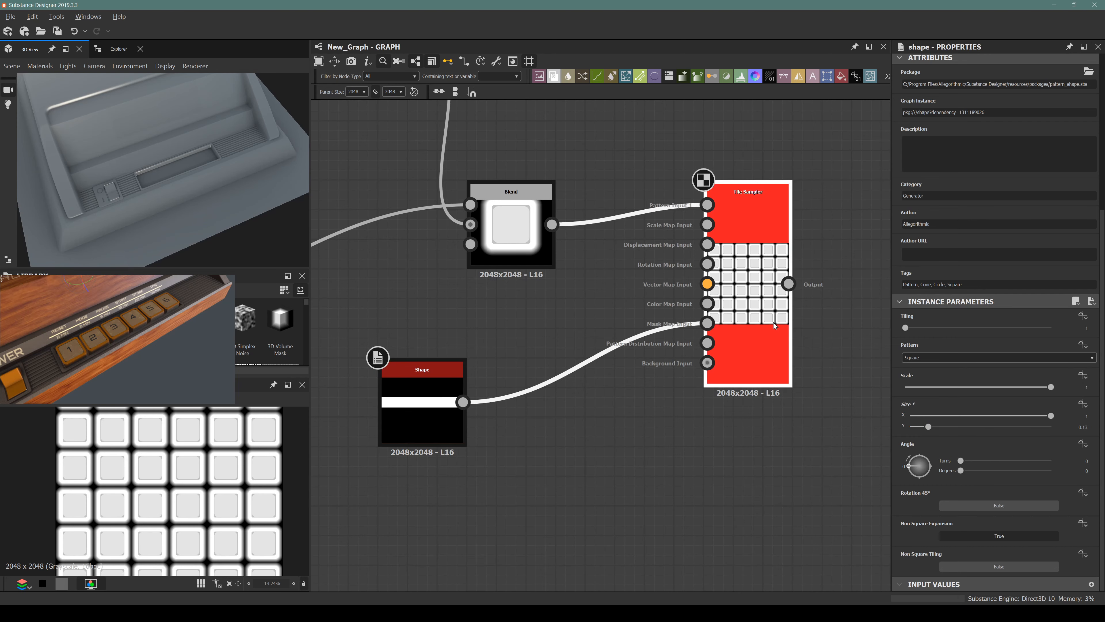
pyautogui.scroll(-15, 968, 472)
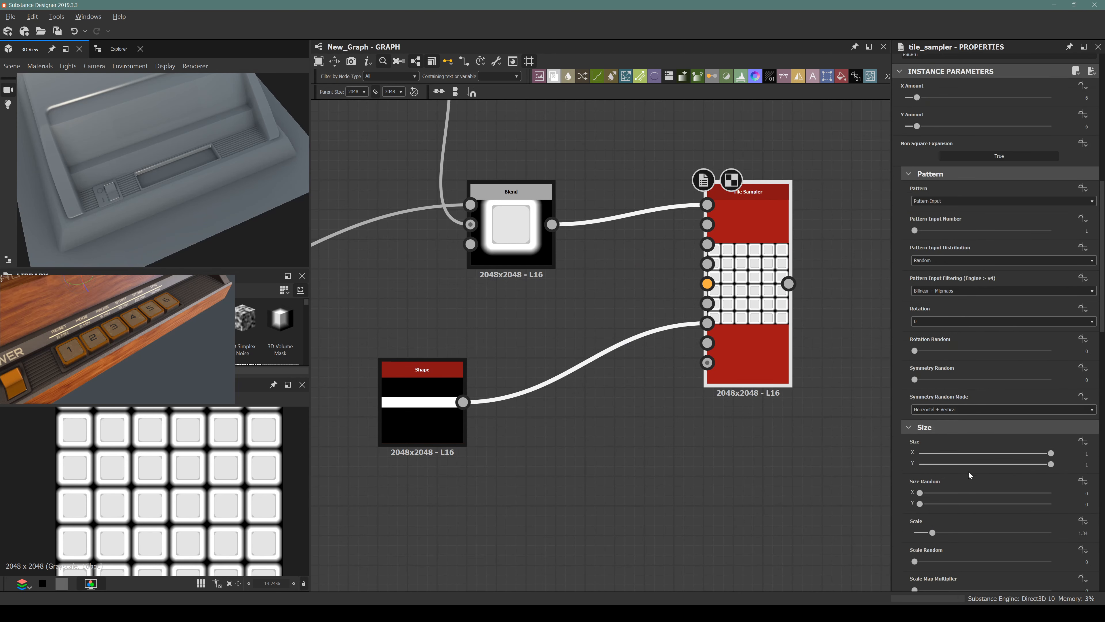
pyautogui.scroll(-10, 953, 473)
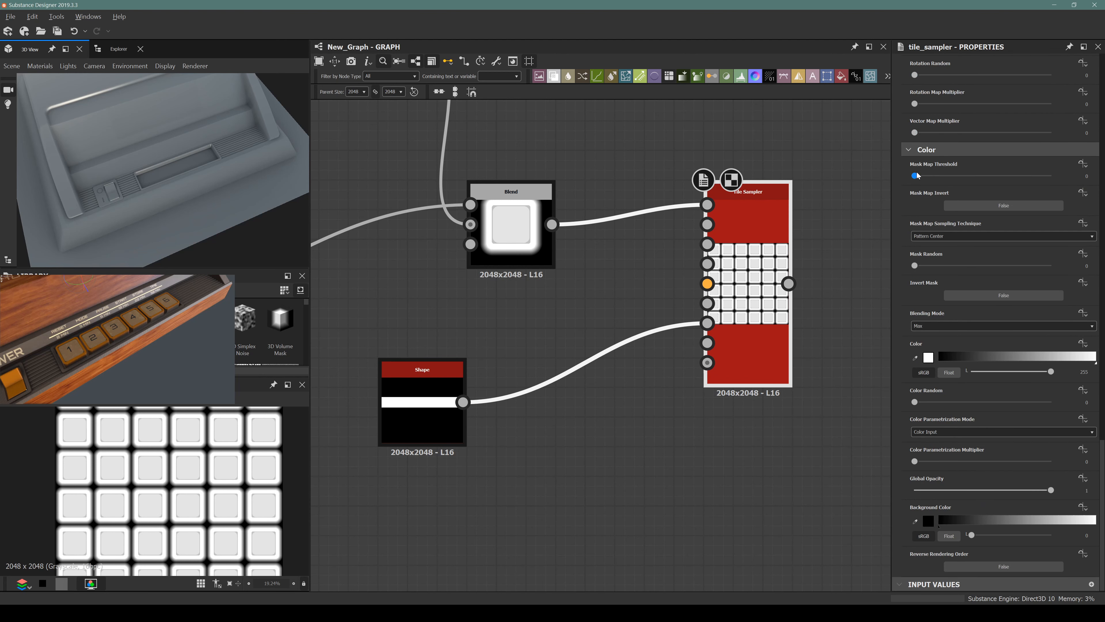
pyautogui.moveTo(916, 174); pyautogui.dragTo(912, 175)
pyautogui.moveTo(998, 176); pyautogui.dragTo(950, 181)
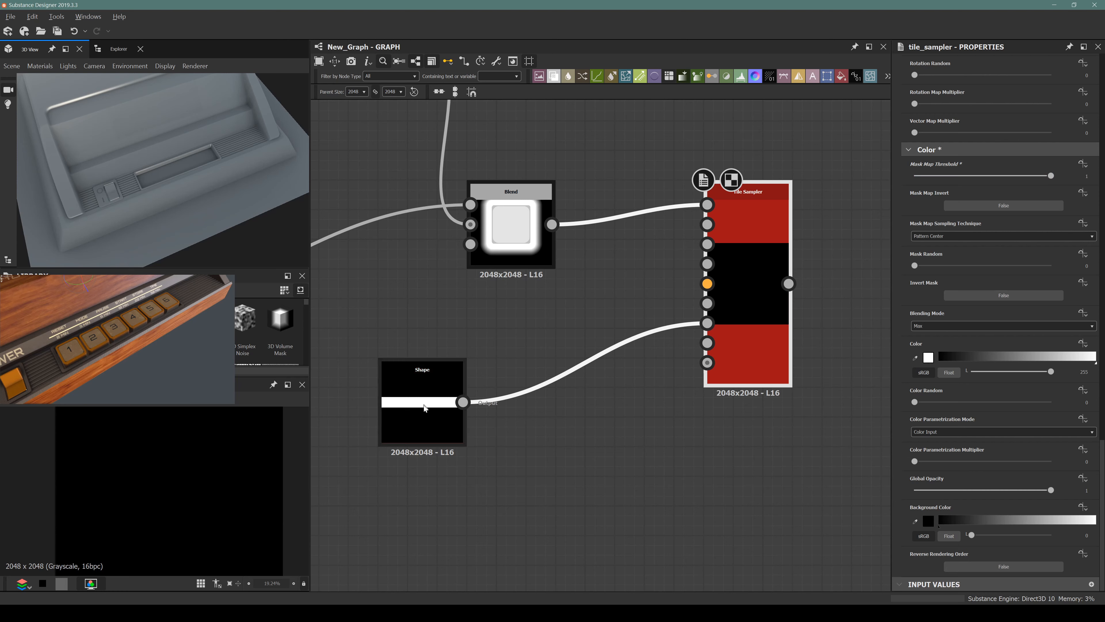
# Step: Set the mask Shape's Y size to about 0.17 and insert a Transformation 2D between it and the Tile Sampler
pyautogui.click(432, 402)
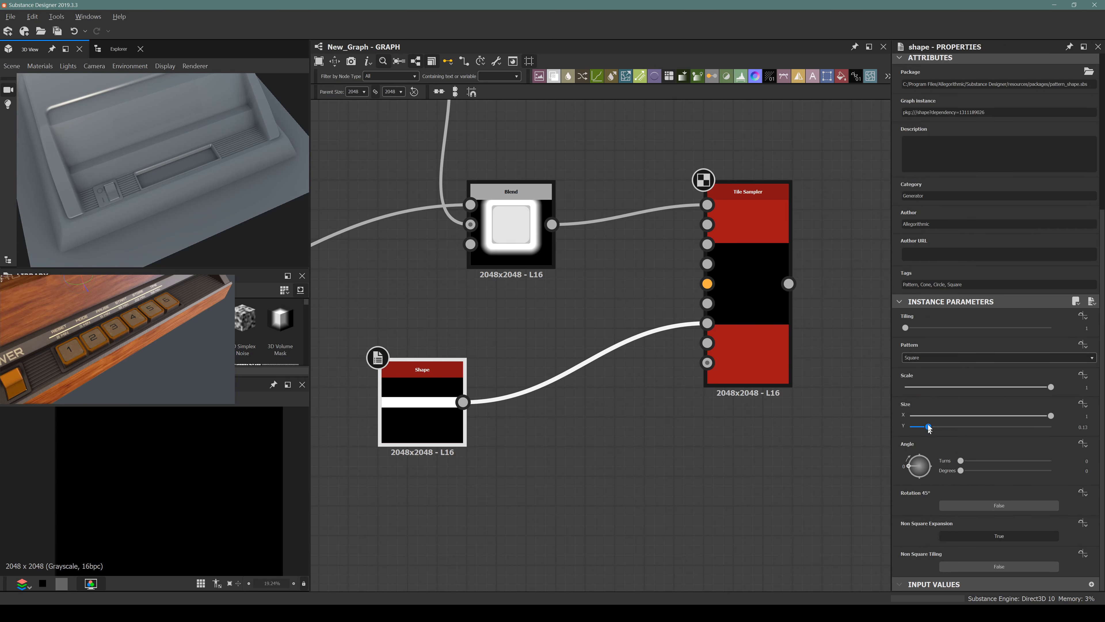
pyautogui.moveTo(928, 426); pyautogui.dragTo(933, 426)
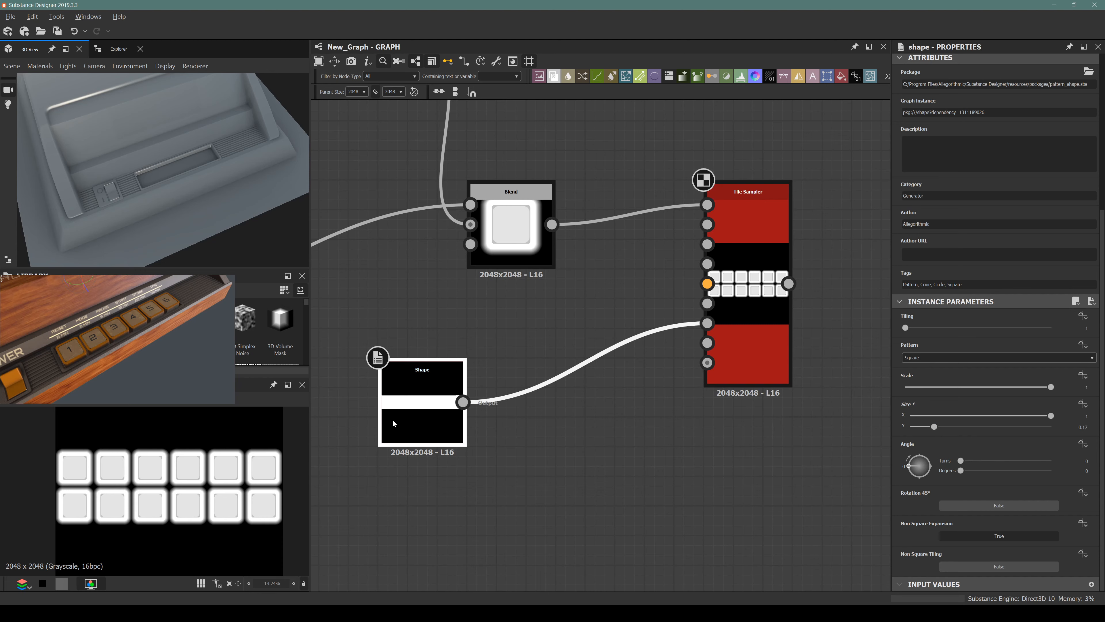
pyautogui.press('space')
pyautogui.write('tra')
pyautogui.press('Return')
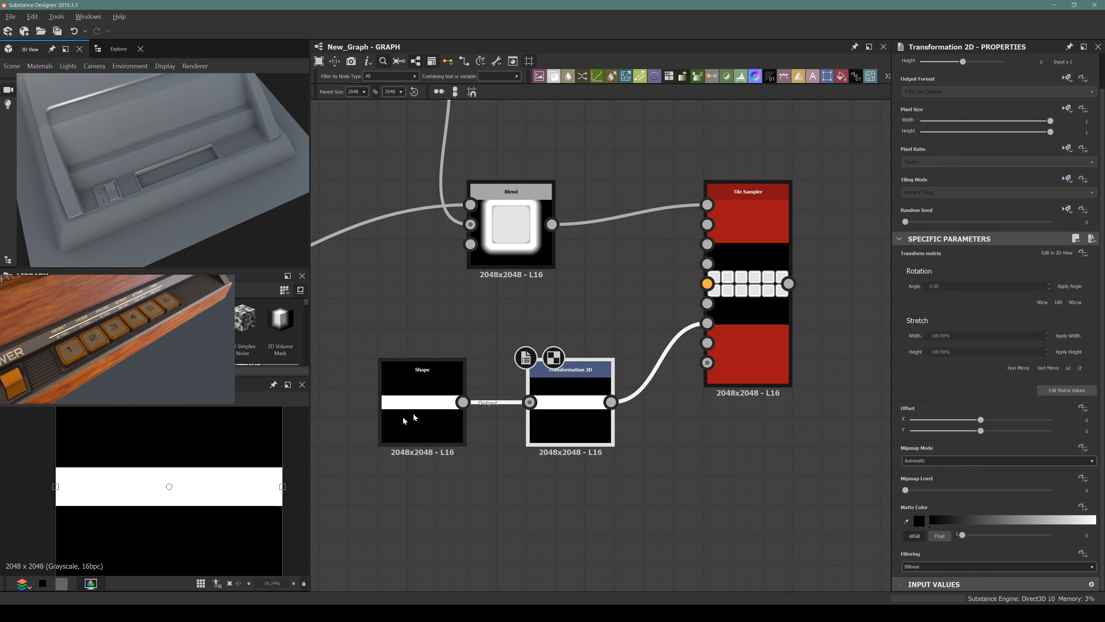
# Step: Offset the mask strip upward by about 0.0611 in Y to keep a single row of buttons, and preview the Tile Sampler
pyautogui.moveTo(130, 479); pyautogui.dragTo(144, 463)
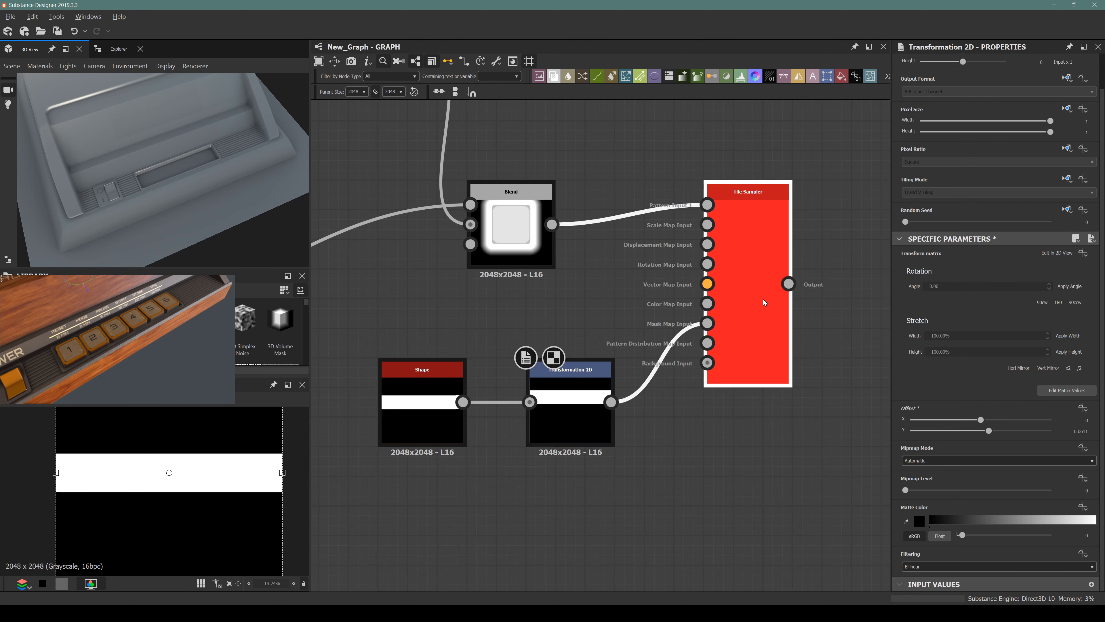
pyautogui.click(776, 290)
pyautogui.moveTo(788, 284); pyautogui.dragTo(805, 342)
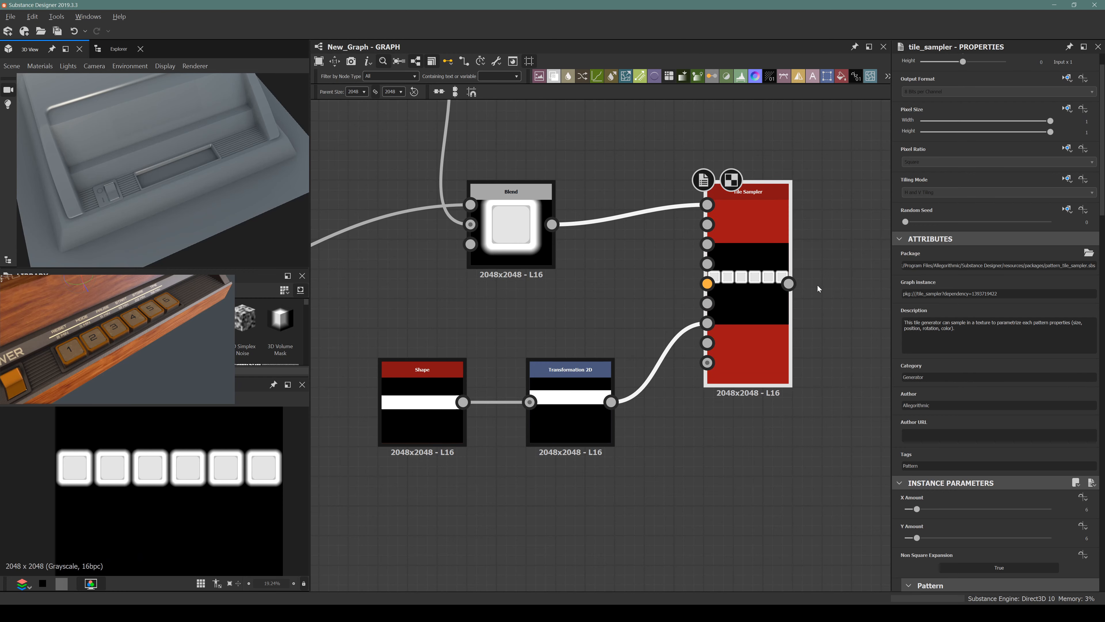
# Step: Examine the button row's shape and spacing up close in the Tile Sampler's 2D preview
pyautogui.moveTo(583, 418); pyautogui.dragTo(425, 433, button='middle')
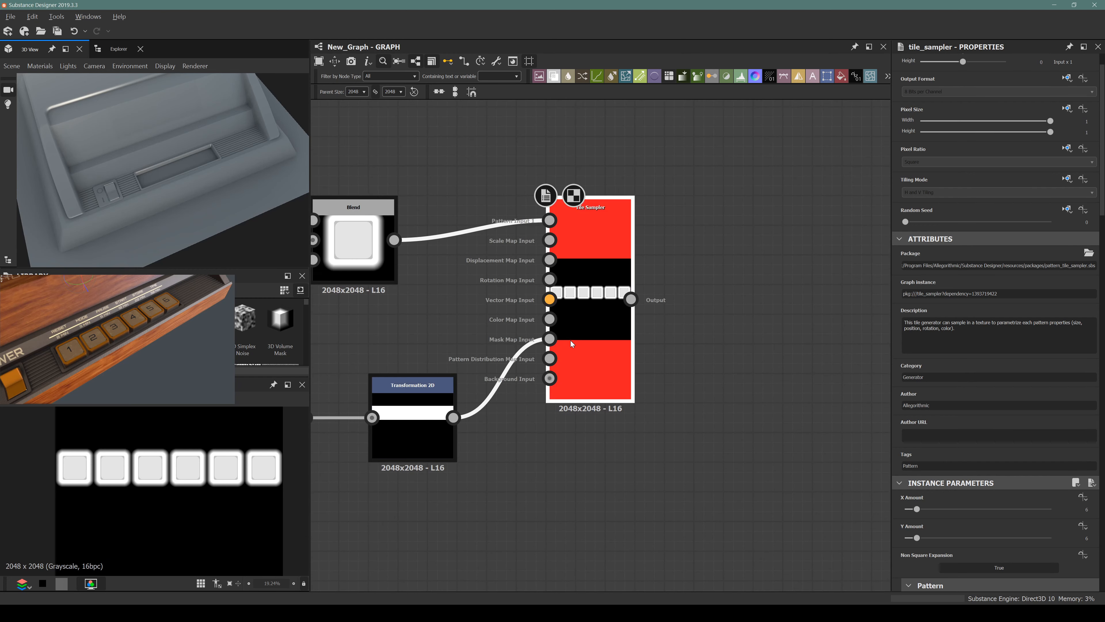
pyautogui.scroll(-4, 571, 341)
pyautogui.scroll(-2, 572, 344)
pyautogui.scroll(-2, 567, 305)
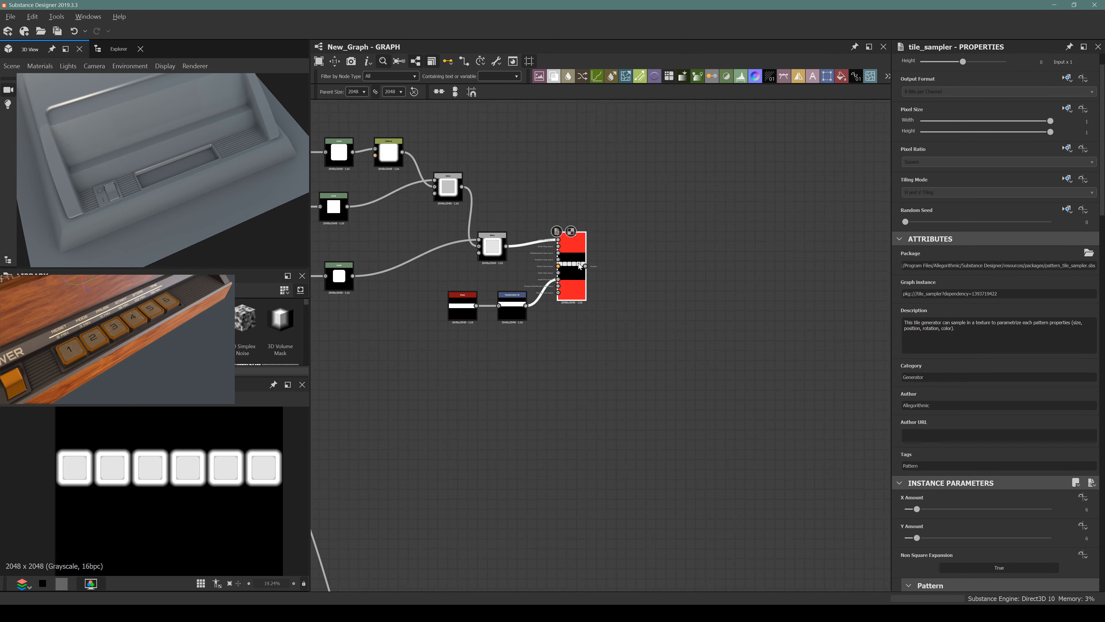
pyautogui.scroll(5, 555, 305)
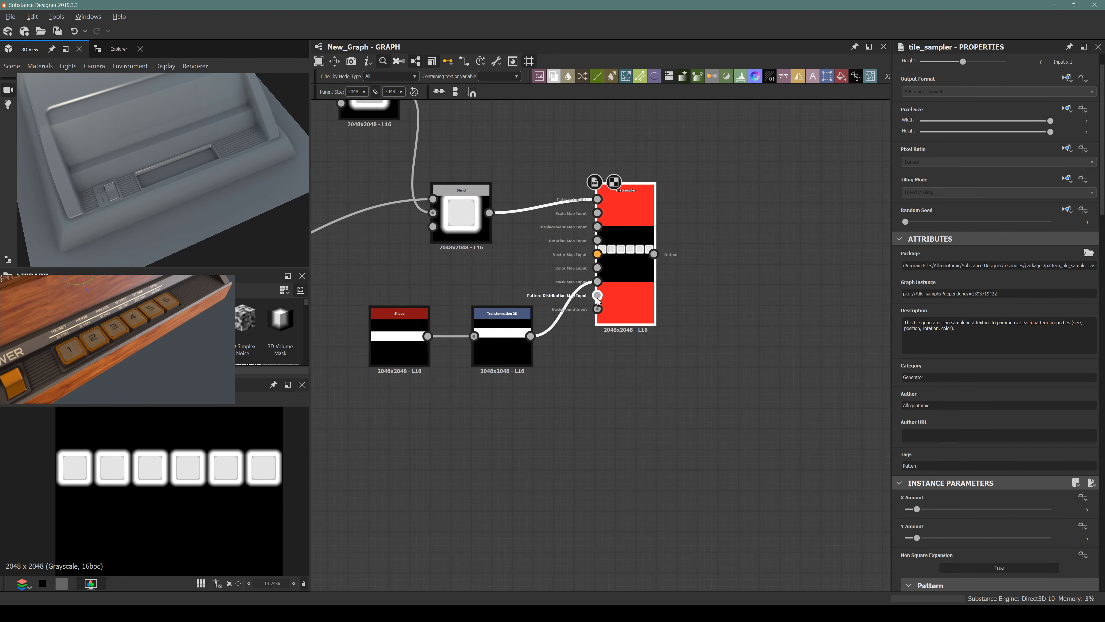
pyautogui.scroll(-1, 603, 310)
pyautogui.scroll(8, 109, 486)
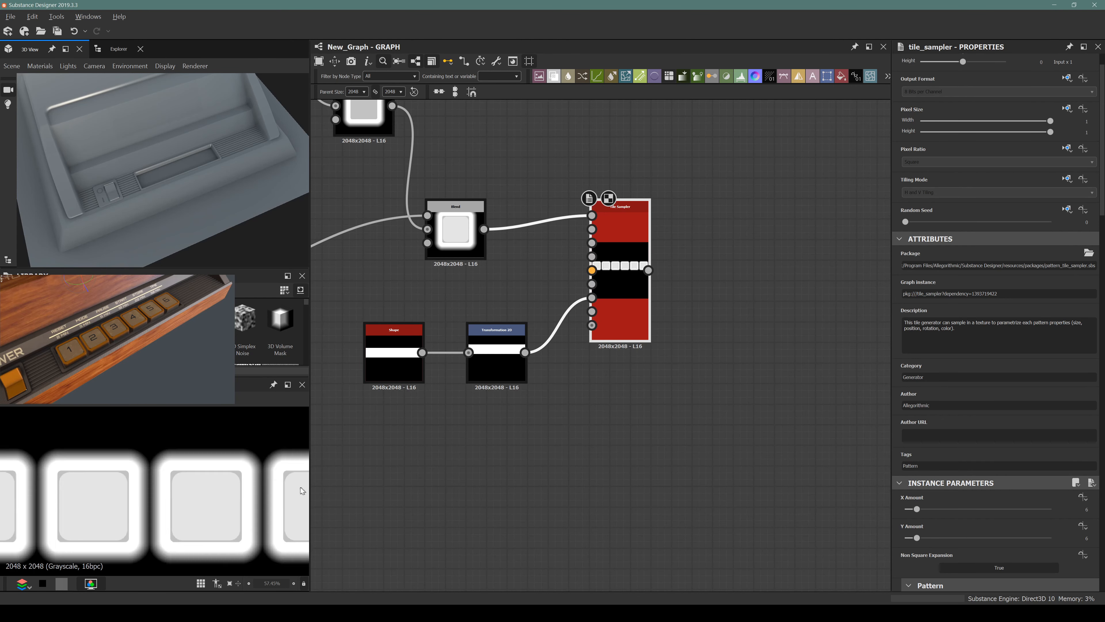
# Step: Insert a Blend node after the last Blend of the main height chain and set its blending mode to Max (Lighten)
pyautogui.scroll(-4, 109, 486)
pyautogui.scroll(4, 217, 483)
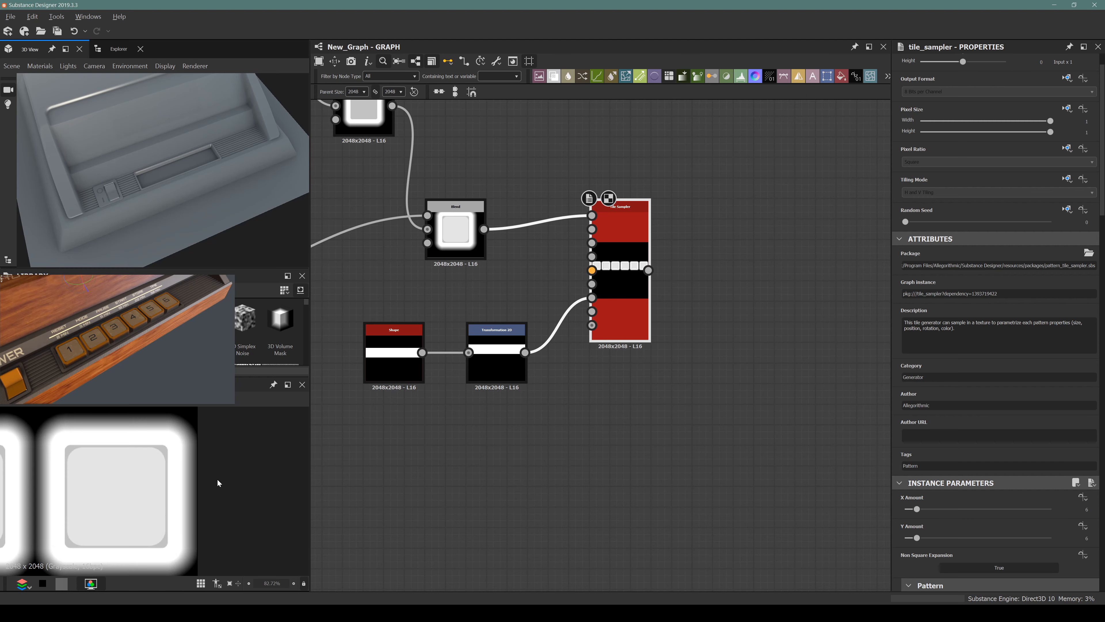
pyautogui.scroll(-4, 555, 349)
pyautogui.scroll(-3, 546, 311)
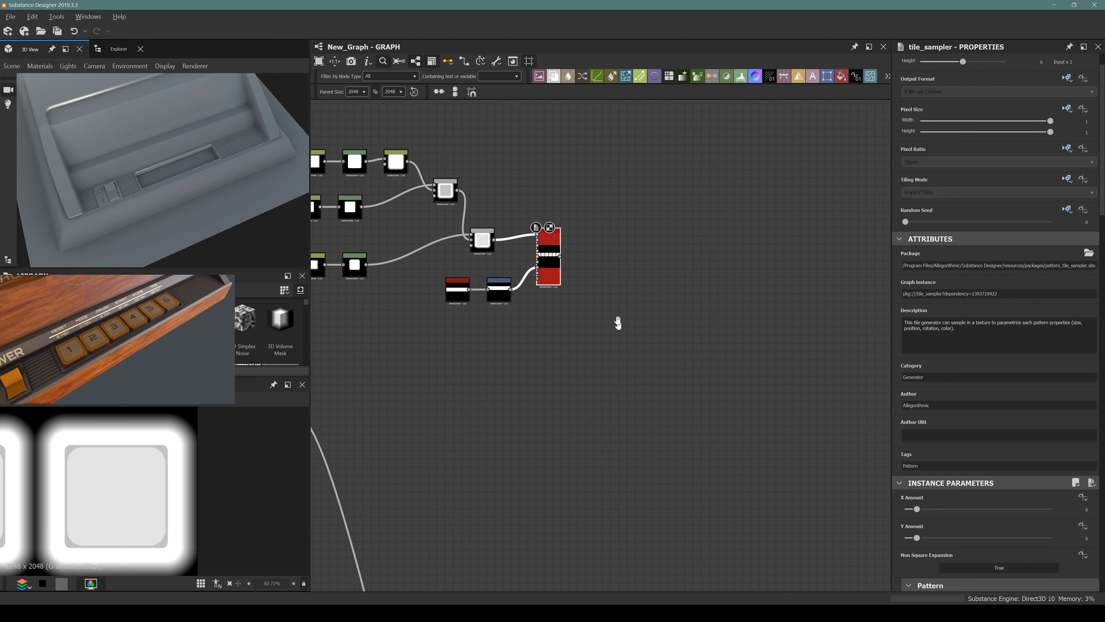
pyautogui.moveTo(539, 325); pyautogui.dragTo(491, 274, button='middle')
pyautogui.scroll(4, 515, 461)
pyautogui.click(513, 561)
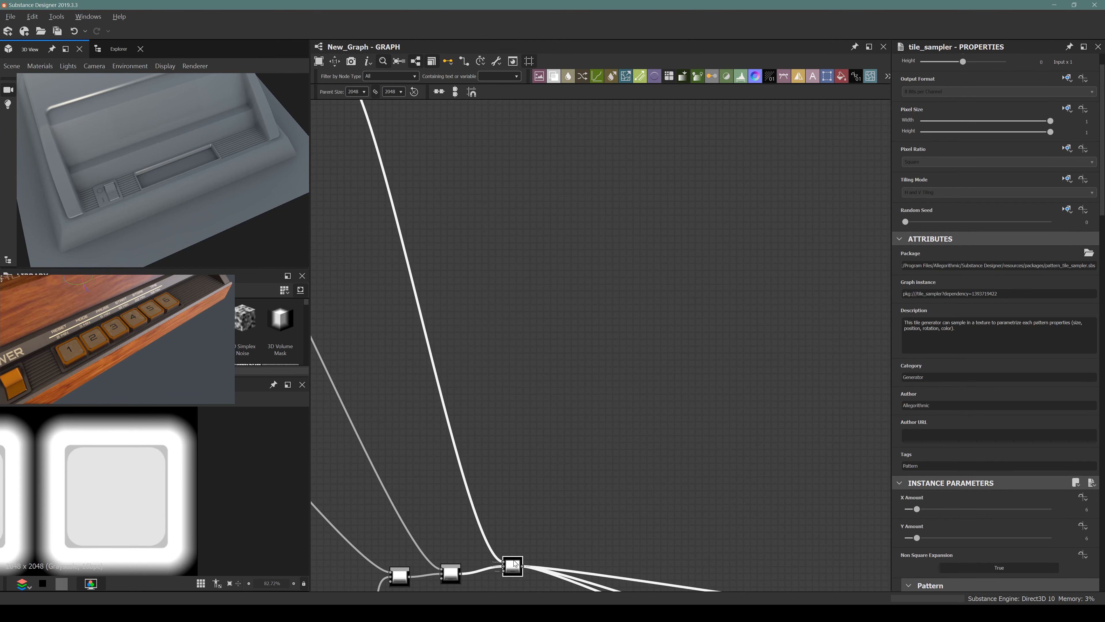
pyautogui.press('space')
pyautogui.write('blend')
pyautogui.press('Return')
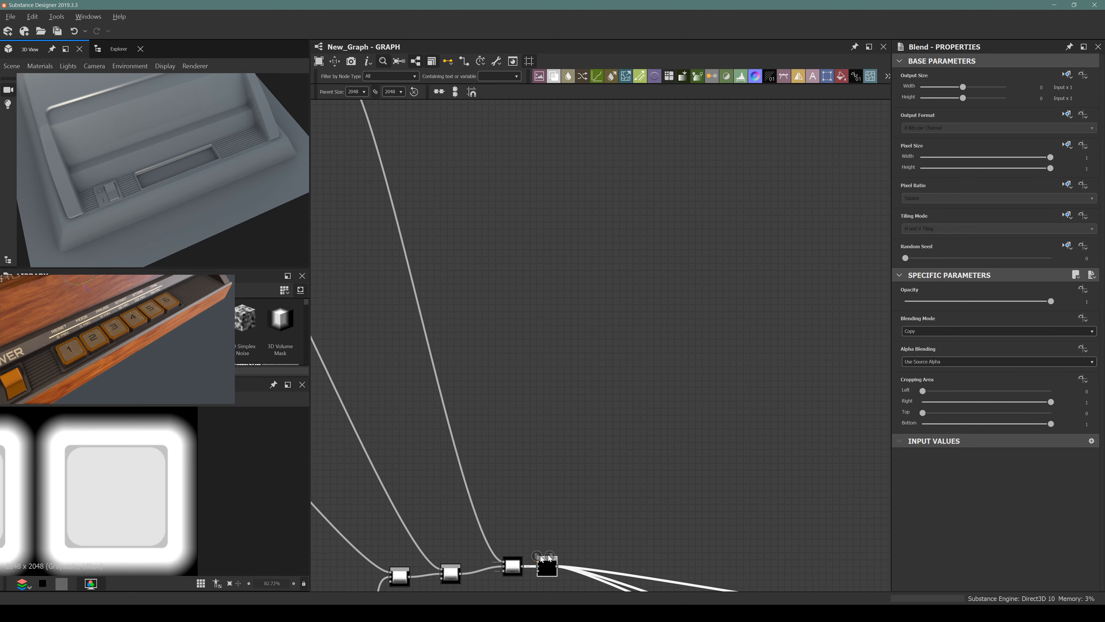
pyautogui.click(936, 331)
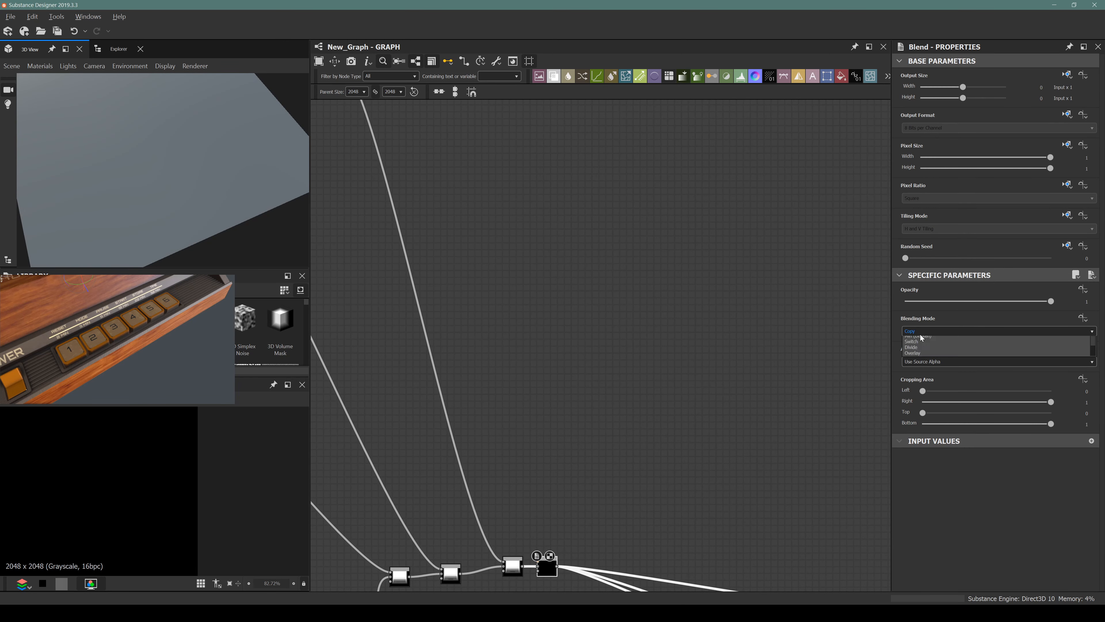
pyautogui.click(935, 359)
# Step: Add two Transformation 2D nodes in series after the button row's Tile Sampler
pyautogui.scroll(-5, 627, 487)
pyautogui.scroll(4, 615, 472)
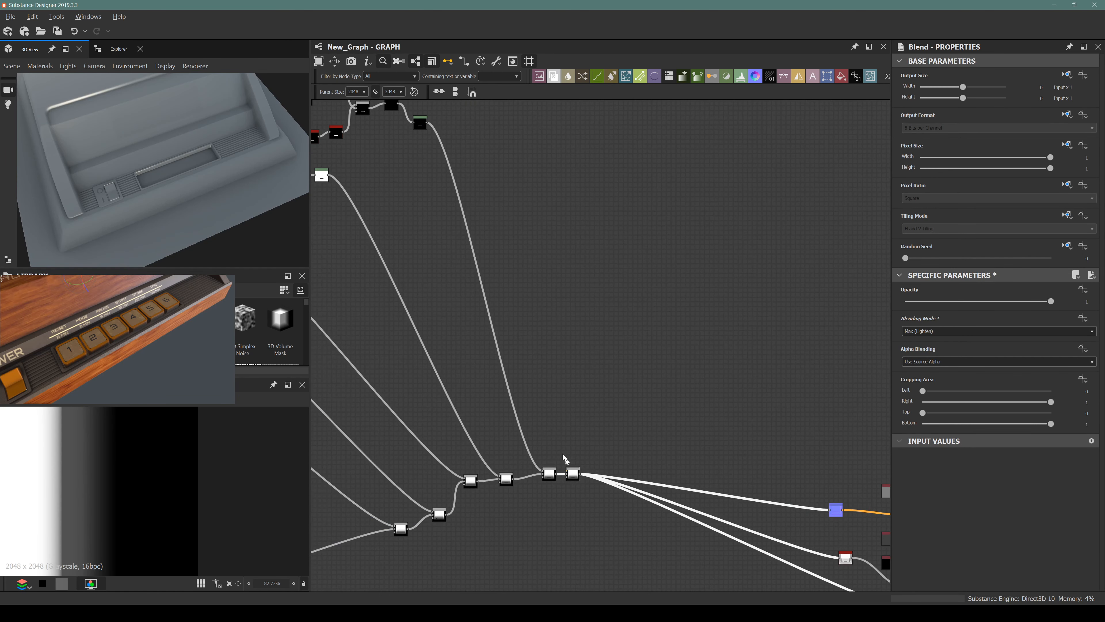
pyautogui.moveTo(580, 382); pyautogui.dragTo(609, 536, button='middle')
pyautogui.scroll(2, 592, 253)
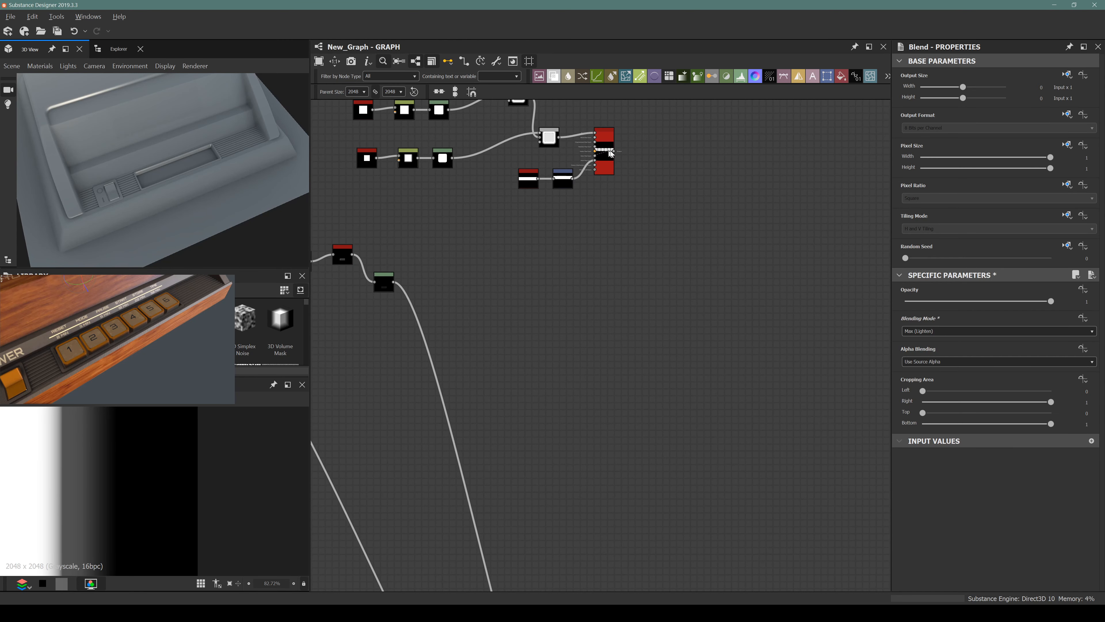
pyautogui.scroll(5, 563, 228)
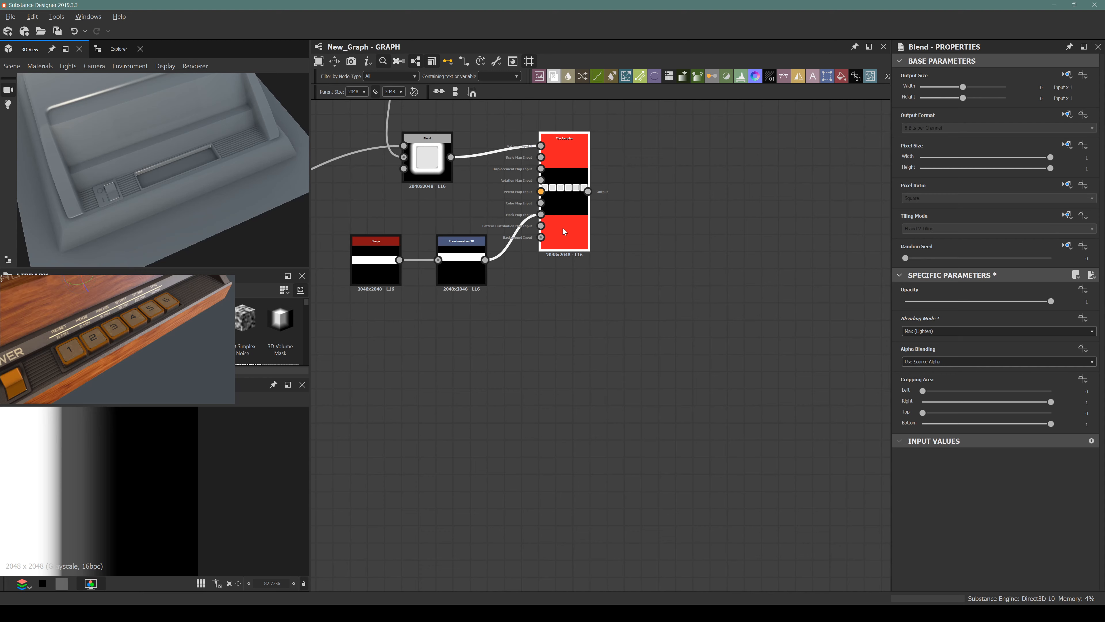
pyautogui.click(563, 228)
pyautogui.press('space')
pyautogui.write('tra')
pyautogui.press('Return')
pyautogui.press('space')
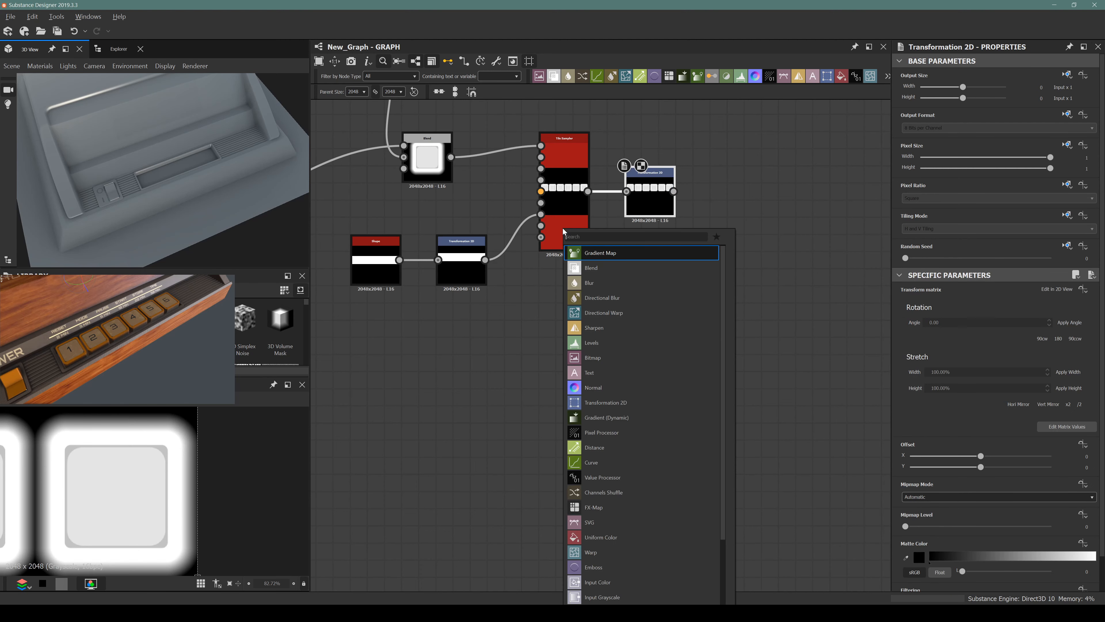
pyautogui.write('trans')
pyautogui.press('Return')
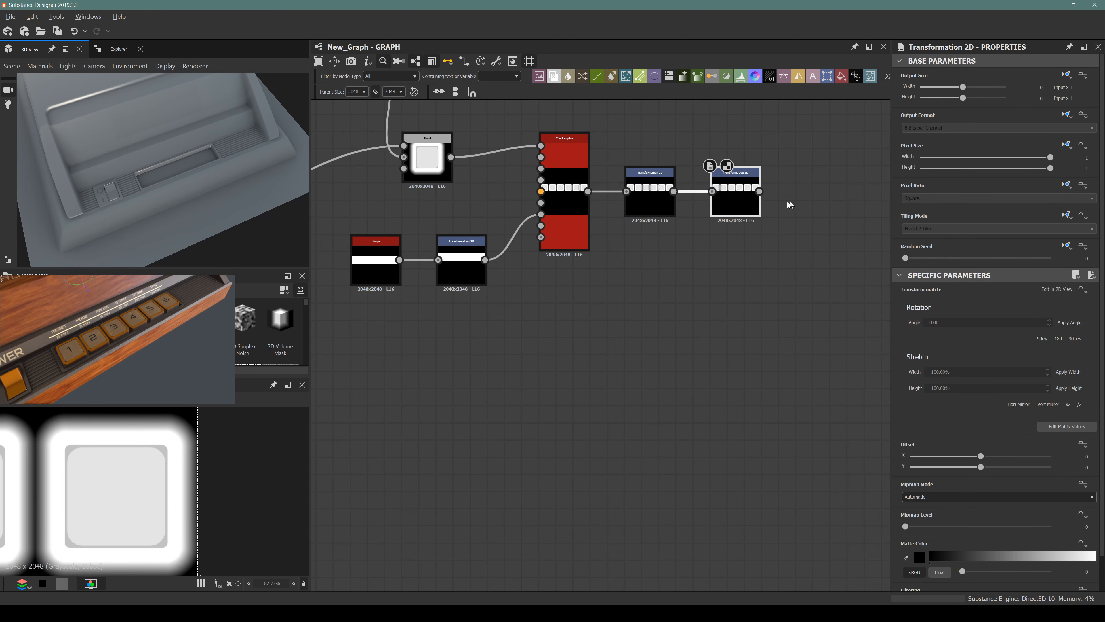
# Step: Connect the second Transformation 2D's output to the foreground input of the new Max (Lighten) Blend in the height chain
pyautogui.moveTo(759, 192); pyautogui.dragTo(684, 544)
pyautogui.scroll(-8, 697, 302)
pyautogui.scroll(6, 667, 469)
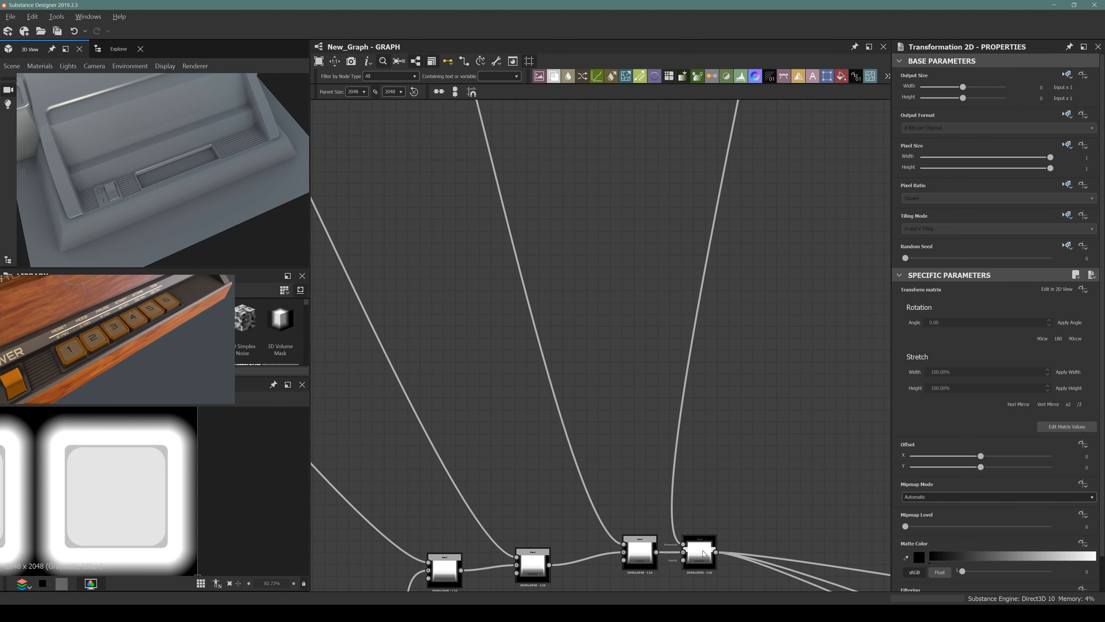
# Step: Insert a Levels node between the Tile Sampler and the first Transformation 2D node, moving both Transformation 2D nodes aside for room
pyautogui.moveTo(134, 155); pyautogui.dragTo(183, 181, button='middle')
pyautogui.moveTo(670, 277); pyautogui.dragTo(538, 498, button='middle')
pyautogui.moveTo(604, 348); pyautogui.dragTo(531, 511, button='middle')
pyautogui.moveTo(486, 329); pyautogui.dragTo(497, 504, button='middle')
pyautogui.moveTo(600, 270); pyautogui.dragTo(577, 406, button='middle')
pyautogui.scroll(4, 529, 274)
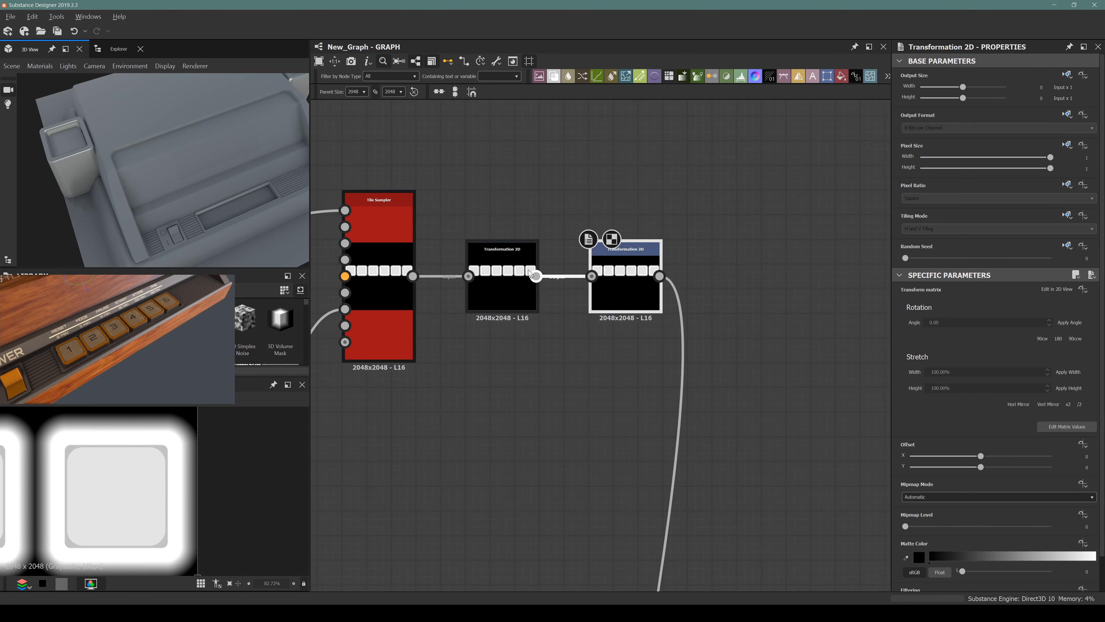
pyautogui.moveTo(481, 196); pyautogui.dragTo(639, 294)
pyautogui.moveTo(638, 291); pyautogui.dragTo(858, 315)
pyautogui.moveTo(569, 227); pyautogui.dragTo(512, 335)
pyautogui.press('space')
pyautogui.write('levels')
pyautogui.press('Return')
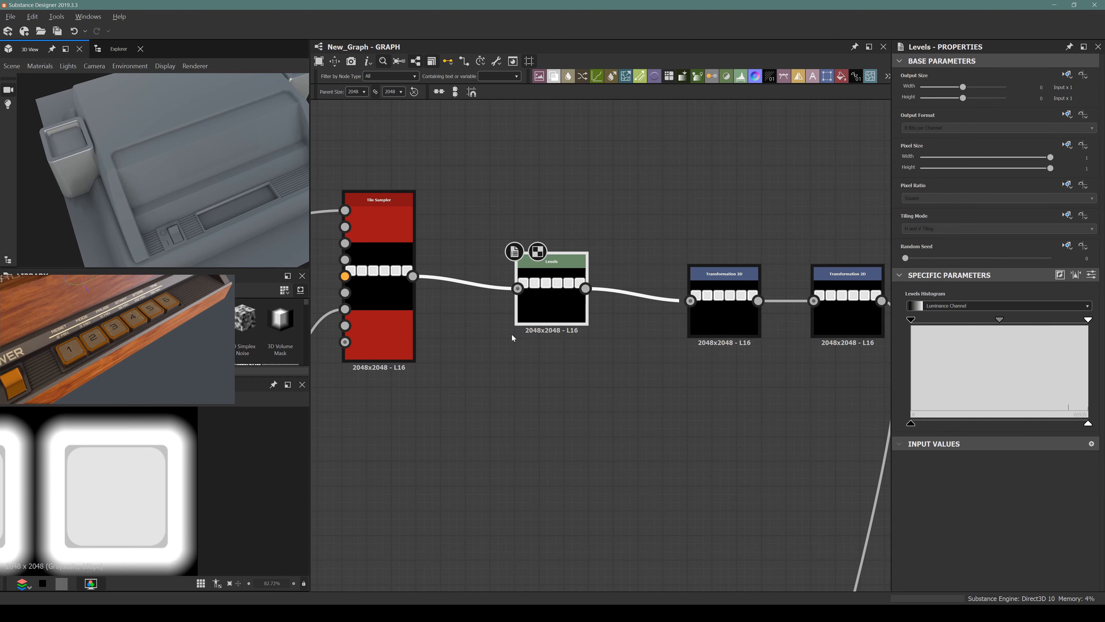
# Step: Halve the scale of the button row in the first Transformation 2D node after Levels
pyautogui.moveTo(703, 375); pyautogui.dragTo(510, 332, button='middle')
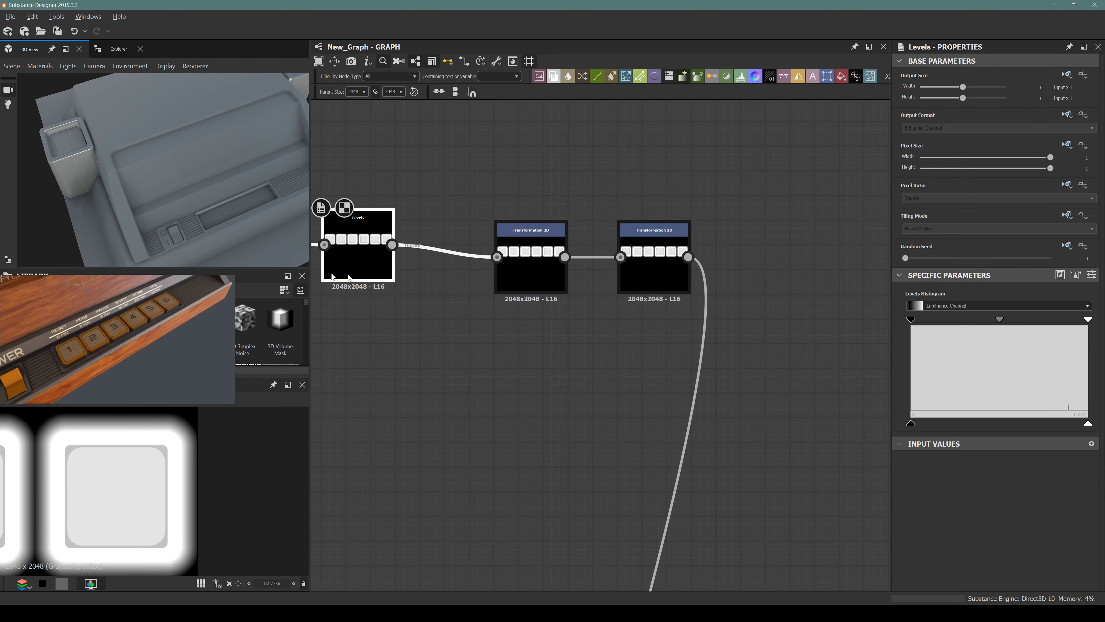
pyautogui.click(667, 256)
pyautogui.click(544, 271)
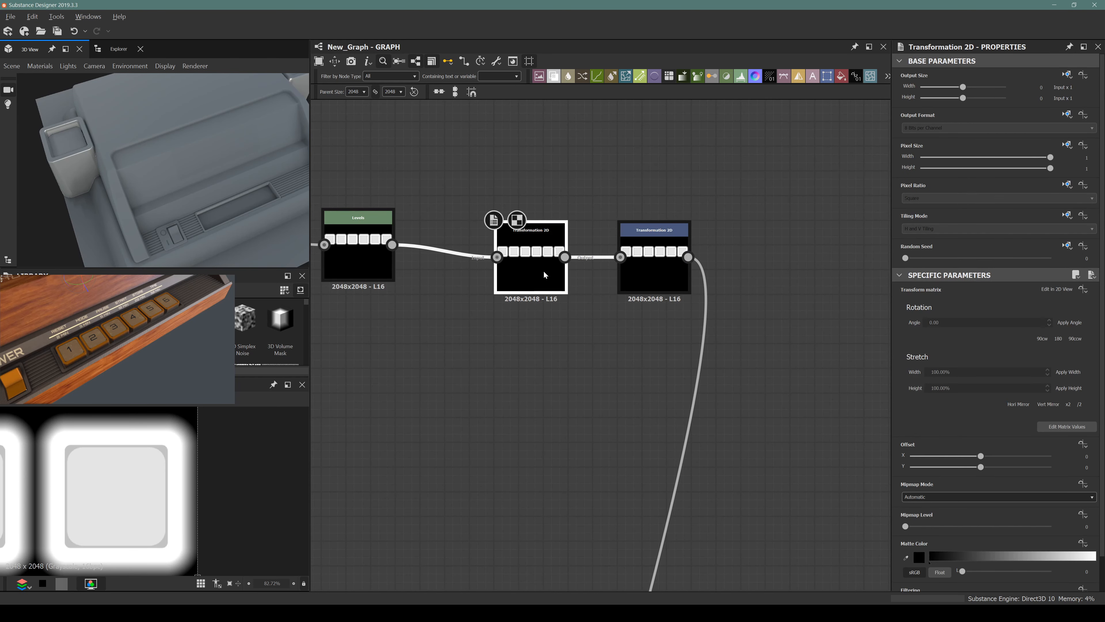
pyautogui.click(1067, 404)
# Step: Copy the two Transformation 2D nodes of the button slot chain and paste them below the button row's nodes
pyautogui.scroll(-6, 641, 365)
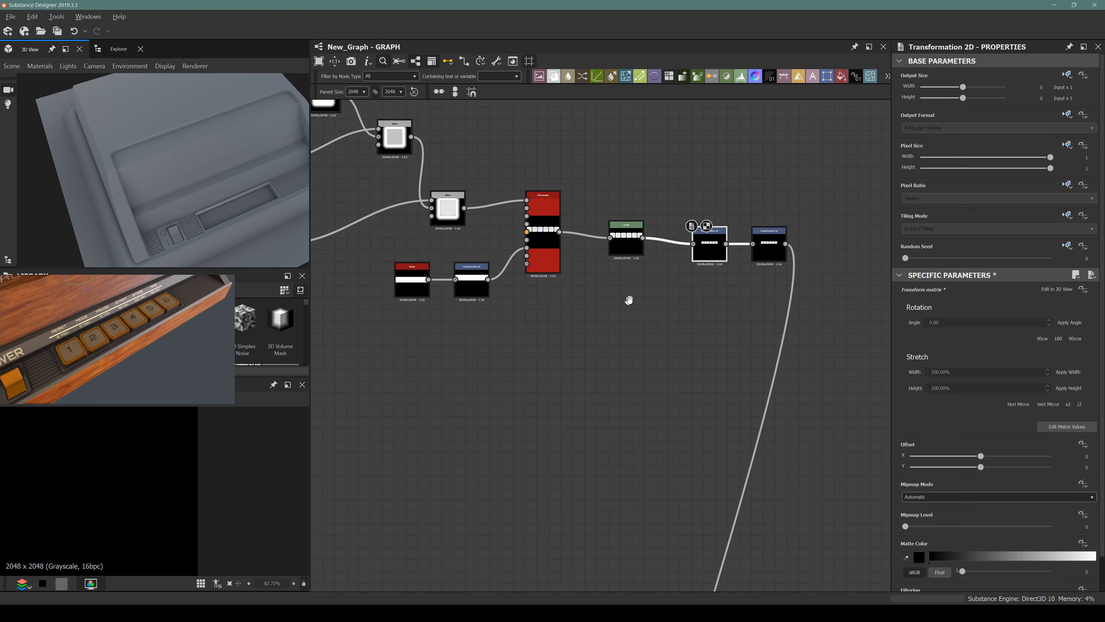
pyautogui.scroll(5, 550, 254)
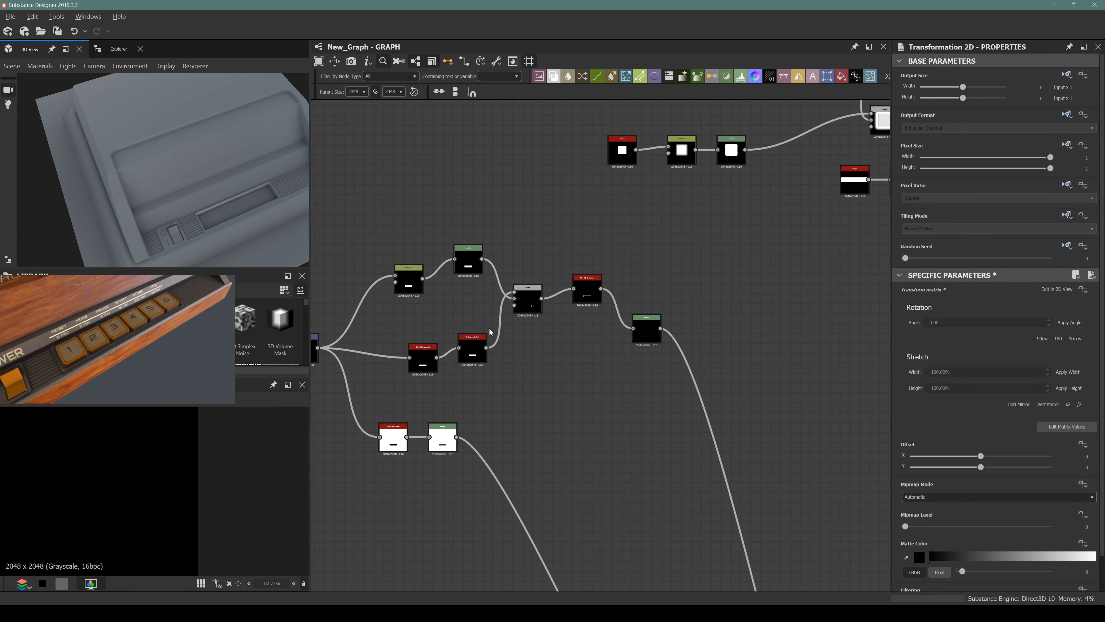
pyautogui.moveTo(465, 389); pyautogui.dragTo(616, 343, button='middle')
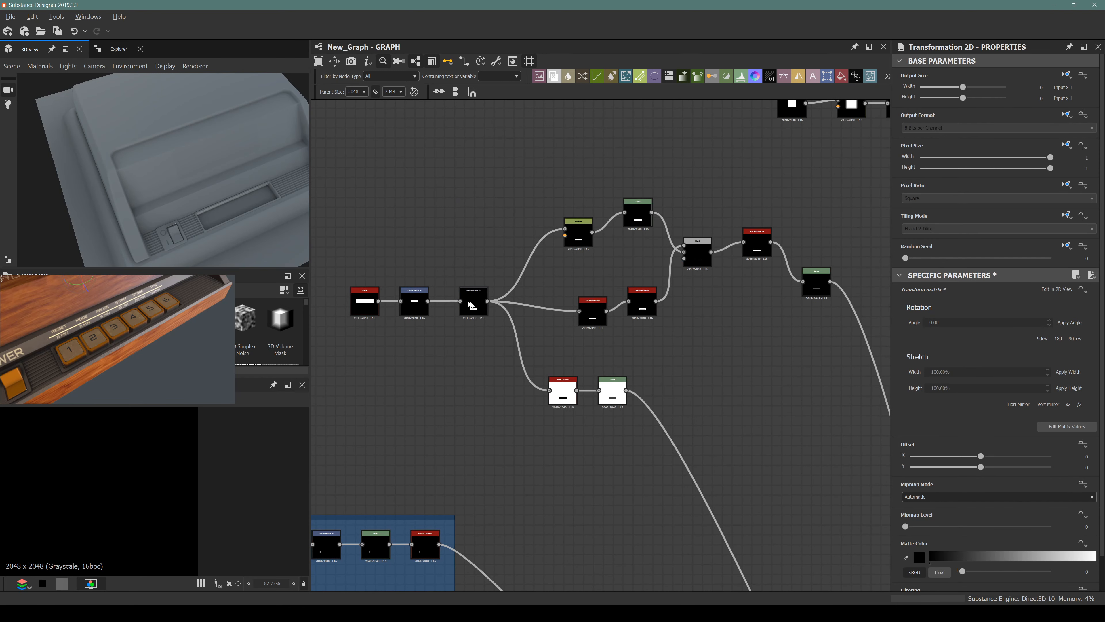
pyautogui.moveTo(408, 262); pyautogui.dragTo(480, 316)
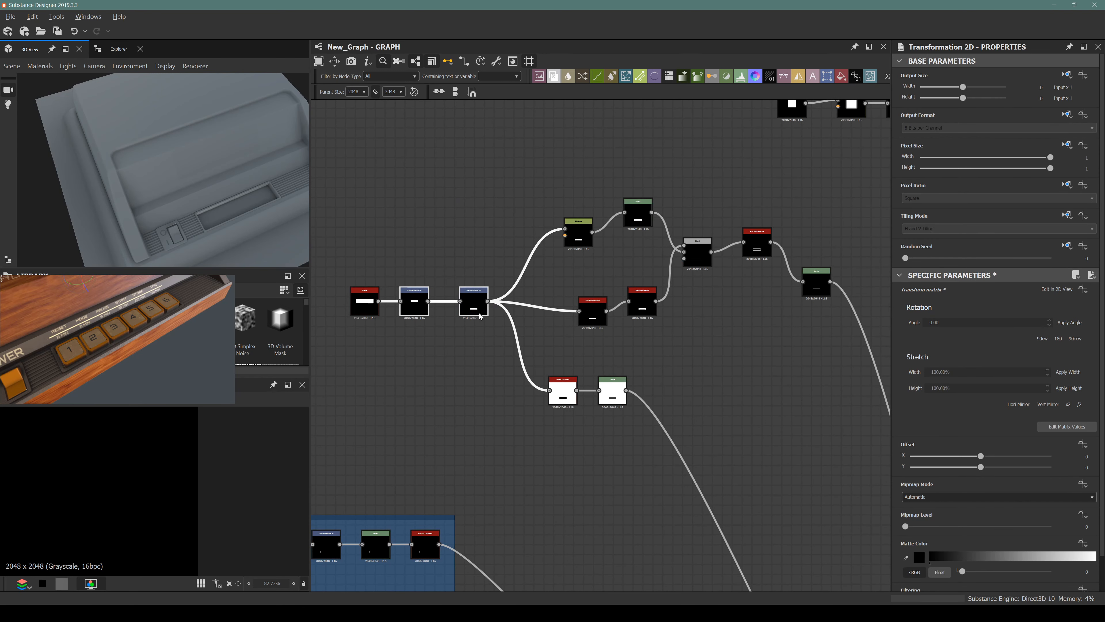
pyautogui.scroll(-6, 480, 317)
pyautogui.moveTo(746, 267); pyautogui.dragTo(648, 283, button='middle')
pyautogui.scroll(6, 644, 278)
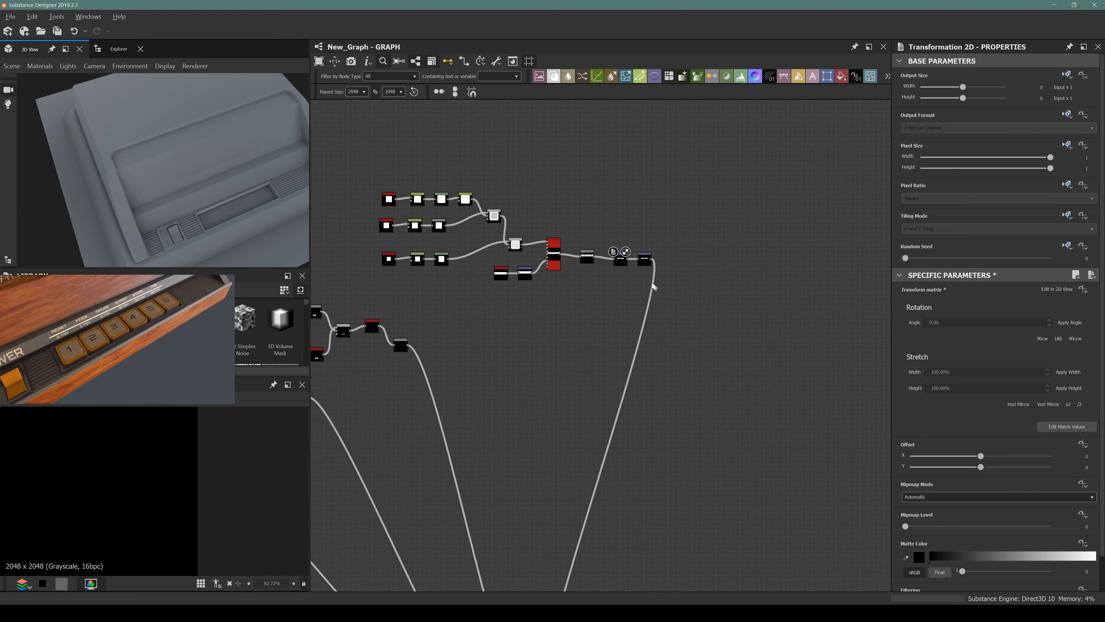
pyautogui.hotkey('ctrl', 'v')
pyautogui.scroll(3, 615, 299)
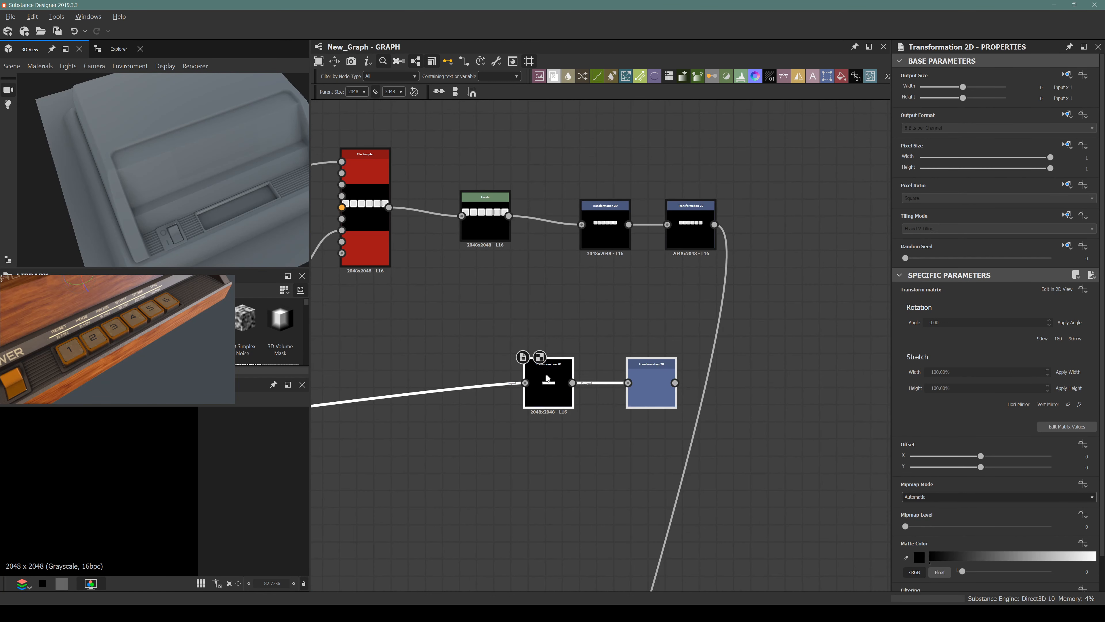
# Step: Route Levels through the pasted Transformation 2D pair, move the outgoing link to its second node, and delete the old pair
pyautogui.moveTo(544, 377); pyautogui.dragTo(548, 322)
pyautogui.keyDown('shift'); pyautogui.moveTo(714, 224); pyautogui.dragTo(680, 327); pyautogui.keyUp('shift')
pyautogui.moveTo(508, 216); pyautogui.dragTo(530, 327)
pyautogui.moveTo(574, 177); pyautogui.dragTo(754, 248)
pyautogui.press('Delete')
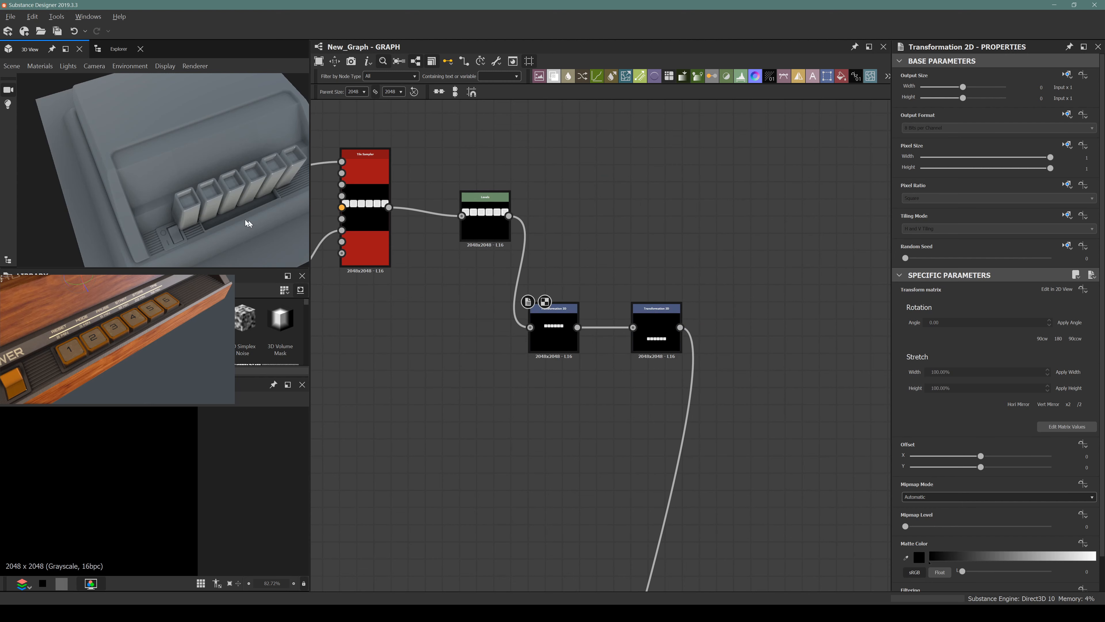
# Step: Examine the button row's alignment with the slot in 3D and preview the first Transformation 2D and Tile Sampler outputs
pyautogui.moveTo(248, 223); pyautogui.dragTo(172, 242)
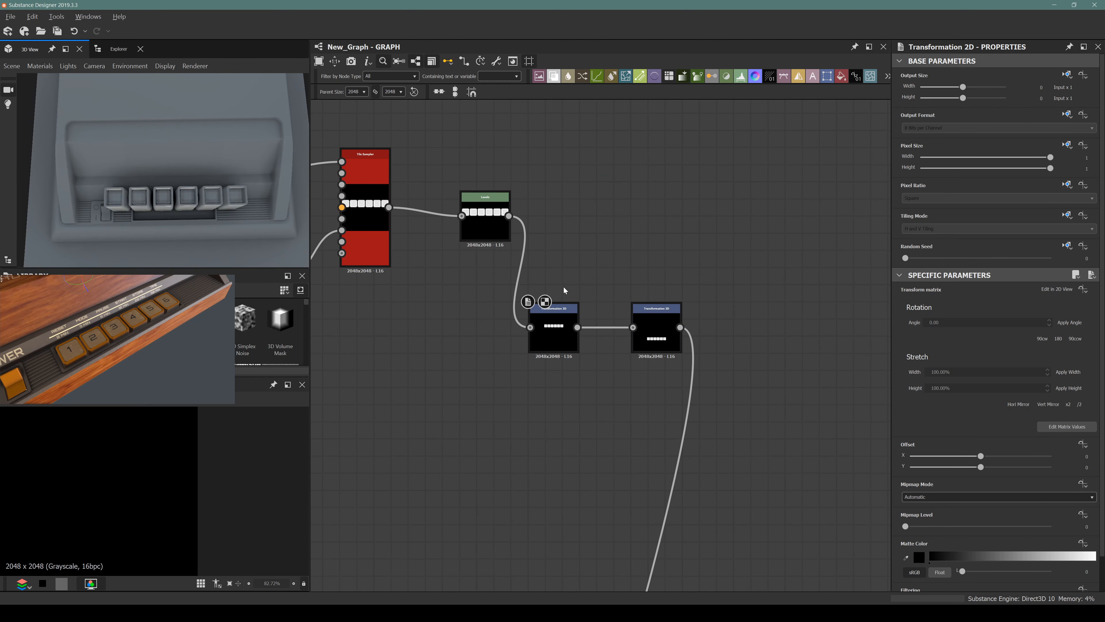
pyautogui.moveTo(558, 288); pyautogui.dragTo(597, 266, button='middle')
pyautogui.scroll(4, 586, 313)
pyautogui.moveTo(521, 271); pyautogui.dragTo(621, 394, button='middle')
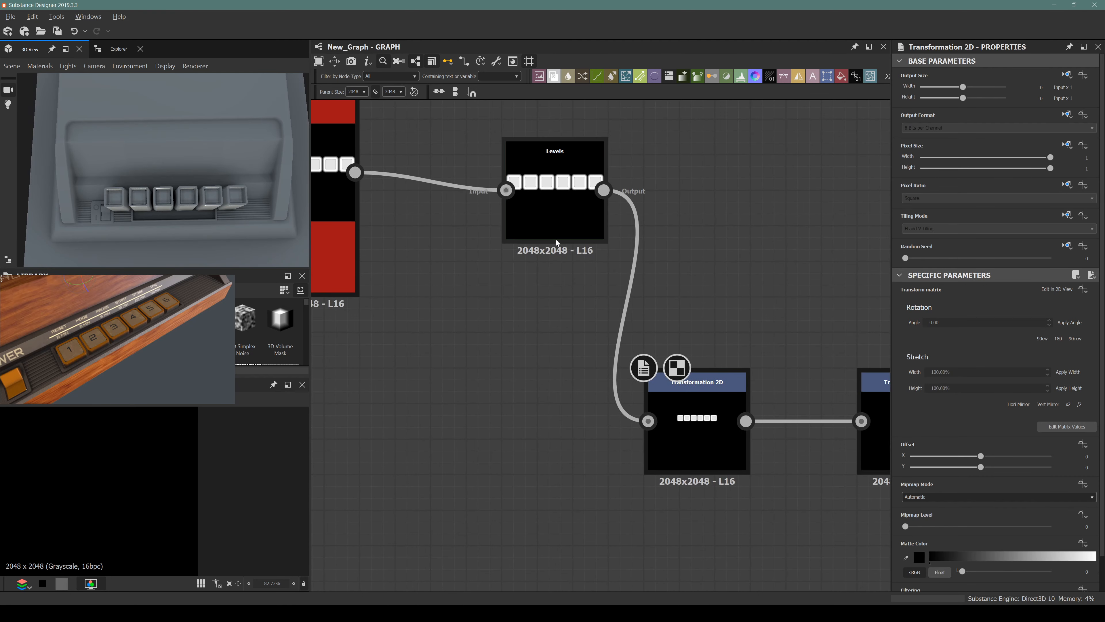
pyautogui.moveTo(546, 205); pyautogui.dragTo(528, 150)
pyautogui.scroll(-2, 704, 380)
pyautogui.click(684, 395)
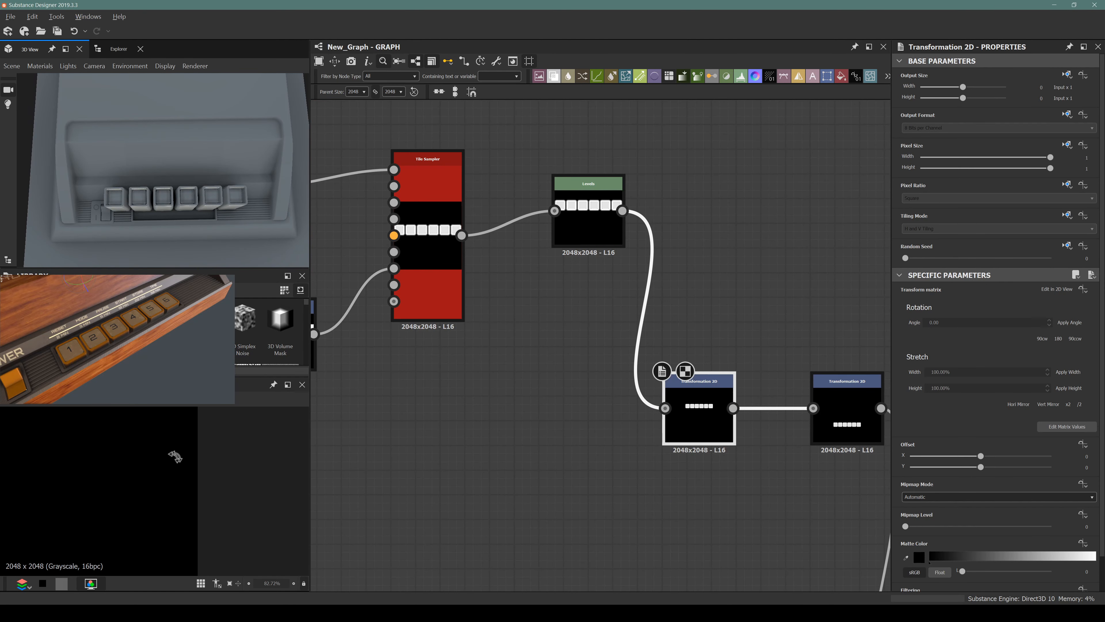
pyautogui.scroll(-6, 170, 474)
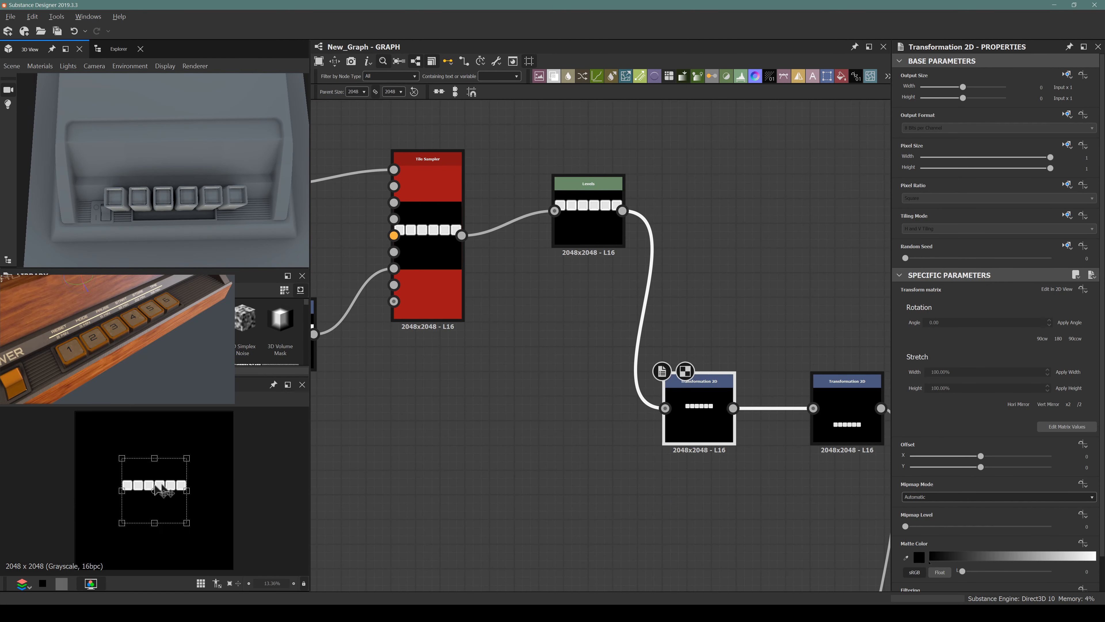
pyautogui.click(414, 235)
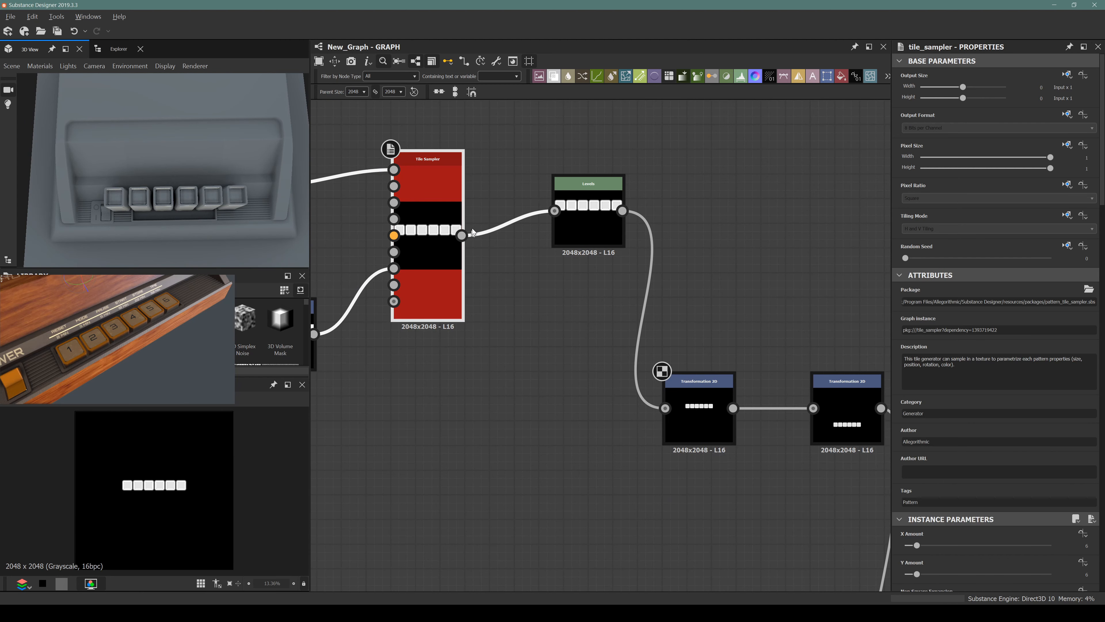
pyautogui.doubleClick(448, 244)
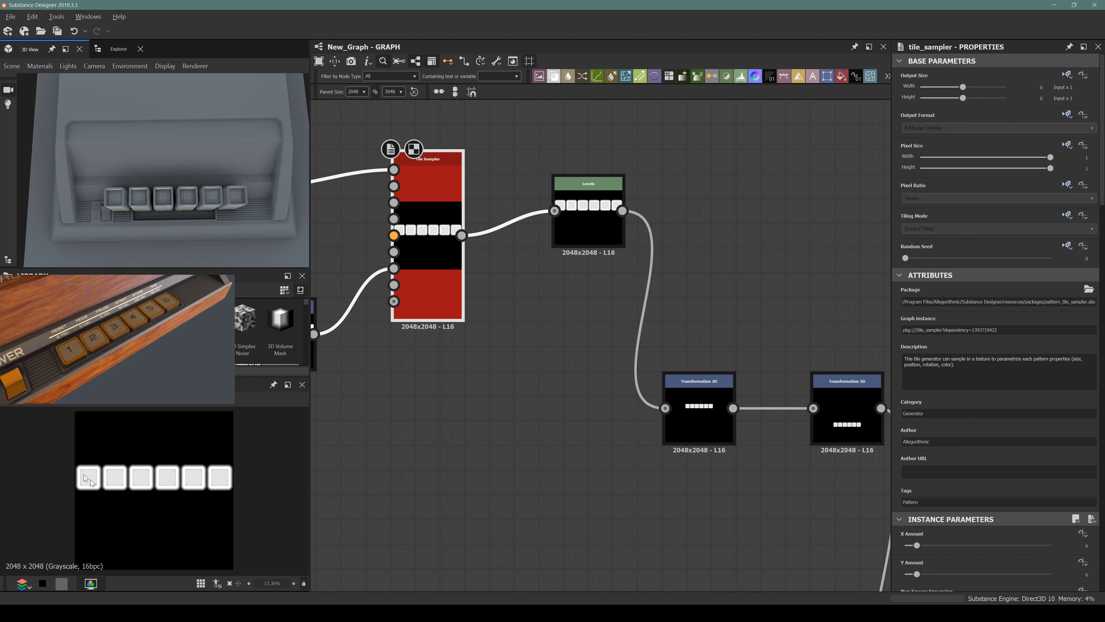
pyautogui.moveTo(592, 235); pyautogui.dragTo(636, 276)
pyautogui.moveTo(515, 224); pyautogui.dragTo(485, 272)
pyautogui.press('space')
pyautogui.click(479, 219)
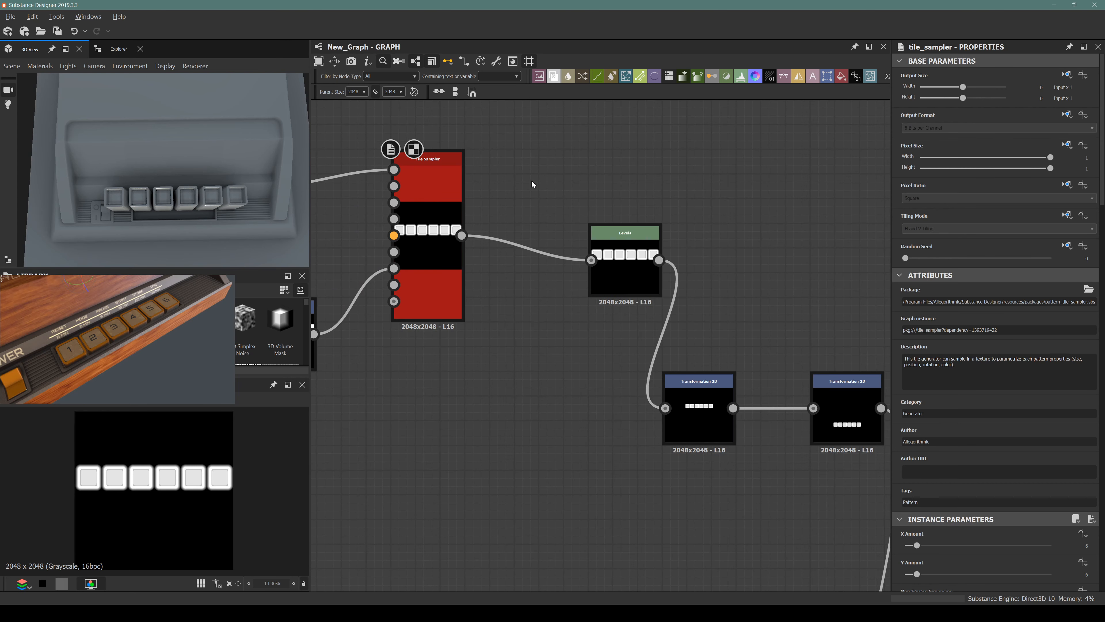
# Step: Set the Tile Sampler's Global Offset Y to 0.5 to centre the button row vertically
pyautogui.click(454, 216)
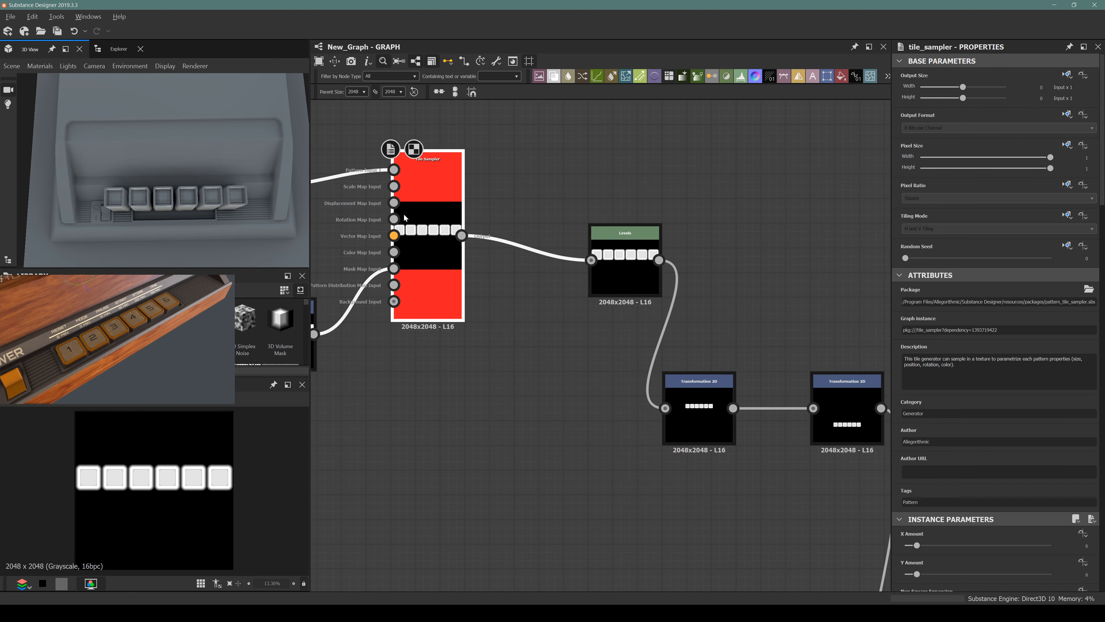
pyautogui.scroll(-15, 963, 351)
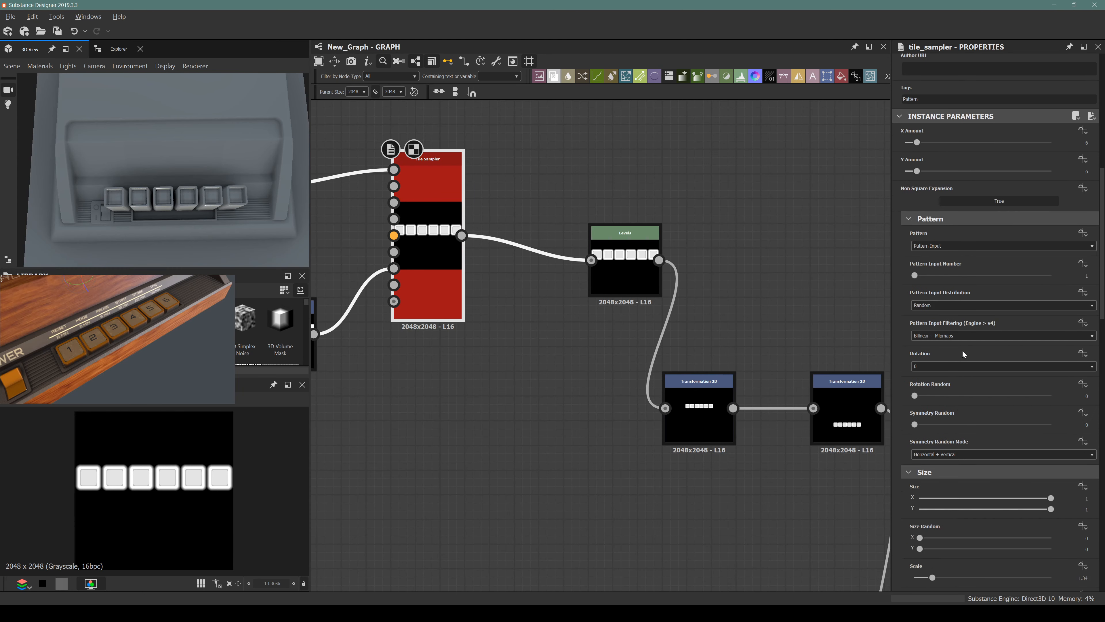
pyautogui.scroll(-5, 962, 350)
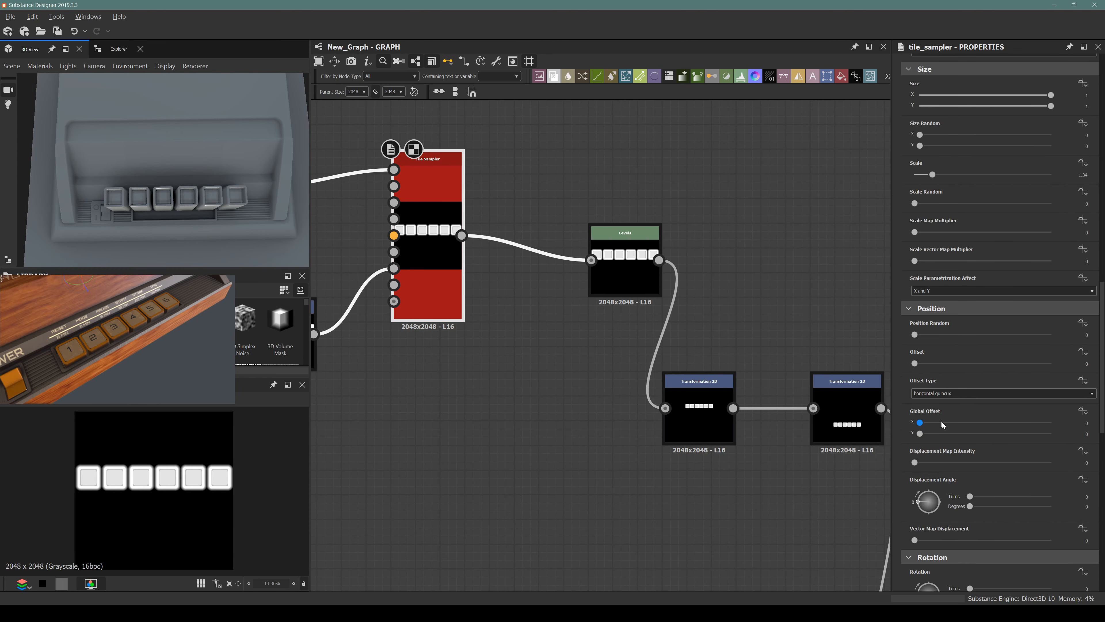
pyautogui.moveTo(924, 431); pyautogui.dragTo(985, 435)
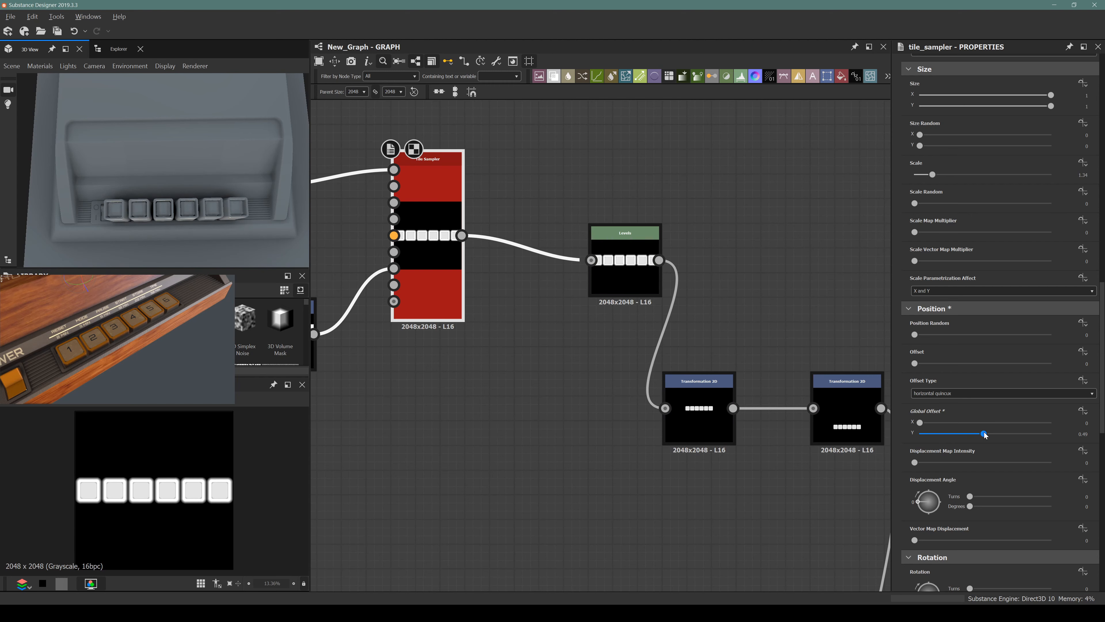
pyautogui.scroll(-2, 199, 505)
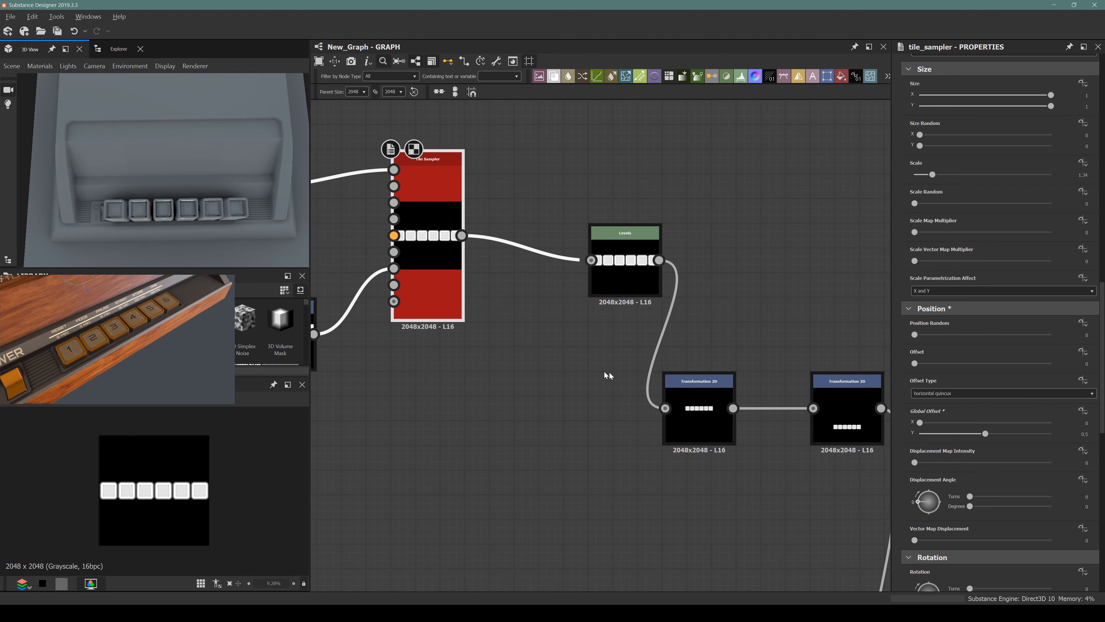
# Step: Shrink the button row in the first Transformation 2D node by applying an 80% width and height stretch twice
pyautogui.moveTo(608, 375); pyautogui.dragTo(435, 327, button='middle')
pyautogui.click(521, 356)
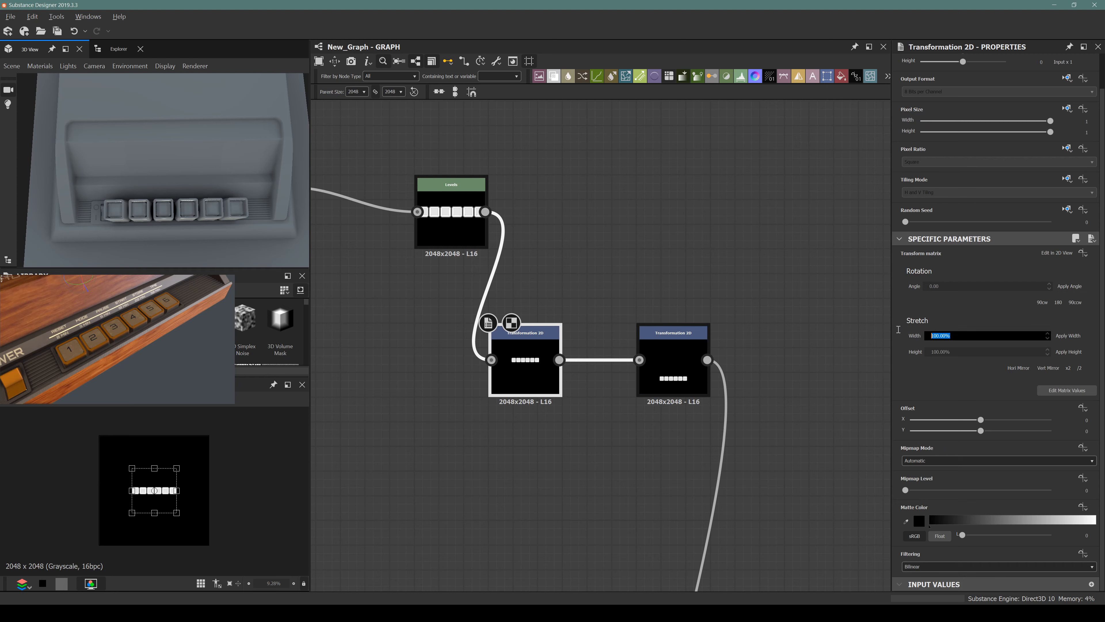
pyautogui.press('Tab')
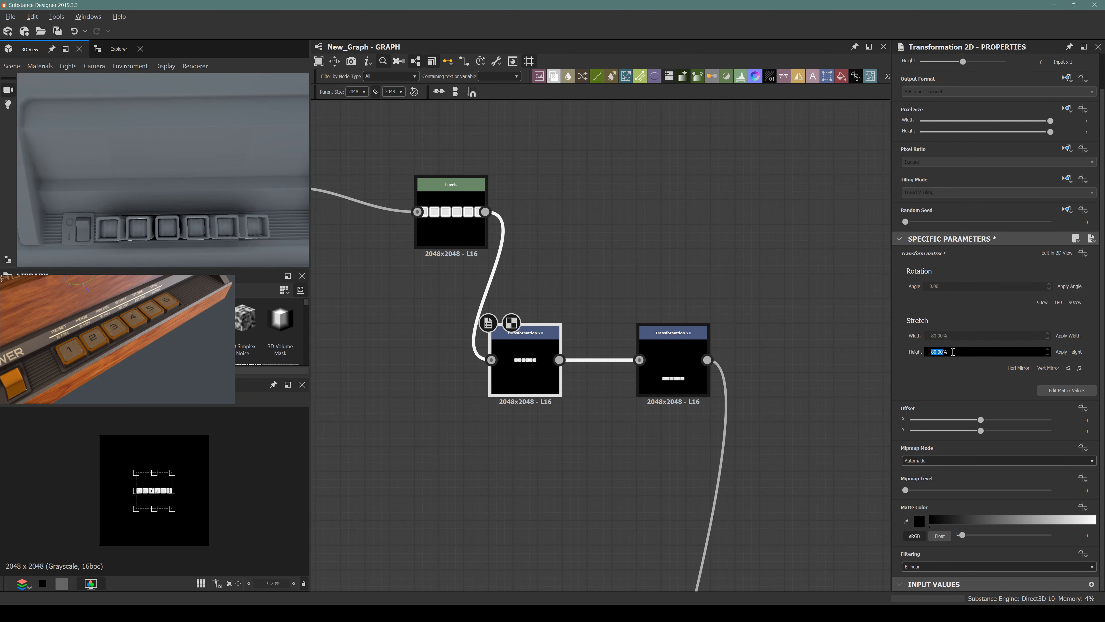
pyautogui.click(947, 353)
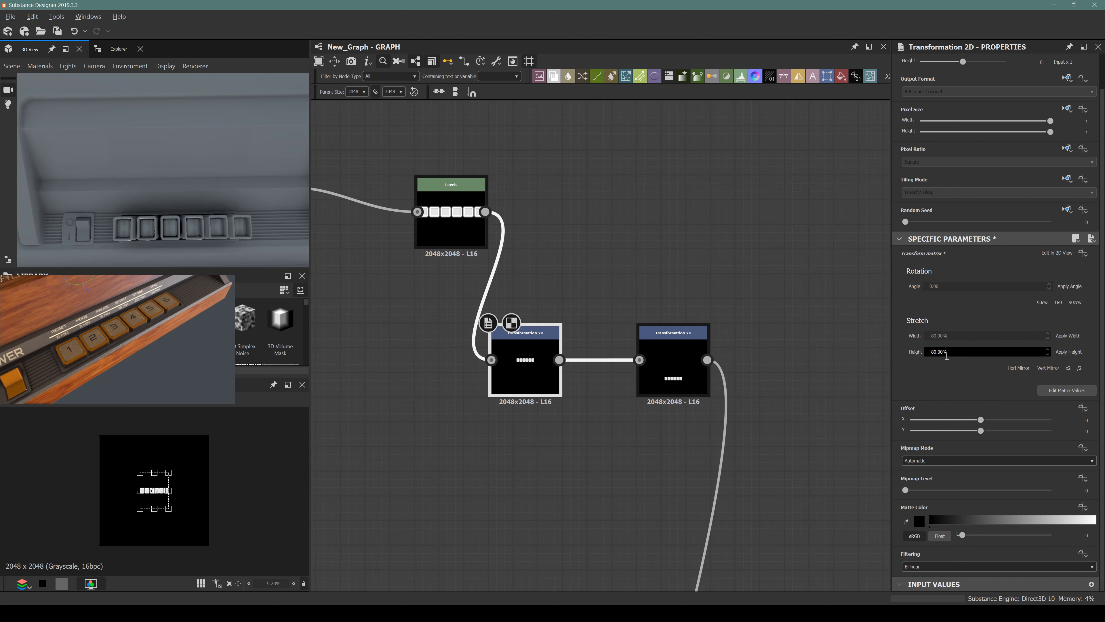
pyautogui.press('Return')
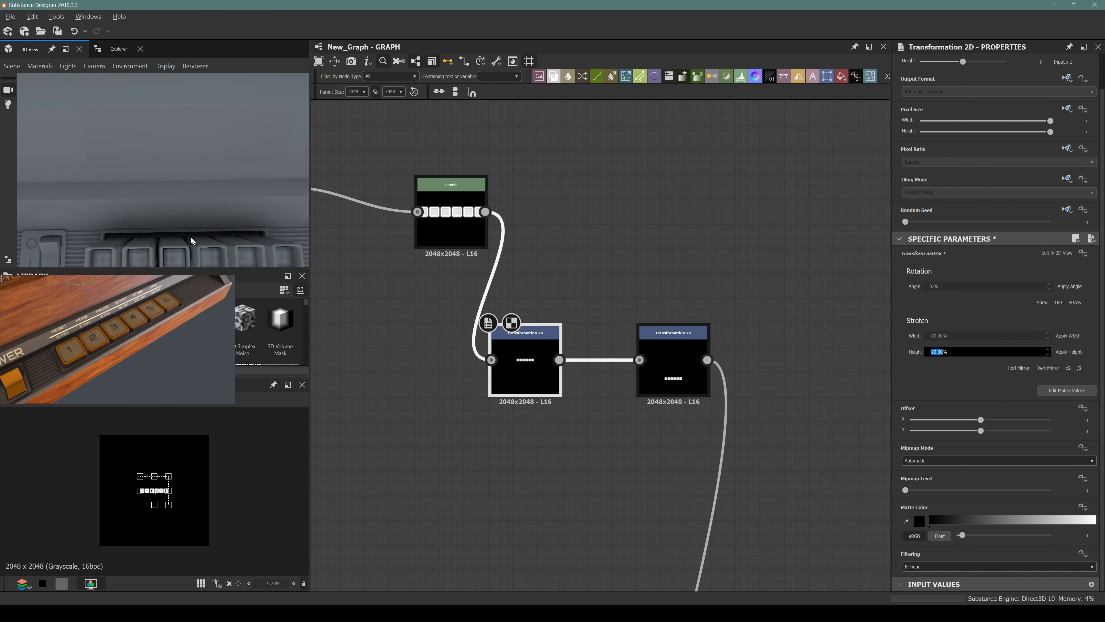
# Step: Try reducing the button height by lowering the output white level of the Levels node after the Tile Sampler
pyautogui.moveTo(190, 236); pyautogui.dragTo(736, 243)
pyautogui.click(445, 208)
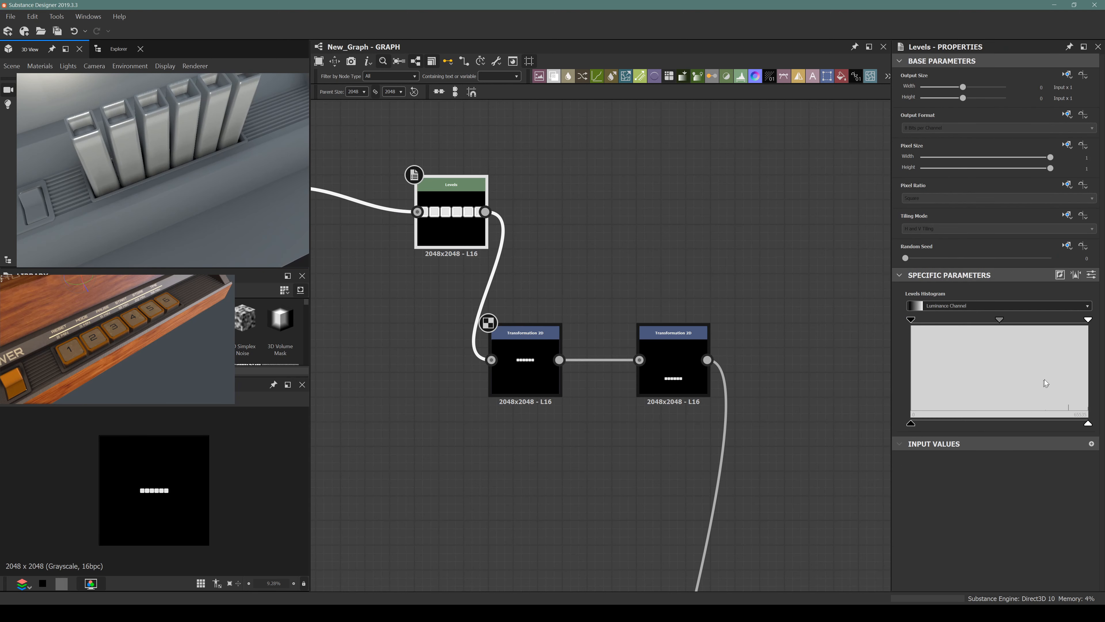
pyautogui.moveTo(975, 430); pyautogui.dragTo(973, 430)
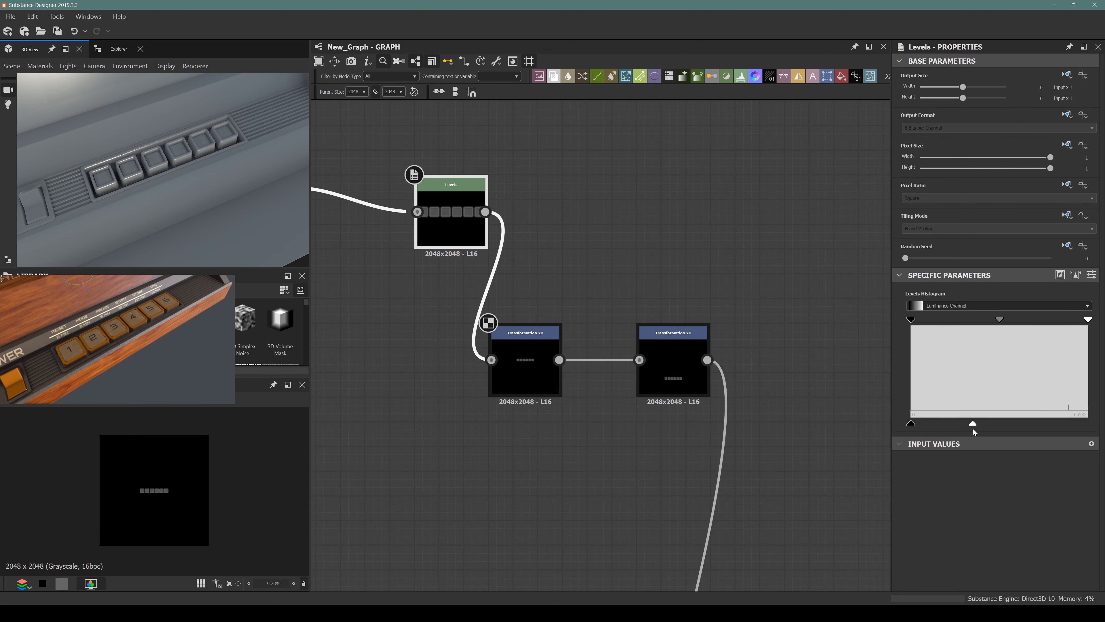
pyautogui.moveTo(151, 177); pyautogui.dragTo(191, 208)
pyautogui.scroll(4, 175, 170)
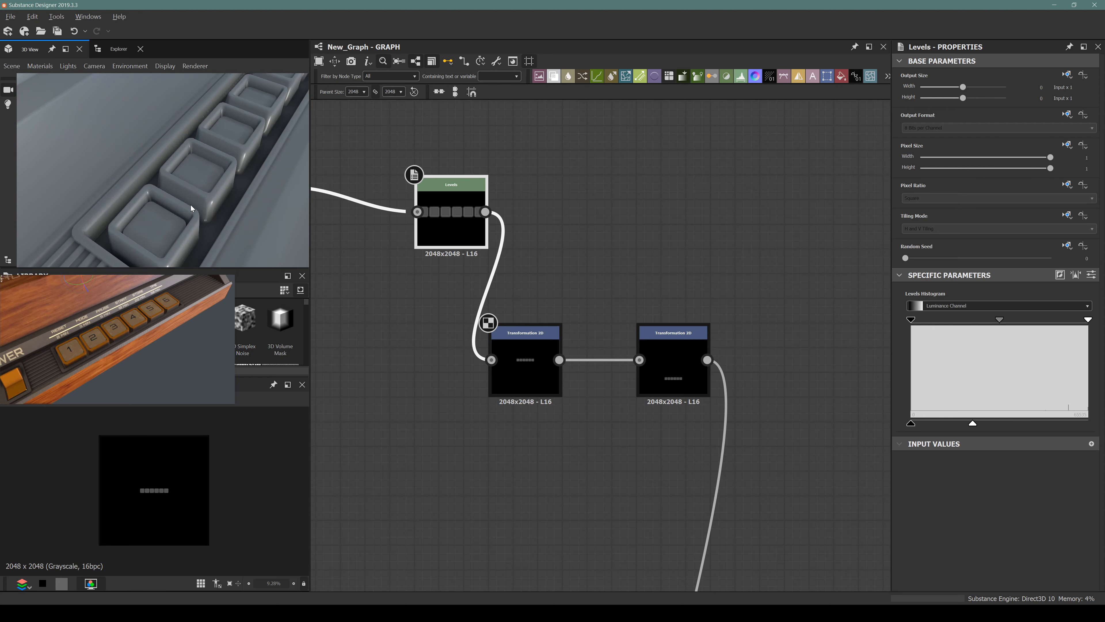
pyautogui.moveTo(447, 246); pyautogui.dragTo(586, 250, button='middle')
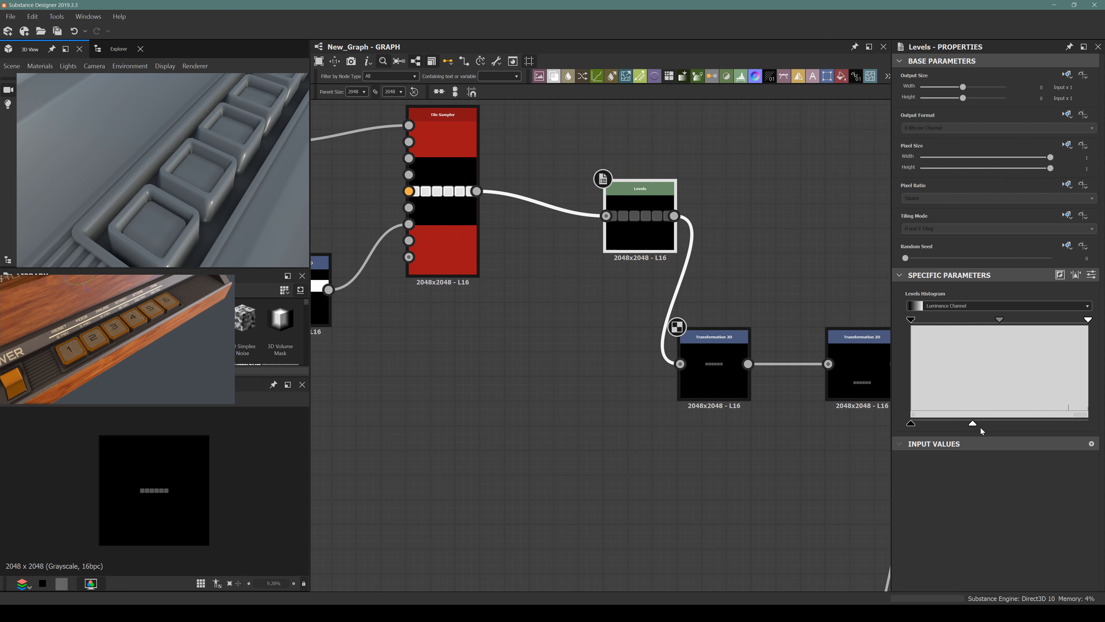
pyautogui.moveTo(972, 425)
pyautogui.mouseDown()
pyautogui.moveTo(1020, 423)
pyautogui.moveTo(982, 434)
pyautogui.mouseUp()
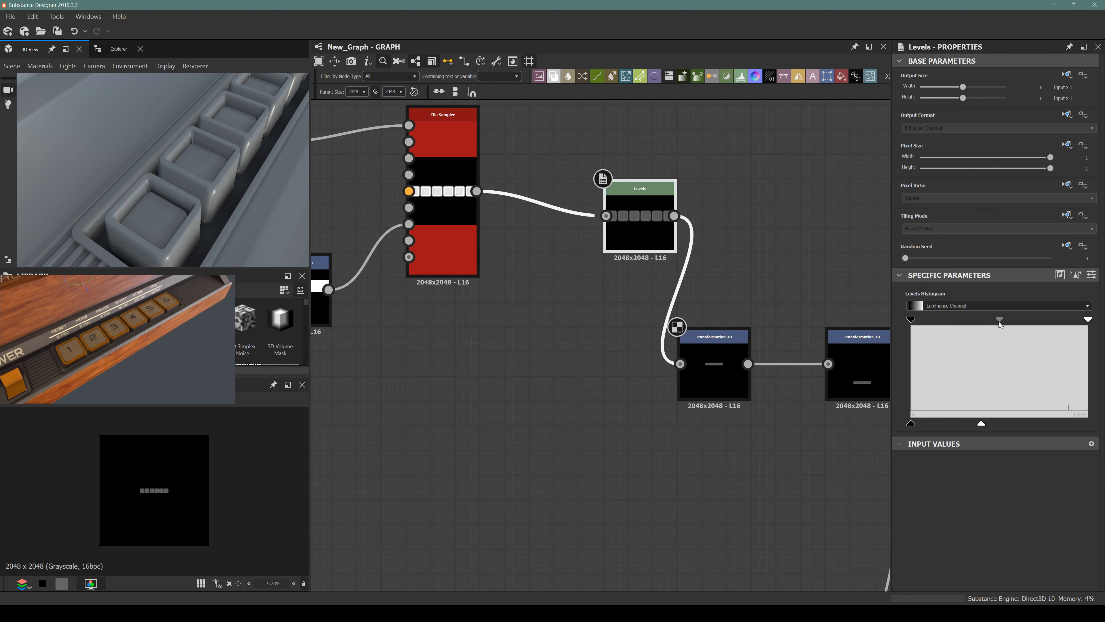
# Step: Try shifting the Levels node's midtone, undo it, and restore the output white level to maximum
pyautogui.moveTo(999, 322); pyautogui.dragTo(913, 337)
pyautogui.hotkey('ctrl', 'z')
pyautogui.moveTo(1055, 422); pyautogui.dragTo(1093, 423)
# Step: Set the opacity of the last Blend node, which merges in the button row, to 0.2
pyautogui.scroll(-10, 577, 378)
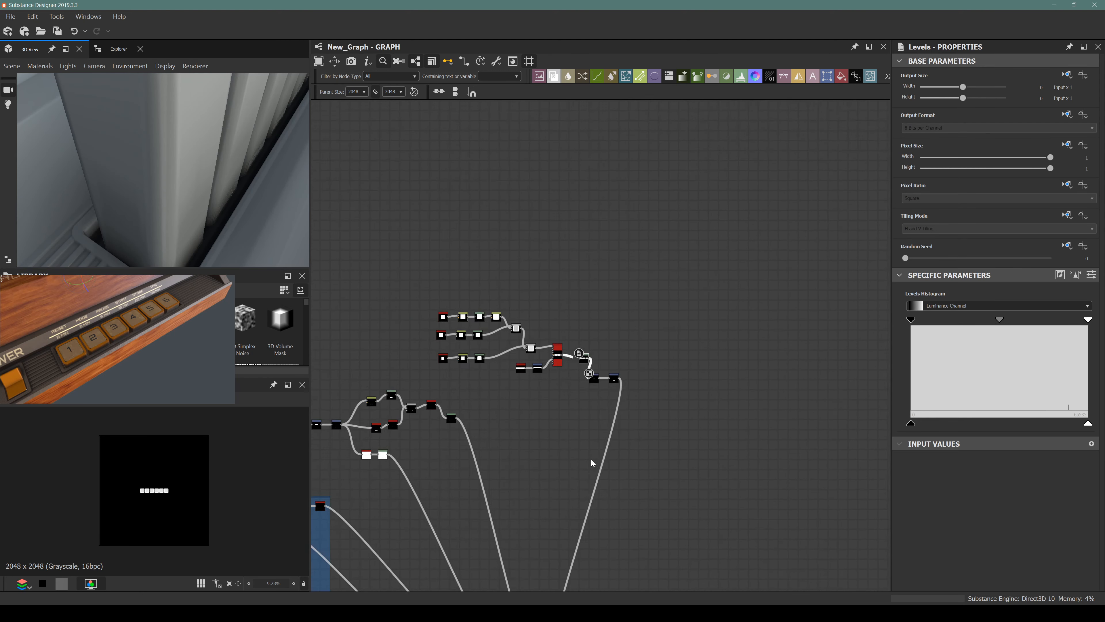
pyautogui.moveTo(606, 583); pyautogui.dragTo(644, 464, button='middle')
pyautogui.scroll(2, 644, 464)
pyautogui.scroll(7, 610, 487)
pyautogui.click(573, 501)
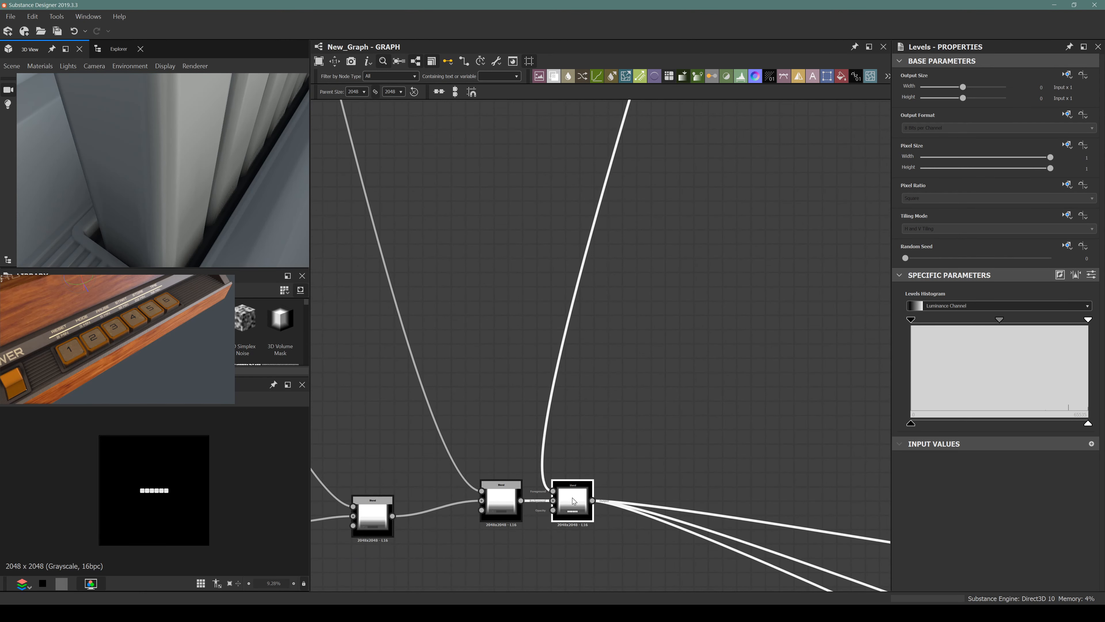
pyautogui.moveTo(1050, 301); pyautogui.dragTo(929, 311)
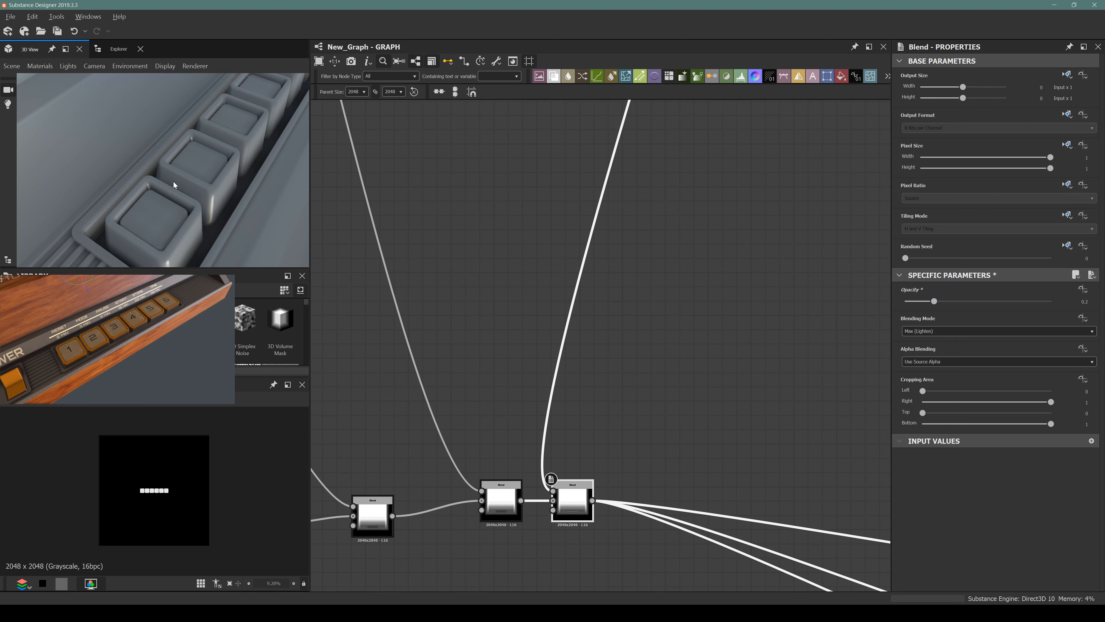
# Step: Enlarge the buttons by setting the Tile Sampler's Scale to 1.31
pyautogui.moveTo(173, 182); pyautogui.dragTo(287, 160)
pyautogui.moveTo(144, 174); pyautogui.dragTo(153, 183)
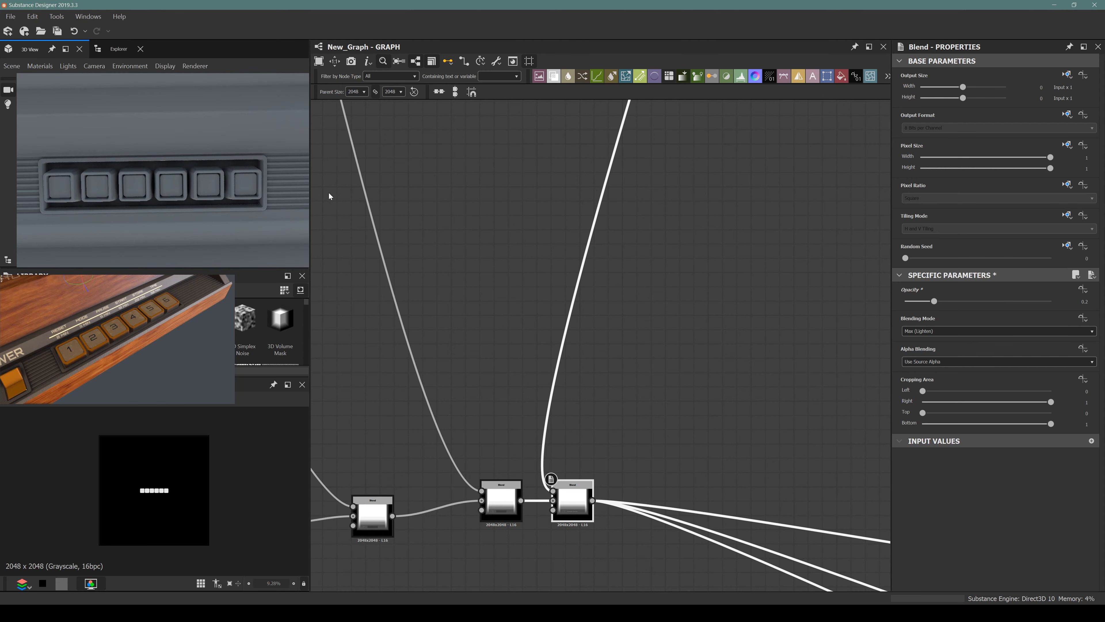
pyautogui.scroll(-6, 662, 282)
pyautogui.moveTo(542, 191); pyautogui.dragTo(511, 393, button='middle')
pyautogui.moveTo(617, 267); pyautogui.dragTo(661, 430, button='middle')
pyautogui.scroll(4, 585, 247)
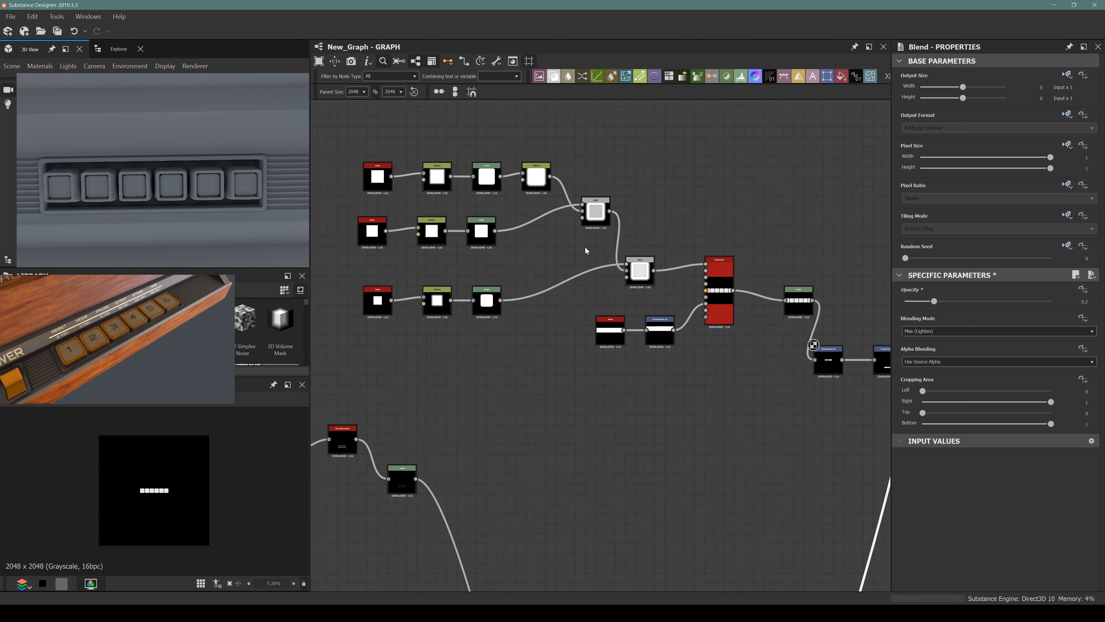
pyautogui.scroll(1, 585, 247)
pyautogui.scroll(3, 737, 290)
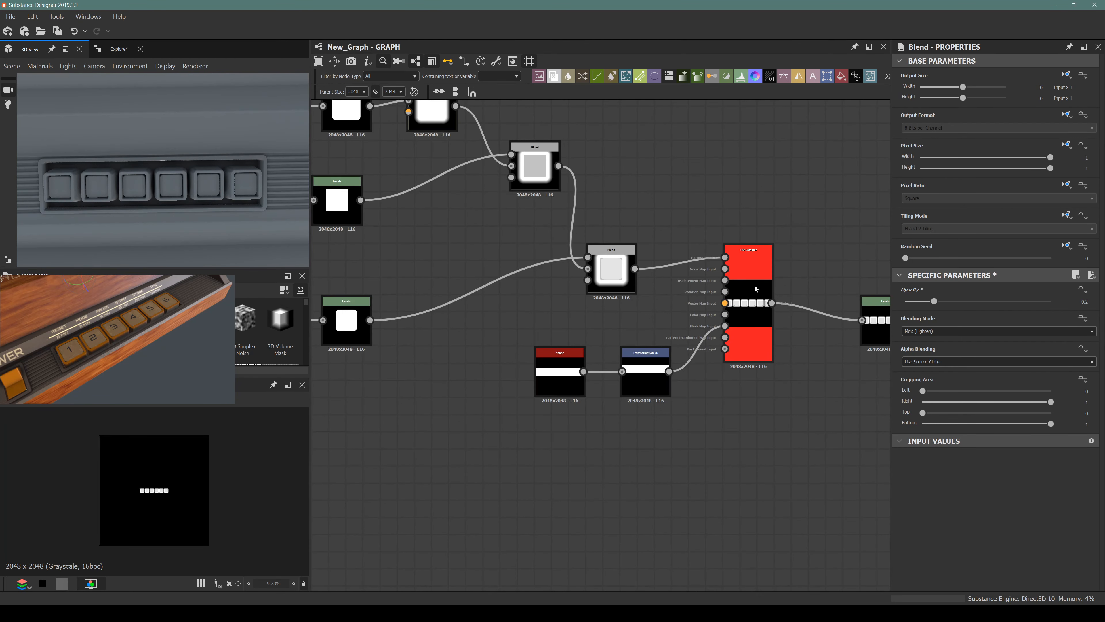
pyautogui.click(744, 287)
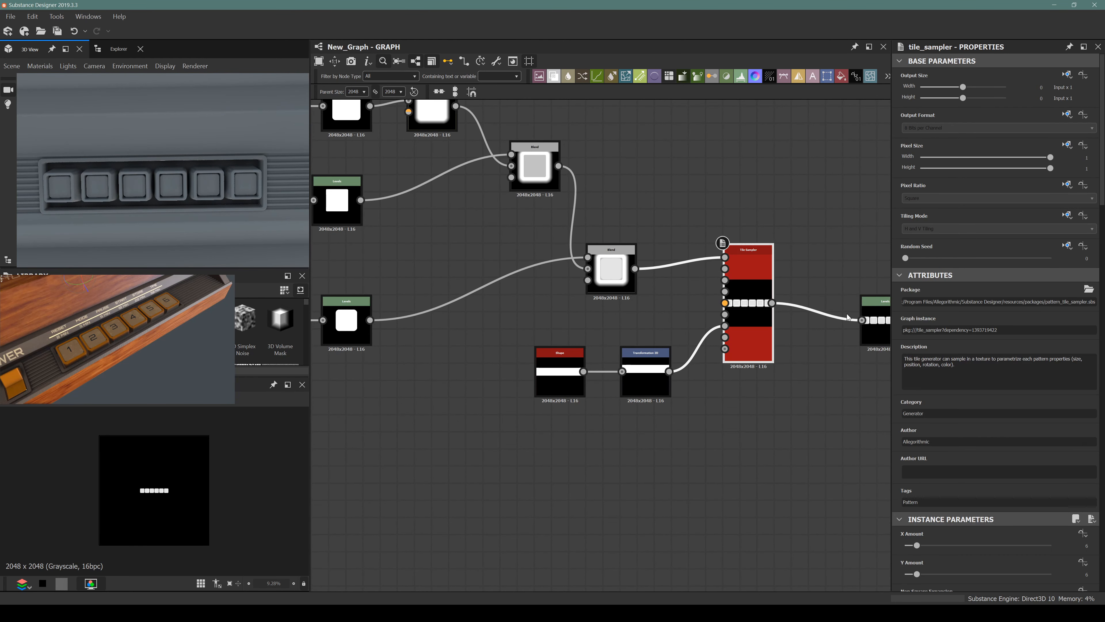
pyautogui.scroll(-15, 960, 406)
pyautogui.scroll(-2, 969, 363)
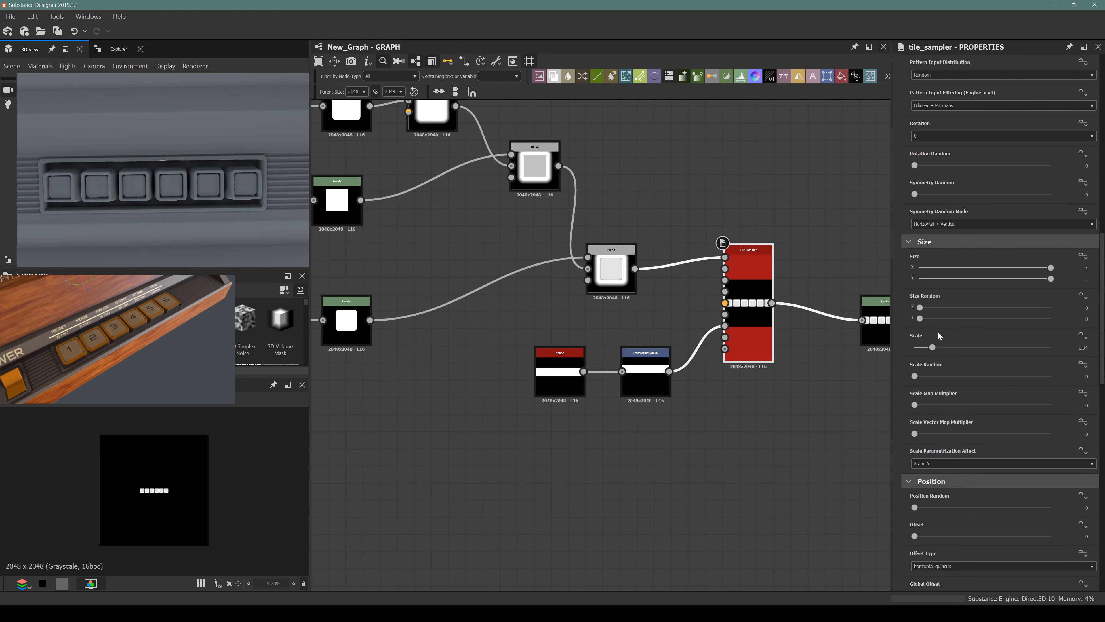
pyautogui.moveTo(932, 348); pyautogui.dragTo(935, 348)
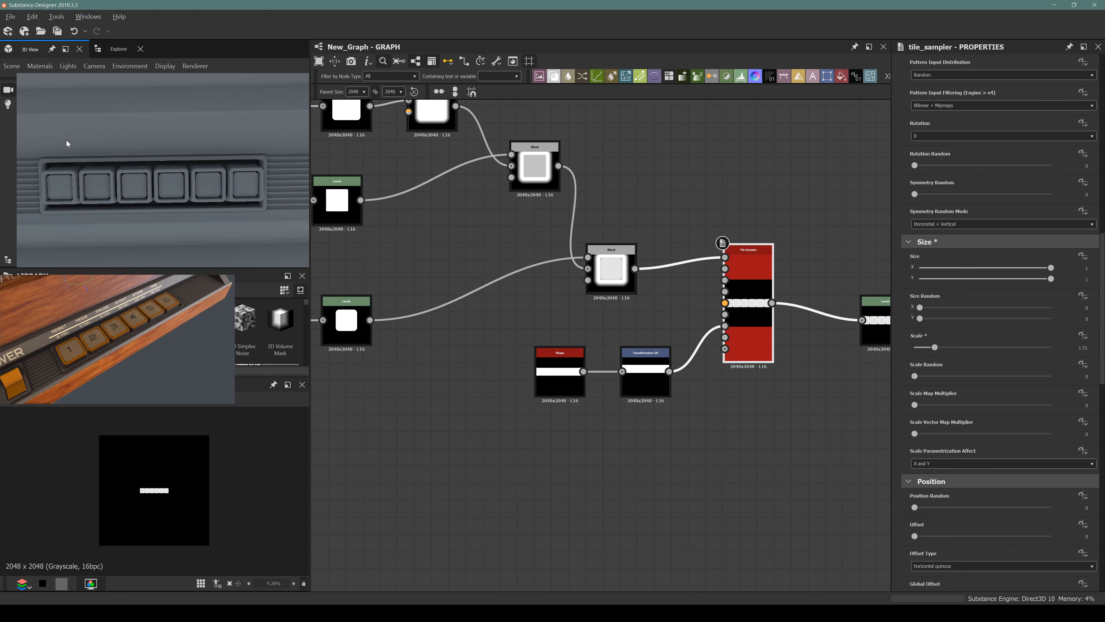
# Step: Reduce the Maximum Distance of the second Distance node in the top button branch to 14.11 to tighten the outer bevel
pyautogui.moveTo(67, 144); pyautogui.dragTo(194, 200)
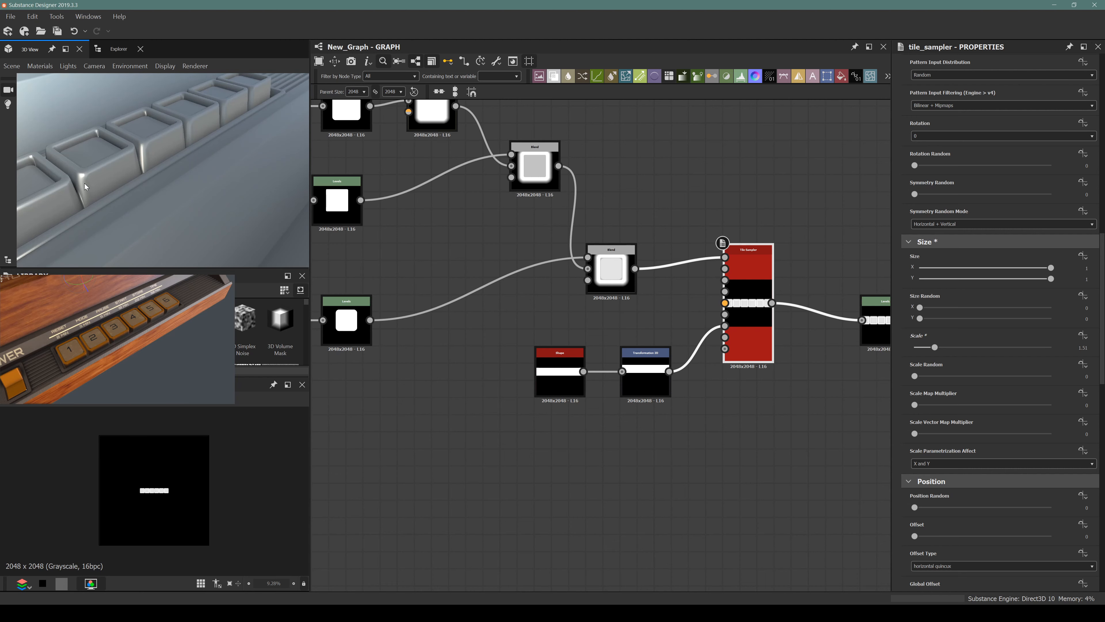
pyautogui.moveTo(84, 184); pyautogui.dragTo(187, 194)
pyautogui.moveTo(414, 211); pyautogui.dragTo(694, 192, button='middle')
pyautogui.scroll(-5, 547, 219)
pyautogui.moveTo(410, 327); pyautogui.dragTo(554, 280, button='middle')
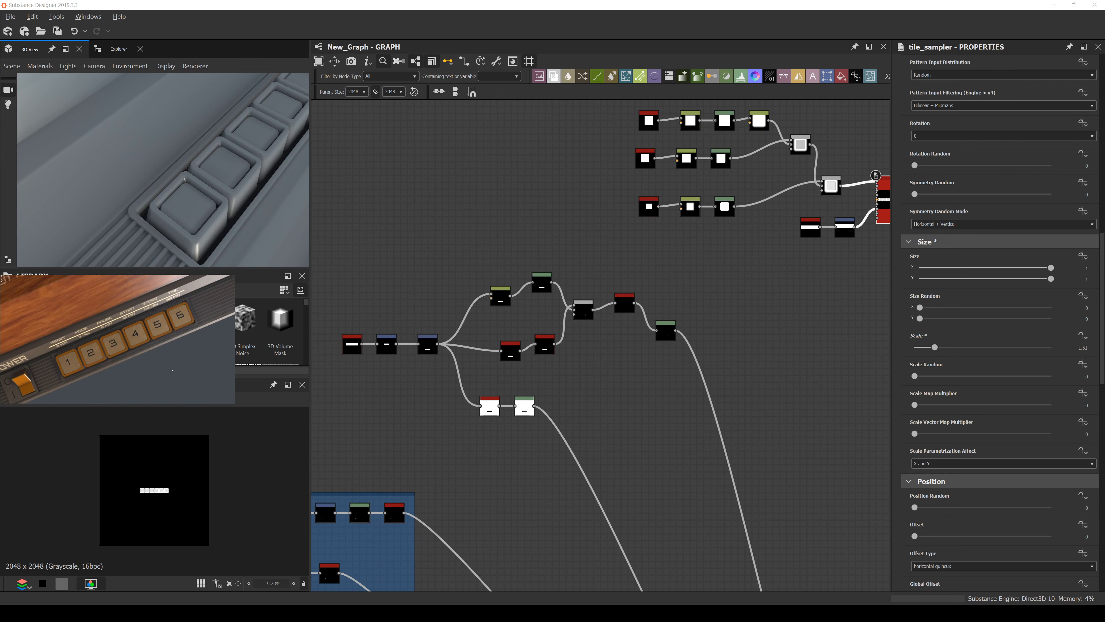
pyautogui.moveTo(578, 243); pyautogui.dragTo(547, 266, button='middle')
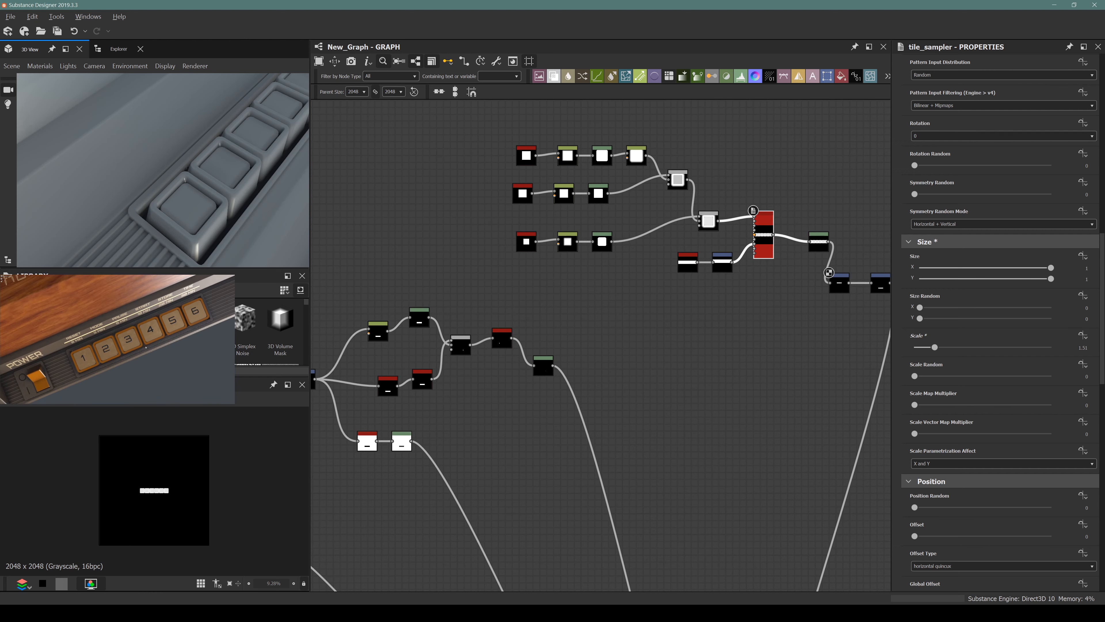
pyautogui.scroll(4, 560, 198)
pyautogui.moveTo(655, 200); pyautogui.dragTo(557, 256, button='middle')
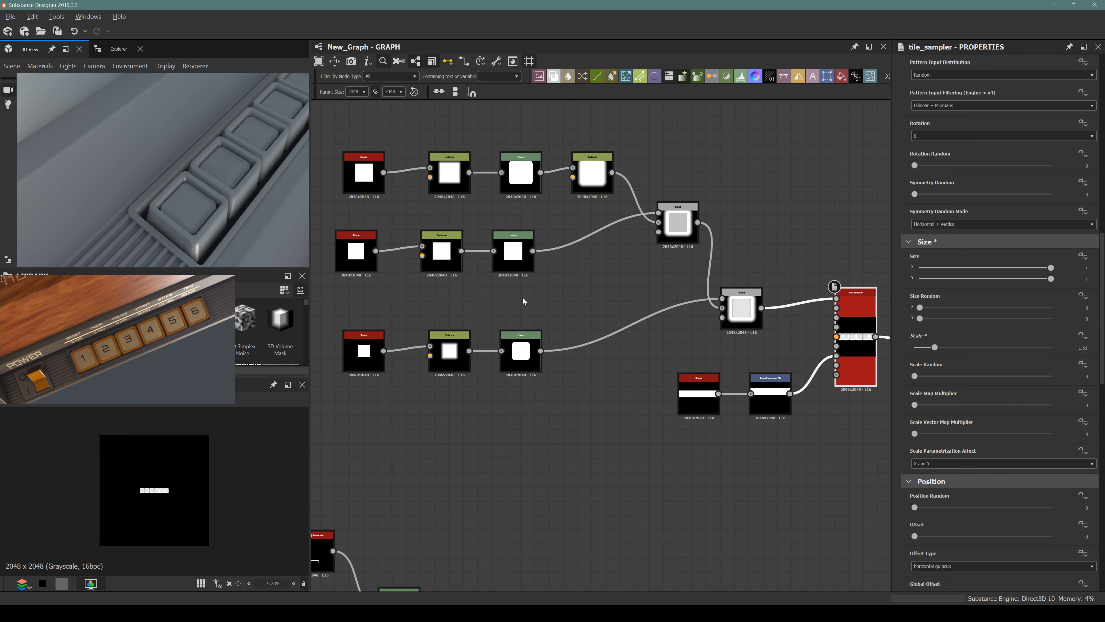
pyautogui.scroll(-3, 523, 297)
pyautogui.scroll(6, 491, 230)
pyautogui.click(510, 208)
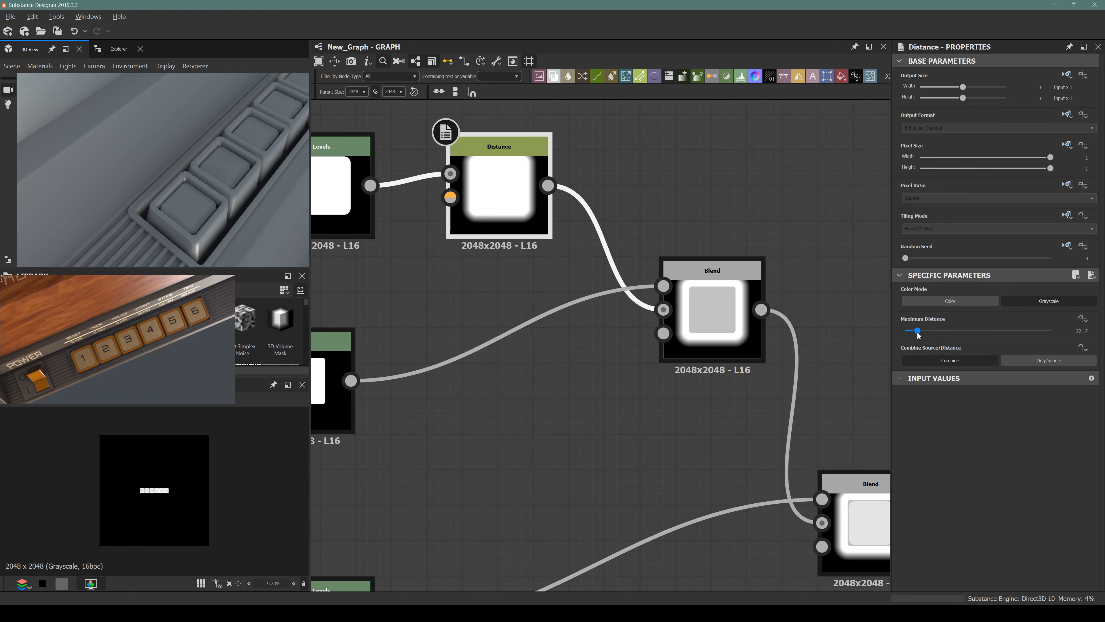
pyautogui.moveTo(918, 334); pyautogui.dragTo(914, 335)
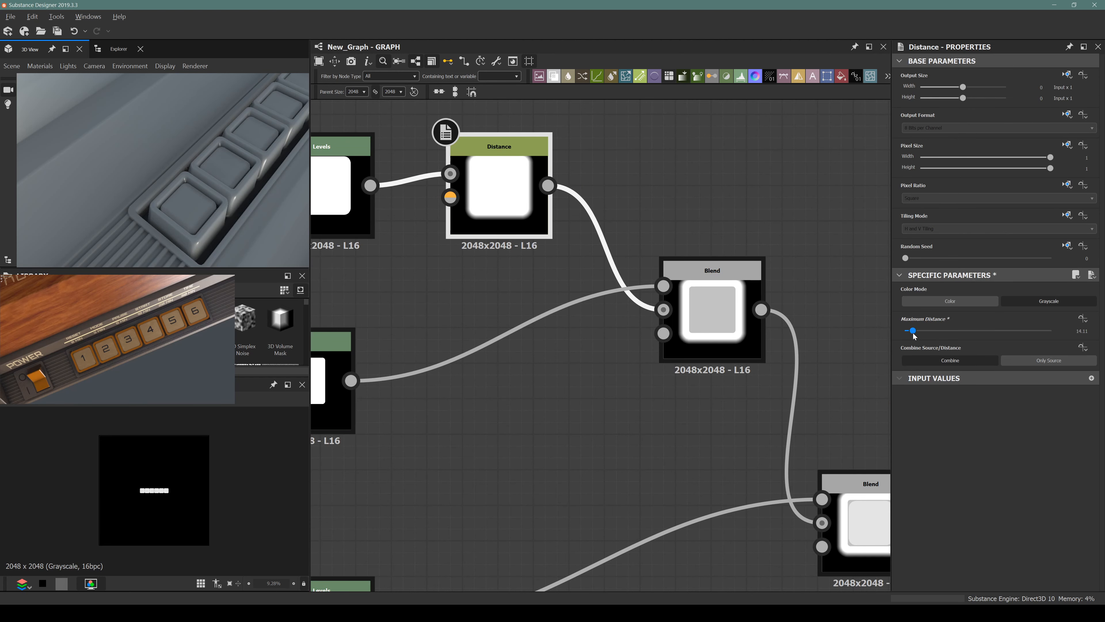
# Step: Examine the edge bevels and spacing of the buttons in the 3D view from several angles
pyautogui.moveTo(144, 188)
pyautogui.mouseDown()
pyautogui.moveTo(164, 208)
pyautogui.moveTo(127, 217)
pyautogui.moveTo(131, 184)
pyautogui.moveTo(200, 158)
pyautogui.moveTo(126, 218)
pyautogui.moveTo(114, 194)
pyautogui.moveTo(132, 193)
pyautogui.mouseUp()
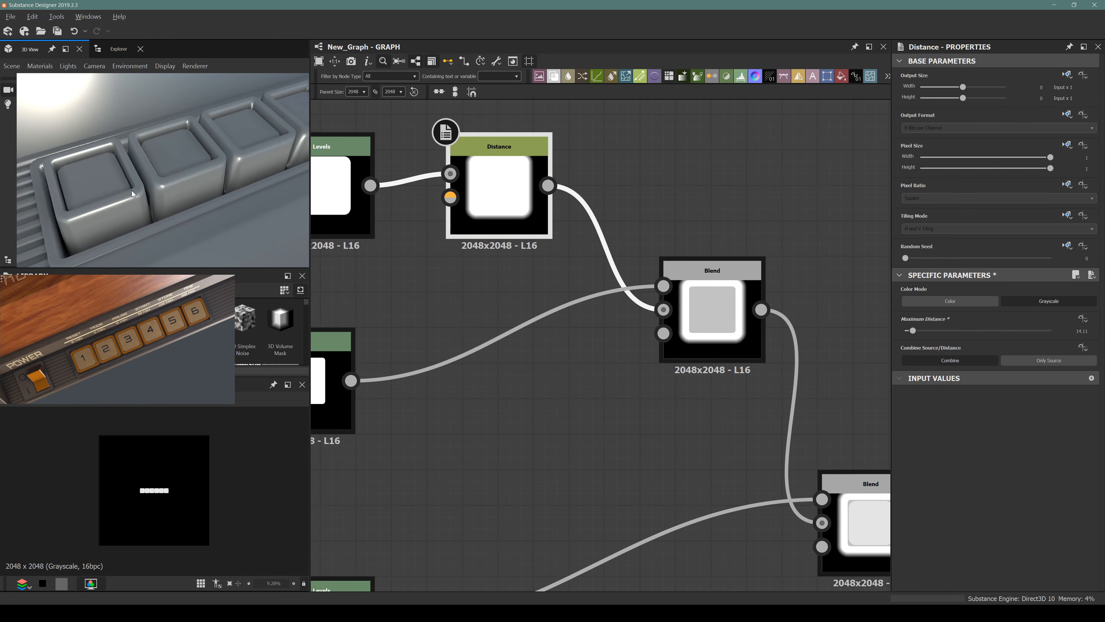
pyautogui.moveTo(250, 231); pyautogui.dragTo(99, 168)
pyautogui.scroll(4, 99, 169)
pyautogui.scroll(-4, 100, 169)
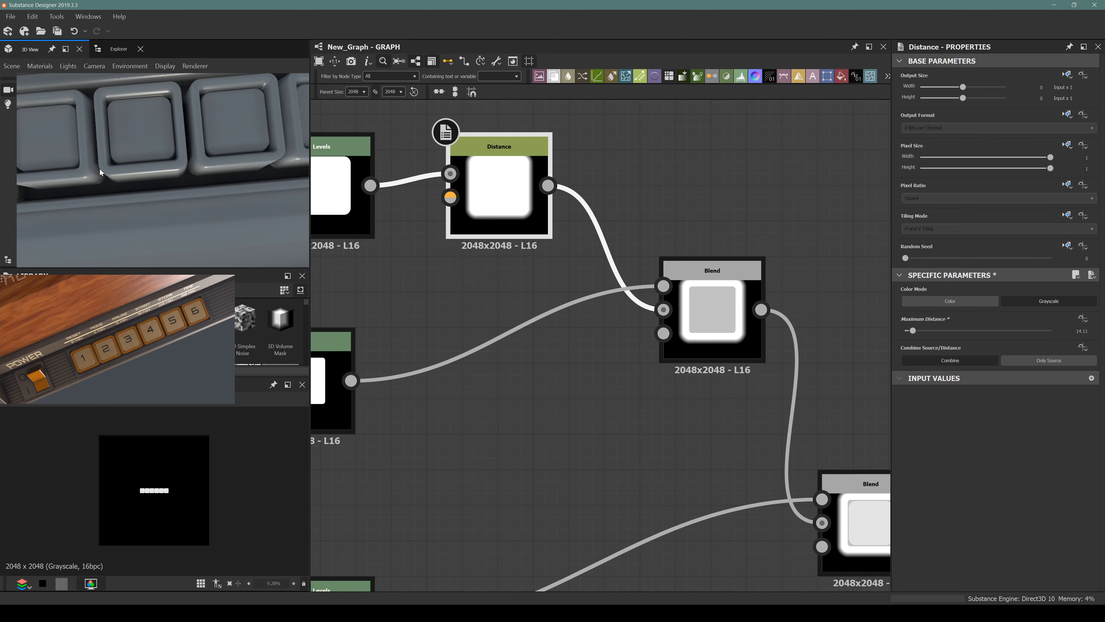
pyautogui.scroll(-5, 507, 279)
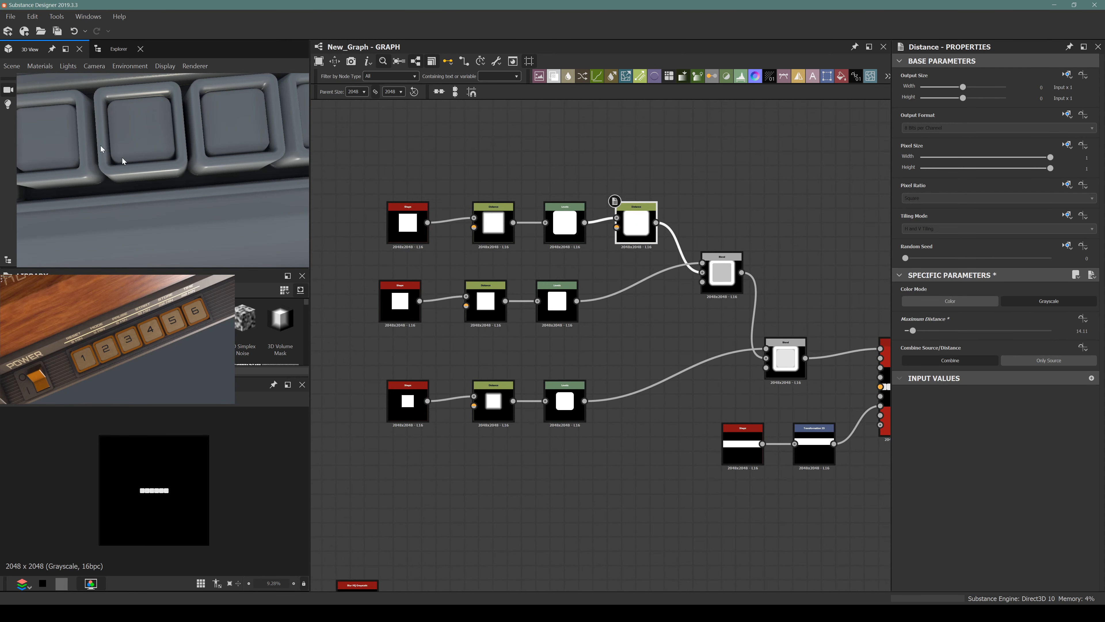
pyautogui.scroll(3, 69, 134)
pyautogui.scroll(-4, 69, 132)
pyautogui.keyDown('alt'); pyautogui.moveTo(79, 160); pyautogui.dragTo(119, 164); pyautogui.keyUp('alt')
pyautogui.keyDown('alt'); pyautogui.moveTo(93, 194); pyautogui.dragTo(159, 193, button='middle'); pyautogui.keyUp('alt')
# Step: Lower the opacity of the last Blend node, which merges in the button row, to 0.17
pyautogui.scroll(-5, 638, 348)
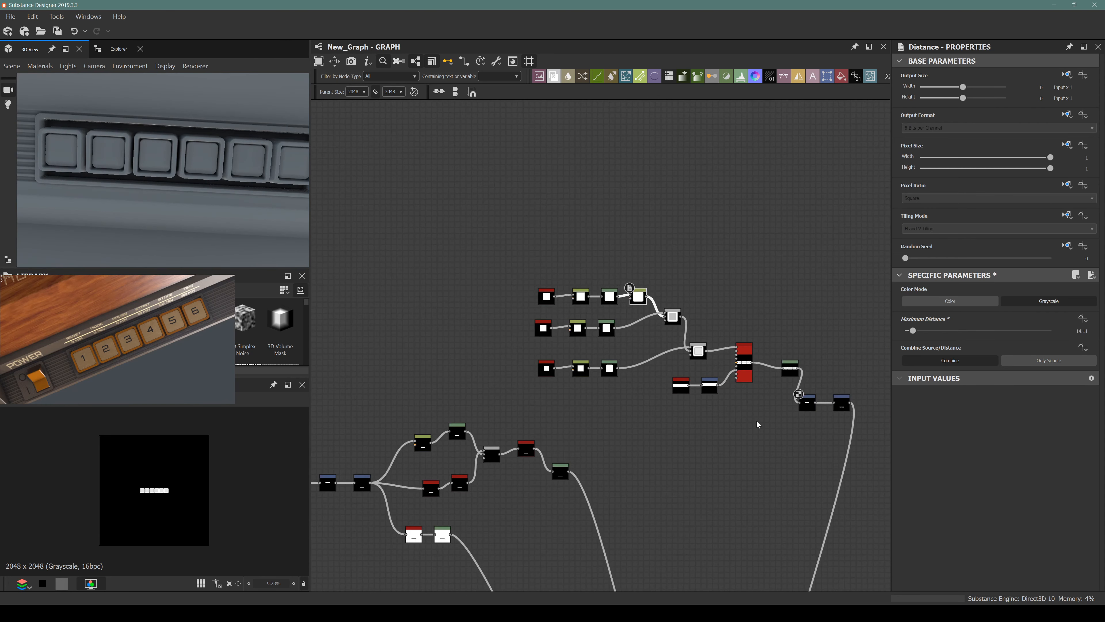
pyautogui.moveTo(756, 420); pyautogui.dragTo(572, 200, button='middle')
pyautogui.moveTo(613, 474); pyautogui.dragTo(596, 410, button='middle')
pyautogui.scroll(3, 598, 391)
pyautogui.click(631, 359)
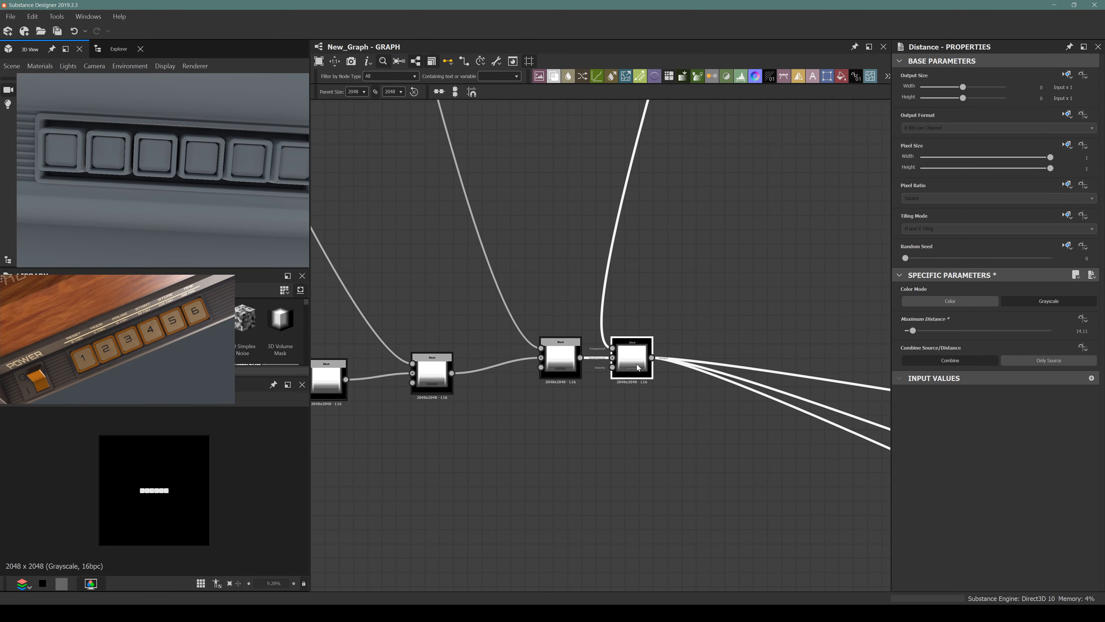
pyautogui.moveTo(937, 301); pyautogui.dragTo(929, 302)
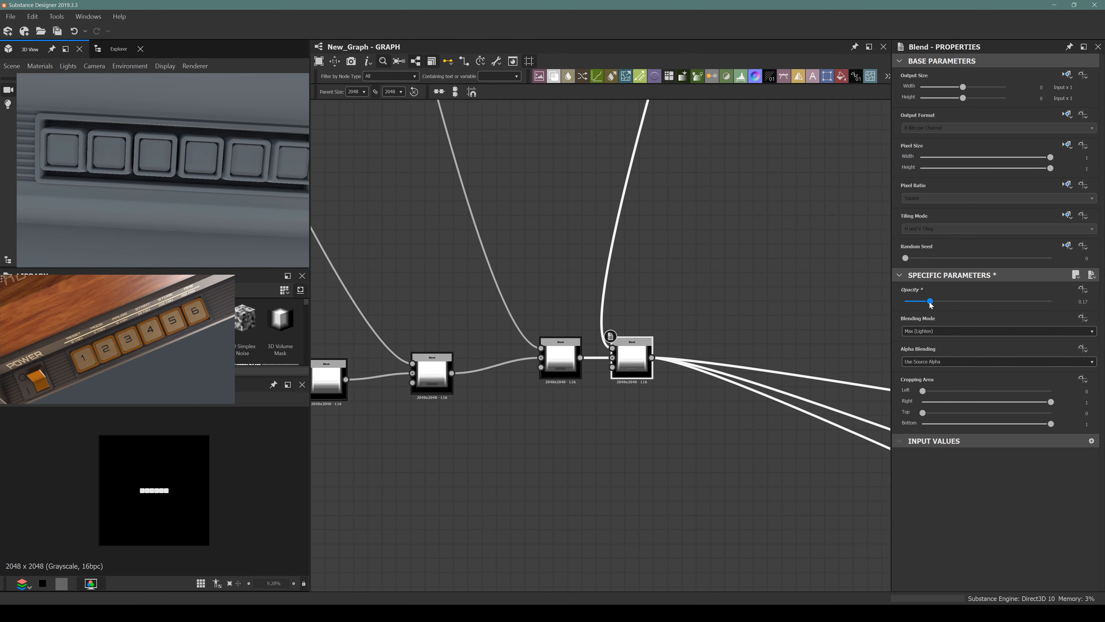
# Step: Make the button slot shallower by setting the Y size of its source Shape node to 0.13
pyautogui.keyDown('alt'); pyautogui.moveTo(216, 208); pyautogui.dragTo(120, 134); pyautogui.keyUp('alt')
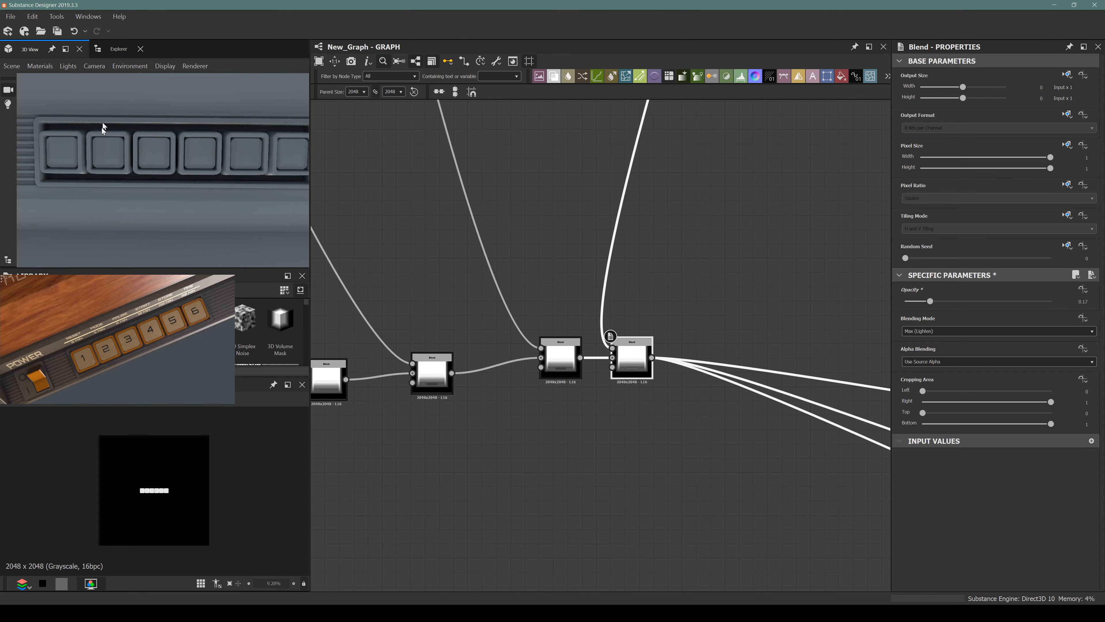
pyautogui.scroll(-5, 648, 365)
pyautogui.scroll(4, 517, 296)
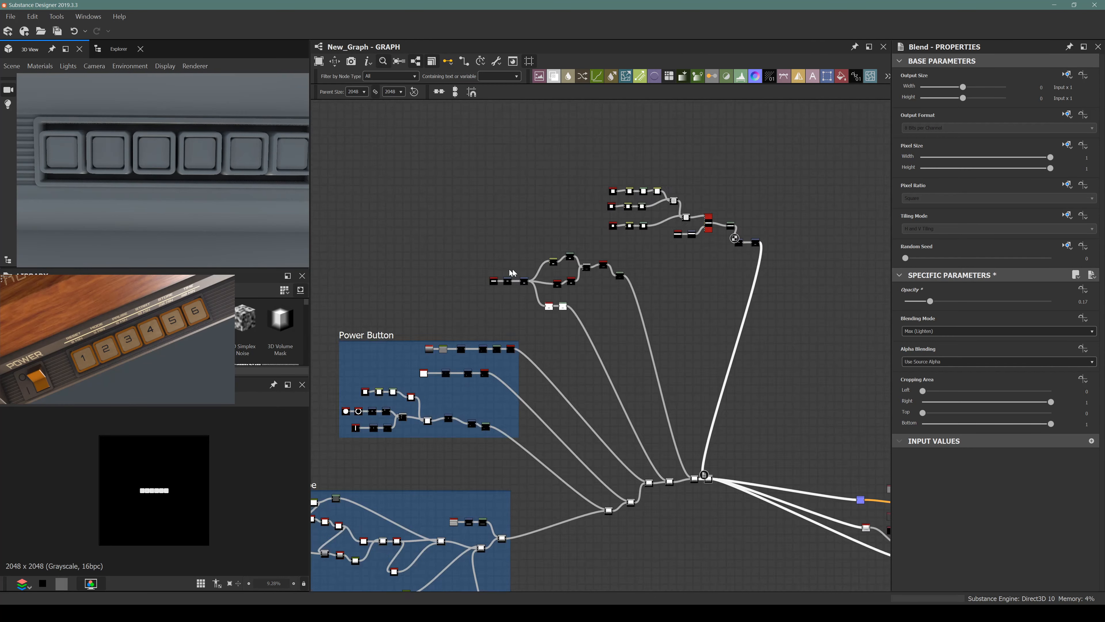
pyautogui.scroll(3, 517, 296)
pyautogui.scroll(-5, 999, 442)
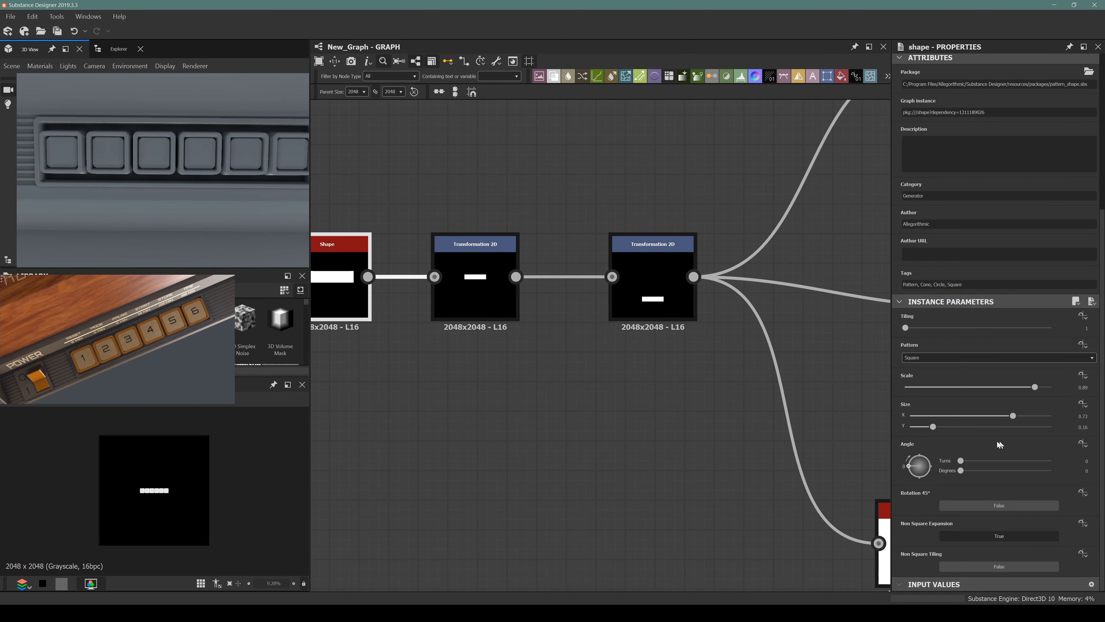
pyautogui.moveTo(927, 428); pyautogui.dragTo(926, 433)
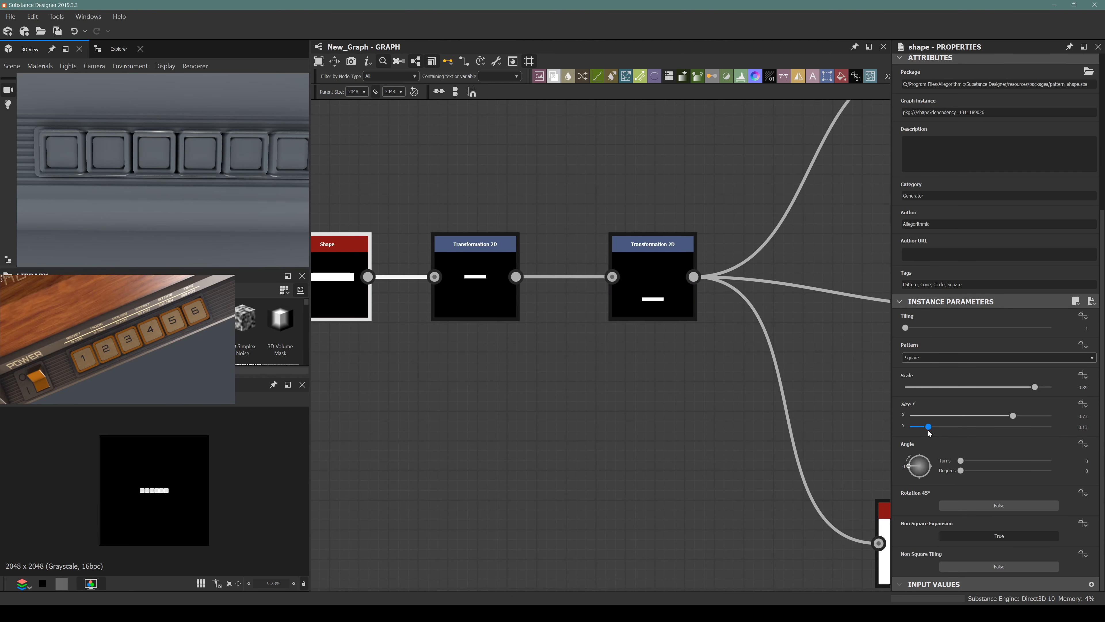
# Step: Examine the first button's fit in the slot and preview the output of the Blend node feeding the Tile Sampler
pyautogui.moveTo(152, 177); pyautogui.dragTo(80, 146)
pyautogui.moveTo(81, 146); pyautogui.dragTo(84, 231, button='right')
pyautogui.moveTo(84, 234); pyautogui.dragTo(207, 171)
pyautogui.scroll(-10, 486, 291)
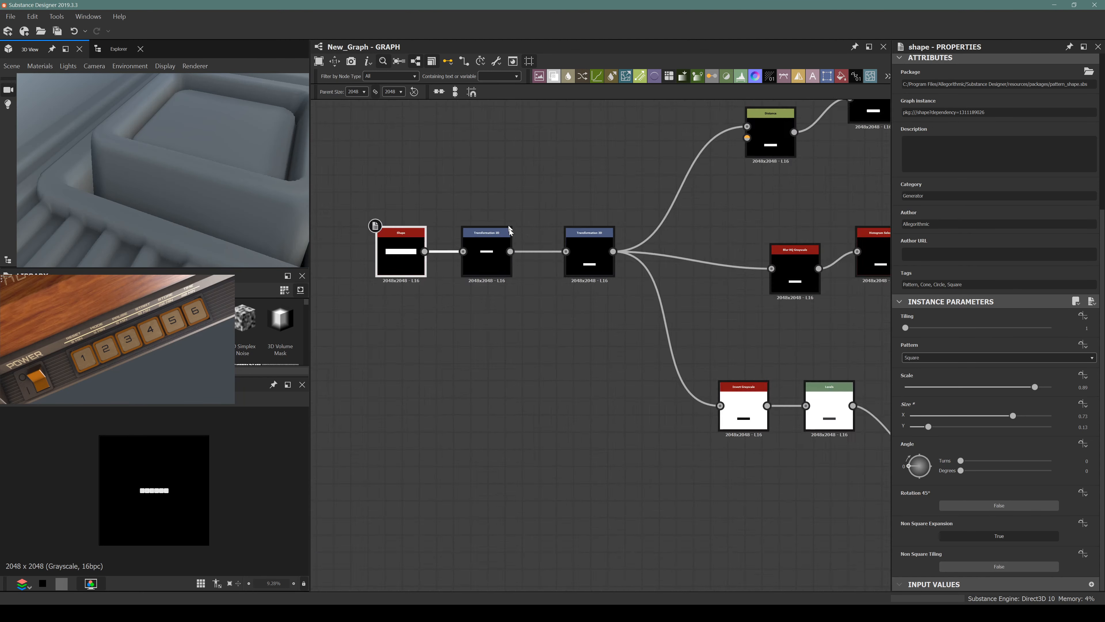
pyautogui.scroll(8, 639, 246)
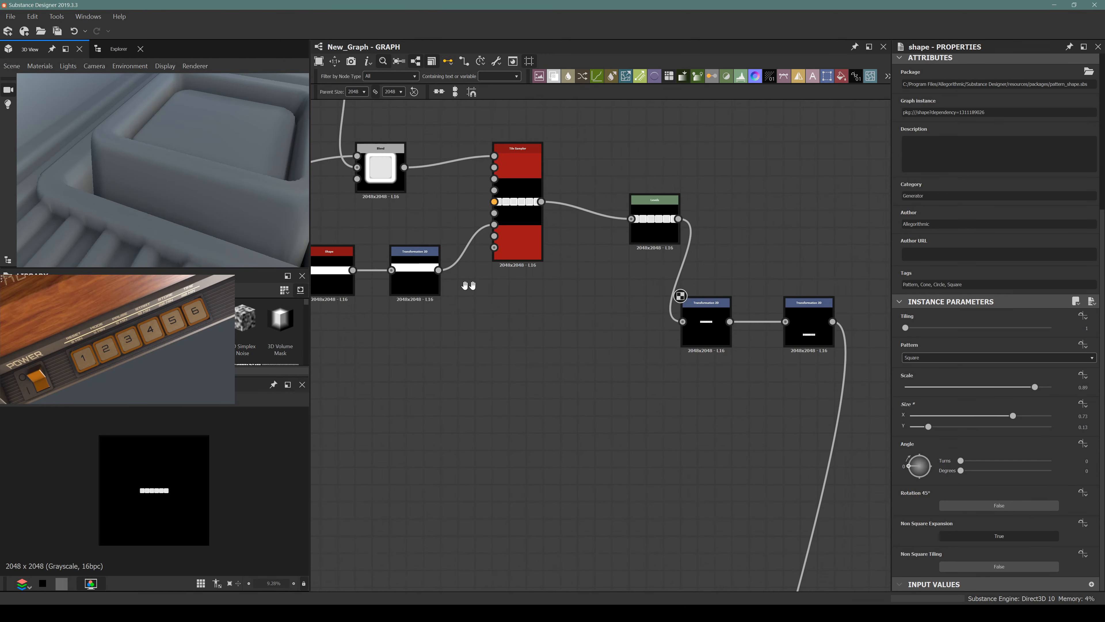
pyautogui.moveTo(646, 298); pyautogui.dragTo(513, 299, button='middle')
pyautogui.moveTo(662, 321); pyautogui.dragTo(517, 249, button='middle')
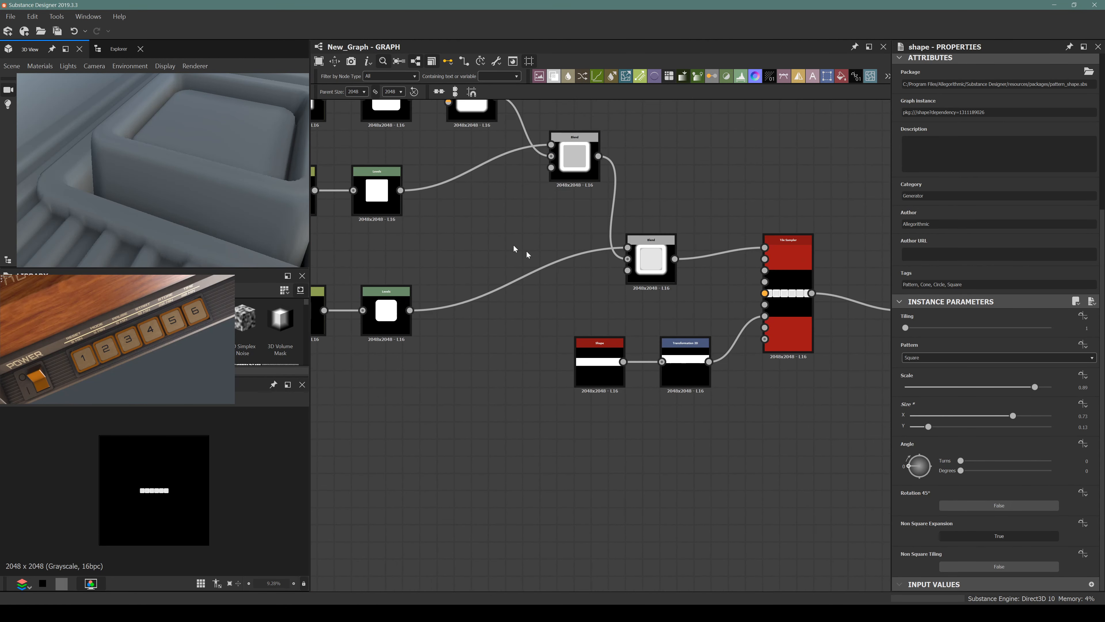
pyautogui.scroll(4, 656, 260)
pyautogui.doubleClick(668, 268)
pyautogui.scroll(5, 116, 485)
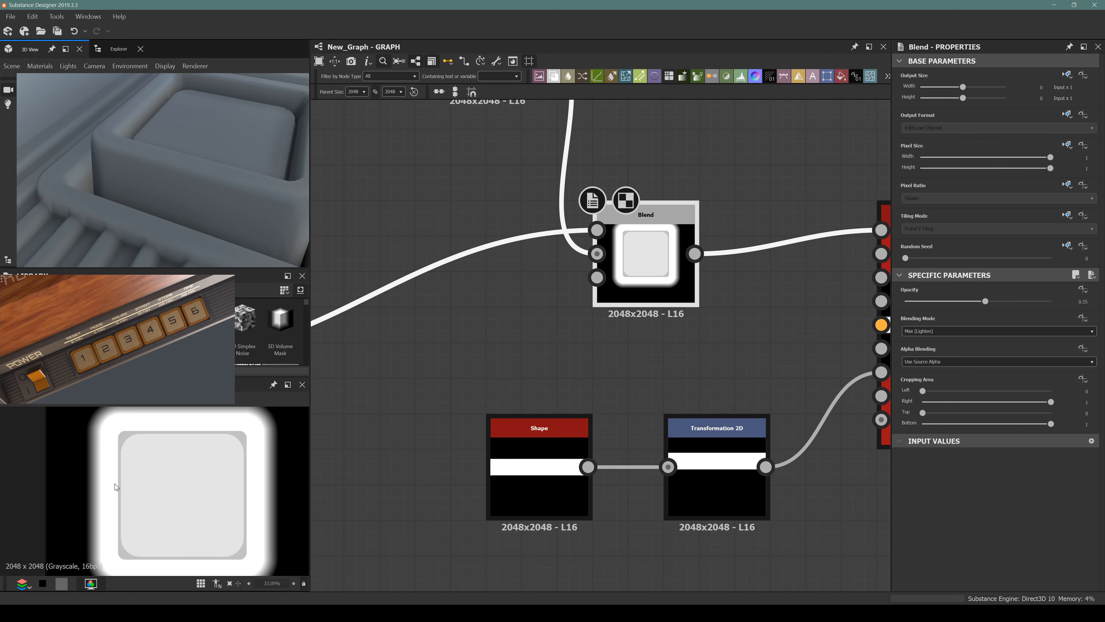
# Step: Preview the last Distance node of the top button branch and inspect its edge falloff up close
pyautogui.moveTo(643, 283); pyautogui.dragTo(652, 379, button='middle')
pyautogui.moveTo(430, 172); pyautogui.dragTo(685, 298, button='middle')
pyautogui.scroll(-4, 684, 298)
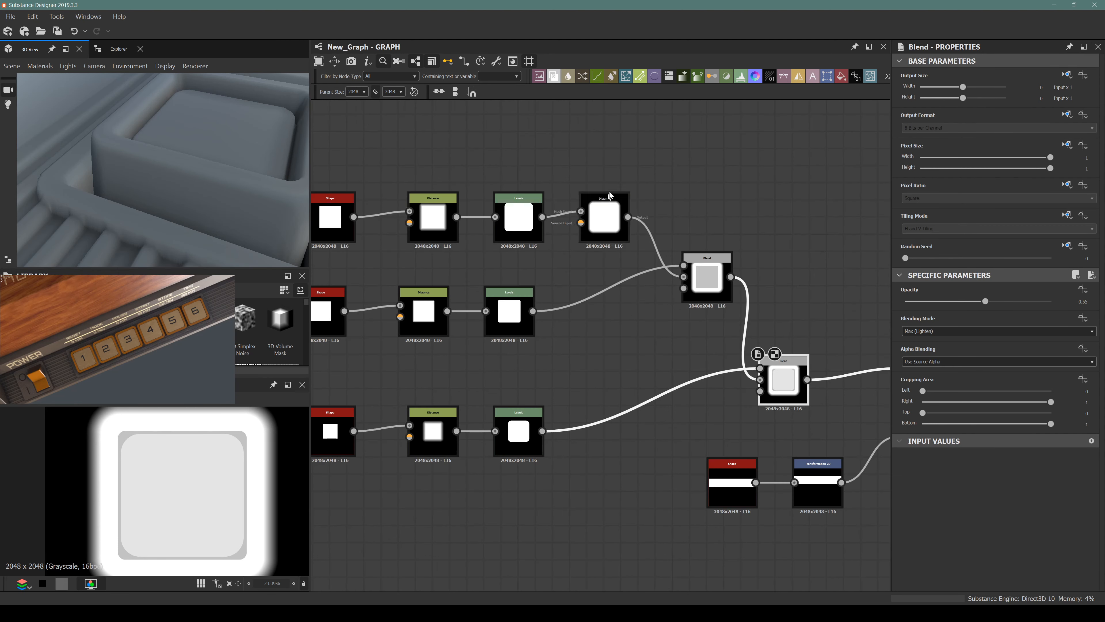
pyautogui.scroll(4, 610, 194)
pyautogui.doubleClick(581, 239)
pyautogui.scroll(3, 191, 470)
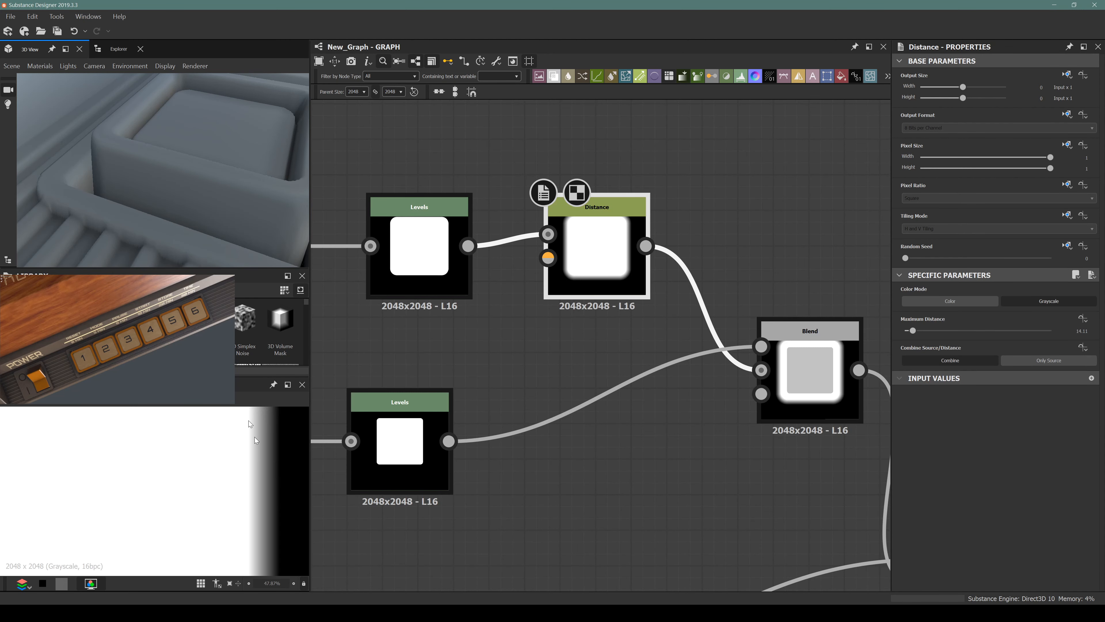
pyautogui.scroll(-4, 573, 334)
pyautogui.scroll(-1, 473, 247)
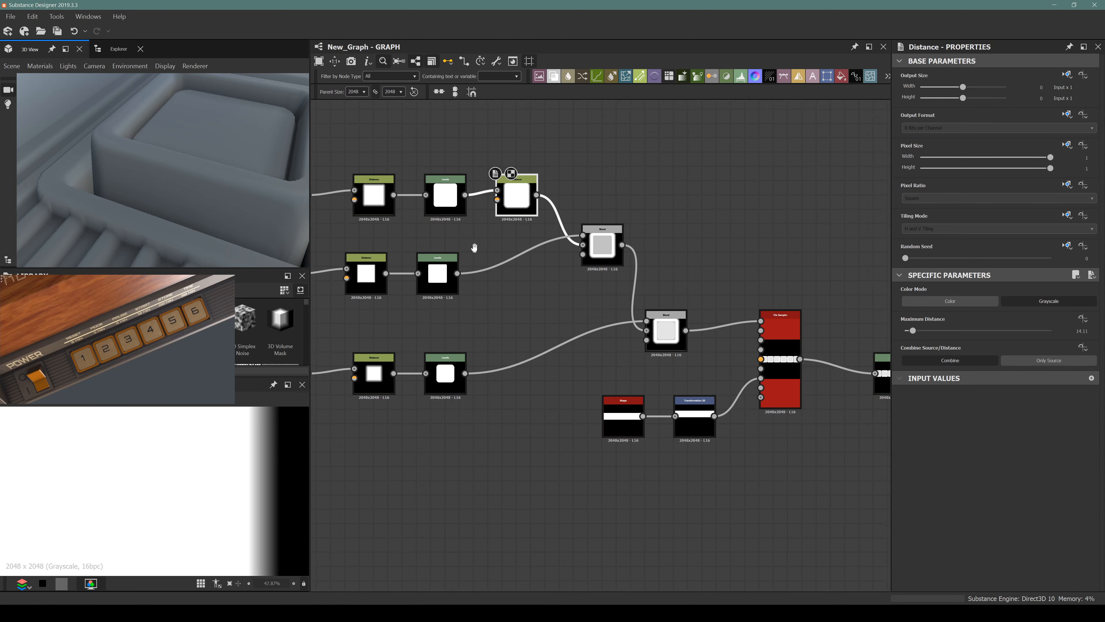
# Step: Insert a Levels node between the final button-shape Blend and the Tile Sampler, shifting the Blend to make room
pyautogui.moveTo(631, 318); pyautogui.dragTo(703, 235, button='middle')
pyautogui.moveTo(657, 272); pyautogui.dragTo(731, 326, button='middle')
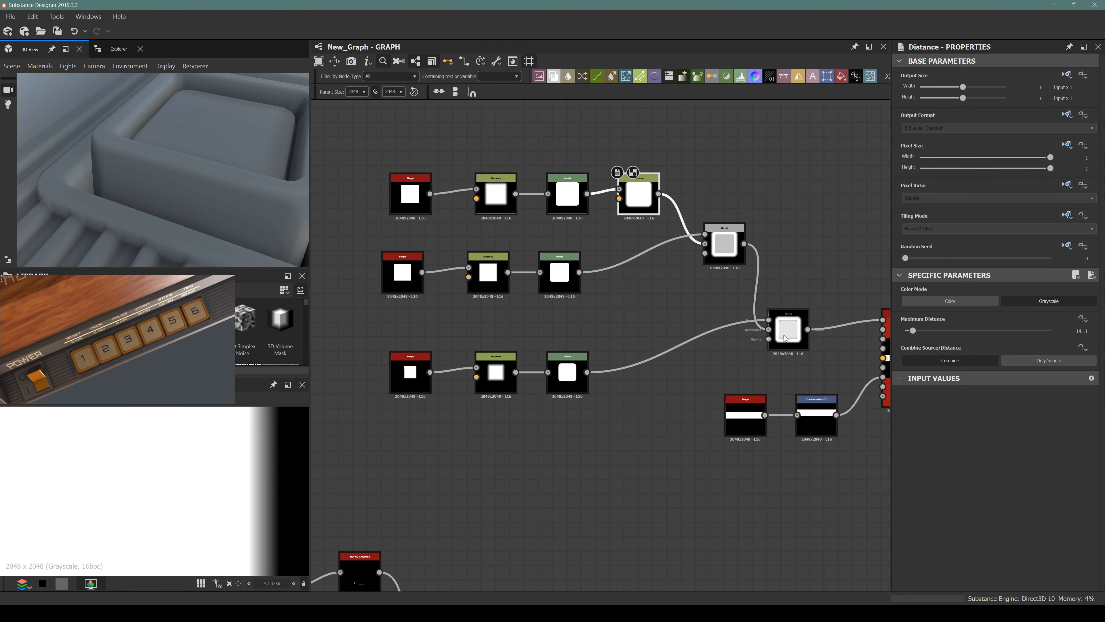
pyautogui.moveTo(785, 339); pyautogui.dragTo(728, 344)
pyautogui.press('space')
pyautogui.write('le')
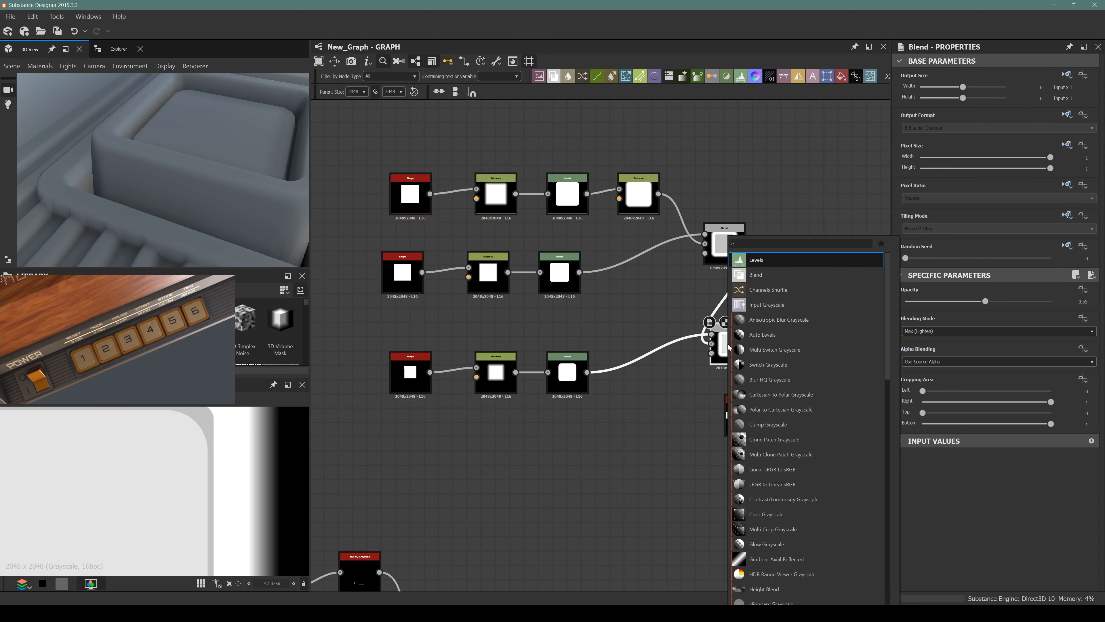
pyautogui.write('vels')
pyautogui.press('Return')
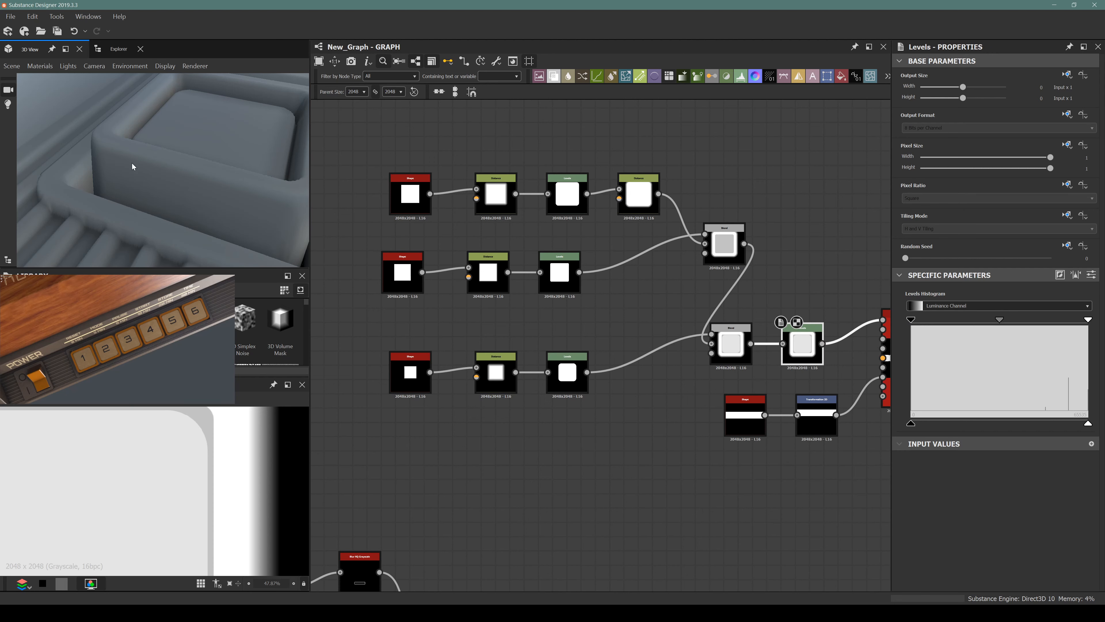
# Step: Try lowering the input white level of the new Levels node, check the buttons in 3D, and undo the change
pyautogui.moveTo(1089, 322); pyautogui.dragTo(1077, 322)
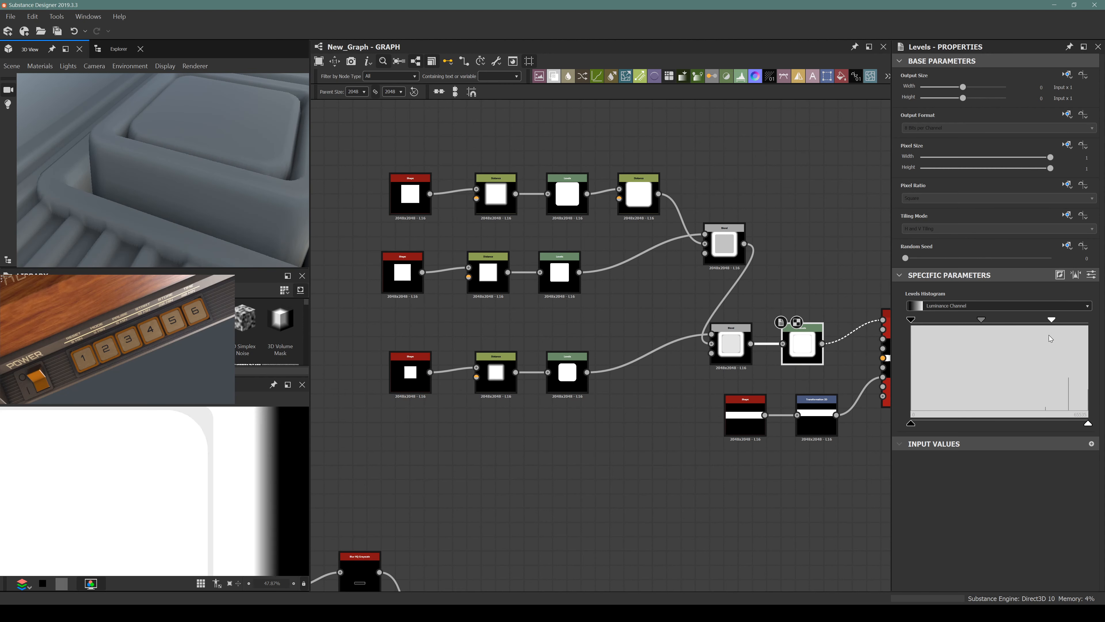
pyautogui.moveTo(1069, 333)
pyautogui.mouseDown()
pyautogui.moveTo(1048, 339)
pyautogui.moveTo(1063, 333)
pyautogui.mouseUp()
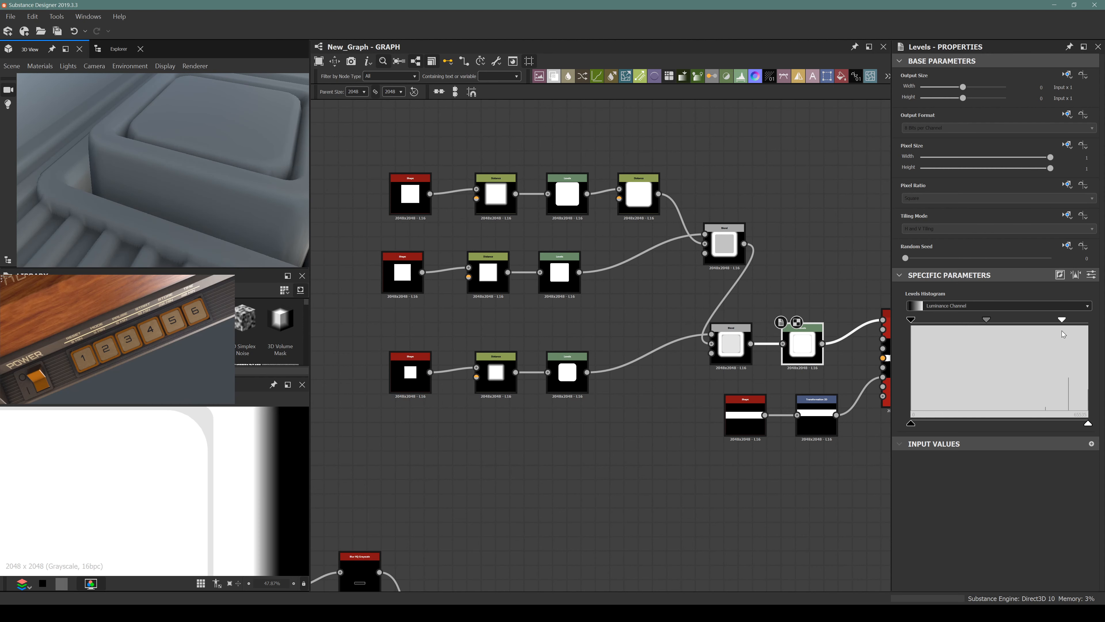
pyautogui.moveTo(168, 178); pyautogui.dragTo(137, 200)
pyautogui.hotkey('ctrl', 'z')
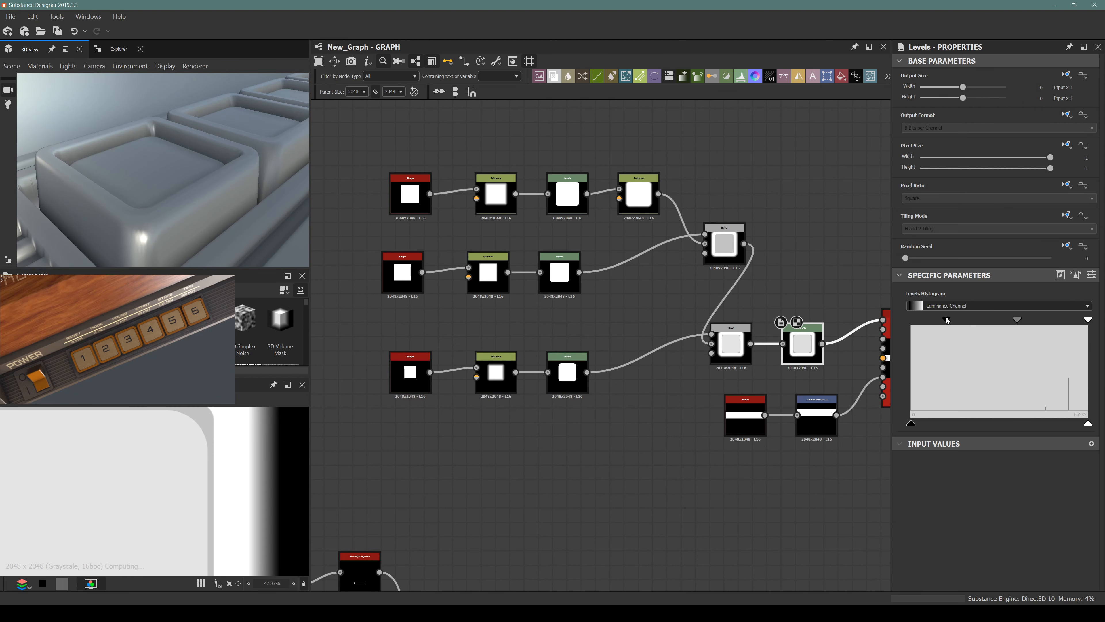
# Step: Try lowering the input white point and shifting the midtones of the final Levels node, undo the changes, and delete the node
pyautogui.moveTo(947, 320); pyautogui.dragTo(888, 331)
pyautogui.moveTo(910, 426); pyautogui.dragTo(531, 419)
pyautogui.moveTo(1087, 321); pyautogui.dragTo(1077, 326)
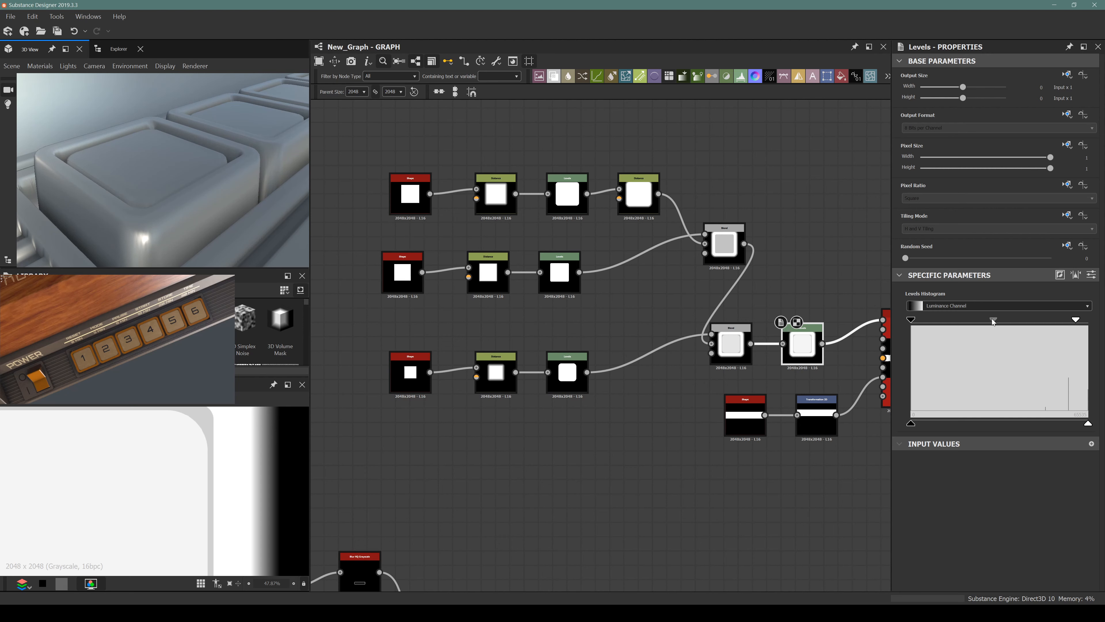
pyautogui.moveTo(992, 320); pyautogui.dragTo(1023, 315)
pyautogui.hotkey('ctrl', 'z')
pyautogui.hotkey('ctrl', 'z')
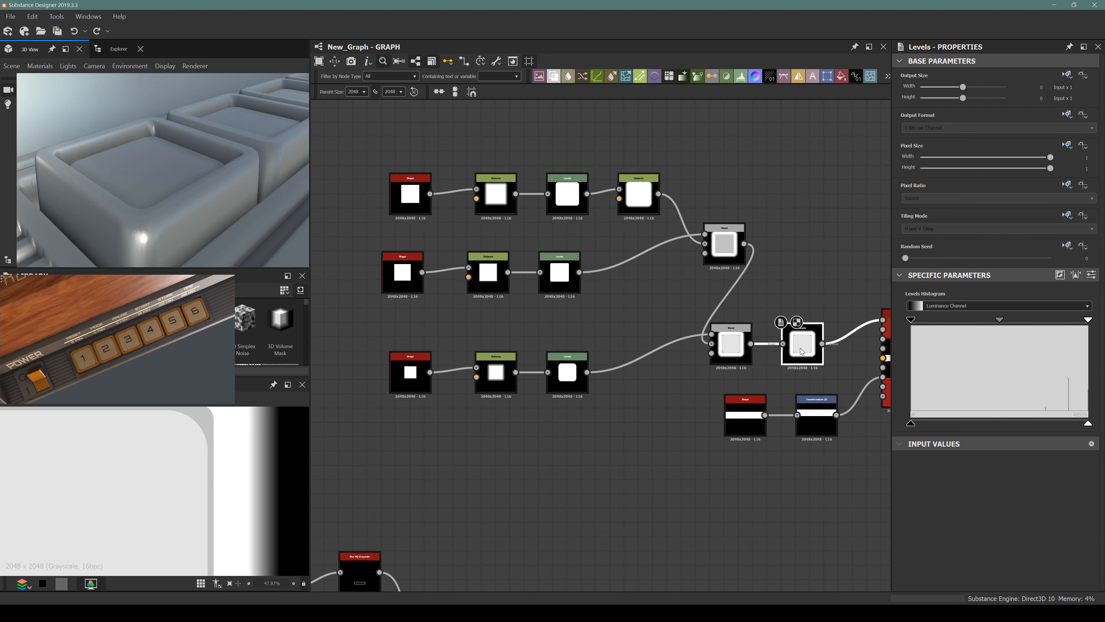
pyautogui.press('BackSpace')
# Step: Shift the top button branch's nodes upward and preview its last Distance node
pyautogui.scroll(3, 595, 223)
pyautogui.moveTo(594, 223); pyautogui.dragTo(667, 244, button='middle')
pyautogui.moveTo(343, 165); pyautogui.dragTo(679, 301)
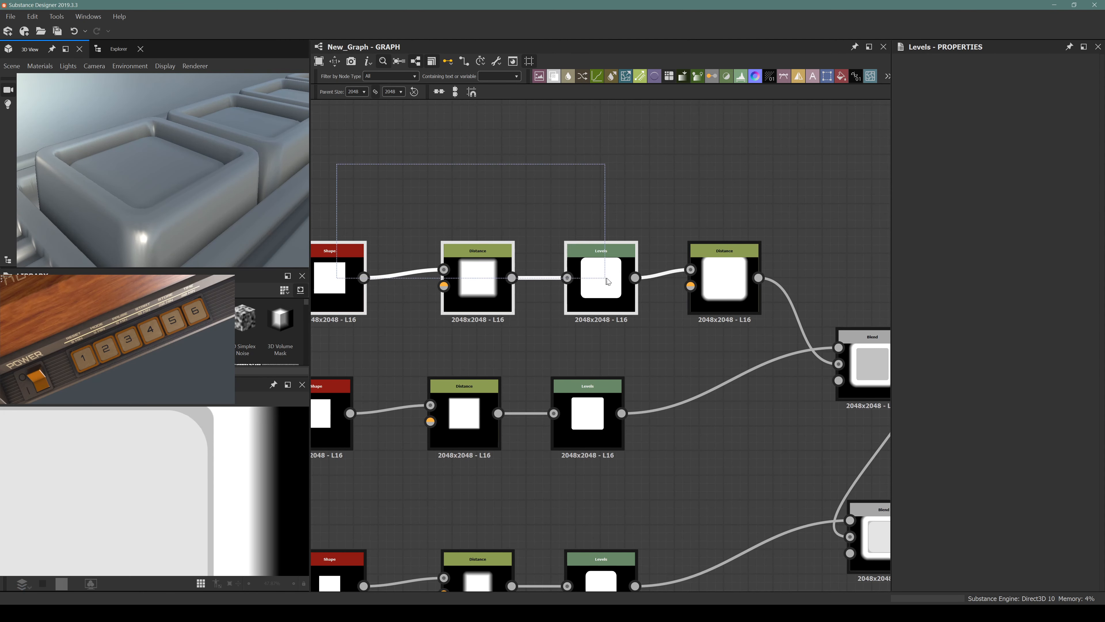
pyautogui.moveTo(601, 278); pyautogui.dragTo(499, 217)
pyautogui.moveTo(730, 277); pyautogui.dragTo(644, 240)
pyautogui.moveTo(644, 241); pyautogui.dragTo(467, 231, button='middle')
pyautogui.doubleClick(442, 231)
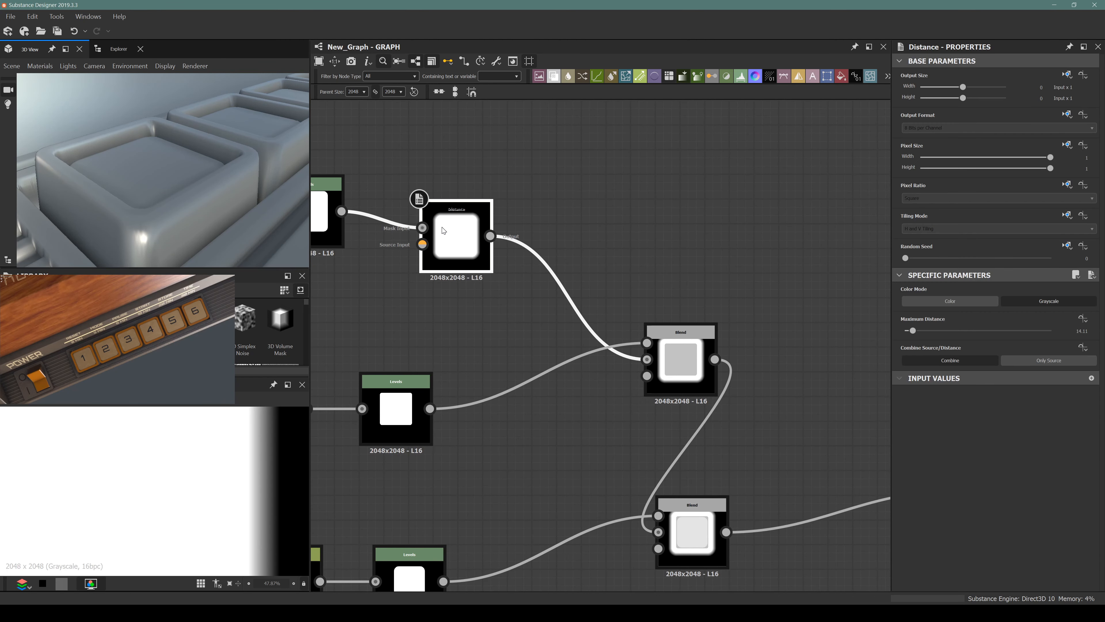
# Step: Try a Levels node with shifted midtones after the top branch's last Distance node, and delete it
pyautogui.press('space')
pyautogui.write('level')
pyautogui.press('Return')
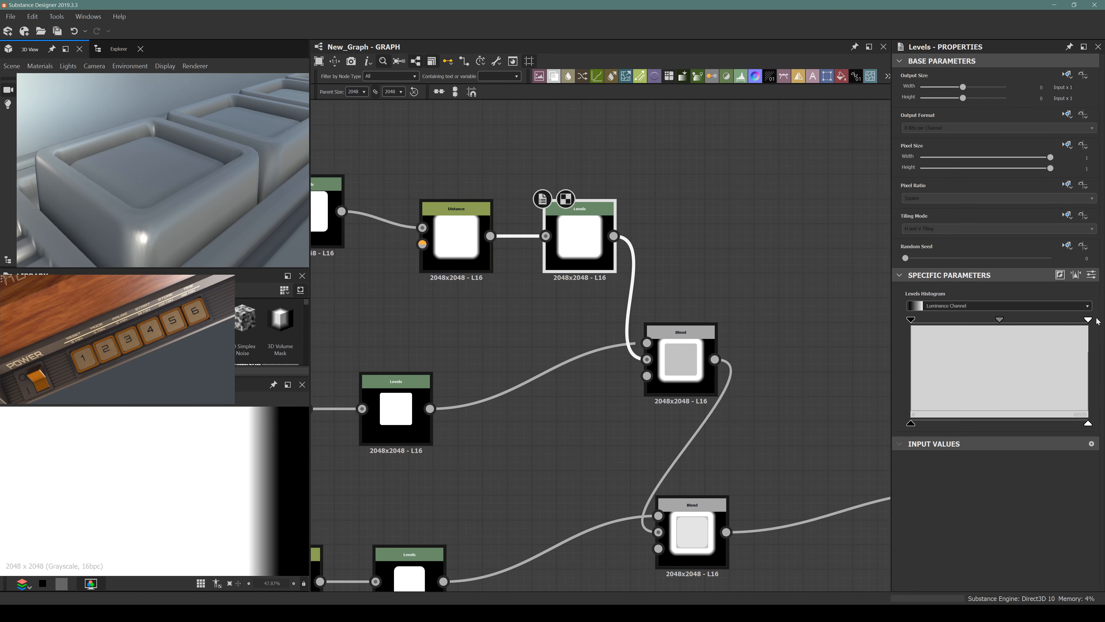
pyautogui.moveTo(1089, 319); pyautogui.dragTo(995, 330)
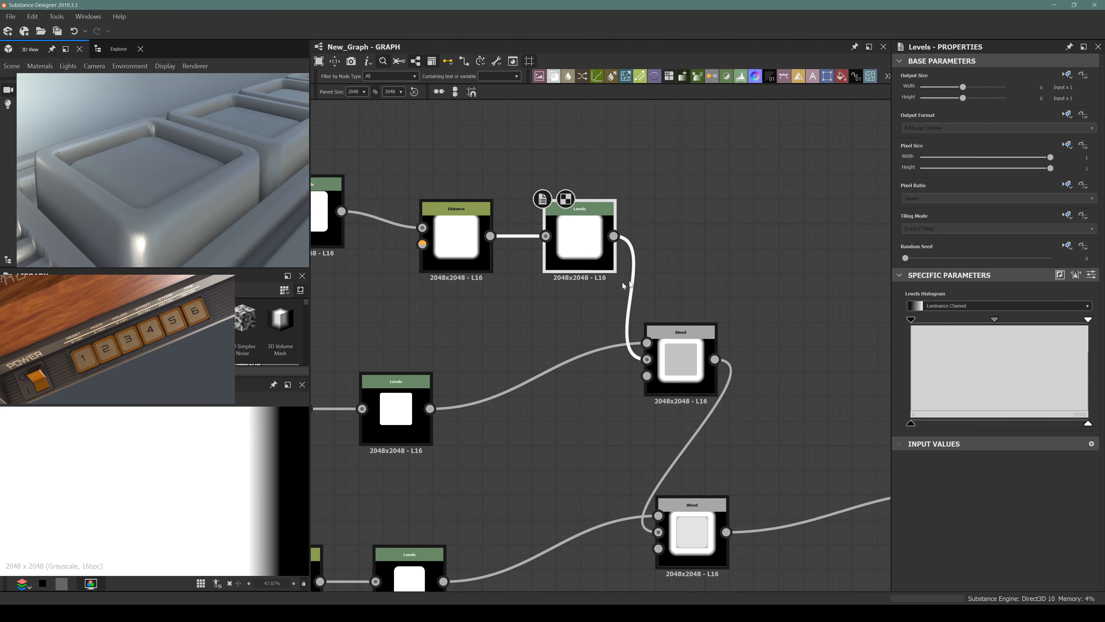
pyautogui.moveTo(995, 320); pyautogui.dragTo(973, 320)
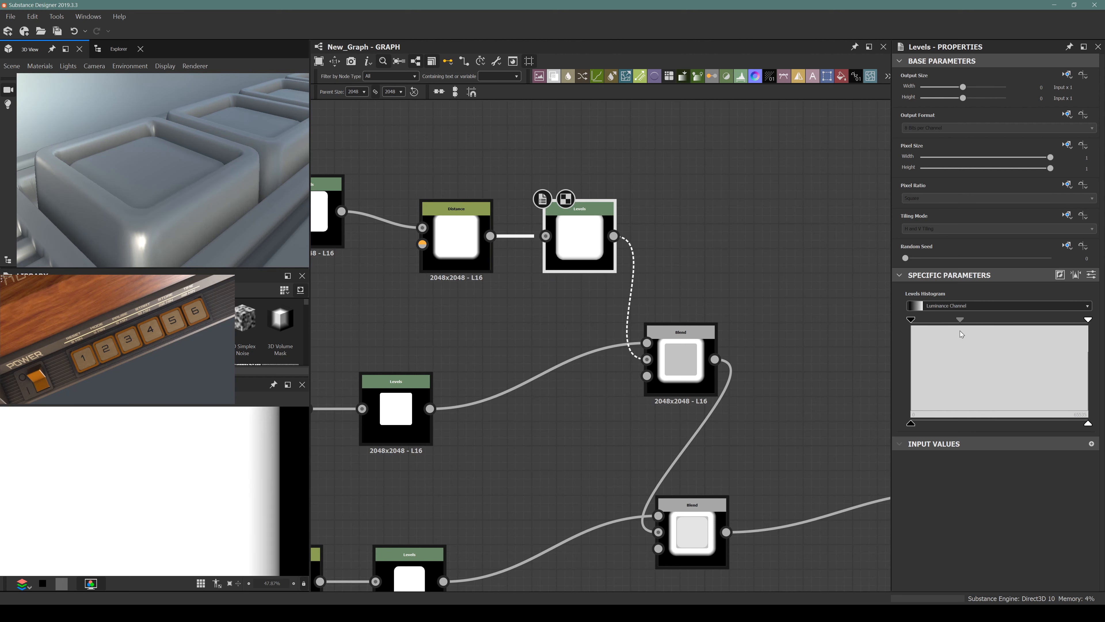
pyautogui.press('Delete')
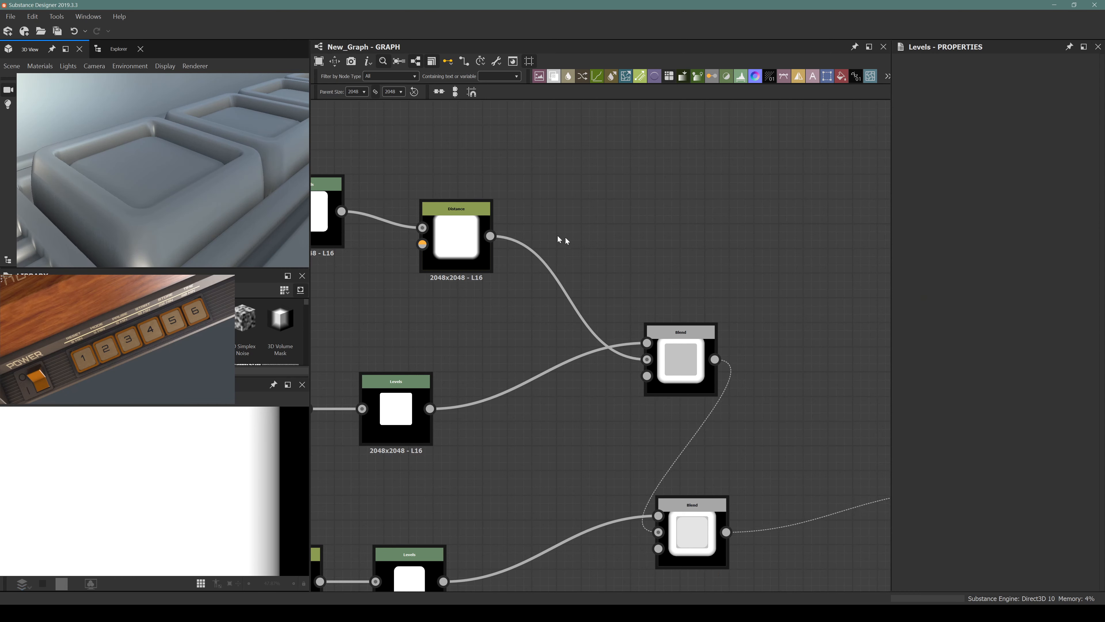
# Step: Preview the top branch's last Distance node, check the Levels node feeding it, and reposition the Distance node
pyautogui.doubleClick(456, 237)
pyautogui.scroll(5, 232, 431)
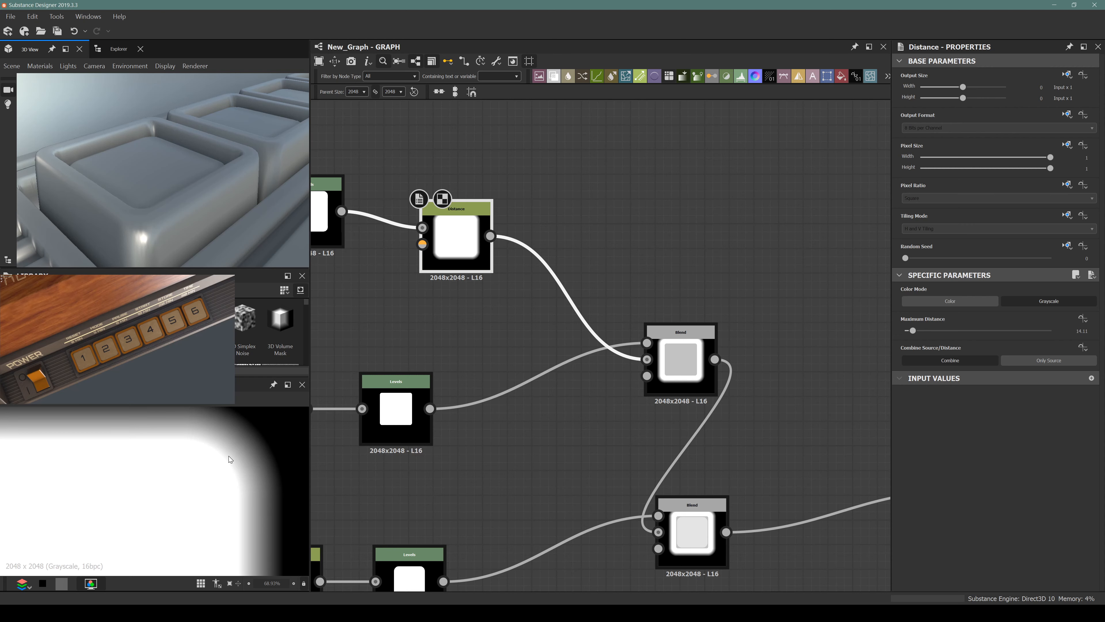
pyautogui.moveTo(526, 294); pyautogui.dragTo(617, 332, button='middle')
pyautogui.click(596, 277)
pyautogui.moveTo(725, 302); pyautogui.dragTo(715, 278)
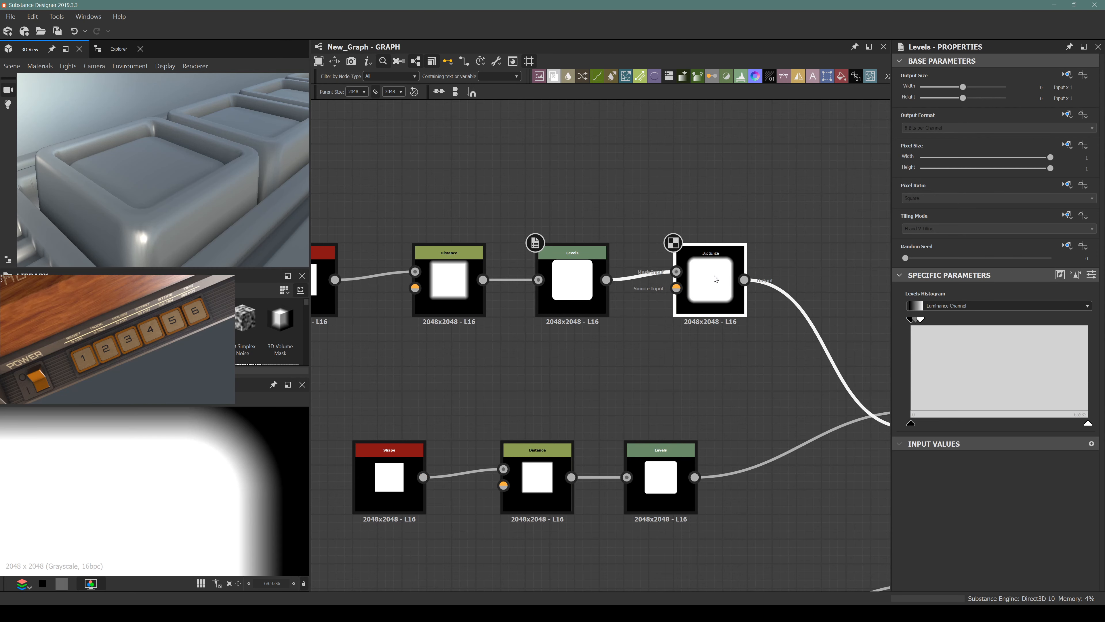
pyautogui.moveTo(715, 279); pyautogui.dragTo(647, 309, button='middle')
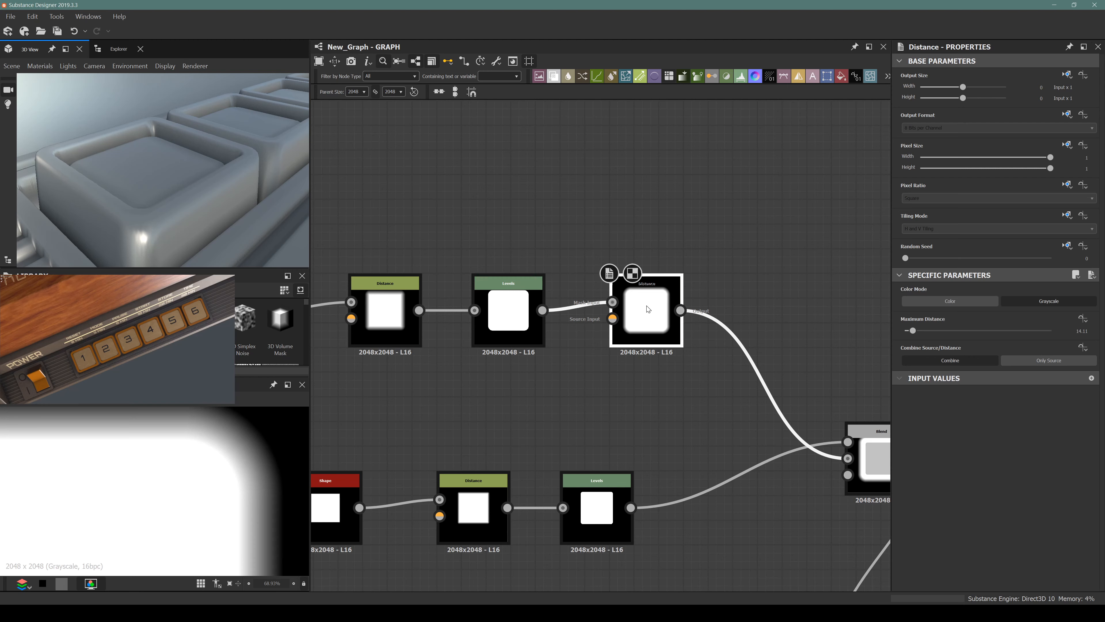
# Step: Insert a Blend node after the top branch's last Distance, connect the preceding Levels as foreground, and set the mode to Max (Lighten)
pyautogui.press('space')
pyautogui.write('blend')
pyautogui.press('Return')
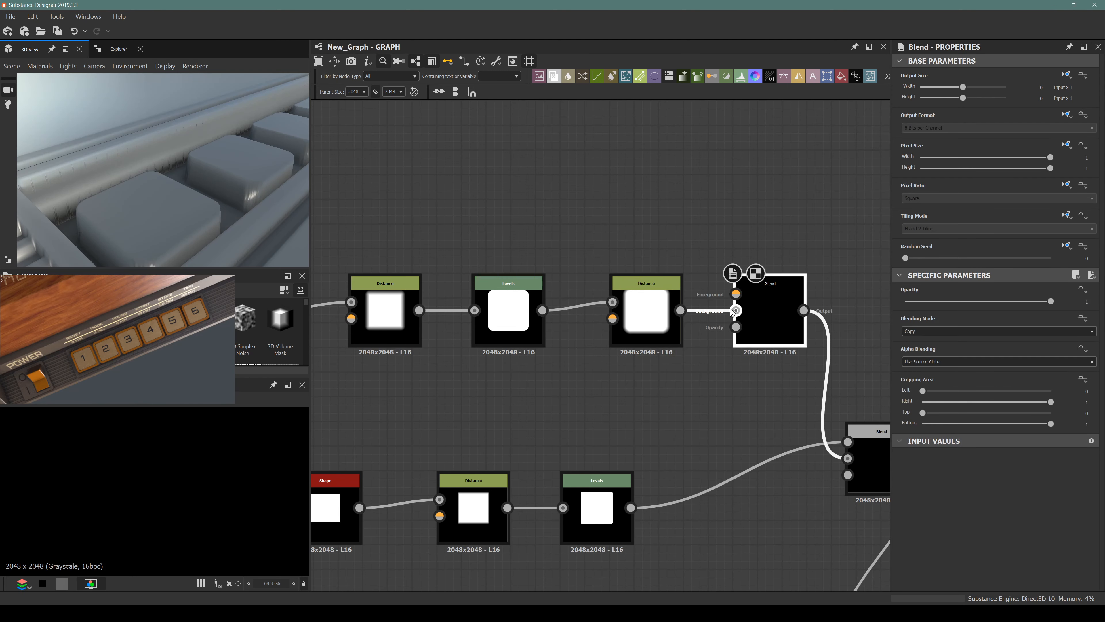
pyautogui.moveTo(768, 312); pyautogui.dragTo(795, 237)
pyautogui.moveTo(544, 308); pyautogui.dragTo(761, 220)
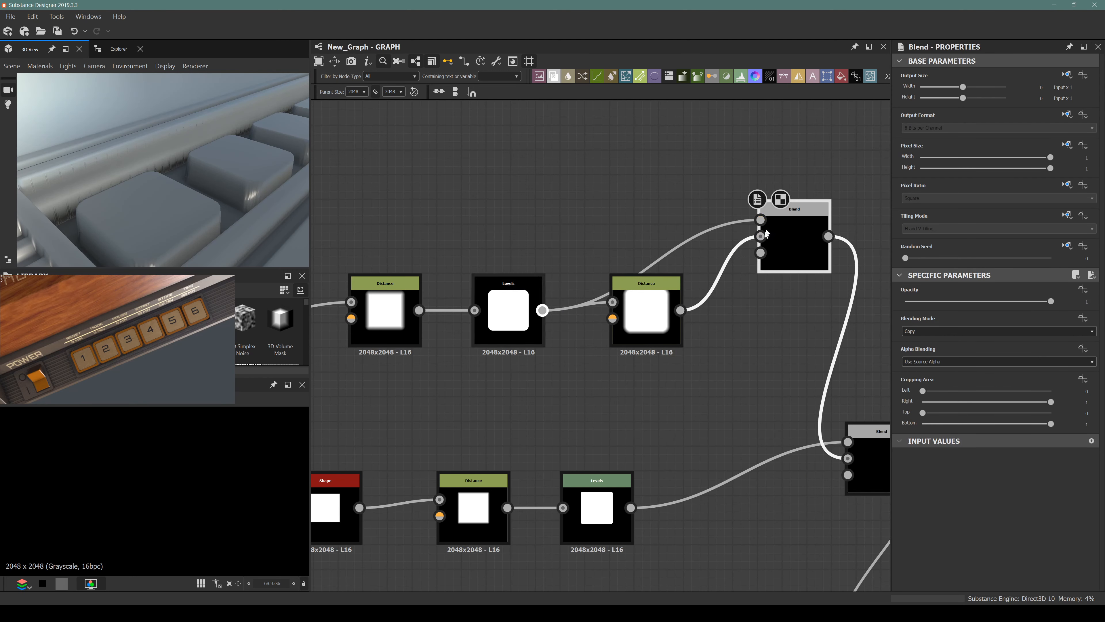
pyautogui.click(935, 333)
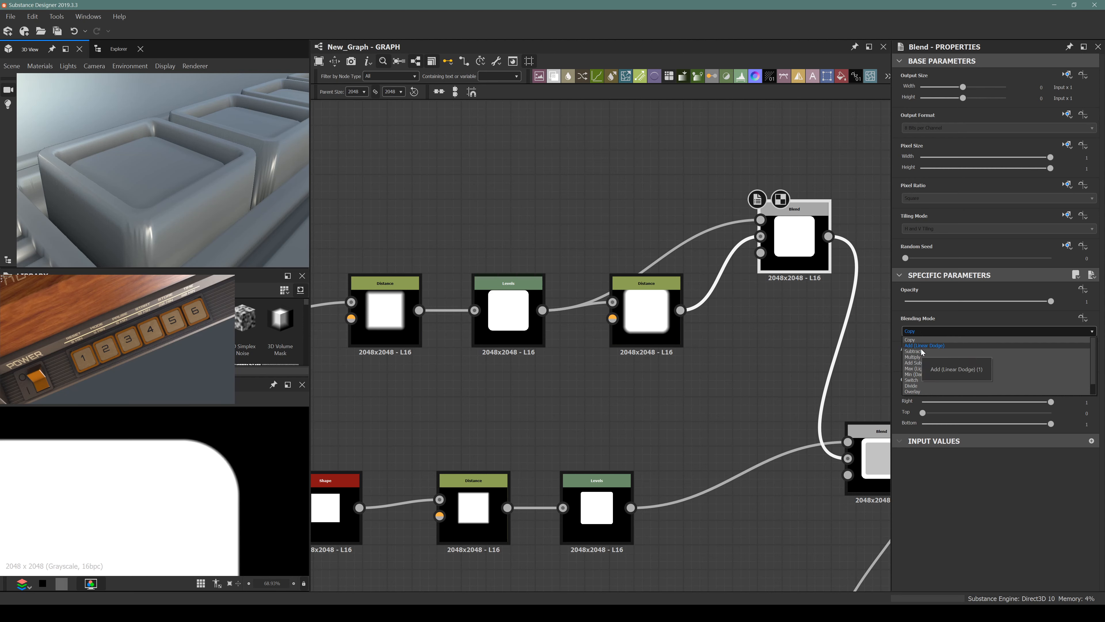
pyautogui.click(927, 369)
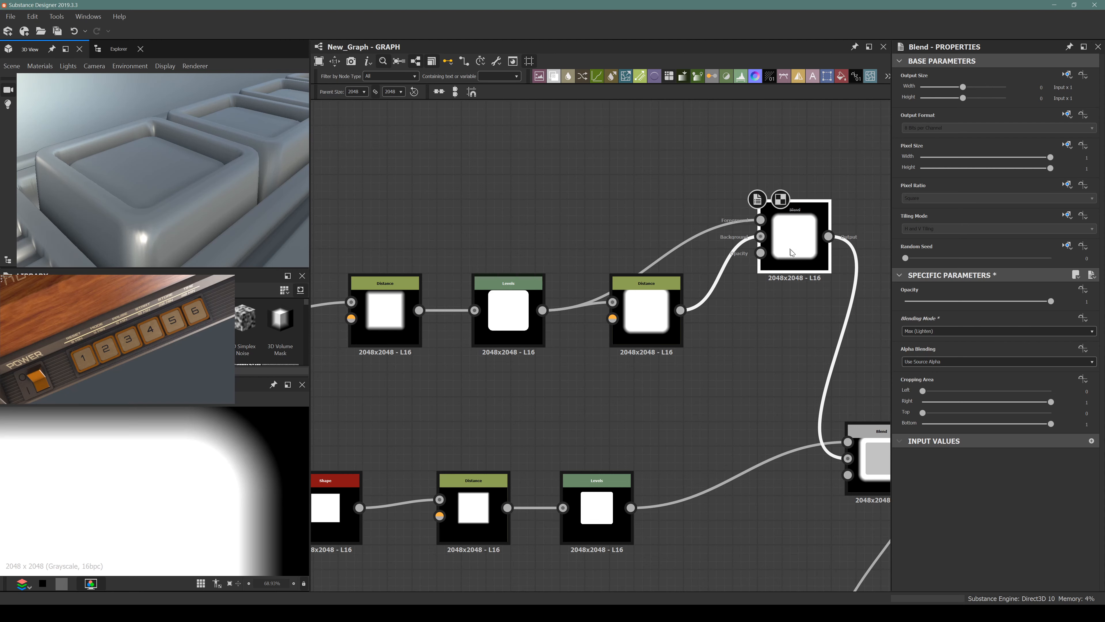
# Step: Inspect the button edges in 3D with the Max (Lighten) Blend applied, and delete that Blend node
pyautogui.moveTo(644, 305); pyautogui.dragTo(655, 341)
pyautogui.click(487, 300)
pyautogui.moveTo(686, 260); pyautogui.dragTo(631, 235)
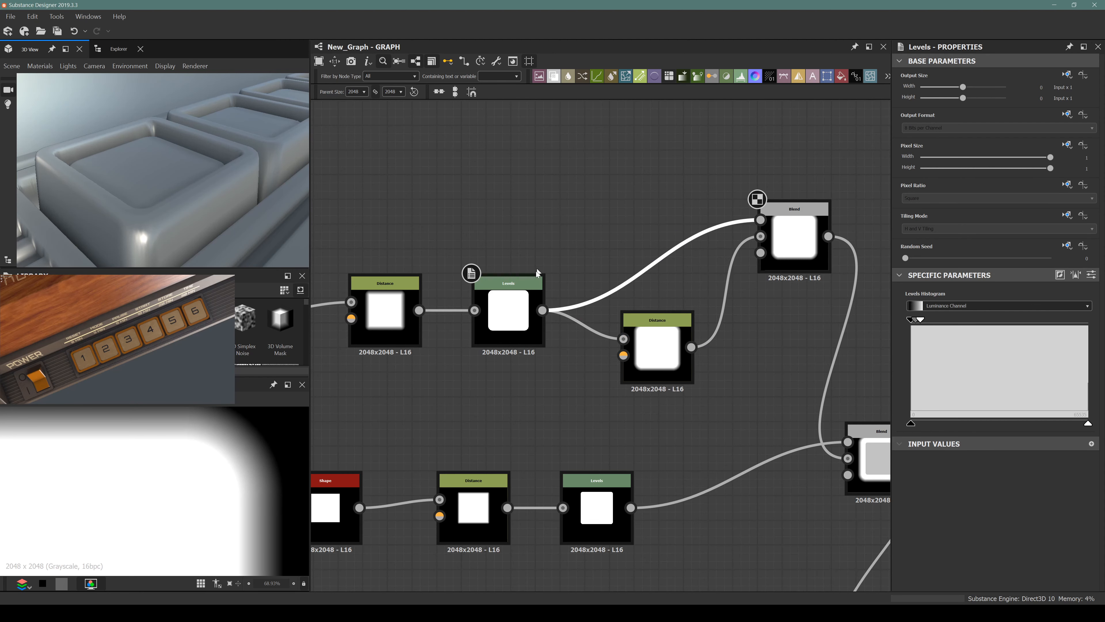
pyautogui.scroll(2, 526, 302)
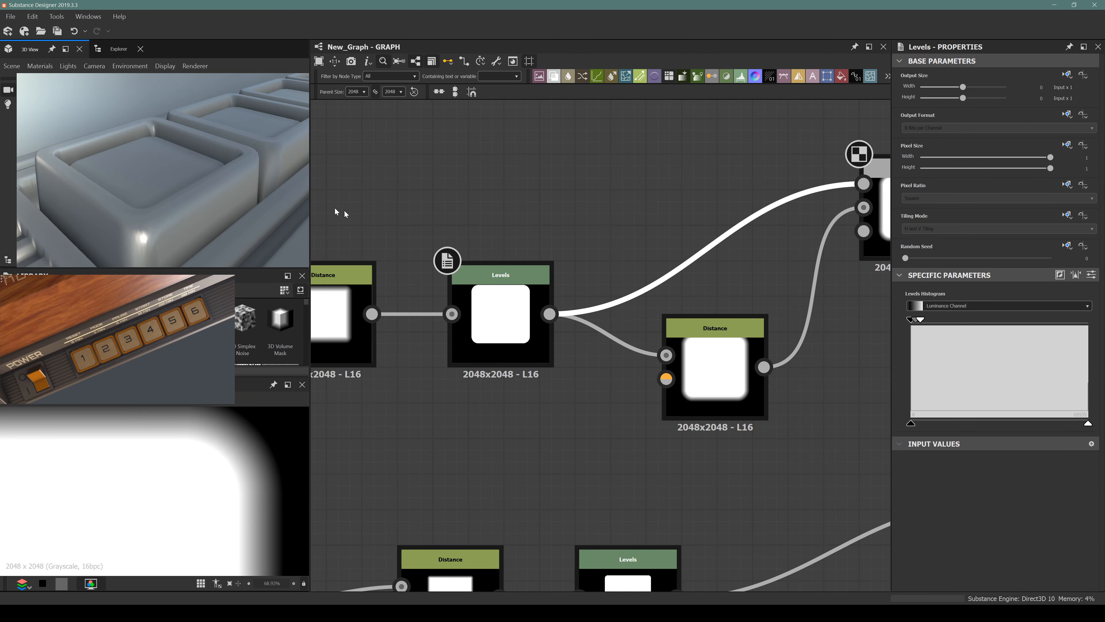
pyautogui.moveTo(185, 187); pyautogui.dragTo(134, 208)
pyautogui.scroll(3, 122, 216)
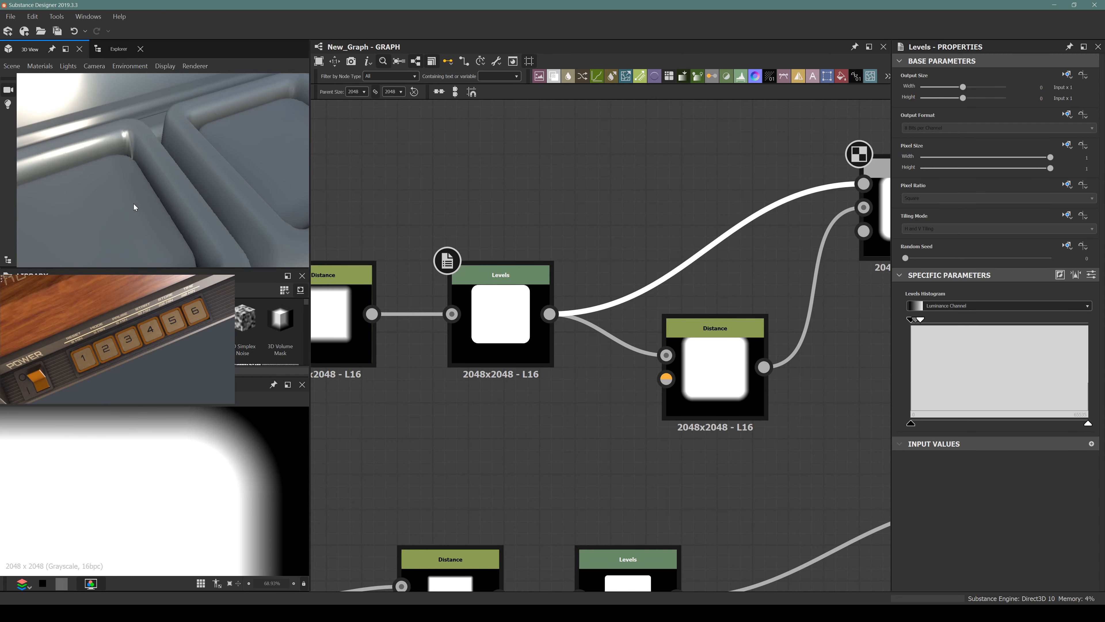
pyautogui.moveTo(758, 264); pyautogui.dragTo(618, 218, button='middle')
pyautogui.click(752, 148)
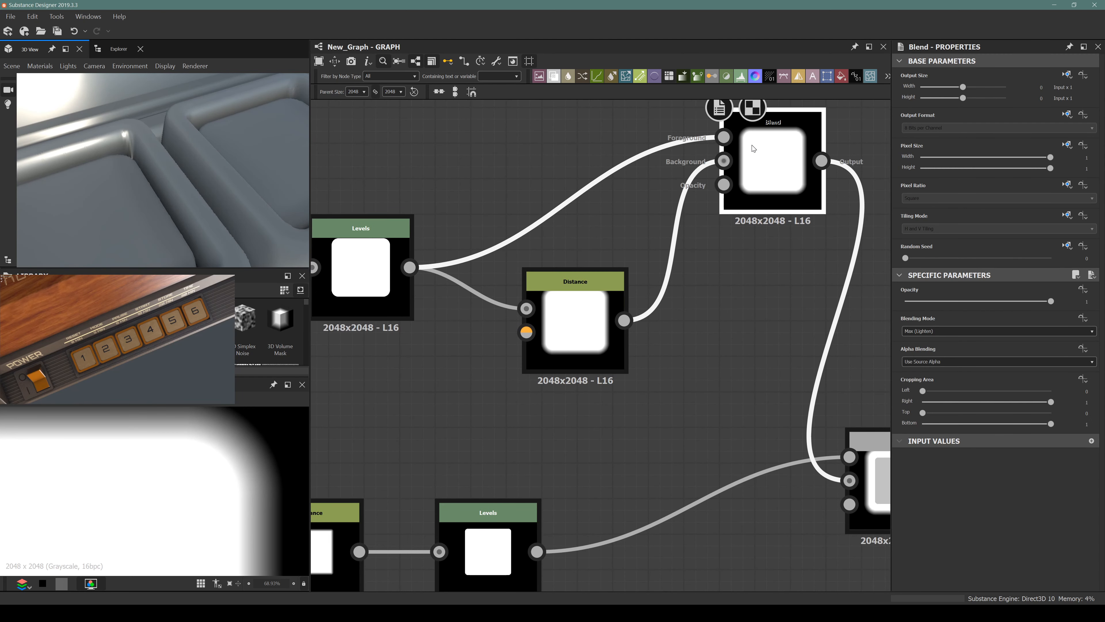
pyautogui.press('Delete')
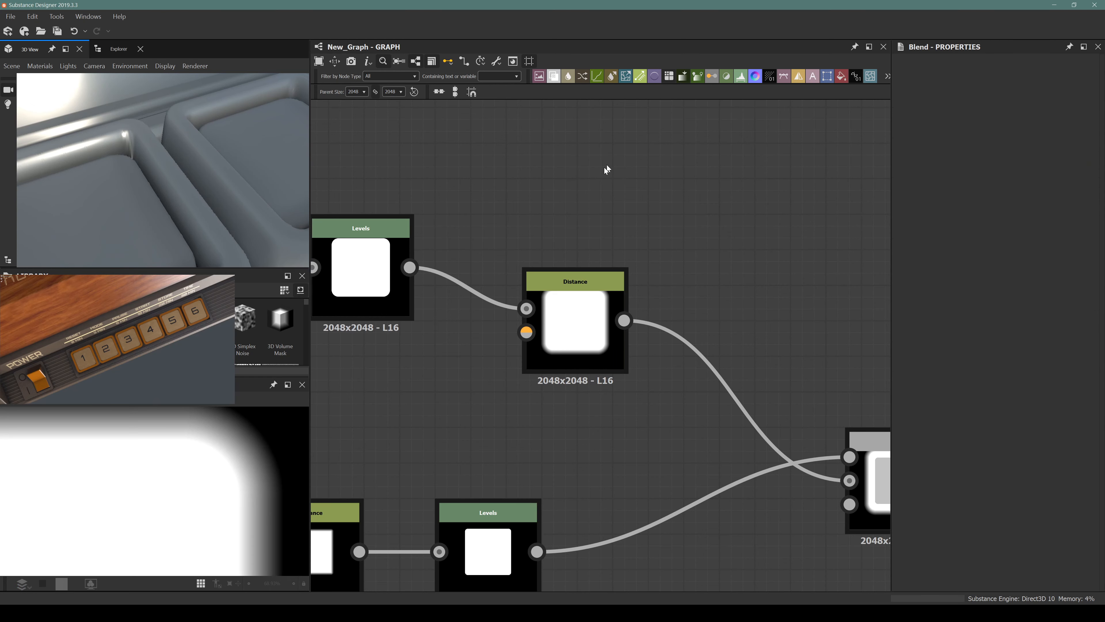
# Step: Set the opacity of the Subtract Blend that recesses the button tops to 0.07
pyautogui.scroll(-3, 569, 205)
pyautogui.moveTo(568, 261); pyautogui.dragTo(637, 160, button='middle')
pyautogui.scroll(5, 593, 298)
pyautogui.doubleClick(594, 298)
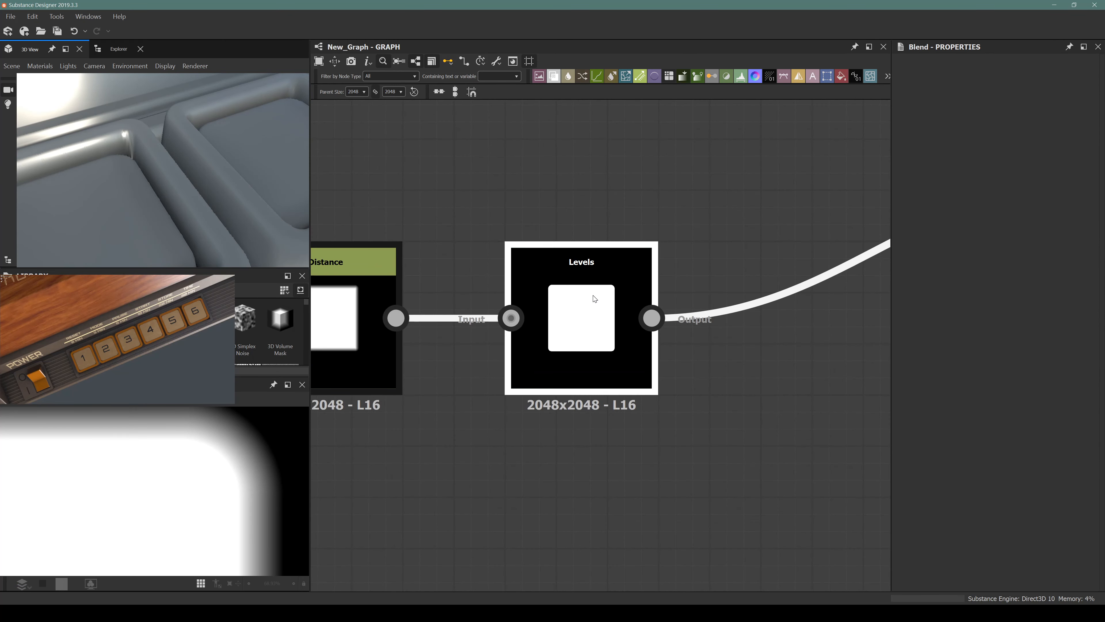
pyautogui.scroll(-4, 594, 299)
pyautogui.moveTo(730, 271); pyautogui.dragTo(647, 311, button='middle')
pyautogui.doubleClick(787, 312)
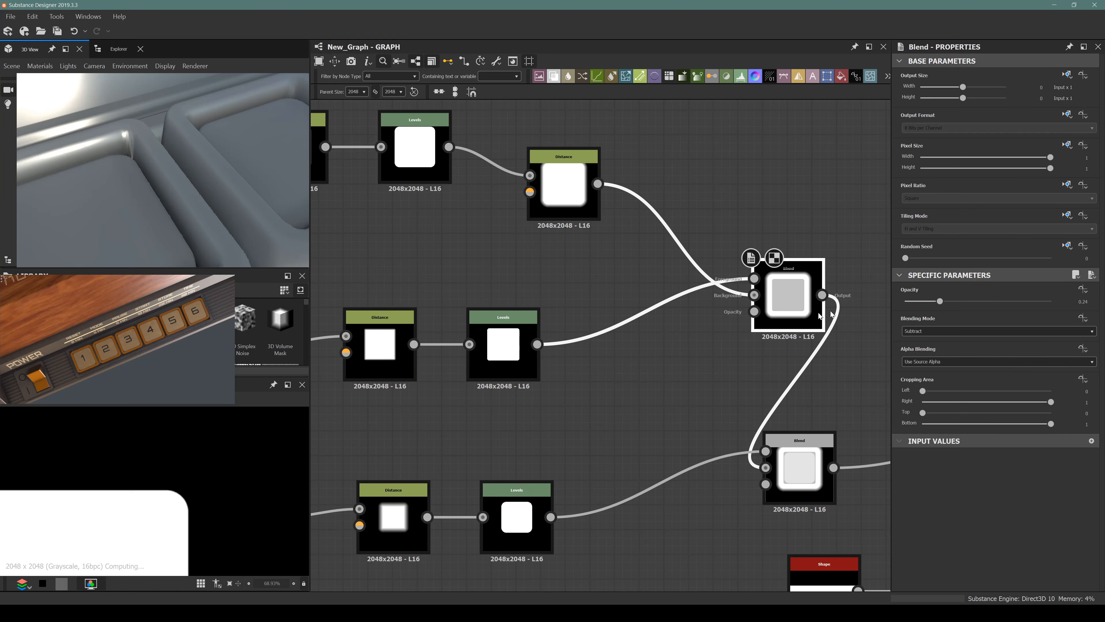
pyautogui.moveTo(941, 302); pyautogui.dragTo(917, 309)
pyautogui.scroll(5, 117, 169)
pyautogui.scroll(-3, 117, 171)
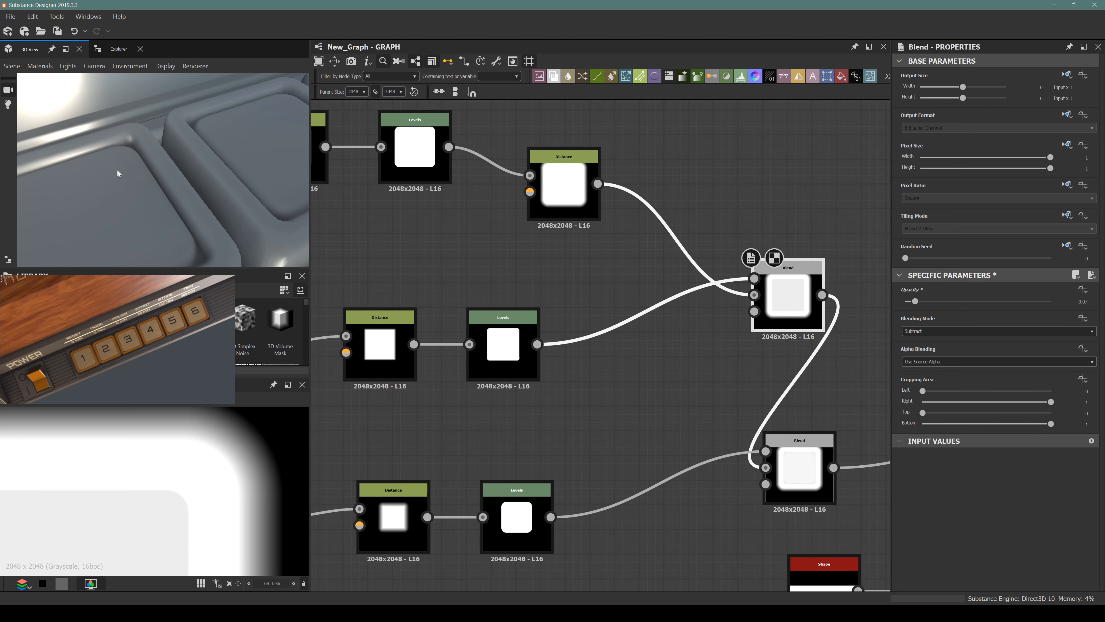
# Step: Examine the gaps and sides of the buttons in 3D, and preview the last Blend node of the main height chain
pyautogui.moveTo(158, 189); pyautogui.dragTo(152, 145)
pyautogui.scroll(-6, 661, 370)
pyautogui.moveTo(637, 426); pyautogui.dragTo(571, 384, button='middle')
pyautogui.scroll(5, 696, 412)
pyautogui.scroll(3, 696, 412)
pyautogui.moveTo(732, 370); pyautogui.dragTo(435, 352, button='middle')
pyautogui.moveTo(789, 368); pyautogui.dragTo(454, 367, button='middle')
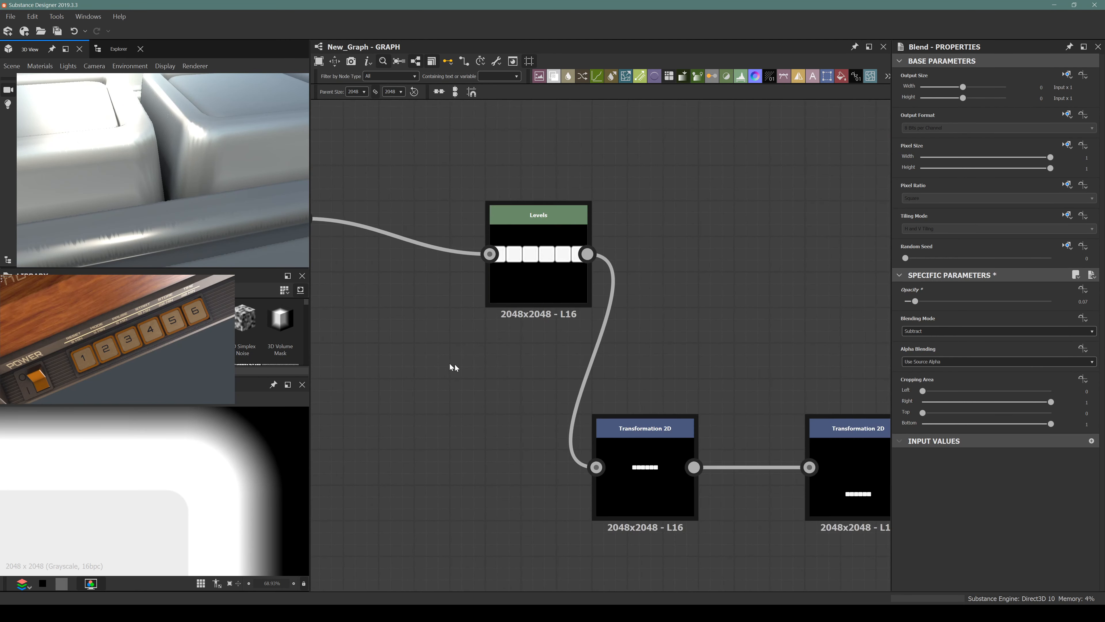
pyautogui.scroll(-2, 454, 367)
pyautogui.scroll(-4, 576, 448)
pyautogui.moveTo(580, 474); pyautogui.dragTo(621, 267, button='middle')
pyautogui.scroll(-8, 619, 303)
pyautogui.moveTo(590, 479); pyautogui.dragTo(596, 423, button='middle')
pyautogui.scroll(2, 597, 479)
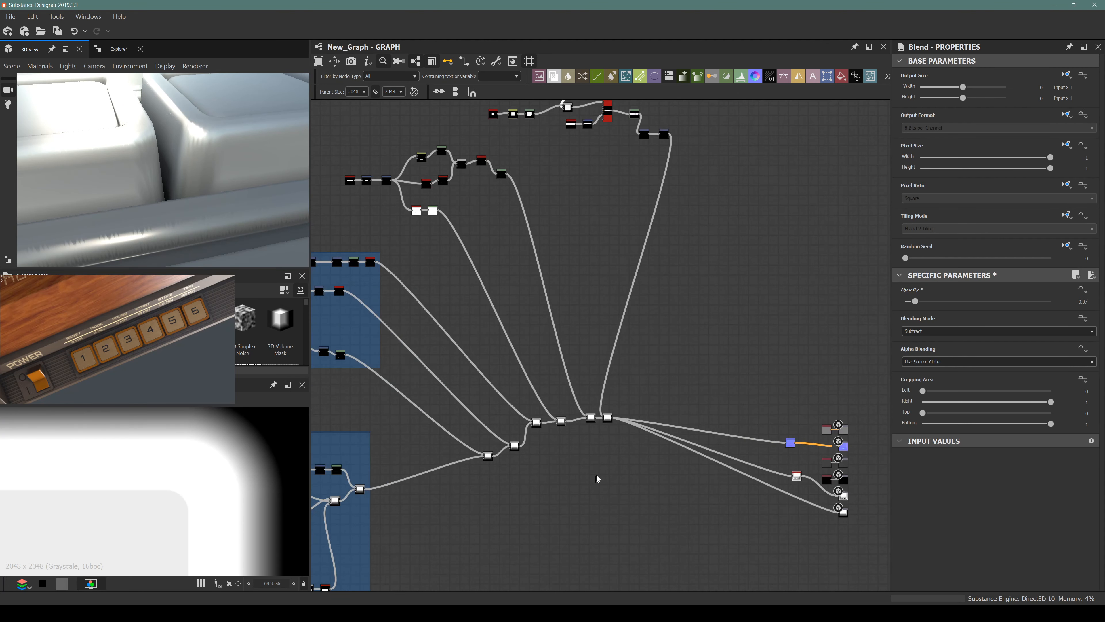
pyautogui.scroll(7, 606, 423)
pyautogui.doubleClick(611, 391)
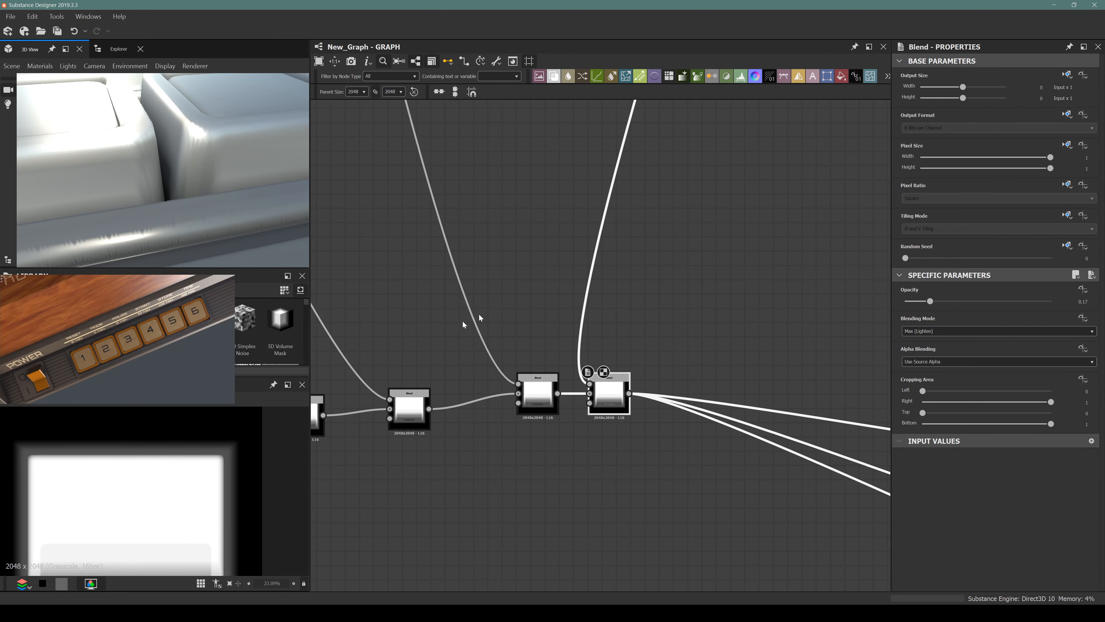
# Step: Go back to the button branches and preview the Subtract Blend and the final button-shape Blend
pyautogui.moveTo(549, 285); pyautogui.dragTo(647, 270, button='middle')
pyautogui.scroll(-6, 647, 268)
pyautogui.moveTo(593, 177); pyautogui.dragTo(583, 345, button='middle')
pyautogui.moveTo(637, 201); pyautogui.dragTo(629, 314, button='middle')
pyautogui.moveTo(633, 238); pyautogui.dragTo(674, 405, button='middle')
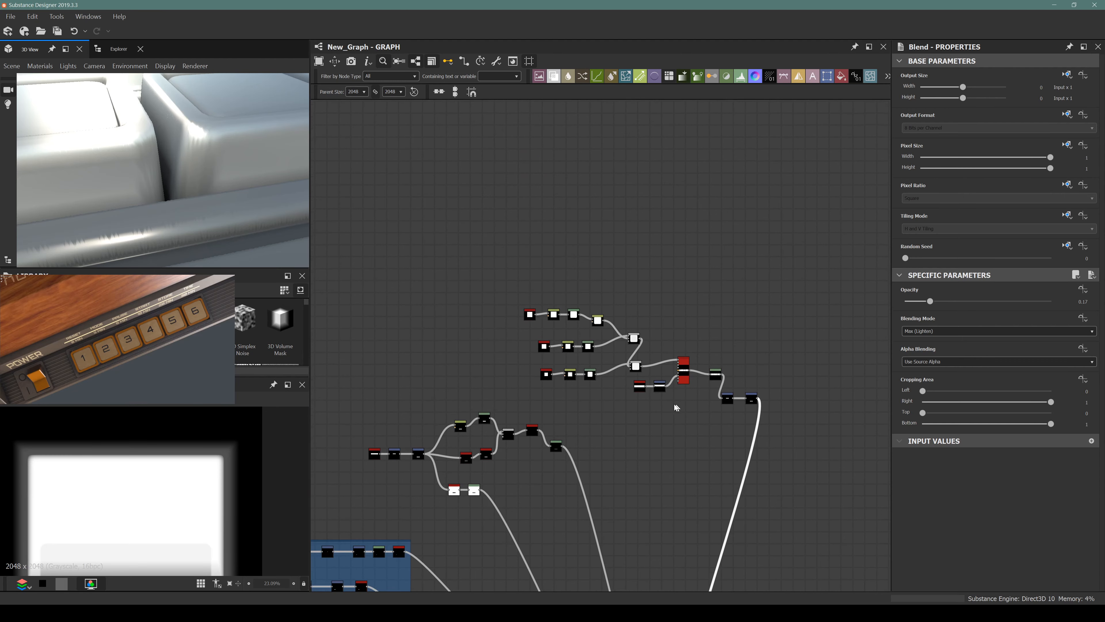
pyautogui.scroll(4, 576, 322)
pyautogui.moveTo(600, 364); pyautogui.dragTo(599, 330, button='middle')
pyautogui.scroll(4, 458, 285)
pyautogui.doubleClick(464, 252)
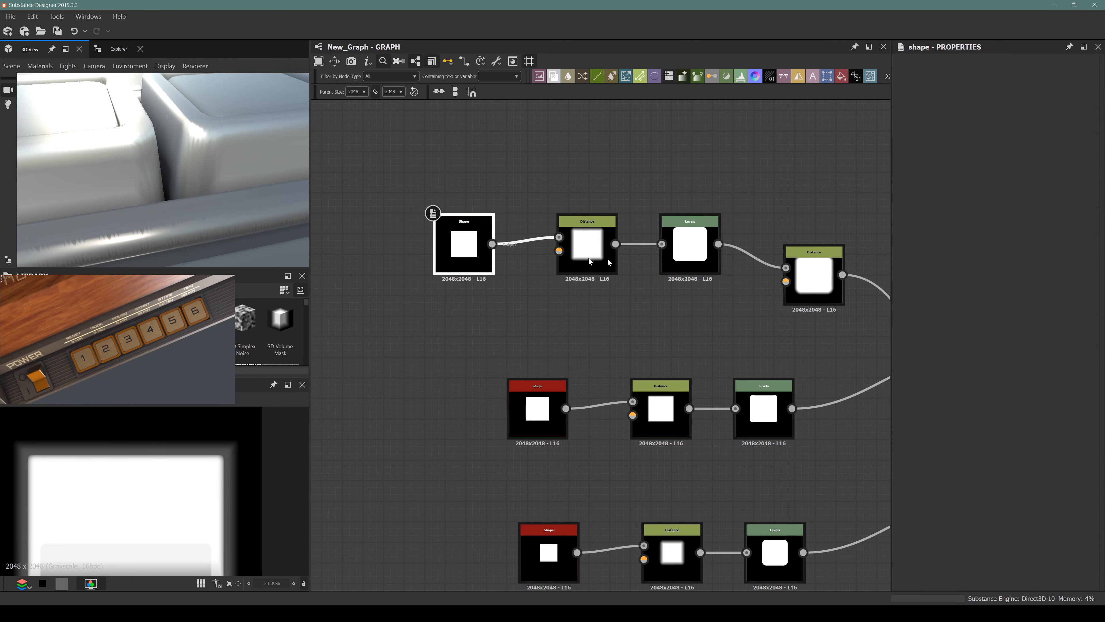
pyautogui.moveTo(803, 311); pyautogui.dragTo(496, 206, button='middle')
pyautogui.doubleClick(695, 267)
pyautogui.doubleClick(704, 407)
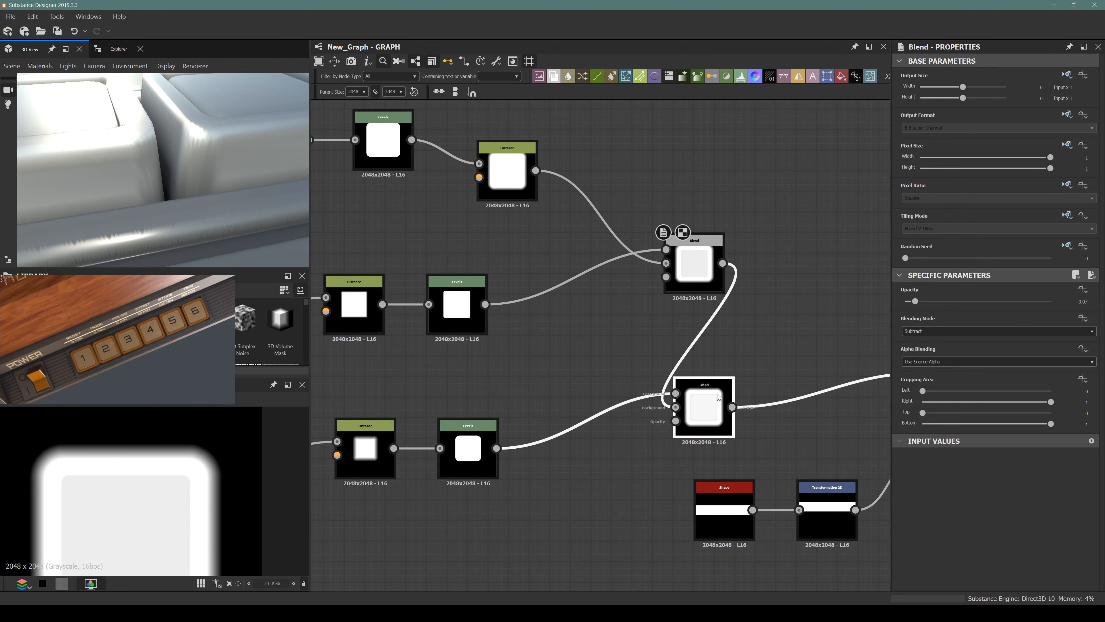
# Step: Compare the button edges and recesses in the 3D view with the reference console's buttons from a similar low angle
pyautogui.moveTo(203, 99); pyautogui.dragTo(182, 160)
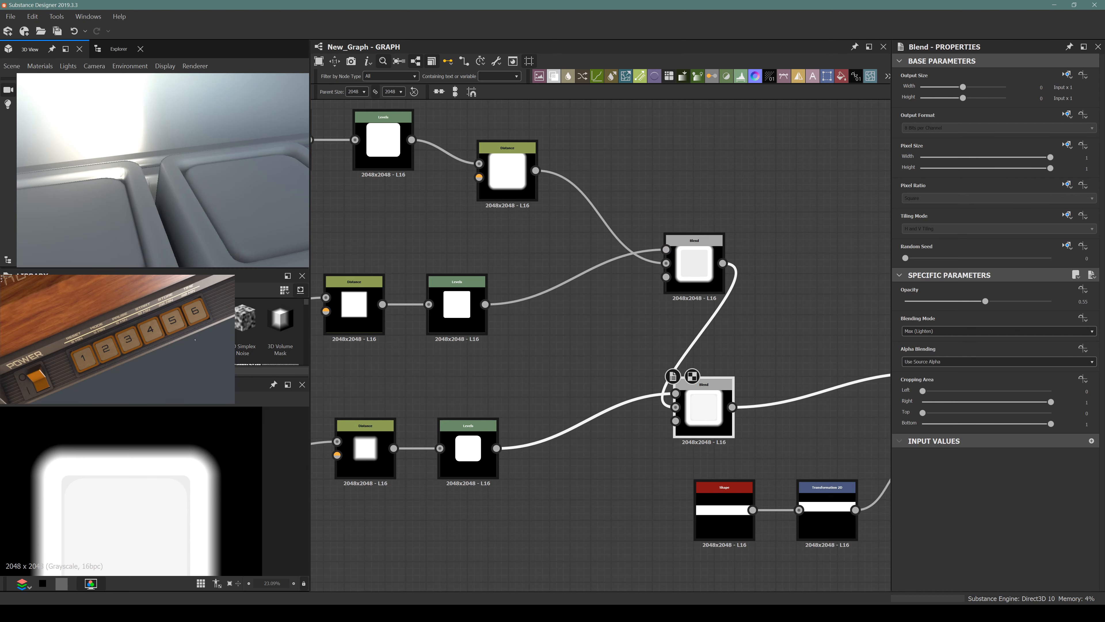
pyautogui.click(125, 358)
pyautogui.keyDown('alt'); pyautogui.moveTo(125, 358); pyautogui.dragTo(102, 335); pyautogui.keyUp('alt')
pyautogui.keyDown('alt'); pyautogui.moveTo(102, 336); pyautogui.dragTo(122, 330, button='right'); pyautogui.keyUp('alt')
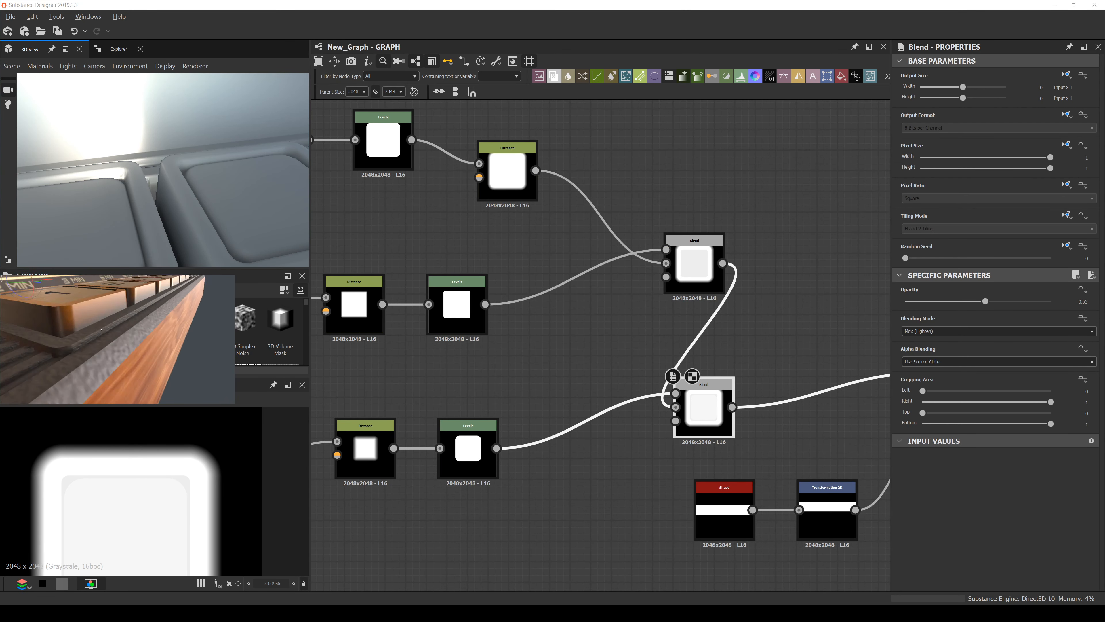
pyautogui.keyDown('alt'); pyautogui.moveTo(122, 331); pyautogui.dragTo(131, 335, button='middle'); pyautogui.keyUp('alt')
pyautogui.keyDown('alt'); pyautogui.moveTo(130, 336); pyautogui.dragTo(124, 318); pyautogui.keyUp('alt')
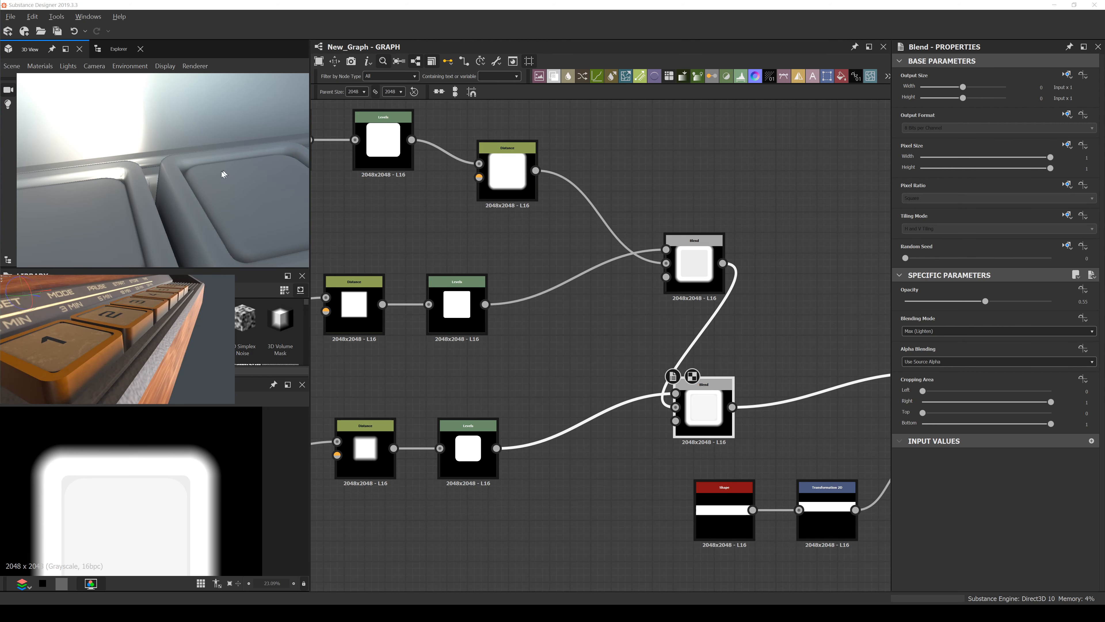
pyautogui.scroll(-5, 222, 174)
pyautogui.moveTo(124, 216); pyautogui.dragTo(158, 215)
pyautogui.scroll(5, 189, 232)
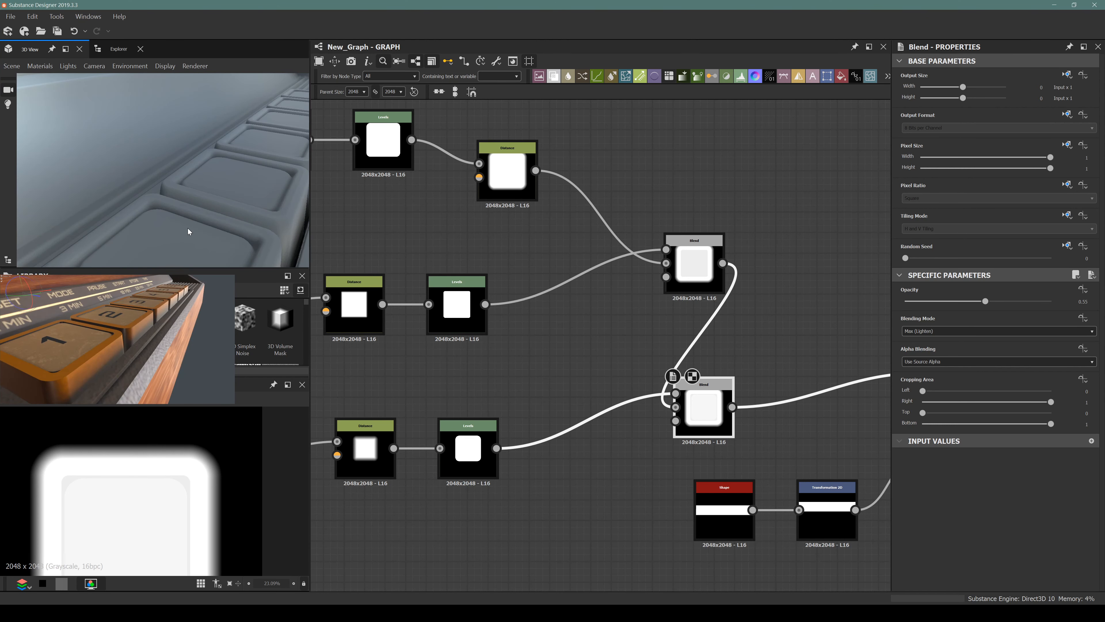
pyautogui.moveTo(188, 229); pyautogui.dragTo(175, 202, button='middle')
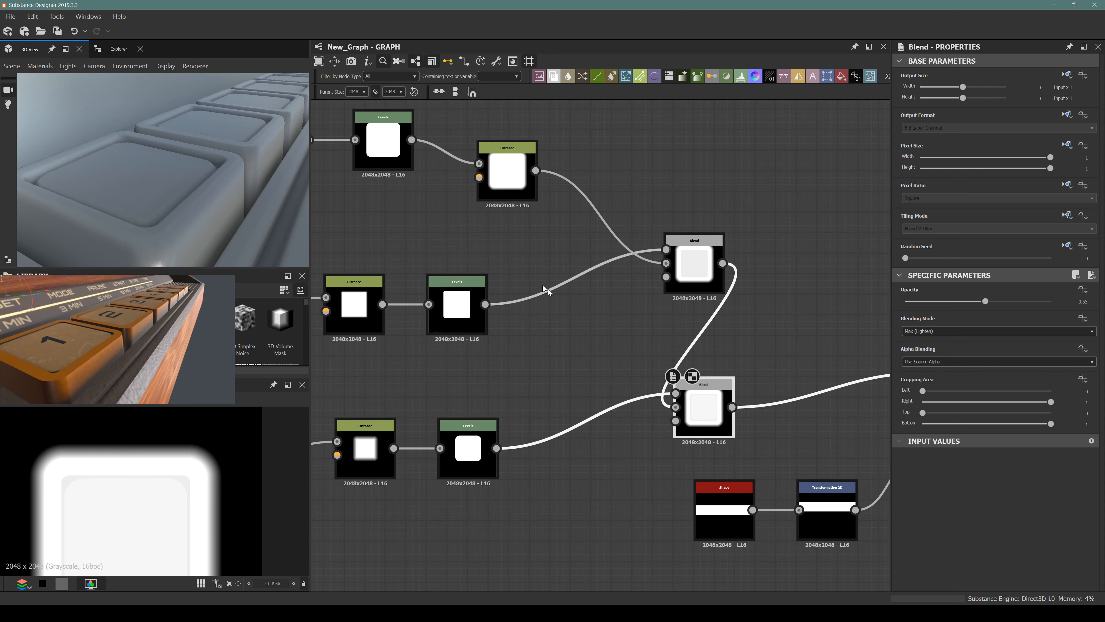
pyautogui.moveTo(544, 290); pyautogui.dragTo(595, 303, button='middle')
pyautogui.click(562, 201)
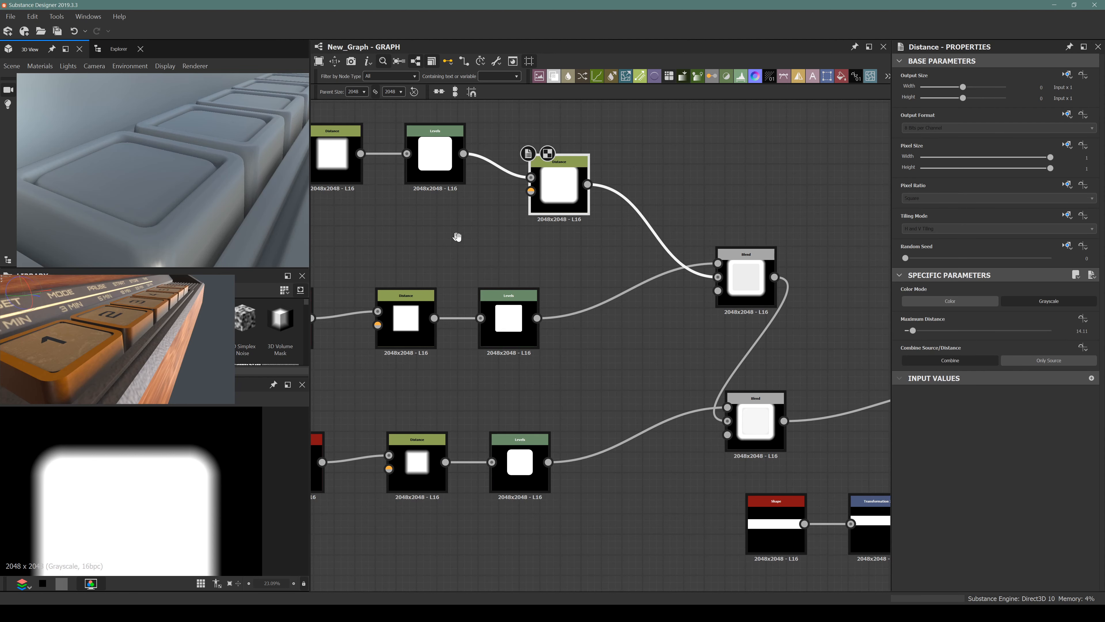
pyautogui.moveTo(457, 237); pyautogui.dragTo(602, 286, button='middle')
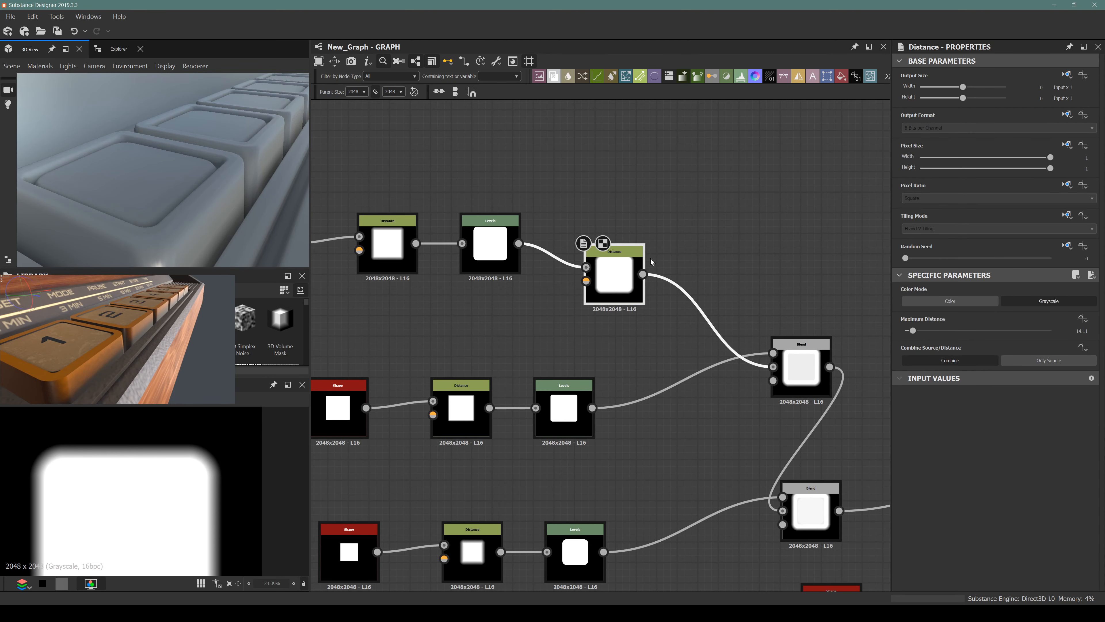
pyautogui.press('space')
pyautogui.write('bele')
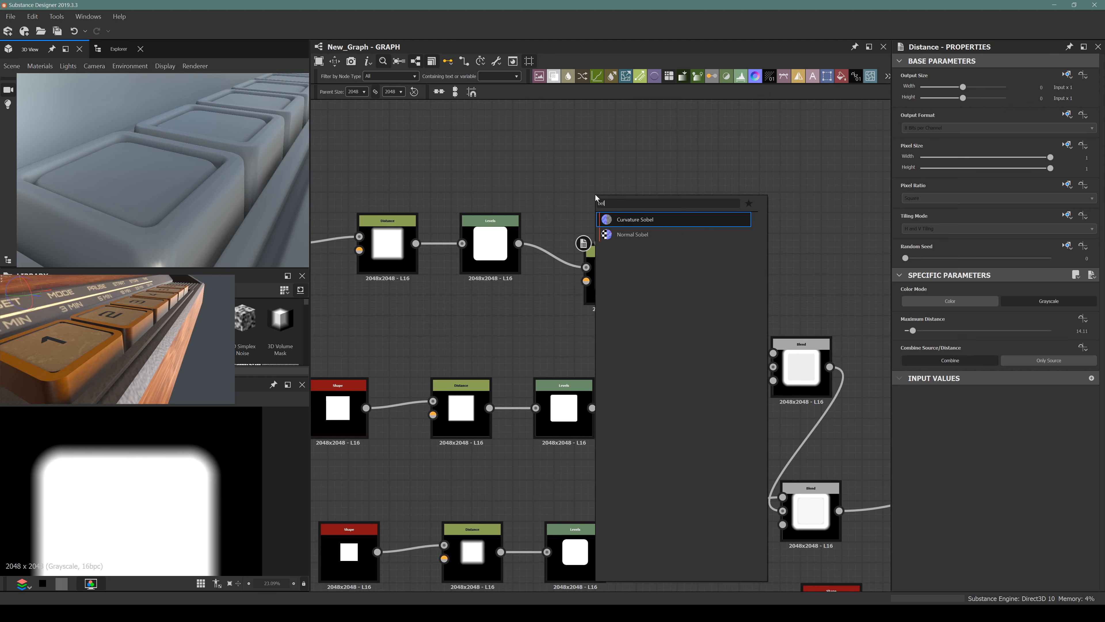
pyautogui.press('Return')
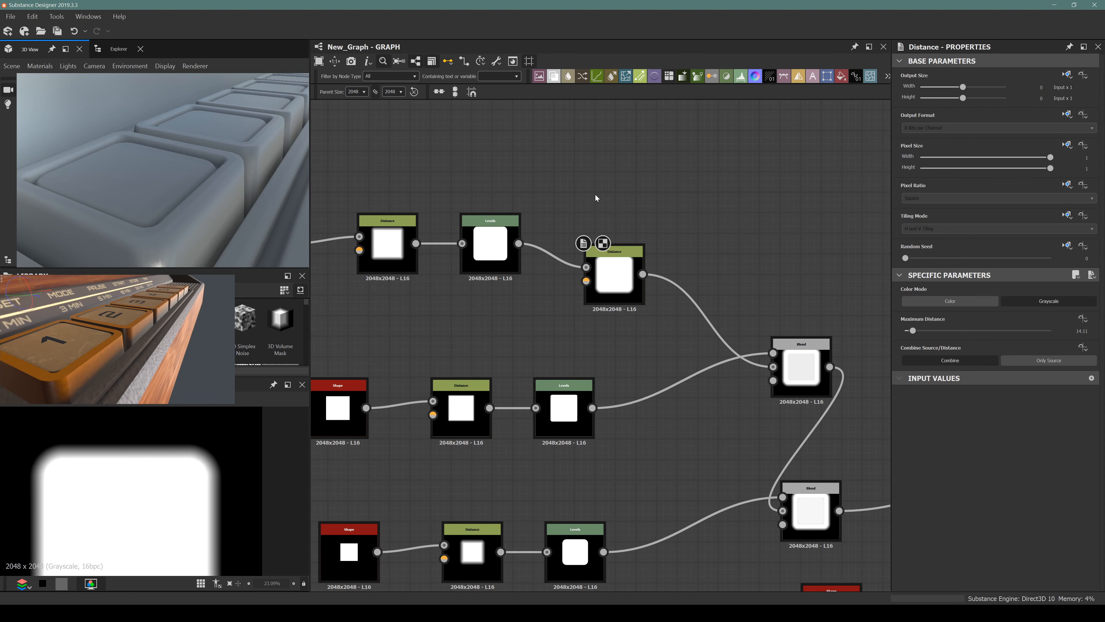
pyautogui.moveTo(519, 243); pyautogui.dragTo(520, 177)
pyautogui.press('Delete')
# Step: Add a Bevel node after the uppermost branch's Levels and feed its height output into the Blend in place of the Distance node
pyautogui.press('space')
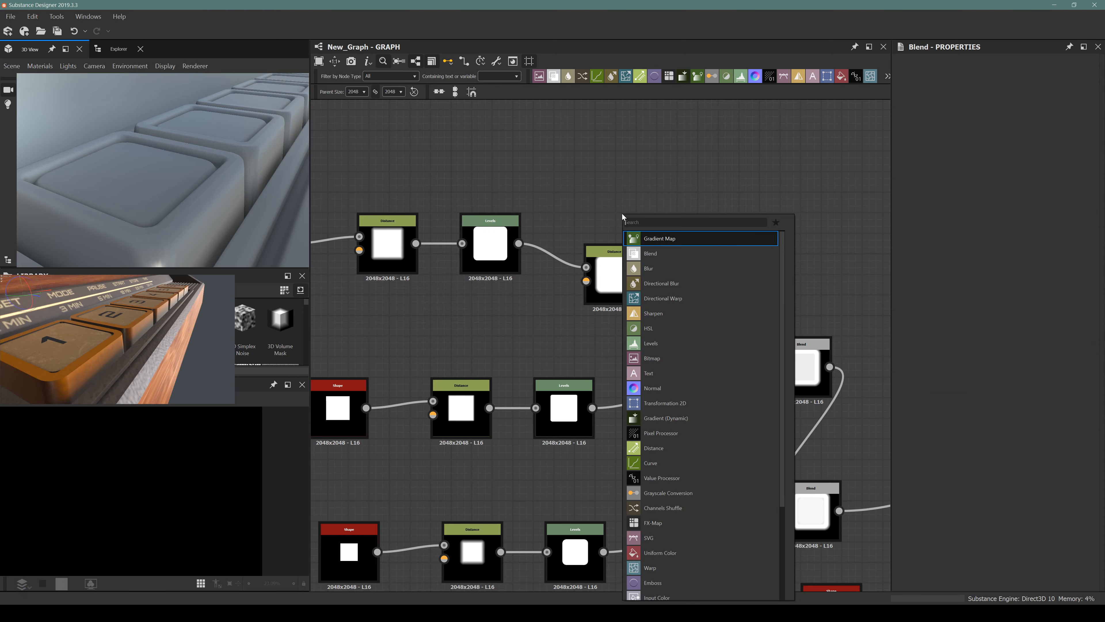
pyautogui.write('bevel')
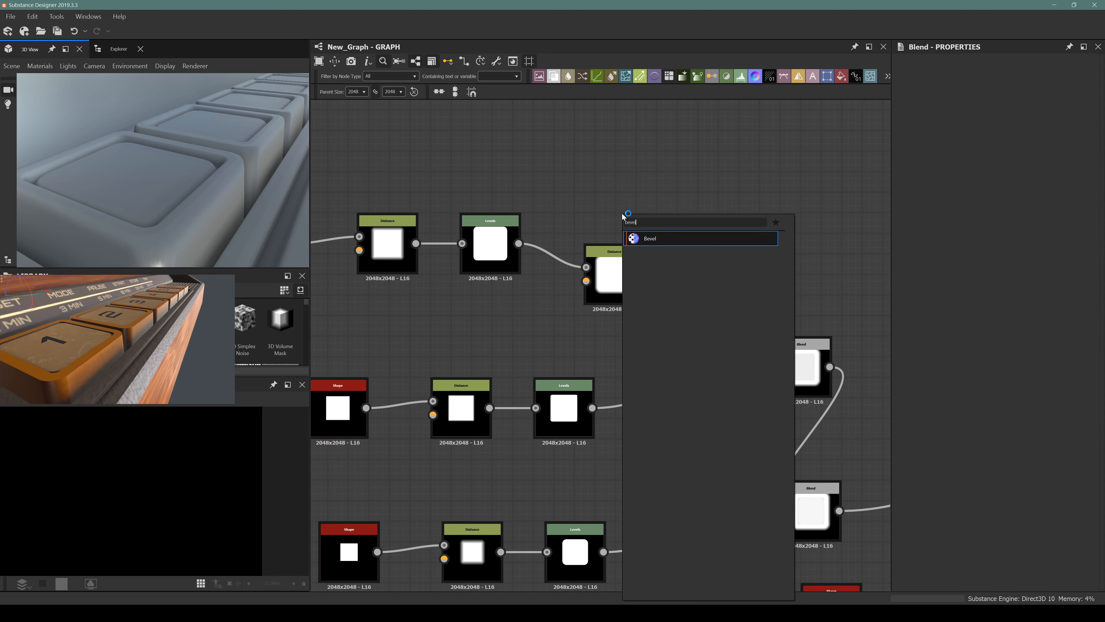
pyautogui.press('Return')
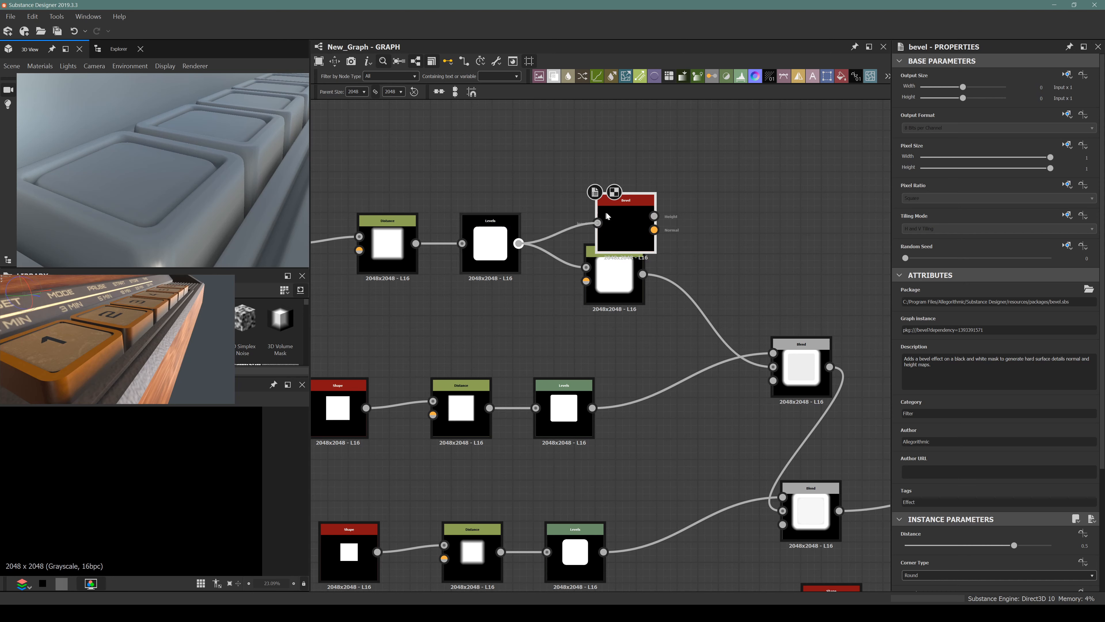
pyautogui.moveTo(613, 215); pyautogui.dragTo(766, 370)
# Step: Check the Distance node's maximum distance and set the Bevel's Distance to 0.1411
pyautogui.doubleClick(590, 250)
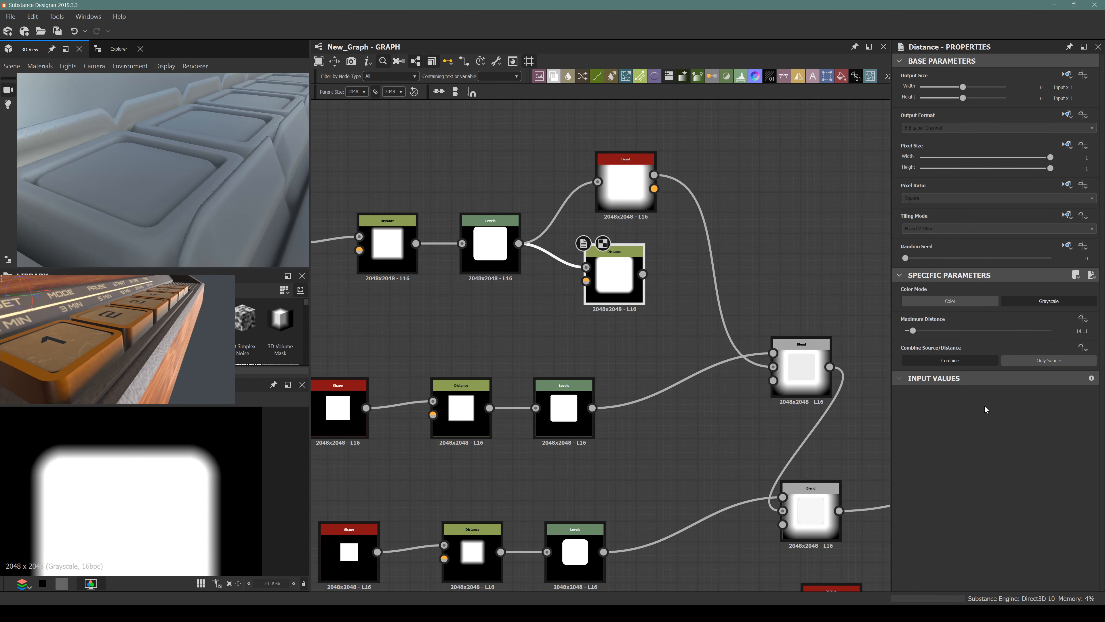
pyautogui.doubleClick(626, 187)
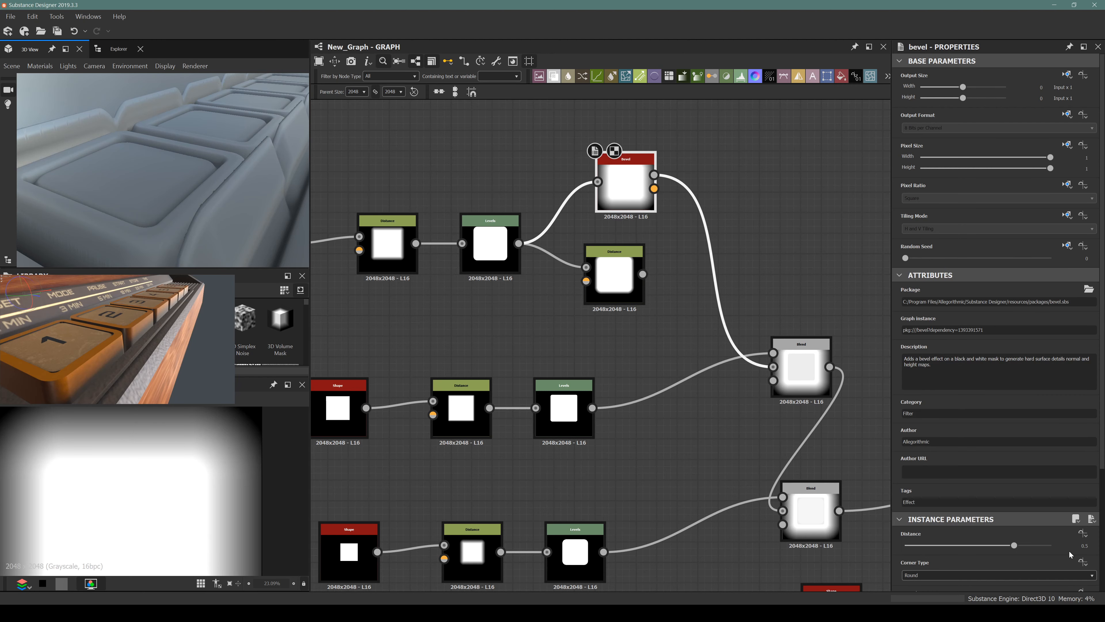
pyautogui.moveTo(1006, 549); pyautogui.dragTo(993, 550)
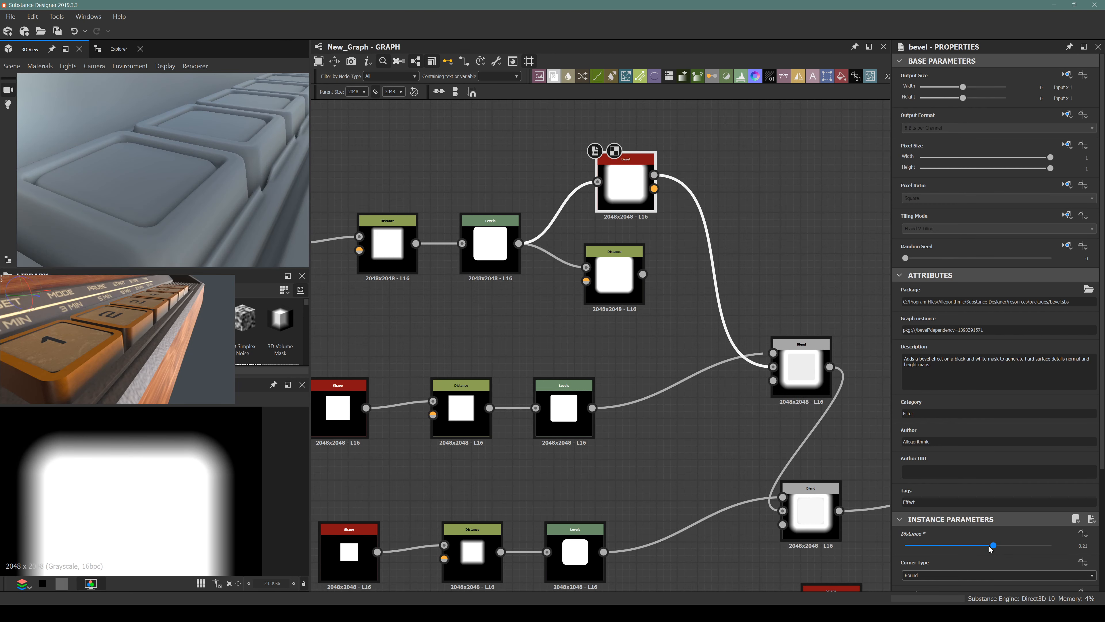
pyautogui.moveTo(620, 277); pyautogui.dragTo(524, 256, button='middle')
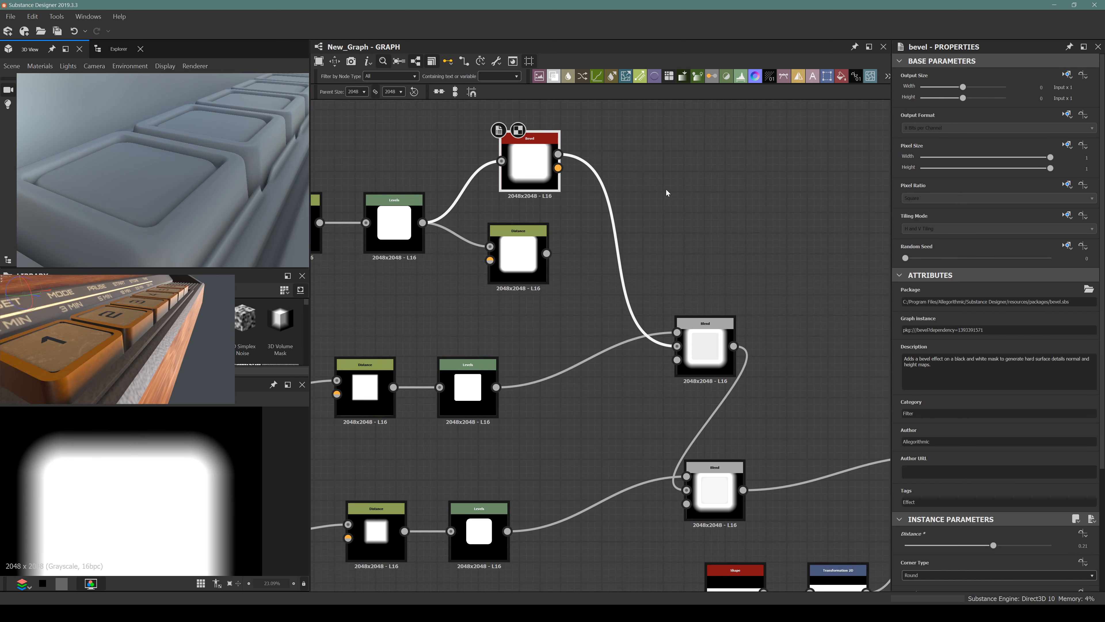
pyautogui.moveTo(993, 545); pyautogui.dragTo(989, 546)
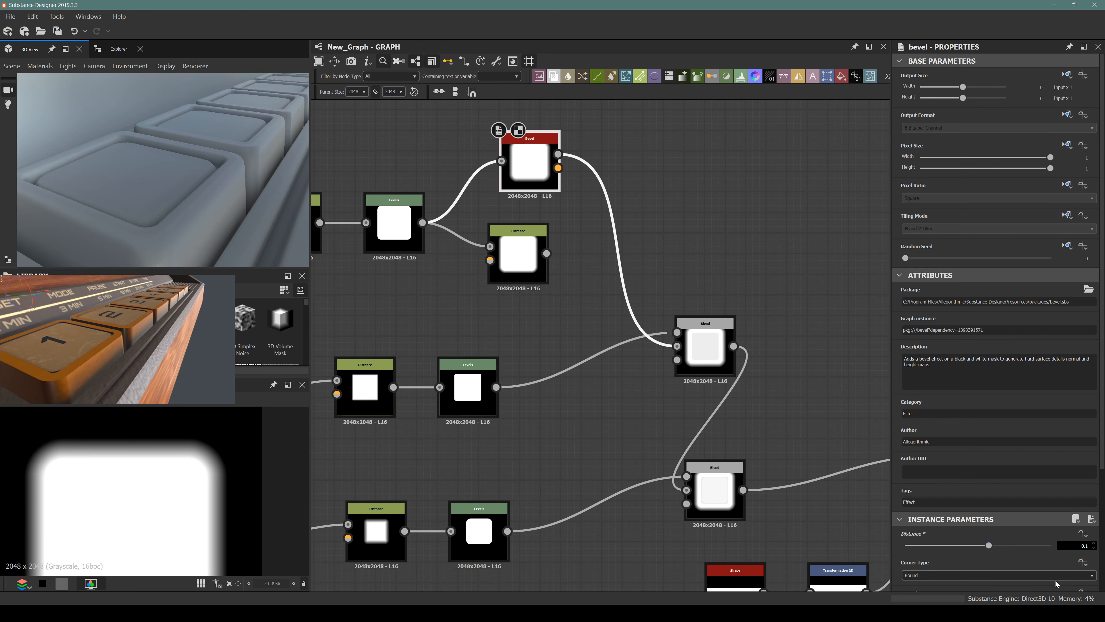
pyautogui.press('Return')
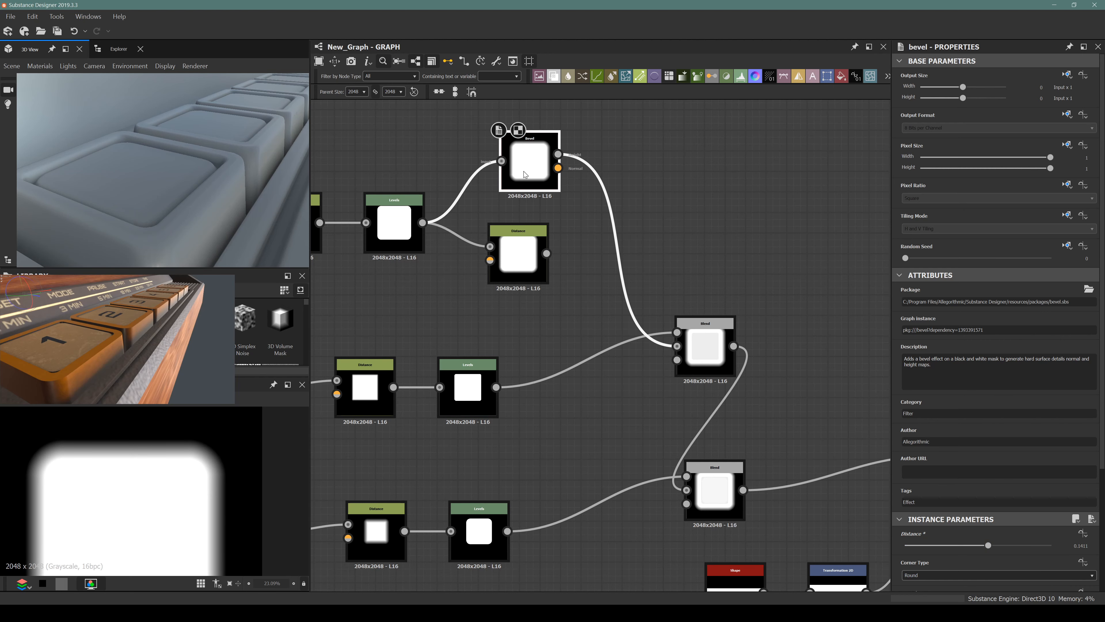
# Step: Try the Angular corner type on the Bevel, compare its preview, and undo the change
pyautogui.scroll(-3, 212, 474)
pyautogui.scroll(4, 203, 488)
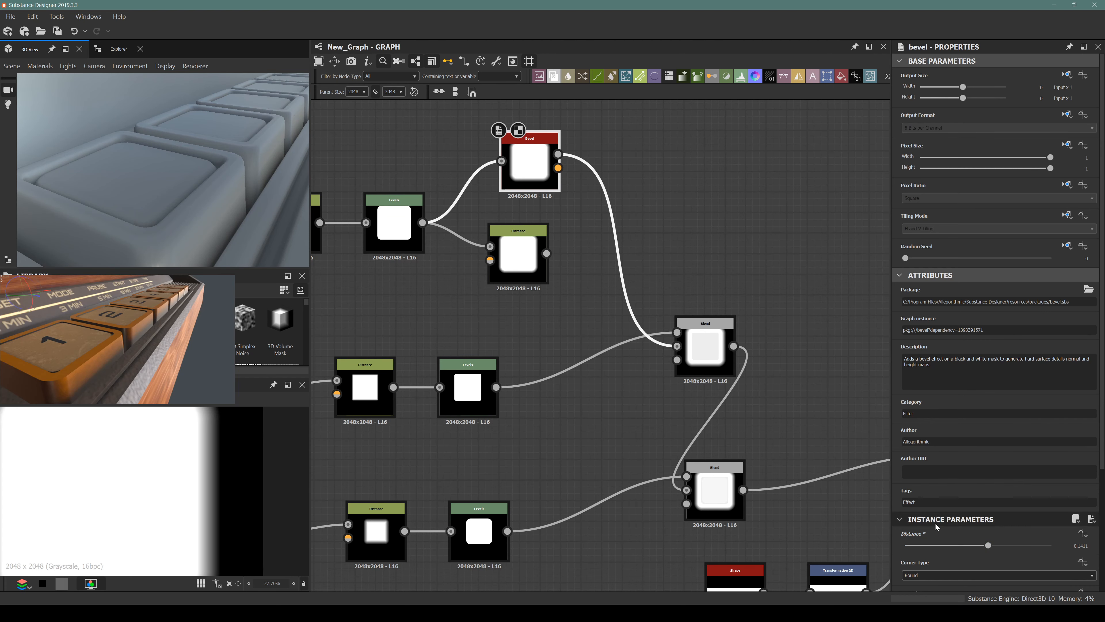
pyautogui.scroll(-3, 935, 523)
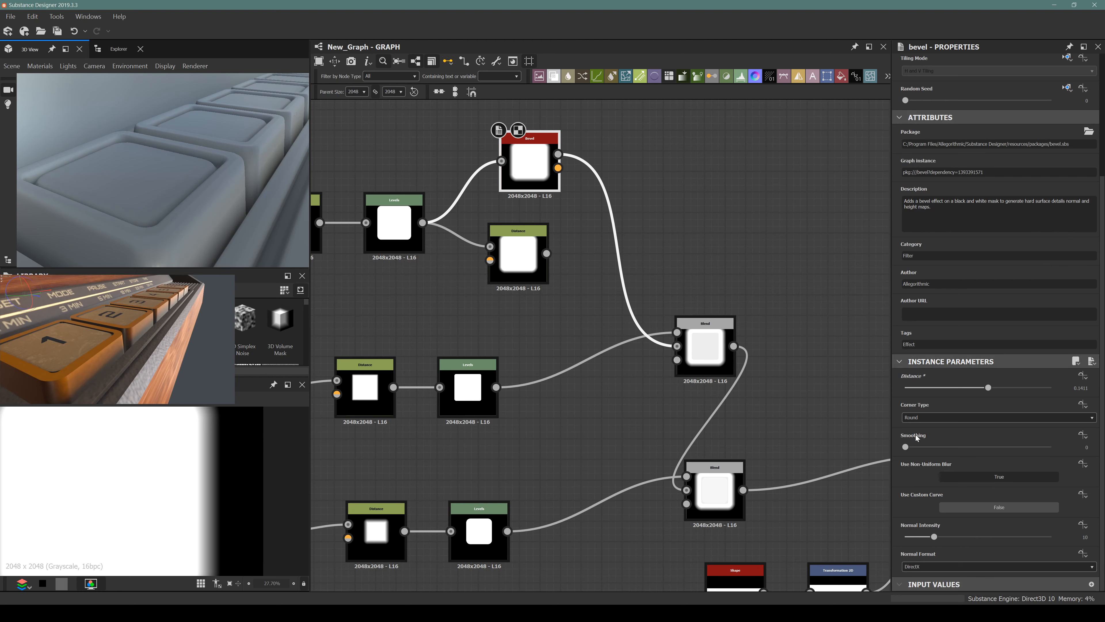
pyautogui.click(915, 419)
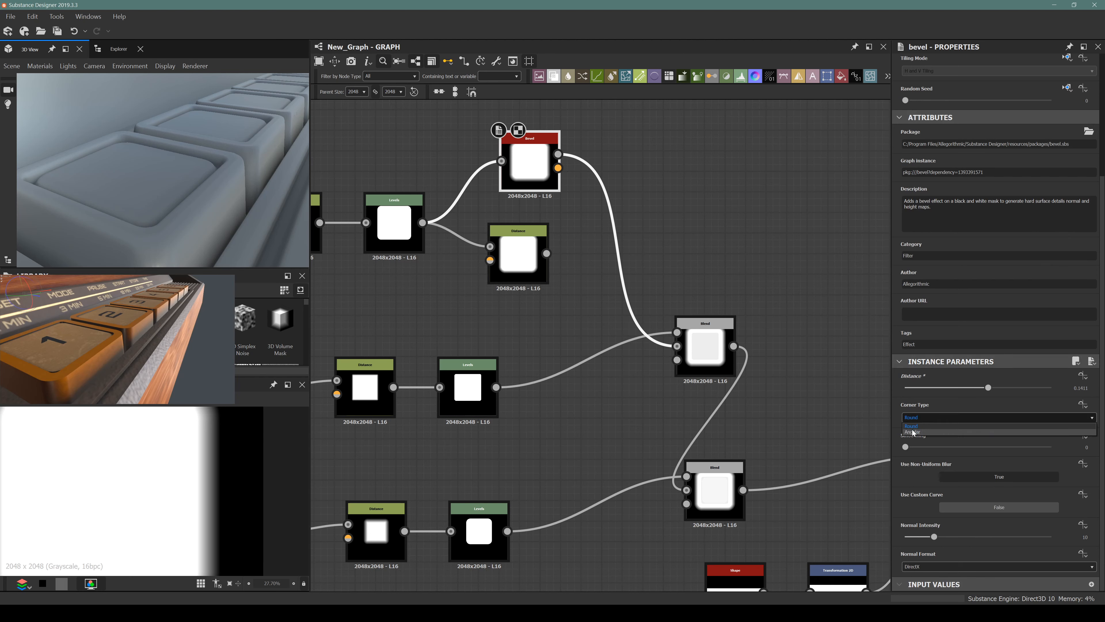
pyautogui.click(913, 431)
pyautogui.scroll(-5, 148, 521)
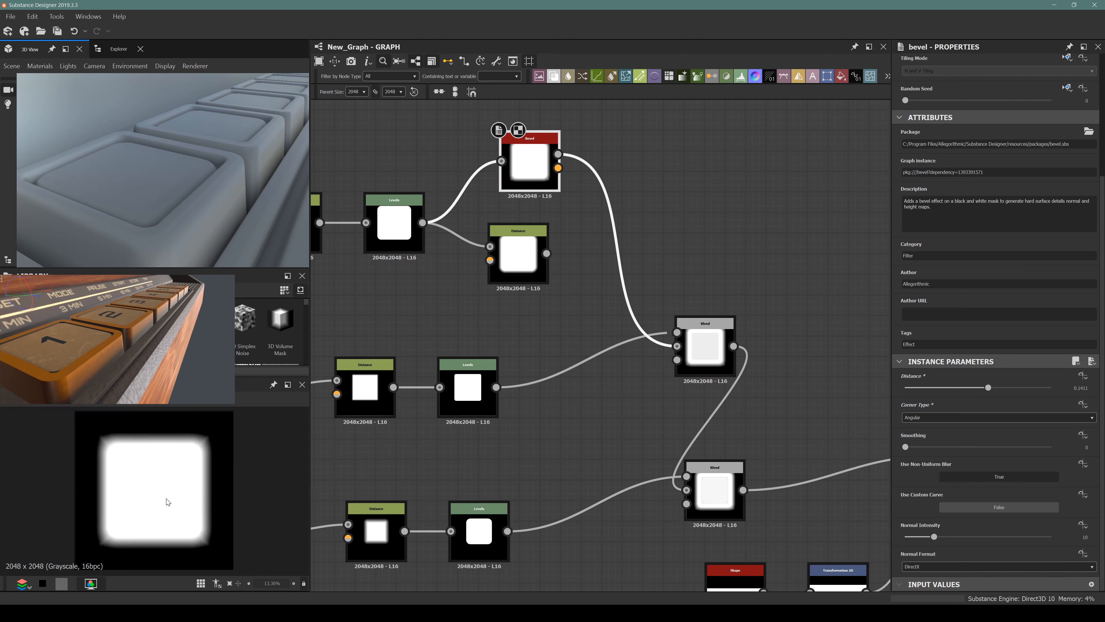
pyautogui.scroll(4, 169, 502)
pyautogui.hotkey('ctrl', 'z')
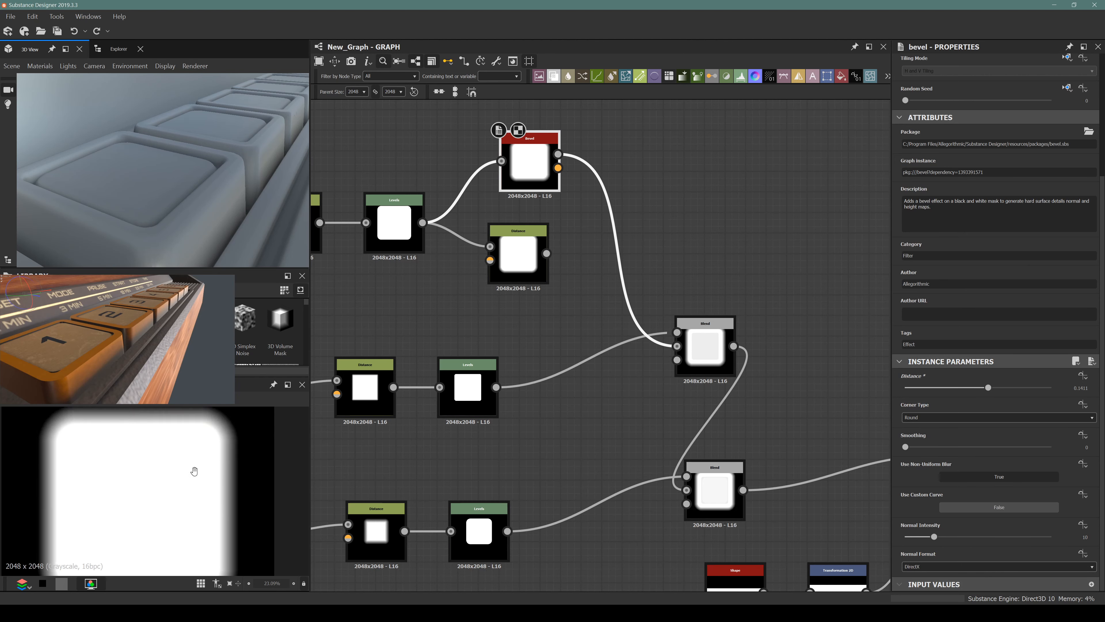
# Step: Examine the buttons' side walls and rounded edges in the 3D view from a low angle
pyautogui.moveTo(186, 197); pyautogui.dragTo(222, 177)
pyautogui.scroll(3, 210, 195)
pyautogui.scroll(-3, 210, 195)
pyautogui.scroll(3, 201, 183)
pyautogui.scroll(-3, 200, 182)
pyautogui.moveTo(480, 238); pyautogui.dragTo(592, 276, button='middle')
pyautogui.moveTo(531, 294); pyautogui.dragTo(552, 295, button='middle')
pyautogui.moveTo(462, 294)
pyautogui.mouseDown(button='middle')
pyautogui.moveTo(572, 304)
pyautogui.moveTo(468, 306)
pyautogui.mouseUp(button='middle')
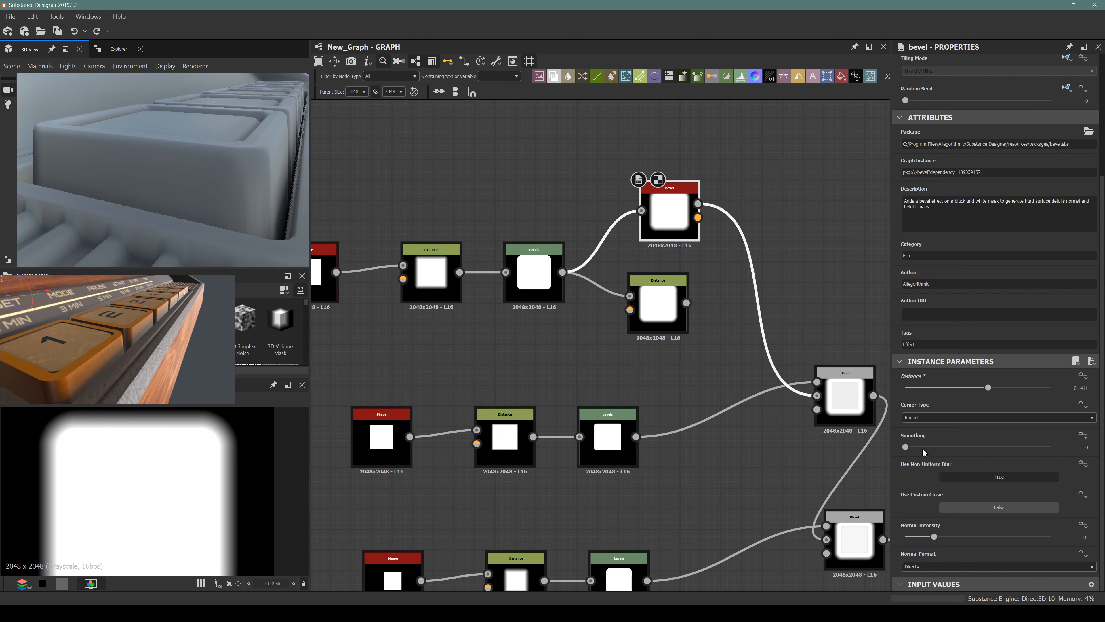
# Step: Try lowering the Bevel's Distance to 0.05
pyautogui.click(905, 447)
pyautogui.moveTo(989, 388); pyautogui.dragTo(981, 390)
pyautogui.moveTo(450, 289); pyautogui.dragTo(522, 295, button='middle')
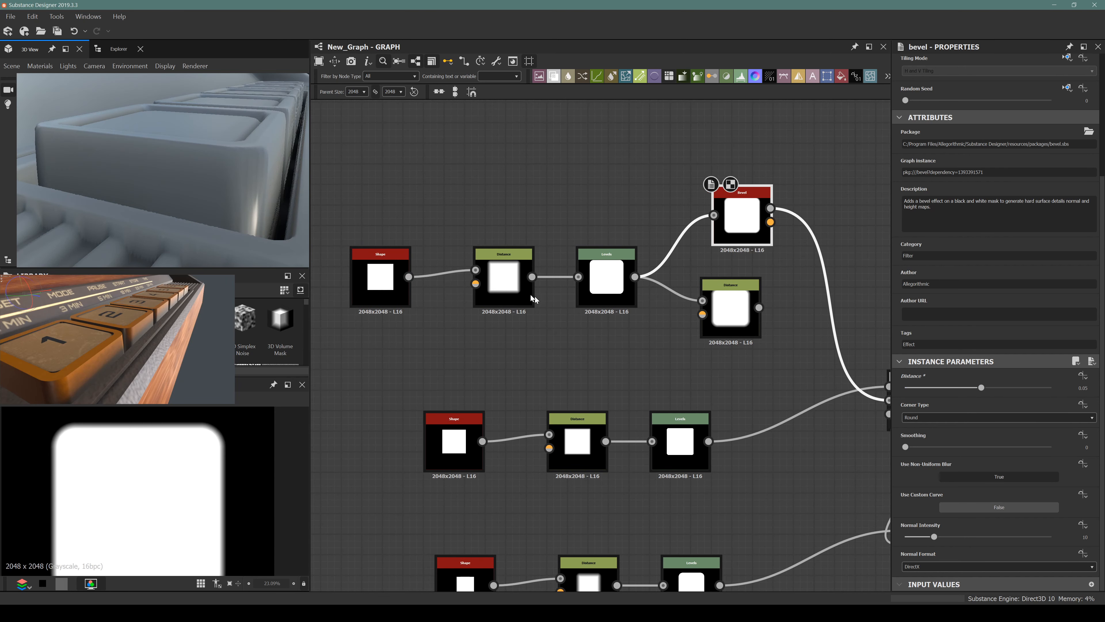
# Step: Narrow the input range of the Levels feeding the Bevel to harden the mask edge, and preview the Bevel
pyautogui.doubleClick(606, 278)
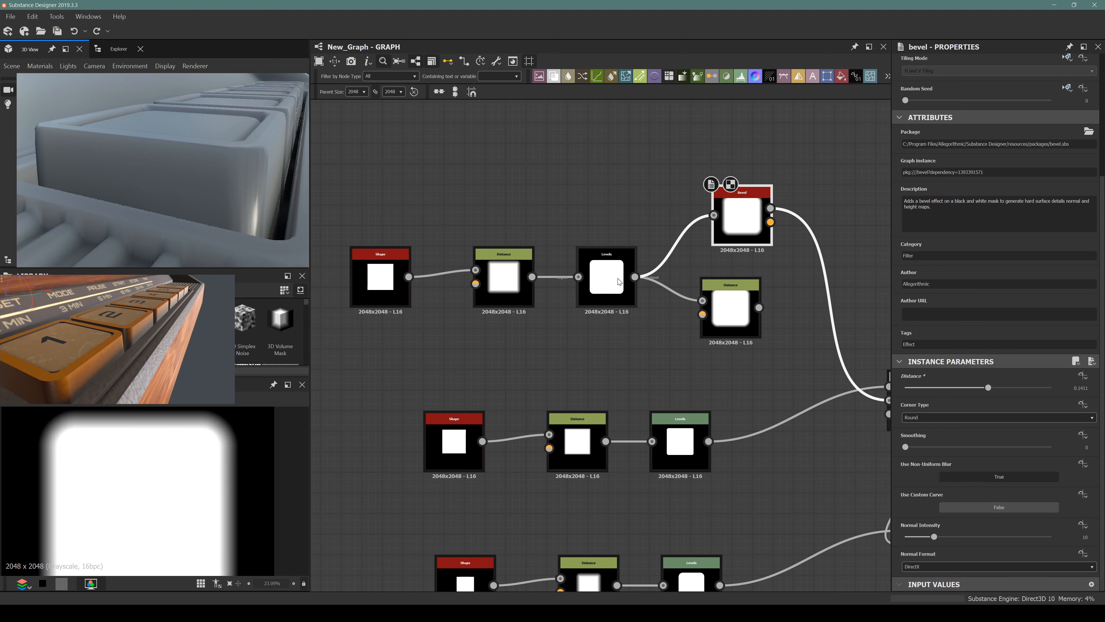
pyautogui.scroll(10, 174, 443)
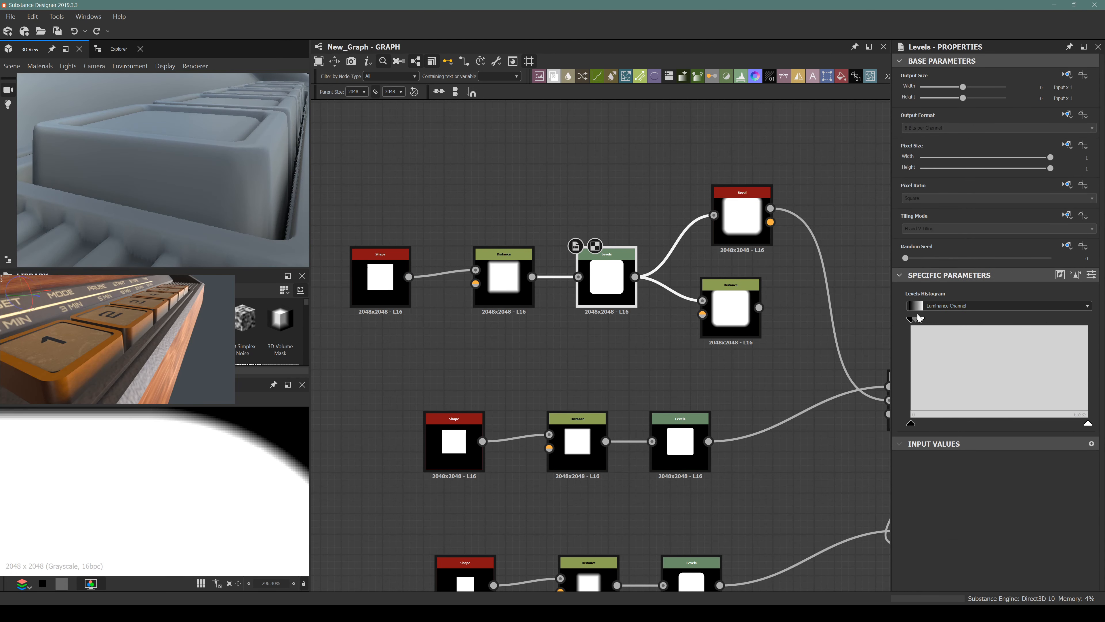
pyautogui.moveTo(918, 318); pyautogui.dragTo(919, 327)
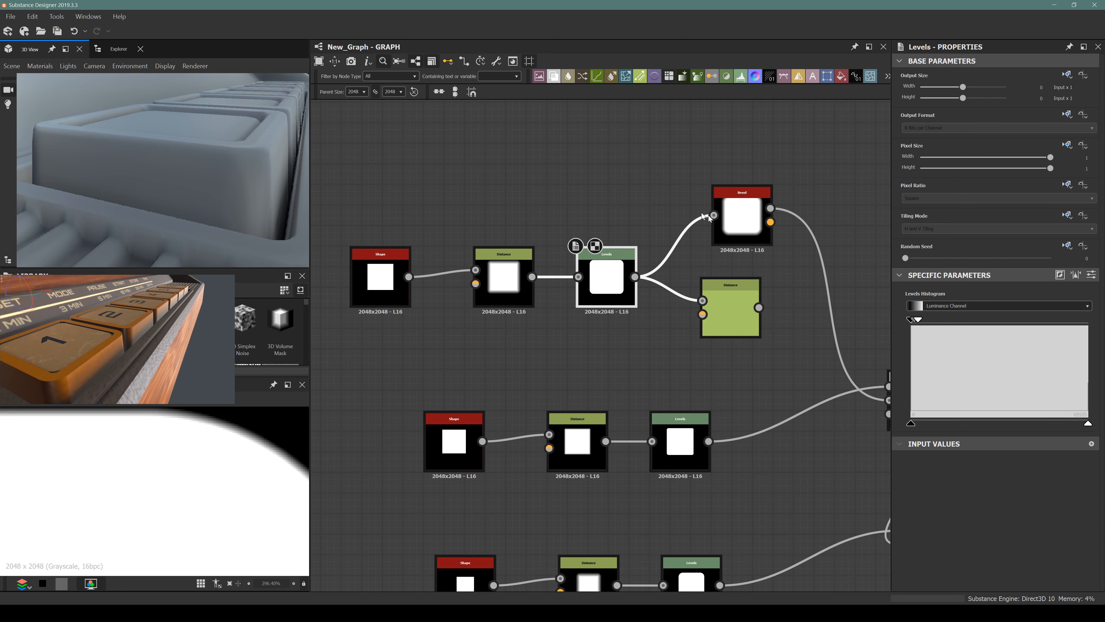
pyautogui.moveTo(733, 221); pyautogui.dragTo(603, 236, button='middle')
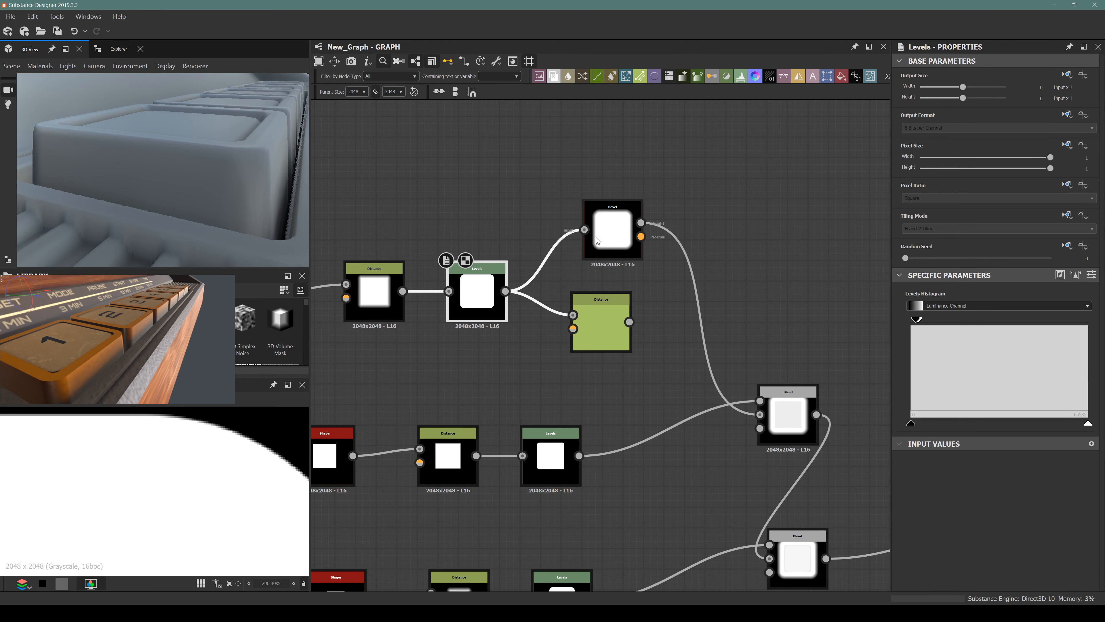
pyautogui.doubleClick(611, 243)
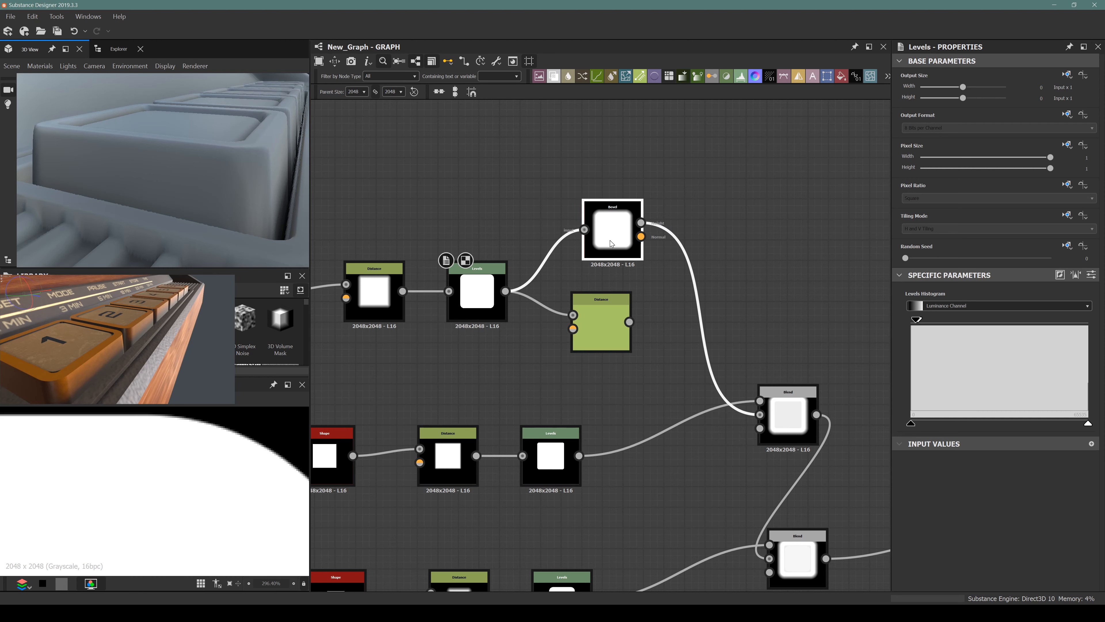
pyautogui.moveTo(923, 546); pyautogui.dragTo(988, 544)
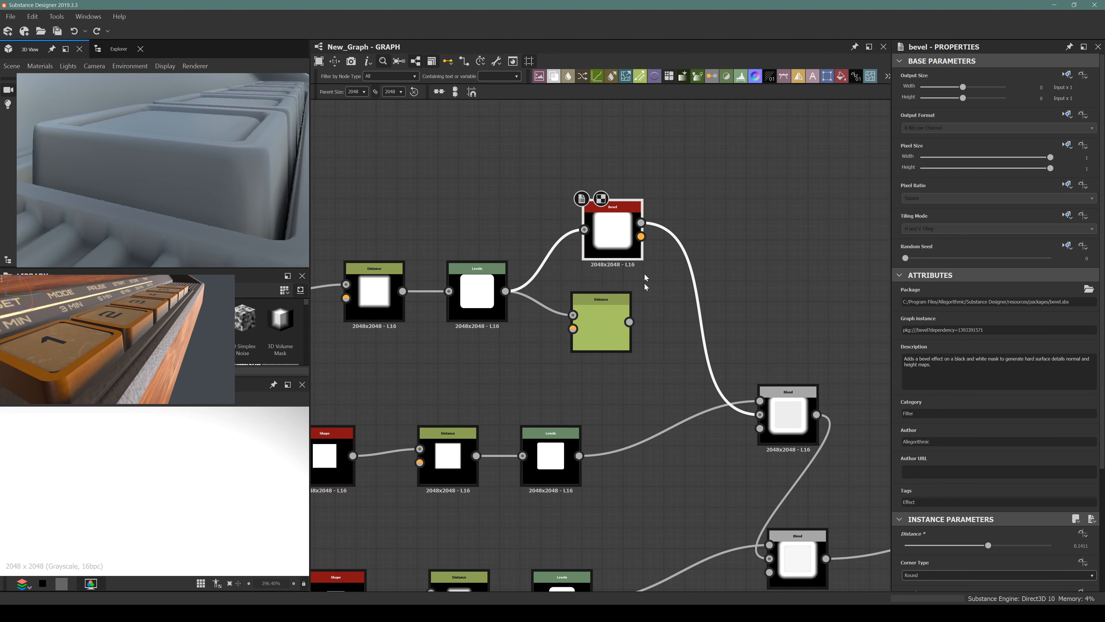
# Step: Feed the Blend from the Distance node instead of the Bevel, inspect the buttons in 3D, and delete the Bevel
pyautogui.keyDown('shift'); pyautogui.moveTo(641, 223); pyautogui.dragTo(629, 321); pyautogui.keyUp('shift')
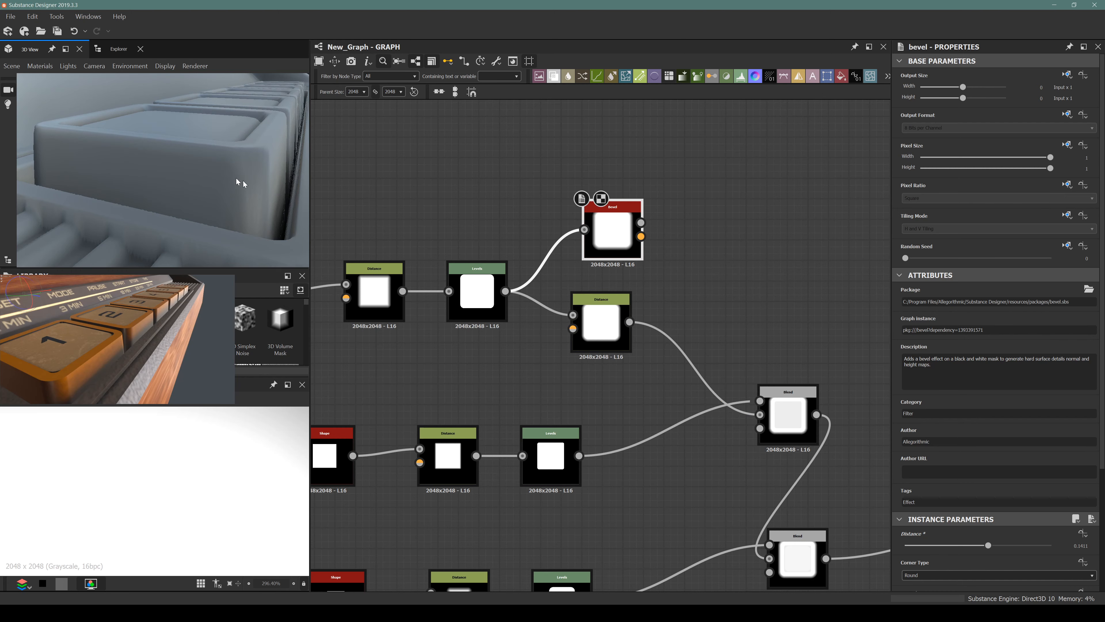
pyautogui.moveTo(238, 182); pyautogui.dragTo(215, 189)
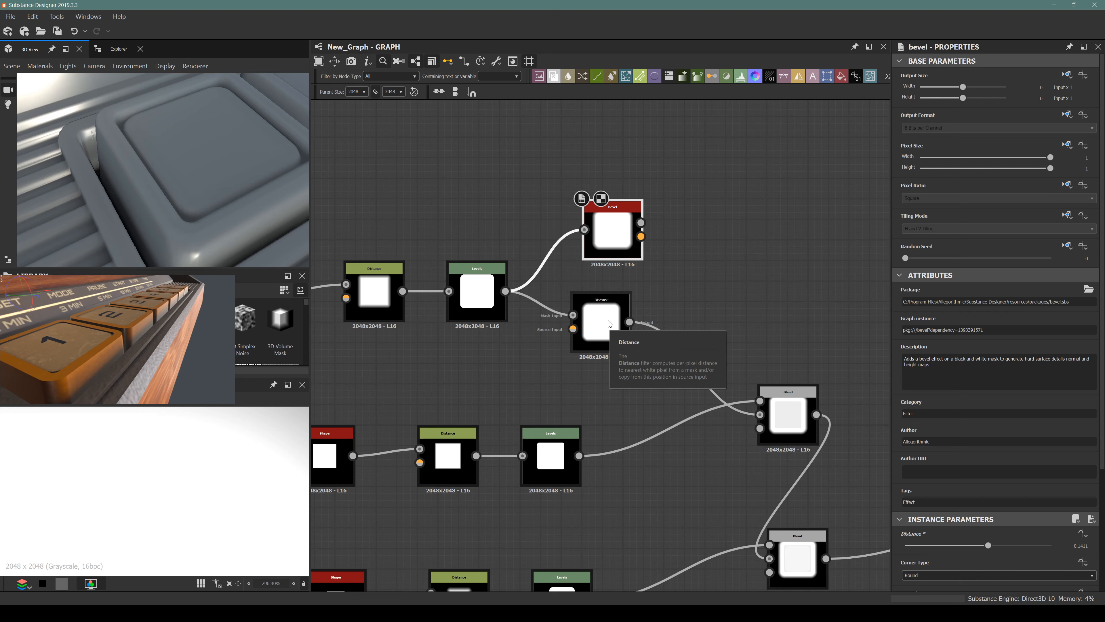
pyautogui.scroll(-3, 609, 324)
pyautogui.scroll(3, 614, 239)
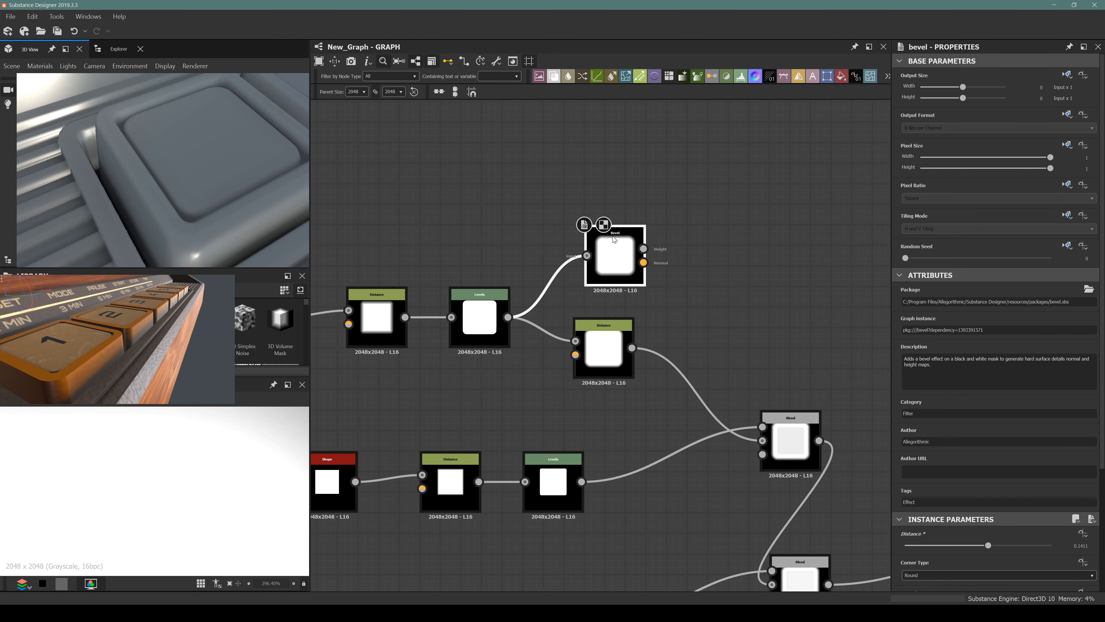
pyautogui.press('Delete')
pyautogui.doubleClick(479, 310)
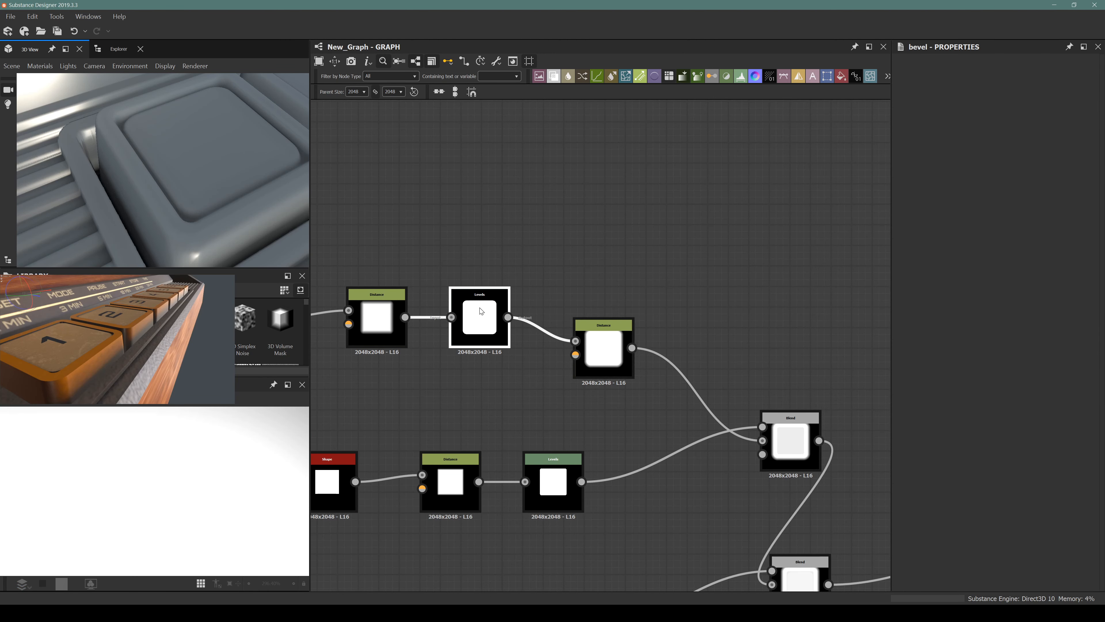
# Step: Undo the recent Bevel and Levels edits back to the state before the Bevel was added
pyautogui.click(541, 202)
pyautogui.hotkey('ctrl', 'z')
pyautogui.hotkey('ctrl', 'z')
pyautogui.hotkey('ctrl', 'z')
pyautogui.hotkey('ctrl', 'z')
pyautogui.hotkey('ctrl', 'z')
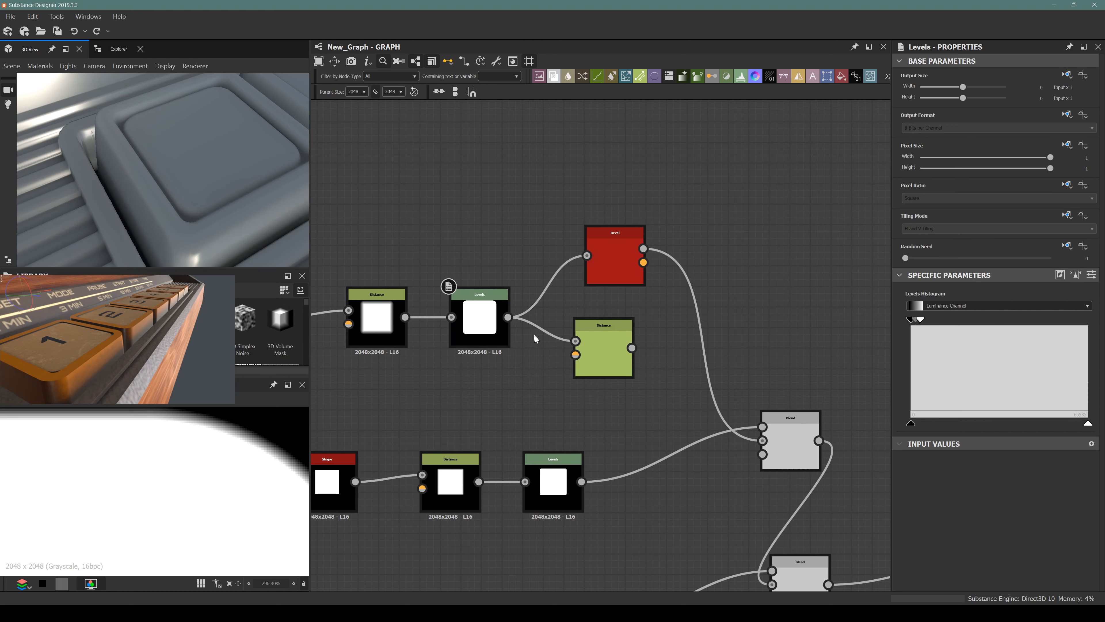
pyautogui.hotkey('ctrl', 'z')
pyautogui.hotkey('ctrl', 'z')
pyautogui.hotkey('ctrl', 'z')
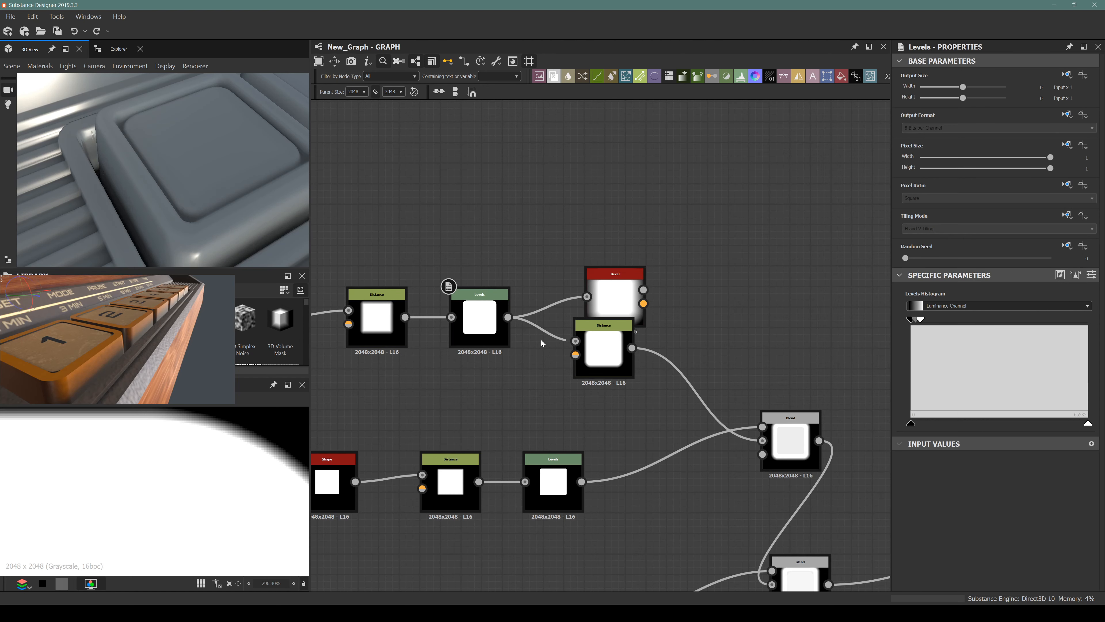
# Step: Line up the uppermost branch's last Distance node with the Levels node before it, and preview its output
pyautogui.click(612, 335)
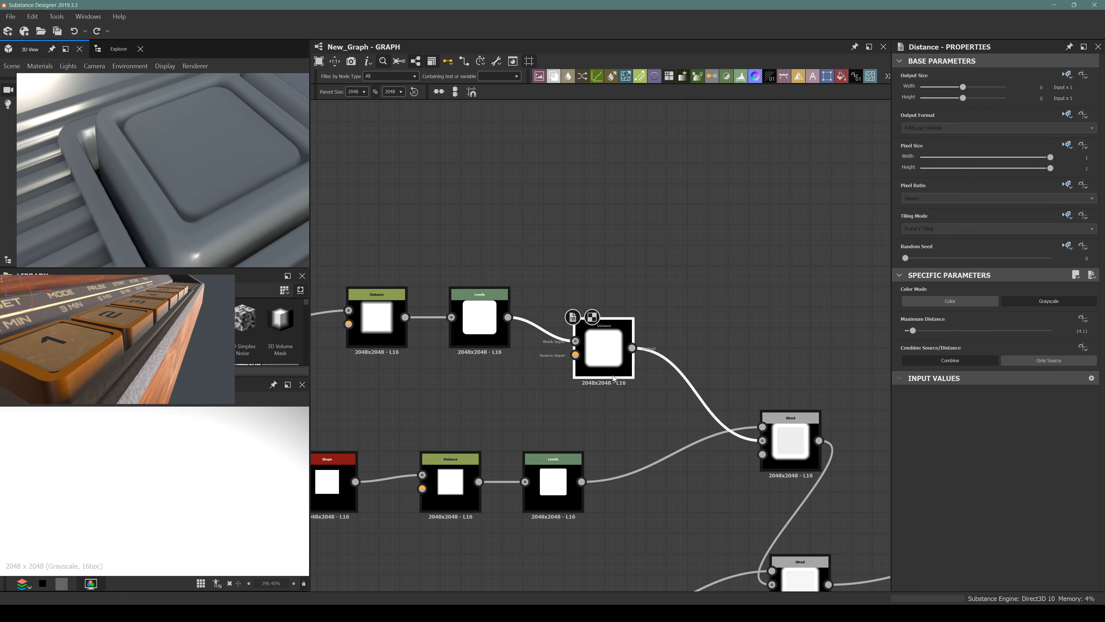
pyautogui.moveTo(612, 335); pyautogui.dragTo(603, 304)
pyautogui.scroll(-5, 599, 338)
pyautogui.scroll(-8, 215, 472)
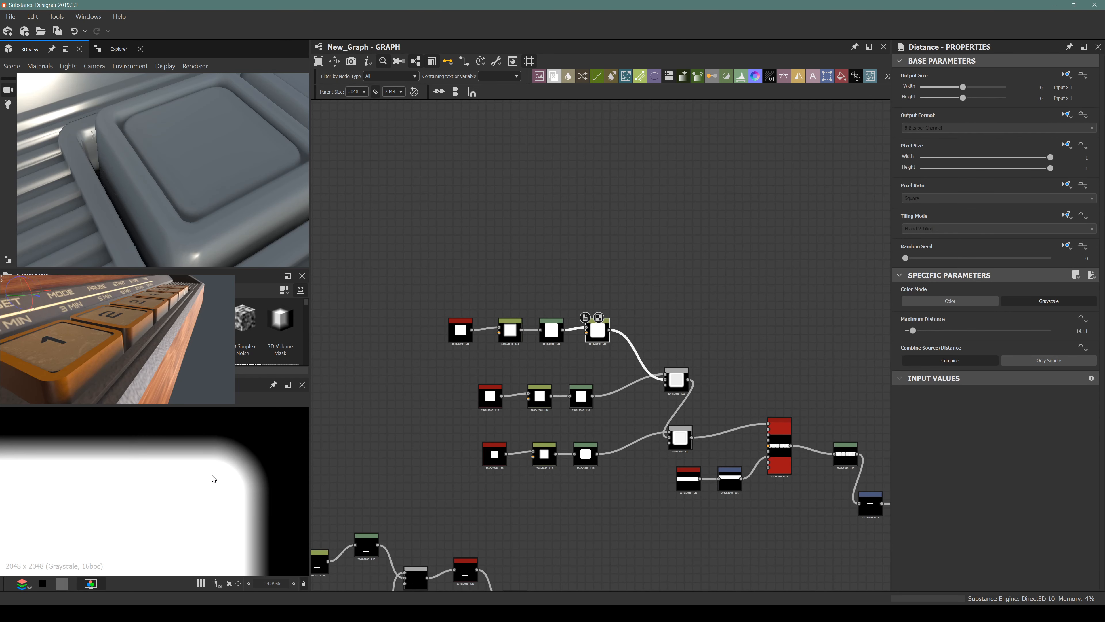
pyautogui.moveTo(586, 397); pyautogui.dragTo(579, 364, button='middle')
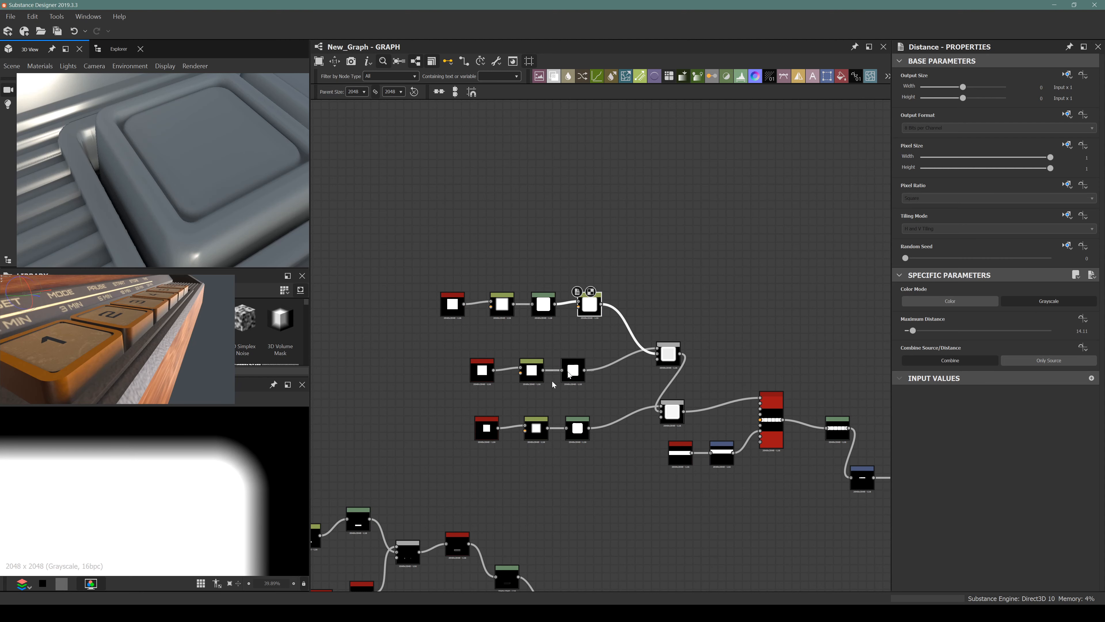
# Step: Examine the Distance node's soft edge in the 2D preview and the button's corners and sides from several angles in 3D
pyautogui.scroll(2, 553, 384)
pyautogui.scroll(10, 218, 457)
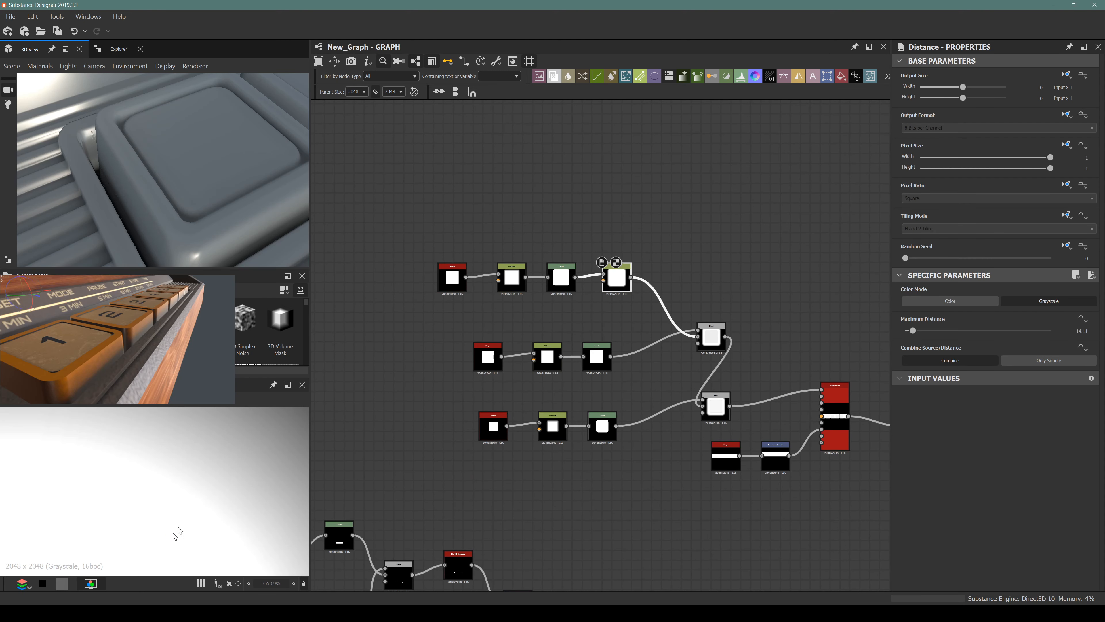
pyautogui.scroll(-4, 204, 494)
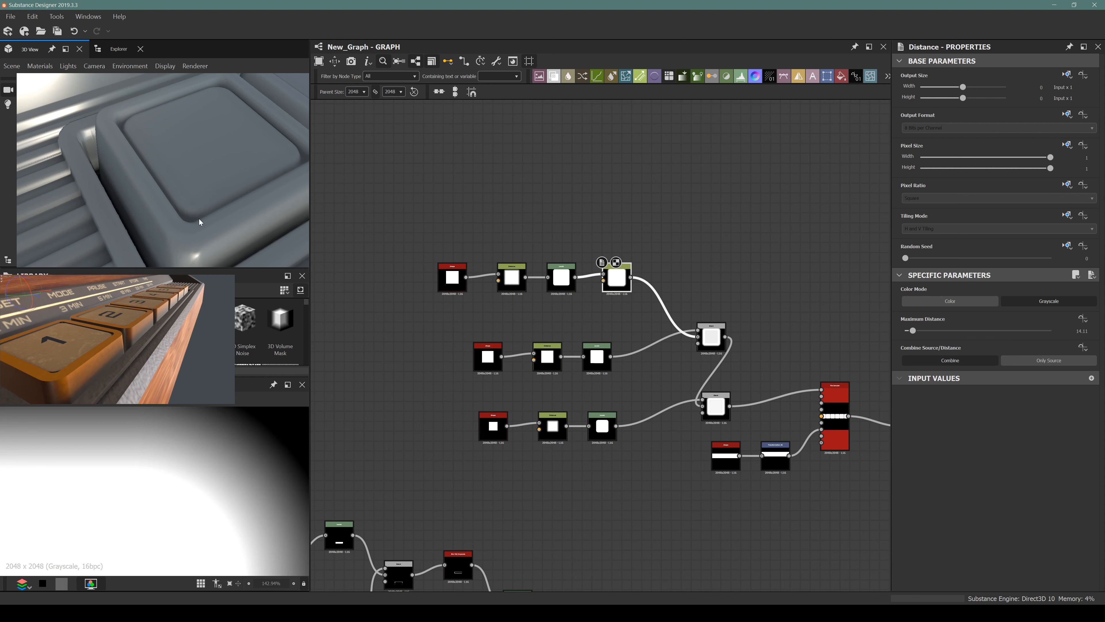
pyautogui.scroll(-3, 199, 219)
pyautogui.moveTo(163, 187)
pyautogui.mouseDown()
pyautogui.moveTo(187, 143)
pyautogui.moveTo(146, 208)
pyautogui.moveTo(152, 189)
pyautogui.moveTo(176, 197)
pyautogui.mouseUp()
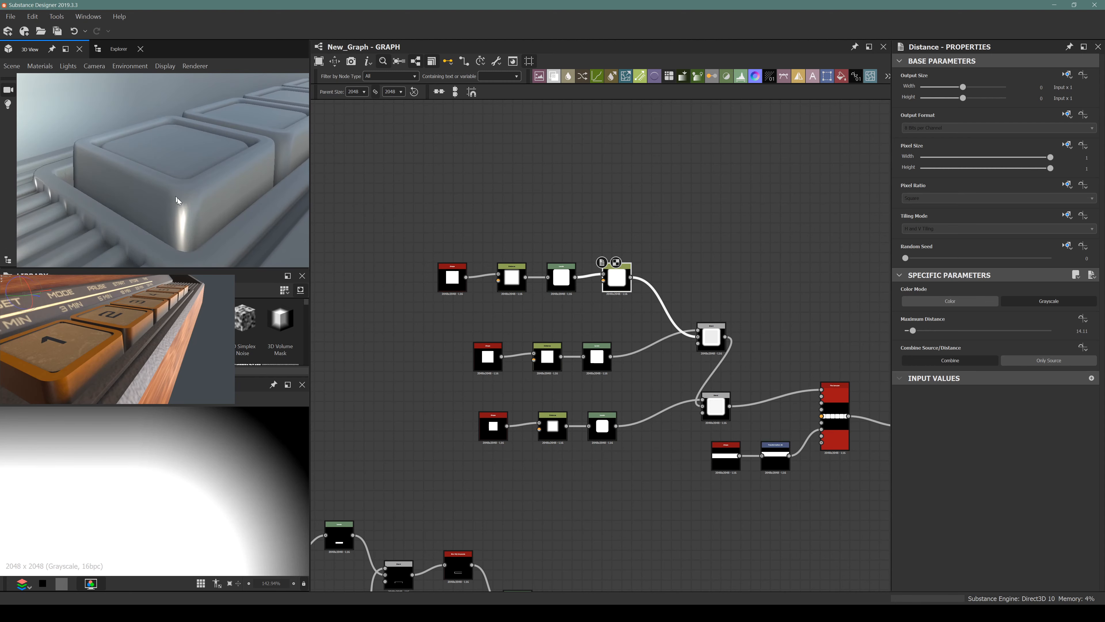
pyautogui.scroll(2, 189, 212)
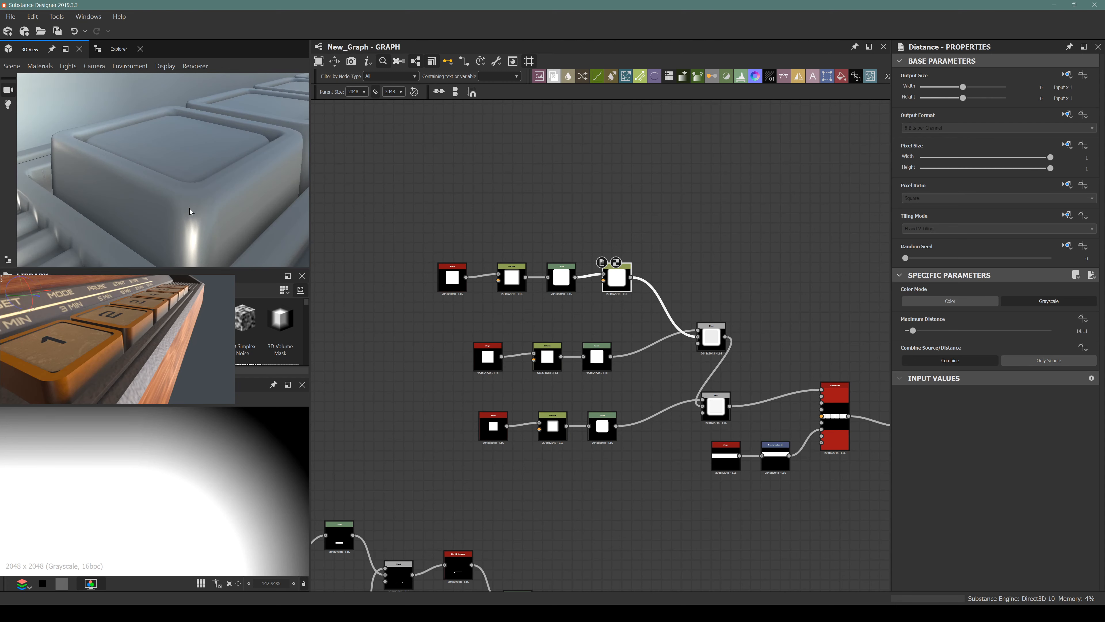
pyautogui.keyDown('alt'); pyautogui.moveTo(141, 170); pyautogui.dragTo(181, 165); pyautogui.keyUp('alt')
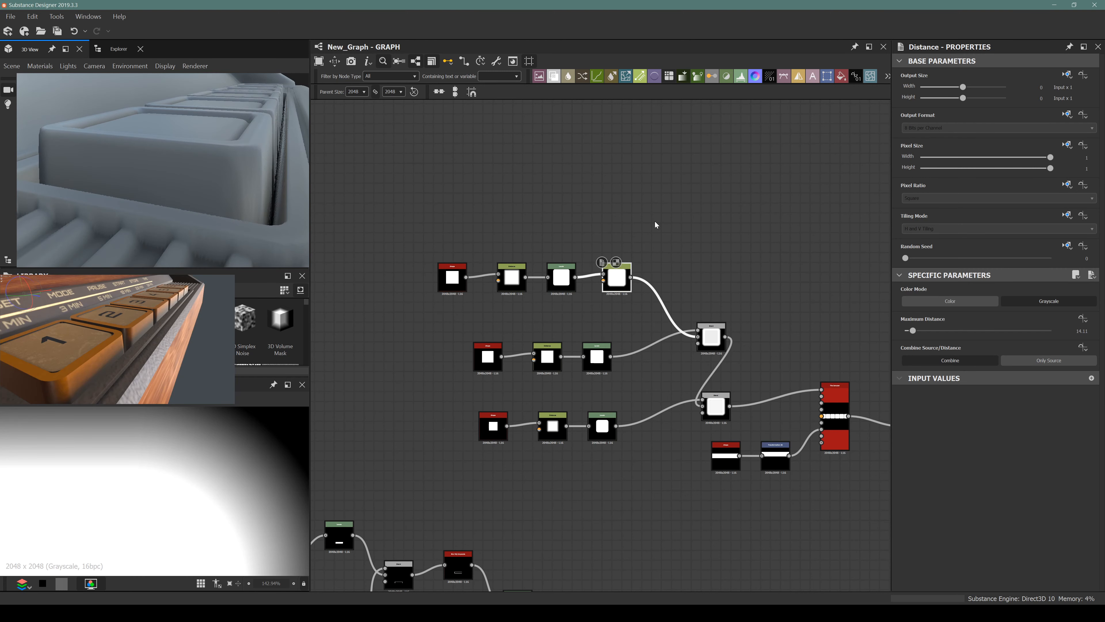
# Step: Try a Sharpen node between the uppermost branch's last Distance node and the Blend
pyautogui.press('space')
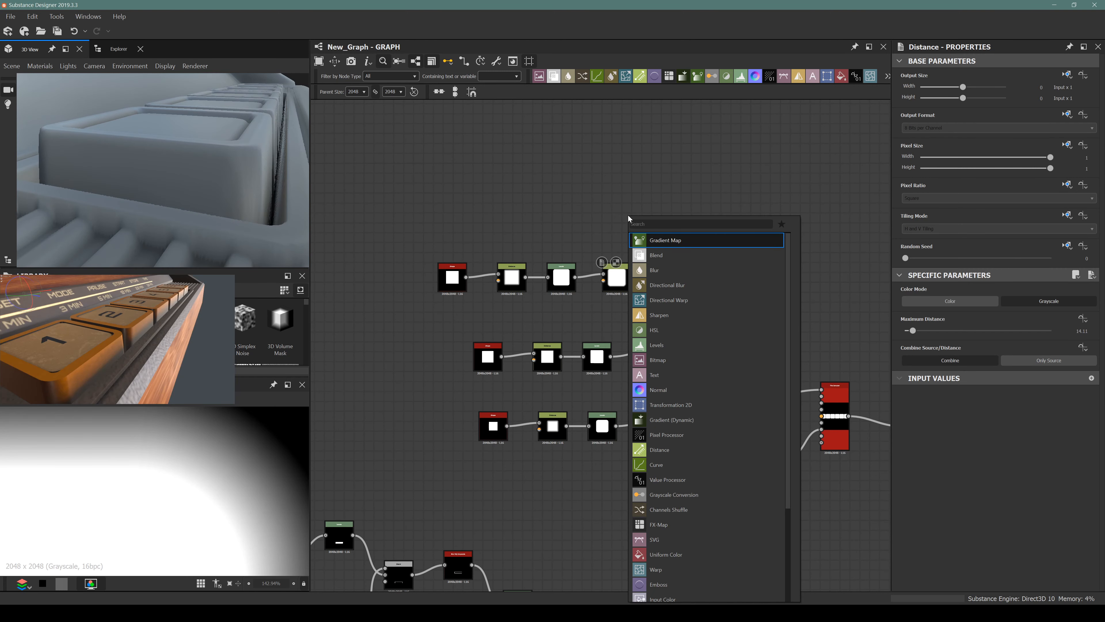
pyautogui.write('sharpen')
pyautogui.press('Return')
pyautogui.scroll(3, 637, 242)
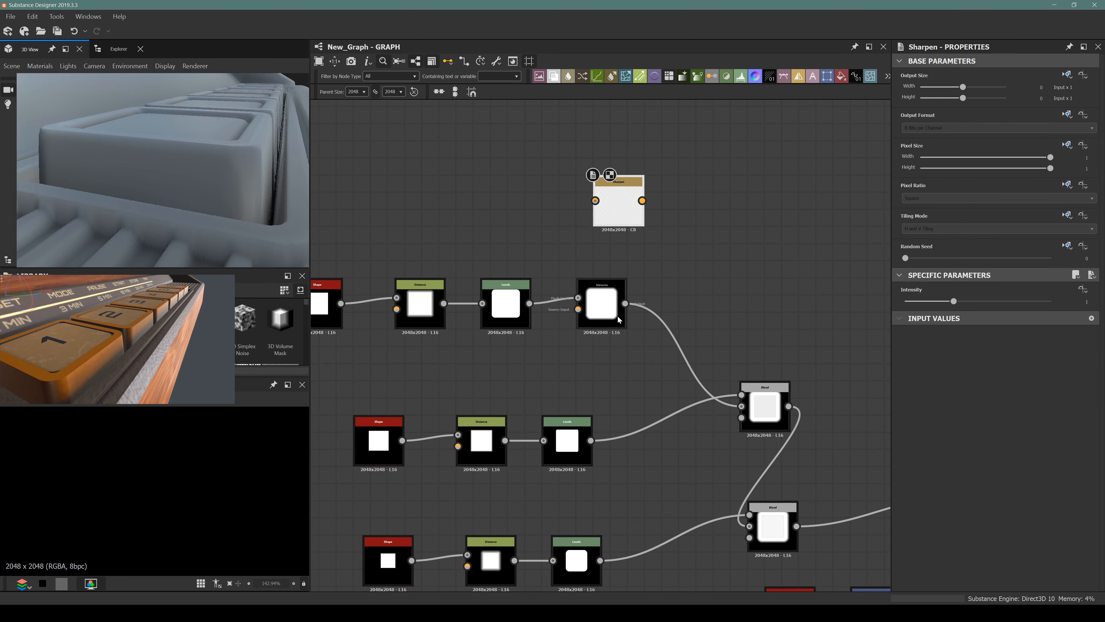
pyautogui.moveTo(615, 247); pyautogui.dragTo(602, 200)
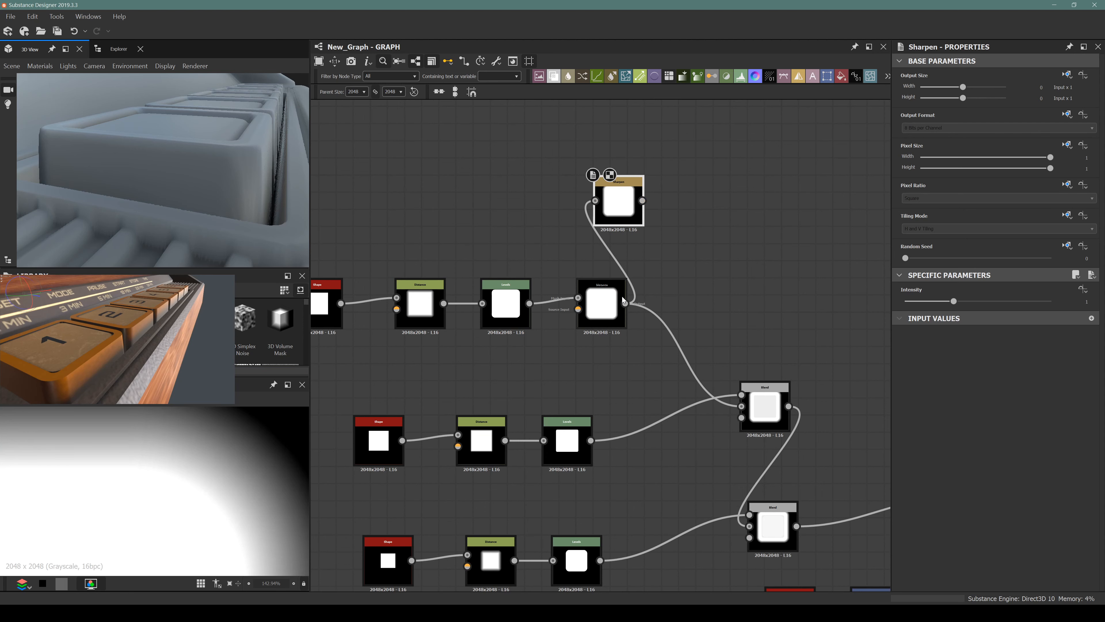
pyautogui.keyDown('shift'); pyautogui.moveTo(625, 303); pyautogui.dragTo(660, 224); pyautogui.keyUp('shift')
# Step: Raise the Sharpen intensity to 2.7, check the button edges in 3D, and delete the Sharpen node
pyautogui.moveTo(953, 301); pyautogui.dragTo(1042, 322)
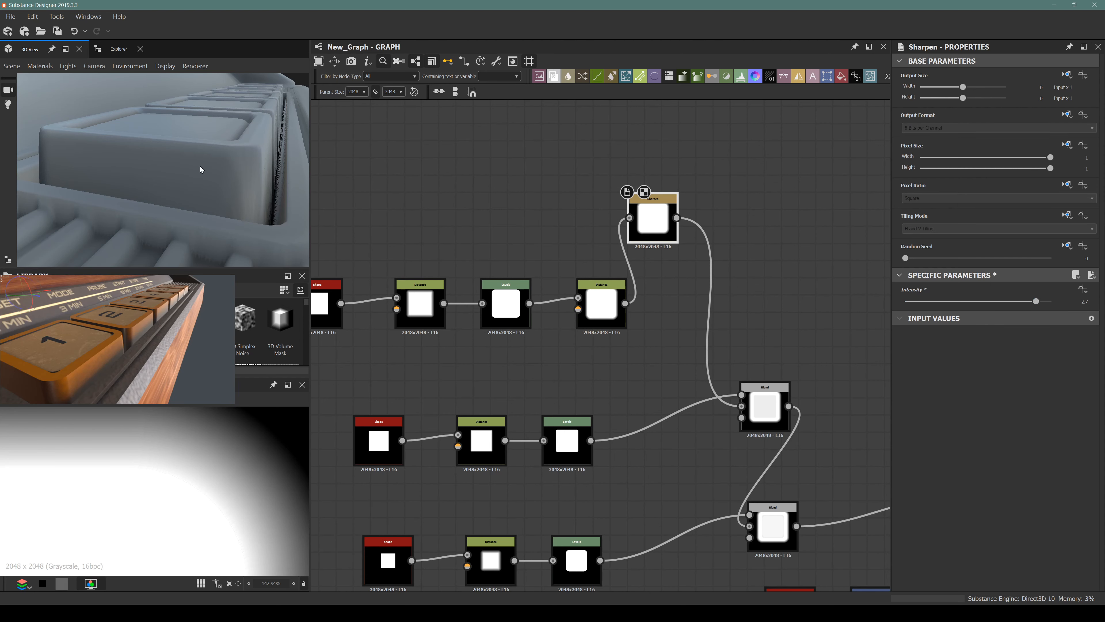
pyautogui.moveTo(203, 173); pyautogui.dragTo(188, 209)
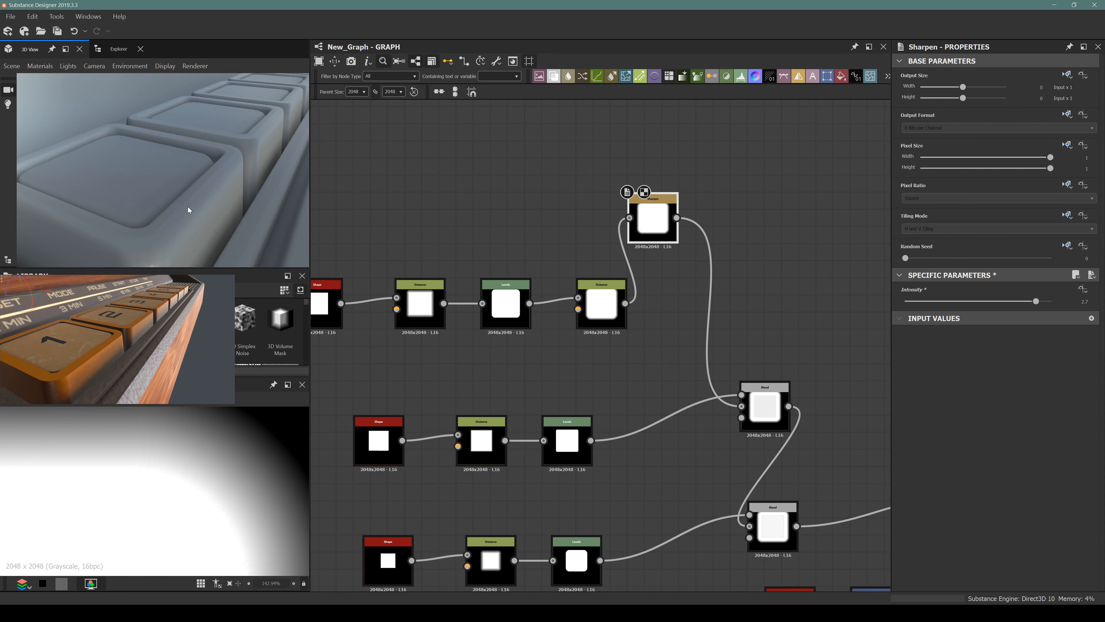
pyautogui.press('Delete')
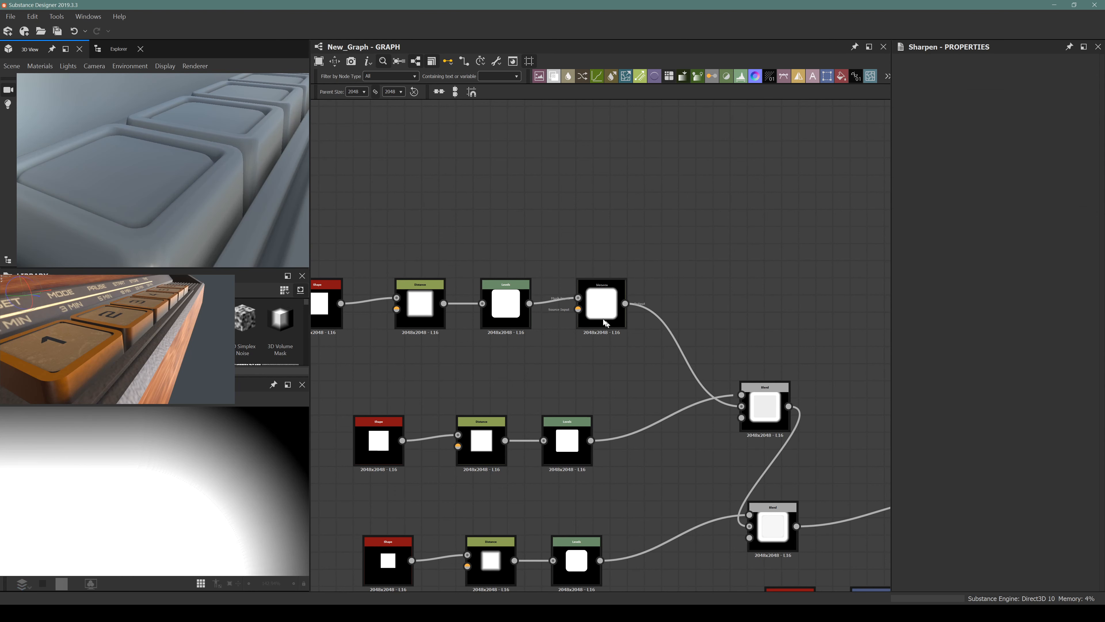
# Step: Preview the upper Blend's output and examine the button's side and rim up close in 3D
pyautogui.click(603, 319)
pyautogui.click(719, 244)
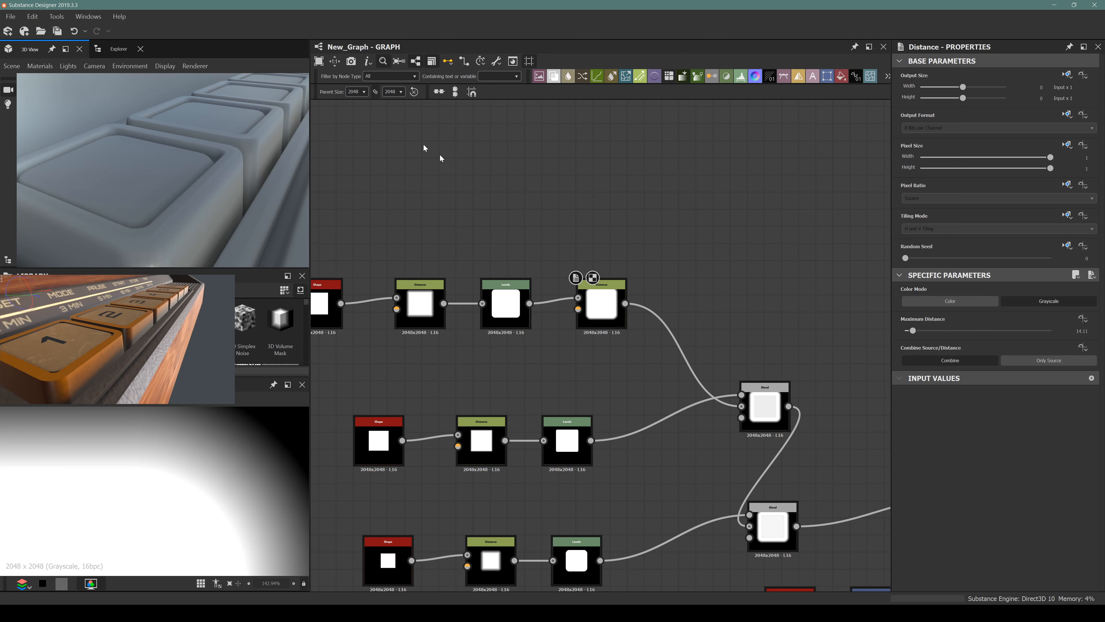
pyautogui.moveTo(245, 192); pyautogui.dragTo(202, 167)
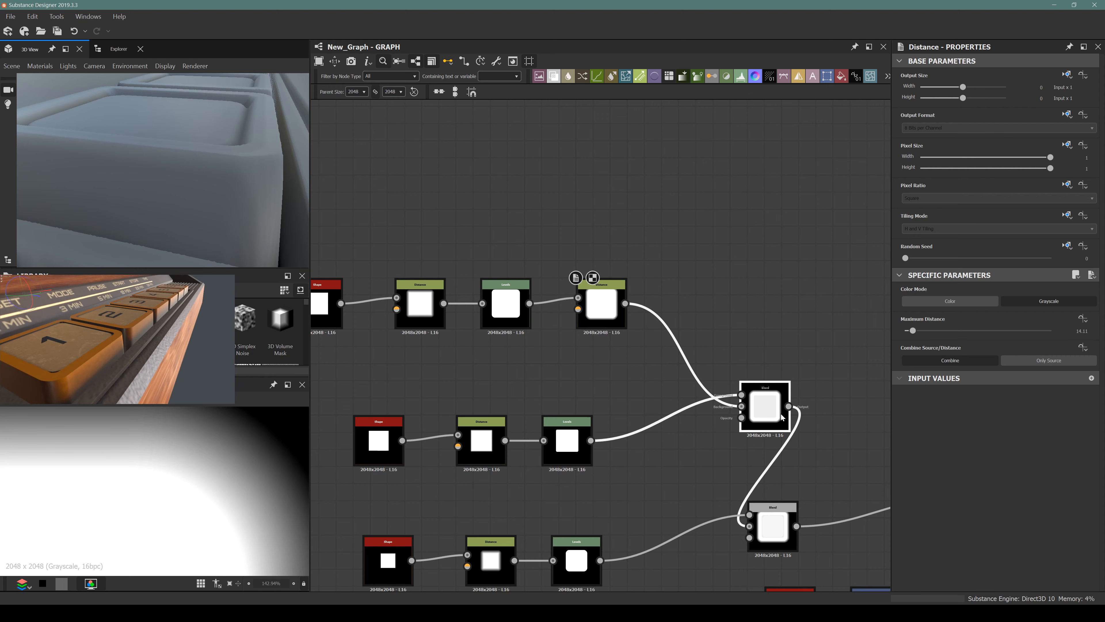
pyautogui.click(765, 405)
pyautogui.scroll(-5, 251, 478)
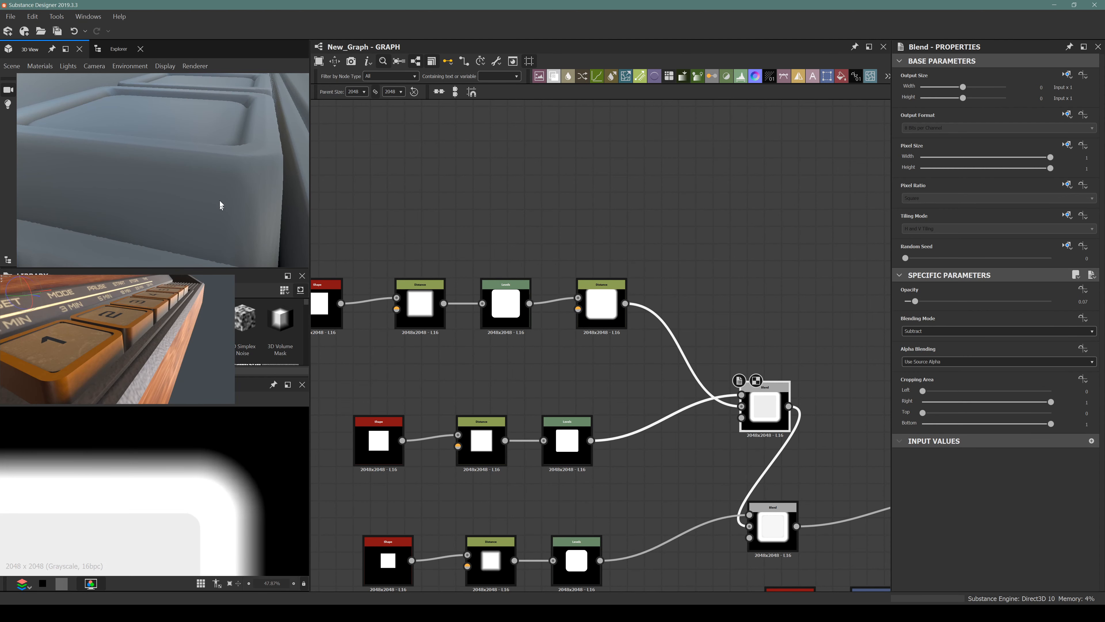
pyautogui.moveTo(242, 169); pyautogui.dragTo(237, 163)
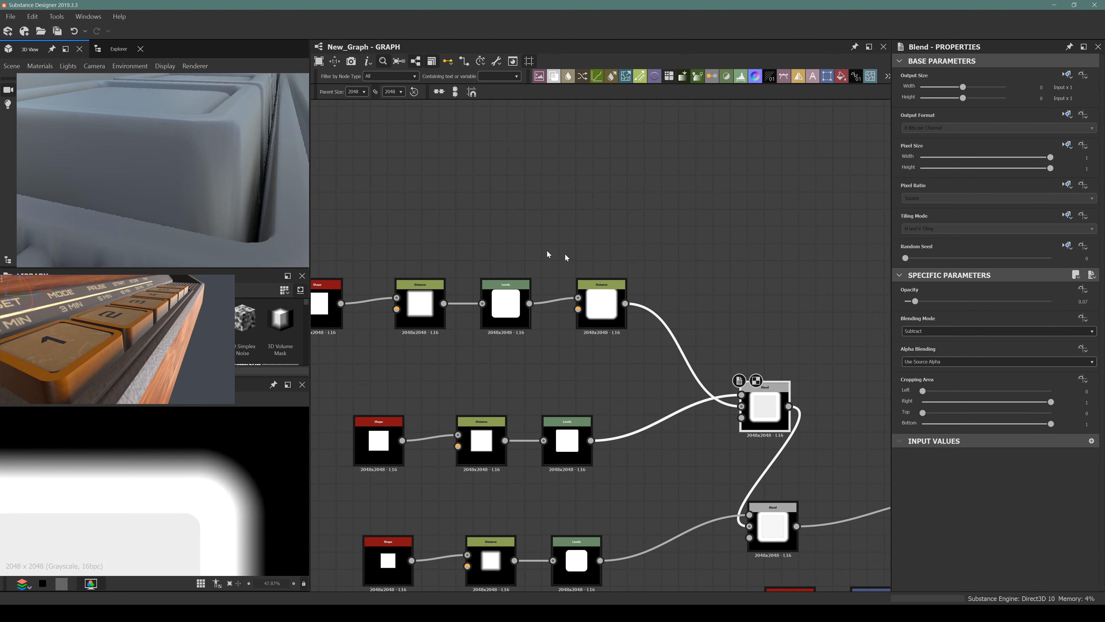
# Step: Find the Normal node near the graph's outputs and preview its normal map
pyautogui.scroll(-8, 646, 272)
pyautogui.moveTo(827, 342); pyautogui.dragTo(506, 318, button='middle')
pyautogui.moveTo(569, 350); pyautogui.dragTo(659, 188, button='middle')
pyautogui.scroll(5, 676, 464)
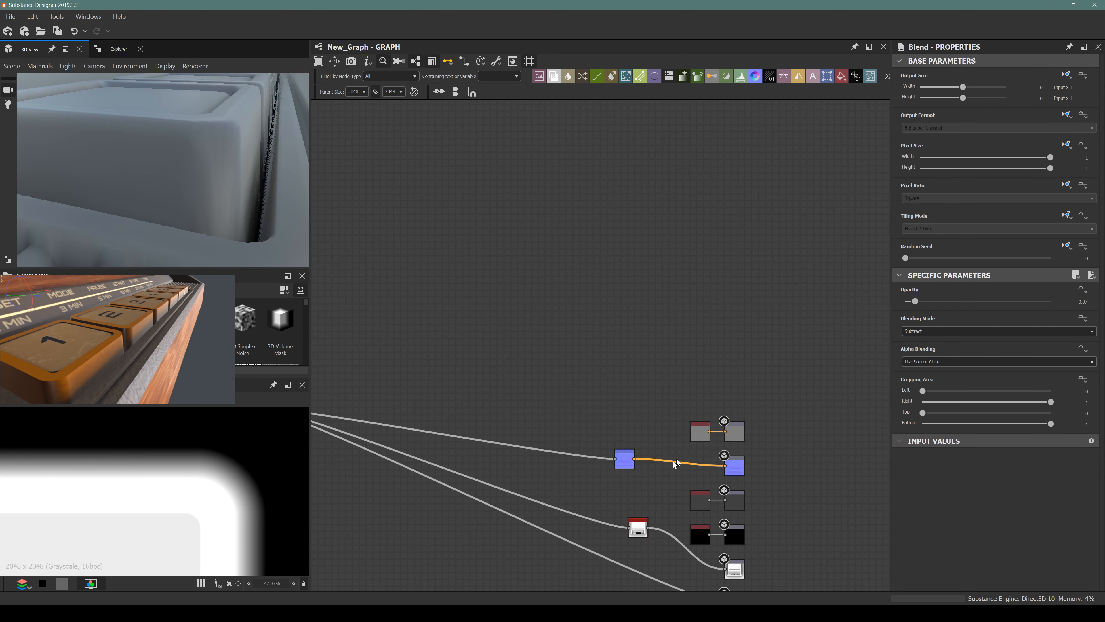
pyautogui.scroll(3, 676, 464)
pyautogui.doubleClick(629, 440)
pyautogui.scroll(-8, 182, 438)
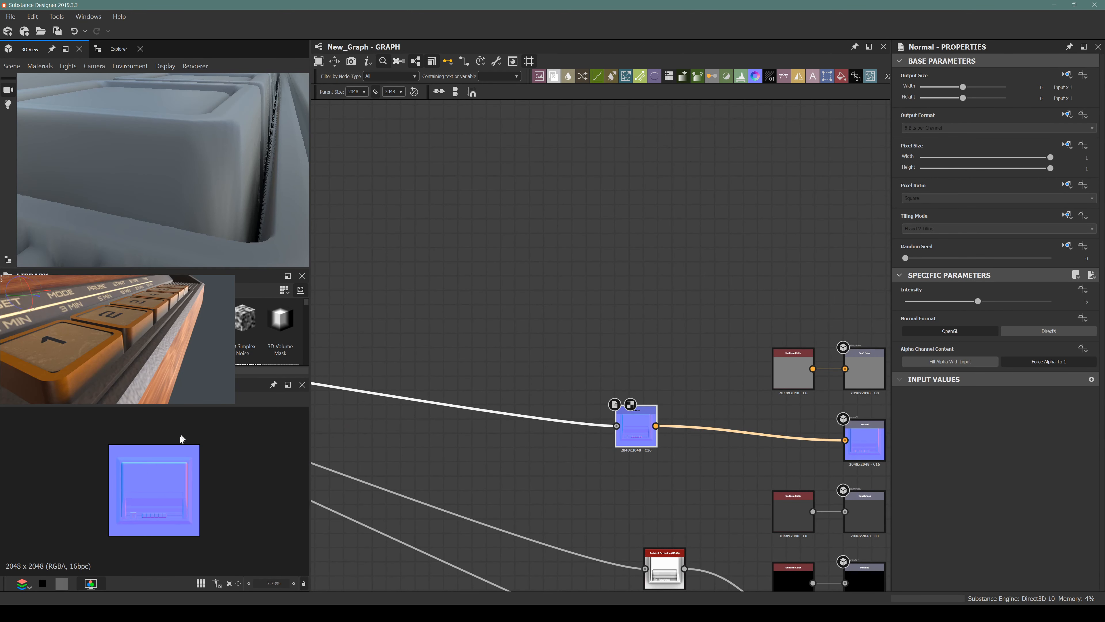
# Step: Examine the button edges in the normal map, set the Normal intensity to 6.1, and check the button row in 3D
pyautogui.scroll(-3, 182, 438)
pyautogui.scroll(15, 200, 484)
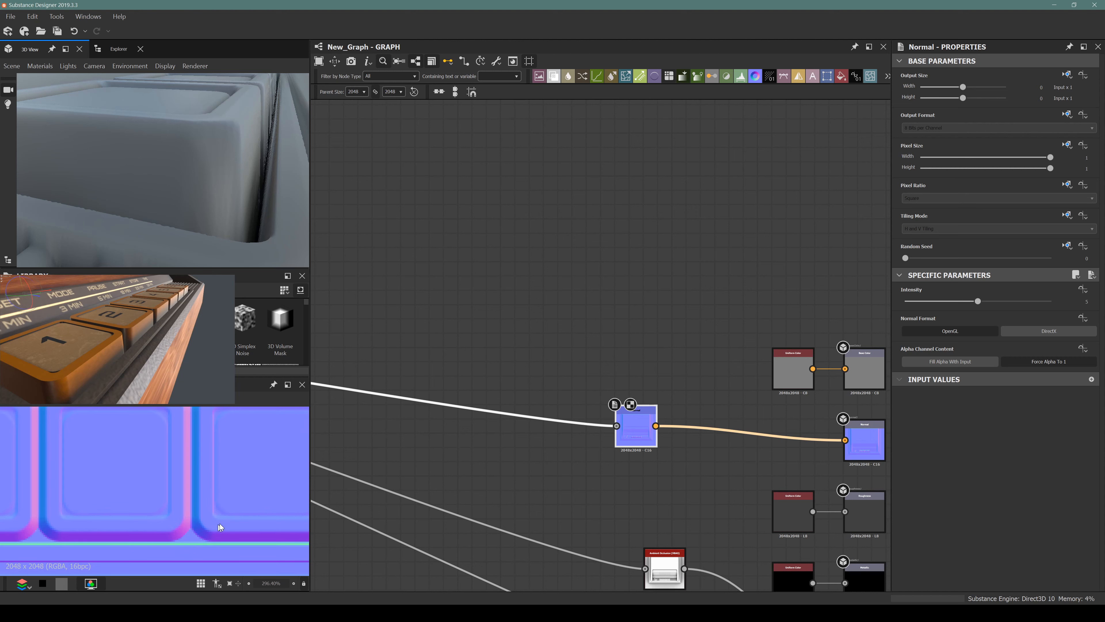
pyautogui.scroll(-2, 222, 505)
pyautogui.scroll(6, 225, 479)
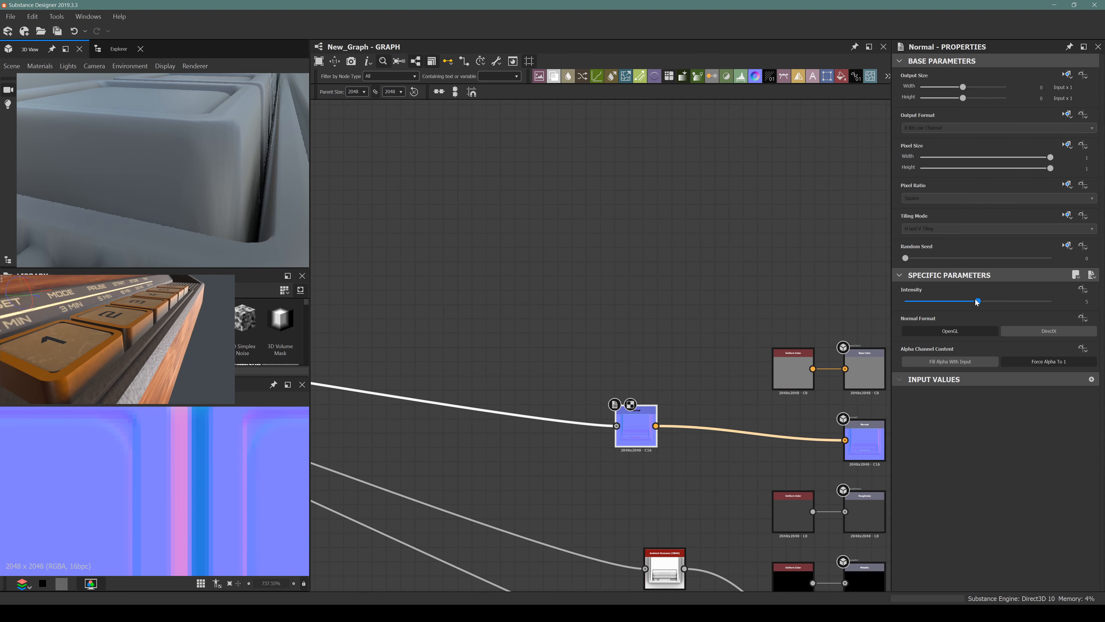
pyautogui.moveTo(978, 301)
pyautogui.mouseDown()
pyautogui.moveTo(1028, 302)
pyautogui.moveTo(994, 302)
pyautogui.mouseUp()
pyautogui.moveTo(187, 175); pyautogui.dragTo(222, 212)
pyautogui.scroll(-10, 573, 294)
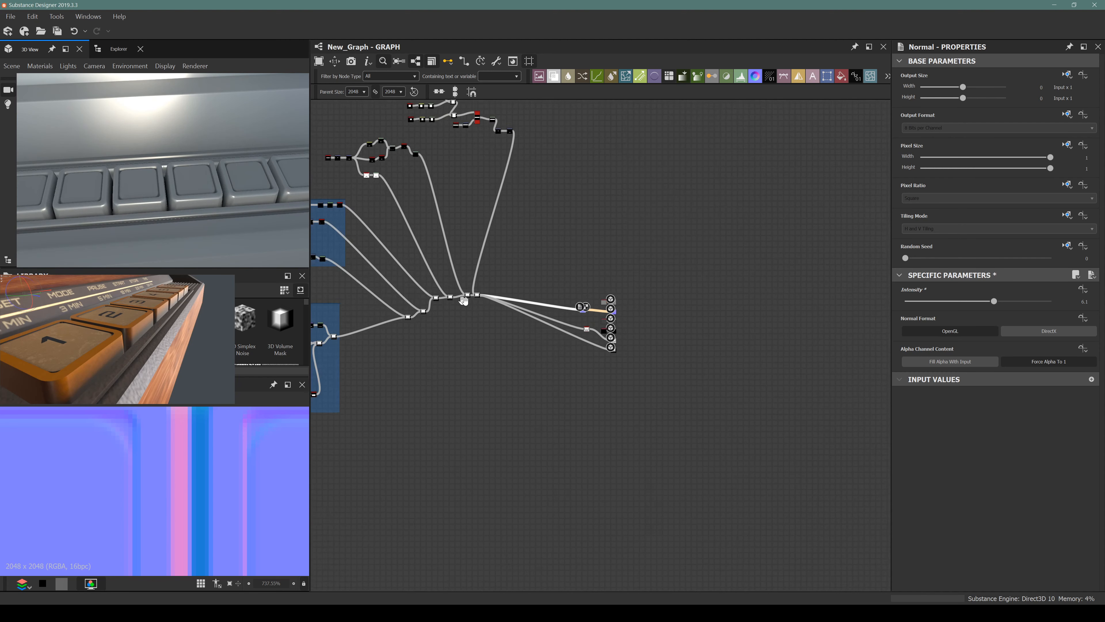
# Step: Enclose all the push button and slot branches in a frame titled Buttons
pyautogui.moveTo(573, 295); pyautogui.dragTo(681, 367, button='middle')
pyautogui.scroll(4, 476, 141)
pyautogui.moveTo(476, 142); pyautogui.dragTo(592, 268)
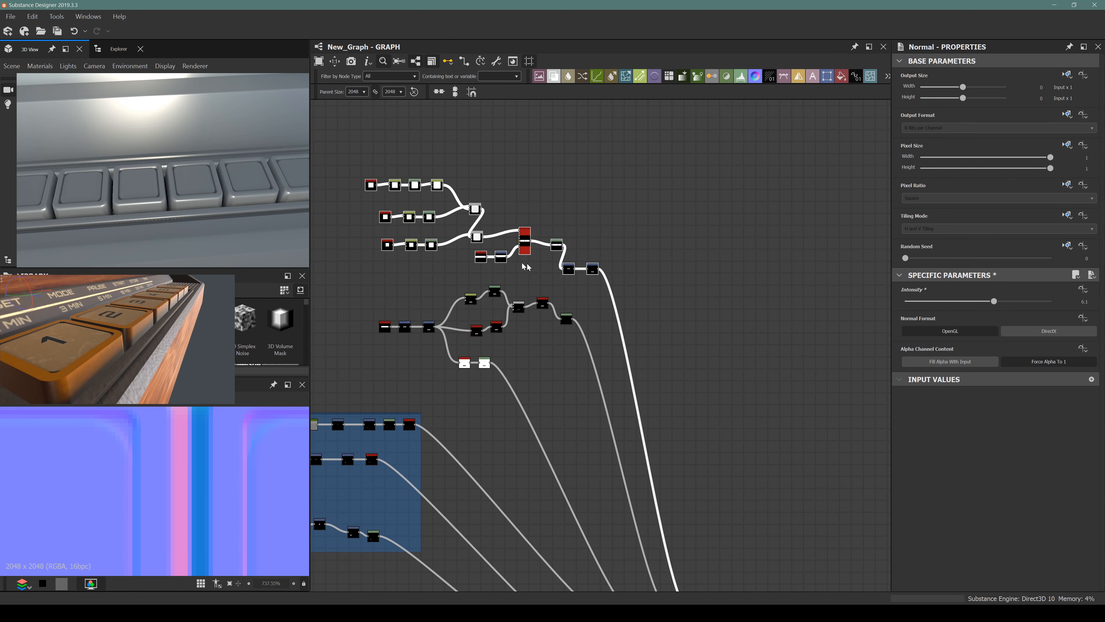
pyautogui.moveTo(445, 259); pyautogui.dragTo(524, 287, button='middle')
pyautogui.moveTo(408, 169); pyautogui.dragTo(716, 411)
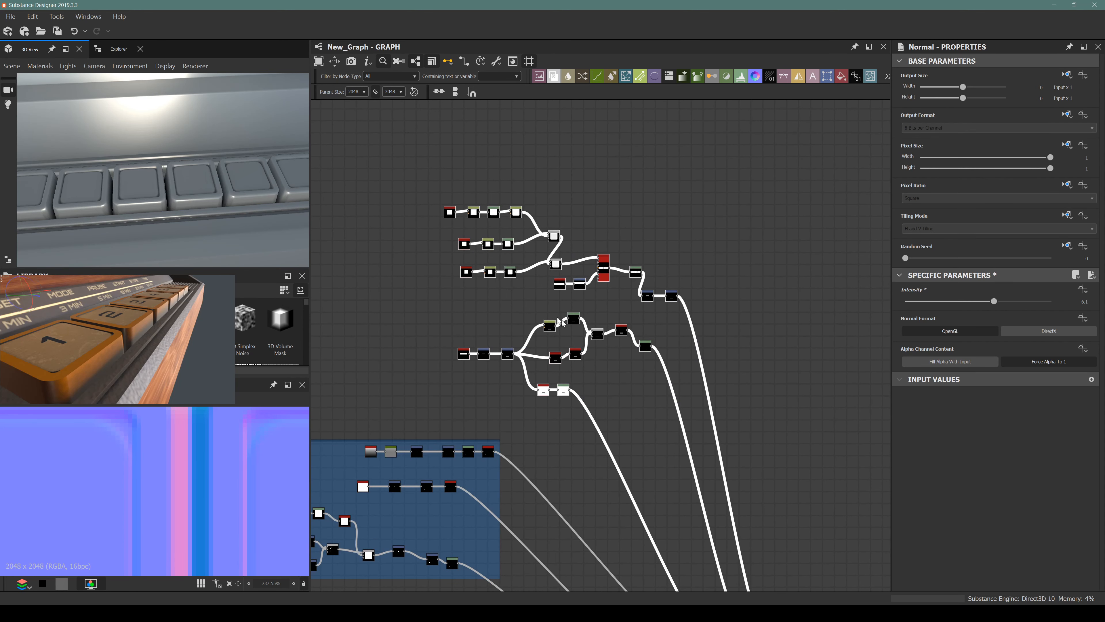
pyautogui.press('space')
pyautogui.write('frame')
pyautogui.press('Return')
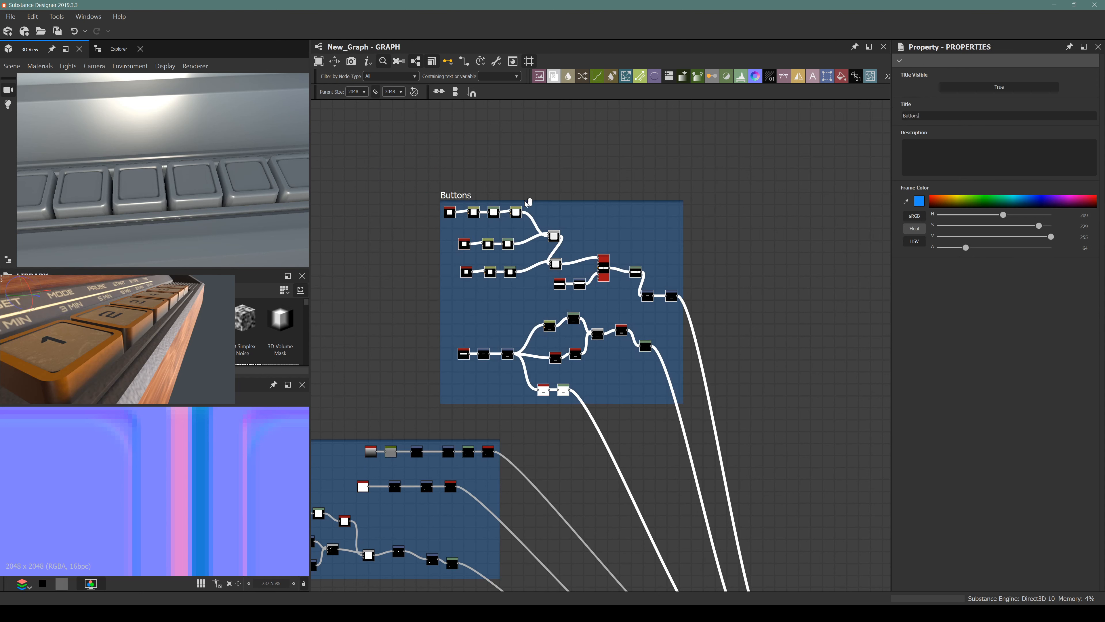
pyautogui.click(493, 168)
# Step: Review the framed graph and the whole console in 3D, and switch to the reference image to study the next detail
pyautogui.scroll(-5, 494, 168)
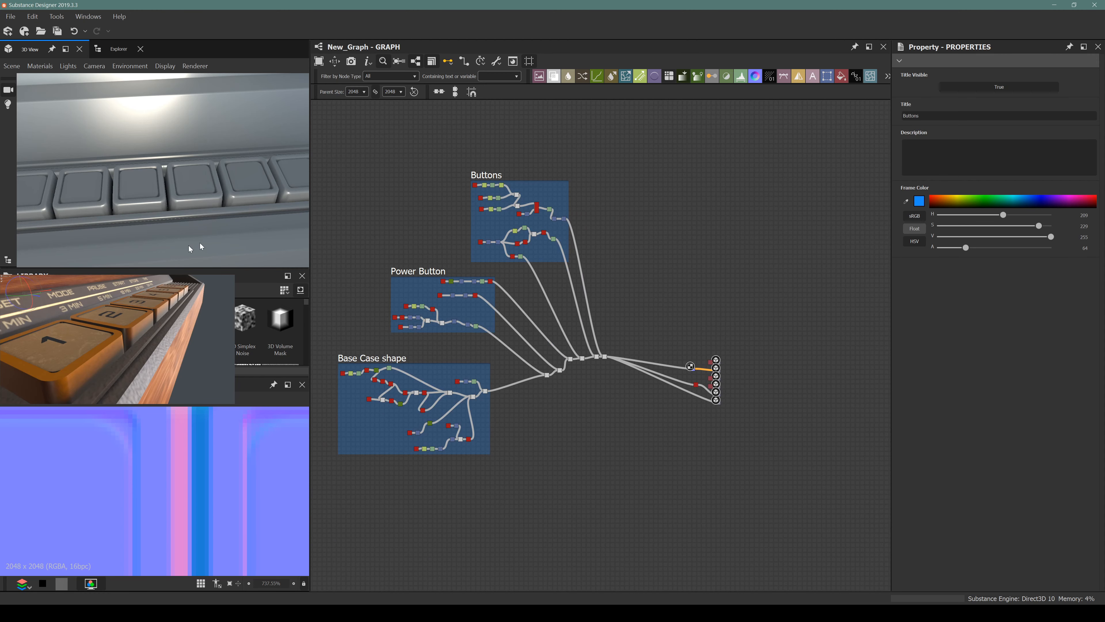
pyautogui.scroll(-8, 148, 227)
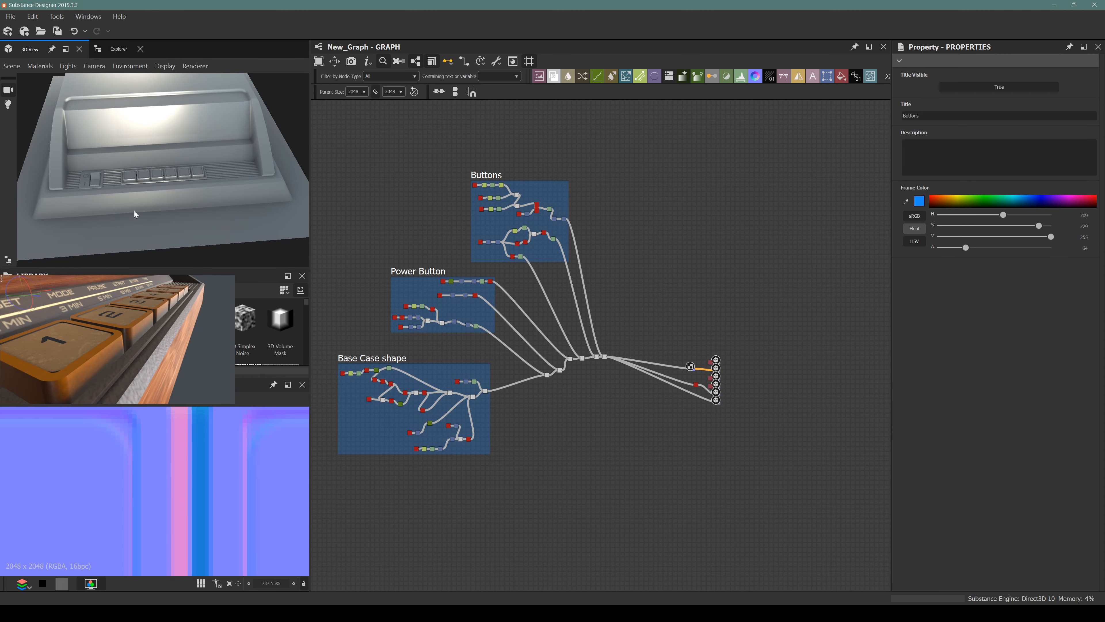
pyautogui.moveTo(126, 179); pyautogui.dragTo(178, 217)
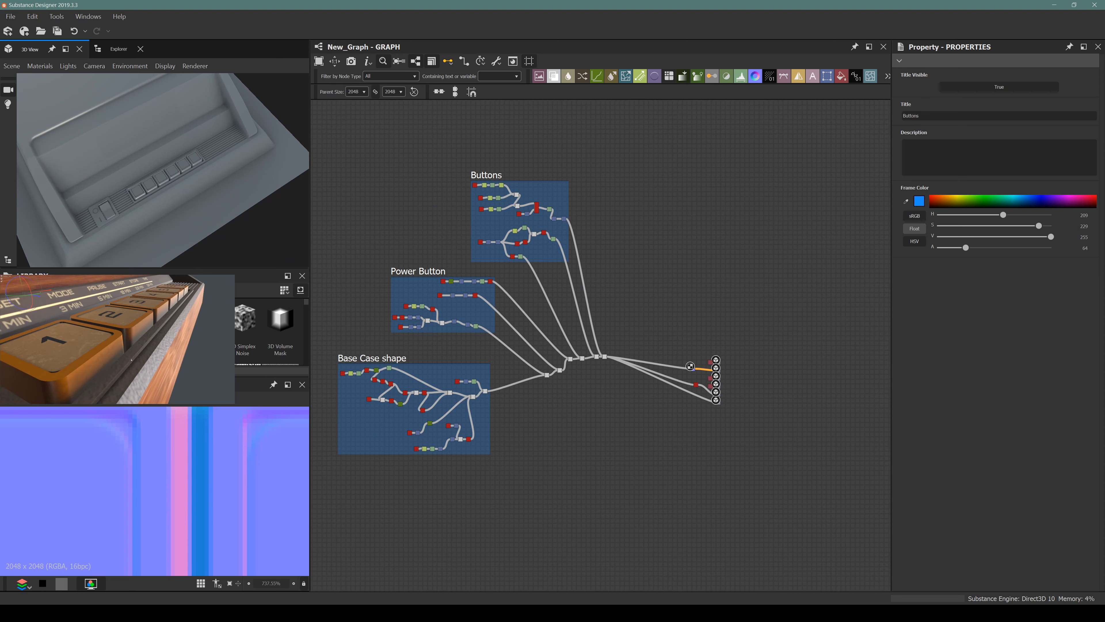
pyautogui.hotkey('alt', 'Tab')
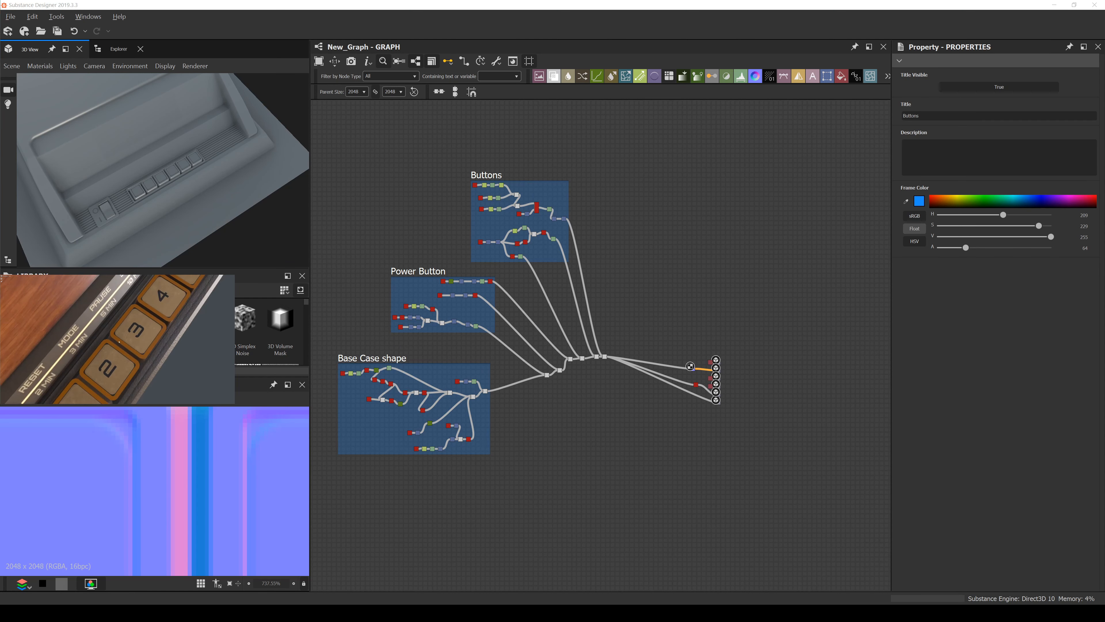
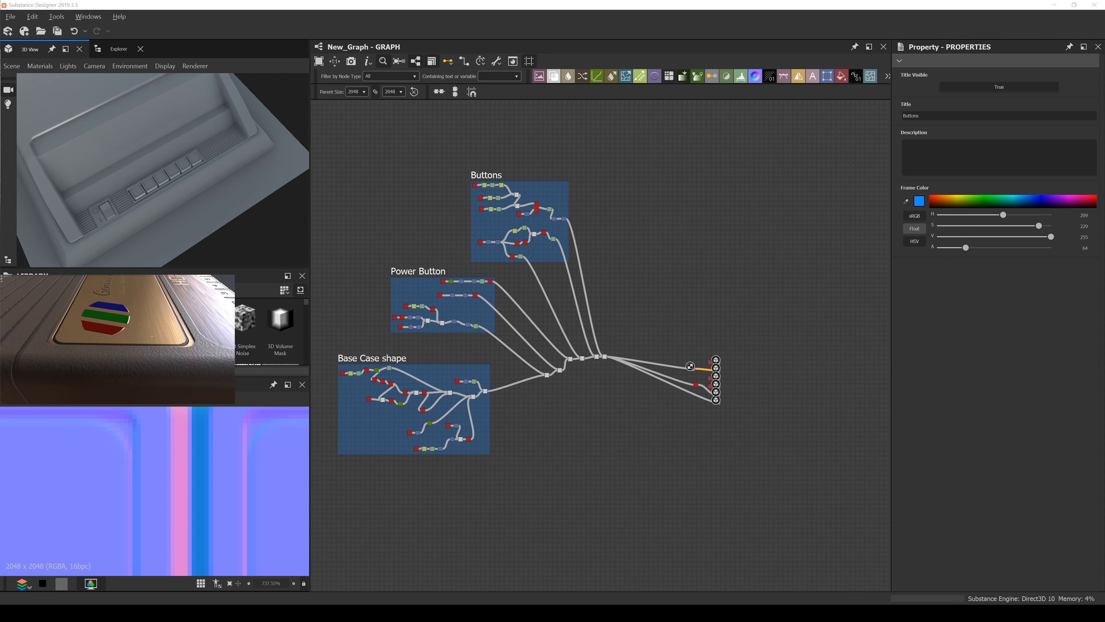
# Step: Insert a Blend node after the last Blend of the height chain, spaced out ahead of the outputs
pyautogui.scroll(3, 666, 333)
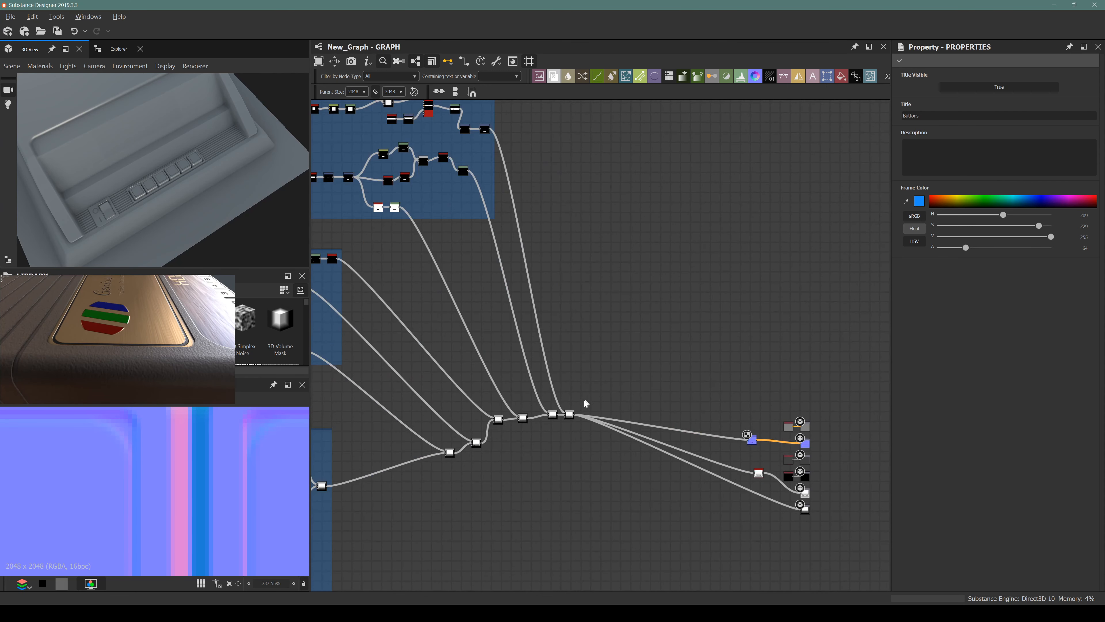
pyautogui.scroll(5, 562, 413)
pyautogui.click(583, 351)
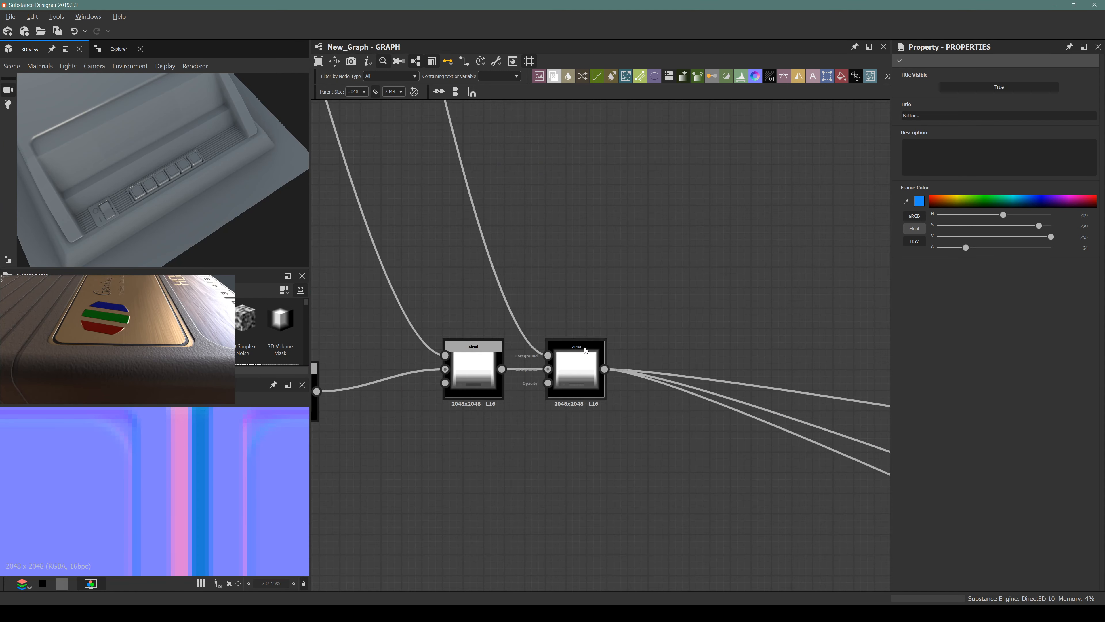
pyautogui.press('space')
pyautogui.write('blend')
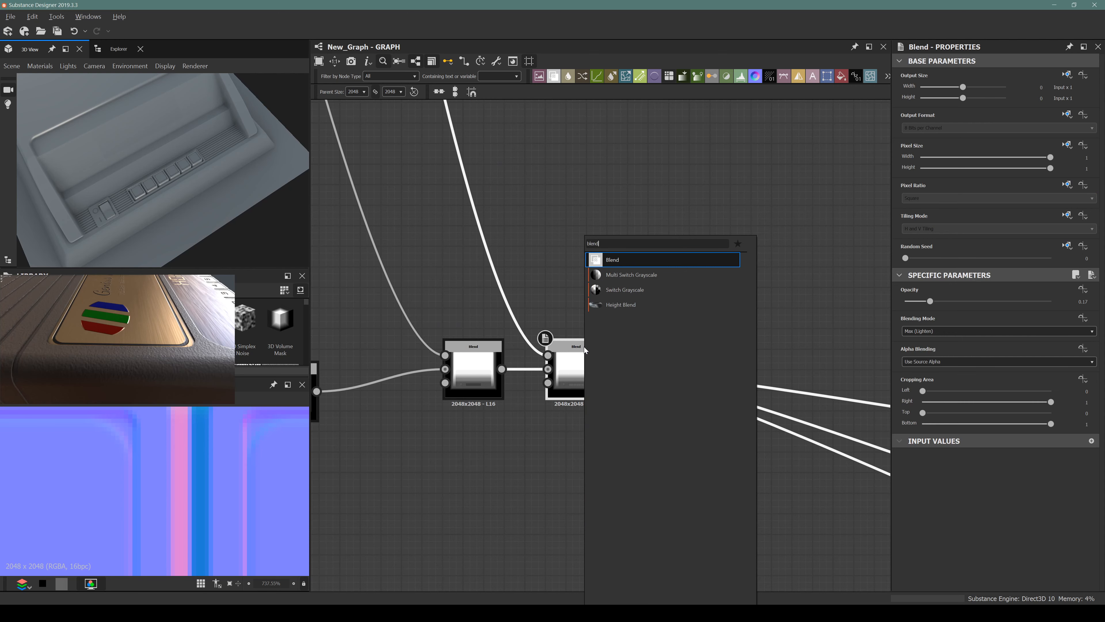
pyautogui.press('Return')
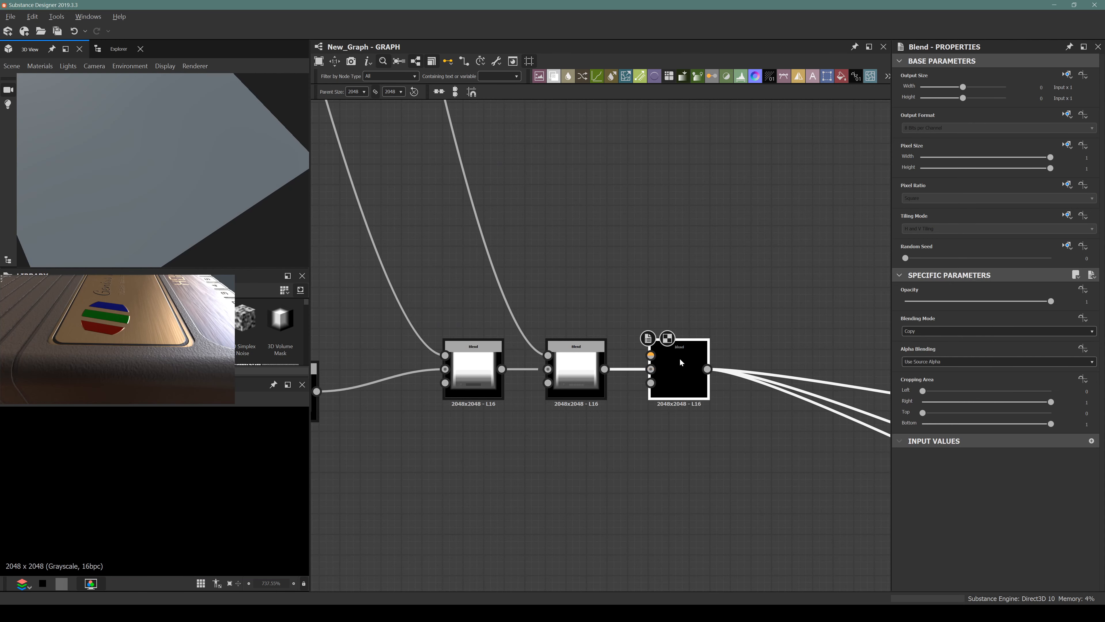
pyautogui.moveTo(683, 359); pyautogui.dragTo(744, 359)
# Step: Add a Shape node beside the Buttons frame with the Square pattern and a scale of 0.85
pyautogui.scroll(-8, 745, 359)
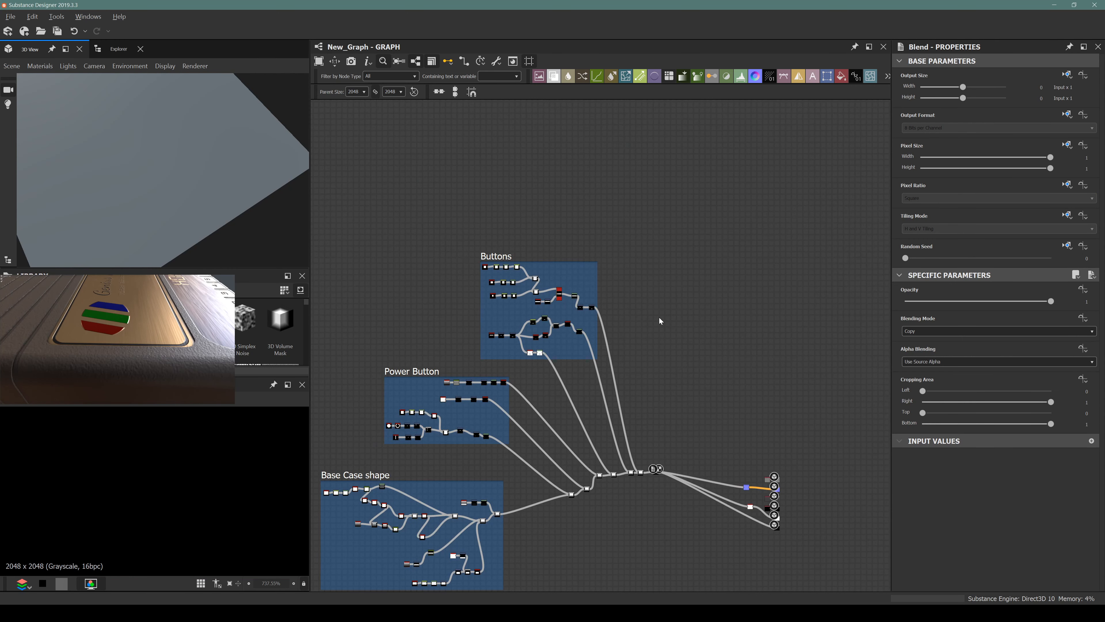
pyautogui.press('space')
pyautogui.write('shape')
pyautogui.press('Return')
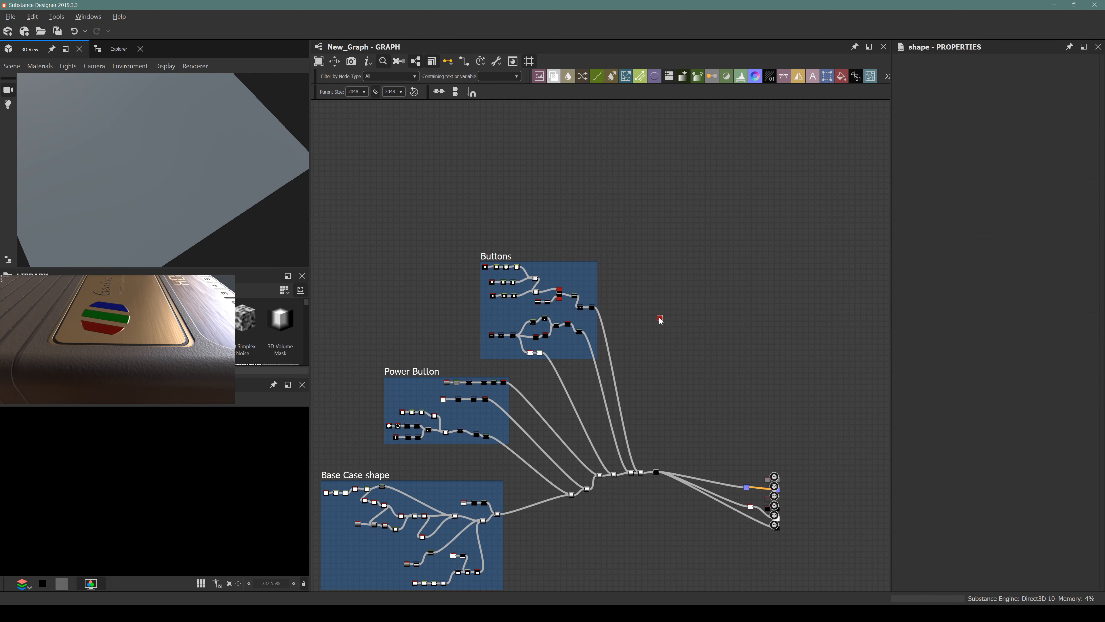
pyautogui.scroll(3, 659, 317)
pyautogui.scroll(-4, 996, 391)
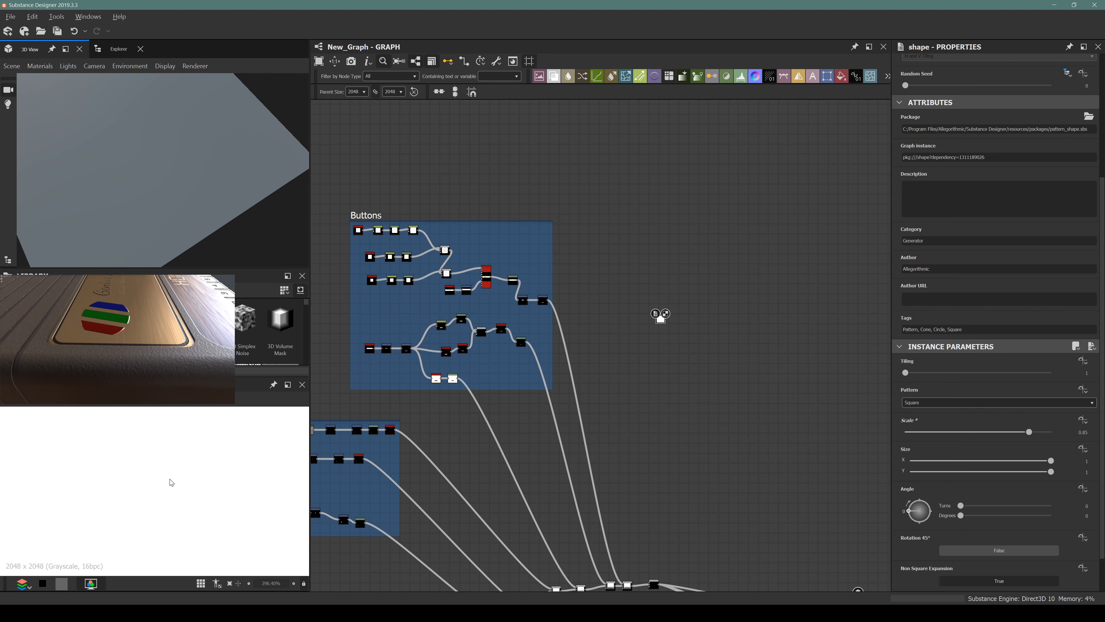
# Step: Flatten the square Shape into a wide bar by setting its Y size to 0.29
pyautogui.scroll(-16, 143, 521)
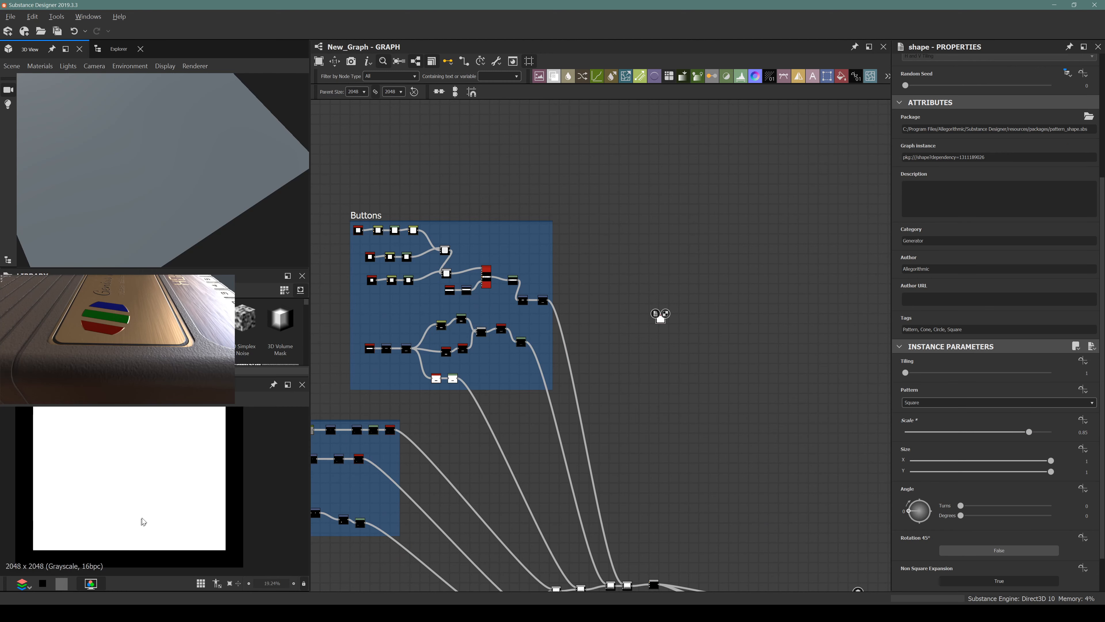
pyautogui.scroll(6, 160, 505)
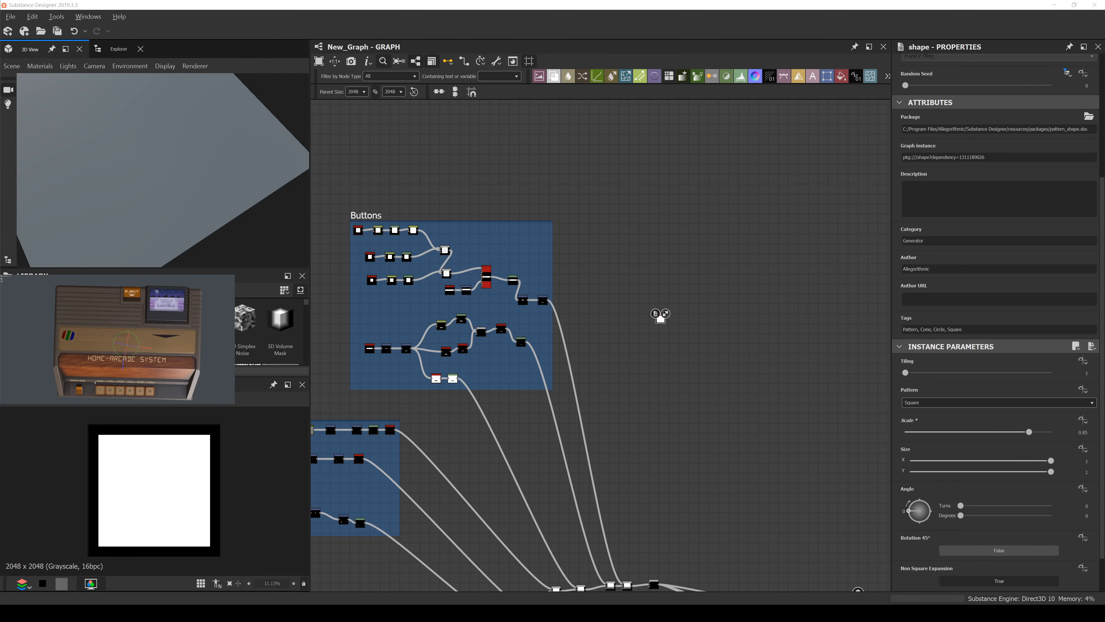
pyautogui.moveTo(1051, 472); pyautogui.dragTo(952, 478)
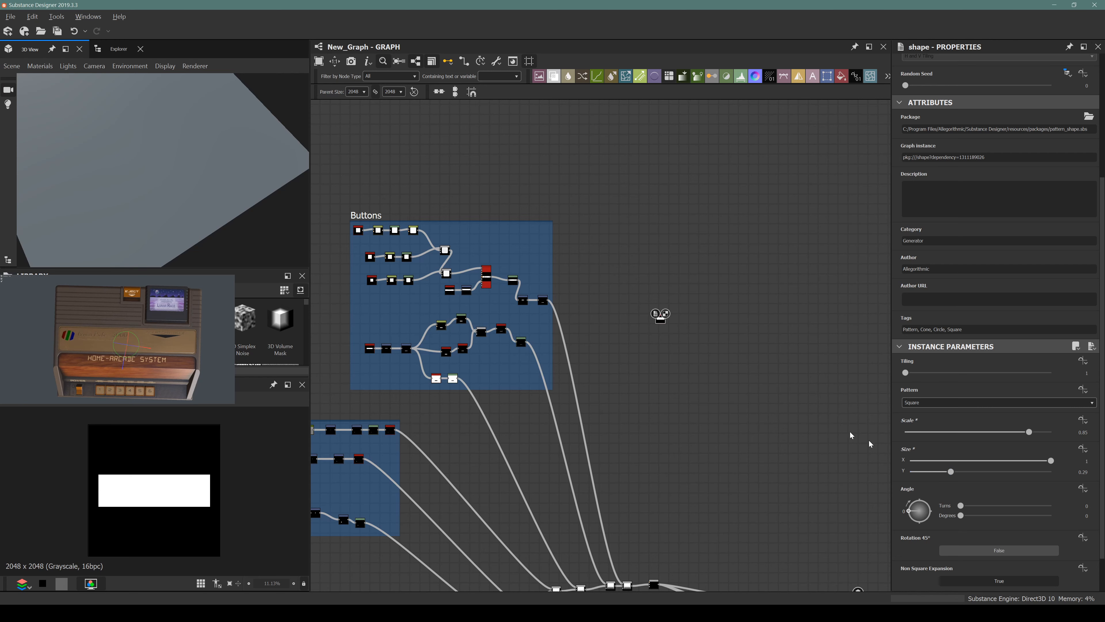
# Step: Add a Distance node fed by the Shape's output as its mask input
pyautogui.press('f')
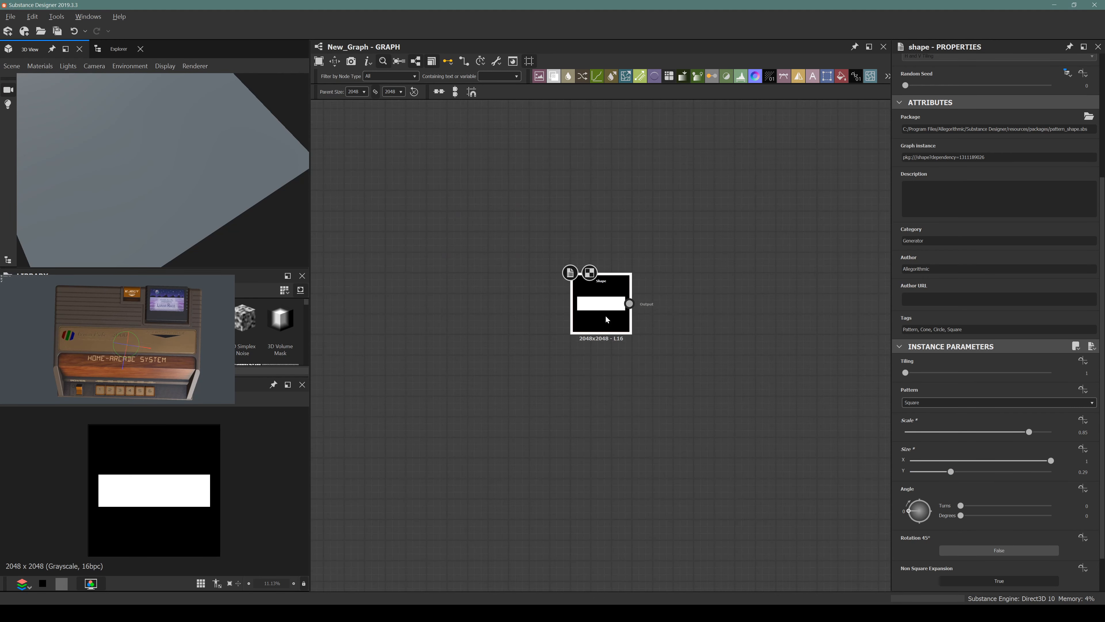
pyautogui.press('space')
pyautogui.write('dist')
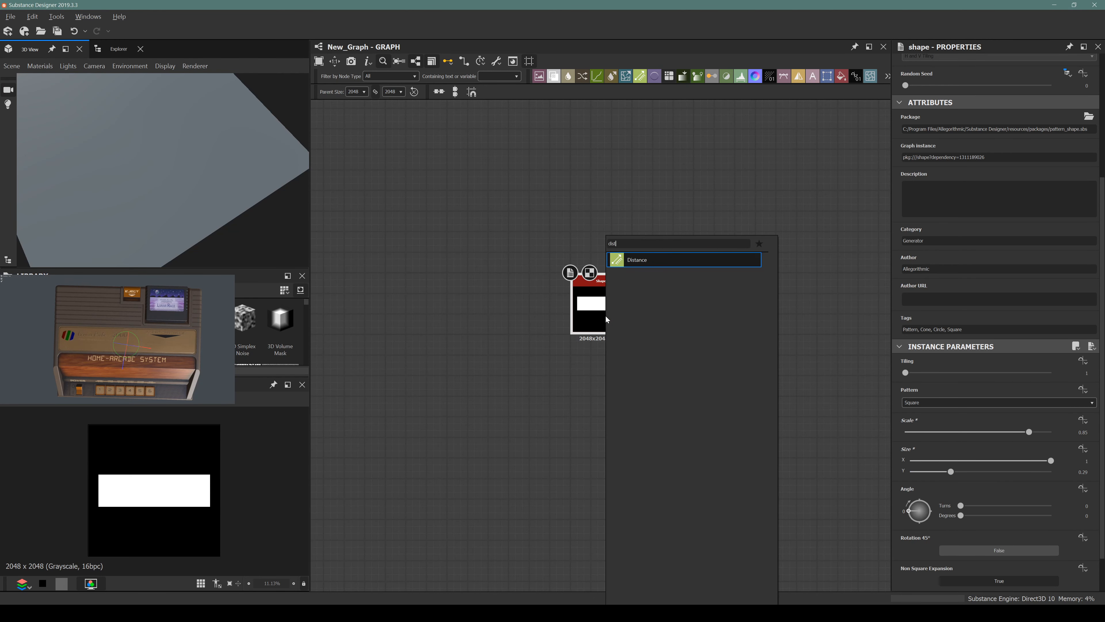
pyautogui.press('Return')
pyautogui.scroll(3, 726, 322)
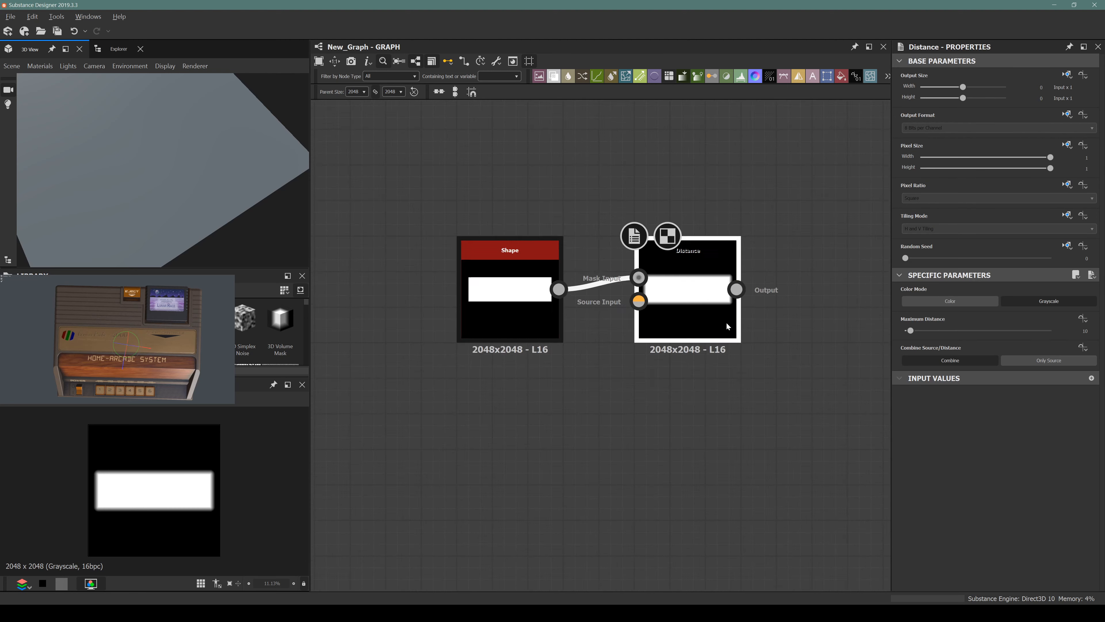
# Step: Add a Levels node after the Distance and lower its white input almost to black for a crisp rounded rectangle
pyautogui.press('space')
pyautogui.write('le')
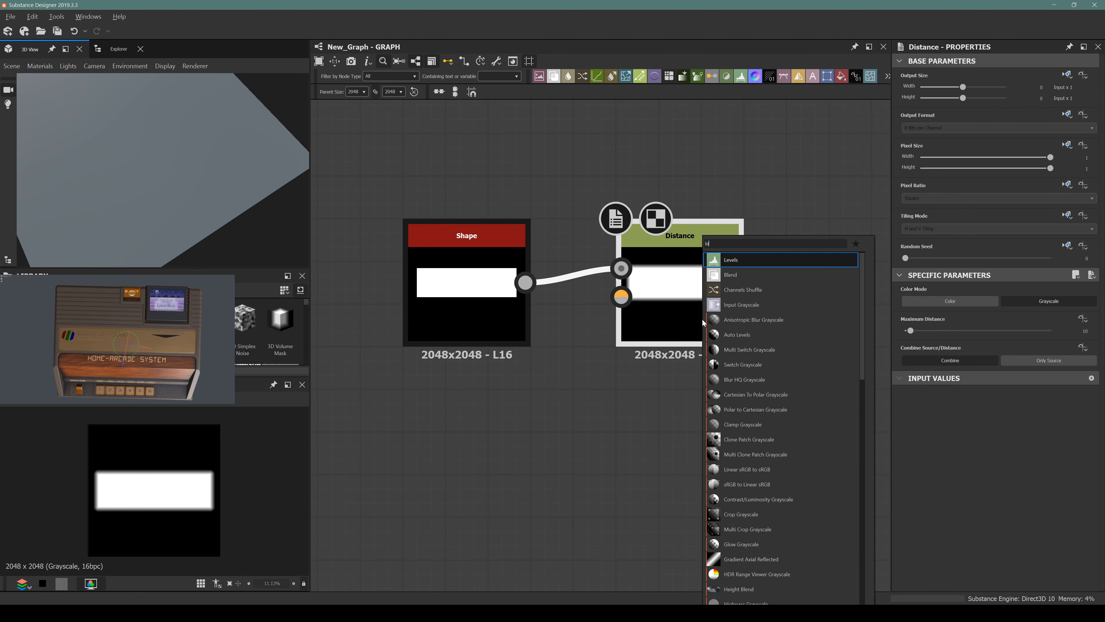
pyautogui.press('Return')
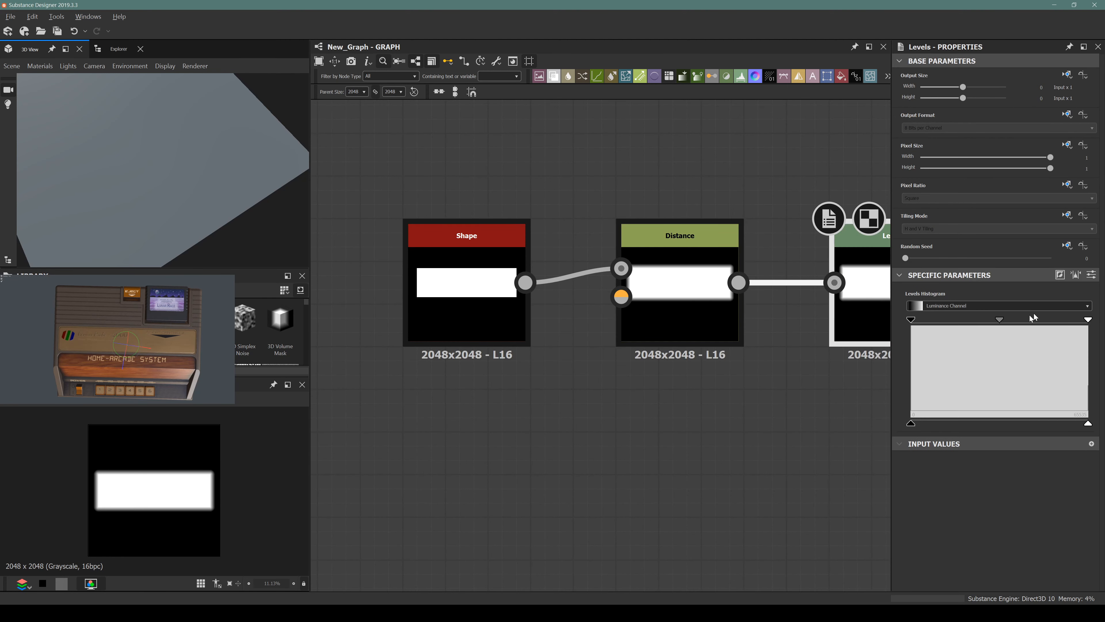
pyautogui.moveTo(1087, 321); pyautogui.dragTo(913, 343)
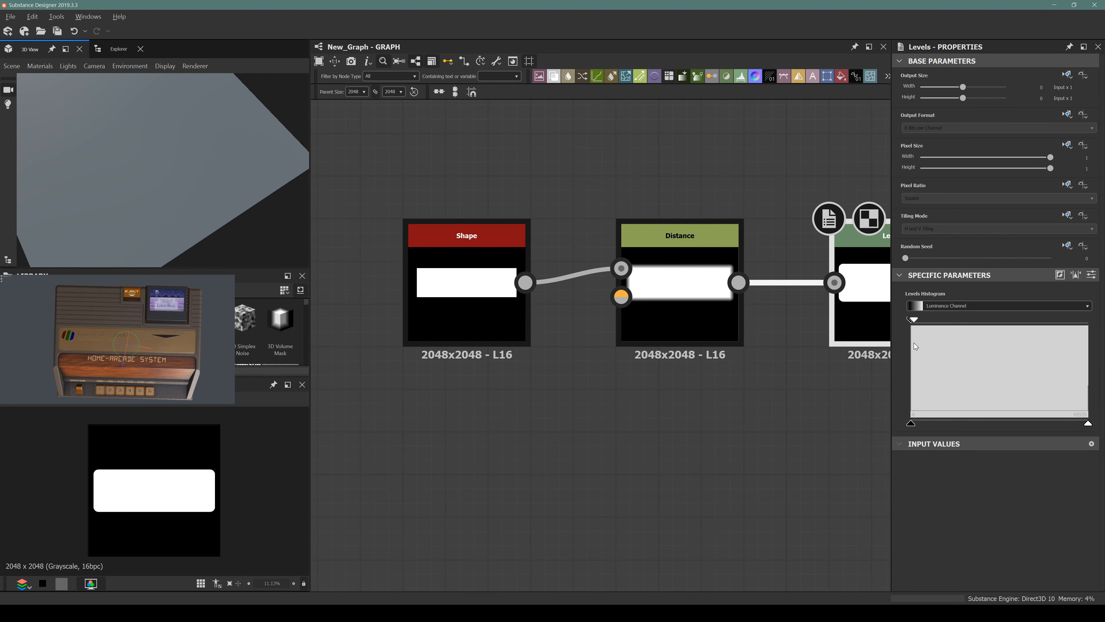
# Step: Set the Distance node's Maximum Distance to 8 to tighten the corner rounding
pyautogui.scroll(5, 101, 501)
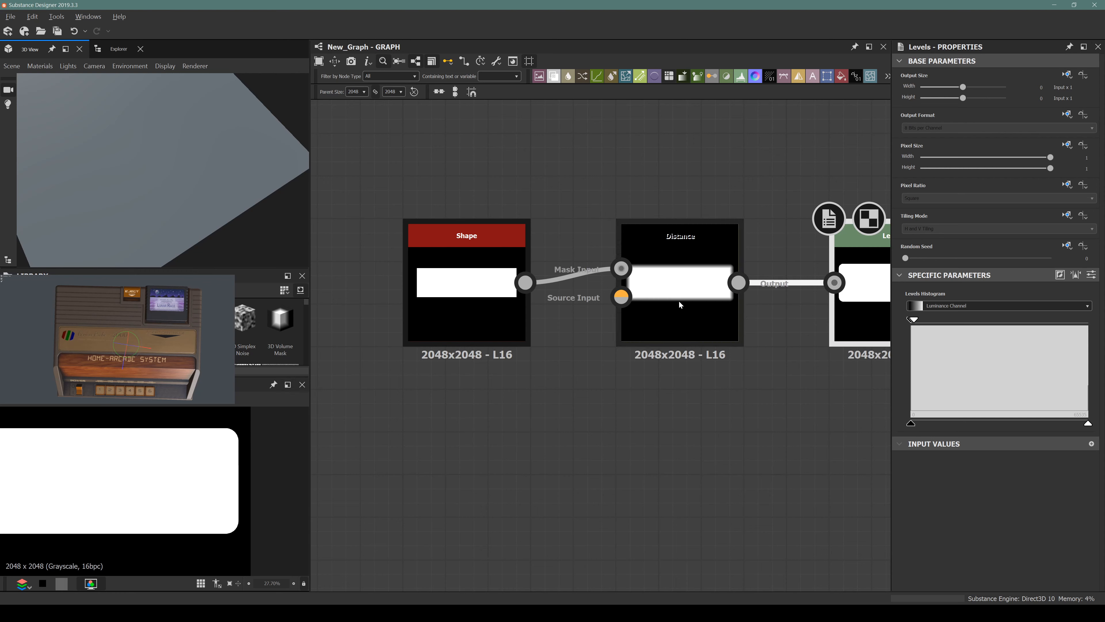
pyautogui.click(679, 313)
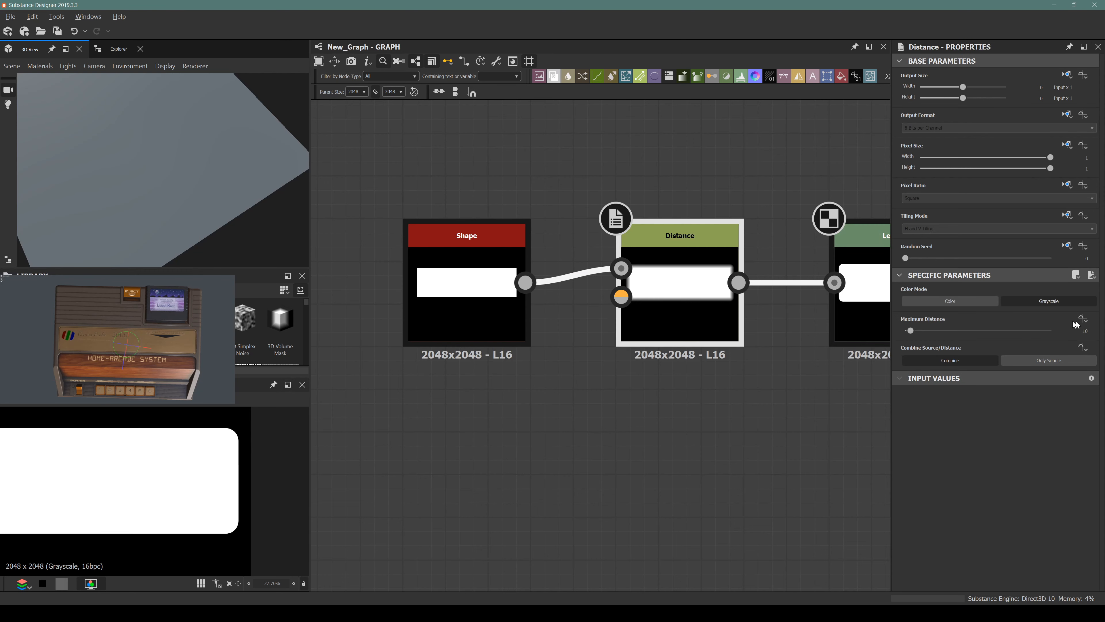
pyautogui.doubleClick(1071, 331)
pyautogui.write('8')
pyautogui.press('Return')
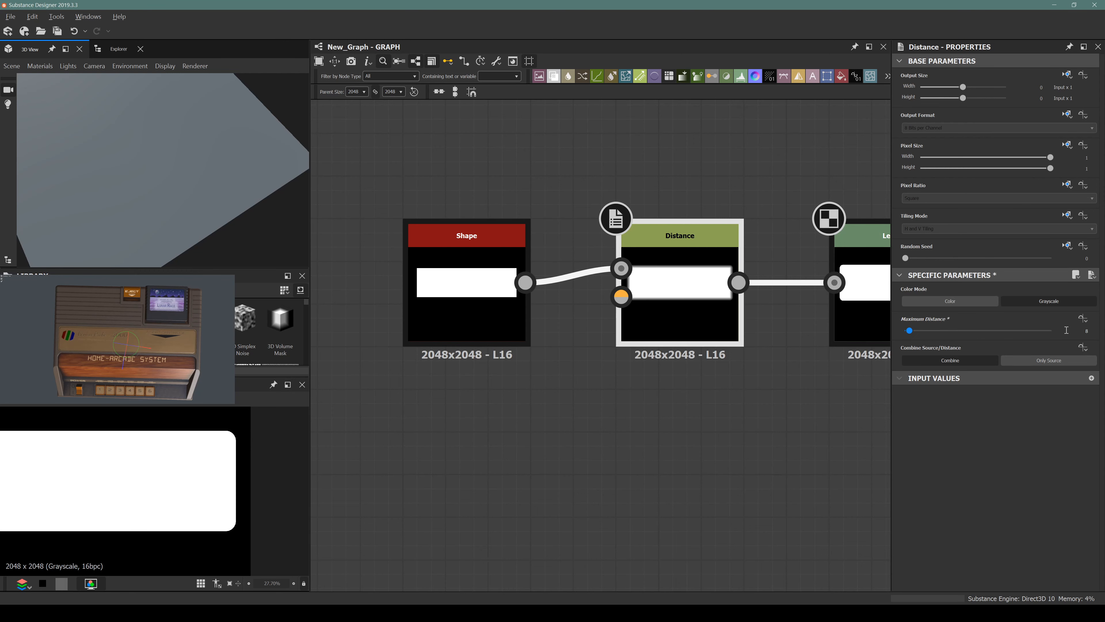
# Step: Make the source Shape slimmer by setting its Y size to 0.2
pyautogui.click(513, 305)
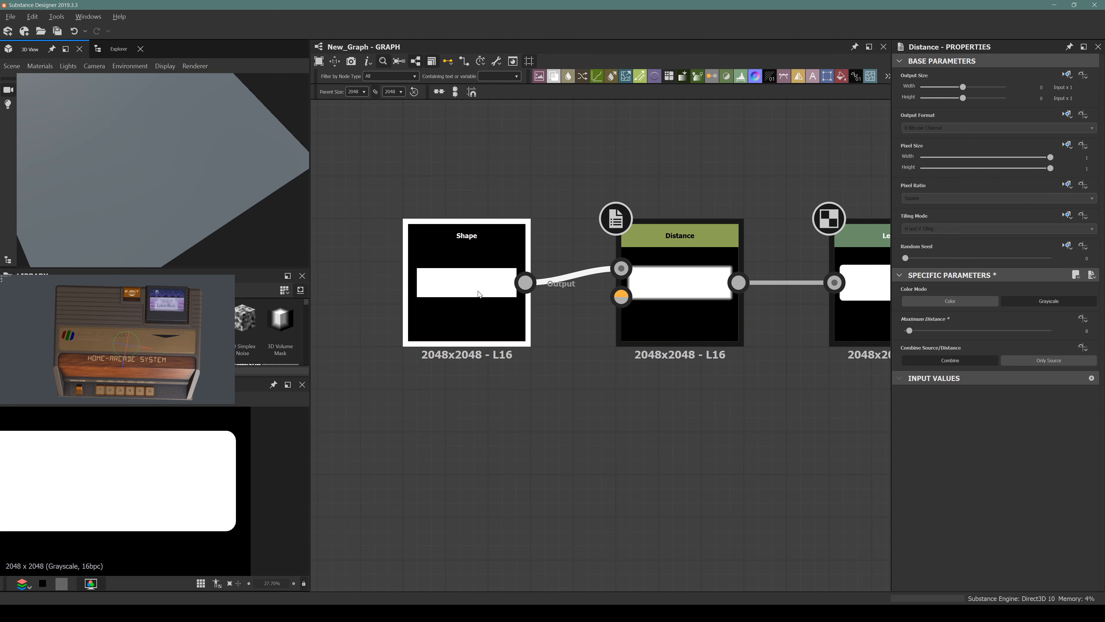
pyautogui.scroll(-5, 114, 483)
pyautogui.scroll(2, 106, 495)
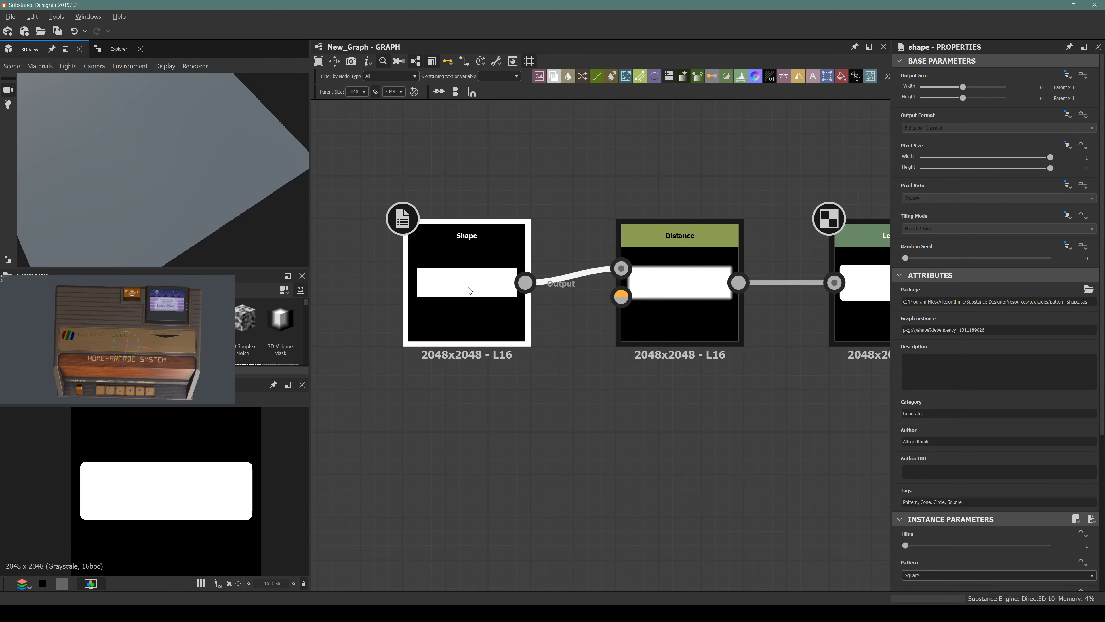
pyautogui.scroll(-5, 1006, 434)
pyautogui.moveTo(940, 431); pyautogui.dragTo(938, 429)
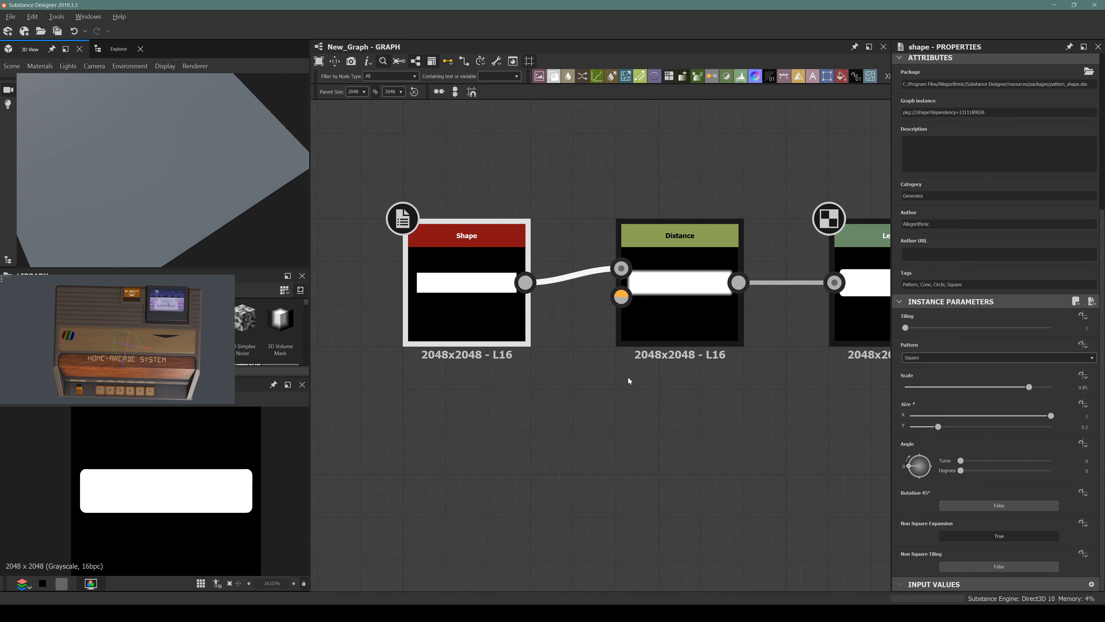
# Step: Append two Transformation 2D nodes in a row after the Levels node
pyautogui.scroll(-4, 630, 375)
pyautogui.moveTo(735, 427); pyautogui.dragTo(624, 368, button='middle')
pyautogui.click(638, 294)
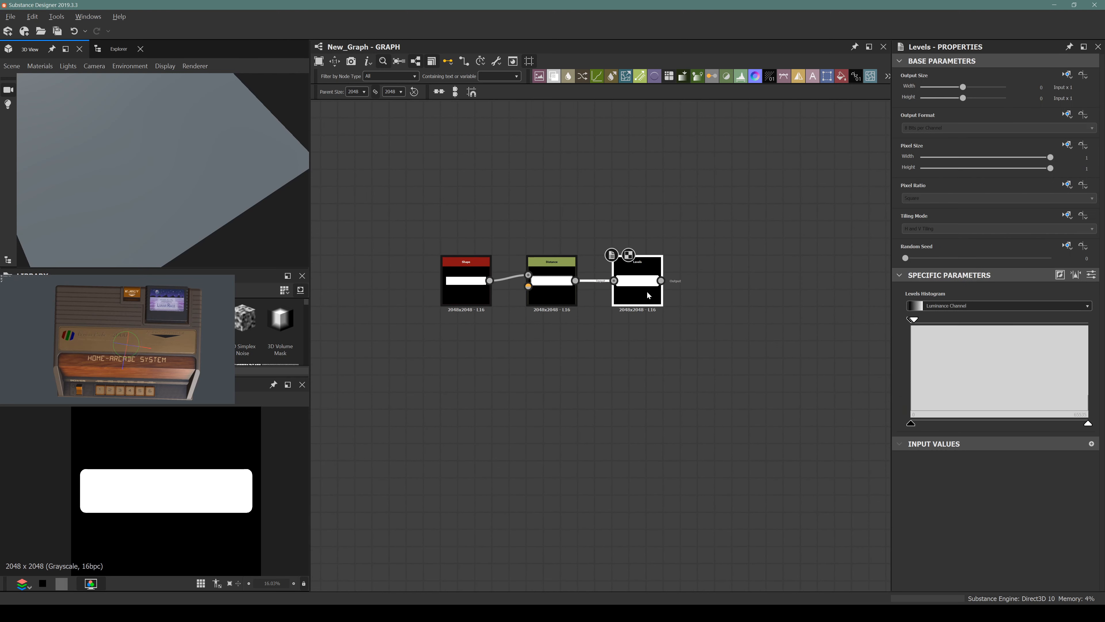
pyautogui.press('space')
pyautogui.write('tran')
pyautogui.press('Return')
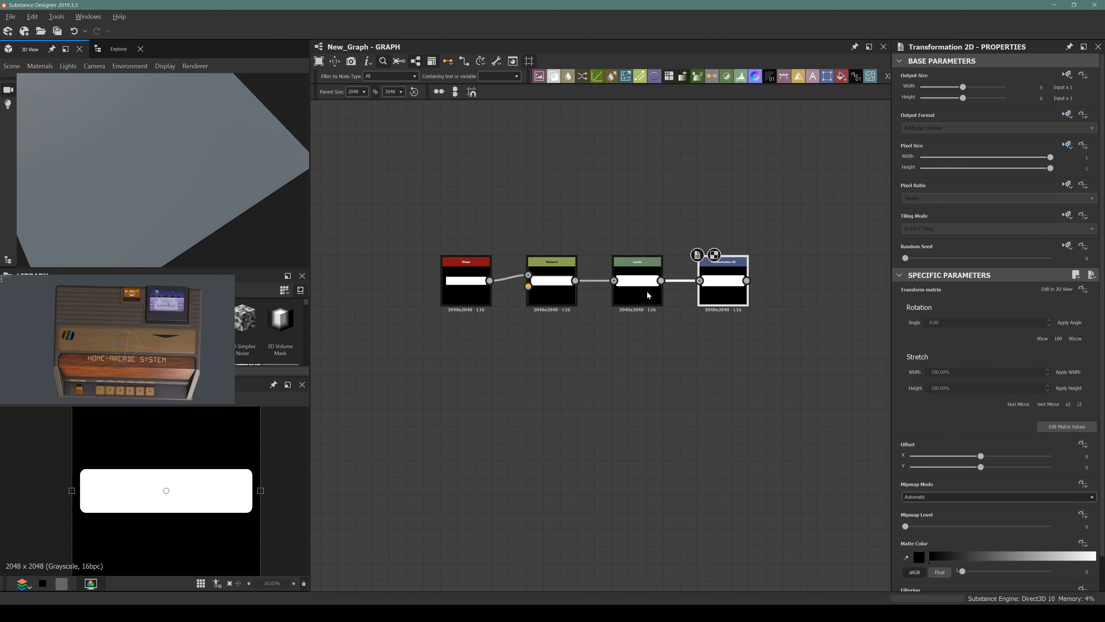
pyautogui.press('space')
pyautogui.press('Escape')
# Step: Connect the last Transformation 2D output to the foreground input of the newest Blend in the height chain
pyautogui.scroll(-6, 652, 293)
pyautogui.moveTo(640, 369); pyautogui.dragTo(633, 307, button='middle')
pyautogui.scroll(4, 632, 444)
pyautogui.moveTo(519, 498); pyautogui.dragTo(573, 336, button='middle')
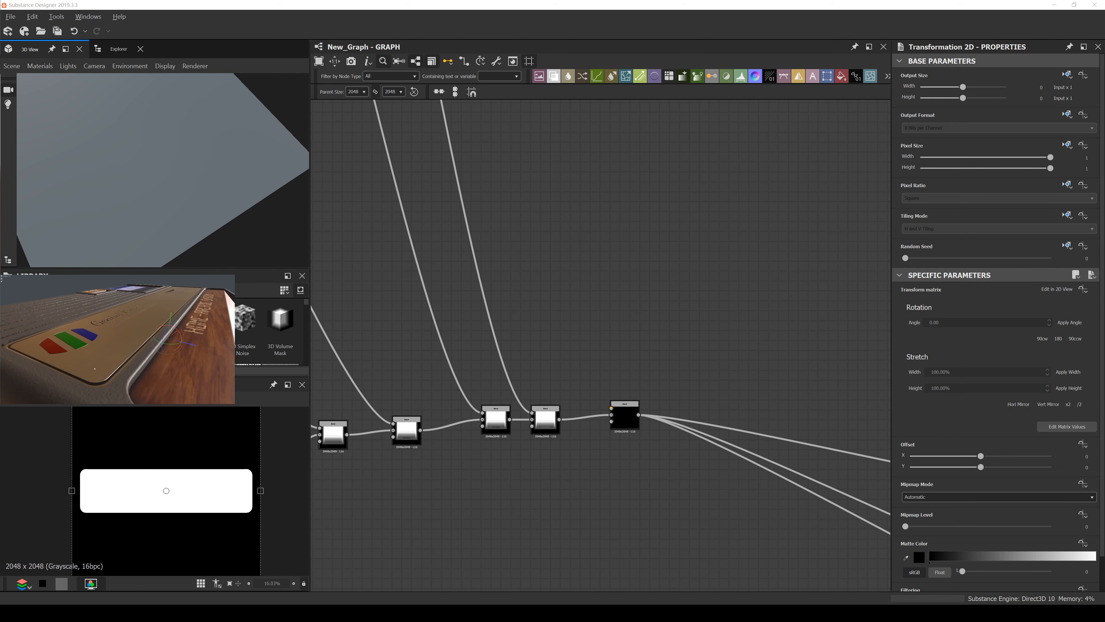
pyautogui.moveTo(600, 288); pyautogui.dragTo(580, 347, button='middle')
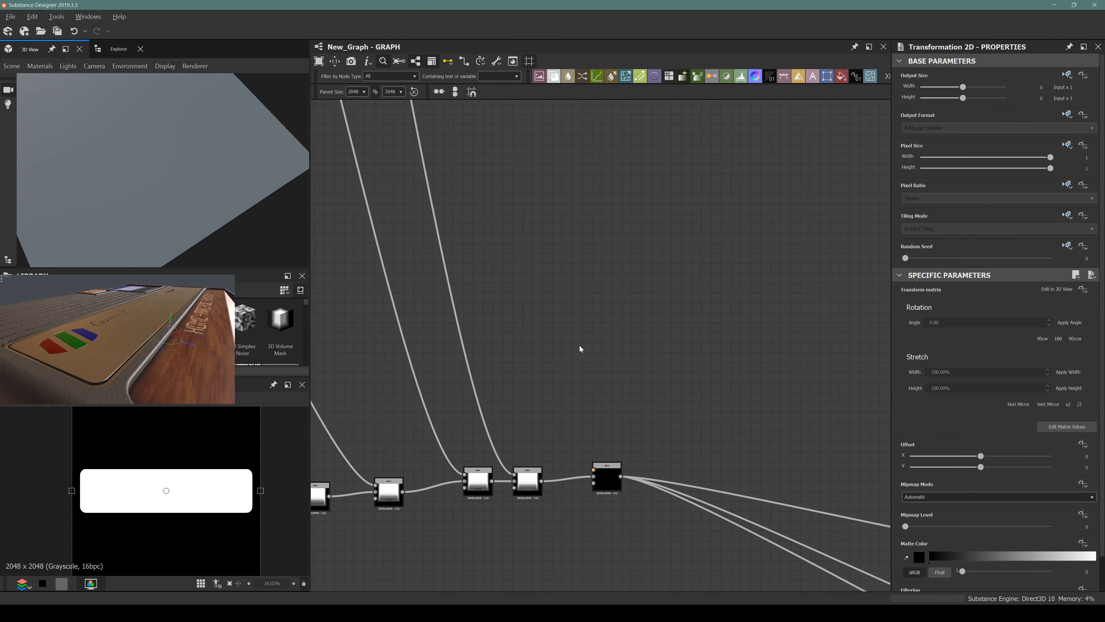
pyautogui.scroll(-5, 580, 349)
pyautogui.moveTo(547, 290); pyautogui.dragTo(540, 388, button='middle')
pyautogui.scroll(9, 631, 203)
pyautogui.moveTo(628, 192); pyautogui.dragTo(578, 353, button='middle')
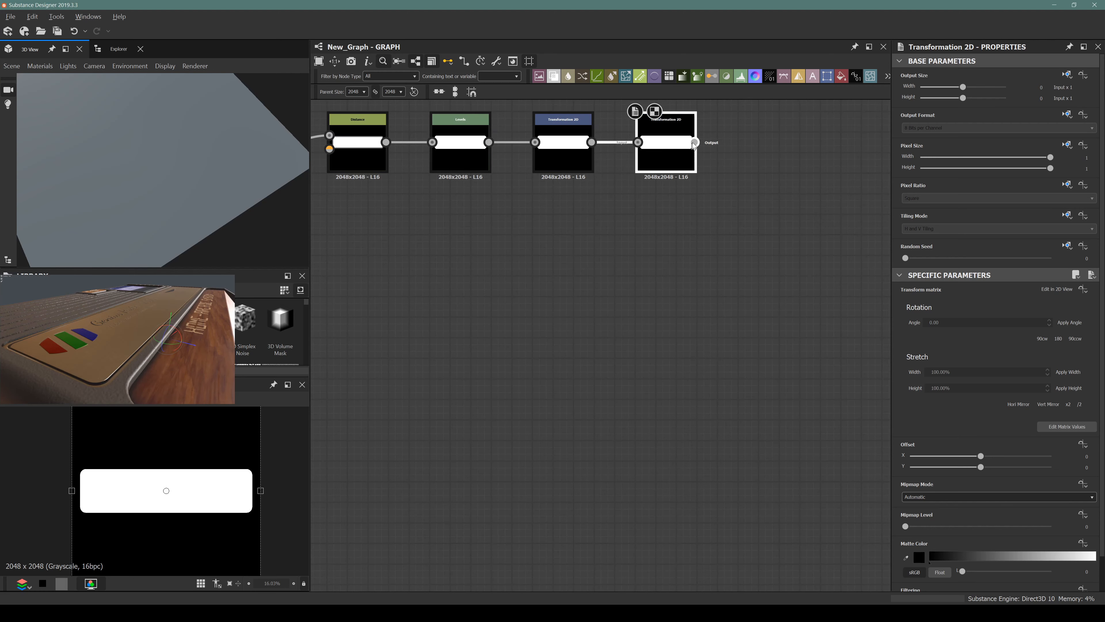
pyautogui.moveTo(696, 143); pyautogui.dragTo(606, 346)
pyautogui.scroll(-9, 638, 224)
pyautogui.scroll(5, 612, 317)
pyautogui.scroll(9, 611, 295)
# Step: Set the newest Blend's opacity to 0.26 and its blending mode to Subtract
pyautogui.click(630, 361)
pyautogui.moveTo(1051, 301); pyautogui.dragTo(943, 300)
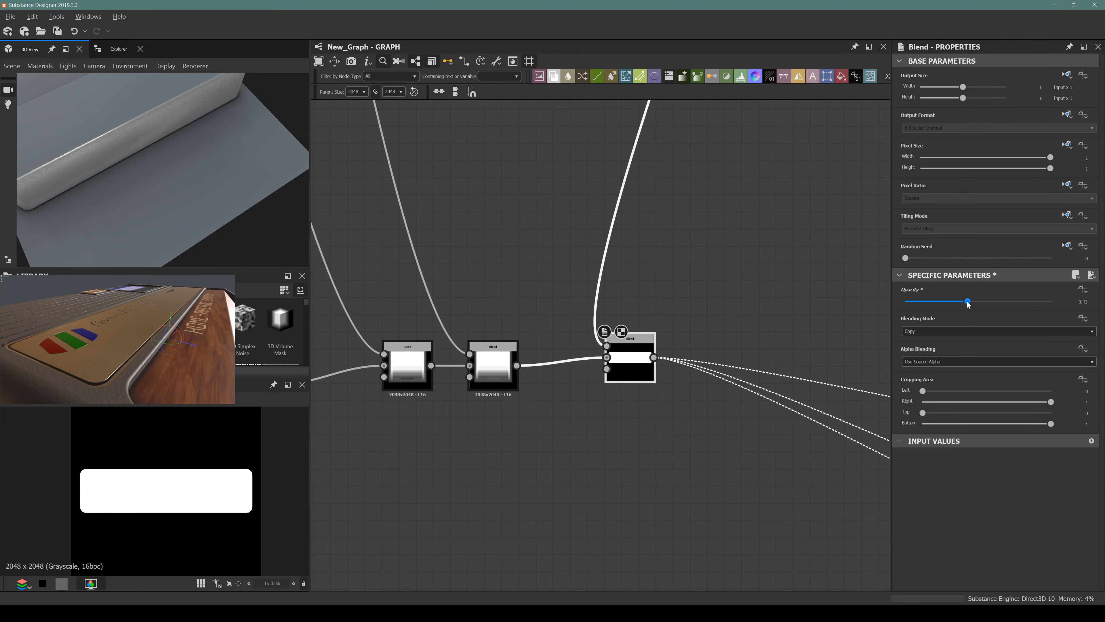
pyautogui.click(922, 332)
pyautogui.click(907, 351)
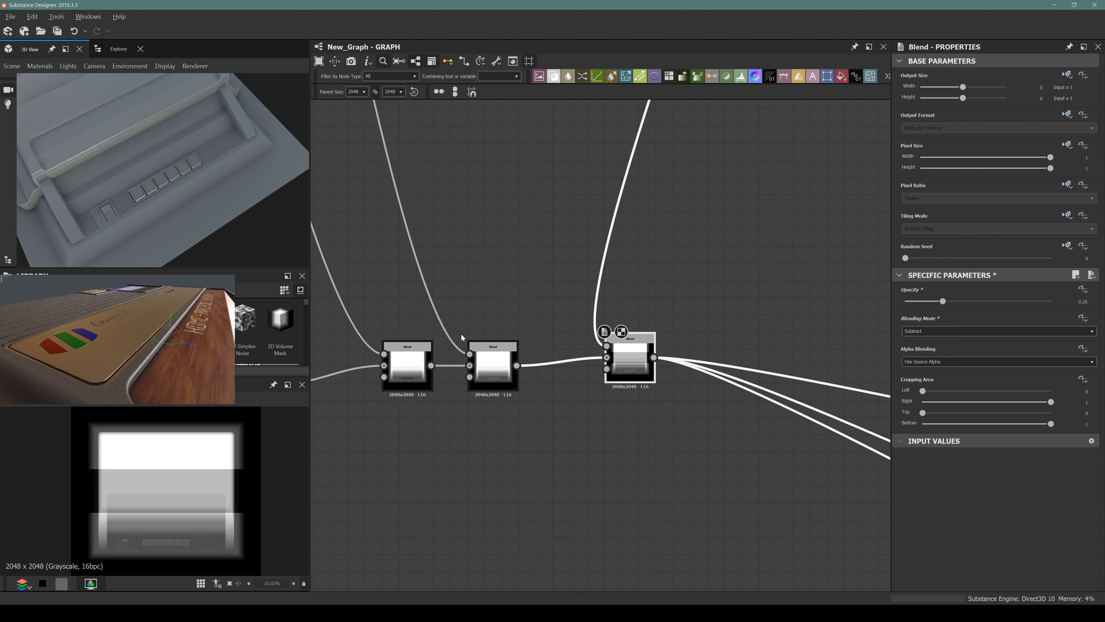
pyautogui.scroll(-4, 174, 482)
pyautogui.scroll(5, 174, 482)
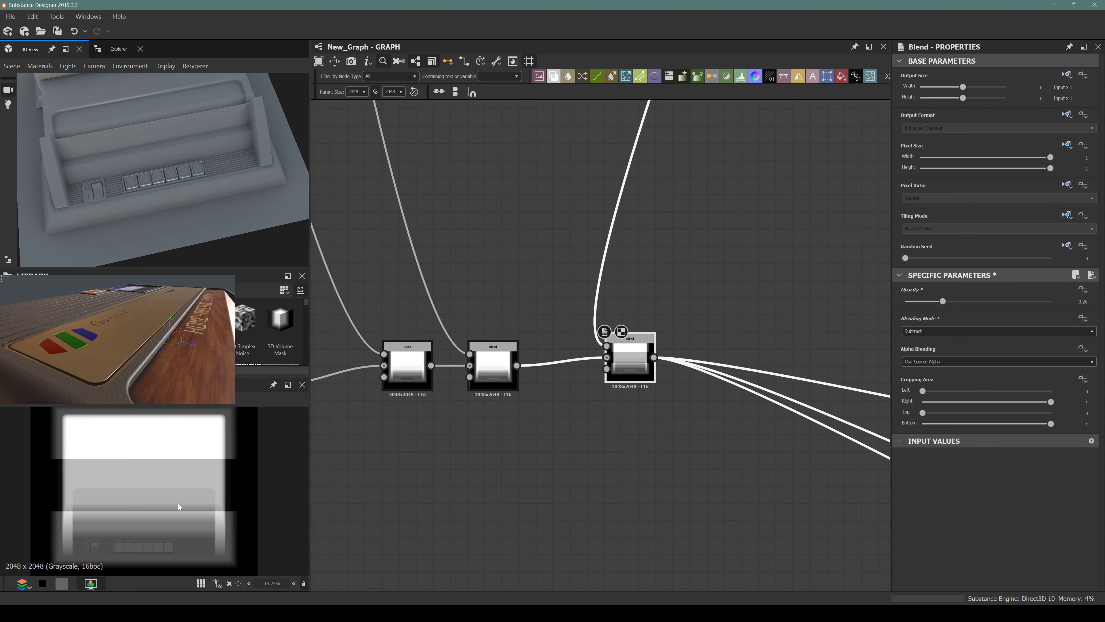
# Step: Scale the rounded rectangle in the first Transformation 2D node with 80% width and 80% height stretch
pyautogui.moveTo(690, 279); pyautogui.dragTo(597, 440, button='middle')
pyautogui.scroll(-8, 598, 440)
pyautogui.moveTo(598, 174); pyautogui.dragTo(526, 419, button='middle')
pyautogui.scroll(11, 566, 286)
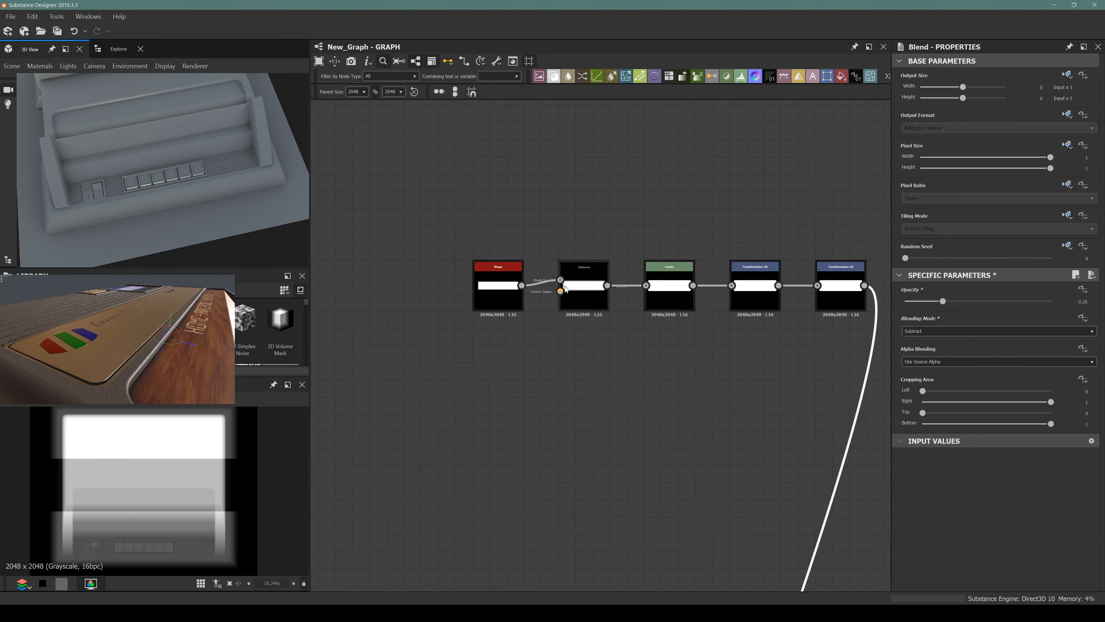
pyautogui.moveTo(785, 284); pyautogui.dragTo(555, 233, button='middle')
pyautogui.click(647, 247)
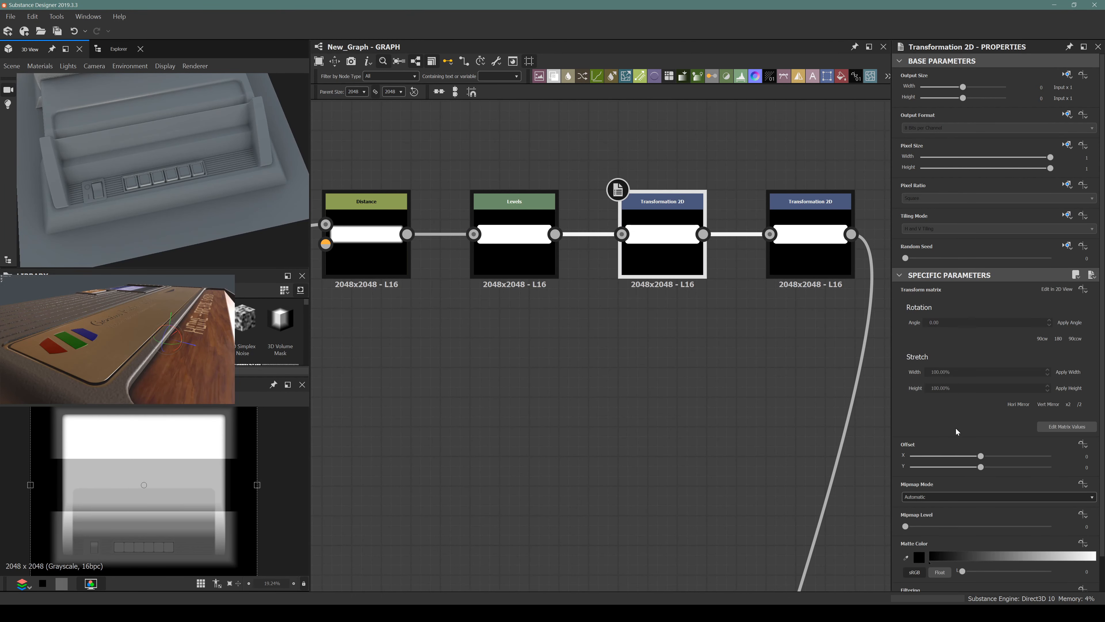
pyautogui.click(973, 373)
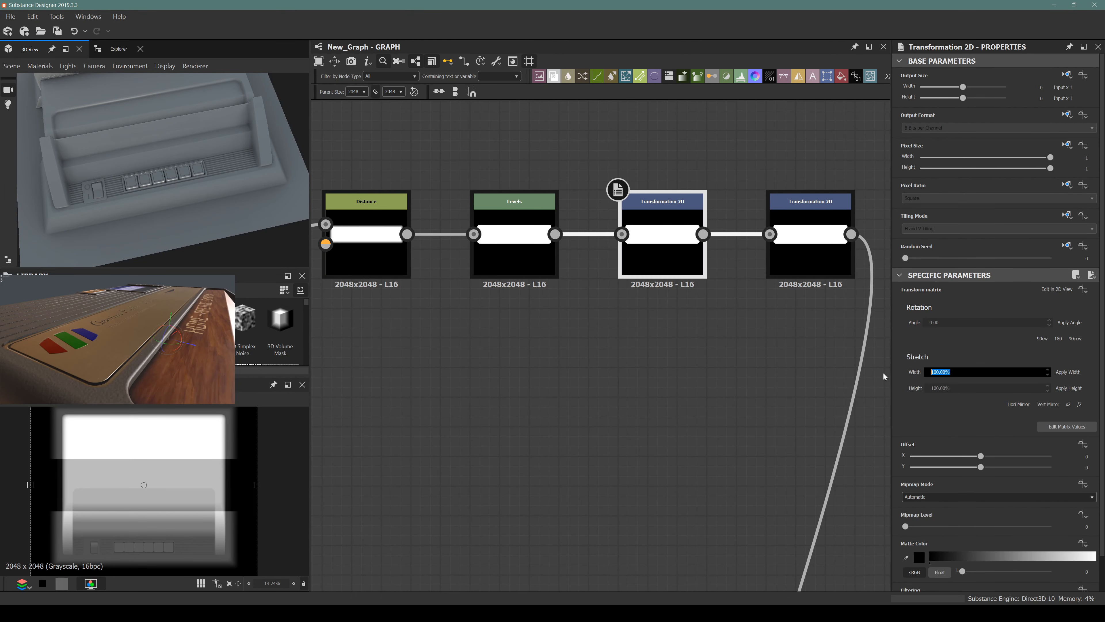
pyautogui.click(936, 388)
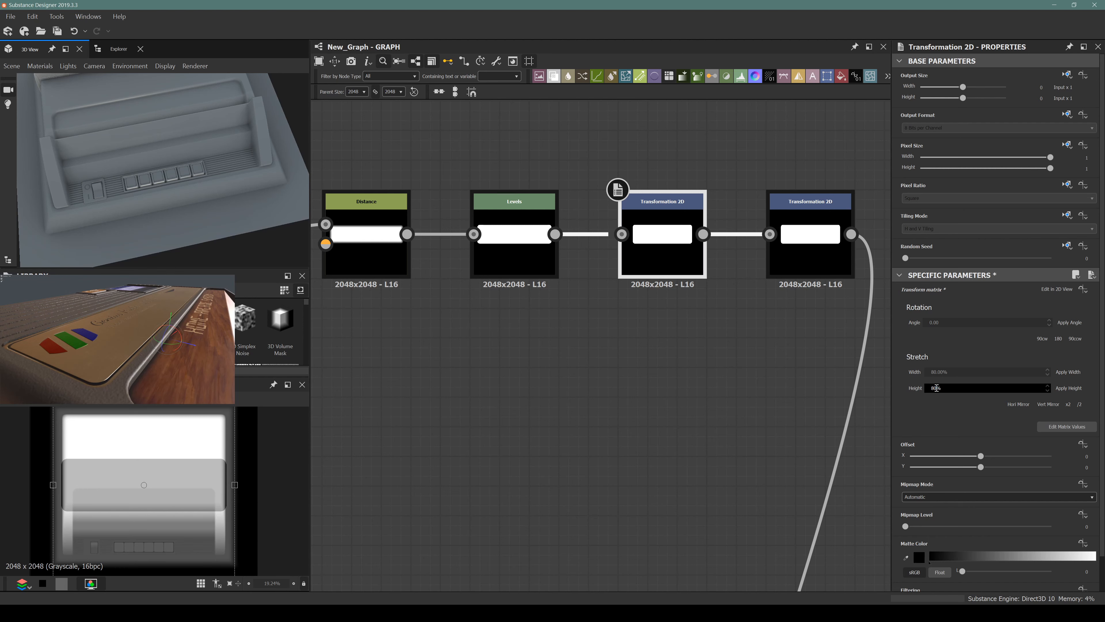
pyautogui.press('Return')
# Step: Apply a further 90% width stretch in the first Transformation 2D node
pyautogui.click(944, 372)
pyautogui.write('9')
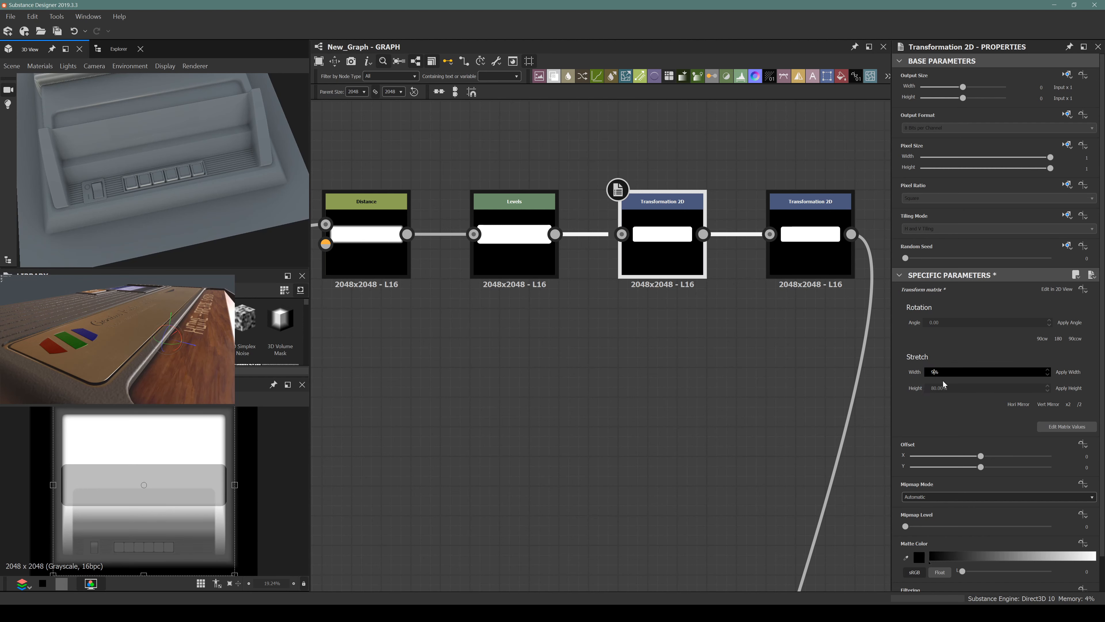
pyautogui.write('0')
pyautogui.press('Return')
pyautogui.click(939, 387)
pyautogui.write('300')
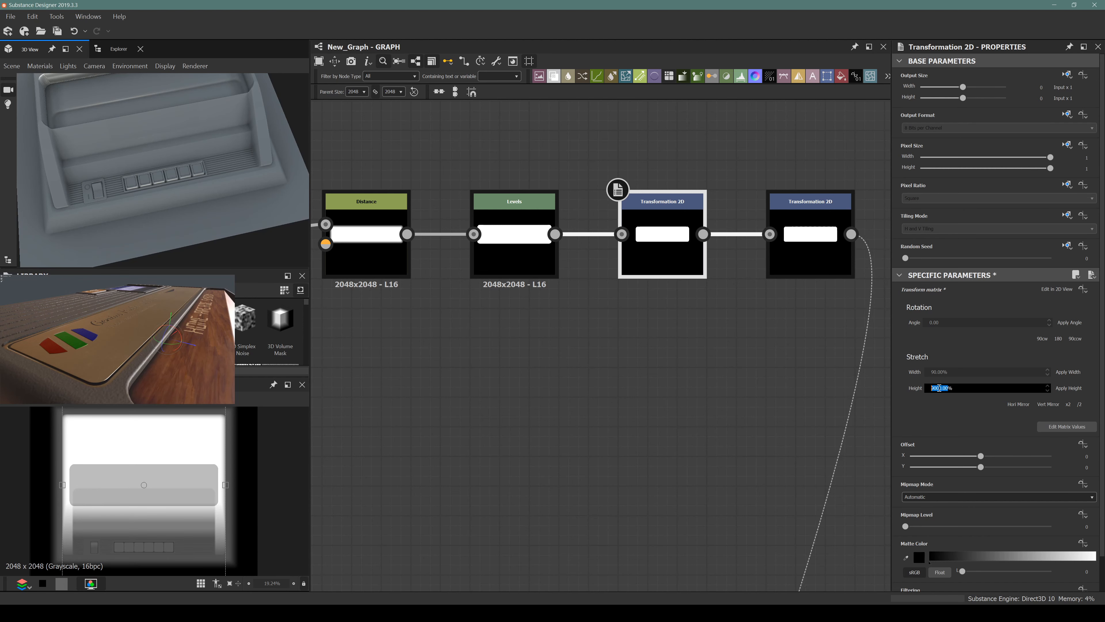
pyautogui.press('Return')
pyautogui.press('Return')
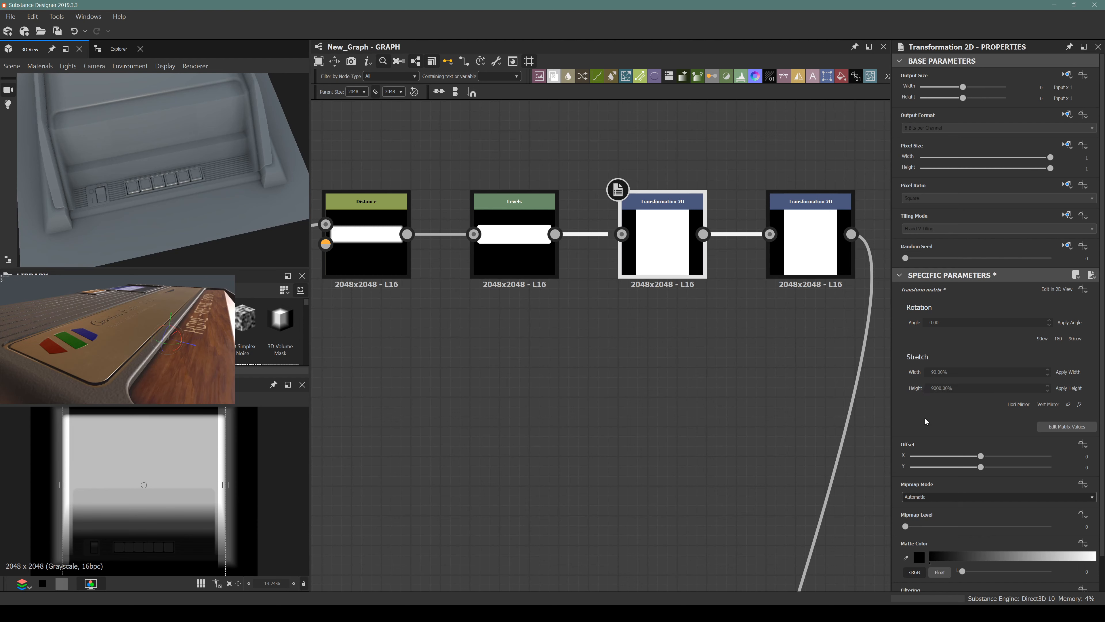
# Step: Apply a 90% height stretch to the rounded rectangle in the first Transformation 2D node
pyautogui.click(948, 387)
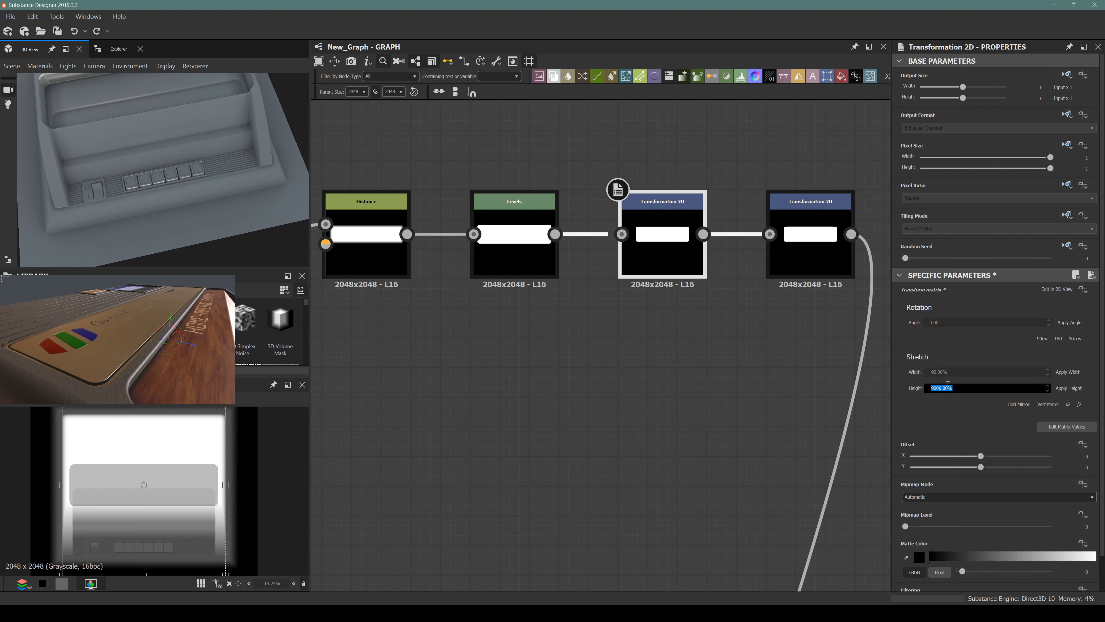
pyautogui.write('90')
pyautogui.press('Return')
# Step: Shrink the rounded rectangle once more by reapplying 90% stretch to both width and height
pyautogui.scroll(3, 112, 518)
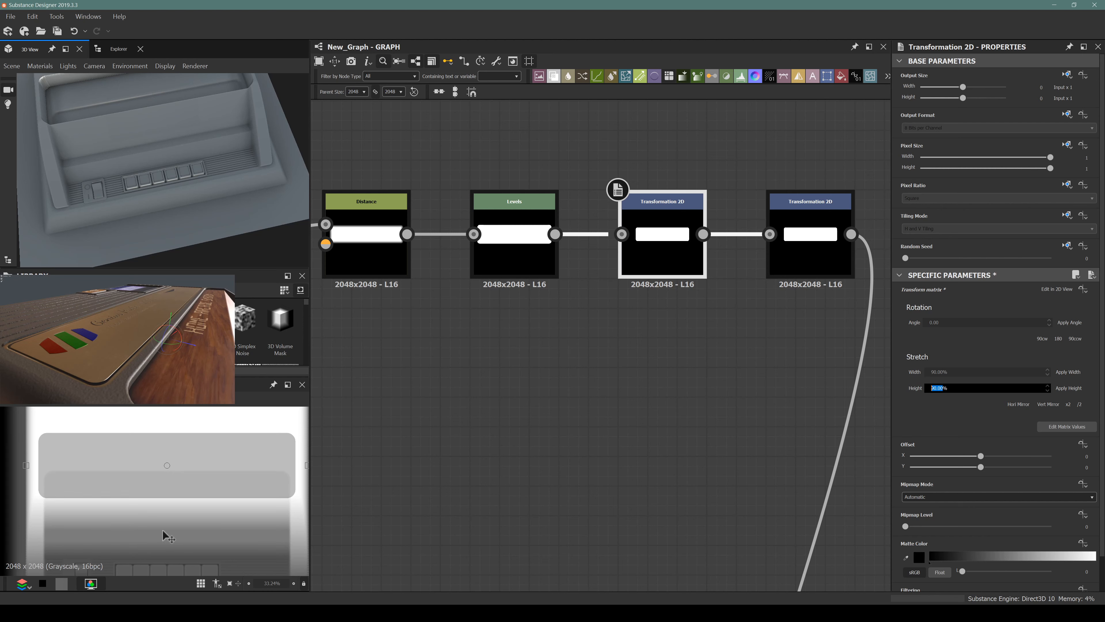
pyautogui.click(955, 372)
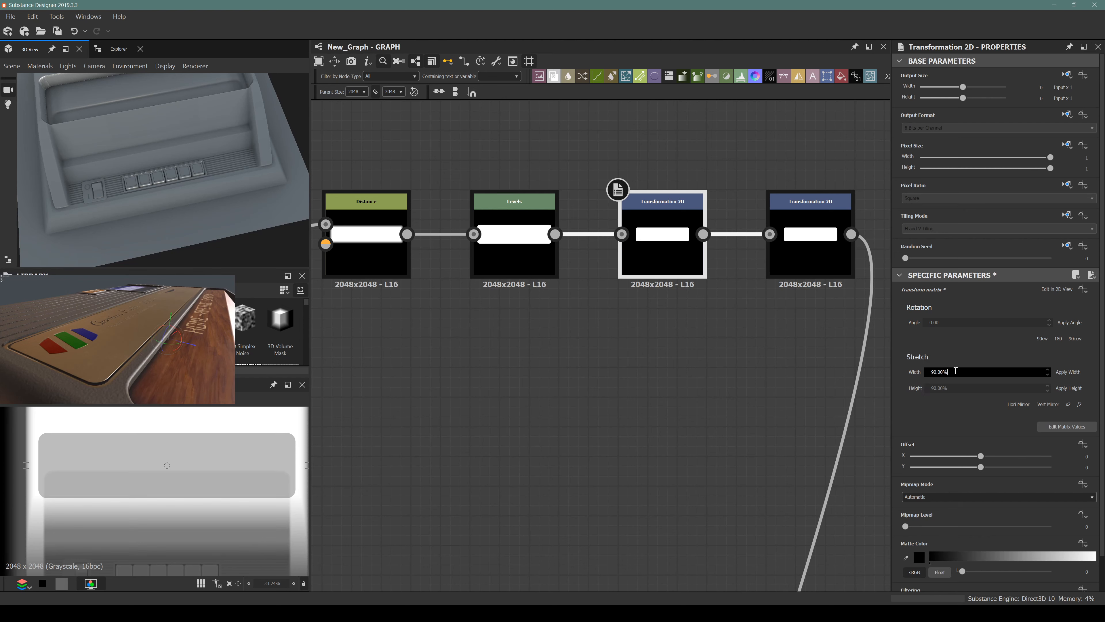
pyautogui.press('Return')
pyautogui.click(945, 389)
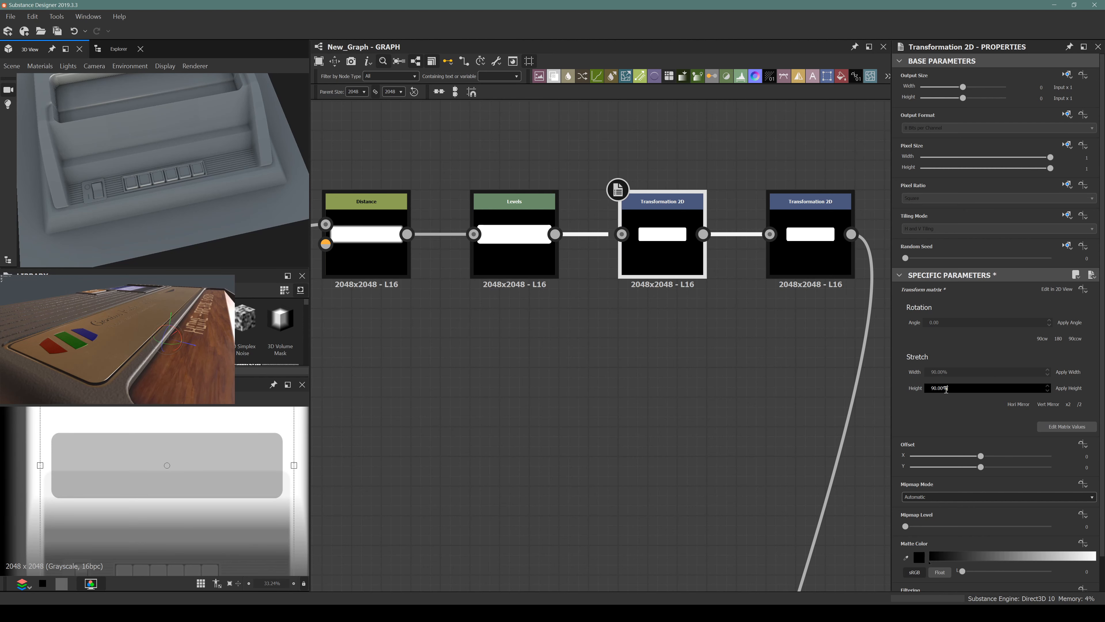
pyautogui.press('Return')
# Step: Enlarge the rounded rectangle with a 105% width and 105% height stretch in the first Transformation 2D node
pyautogui.doubleClick(947, 371)
pyautogui.write('1')
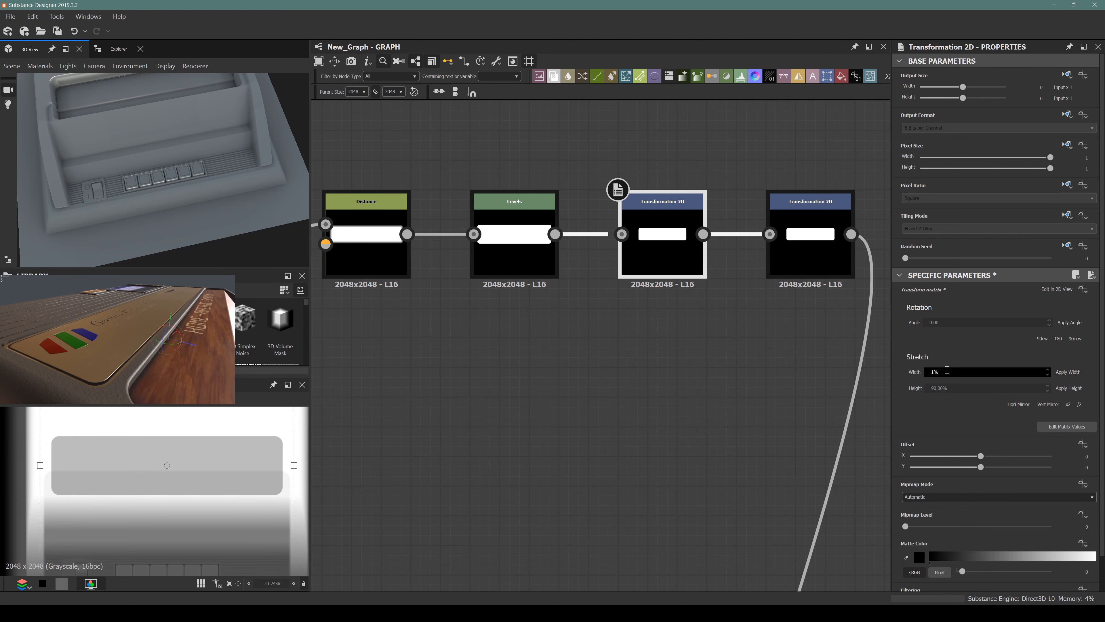
pyautogui.write('05')
pyautogui.press('Return')
pyautogui.click(946, 384)
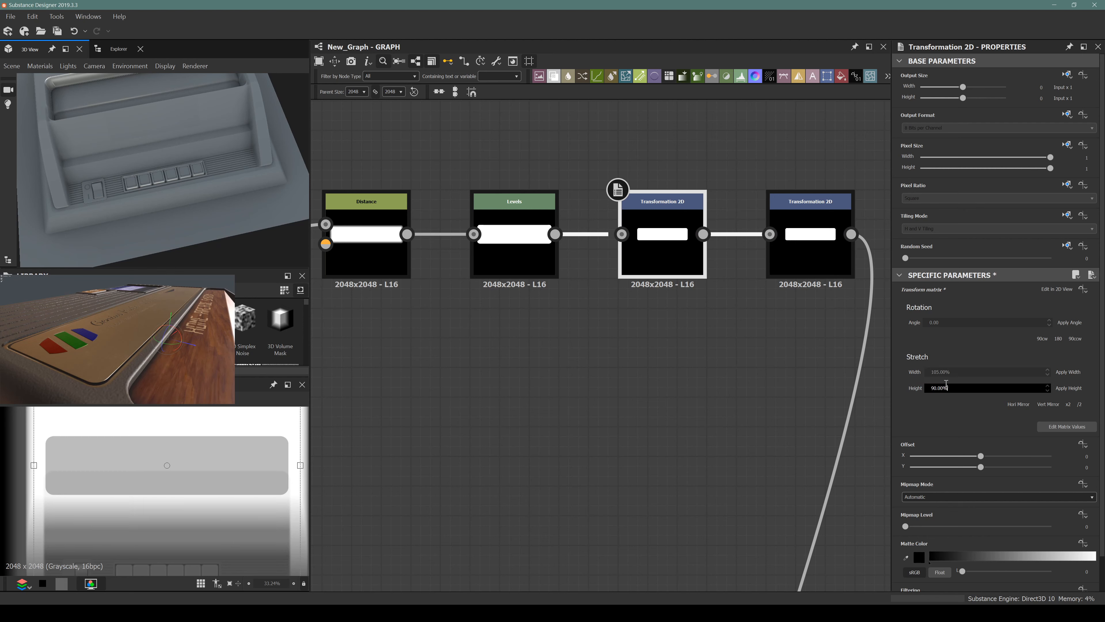
pyautogui.press('Return')
# Step: Apply a further 101% stretch to both width and height in the first Transformation 2D node
pyautogui.scroll(5, 148, 493)
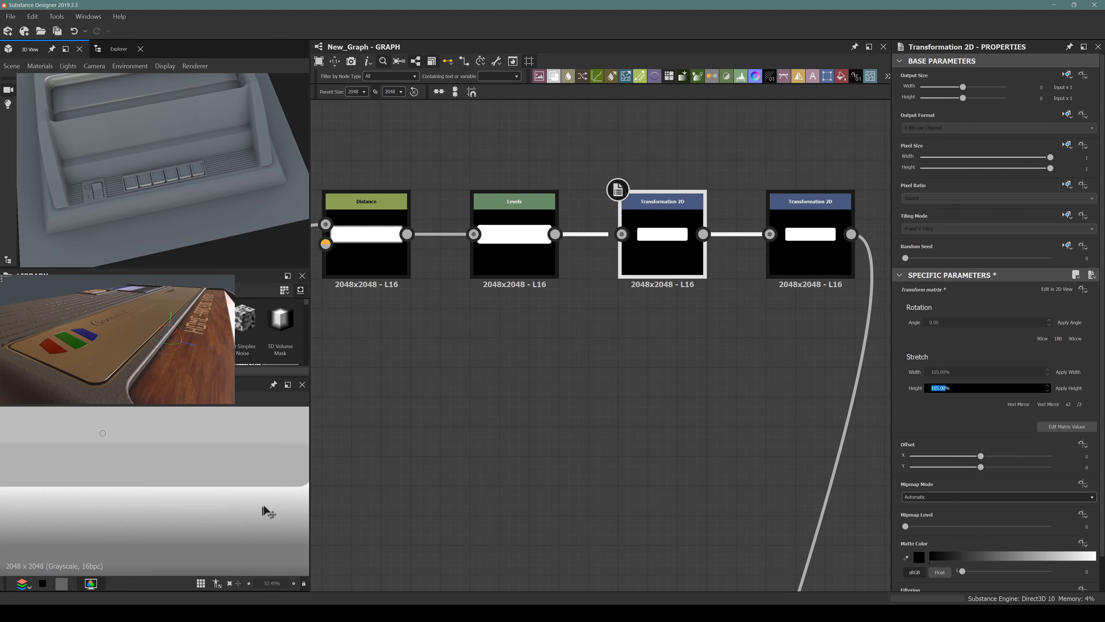
pyautogui.scroll(-3, 225, 491)
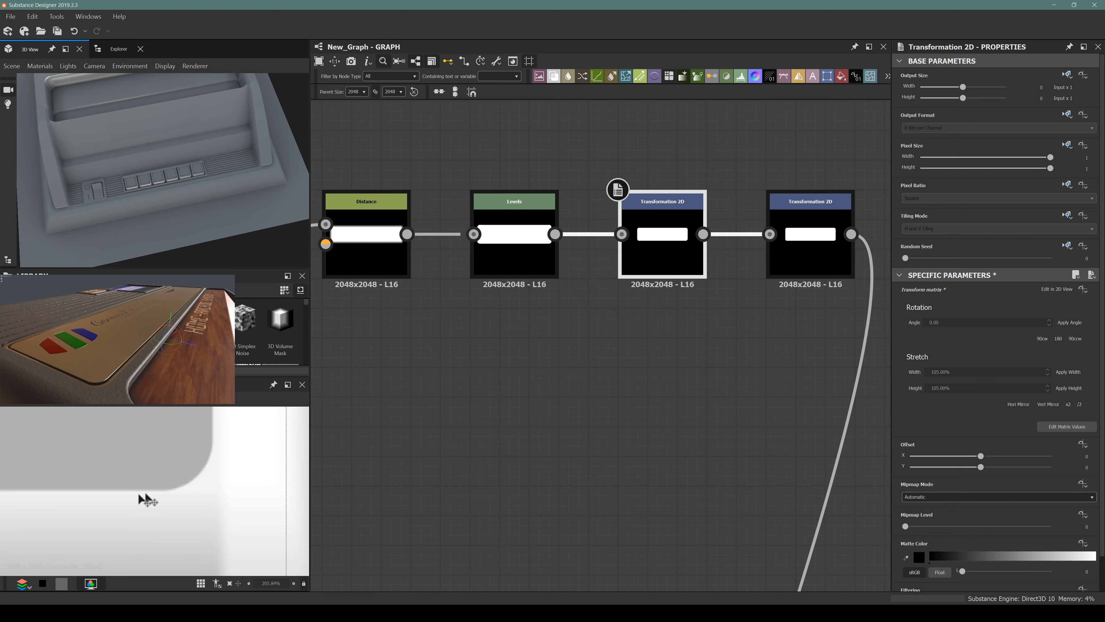
pyautogui.click(979, 371)
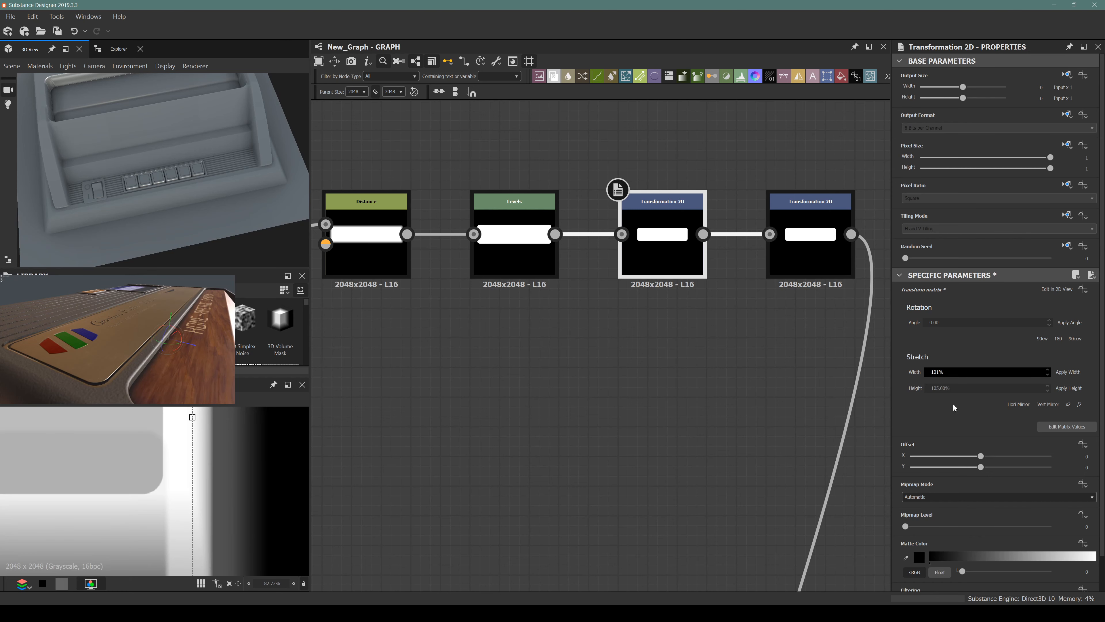
pyautogui.press('Return')
pyautogui.click(953, 384)
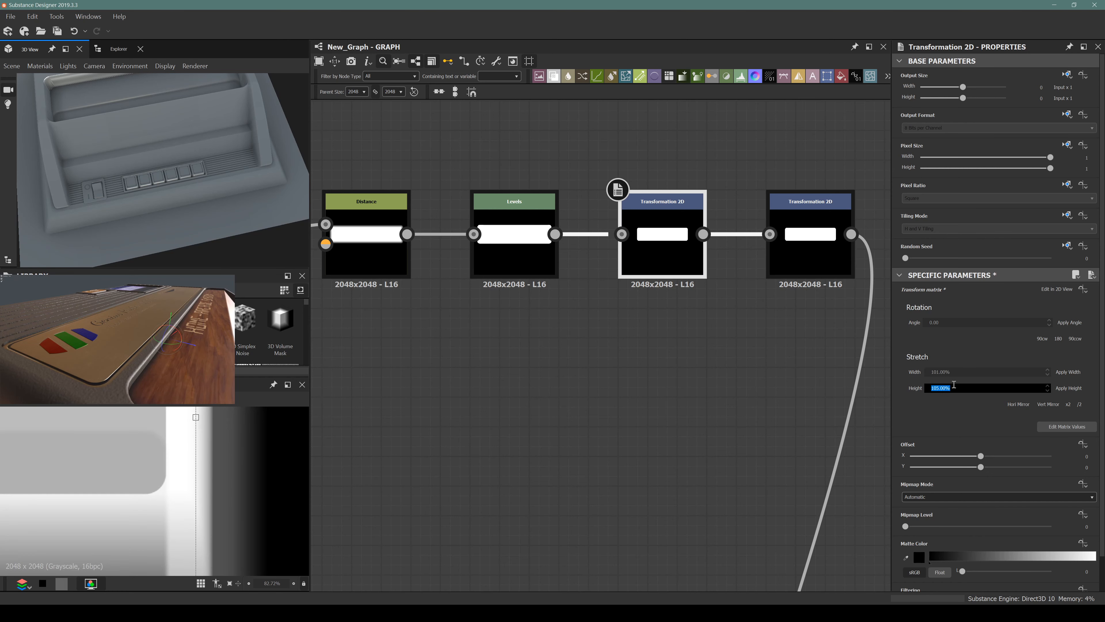
pyautogui.write('1')
pyautogui.press('Return')
# Step: Move the plate recess up with the second Transformation 2D node, to a Y offset of about 0.066
pyautogui.scroll(-8, 473, 474)
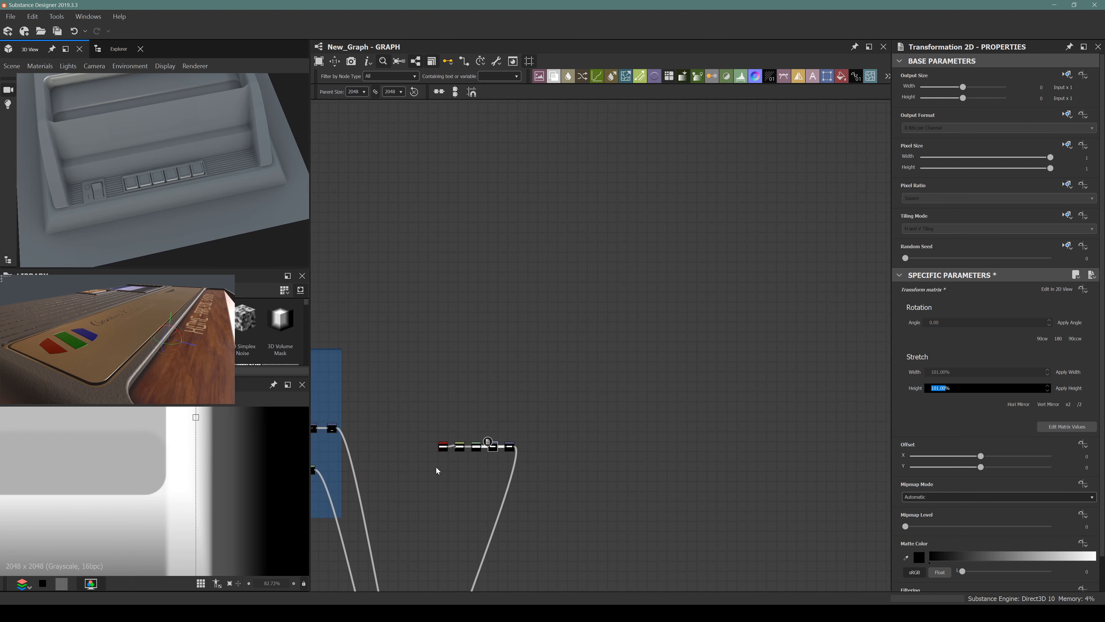
pyautogui.moveTo(423, 468); pyautogui.dragTo(444, 440, button='middle')
pyautogui.scroll(-12, 166, 483)
pyautogui.scroll(4, 152, 474)
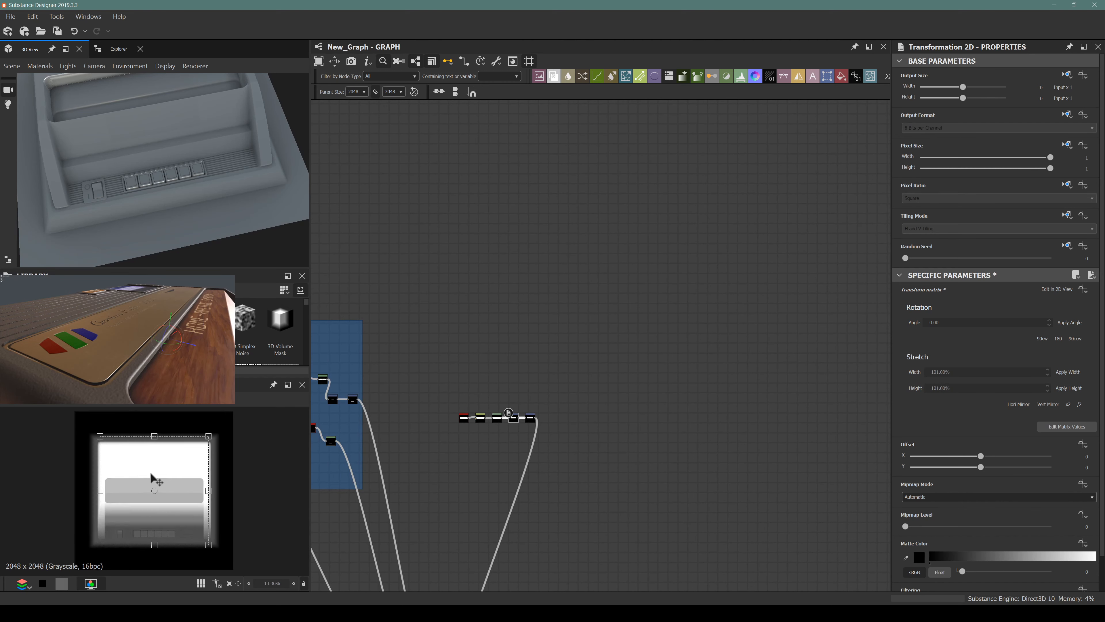
pyautogui.scroll(2, 496, 442)
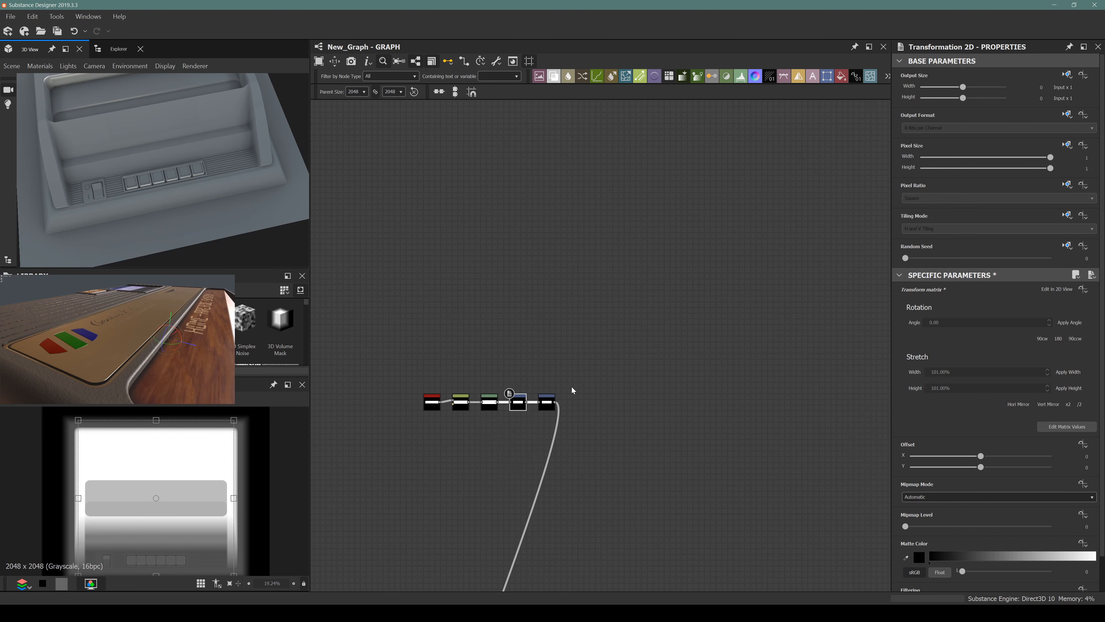
pyautogui.click(550, 404)
pyautogui.moveTo(148, 469); pyautogui.dragTo(141, 459)
pyautogui.moveTo(41, 135); pyautogui.dragTo(148, 207)
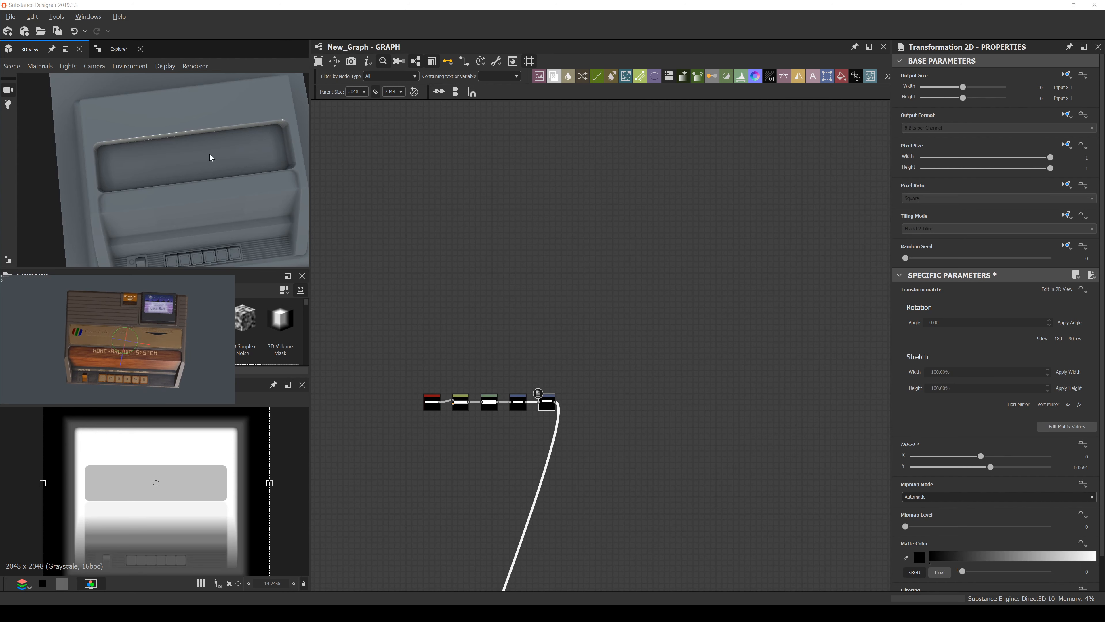
pyautogui.moveTo(210, 158); pyautogui.dragTo(203, 179)
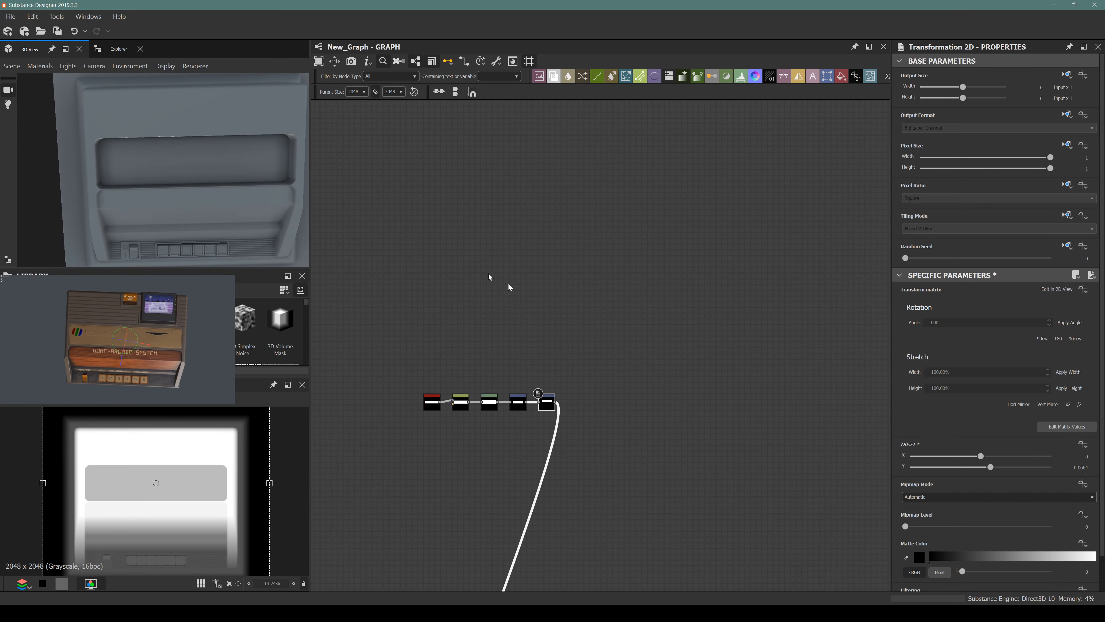
# Step: Nudge the recess down in the second Transformation 2D node to a Y offset of about 0.039
pyautogui.scroll(4, 546, 439)
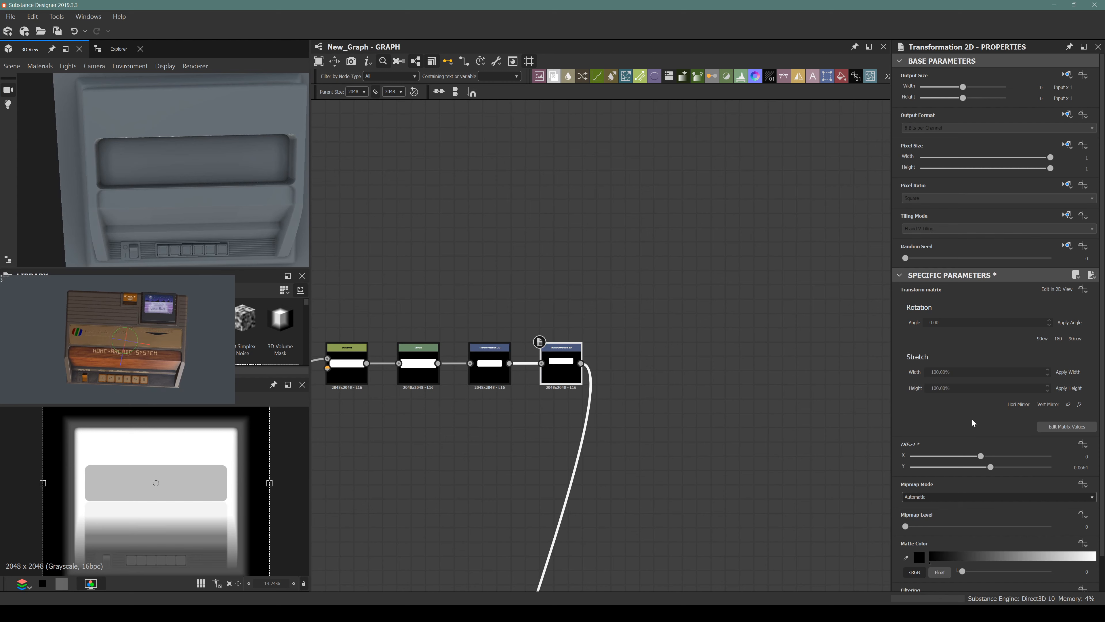
pyautogui.scroll(2, 113, 514)
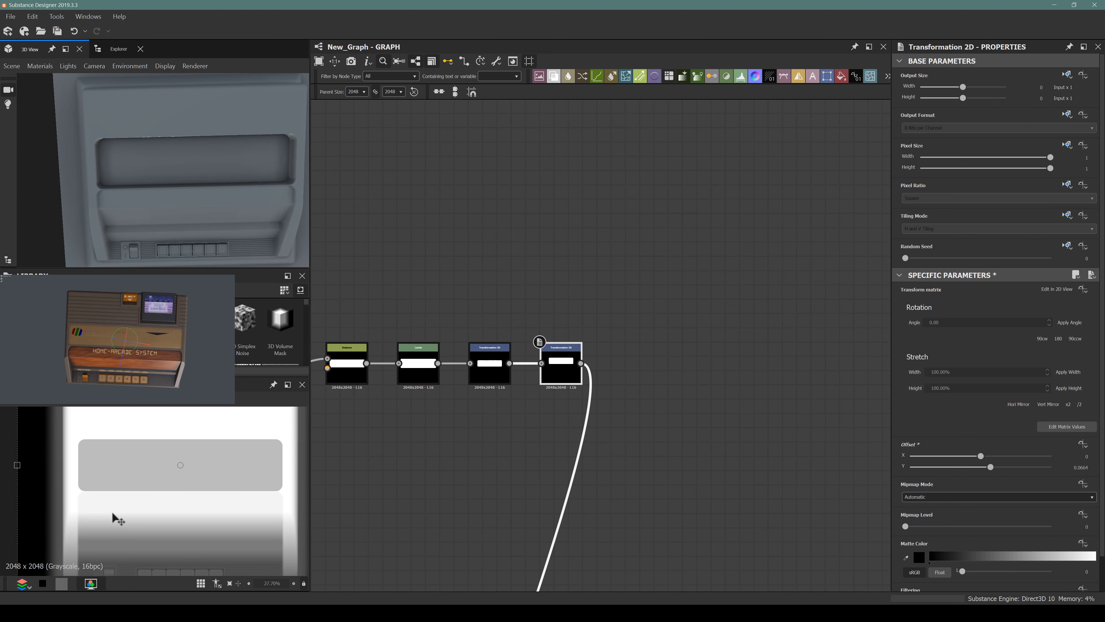
pyautogui.press('Down')
pyautogui.press('Down')
pyautogui.press('Down')
pyautogui.press('Down')
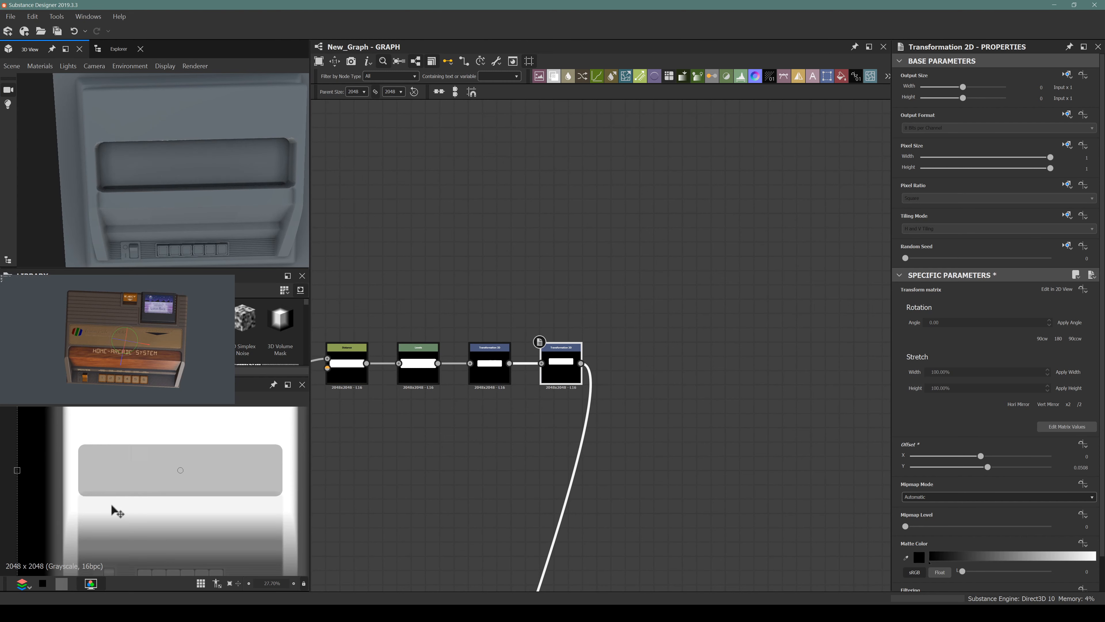
pyautogui.press('Down')
pyautogui.press('Down')
pyautogui.press('Down')
# Step: Reduce the plate's Shape node to a Y size of 0.16
pyautogui.moveTo(429, 428); pyautogui.dragTo(552, 446, button='middle')
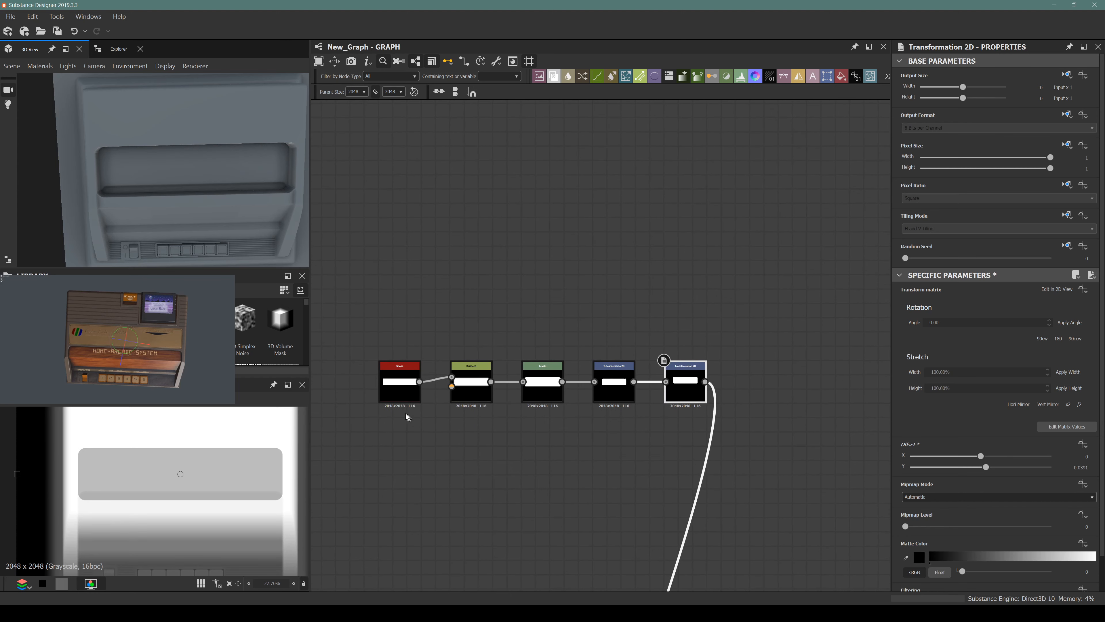
pyautogui.click(397, 392)
pyautogui.scroll(-3, 1022, 431)
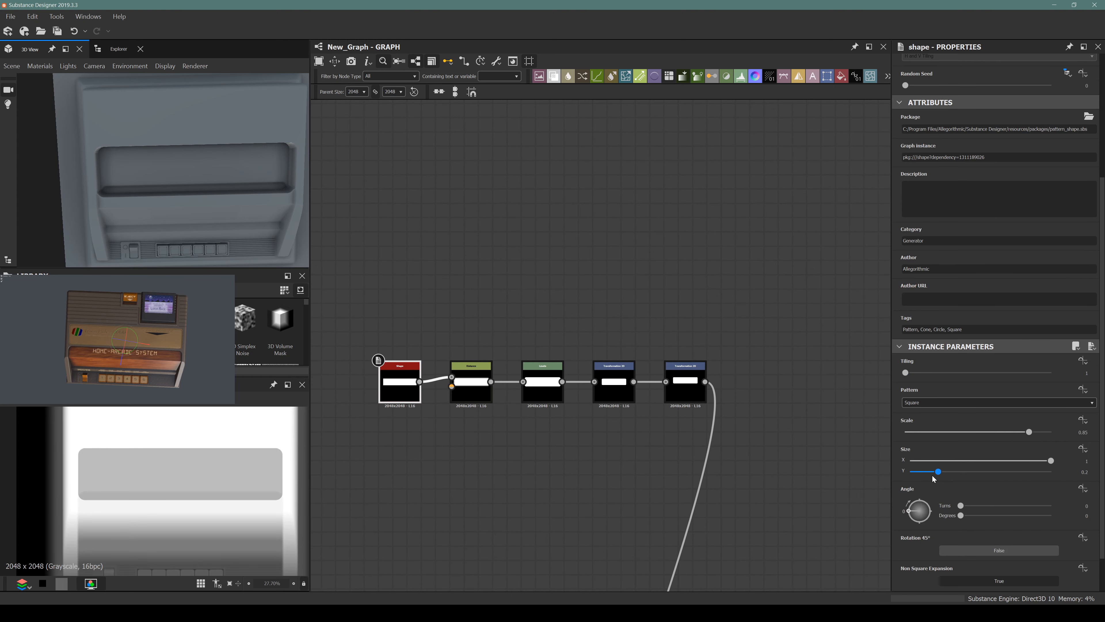
pyautogui.moveTo(937, 472); pyautogui.dragTo(933, 474)
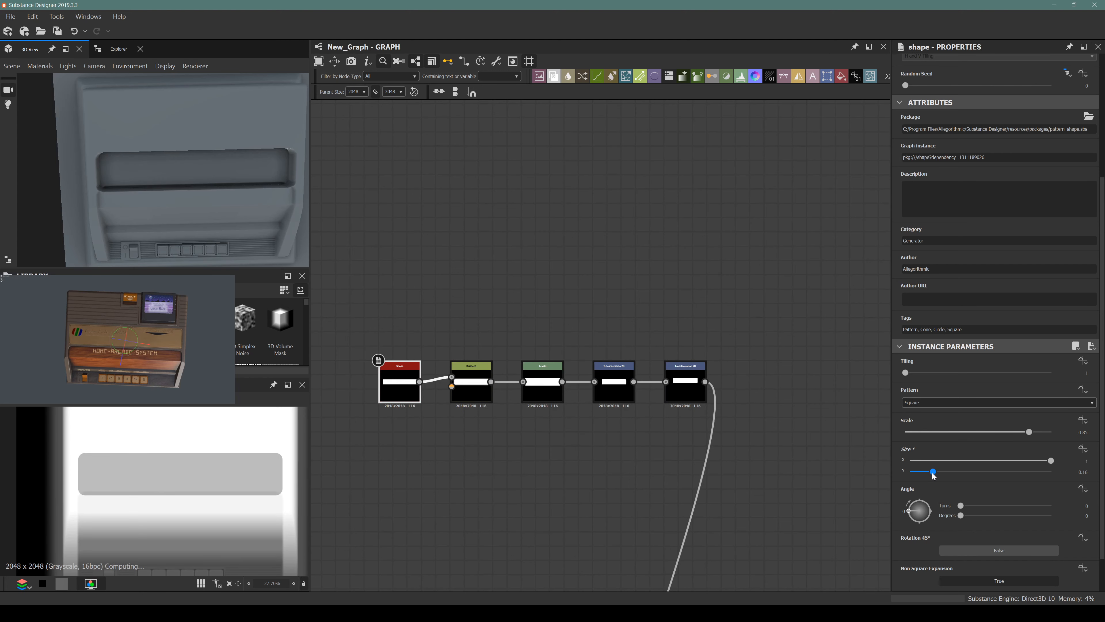
# Step: Nudge the recess up to a Y offset of 0.0625 in the second Transformation 2D node and check it in 3D
pyautogui.doubleClick(685, 383)
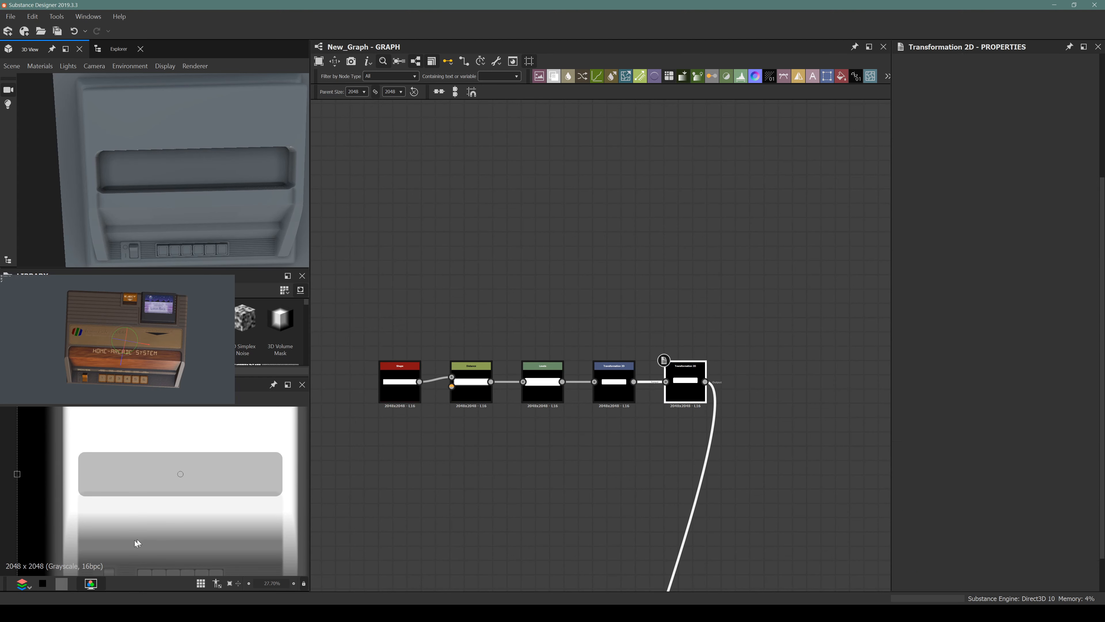
pyautogui.press('Up')
pyautogui.press('Up')
pyautogui.press('Up')
pyautogui.press('Up')
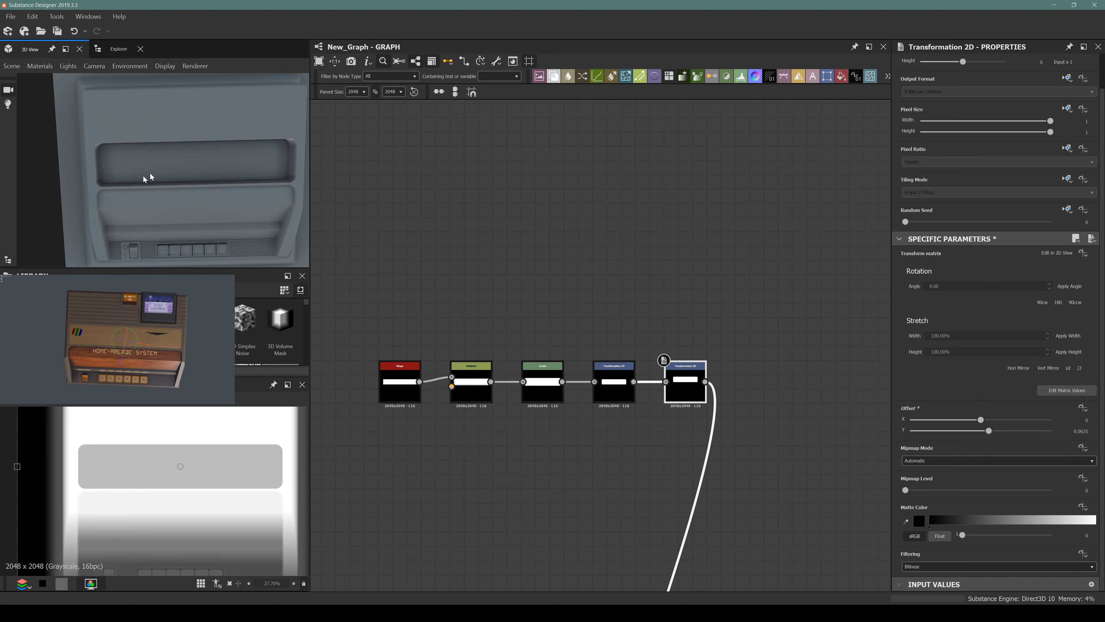
pyautogui.scroll(4, 143, 180)
pyautogui.moveTo(143, 182); pyautogui.dragTo(116, 126)
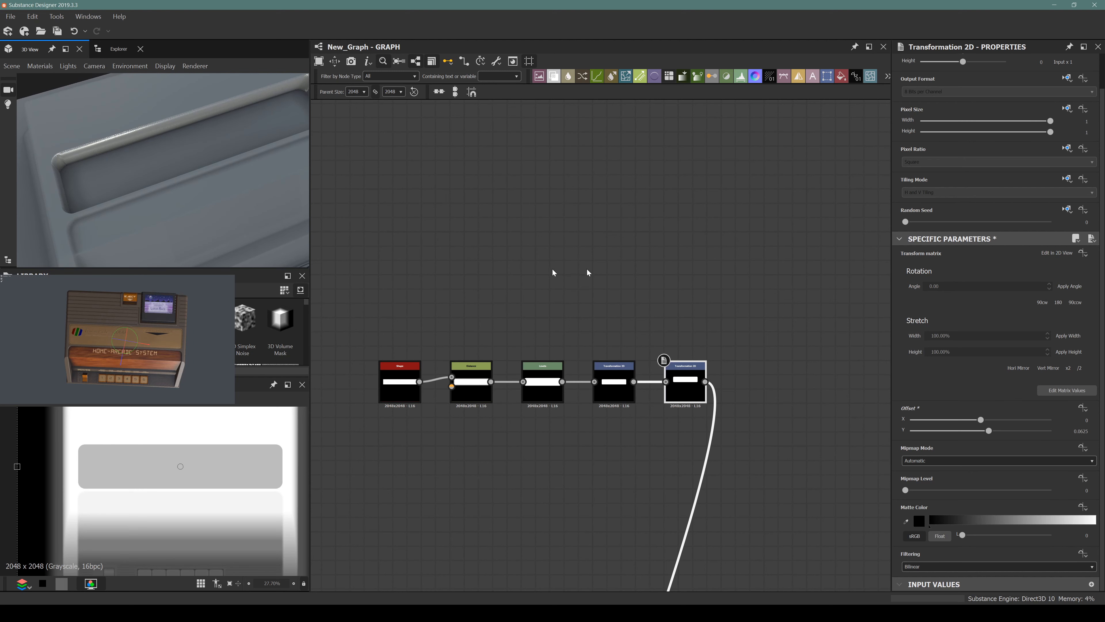
pyautogui.moveTo(242, 224); pyautogui.dragTo(168, 231)
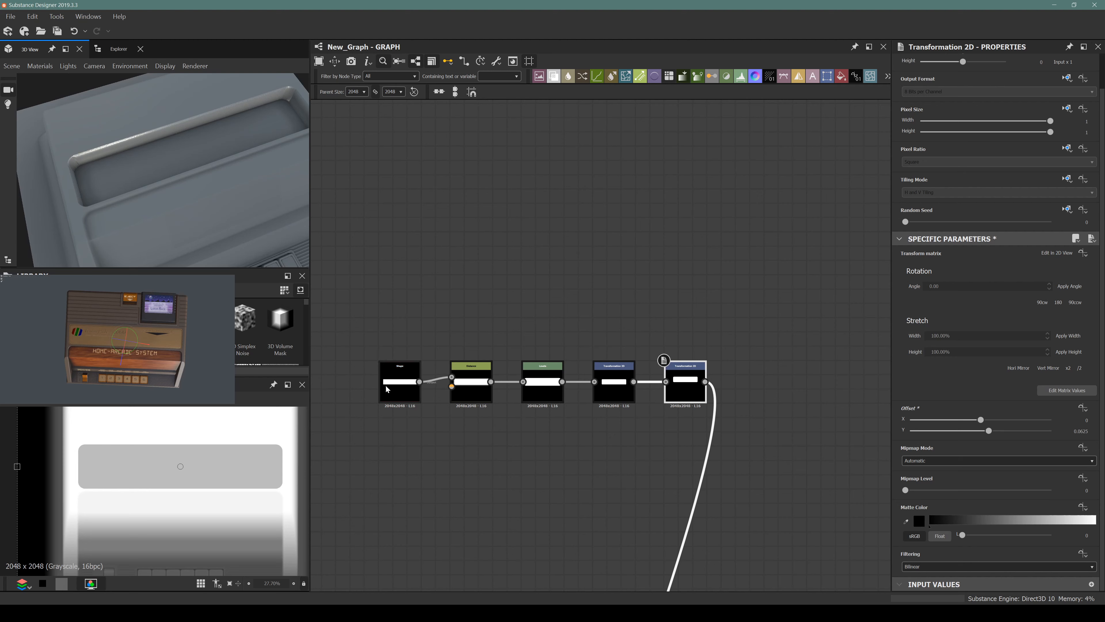
# Step: Lower the plate's Shape node Y size to 0.14 and further to 0.13
pyautogui.click(399, 383)
pyautogui.scroll(-3, 984, 455)
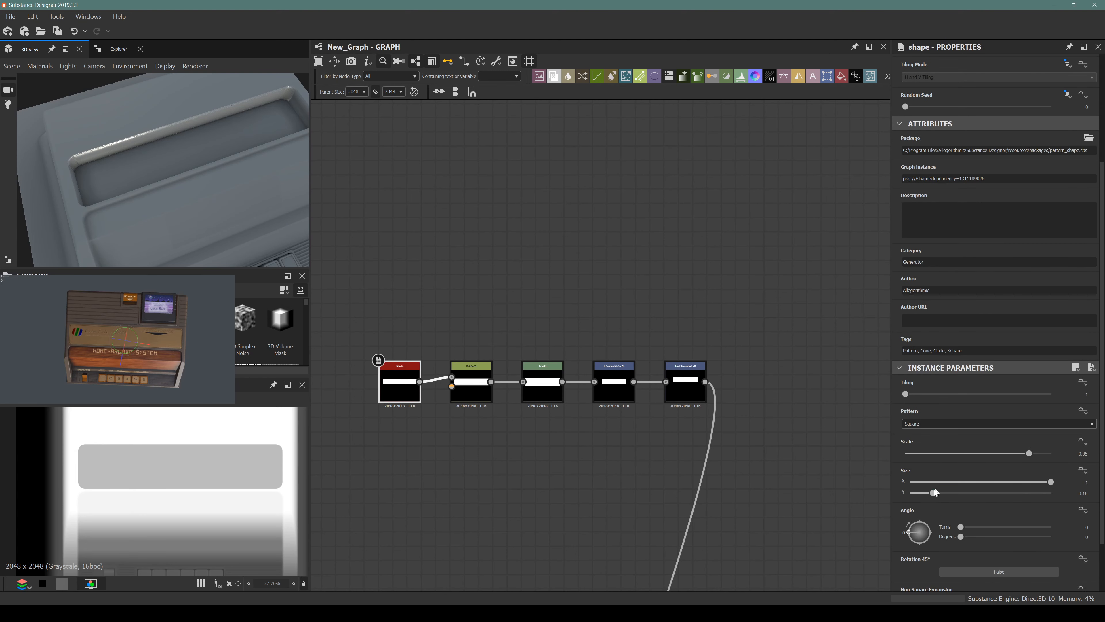
pyautogui.click(1086, 494)
pyautogui.press('Return')
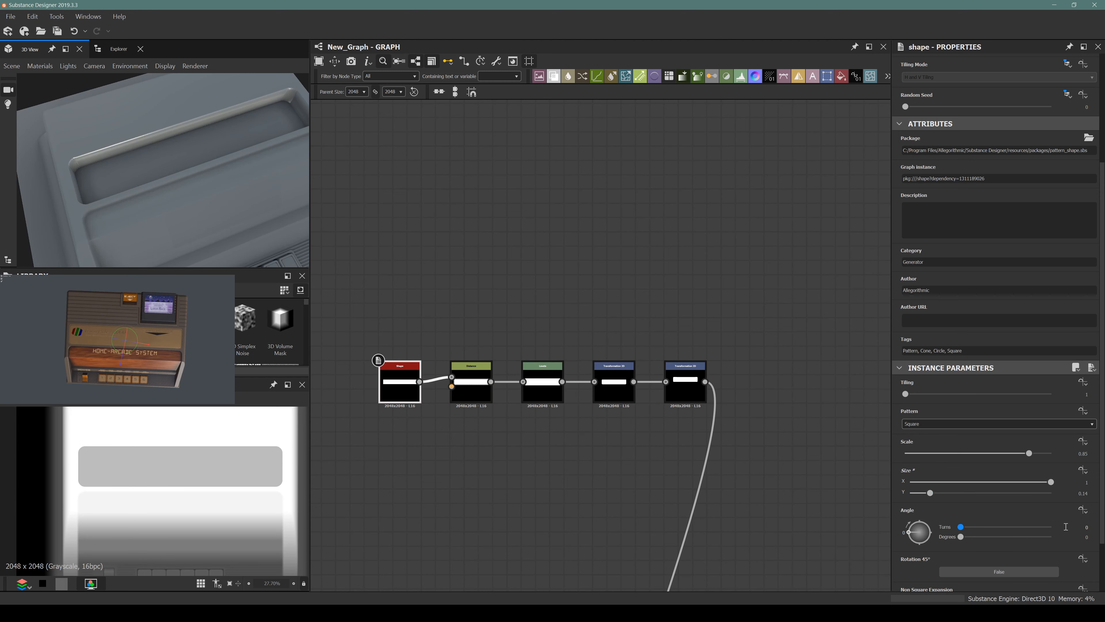
pyautogui.click(1086, 494)
pyautogui.press('BackSpace')
pyautogui.write('3')
pyautogui.press('Return')
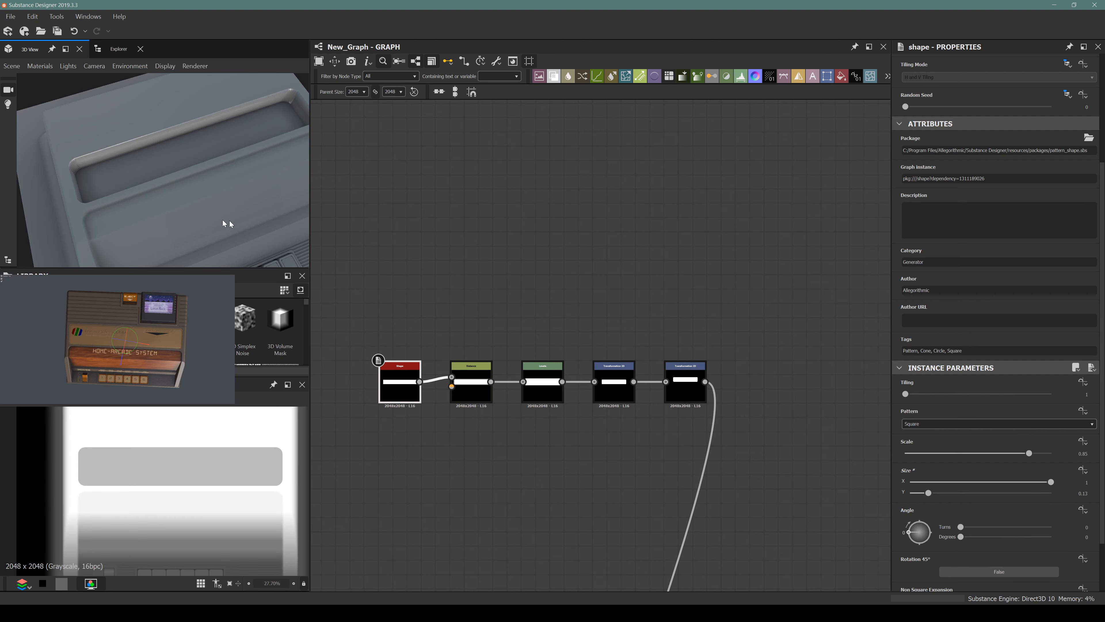
# Step: Inspect the resized recess on the 3D model from several distances, checking its height and spacing from the lower panel
pyautogui.moveTo(123, 166); pyautogui.dragTo(95, 217)
pyautogui.hotkey('alt', 'shift')
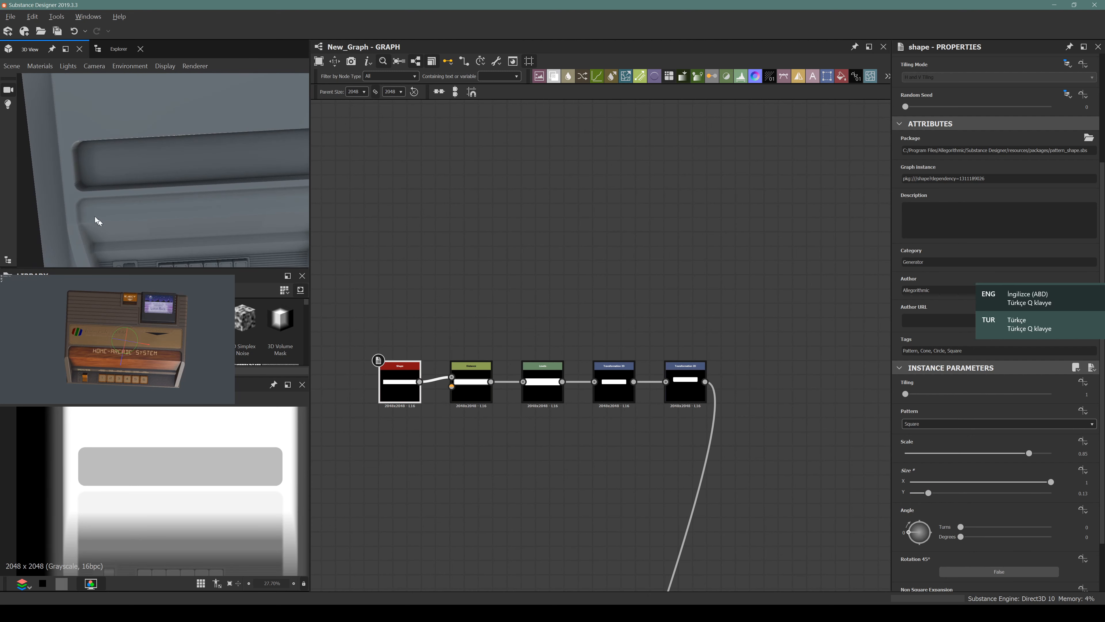
pyautogui.scroll(-10, 145, 196)
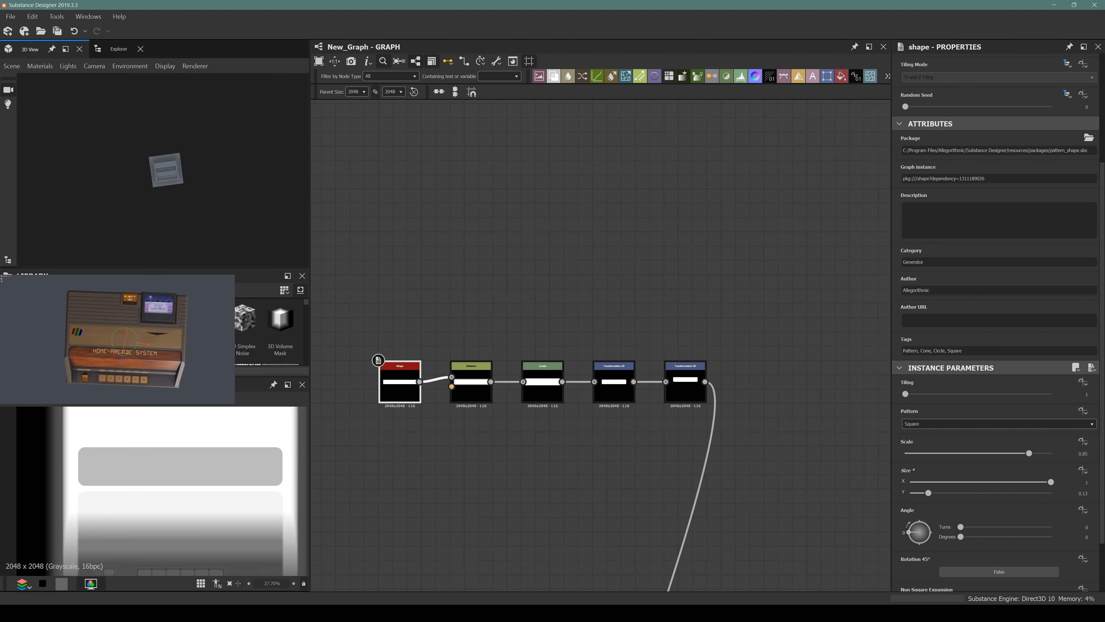
pyautogui.click(423, 604)
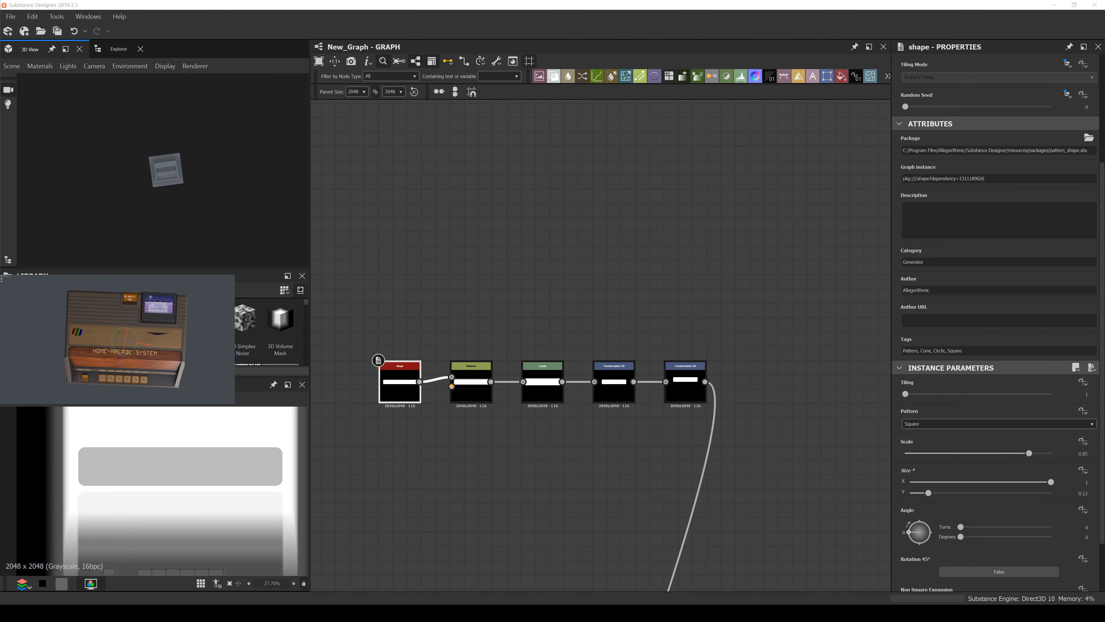
pyautogui.scroll(10, 148, 177)
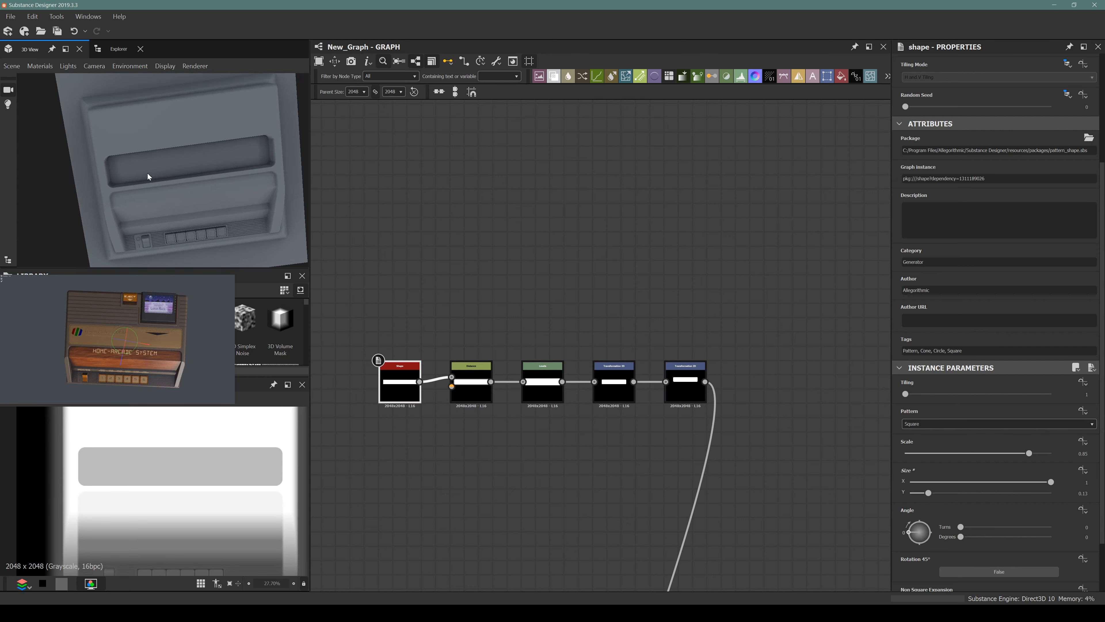
pyautogui.moveTo(148, 176); pyautogui.dragTo(88, 140)
pyautogui.moveTo(98, 161); pyautogui.dragTo(90, 161)
pyautogui.scroll(4, 156, 195)
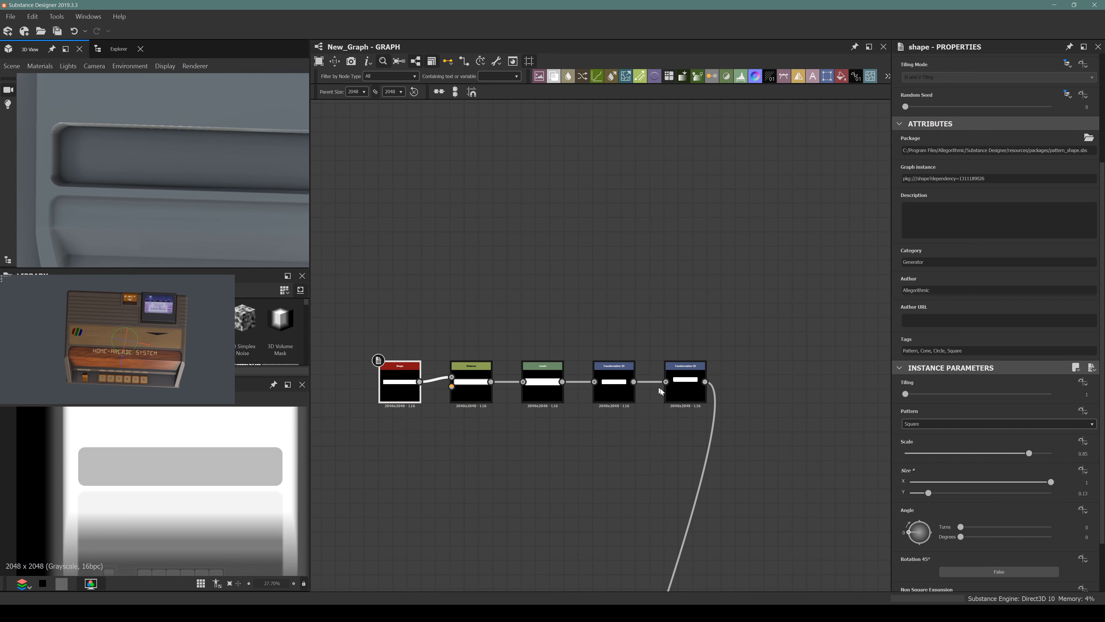
# Step: Nudge the recess down to a Y offset of 0.0547 in the second Transformation 2D node
pyautogui.click(672, 389)
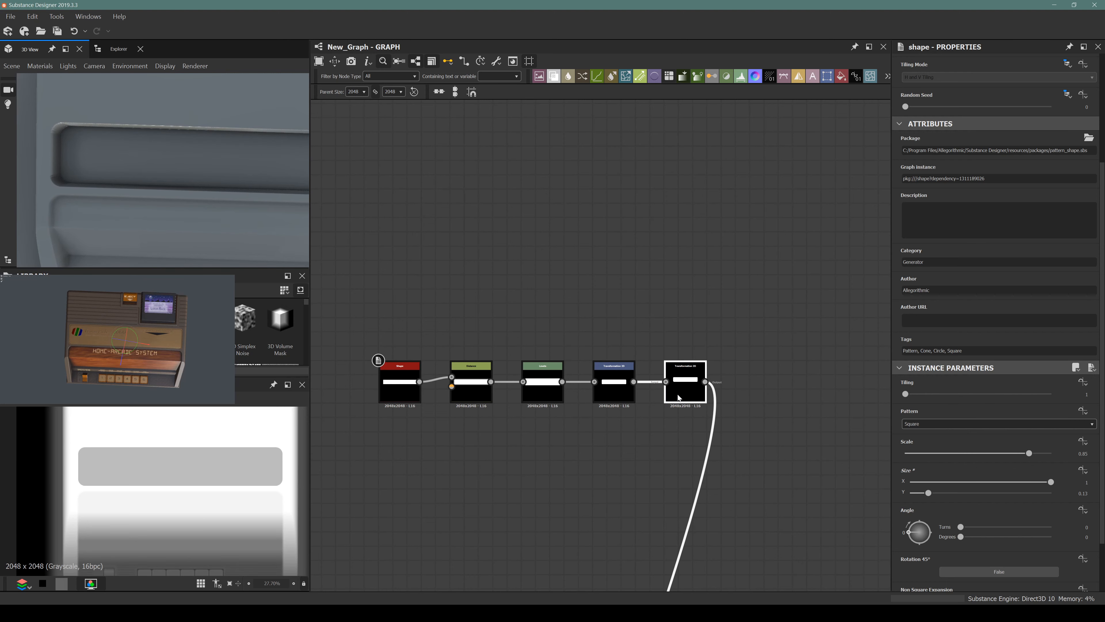
pyautogui.press('Down')
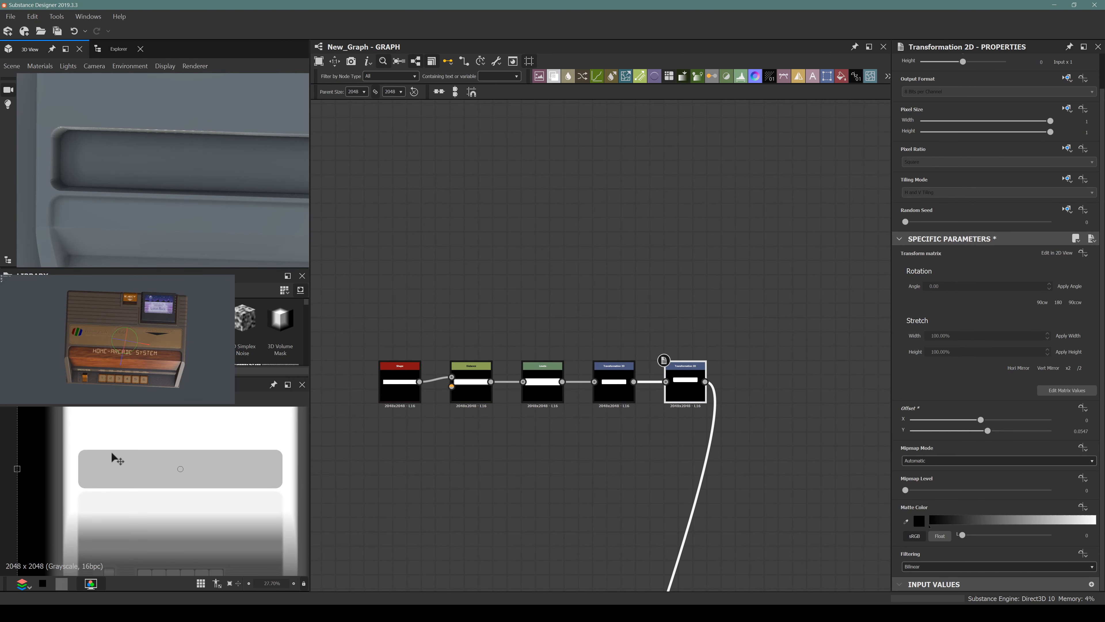
pyautogui.scroll(2, 108, 195)
pyautogui.scroll(-4, 108, 194)
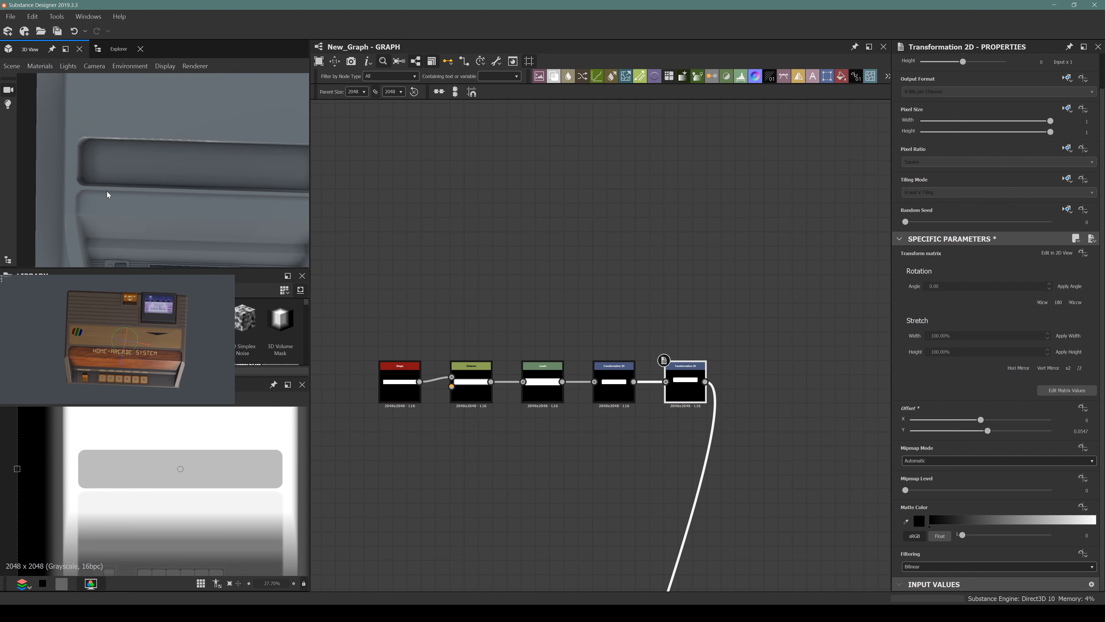
# Step: Compare the recess and the console's side profile with the reference model from the side
pyautogui.keyDown('alt'); pyautogui.moveTo(103, 213); pyautogui.dragTo(210, 168); pyautogui.keyUp('alt')
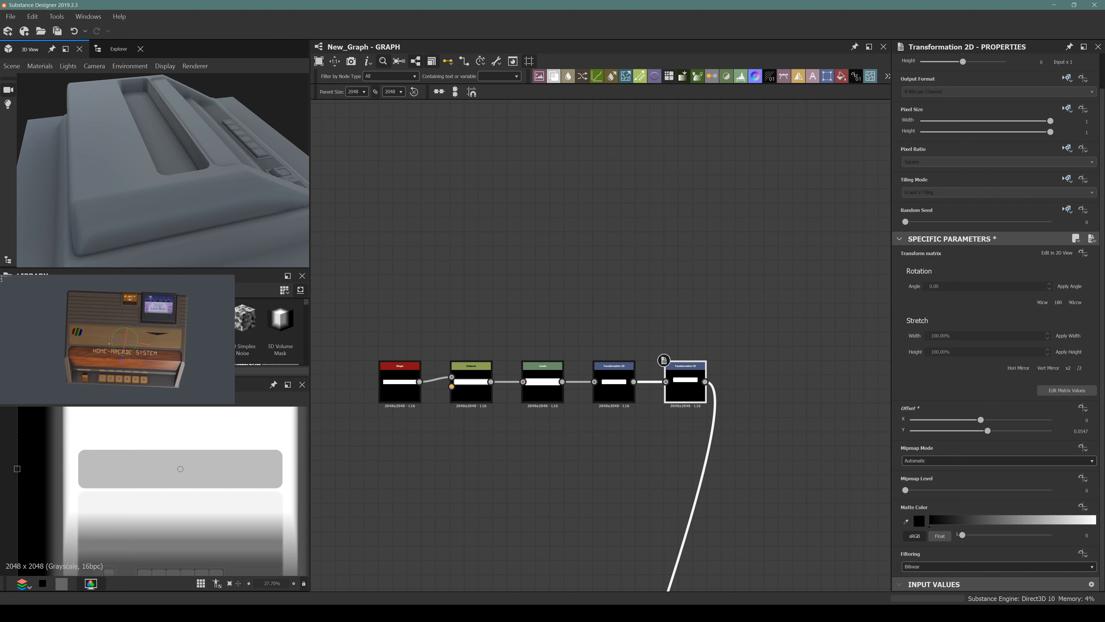
pyautogui.moveTo(109, 343)
pyautogui.mouseDown()
pyautogui.moveTo(59, 348)
pyautogui.moveTo(95, 350)
pyautogui.mouseUp()
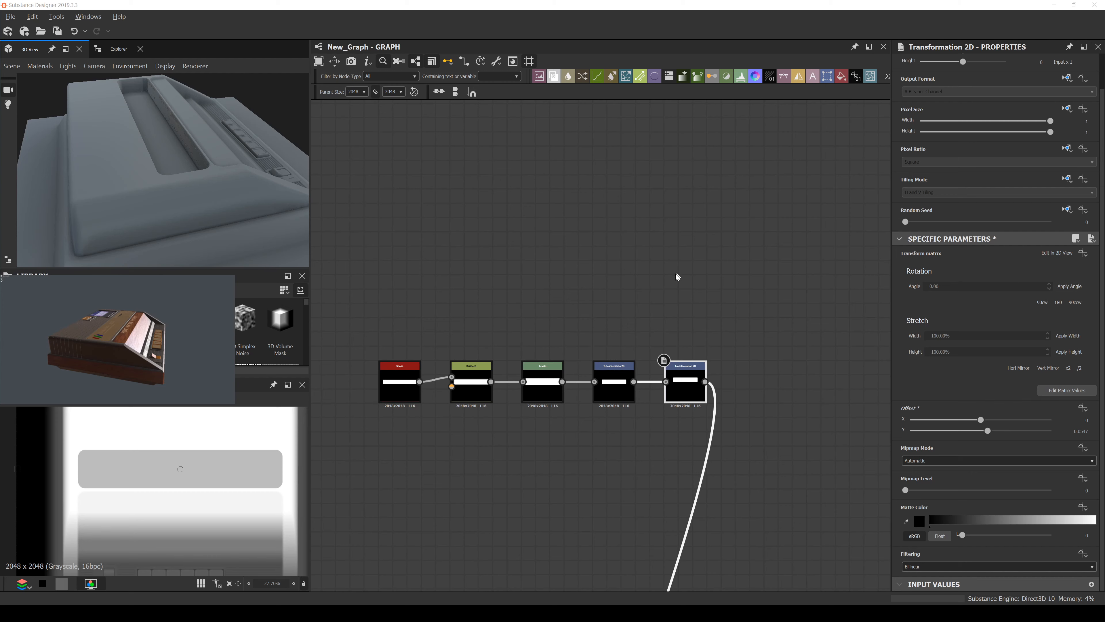
pyautogui.keyDown('alt'); pyautogui.moveTo(219, 239); pyautogui.dragTo(139, 237); pyautogui.keyUp('alt')
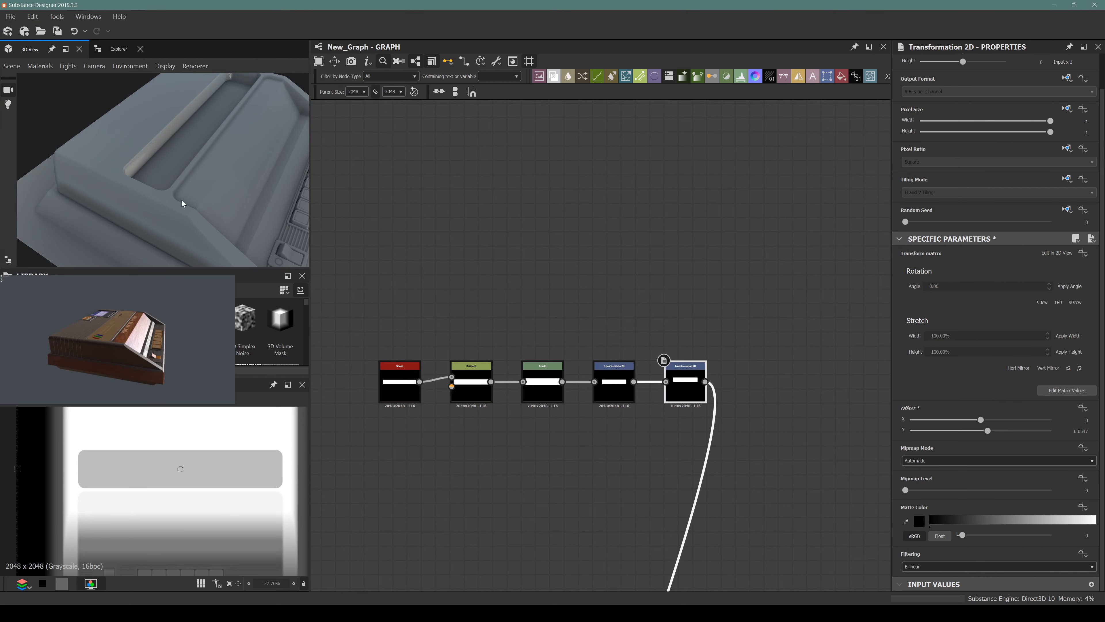
# Step: Reduce the plate recess's Subtract Blend opacity to 0.02 and inspect the recess depth on the 3D model
pyautogui.keyDown('alt'); pyautogui.moveTo(183, 203); pyautogui.dragTo(197, 228); pyautogui.keyUp('alt')
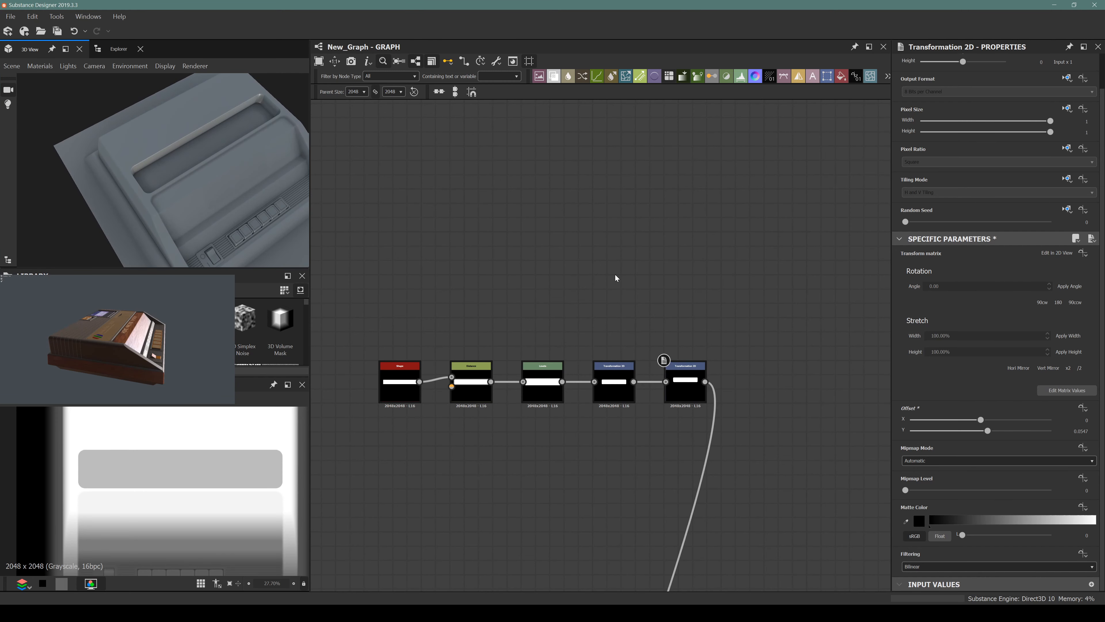
pyautogui.scroll(-5, 713, 444)
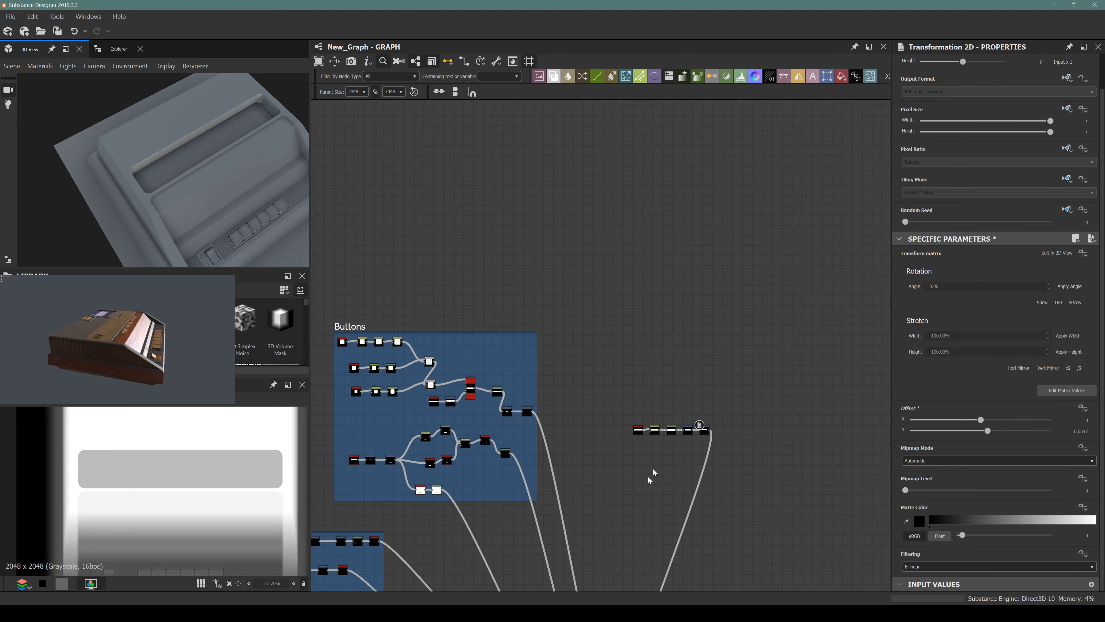
pyautogui.moveTo(652, 477); pyautogui.dragTo(565, 292, button='middle')
pyautogui.scroll(7, 583, 481)
pyautogui.click(512, 450)
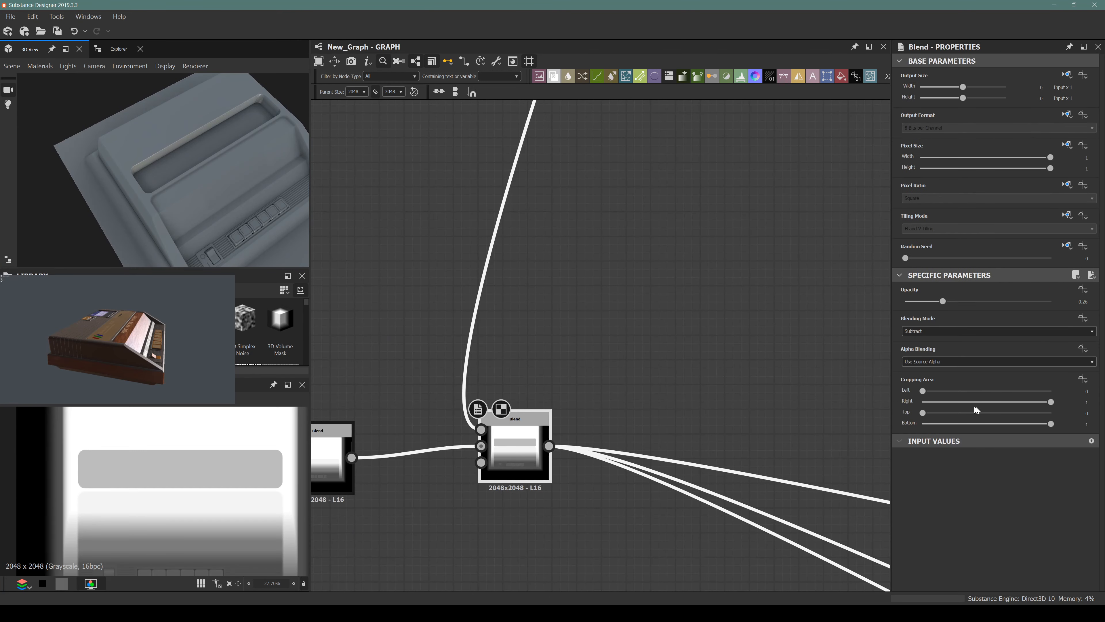
pyautogui.moveTo(915, 301); pyautogui.dragTo(909, 301)
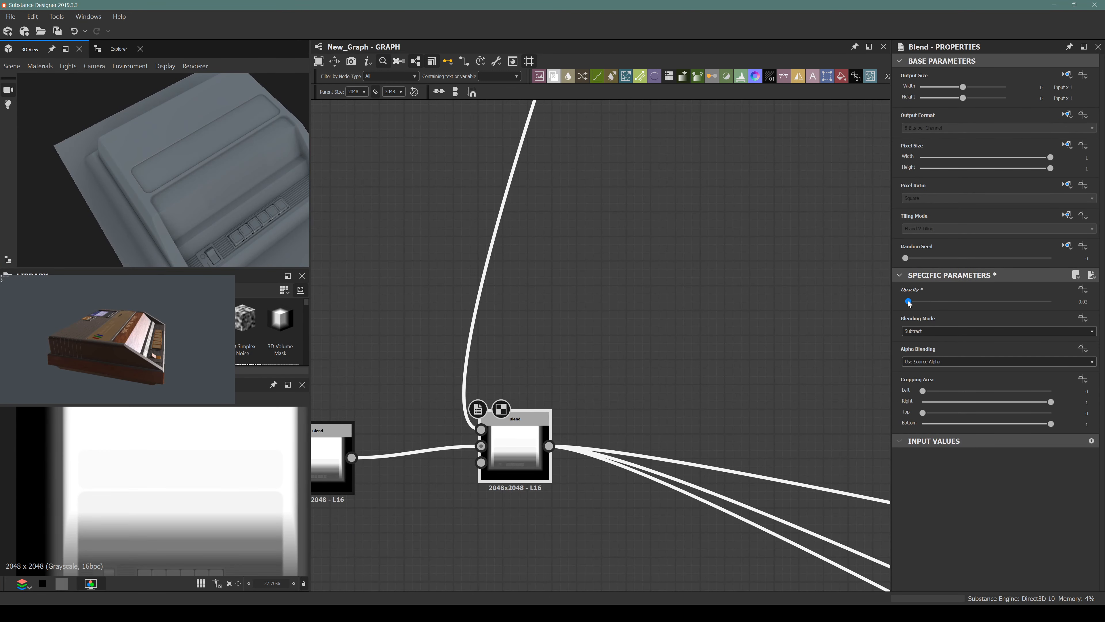
pyautogui.keyDown('alt'); pyautogui.moveTo(170, 163); pyautogui.dragTo(145, 213); pyautogui.keyUp('alt')
pyautogui.keyDown('alt'); pyautogui.moveTo(145, 213); pyautogui.dragTo(145, 225, button='right'); pyautogui.keyUp('alt')
pyautogui.keyDown('alt'); pyautogui.moveTo(144, 225); pyautogui.dragTo(196, 184); pyautogui.keyUp('alt')
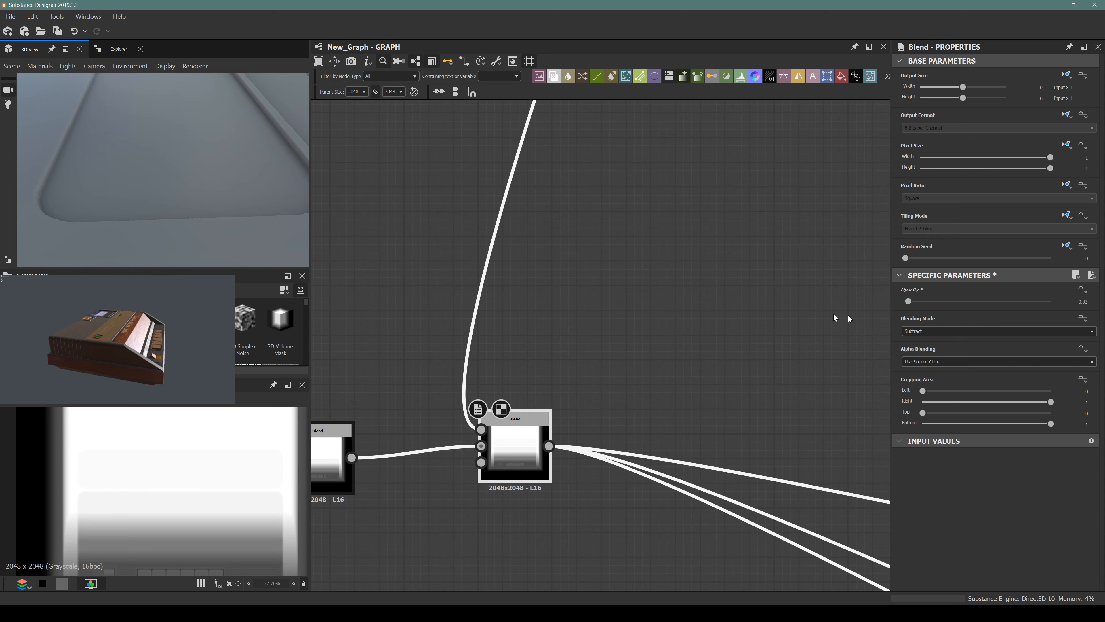
# Step: Insert a Levels node between the plate's last Transformation 2D and the Blend, lowering its white output level to roughly mid-grey
pyautogui.moveTo(480, 375); pyautogui.dragTo(520, 457, button='middle')
pyautogui.scroll(-5, 585, 390)
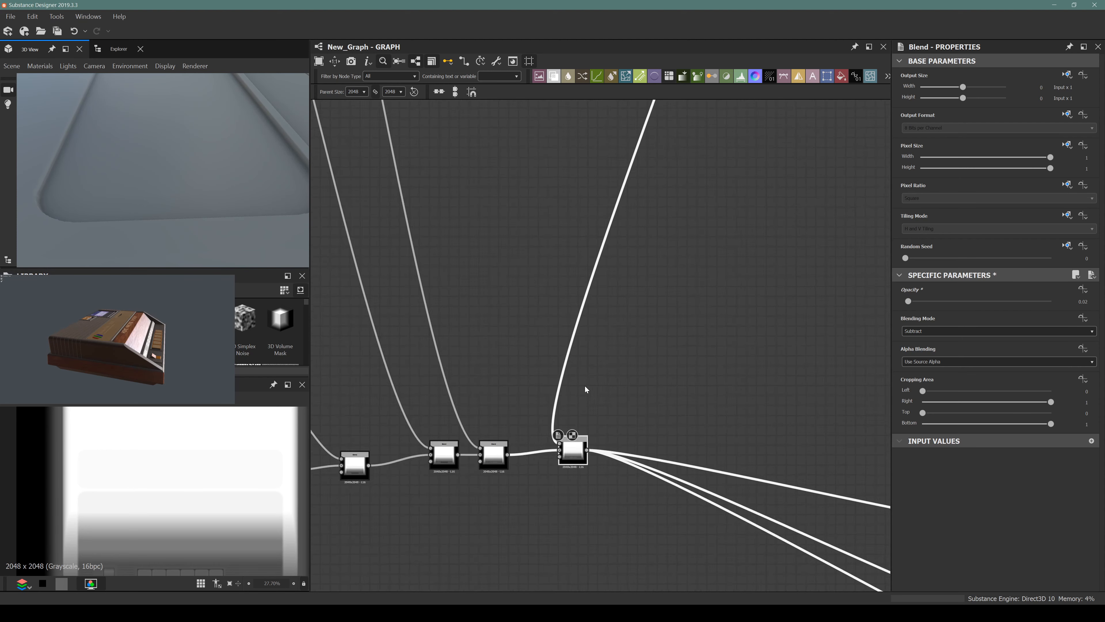
pyautogui.moveTo(616, 268); pyautogui.dragTo(577, 479, button='middle')
pyautogui.moveTo(655, 270); pyautogui.dragTo(604, 501, button='middle')
pyautogui.scroll(-5, 604, 501)
pyautogui.scroll(6, 619, 395)
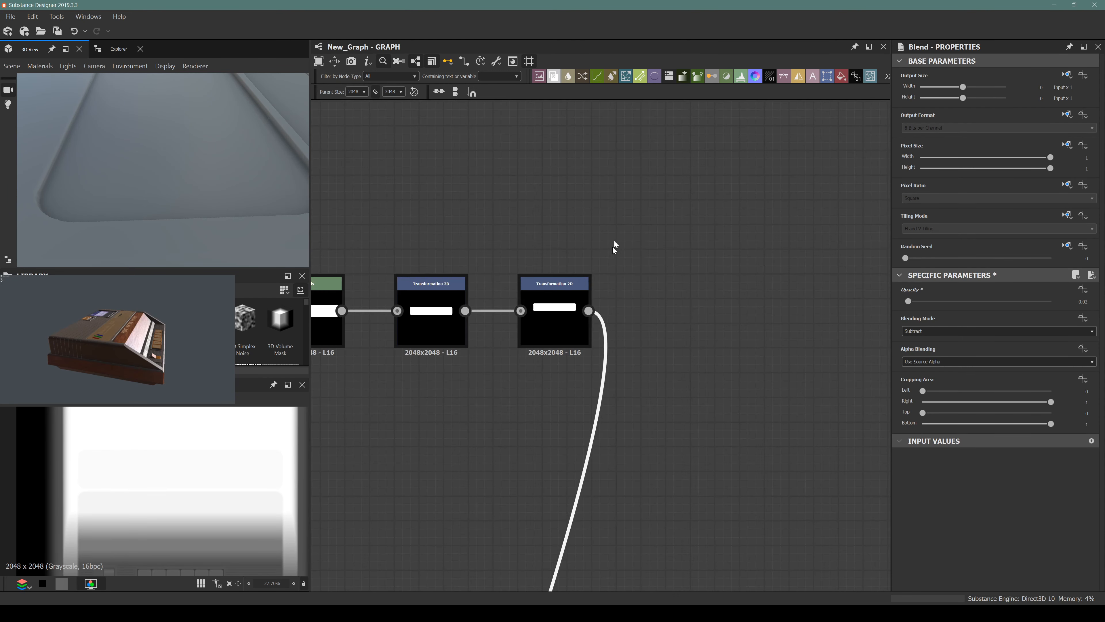
pyautogui.moveTo(619, 228); pyautogui.dragTo(560, 356)
pyautogui.press('space')
pyautogui.write('levels')
pyautogui.press('Return')
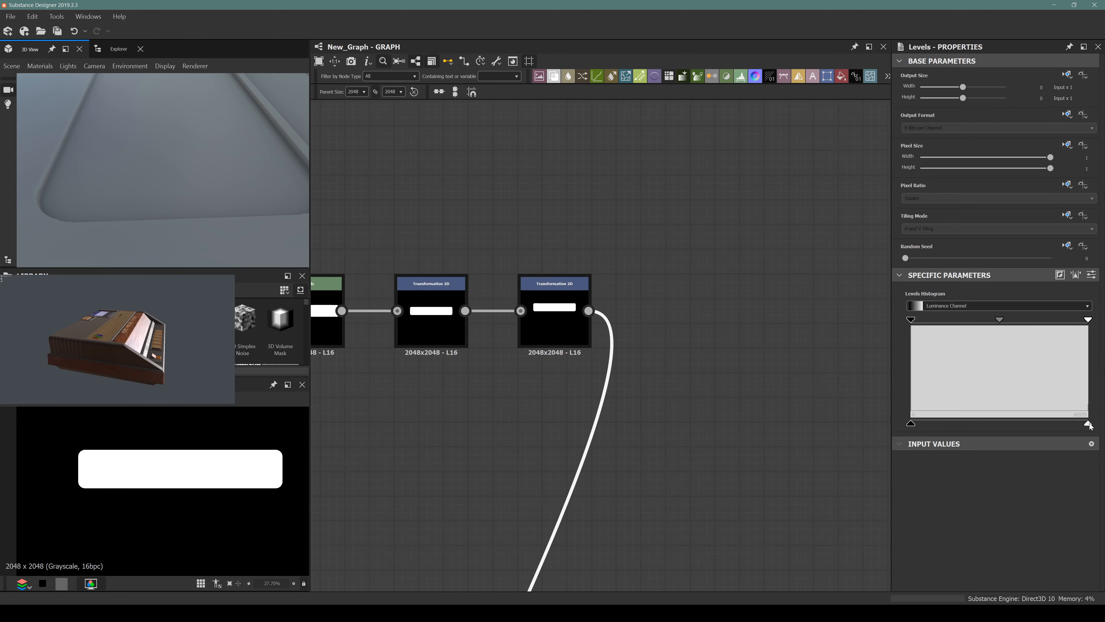
pyautogui.moveTo(1066, 427); pyautogui.dragTo(984, 433)
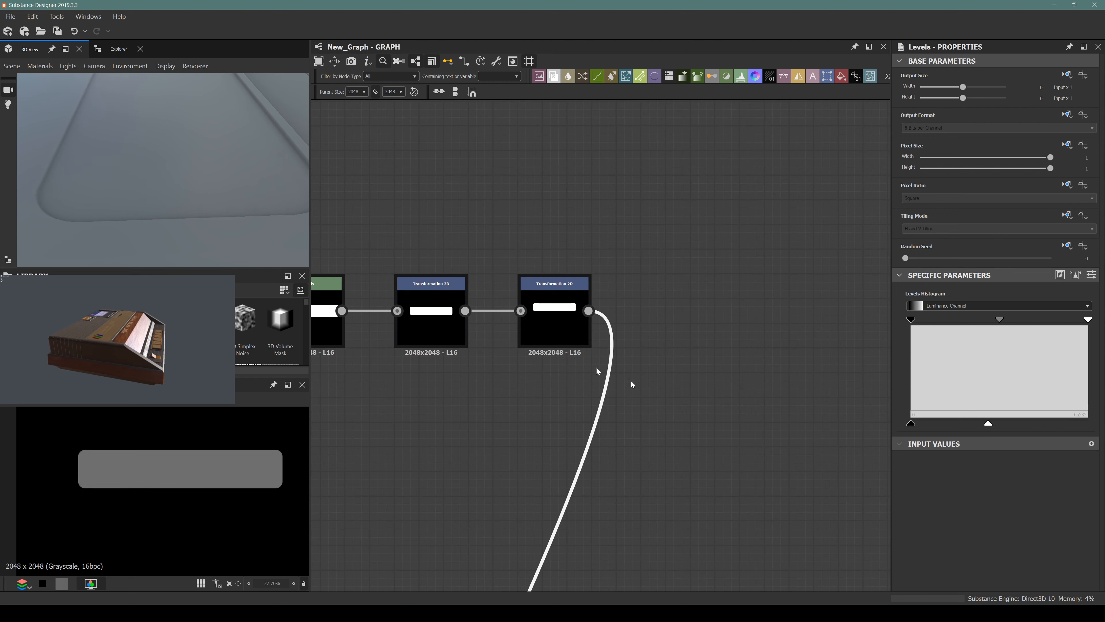
pyautogui.scroll(-5, 188, 162)
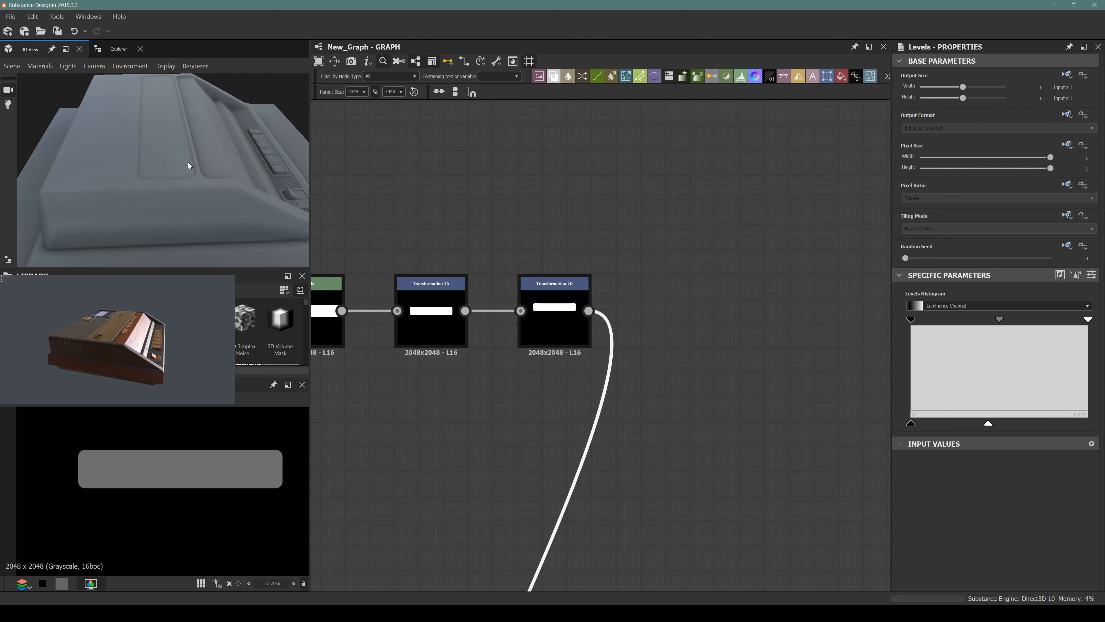
# Step: Try a Y size of 0.93 on the first Shape node in the Base Case shape frame, and undo it
pyautogui.moveTo(199, 171); pyautogui.dragTo(119, 229)
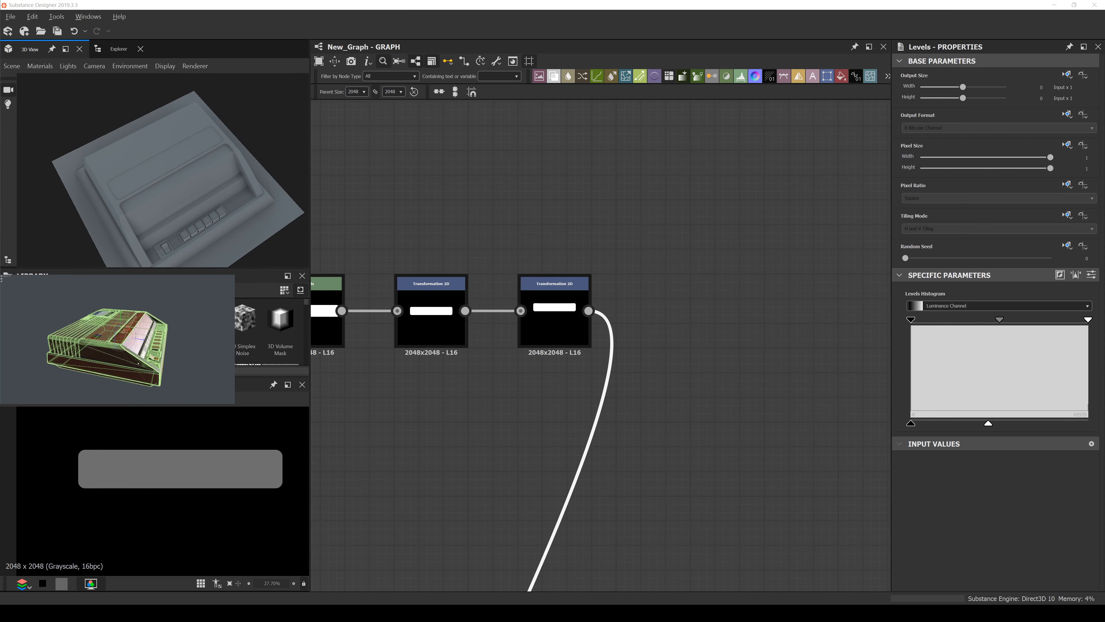
pyautogui.moveTo(156, 130); pyautogui.dragTo(164, 178)
pyautogui.moveTo(435, 212); pyautogui.dragTo(608, 242, button='middle')
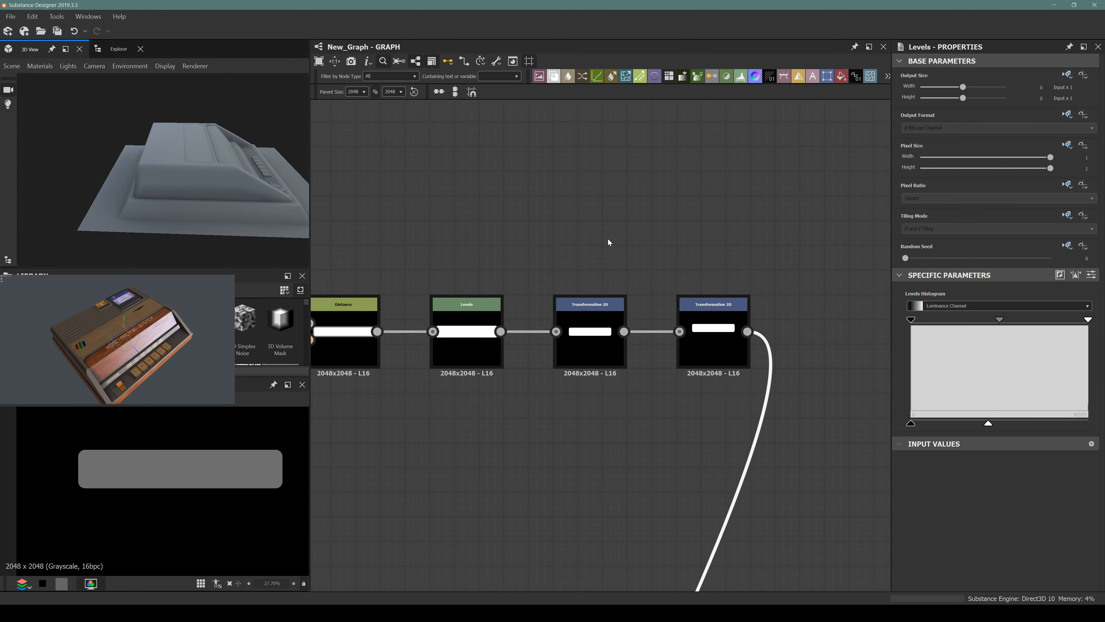
pyautogui.scroll(-8, 610, 242)
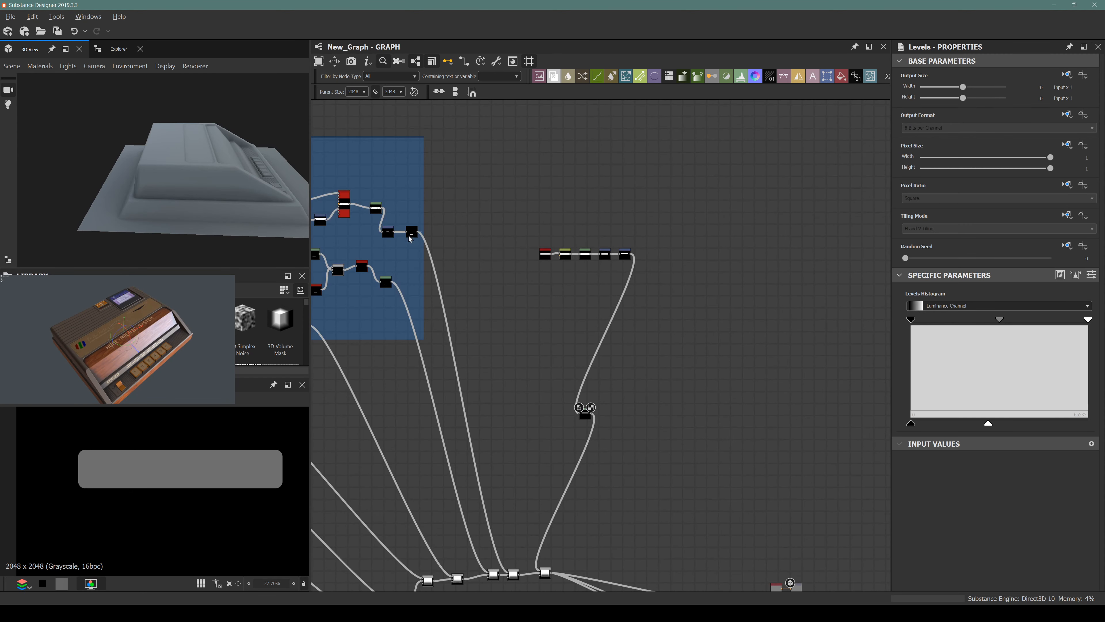
pyautogui.moveTo(412, 236); pyautogui.dragTo(745, 287, button='middle')
pyautogui.moveTo(524, 273); pyautogui.dragTo(724, 201, button='middle')
pyautogui.moveTo(501, 315); pyautogui.dragTo(618, 248, button='middle')
pyautogui.scroll(-3, 596, 266)
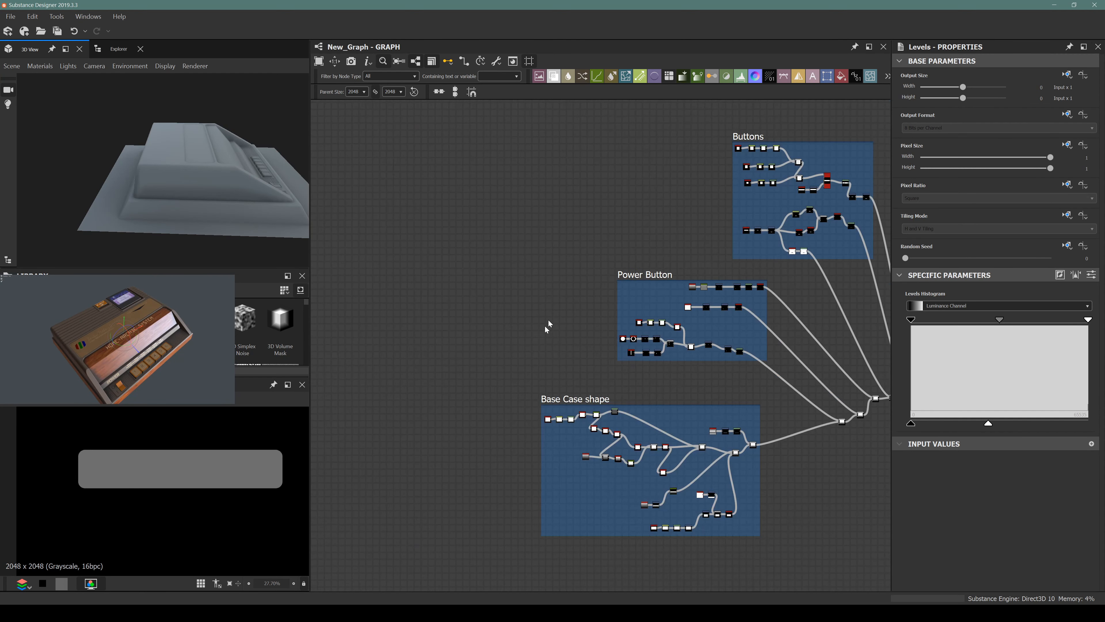
pyautogui.scroll(6, 628, 464)
pyautogui.scroll(4, 478, 406)
pyautogui.moveTo(480, 410); pyautogui.dragTo(637, 414, button='middle')
pyautogui.scroll(6, 451, 240)
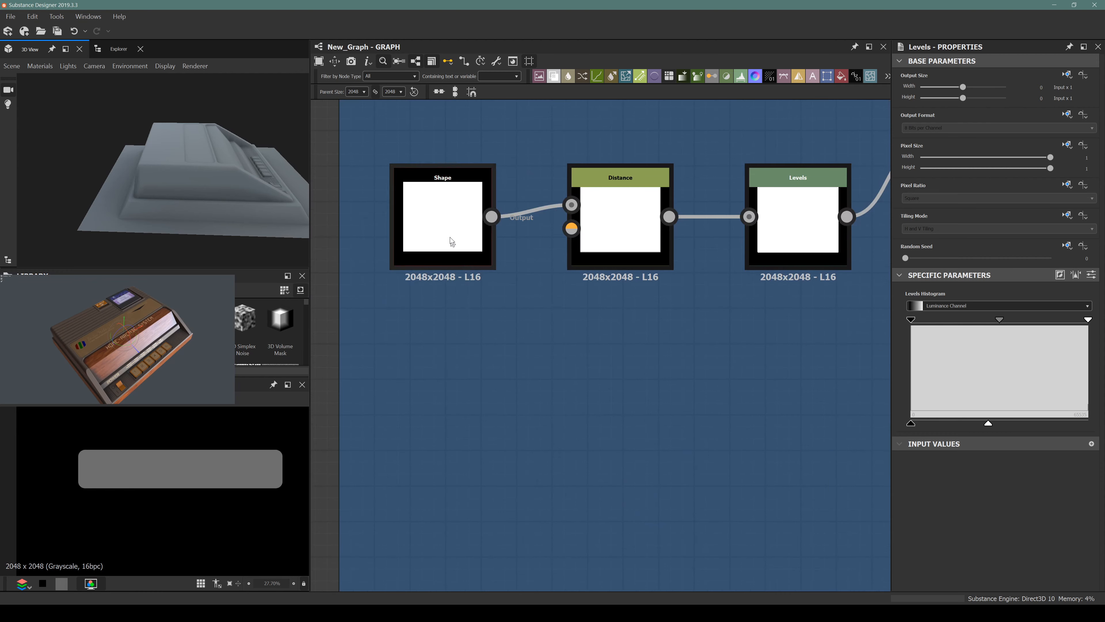
pyautogui.click(452, 240)
pyautogui.scroll(-4, 962, 448)
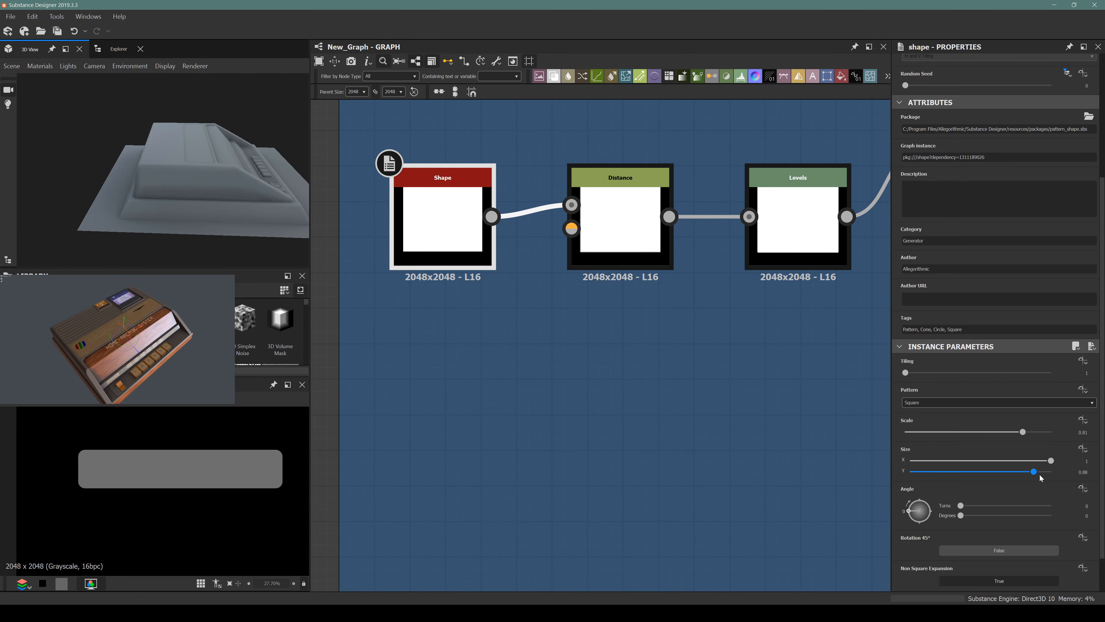
pyautogui.moveTo(1038, 475); pyautogui.dragTo(1043, 476)
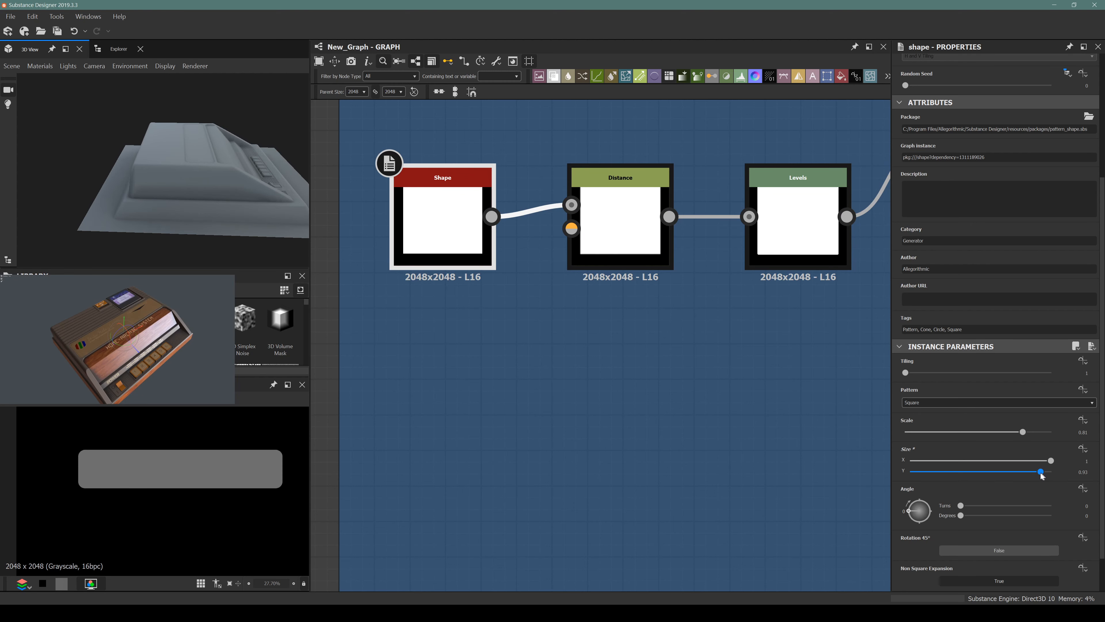
pyautogui.hotkey('ctrl', 'z')
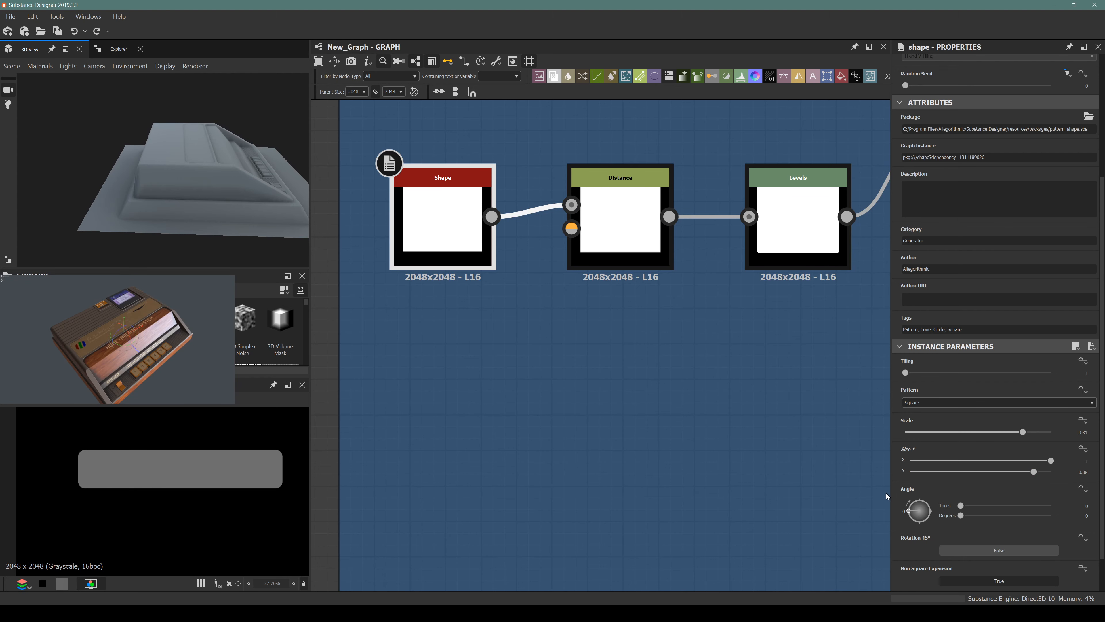
# Step: Extend the Base Case shape frame outward on its input side and move the Shape node away from Distance to make room
pyautogui.press('f')
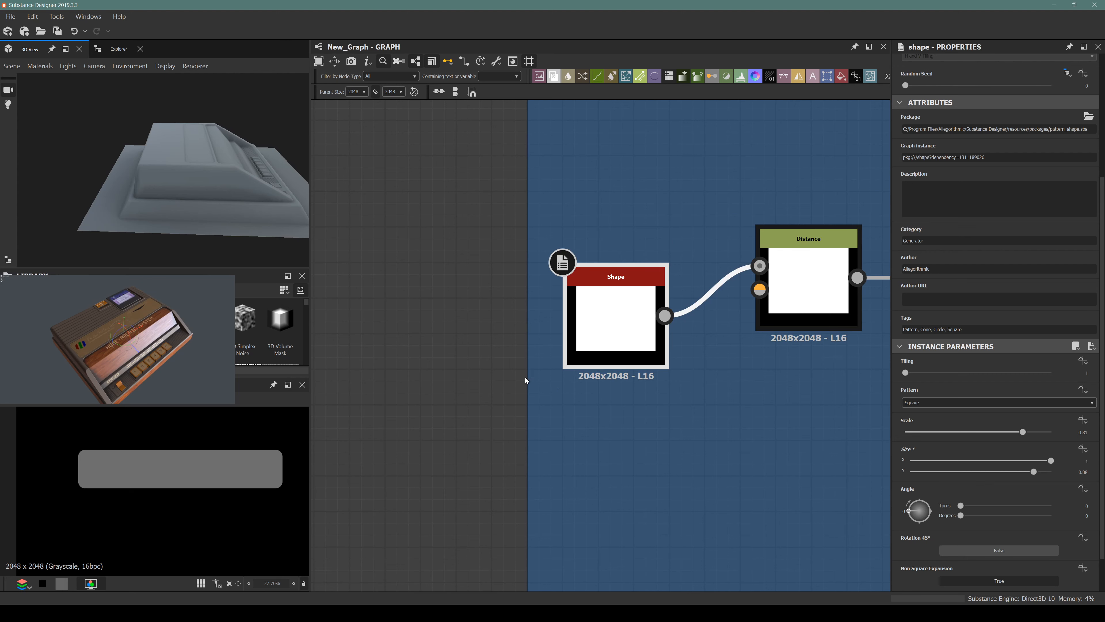
pyautogui.moveTo(527, 375); pyautogui.dragTo(318, 376)
pyautogui.moveTo(641, 311); pyautogui.dragTo(450, 299)
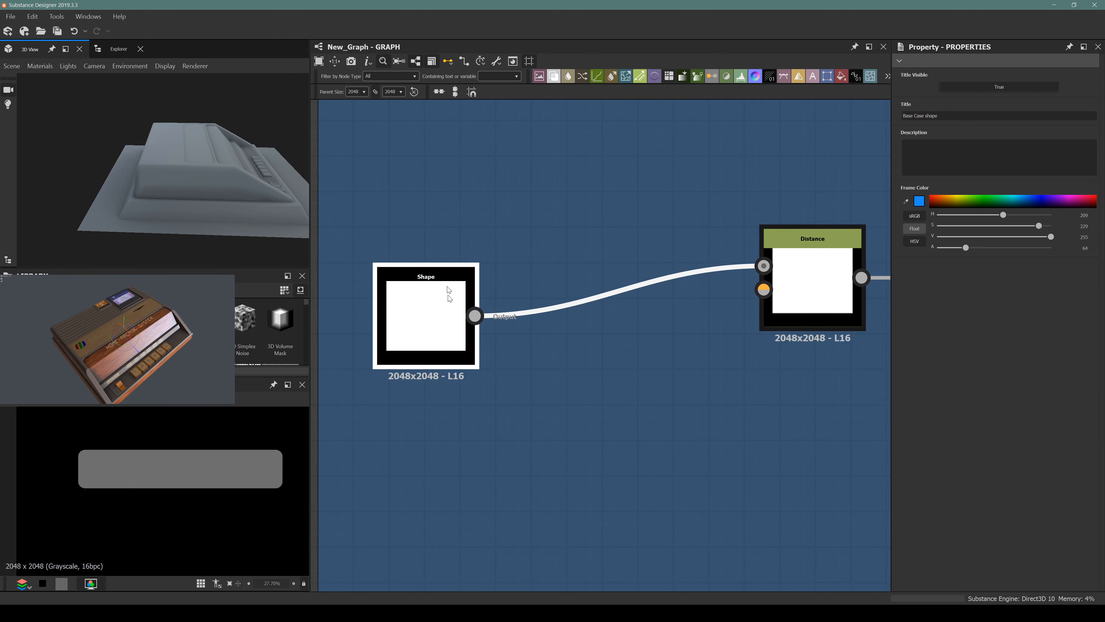
# Step: Insert a Blend node between the base case Shape and Distance nodes and set its blending mode to Max (Lighten)
pyautogui.click(421, 323)
pyautogui.press('space')
pyautogui.write('ble')
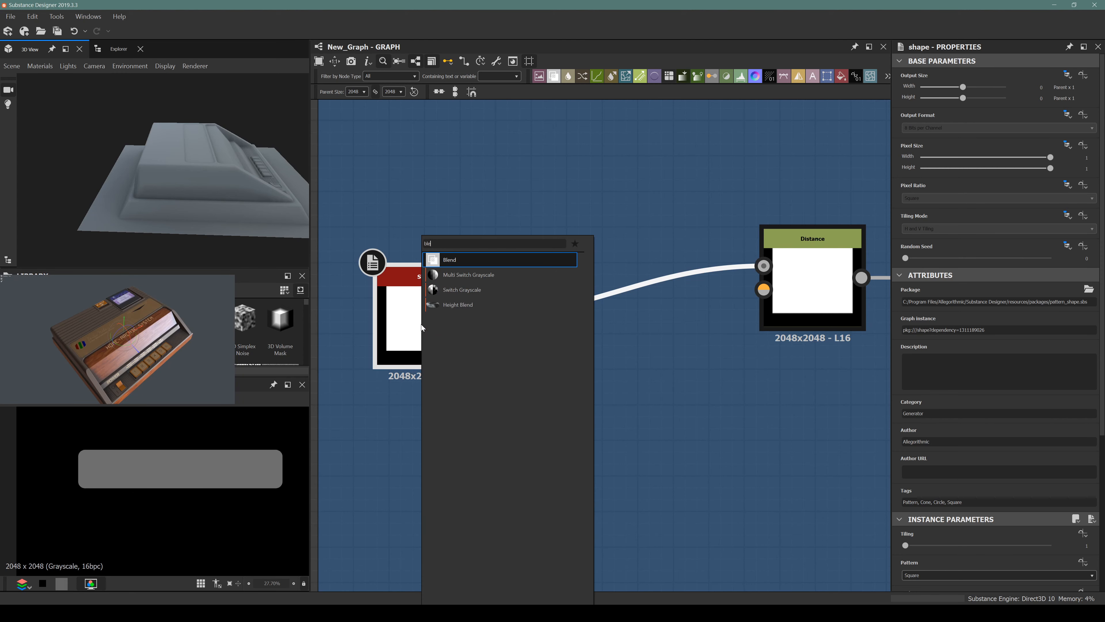
pyautogui.press('Return')
pyautogui.moveTo(586, 313); pyautogui.dragTo(636, 277)
pyautogui.click(940, 331)
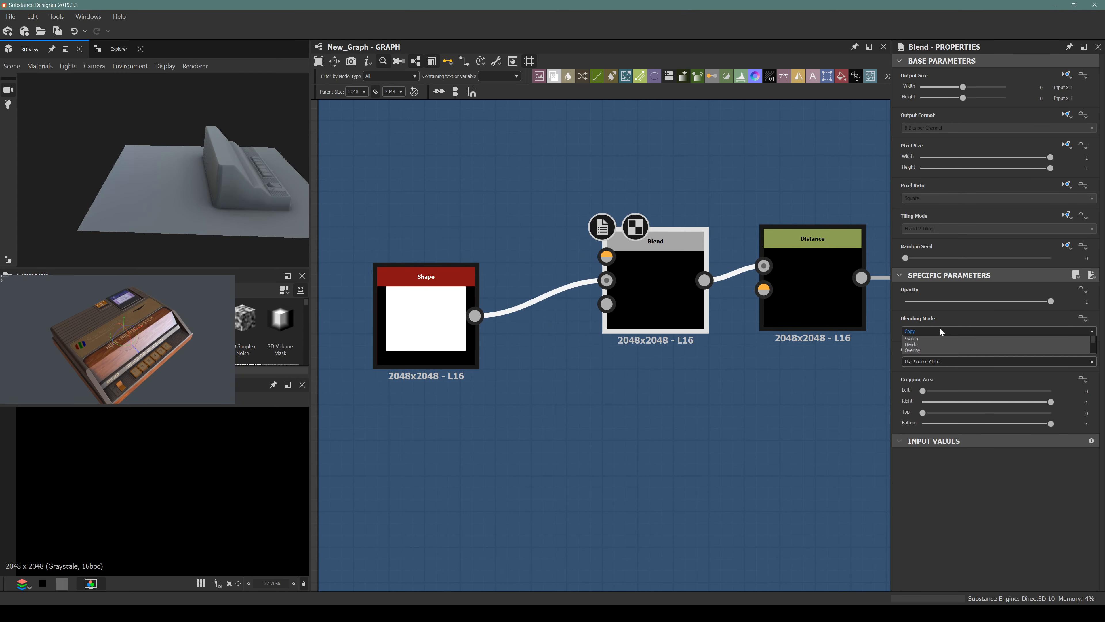
pyautogui.click(911, 371)
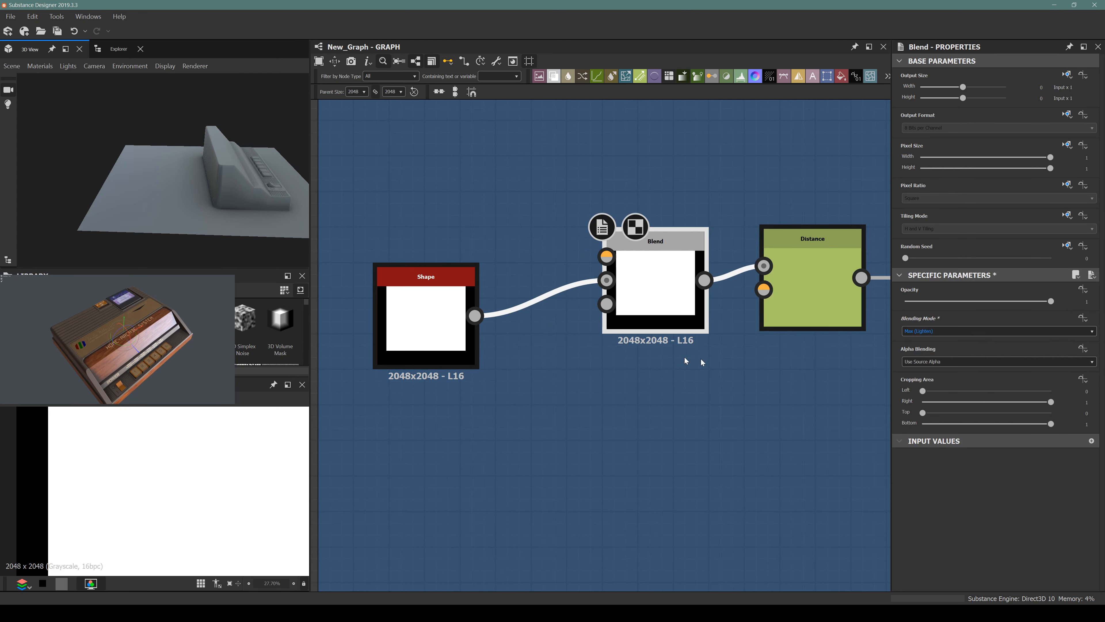
# Step: Add a Transformation 2D node fed by the base case Shape and connect its output to the Blend's Foreground
pyautogui.moveTo(426, 308); pyautogui.dragTo(387, 214)
pyautogui.click(439, 227)
pyautogui.press('space')
pyautogui.write('tran')
pyautogui.press('Return')
pyautogui.moveTo(498, 208); pyautogui.dragTo(606, 256)
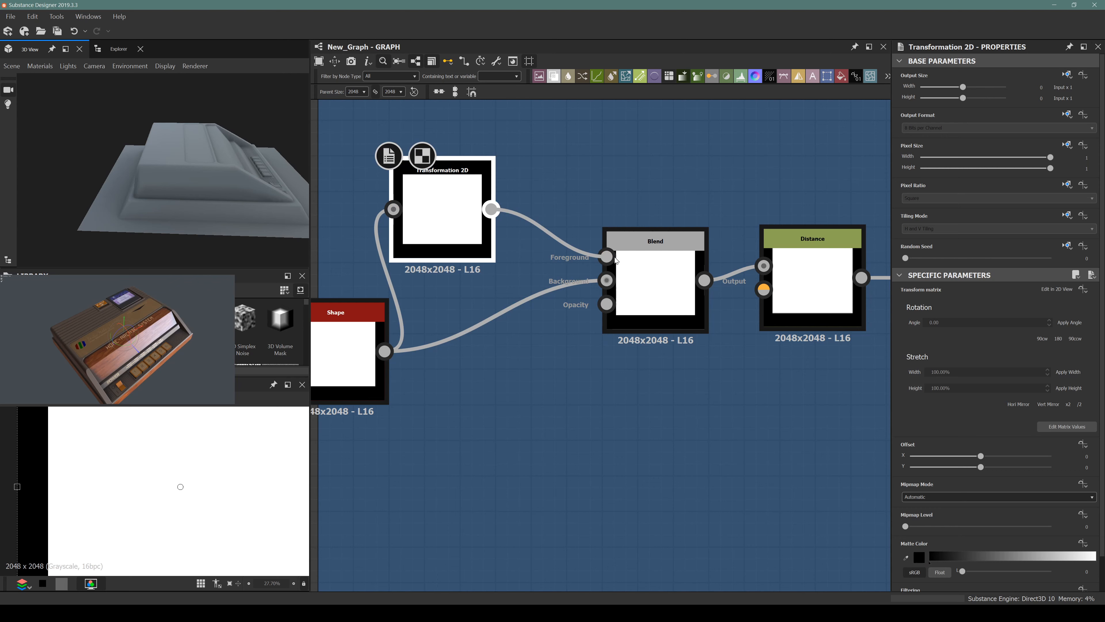
# Step: Shift the transformed case shape upward, trying Y offsets of 0.0273 and 0.0826 before settling on 0.0397
pyautogui.click(637, 289)
pyautogui.scroll(-3, 173, 524)
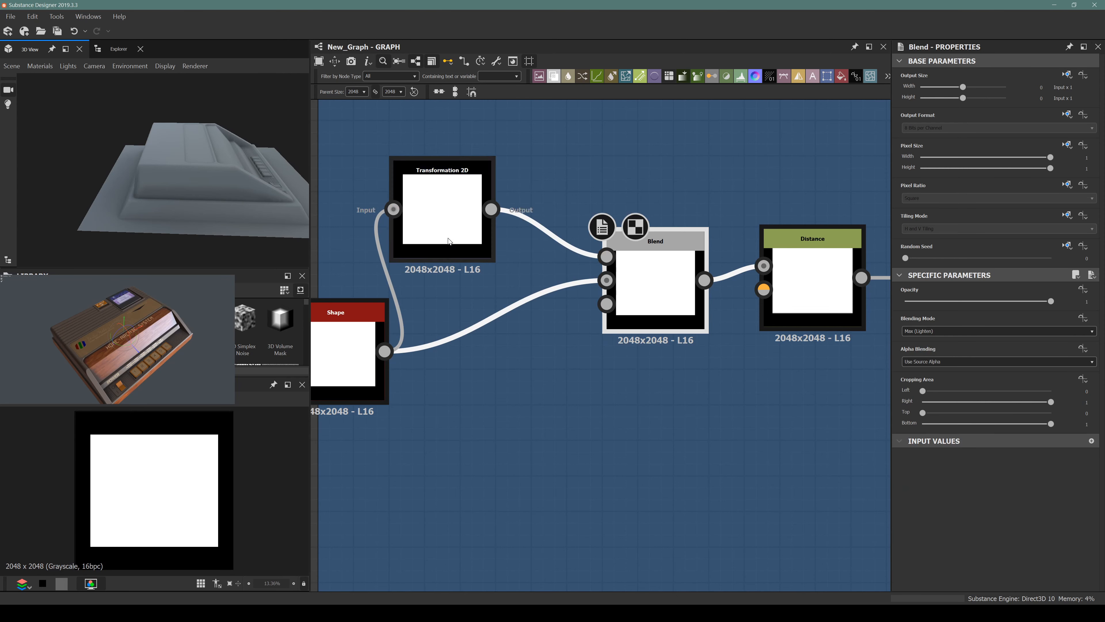
pyautogui.doubleClick(442, 211)
pyautogui.moveTo(166, 472); pyautogui.dragTo(167, 470)
pyautogui.moveTo(127, 189); pyautogui.dragTo(173, 185)
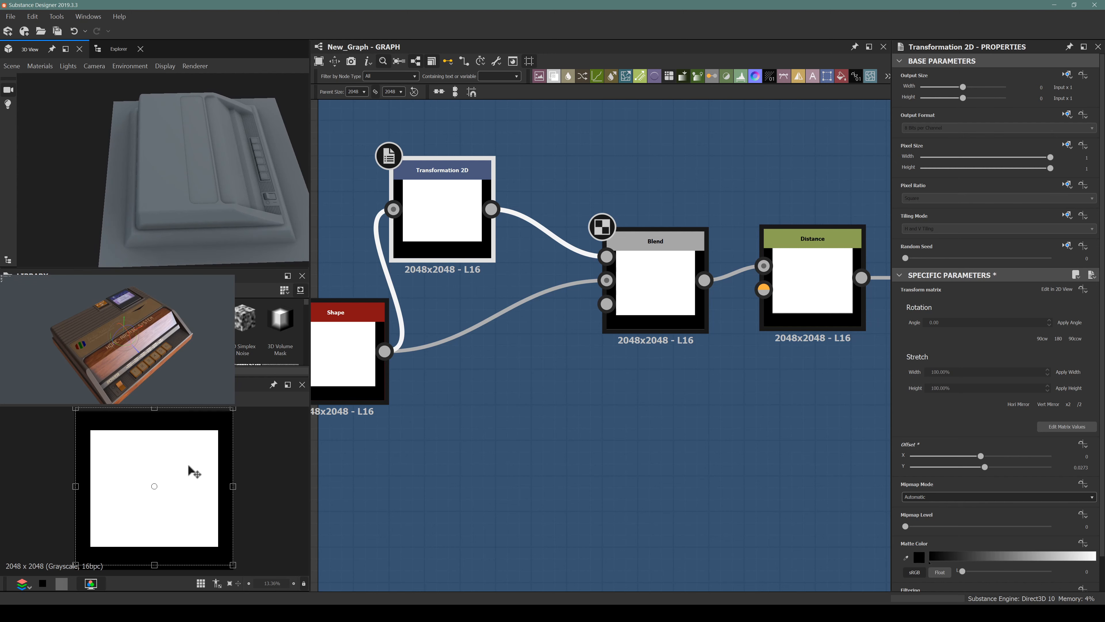
pyautogui.moveTo(194, 470); pyautogui.dragTo(188, 457)
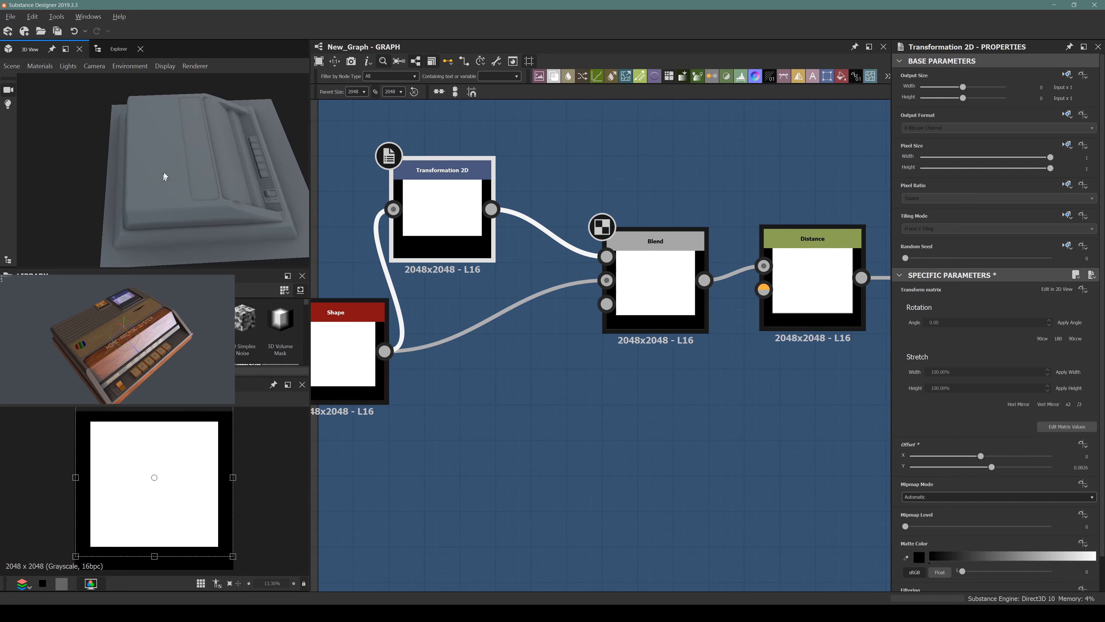
pyautogui.moveTo(166, 178)
pyautogui.mouseDown()
pyautogui.moveTo(148, 141)
pyautogui.moveTo(157, 188)
pyautogui.mouseUp()
pyautogui.moveTo(147, 449); pyautogui.dragTo(147, 451)
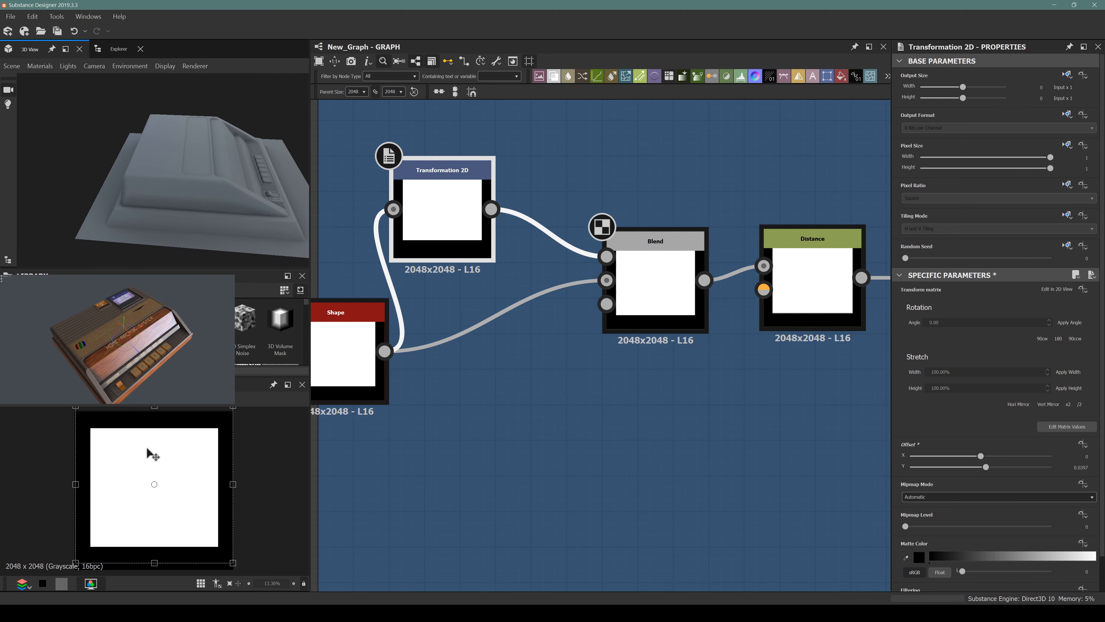
# Step: Compare the case profile with the reference model and nudge the transformed case shape up to a Y offset of 0.0475
pyautogui.keyDown('alt'); pyautogui.moveTo(109, 384); pyautogui.dragTo(215, 336); pyautogui.keyUp('alt')
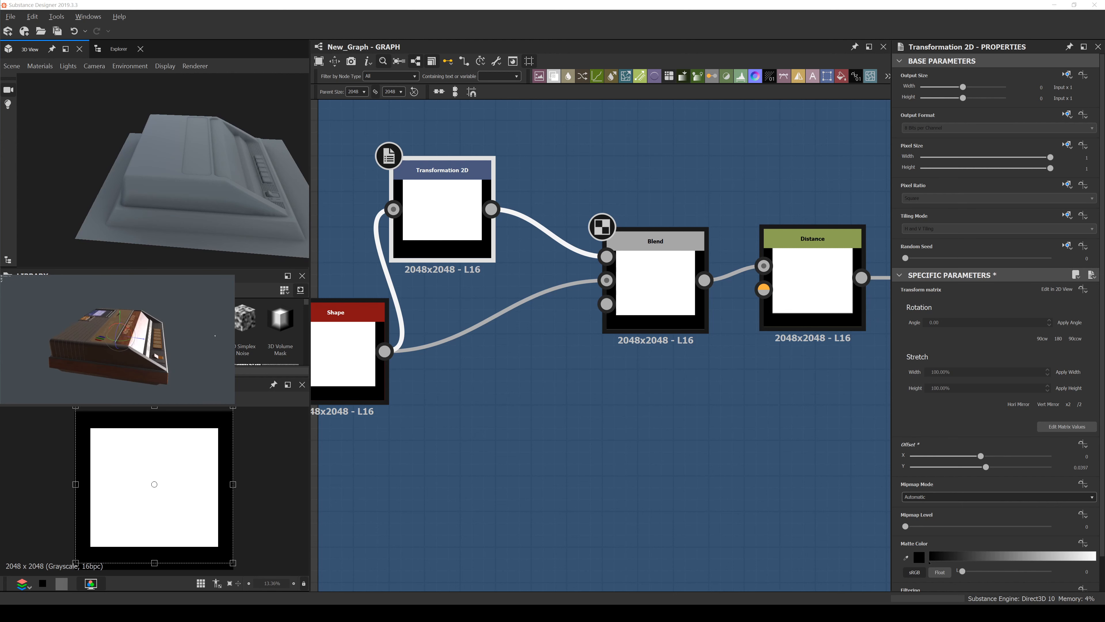
pyautogui.scroll(-3, 169, 472)
pyautogui.scroll(2, 182, 201)
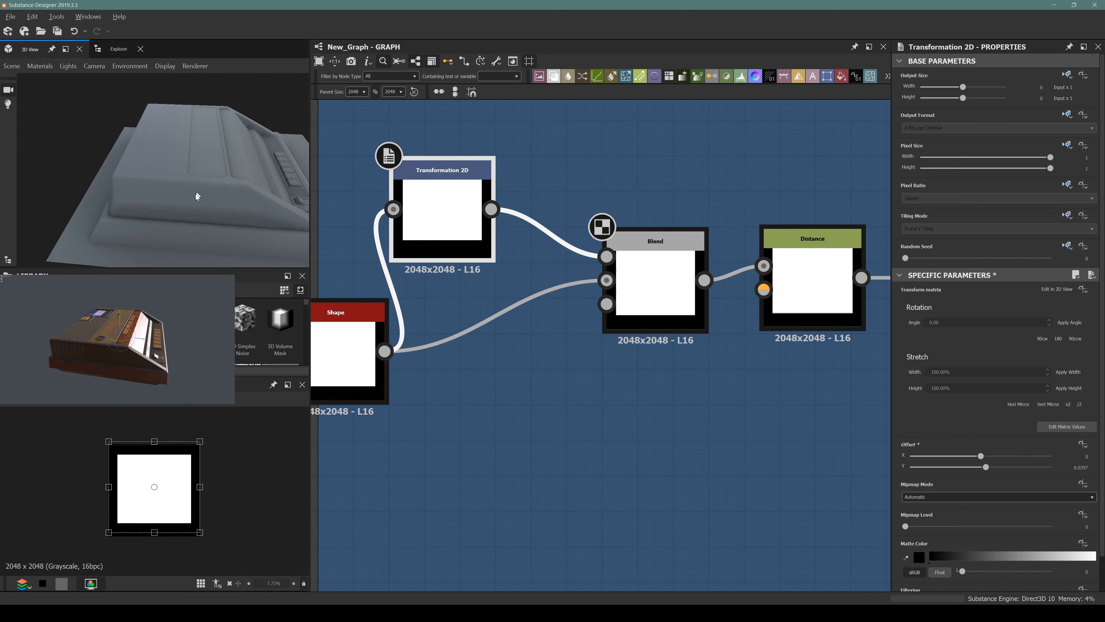
pyautogui.moveTo(196, 193); pyautogui.dragTo(181, 221)
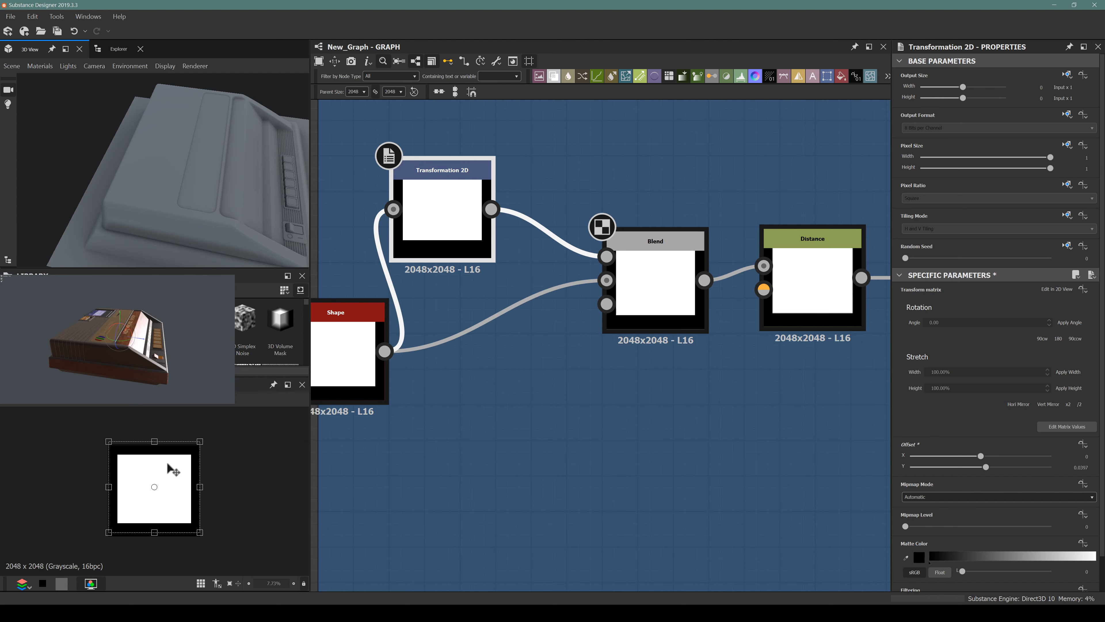
pyautogui.press('Up')
pyautogui.press('Up')
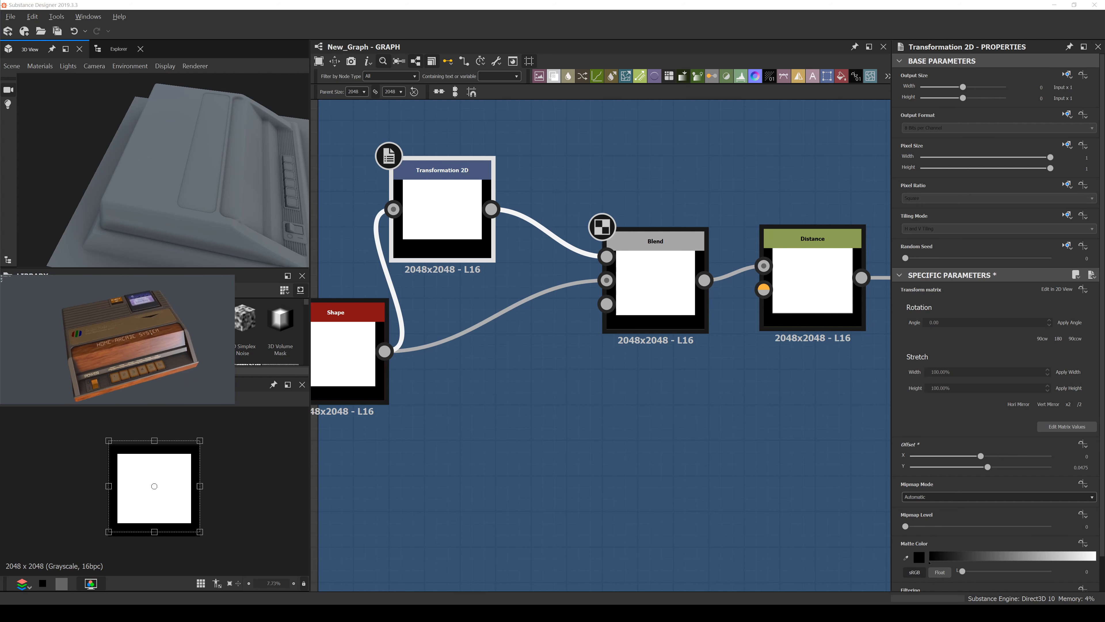
# Step: Raise the transformed case shape's Y offset to 0.0553 and check the extended case on the 3D model
pyautogui.moveTo(182, 179); pyautogui.dragTo(262, 209)
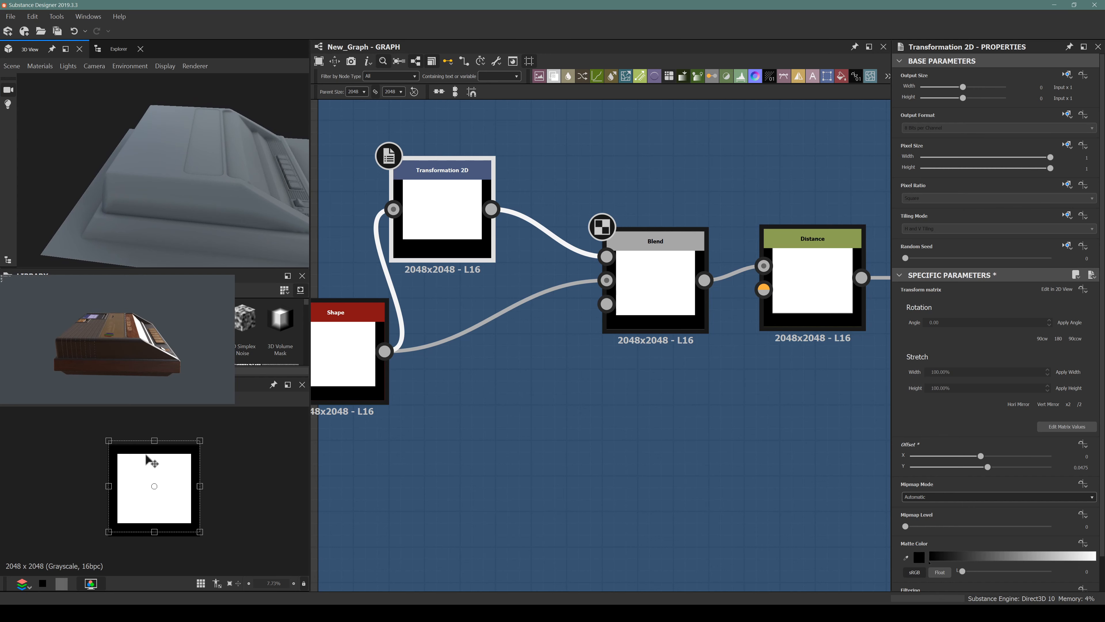
pyautogui.moveTo(146, 456); pyautogui.dragTo(146, 455)
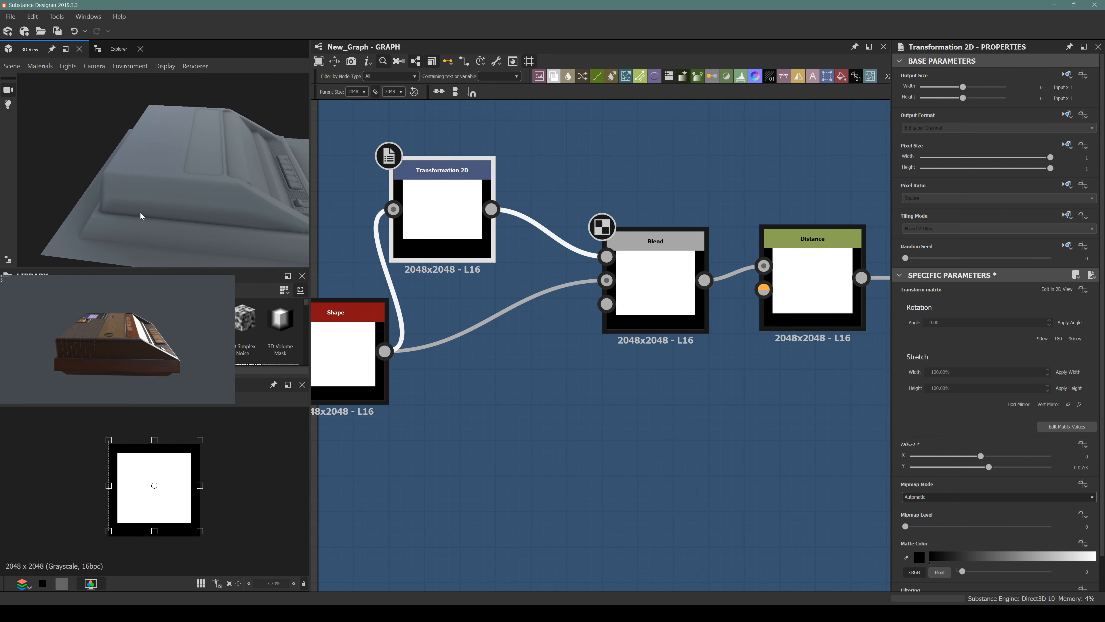
pyautogui.moveTo(148, 154); pyautogui.dragTo(34, 190)
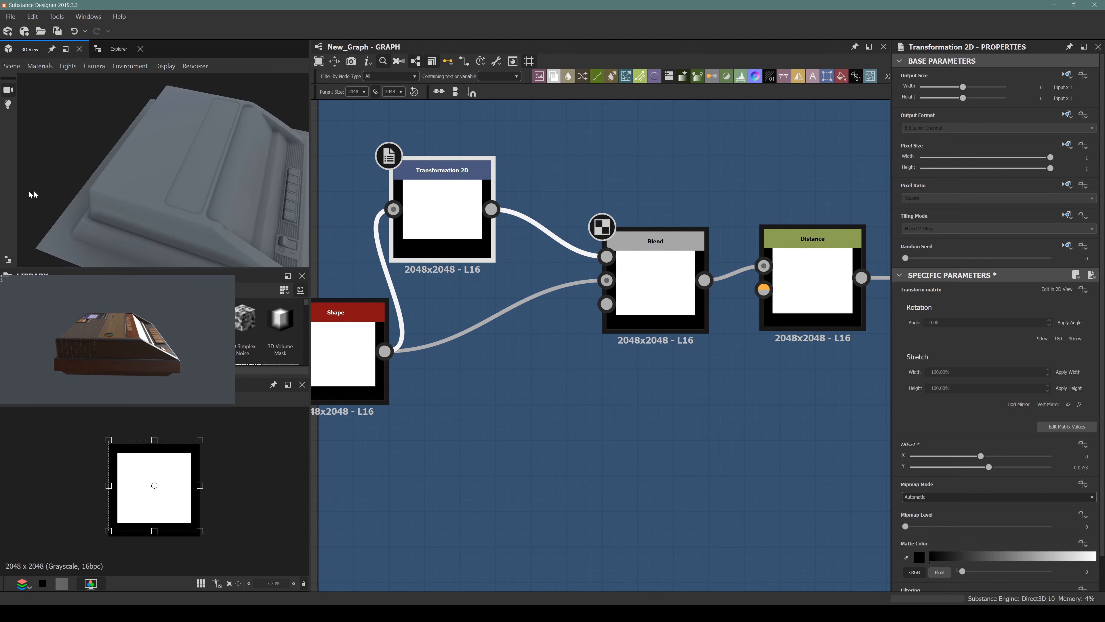
# Step: Check the lengthened case on the 3D model and widen the Base Case shape frame to enclose the added nodes
pyautogui.moveTo(195, 208); pyautogui.dragTo(169, 224)
pyautogui.scroll(-5, 157, 213)
pyautogui.scroll(5, 159, 212)
pyautogui.scroll(3, 159, 211)
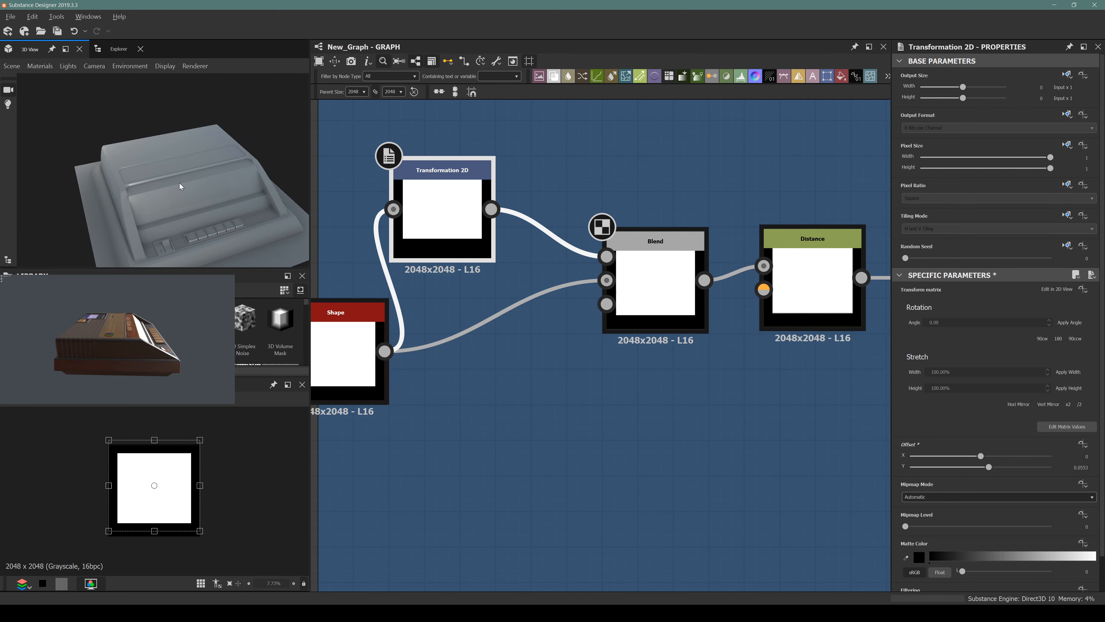
pyautogui.scroll(-8, 628, 406)
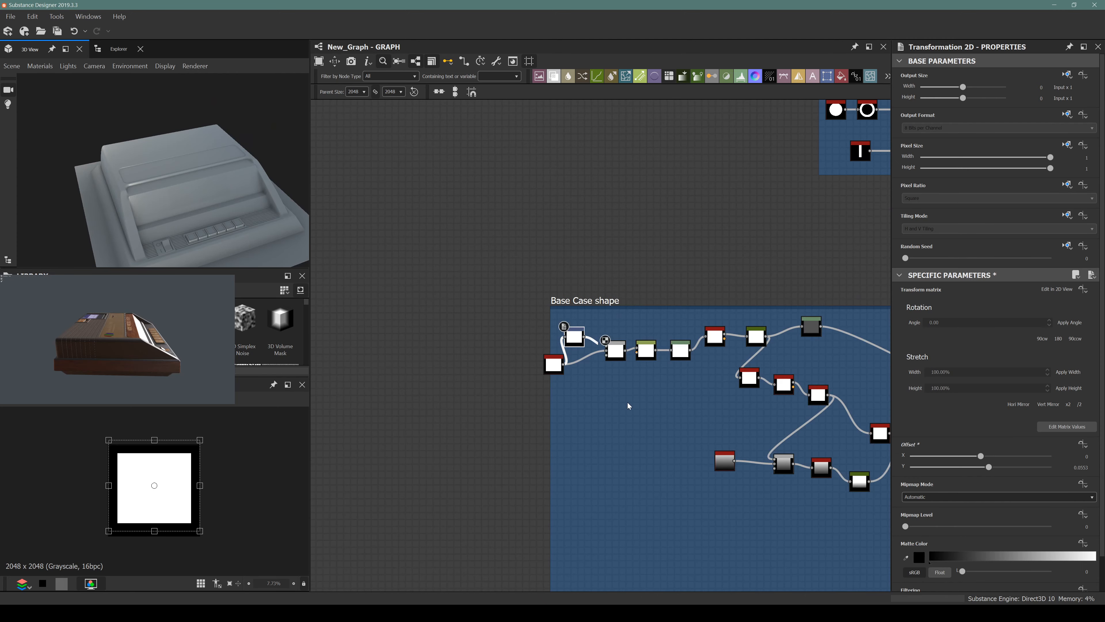
pyautogui.moveTo(551, 393); pyautogui.dragTo(525, 395)
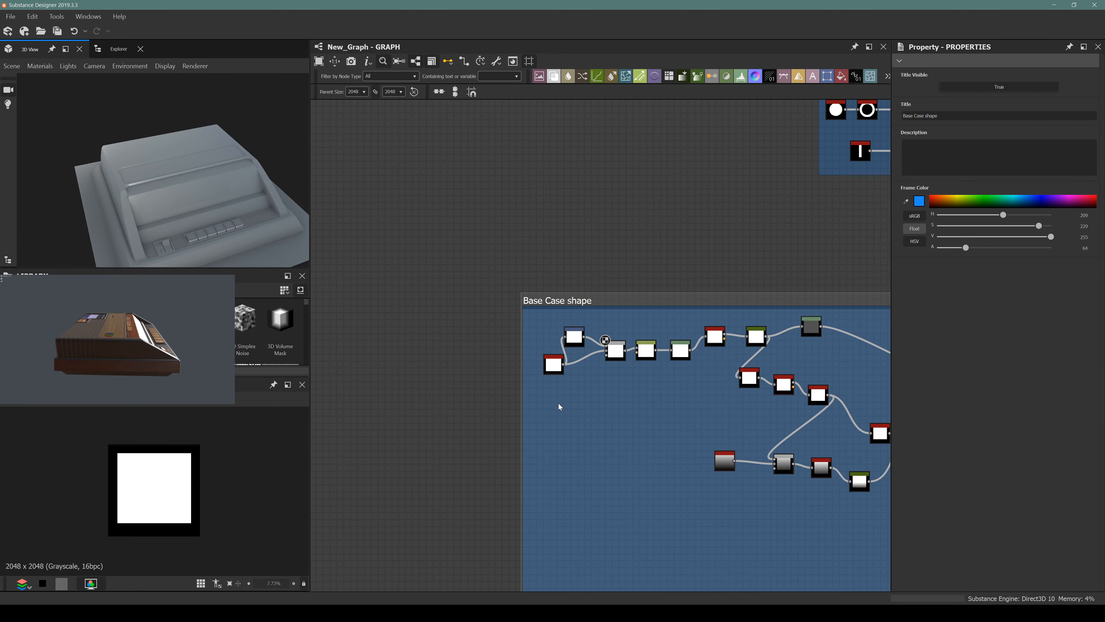
# Step: Locate the plate's node chain in the graph and examine the plate recess's rounded corner up close on the 3D model
pyautogui.scroll(-5, 560, 407)
pyautogui.keyDown('alt'); pyautogui.moveTo(722, 377); pyautogui.dragTo(312, 451, button='middle'); pyautogui.keyUp('alt')
pyautogui.keyDown('alt'); pyautogui.moveTo(678, 368); pyautogui.dragTo(576, 432, button='middle'); pyautogui.keyUp('alt')
pyautogui.scroll(9, 577, 242)
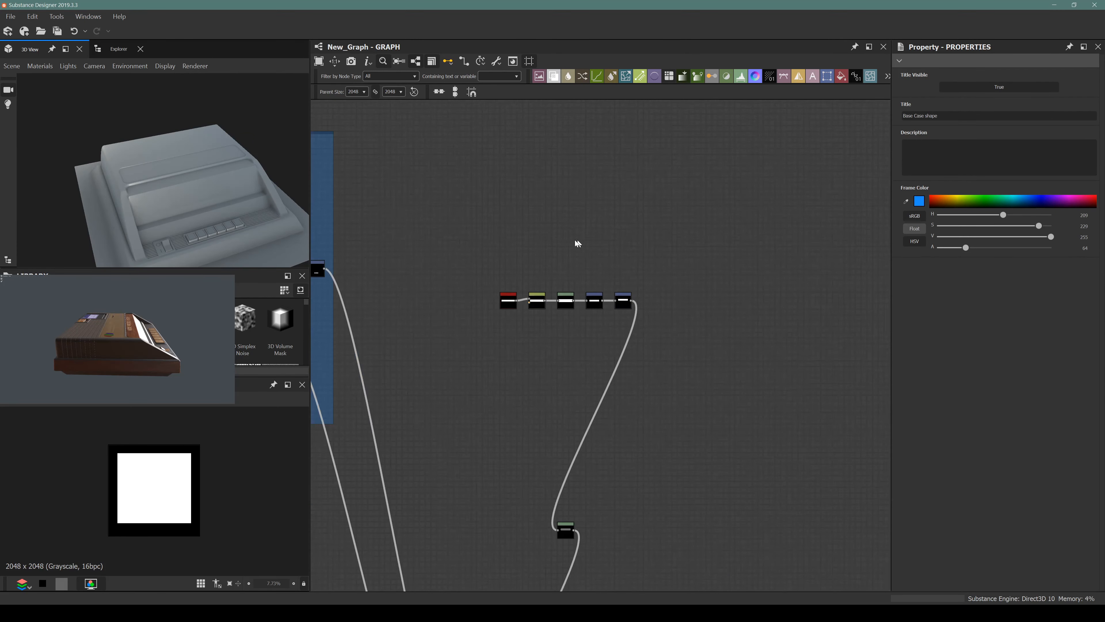
pyautogui.scroll(-1, 472, 321)
pyautogui.scroll(-3, 569, 402)
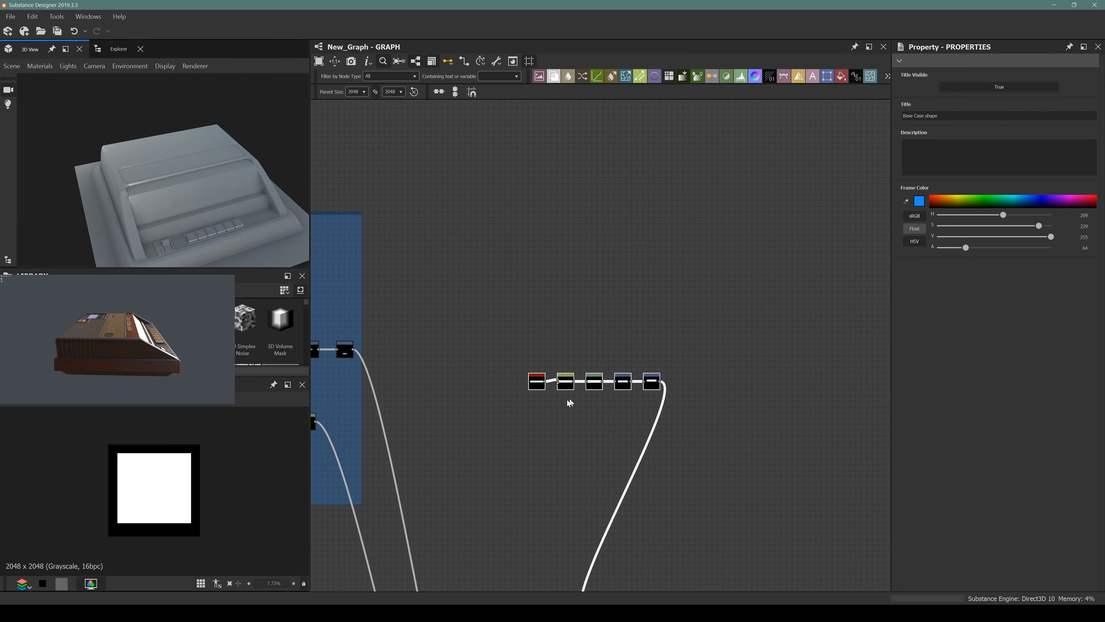
pyautogui.moveTo(151, 190); pyautogui.dragTo(112, 200)
pyautogui.moveTo(115, 203); pyautogui.dragTo(151, 222, button='right')
pyautogui.moveTo(110, 221); pyautogui.dragTo(137, 165, button='middle')
pyautogui.scroll(4, 112, 129)
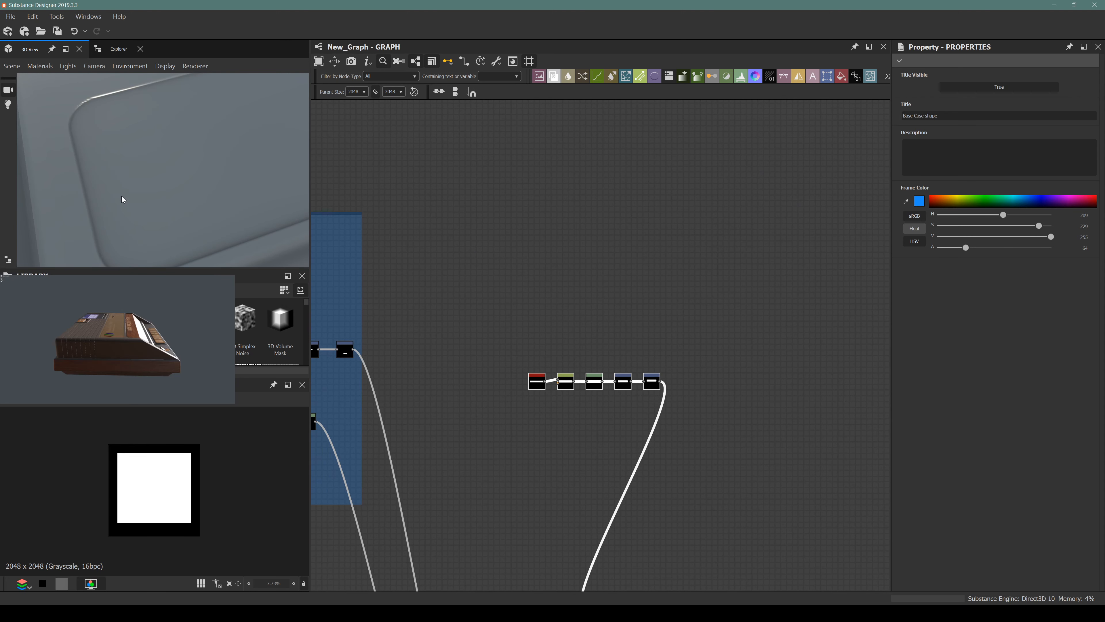
# Step: Add a Blur HQ Grayscale node after the last Transformation 2D in the plate chain
pyautogui.scroll(3, 617, 321)
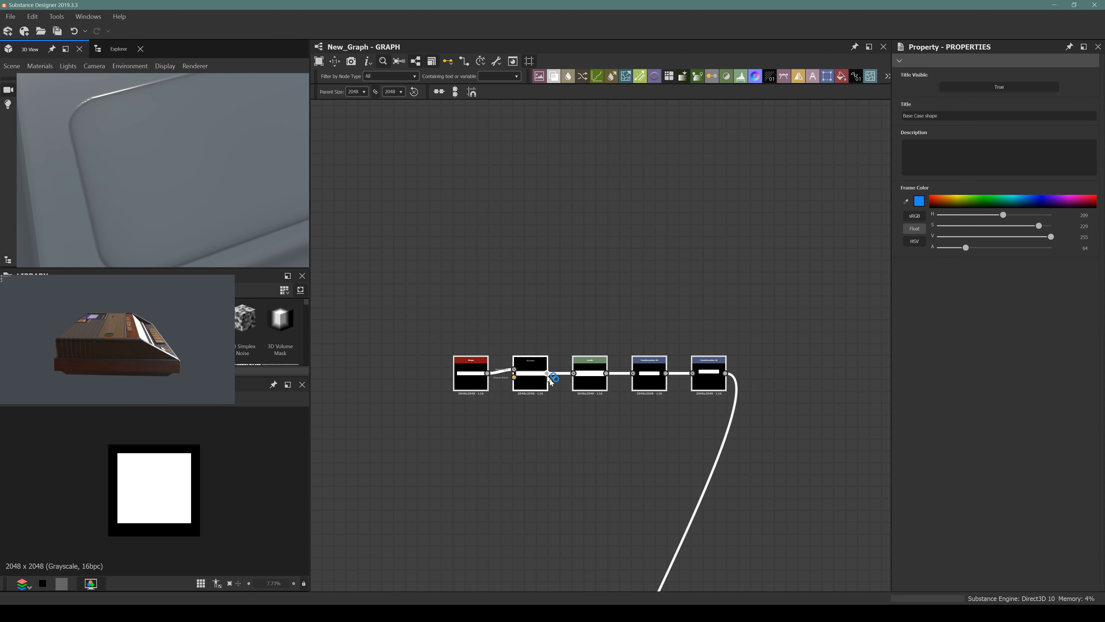
pyautogui.scroll(3, 692, 418)
pyautogui.click(747, 326)
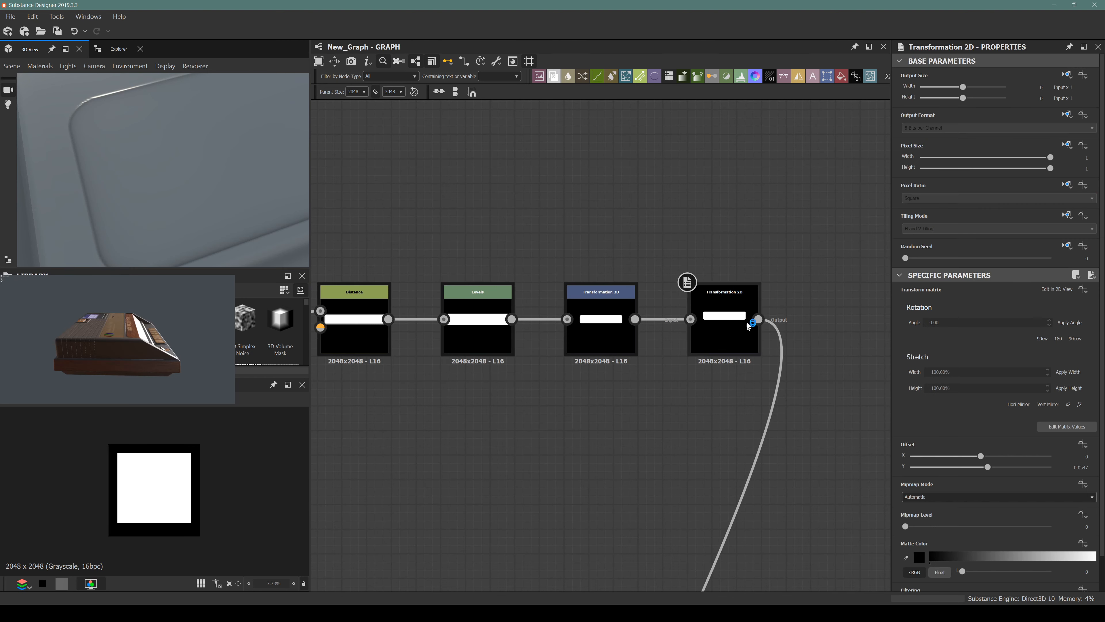
pyautogui.press('space')
pyautogui.write('blur')
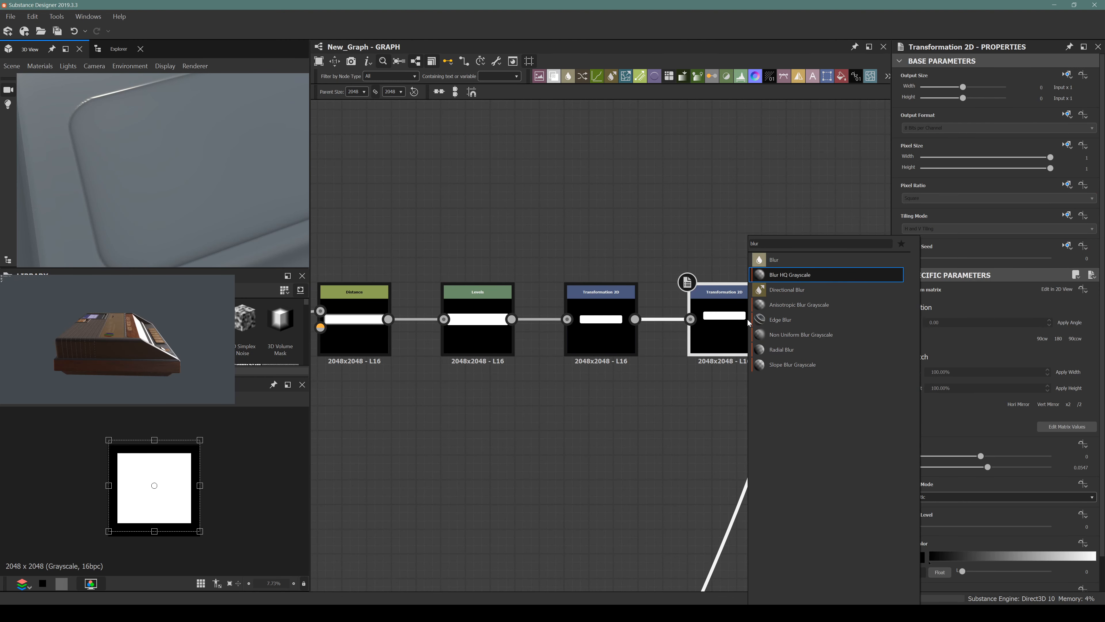
pyautogui.press('Return')
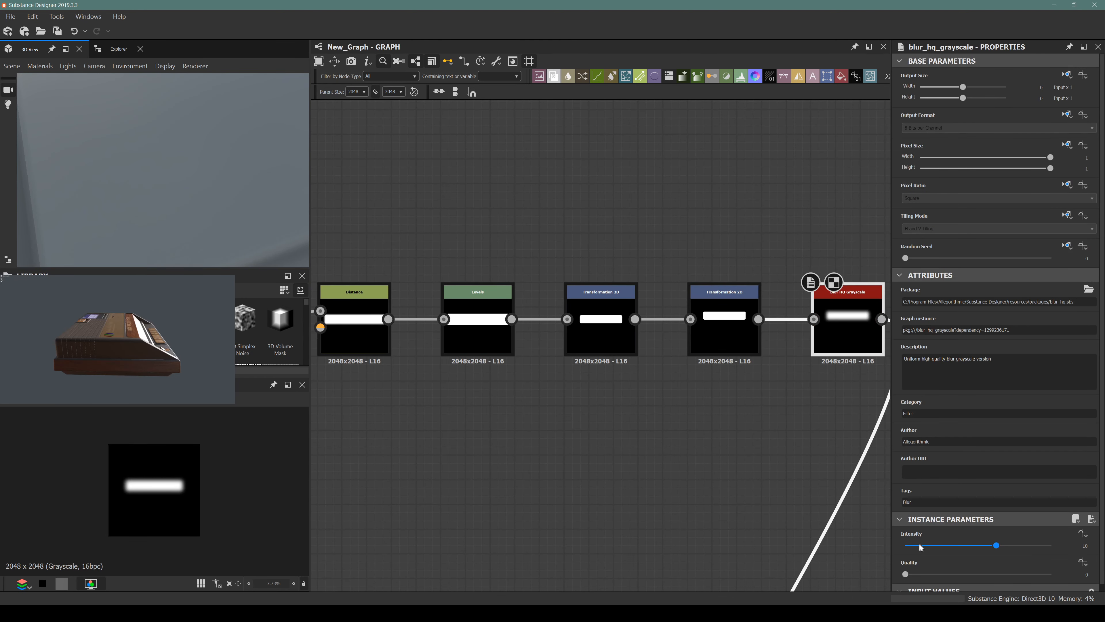
# Step: Set the plate blur's quality to 1 and its intensity to 0.2, trying 0.44 and 0.1 first
pyautogui.moveTo(921, 547); pyautogui.dragTo(910, 550)
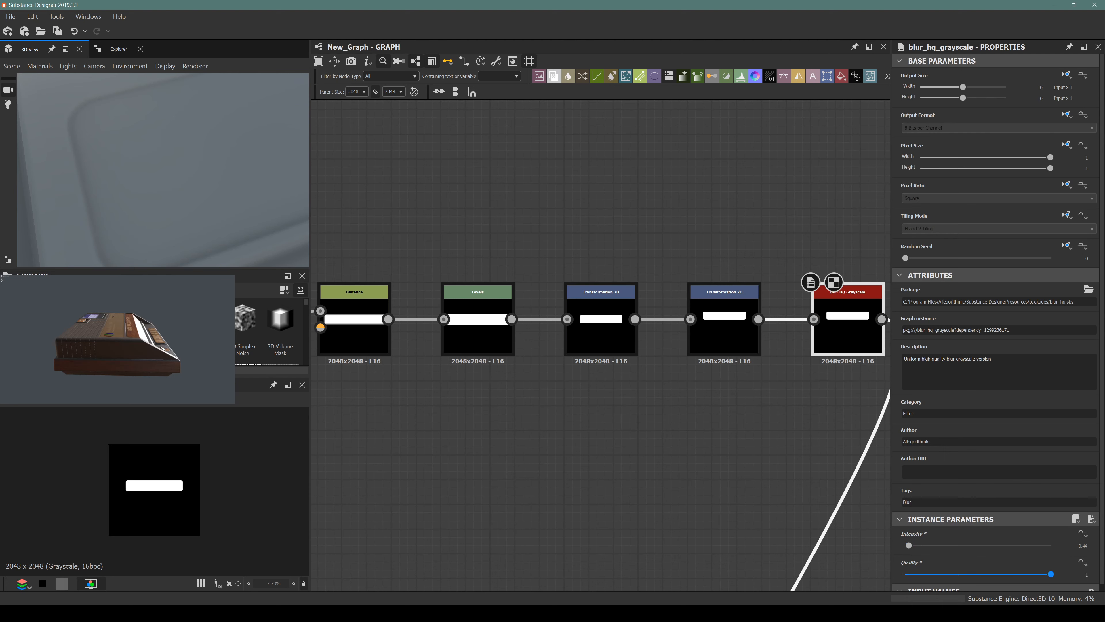
pyautogui.press('BackSpace')
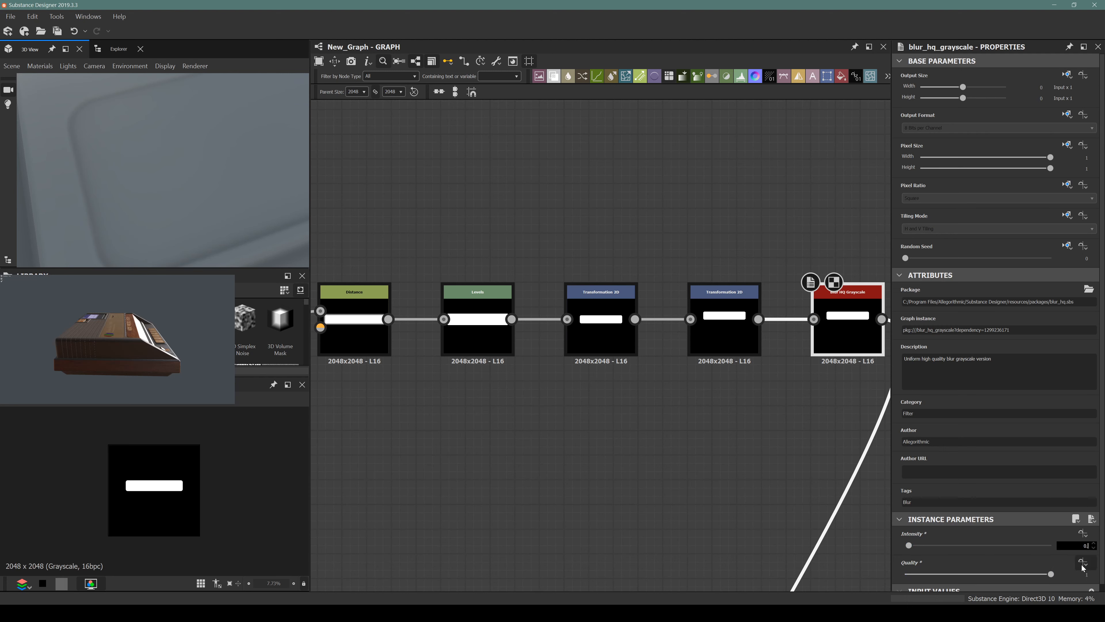
pyautogui.write('1')
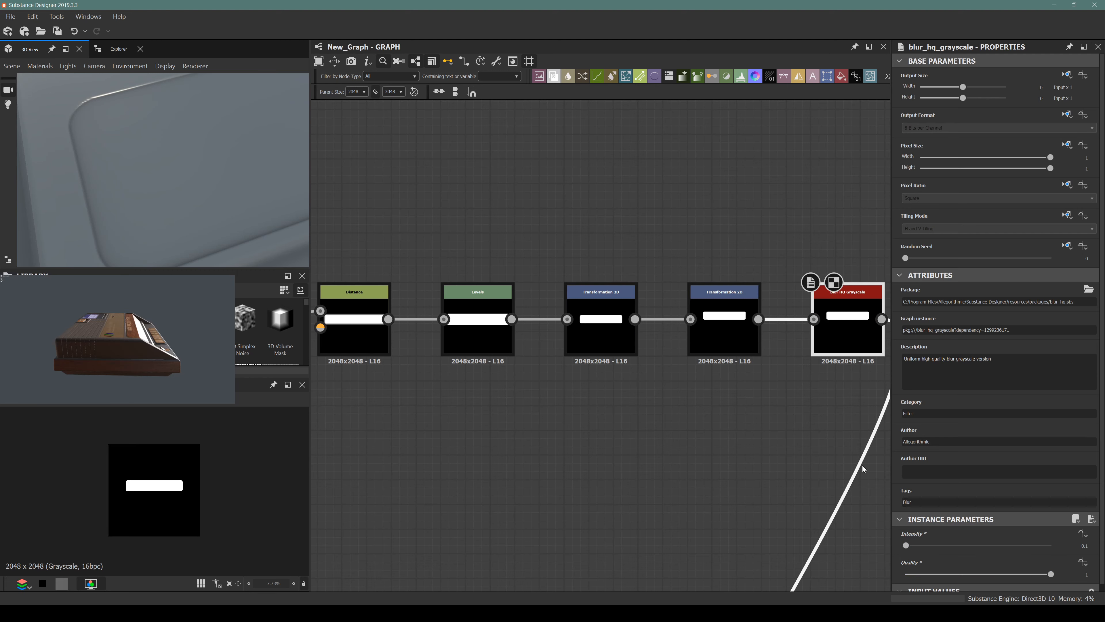
pyautogui.doubleClick(1083, 546)
pyautogui.write('0.2')
pyautogui.press('Return')
# Step: Add a Histogram Select node below the plate chain and feed it from the Blur HQ Grayscale output
pyautogui.moveTo(711, 442); pyautogui.dragTo(550, 430, button='middle')
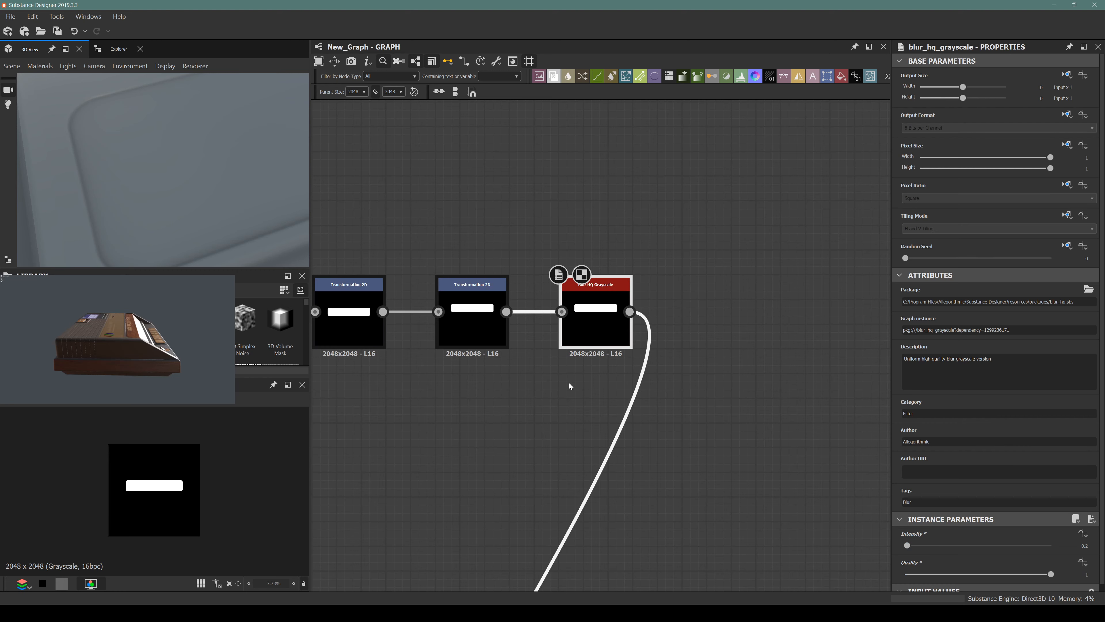
pyautogui.moveTo(560, 419); pyautogui.dragTo(571, 378, button='middle')
pyautogui.press('space')
pyautogui.write('his')
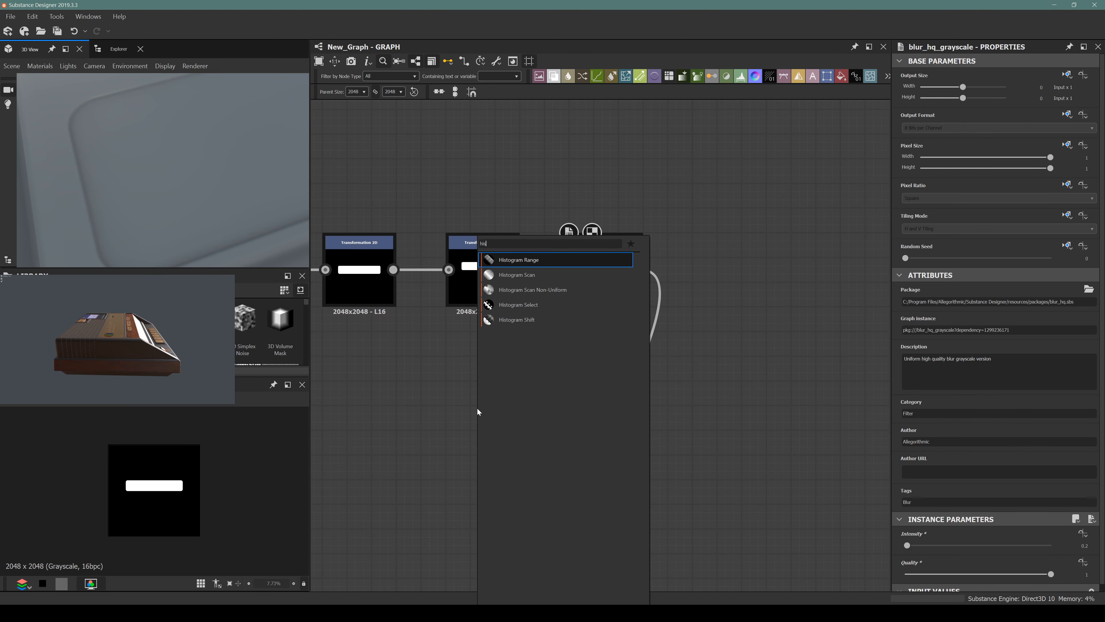
pyautogui.write('togra')
pyautogui.press('Down')
pyautogui.press('Down')
pyautogui.press('Down')
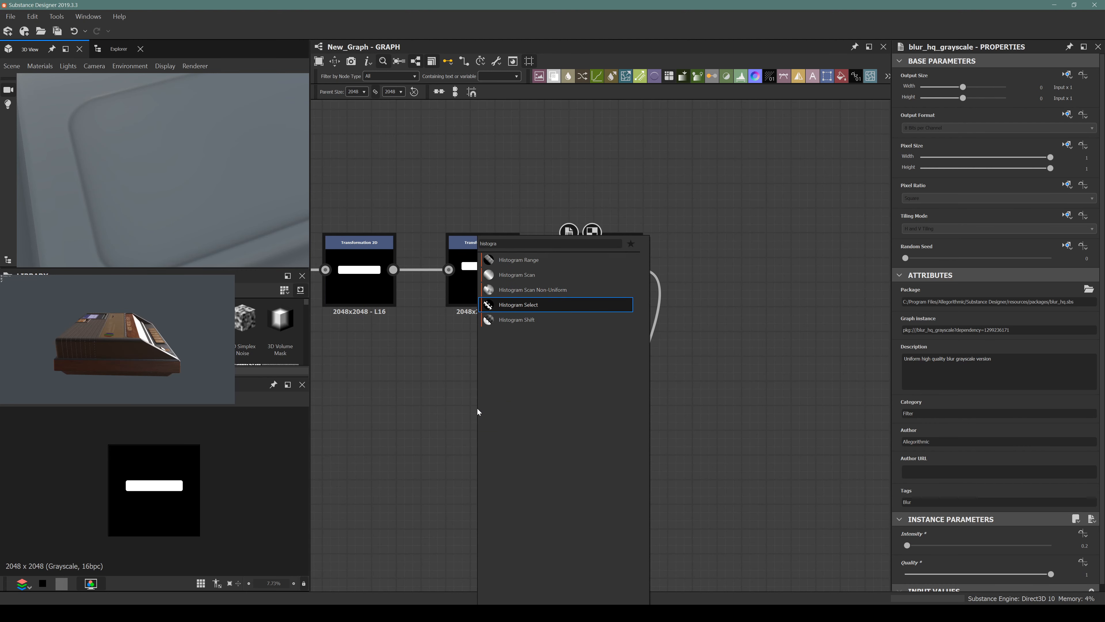
pyautogui.press('Return')
pyautogui.moveTo(640, 270); pyautogui.dragTo(449, 417)
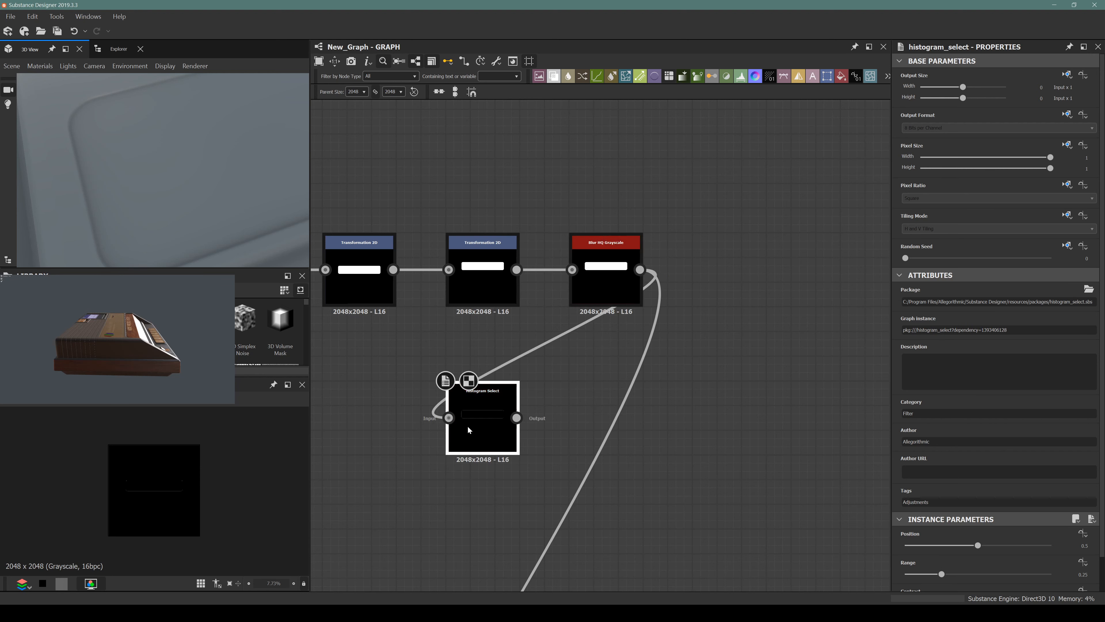
# Step: Set the Histogram Select to position 1, range 0.04 and contrast 0.34, and move the node slightly lower
pyautogui.moveTo(968, 546); pyautogui.dragTo(1055, 547)
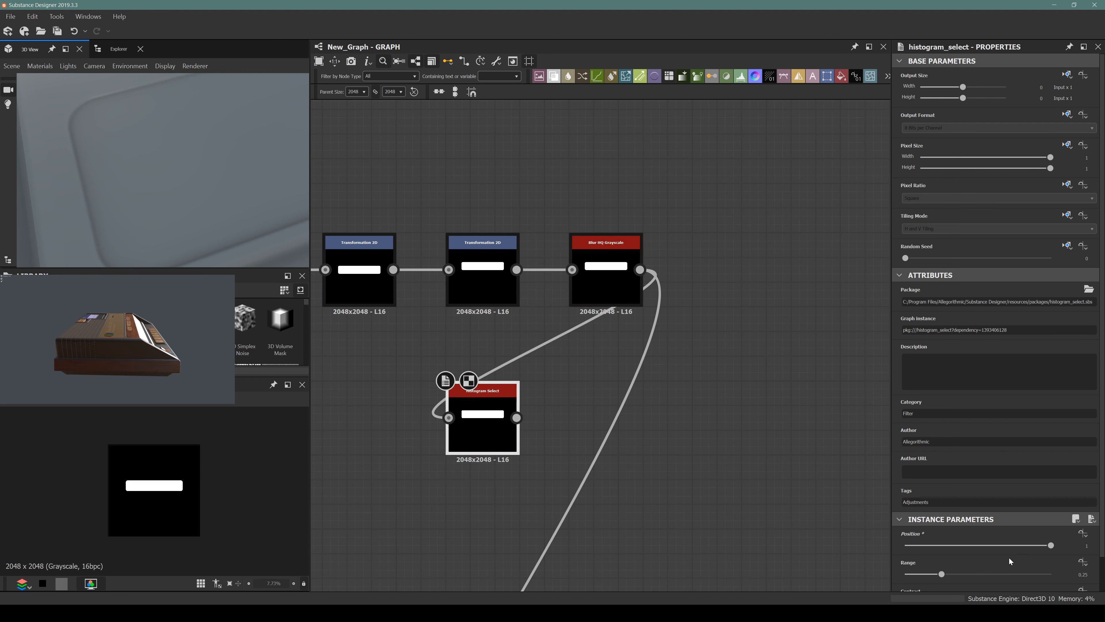
pyautogui.moveTo(922, 576); pyautogui.dragTo(955, 567)
pyautogui.scroll(-1, 913, 578)
pyautogui.scroll(5, 153, 464)
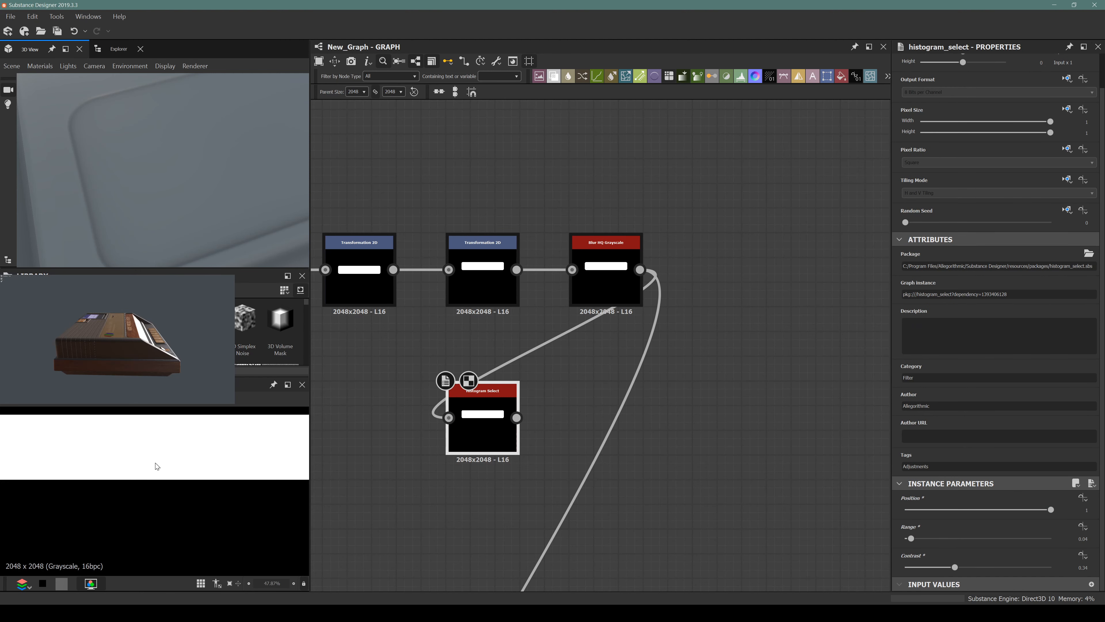
pyautogui.scroll(-6, 508, 430)
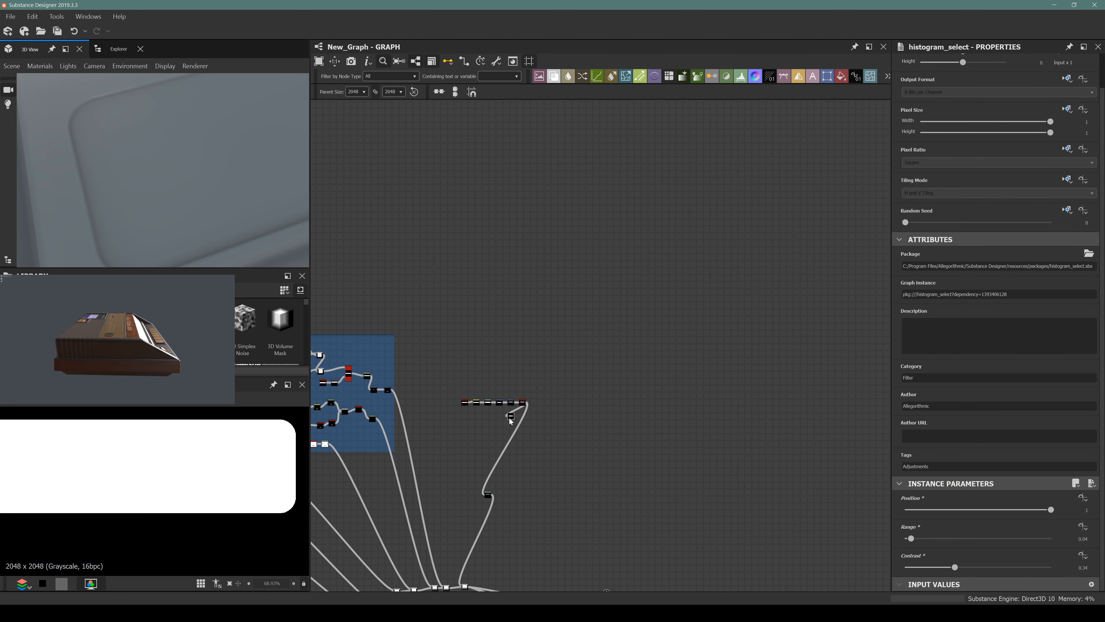
pyautogui.moveTo(511, 421); pyautogui.dragTo(505, 442)
# Step: Insert a new Blend node after the last Blend of the height chain, ahead of the outputs
pyautogui.scroll(2, 488, 522)
pyautogui.moveTo(487, 525); pyautogui.dragTo(471, 354, button='middle')
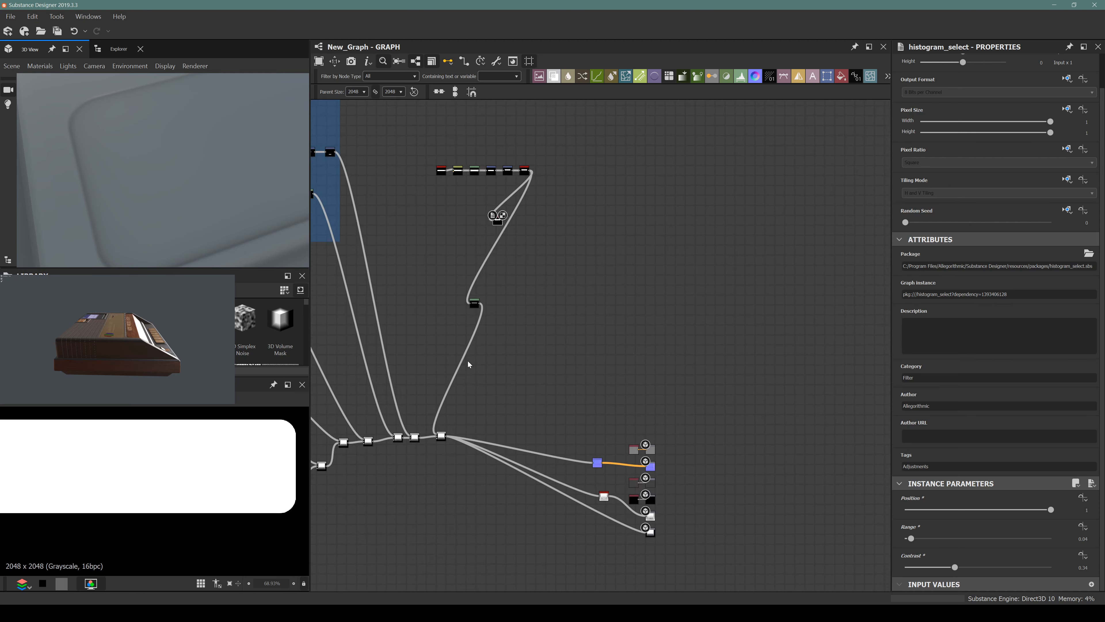
pyautogui.scroll(5, 462, 447)
pyautogui.click(408, 419)
pyautogui.press('space')
pyautogui.write('blend')
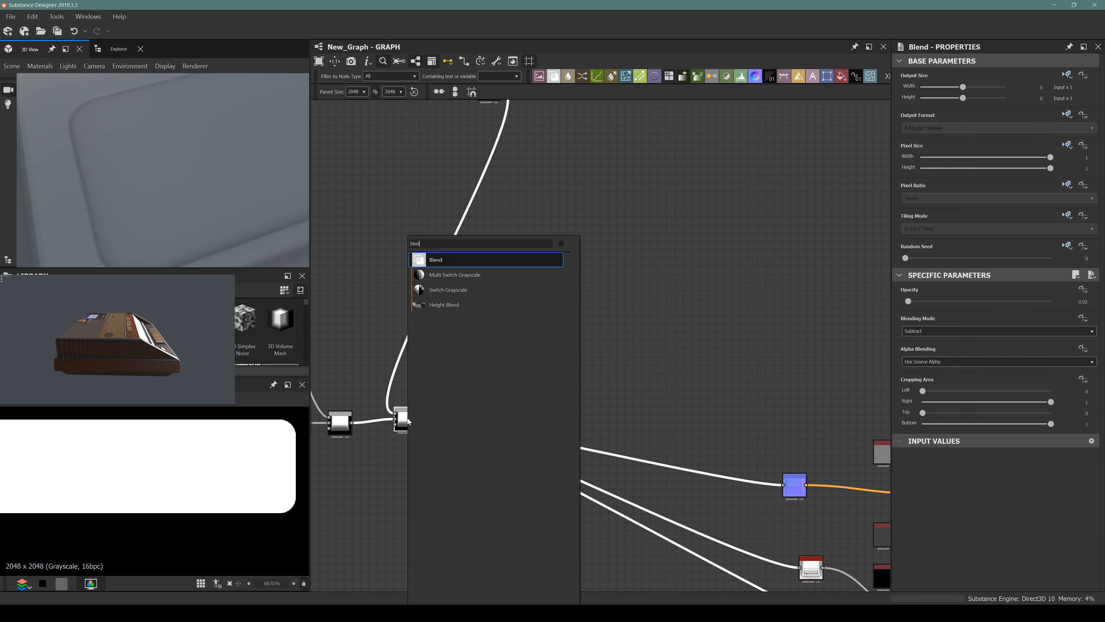
pyautogui.press('Return')
pyautogui.moveTo(449, 421); pyautogui.dragTo(482, 412)
# Step: Connect the Histogram Select output to the new Blend's Foreground input
pyautogui.scroll(-4, 547, 326)
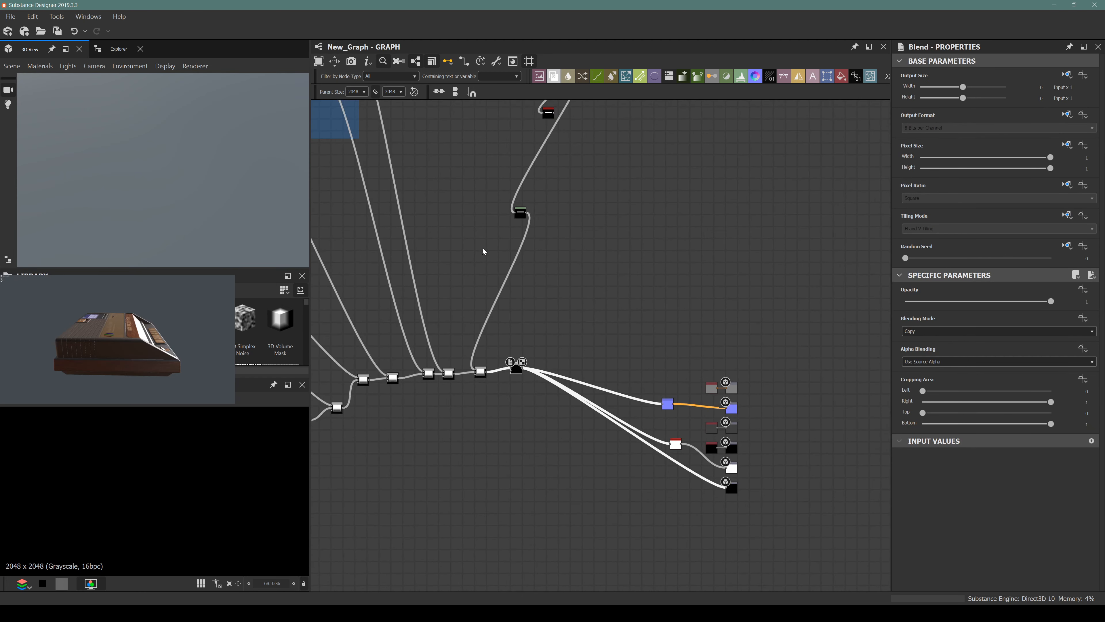
pyautogui.moveTo(483, 251); pyautogui.dragTo(494, 348, button='middle')
pyautogui.scroll(5, 582, 201)
pyautogui.scroll(-5, 542, 279)
pyautogui.moveTo(531, 232); pyautogui.dragTo(437, 539)
pyautogui.scroll(5, 522, 510)
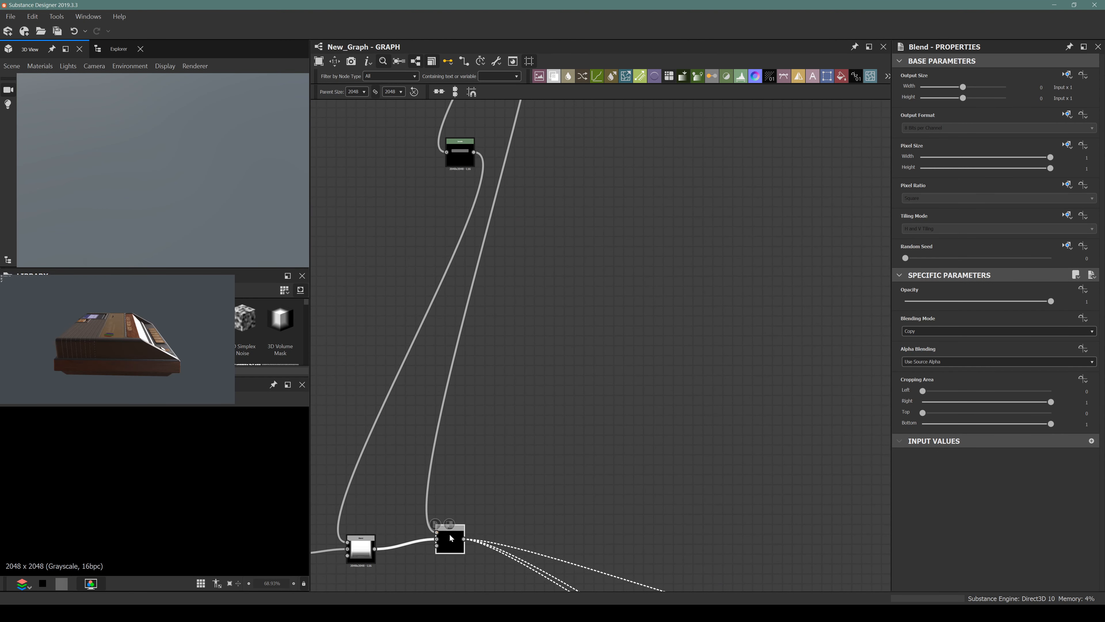
# Step: Try the new Blend in Add (Linear Dodge) mode with an opacity of 0.09
pyautogui.click(933, 330)
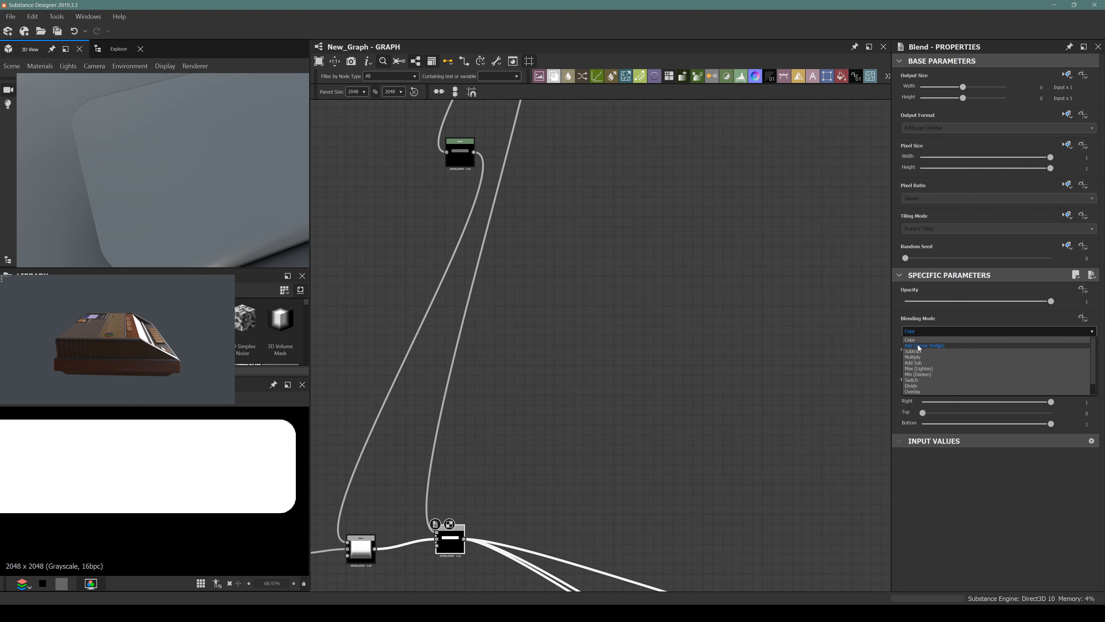
pyautogui.click(919, 346)
pyautogui.moveTo(917, 301)
pyautogui.mouseDown()
pyautogui.moveTo(901, 309)
pyautogui.moveTo(918, 301)
pyautogui.mouseUp()
pyautogui.scroll(-3, 544, 452)
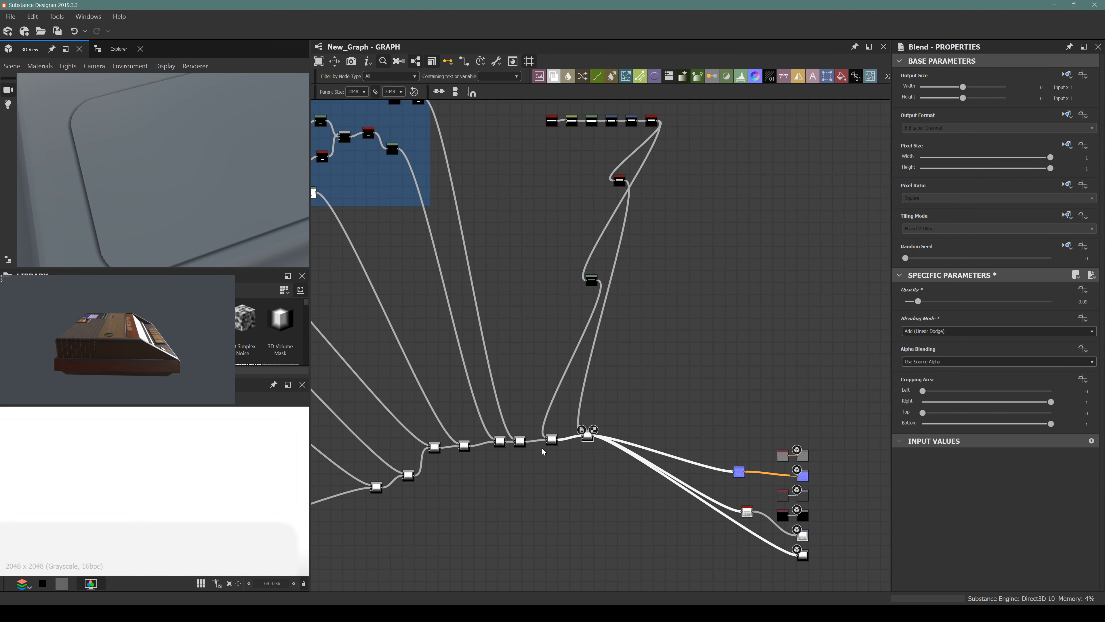
# Step: Set the new Blend's mode to Max (Lighten) and inspect the Histogram Select mask and the recess on the 3D model
pyautogui.scroll(3, 543, 452)
pyautogui.click(941, 331)
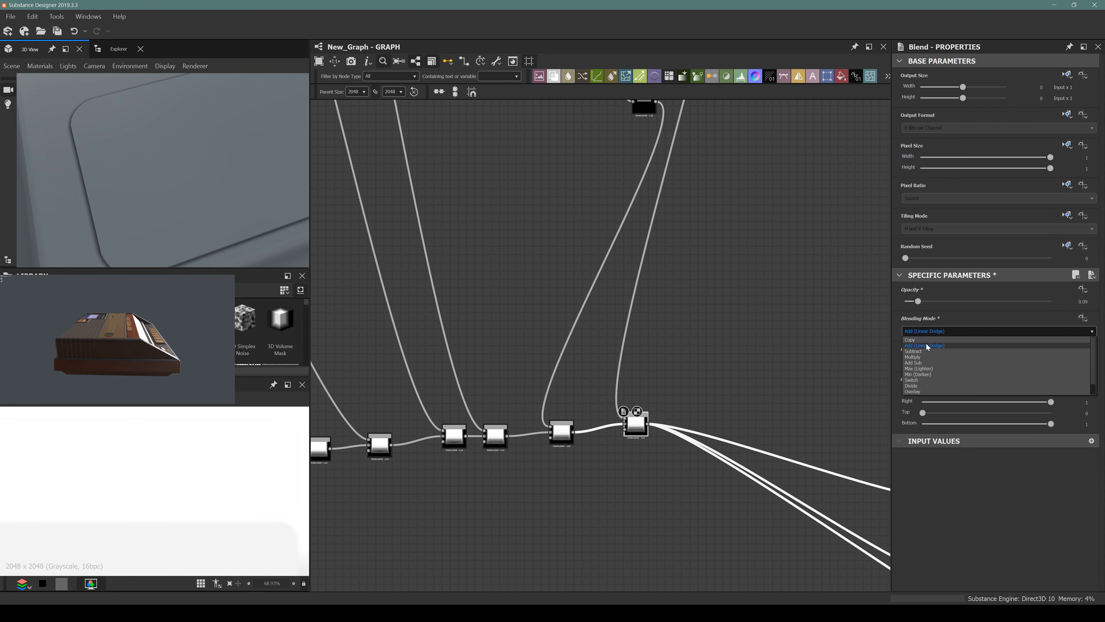
pyautogui.click(916, 369)
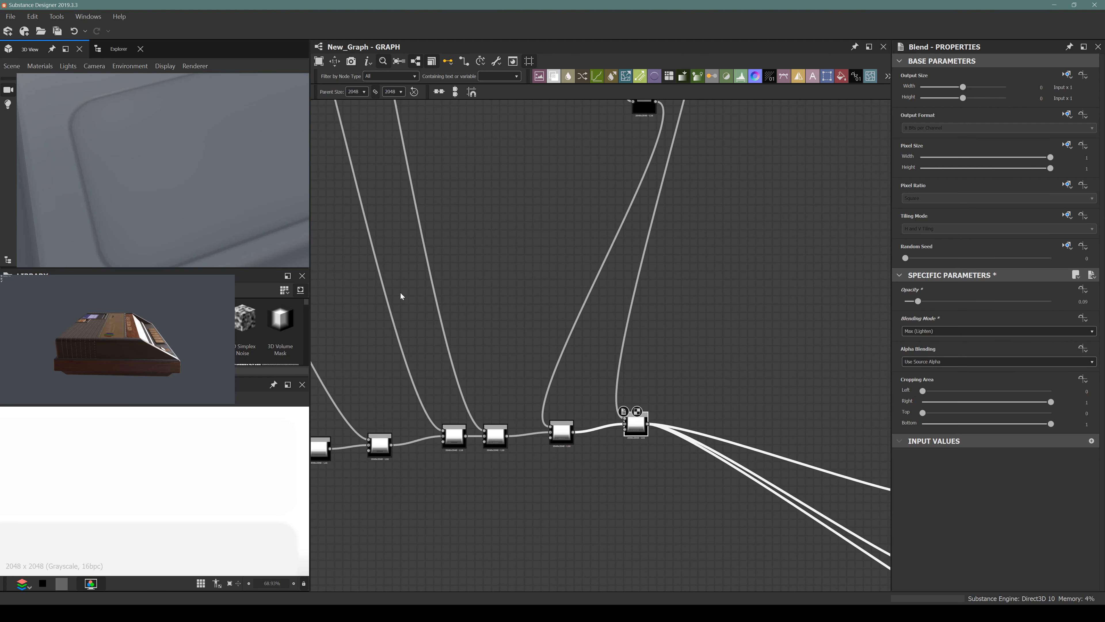
pyautogui.scroll(-2, 586, 340)
pyautogui.scroll(-4, 592, 546)
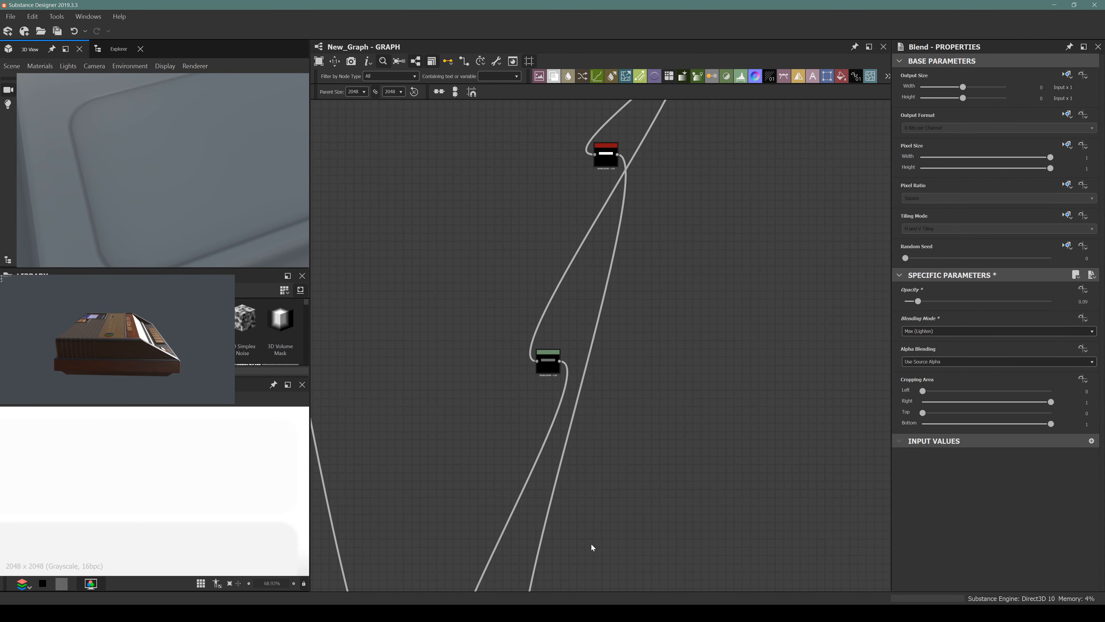
pyautogui.scroll(5, 594, 339)
pyautogui.click(599, 277)
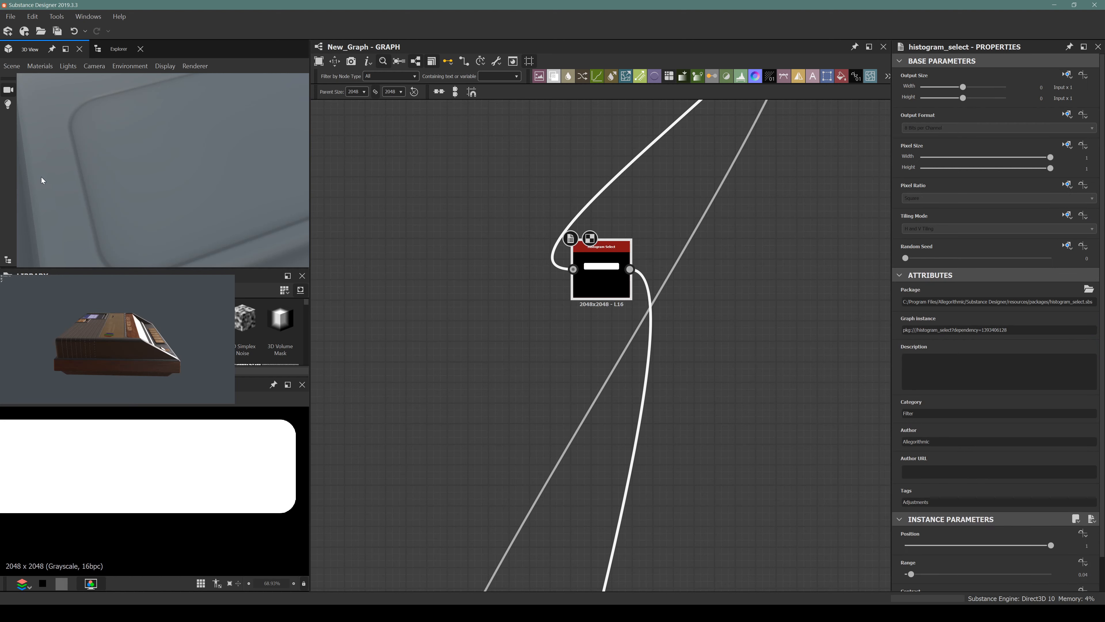
pyautogui.moveTo(110, 201); pyautogui.dragTo(193, 163)
pyautogui.scroll(-3, 602, 341)
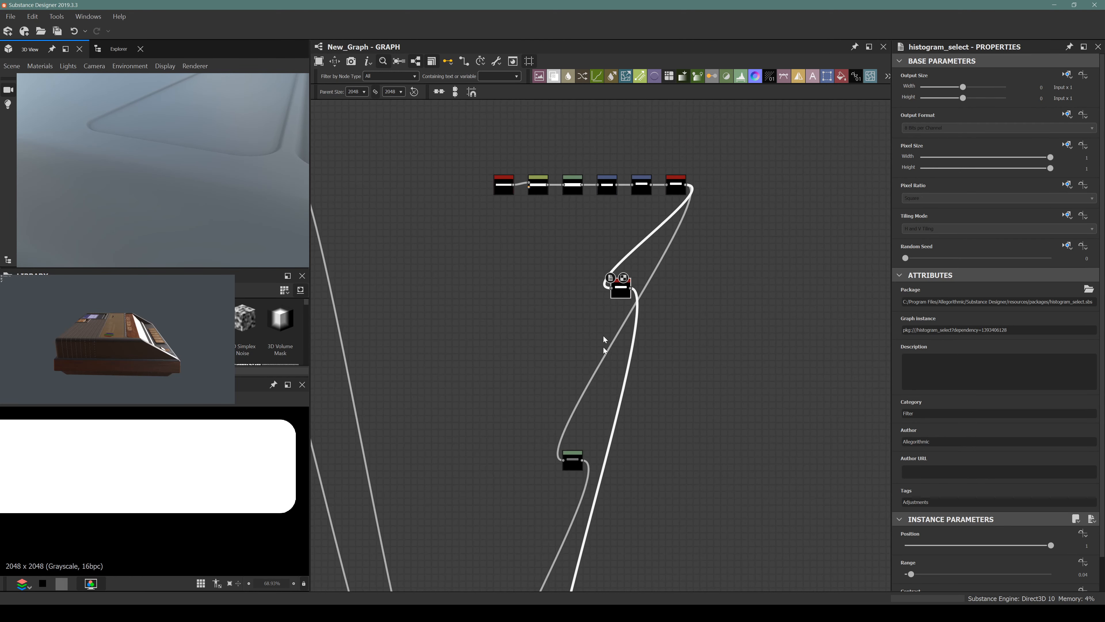
# Step: Raise the new Blend's opacity to 1 and check the raised plate and its groove on the 3D model
pyautogui.moveTo(602, 340); pyautogui.dragTo(570, 193, button='middle')
pyautogui.moveTo(534, 405); pyautogui.dragTo(576, 298, button='middle')
pyautogui.scroll(3, 595, 446)
pyautogui.click(594, 448)
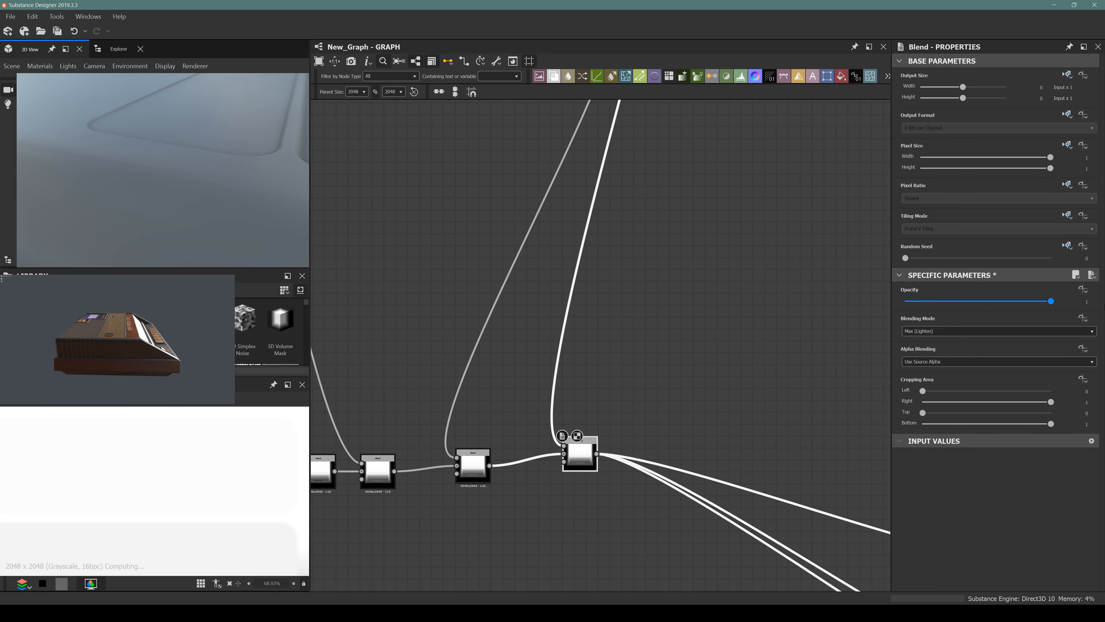
pyautogui.moveTo(919, 301); pyautogui.dragTo(1051, 301)
pyautogui.moveTo(202, 153); pyautogui.dragTo(220, 184)
pyautogui.moveTo(292, 193); pyautogui.dragTo(235, 202)
pyautogui.scroll(-5, 438, 300)
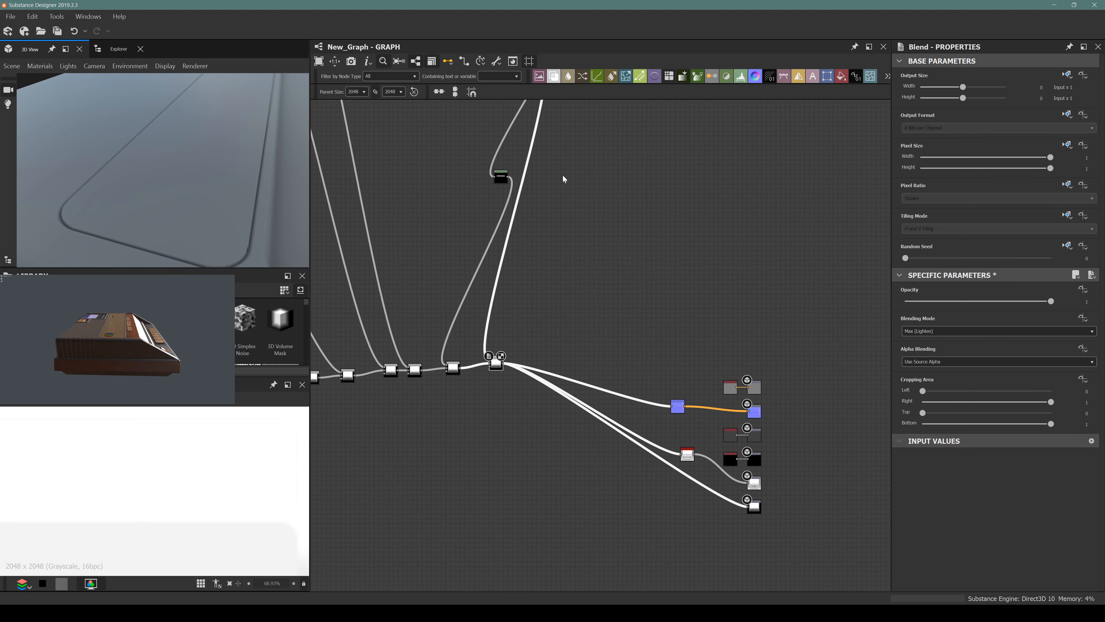
# Step: Add a Blur HQ Grayscale node after the Histogram Select
pyautogui.moveTo(563, 177); pyautogui.dragTo(533, 350, button='middle')
pyautogui.scroll(7, 531, 219)
pyautogui.scroll(1, 466, 252)
pyautogui.click(452, 257)
pyautogui.press('space')
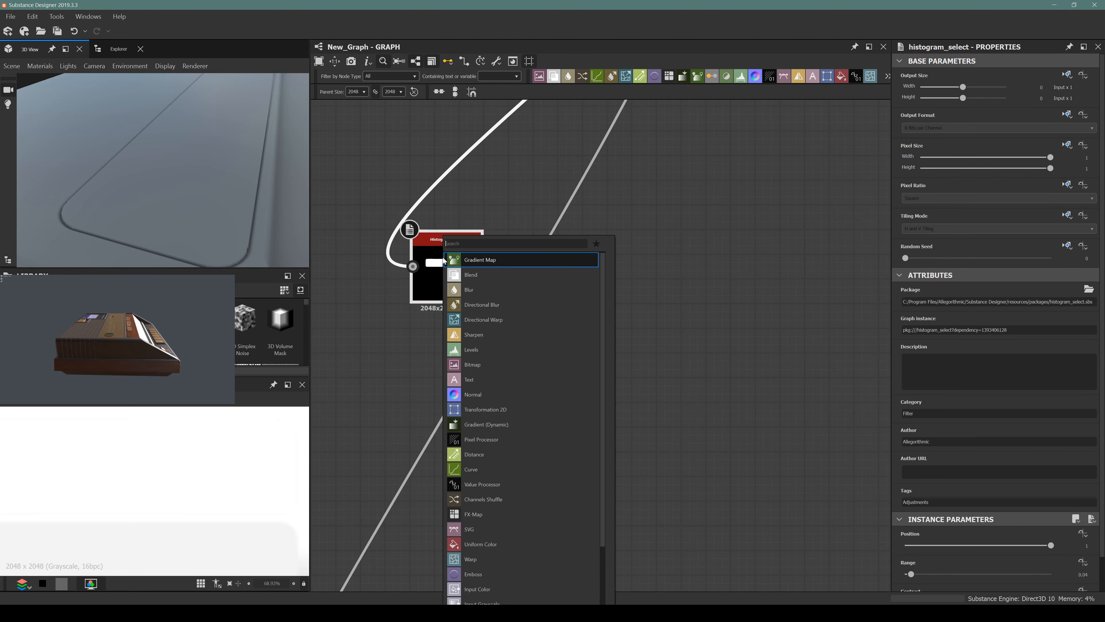
pyautogui.write('blur')
pyautogui.press('Down')
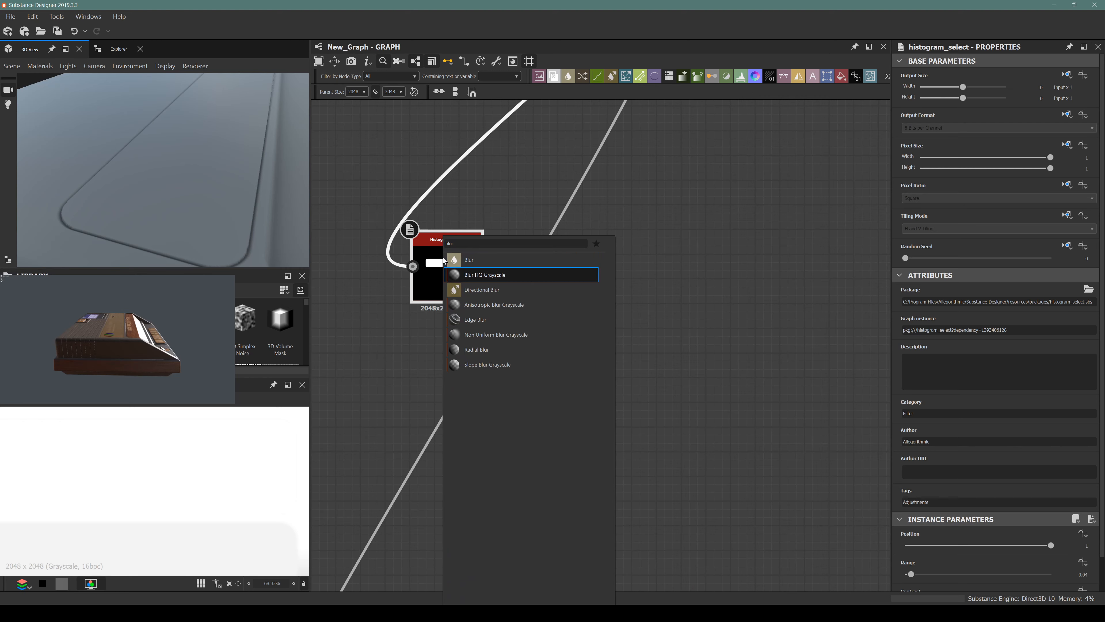
pyautogui.press('Return')
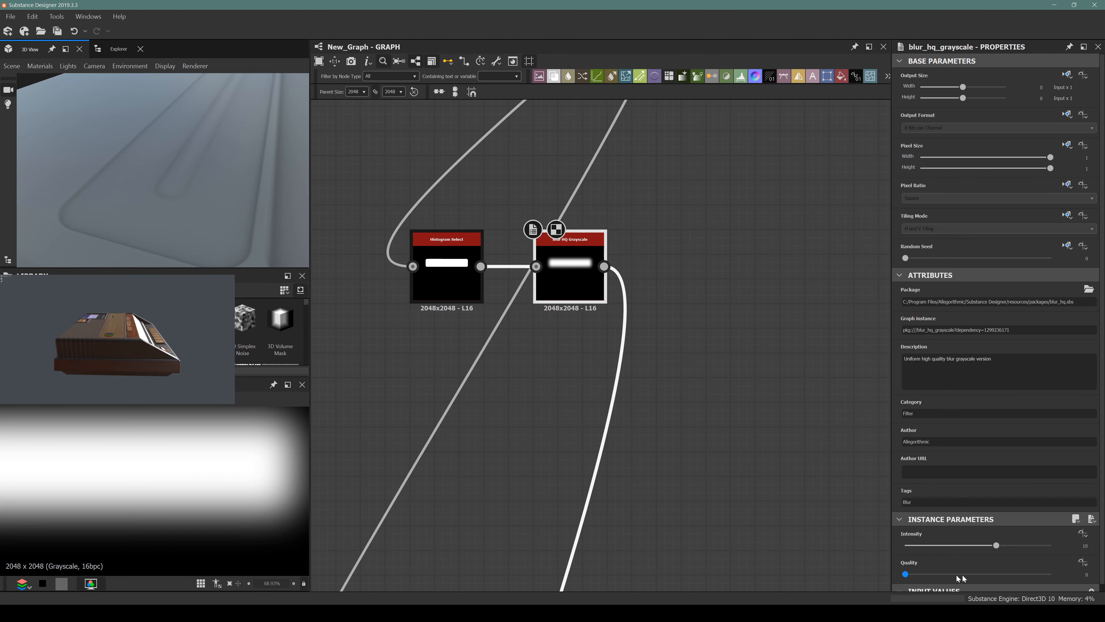
# Step: Set the new Blur HQ Grayscale's quality to 1 and its intensity to 0.1
pyautogui.moveTo(961, 578); pyautogui.dragTo(1051, 574)
pyautogui.click(905, 545)
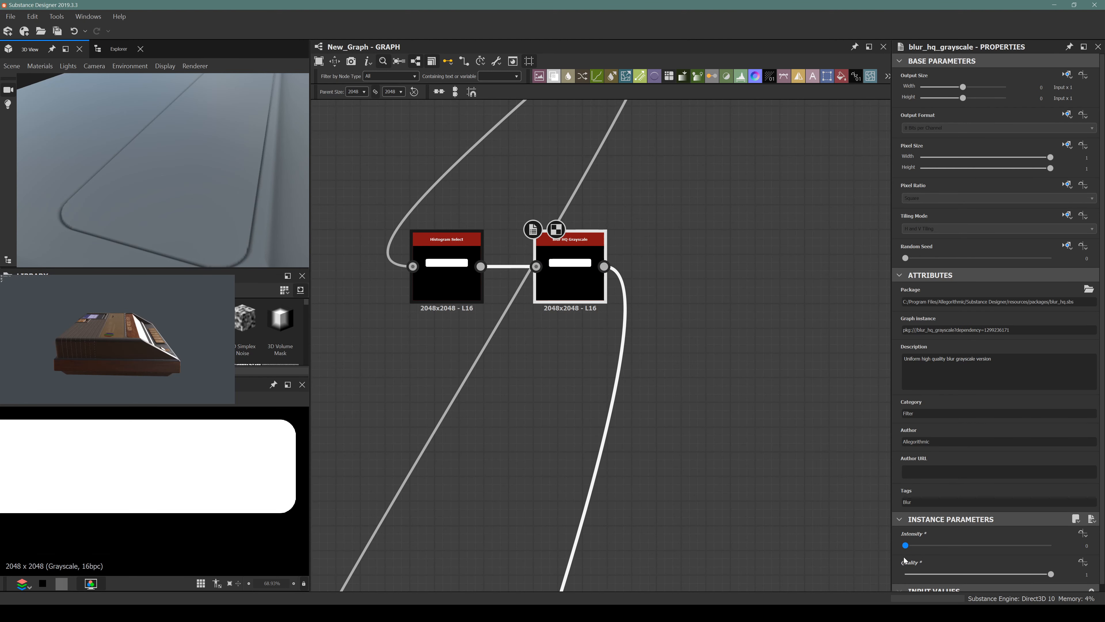
pyautogui.moveTo(909, 555); pyautogui.dragTo(914, 554)
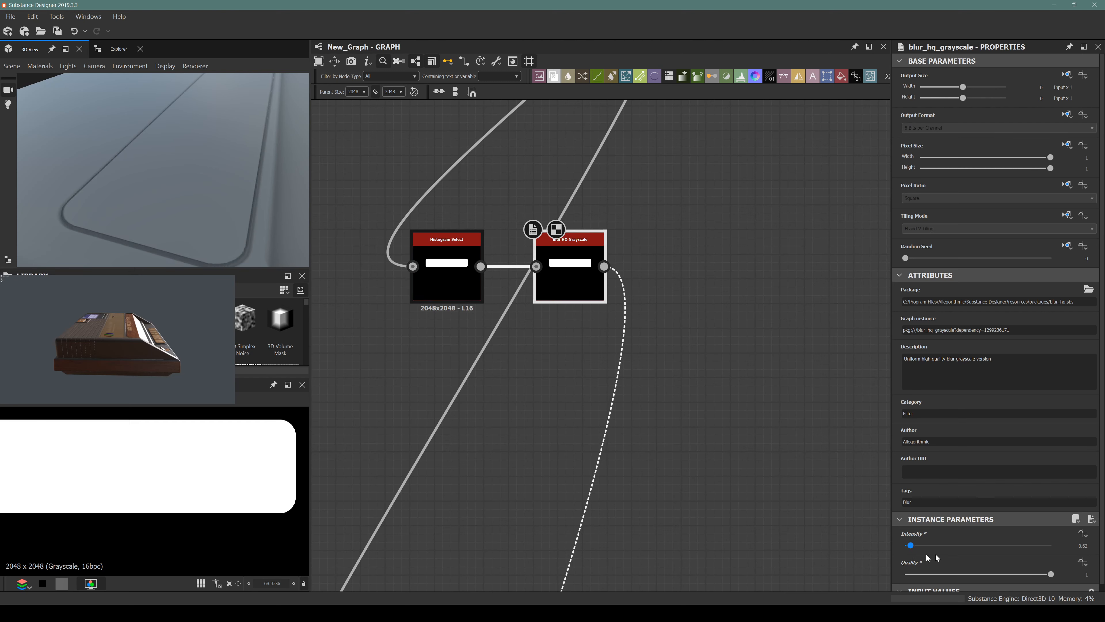
pyautogui.click(1070, 545)
pyautogui.write('1')
pyautogui.press('Return')
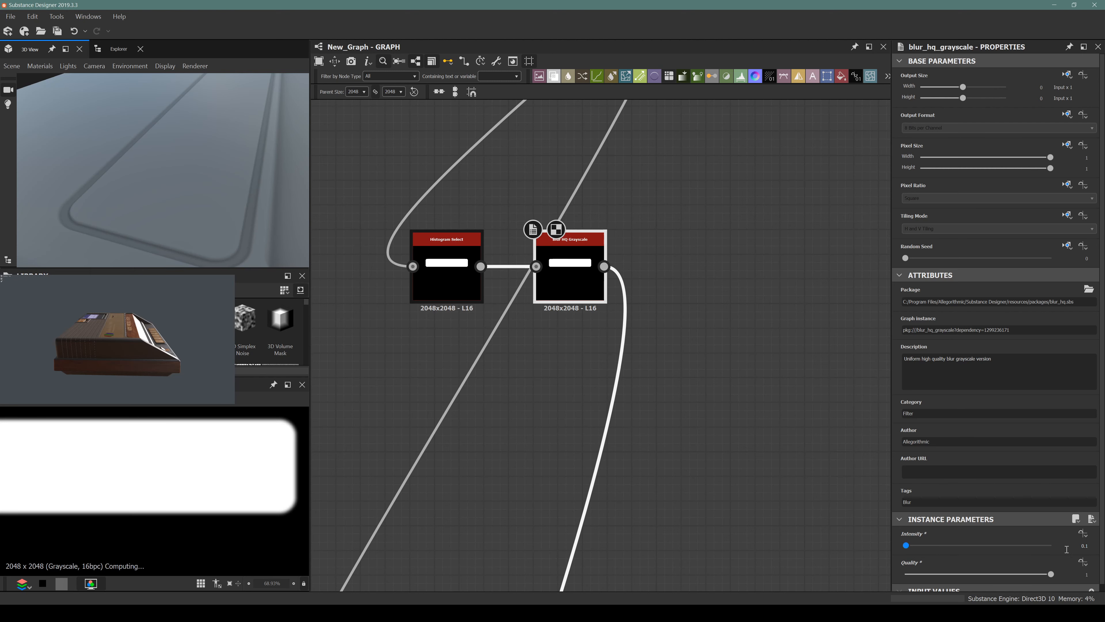
# Step: Add a Levels node after the new blur and lower its white output level to turn the plate mask dark grey
pyautogui.scroll(-3, 506, 376)
pyautogui.moveTo(506, 376); pyautogui.dragTo(534, 284, button='middle')
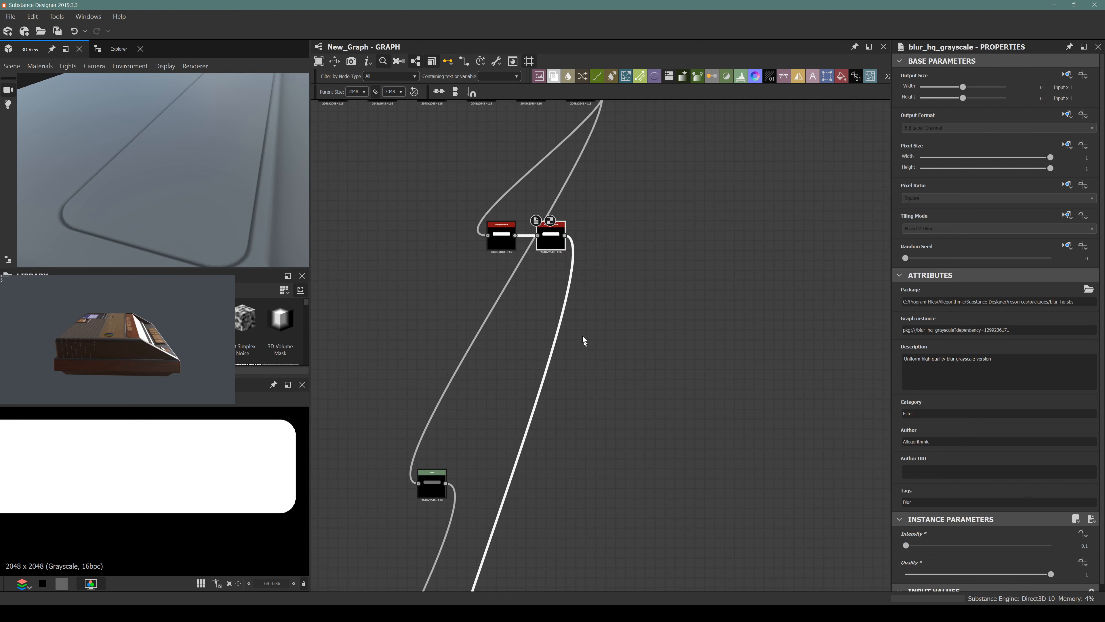
pyautogui.scroll(2, 530, 227)
pyautogui.press('space')
pyautogui.write('levels')
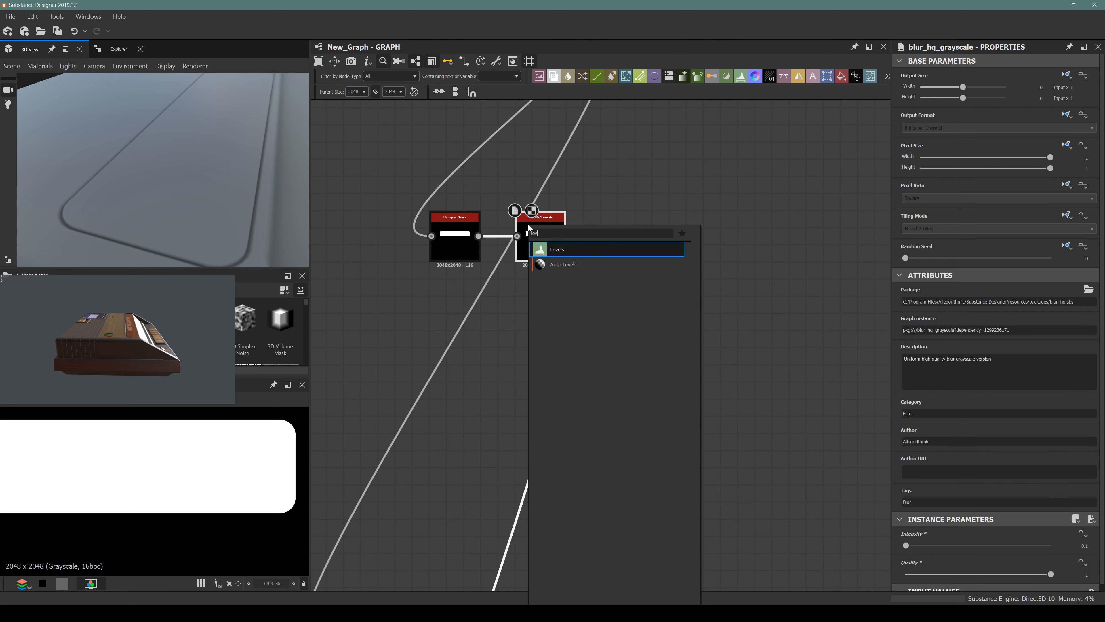
pyautogui.press('Return')
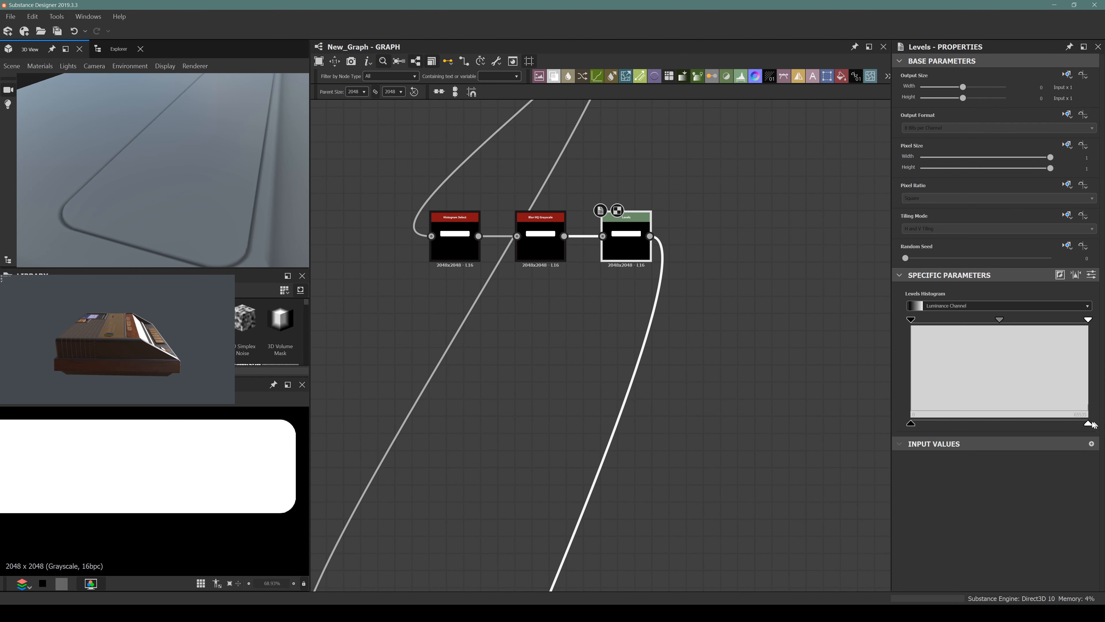
pyautogui.moveTo(1088, 425); pyautogui.dragTo(943, 425)
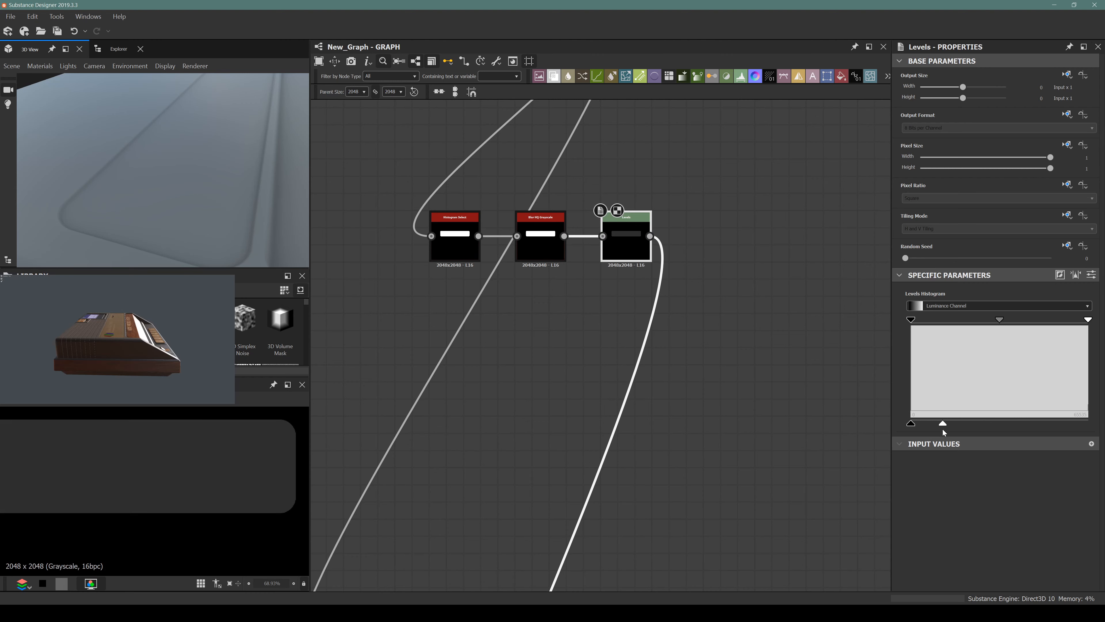
# Step: Set the last Blend in the height chain to Add (Linear Dodge) mode
pyautogui.scroll(-3, 610, 361)
pyautogui.scroll(-2, 610, 361)
pyautogui.scroll(4, 569, 290)
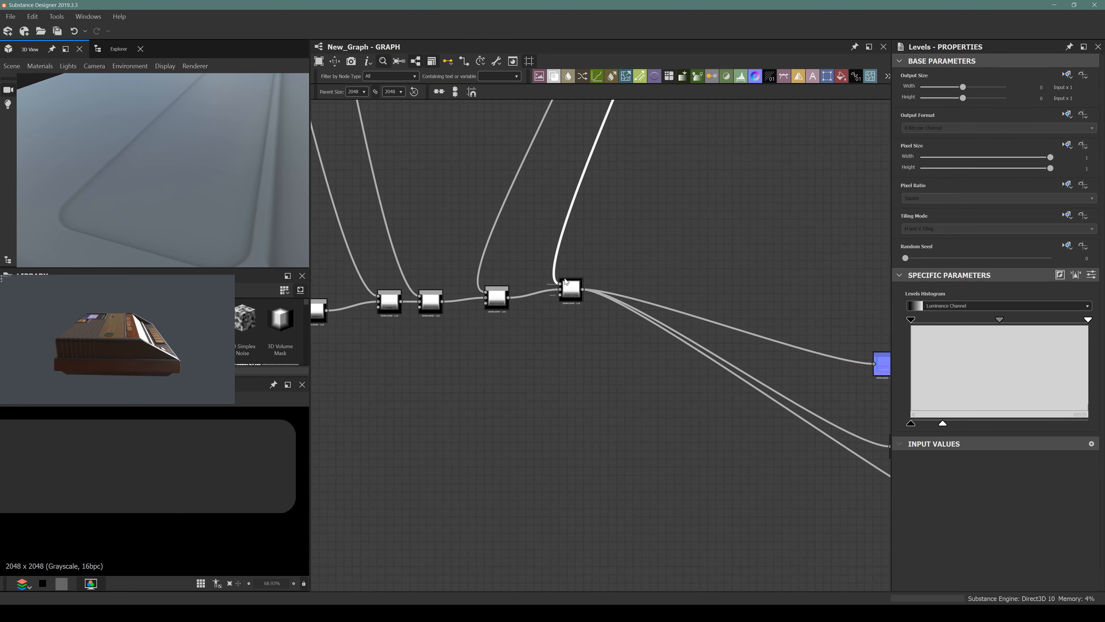
pyautogui.click(569, 290)
pyautogui.click(991, 331)
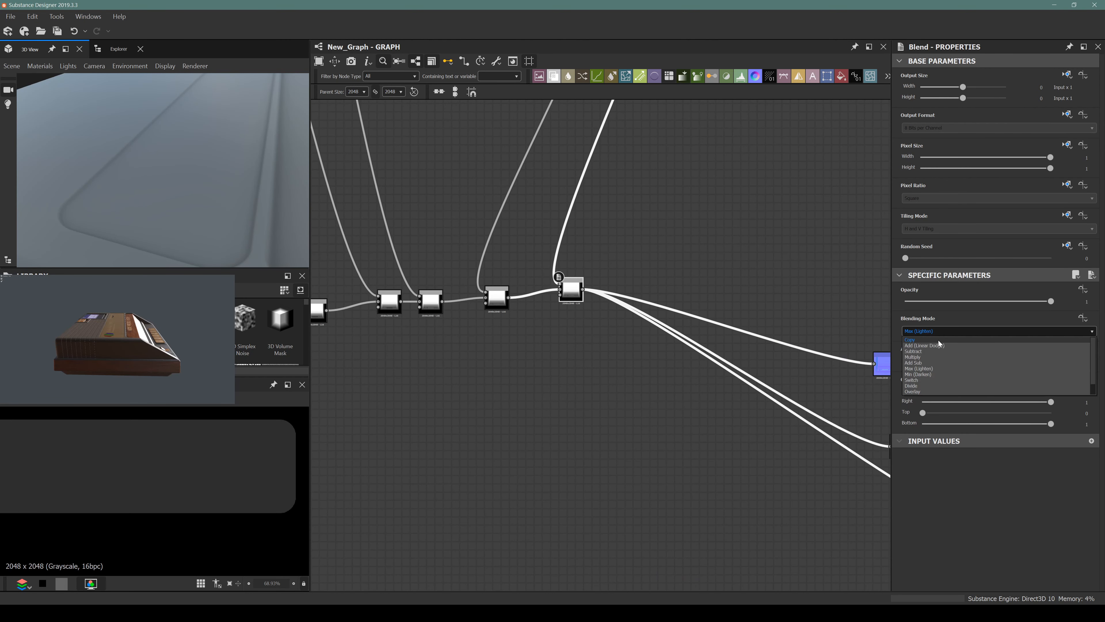
pyautogui.click(914, 351)
pyautogui.click(914, 351)
# Step: Lower the plate mask's Levels white output further, leaving the mask a slightly darker grey
pyautogui.moveTo(534, 308); pyautogui.dragTo(521, 576, button='middle')
pyautogui.moveTo(553, 332); pyautogui.dragTo(463, 534, button='middle')
pyautogui.moveTo(628, 309); pyautogui.dragTo(587, 381, button='middle')
pyautogui.scroll(8, 580, 296)
pyautogui.click(580, 298)
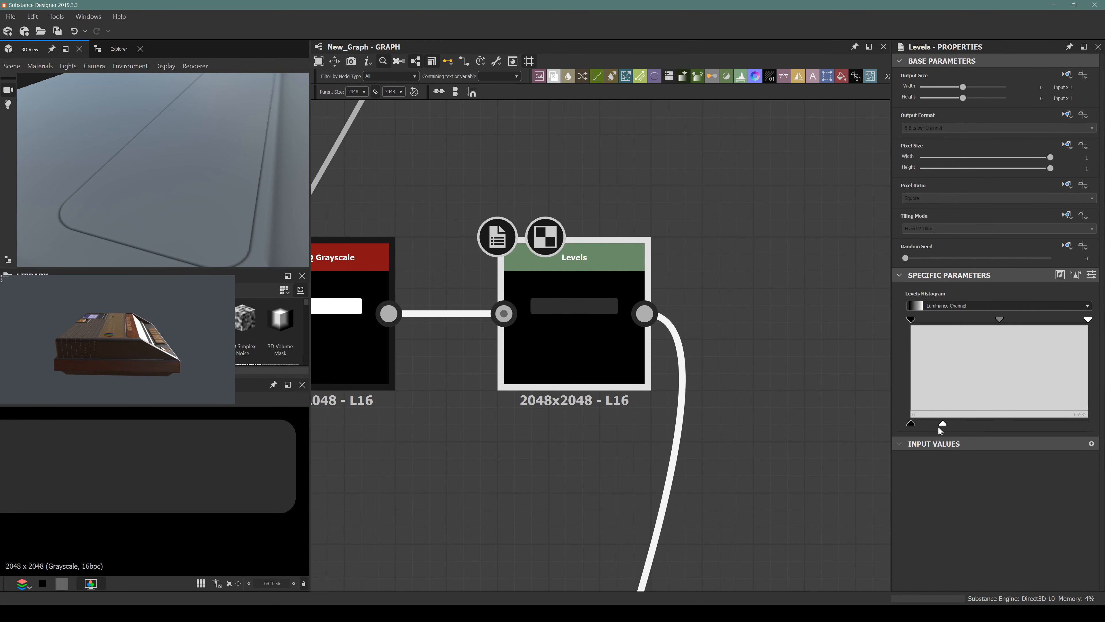
pyautogui.moveTo(944, 425); pyautogui.dragTo(913, 423)
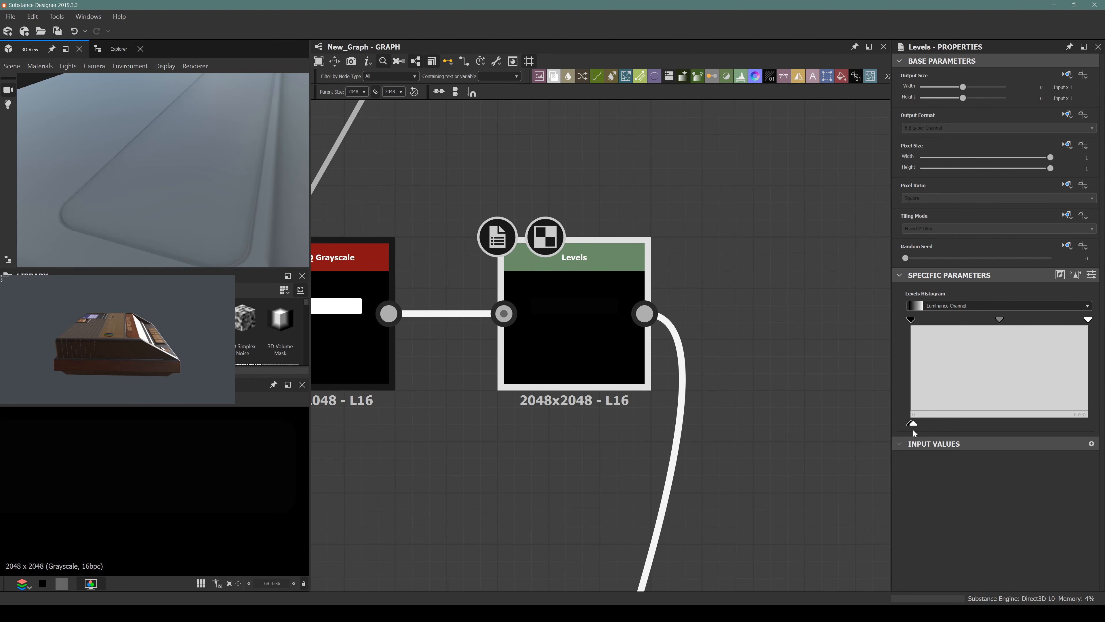
pyautogui.moveTo(913, 423); pyautogui.dragTo(934, 423)
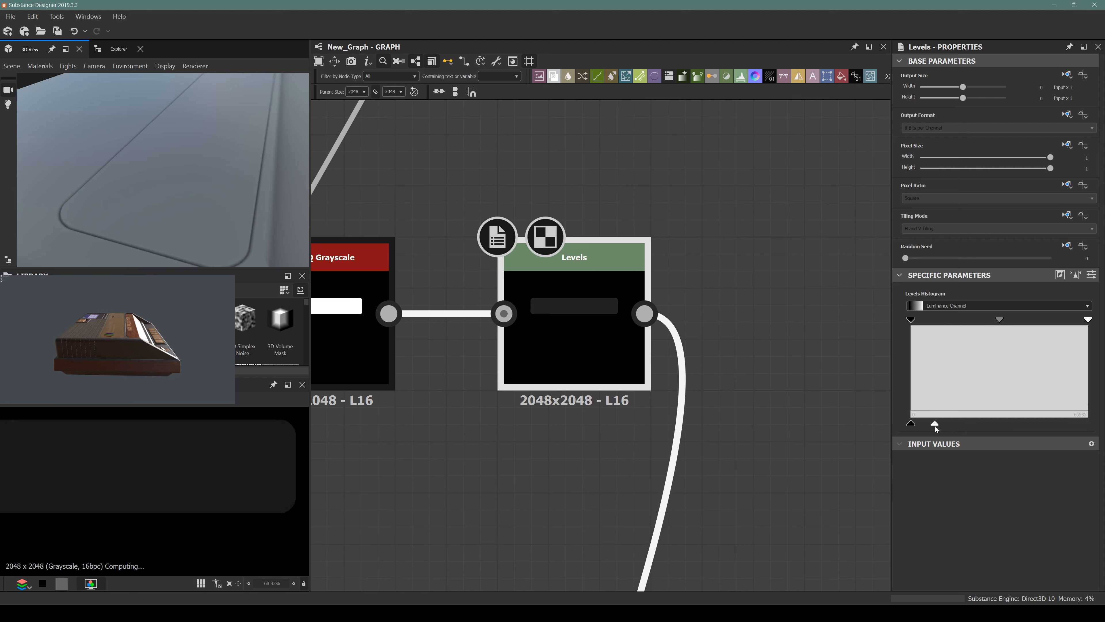
# Step: Lower the last Blend's opacity to 0.02 and inspect the plate's edge on the 3D model and in the height map
pyautogui.scroll(-6, 529, 384)
pyautogui.moveTo(537, 373); pyautogui.dragTo(596, 243, button='middle')
pyautogui.scroll(5, 488, 526)
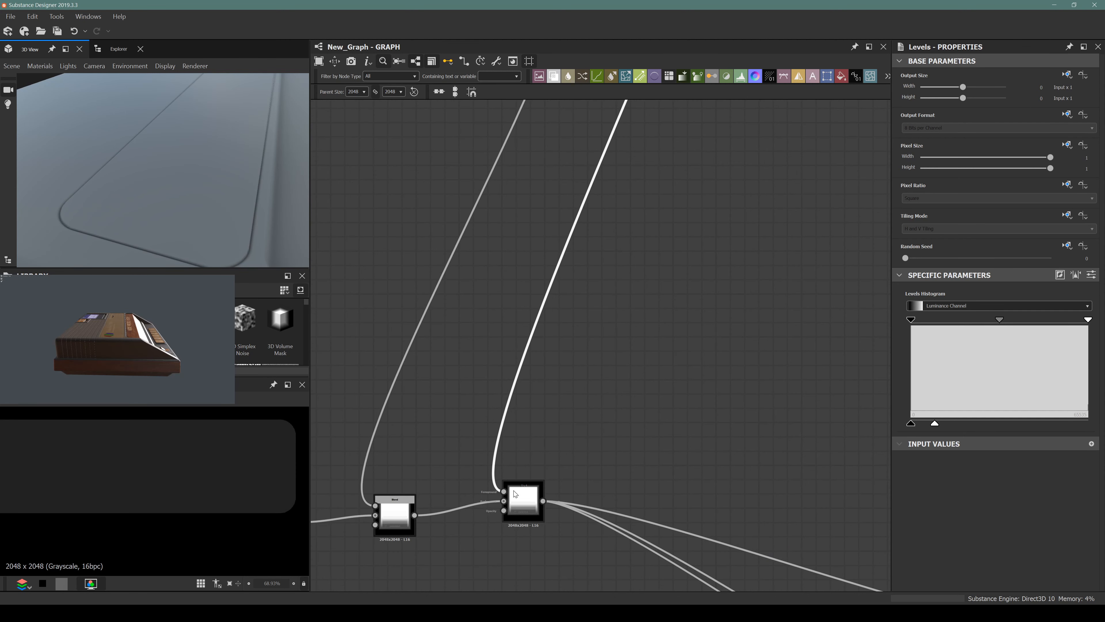
pyautogui.click(523, 501)
pyautogui.moveTo(1051, 301); pyautogui.dragTo(908, 302)
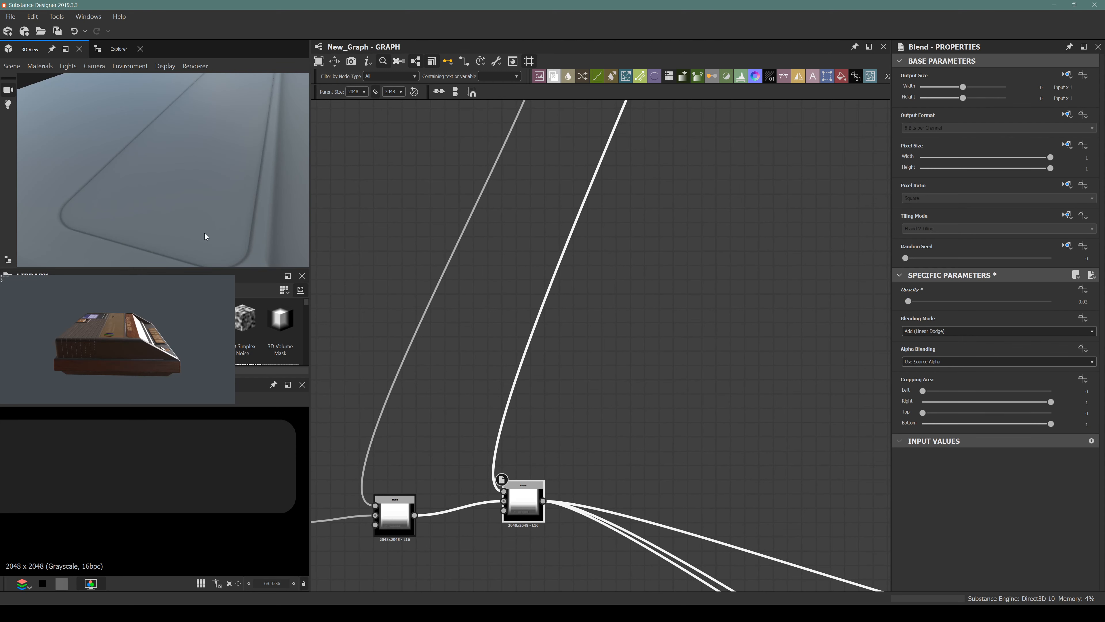
pyautogui.moveTo(143, 139); pyautogui.dragTo(264, 245)
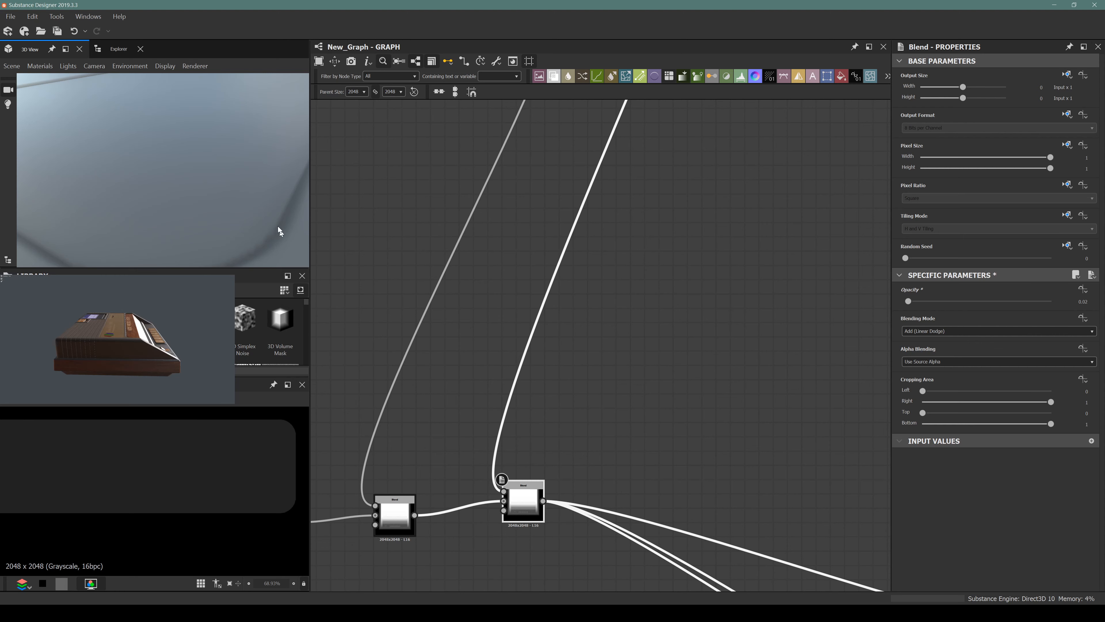
pyautogui.moveTo(279, 231); pyautogui.dragTo(231, 194)
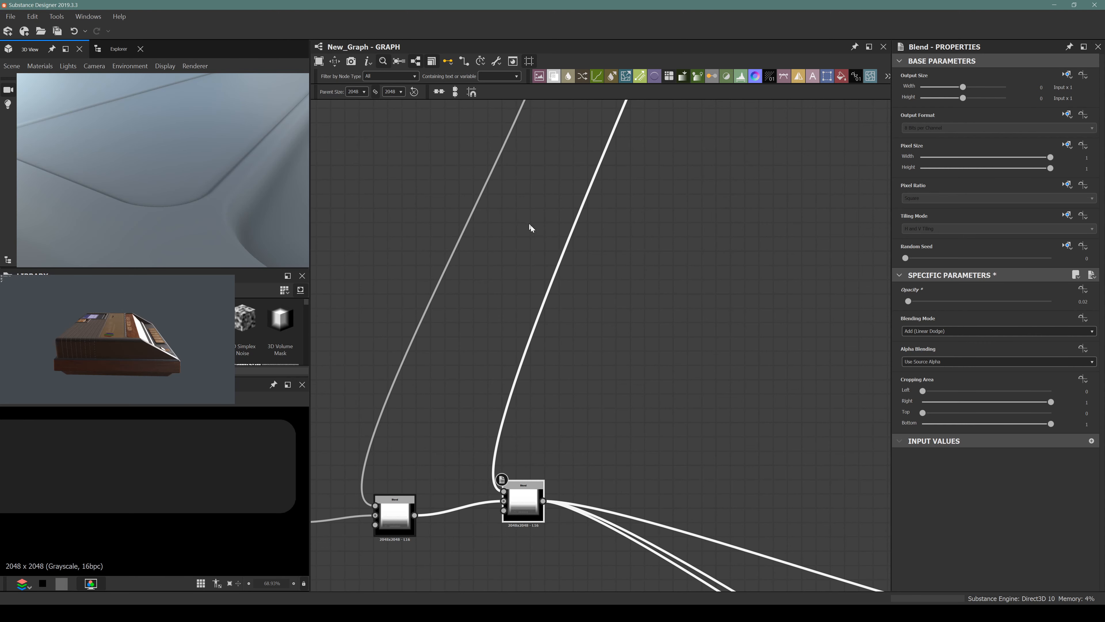
pyautogui.moveTo(529, 224); pyautogui.dragTo(525, 277, button='middle')
pyautogui.doubleClick(523, 552)
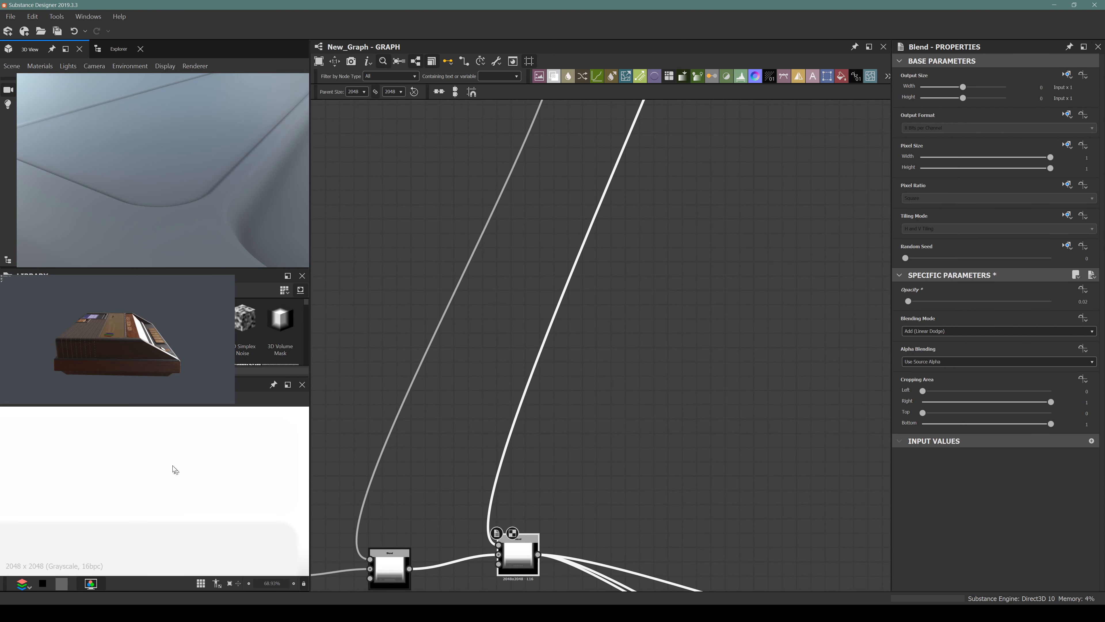
pyautogui.scroll(-5, 175, 469)
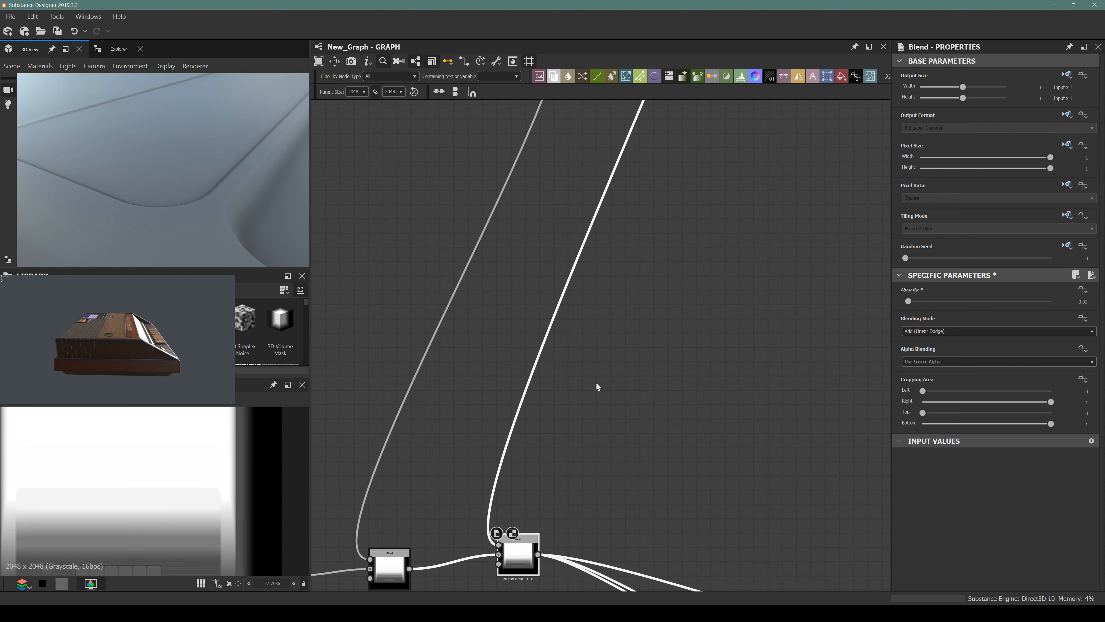
# Step: Raise the white output level of the plate mask's Levels node slightly
pyautogui.scroll(-4, 746, 353)
pyautogui.moveTo(705, 309); pyautogui.dragTo(622, 538, button='middle')
pyautogui.scroll(4, 685, 266)
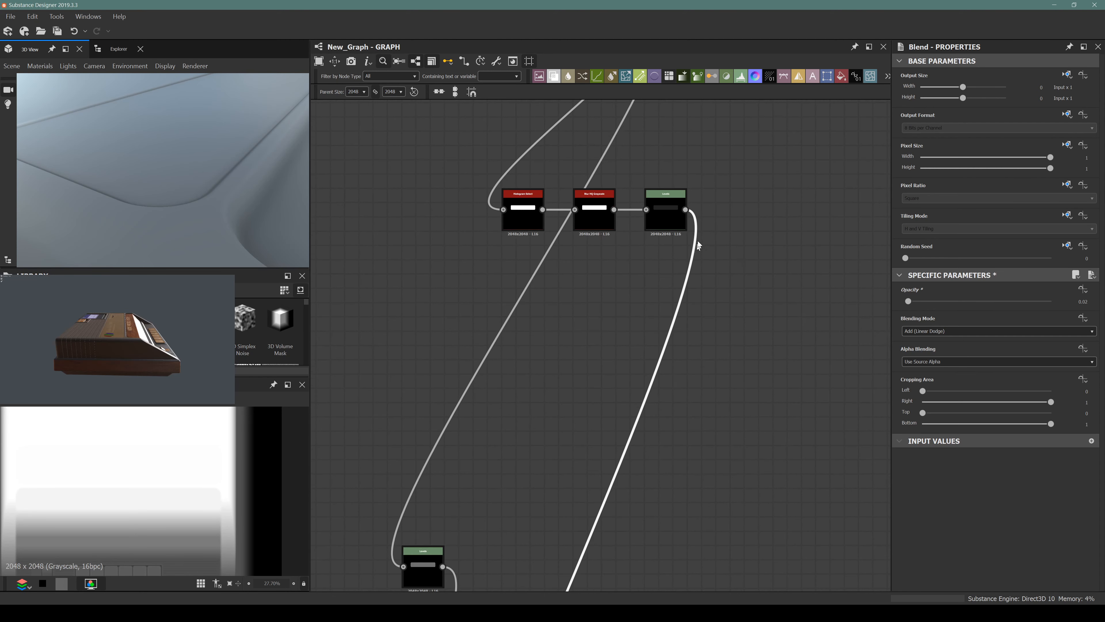
pyautogui.click(670, 220)
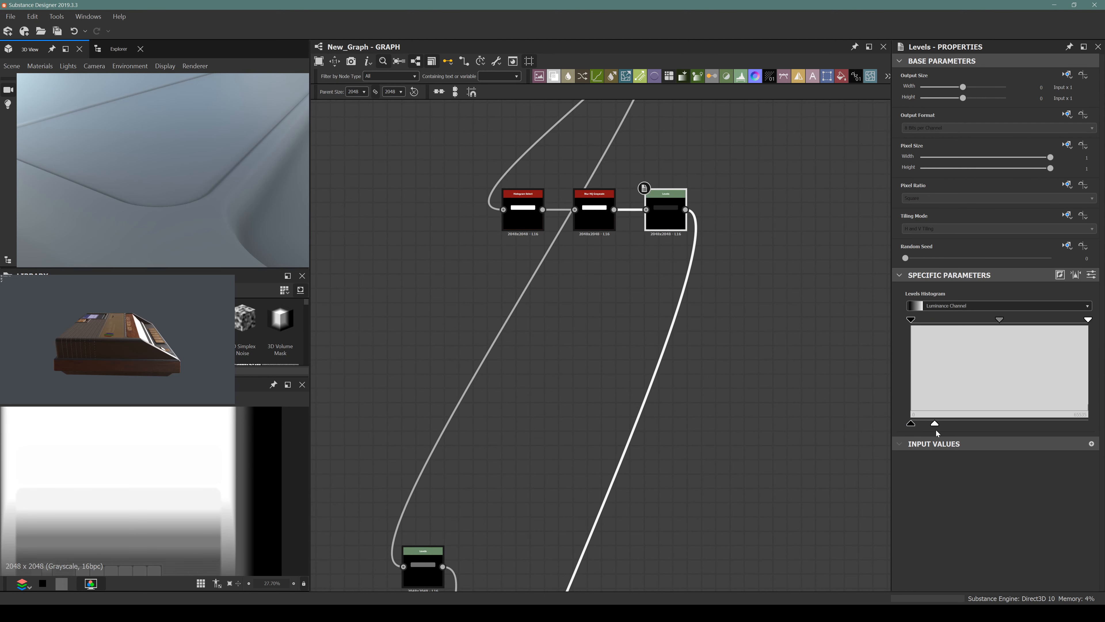
pyautogui.moveTo(935, 423)
pyautogui.mouseDown()
pyautogui.moveTo(964, 420)
pyautogui.moveTo(946, 423)
pyautogui.mouseUp()
# Step: Try an intensity of 0.5 on the Blur HQ Grayscale feeding the Histogram Select, and undo it
pyautogui.scroll(5, 544, 331)
pyautogui.click(527, 315)
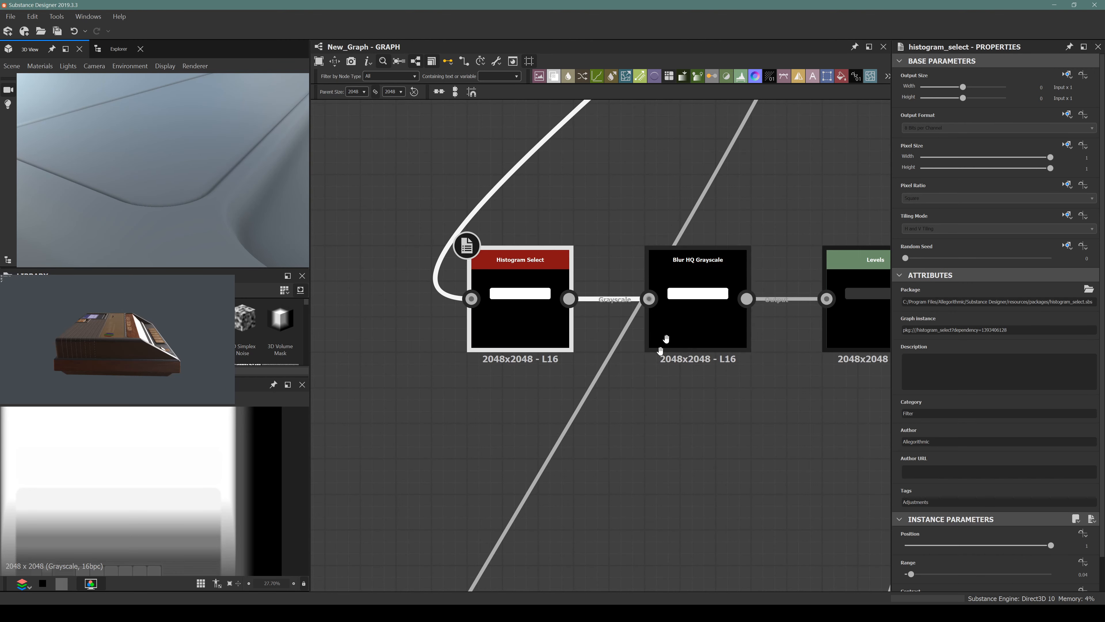
pyautogui.moveTo(662, 346); pyautogui.dragTo(558, 441, button='middle')
pyautogui.scroll(-6, 559, 441)
pyautogui.scroll(7, 613, 253)
pyautogui.scroll(-4, 613, 250)
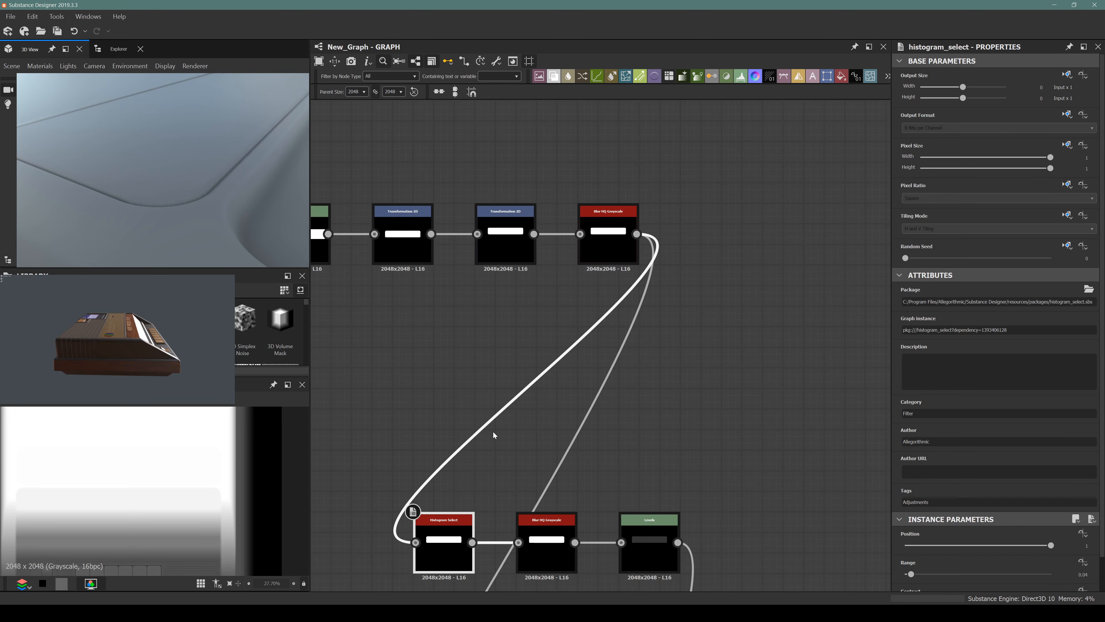
pyautogui.click(618, 248)
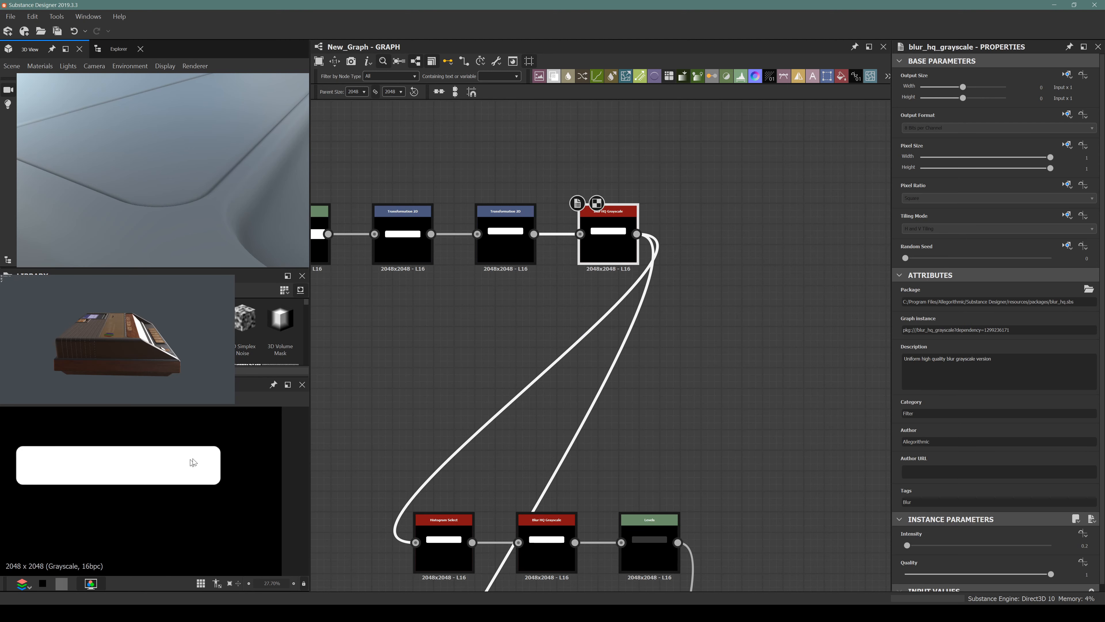
pyautogui.scroll(10, 193, 462)
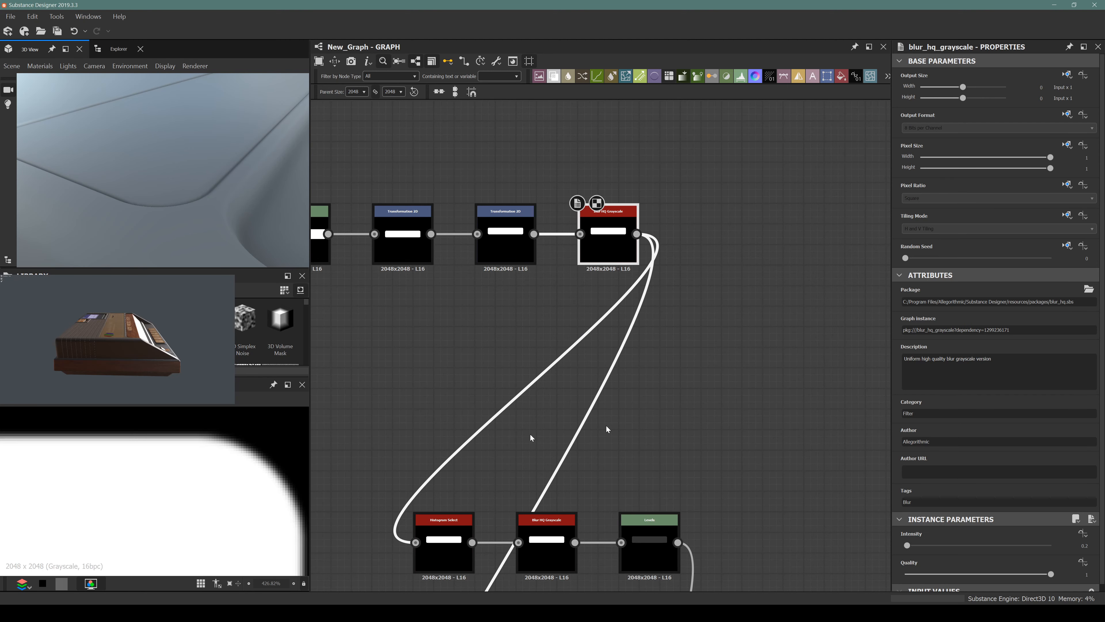
pyautogui.moveTo(910, 545); pyautogui.dragTo(911, 545)
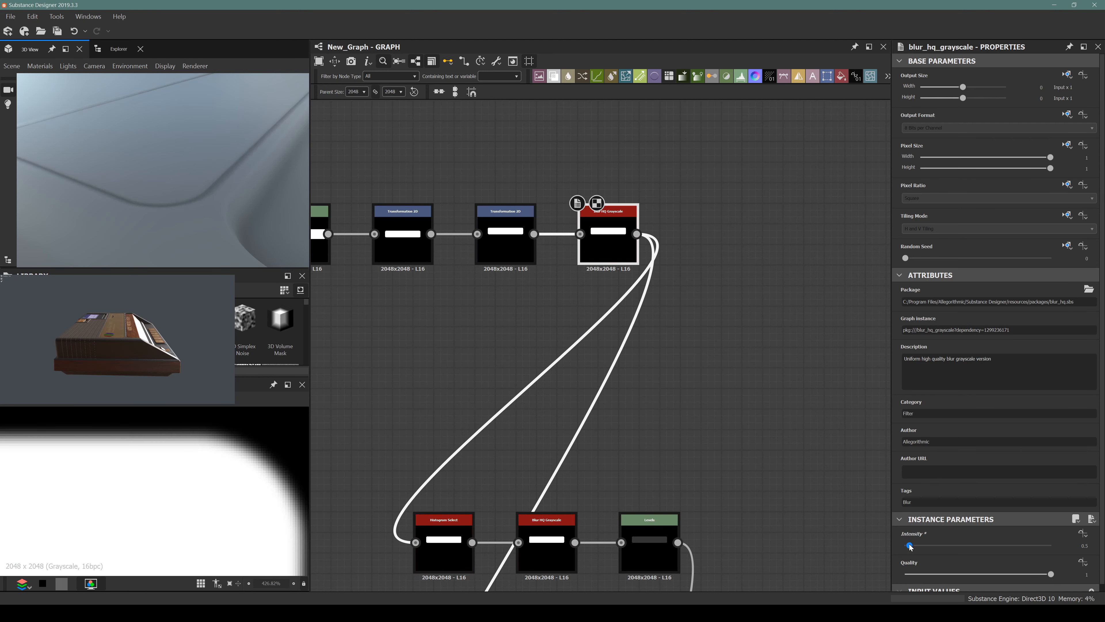
pyautogui.hotkey('ctrl', 'z')
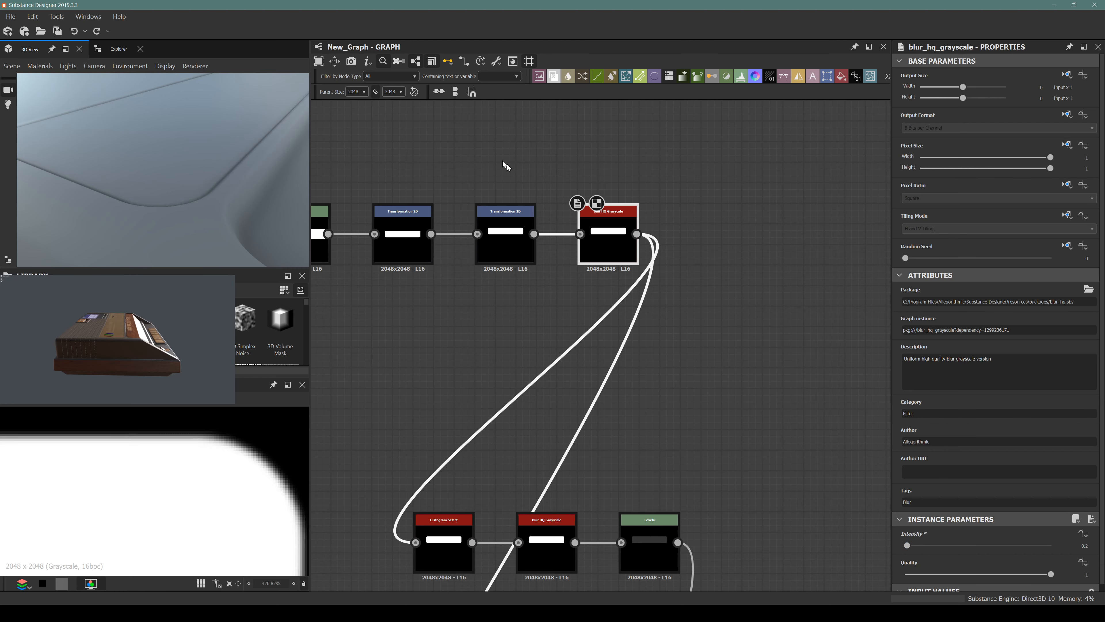
# Step: Compare the plate area on the 3D model with the reference console from several angles
pyautogui.scroll(-5, 580, 367)
pyautogui.scroll(-5, 182, 186)
pyautogui.moveTo(182, 185); pyautogui.dragTo(126, 212)
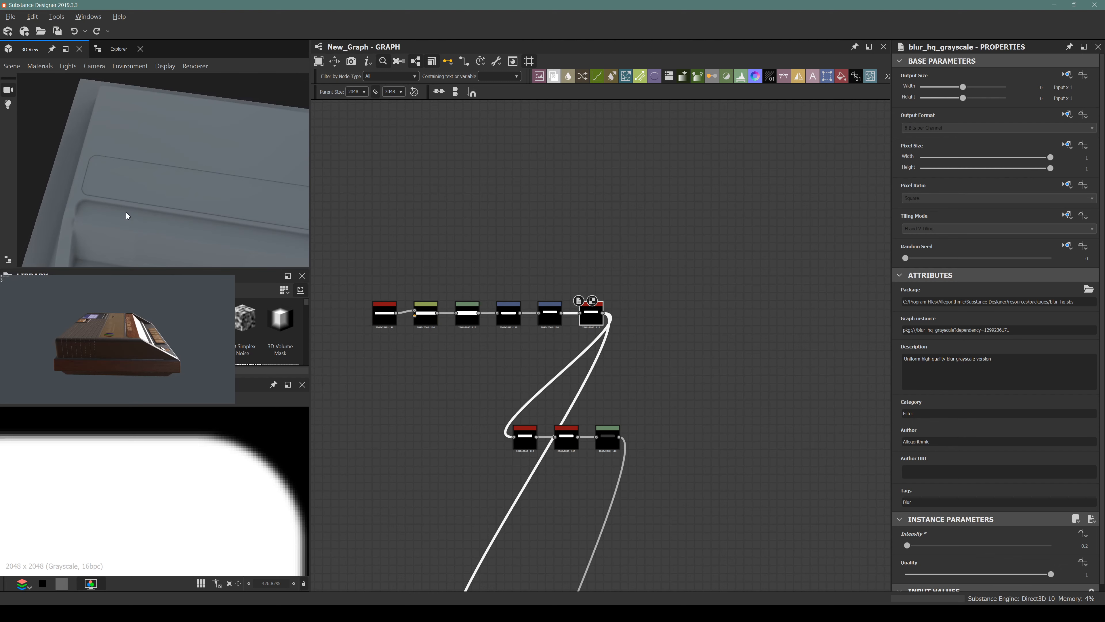
pyautogui.click(108, 333)
pyautogui.keyDown('alt'); pyautogui.moveTo(108, 333); pyautogui.dragTo(111, 373); pyautogui.keyUp('alt')
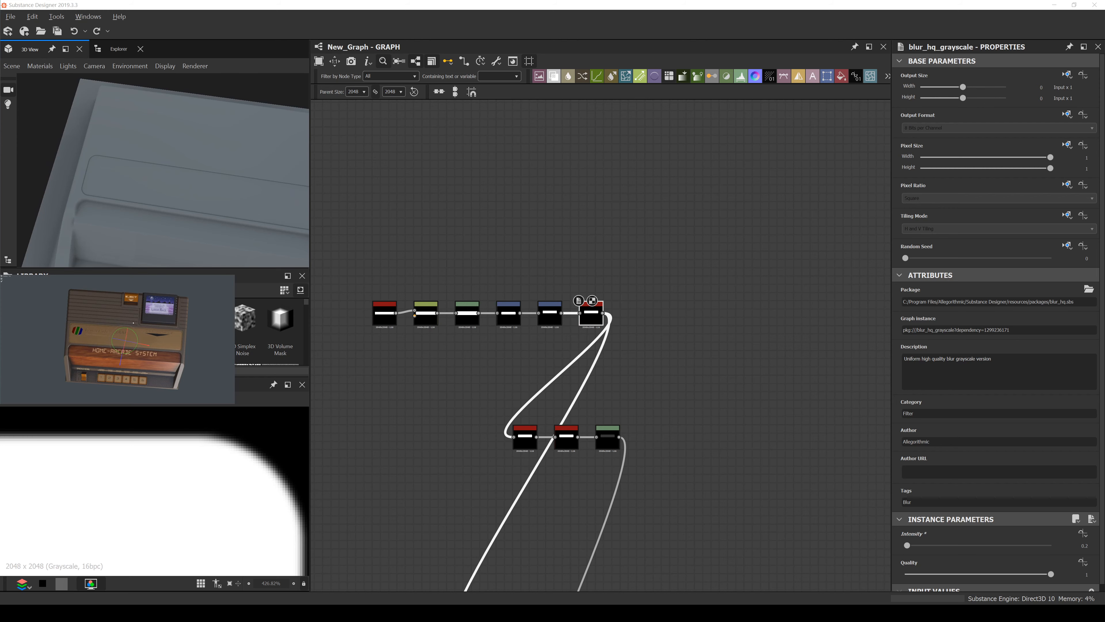
pyautogui.keyDown('alt'); pyautogui.moveTo(133, 322); pyautogui.dragTo(85, 316); pyautogui.keyUp('alt')
pyautogui.scroll(-5, 440, 277)
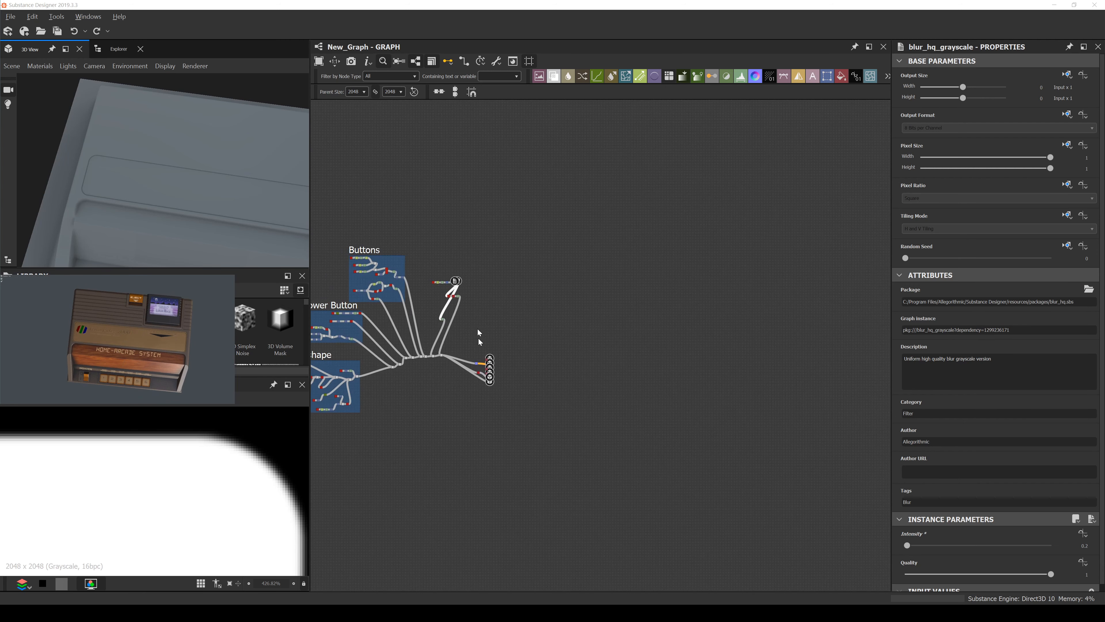
# Step: Move the output nodes and the two nodes feeding them further right in the graph, away from the last Blend
pyautogui.click(435, 480)
pyautogui.click(362, 613)
pyautogui.click(448, 375)
pyautogui.scroll(4, 448, 376)
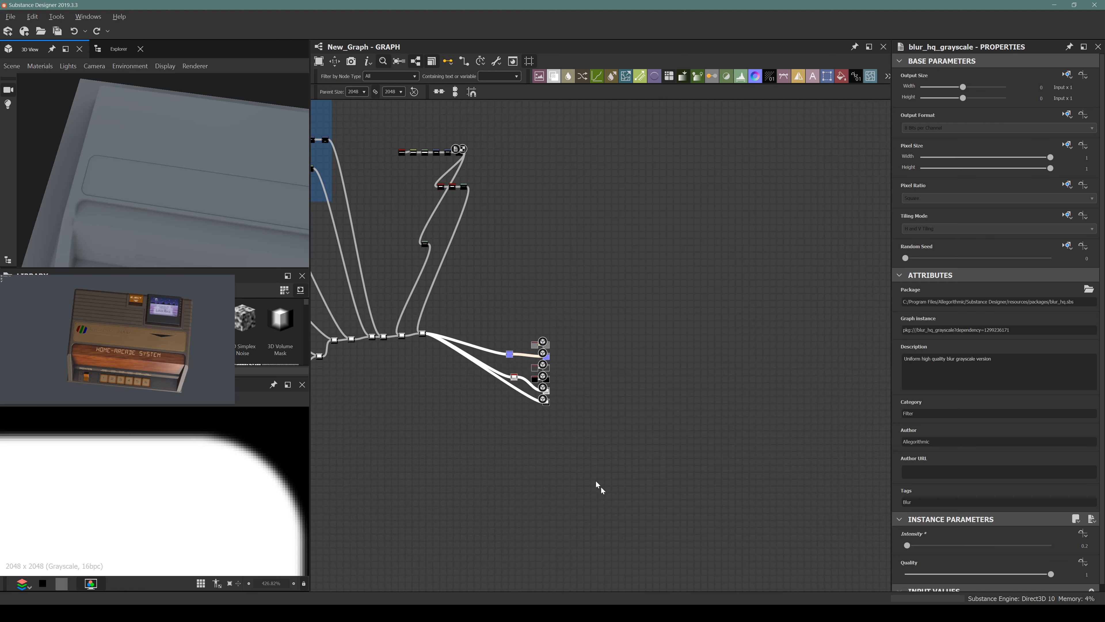
pyautogui.moveTo(510, 357); pyautogui.dragTo(722, 371)
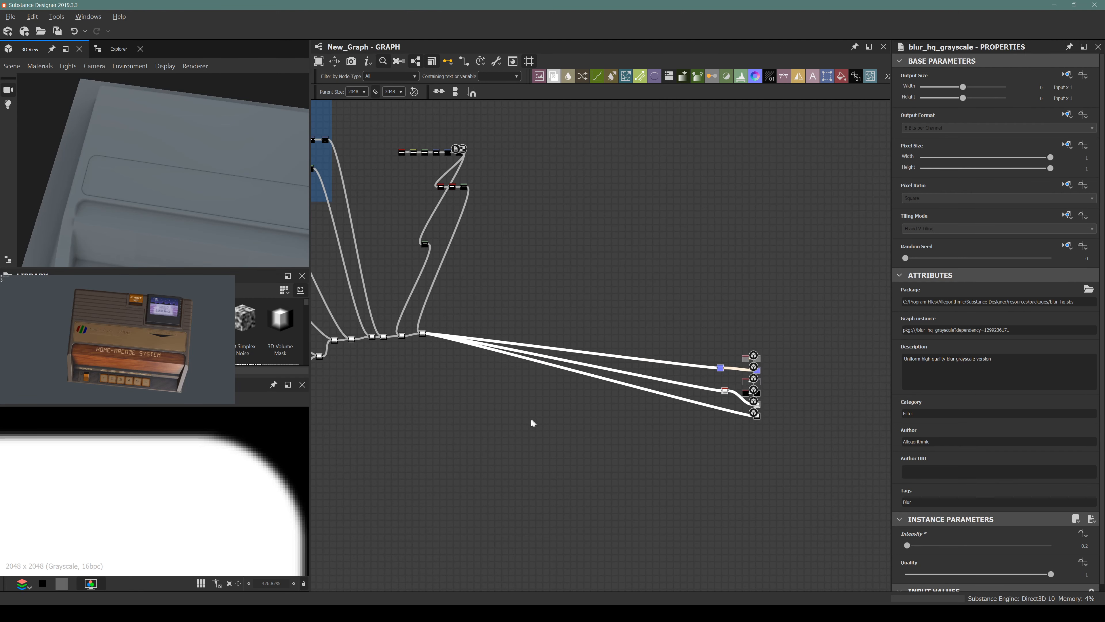
pyautogui.click(531, 423)
pyautogui.keyDown('alt'); pyautogui.moveTo(143, 183); pyautogui.dragTo(195, 163); pyautogui.keyUp('alt')
pyautogui.moveTo(479, 301); pyautogui.dragTo(522, 320, button='middle')
pyautogui.press('space')
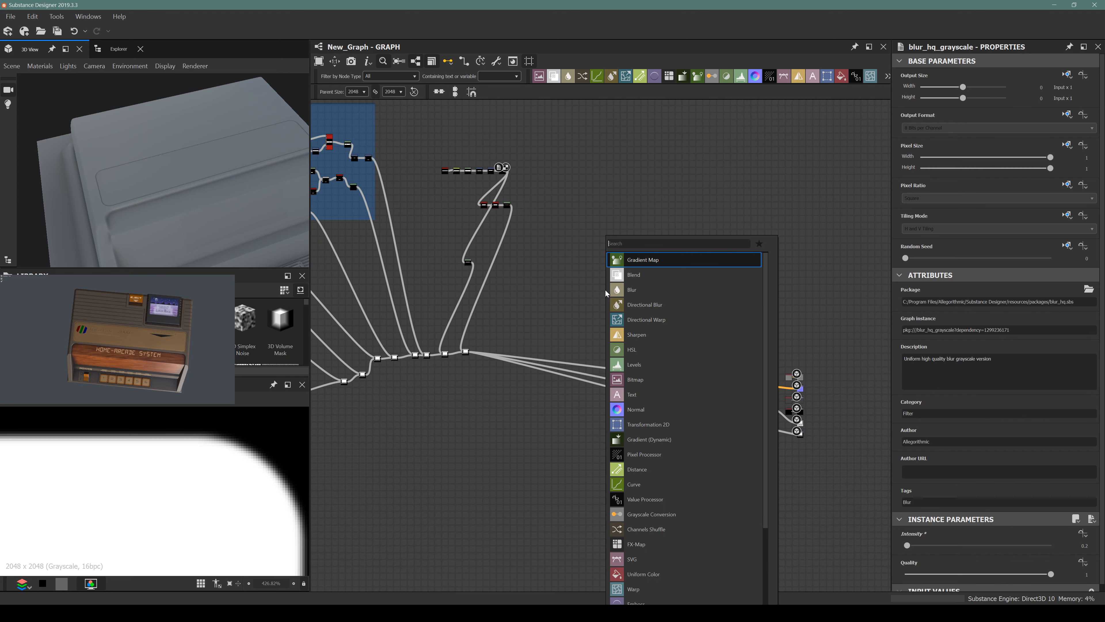
pyautogui.write('str')
pyautogui.click(470, 244)
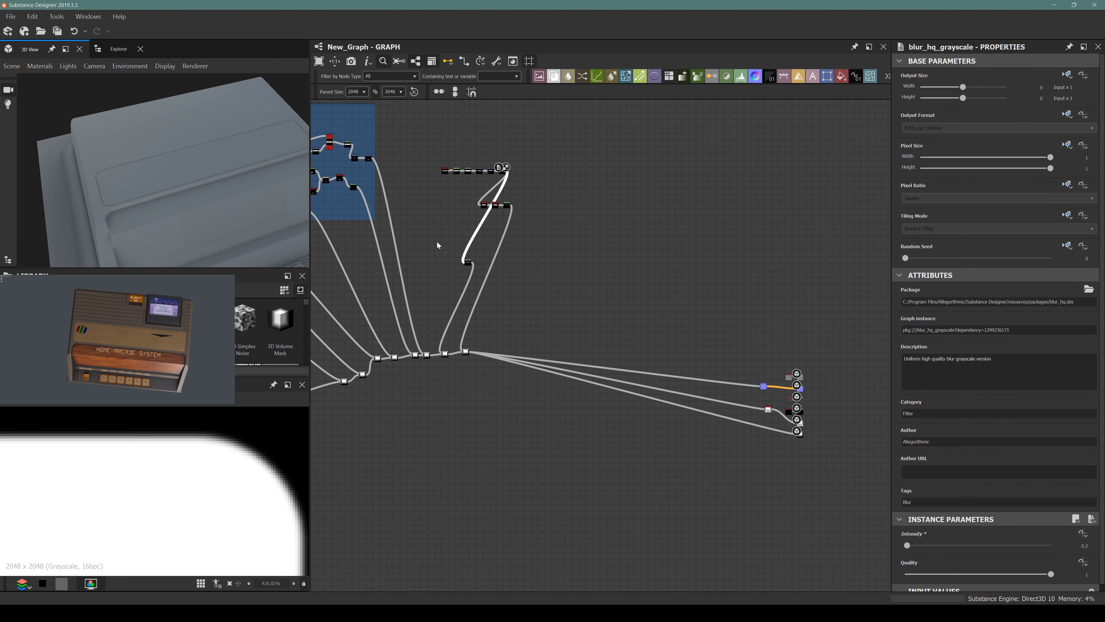
# Step: Move the loose node of the plate group up beside the others and enclose the group in a frame titled "Brass Label"
pyautogui.moveTo(470, 263); pyautogui.dragTo(509, 192)
pyautogui.moveTo(434, 137); pyautogui.dragTo(571, 229)
pyautogui.press('space')
pyautogui.write('frame')
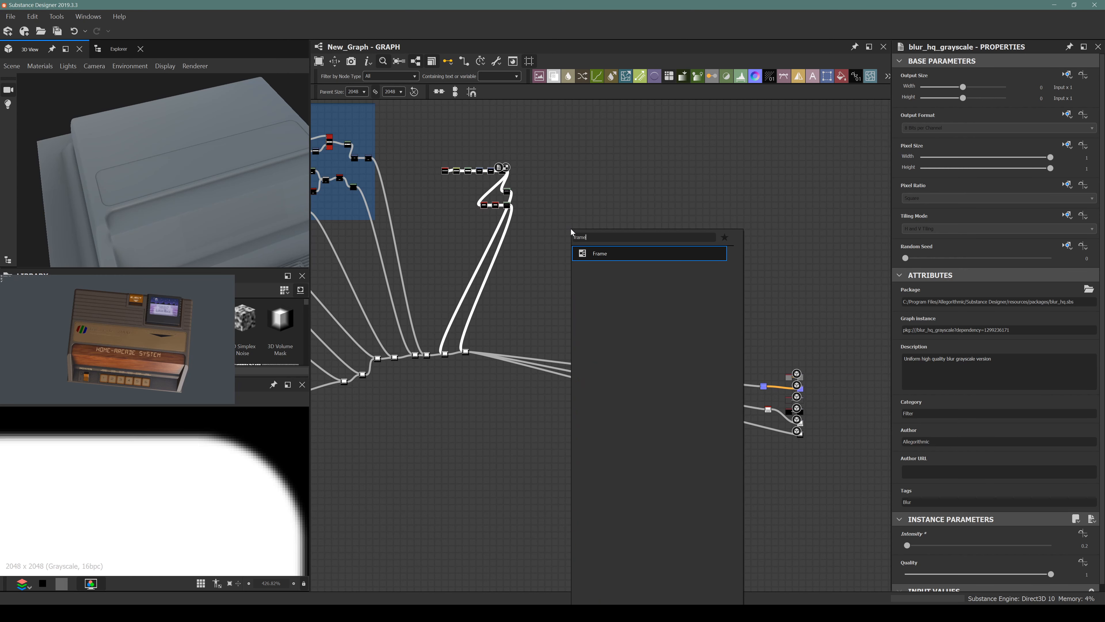
pyautogui.press('Return')
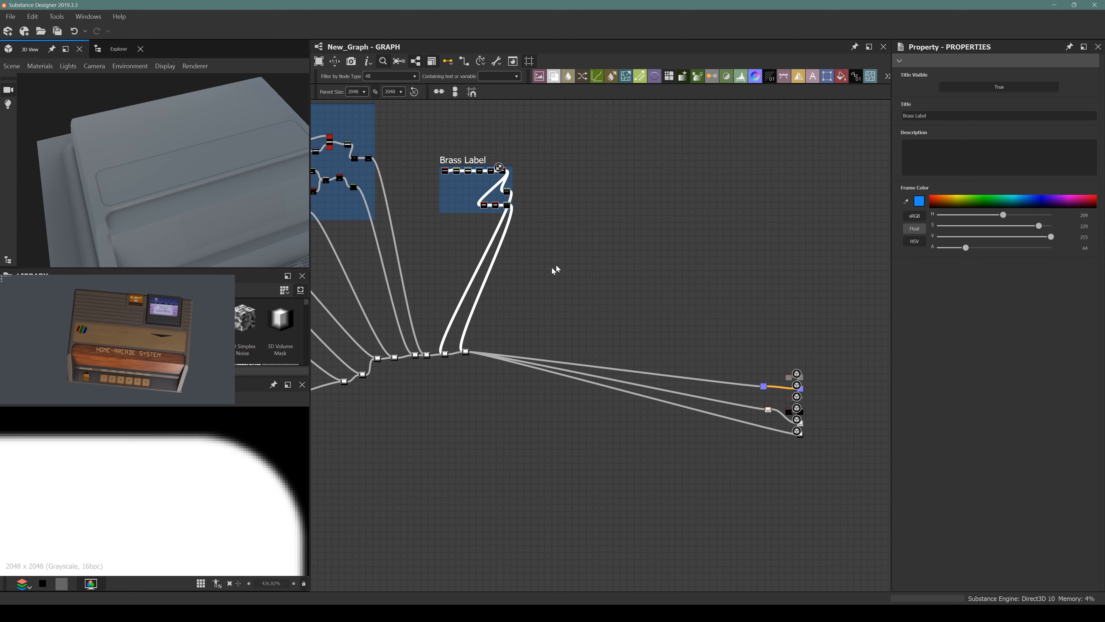
# Step: Nudge the last Blend node up slightly and add a Stripes node in the empty area above the output connections
pyautogui.scroll(6, 494, 348)
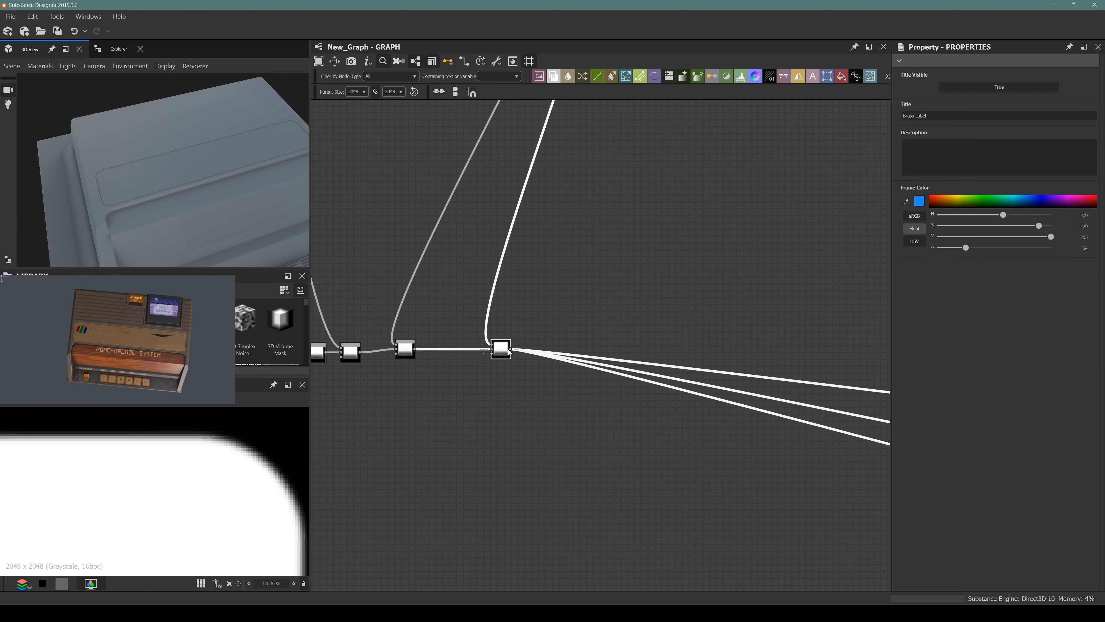
pyautogui.moveTo(509, 352); pyautogui.dragTo(509, 349)
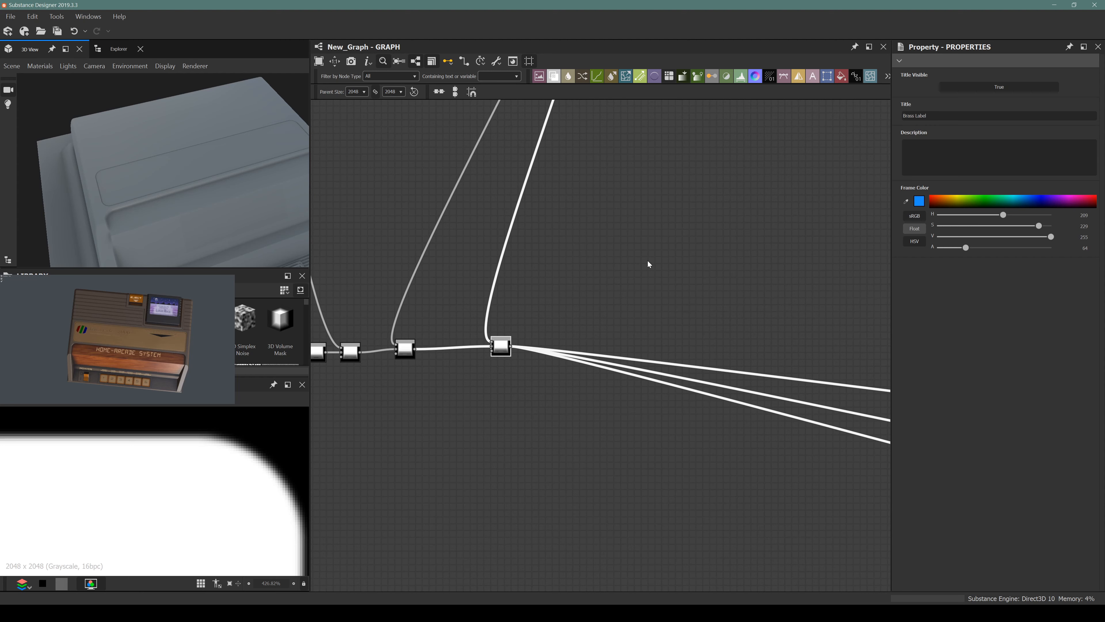
pyautogui.press('space')
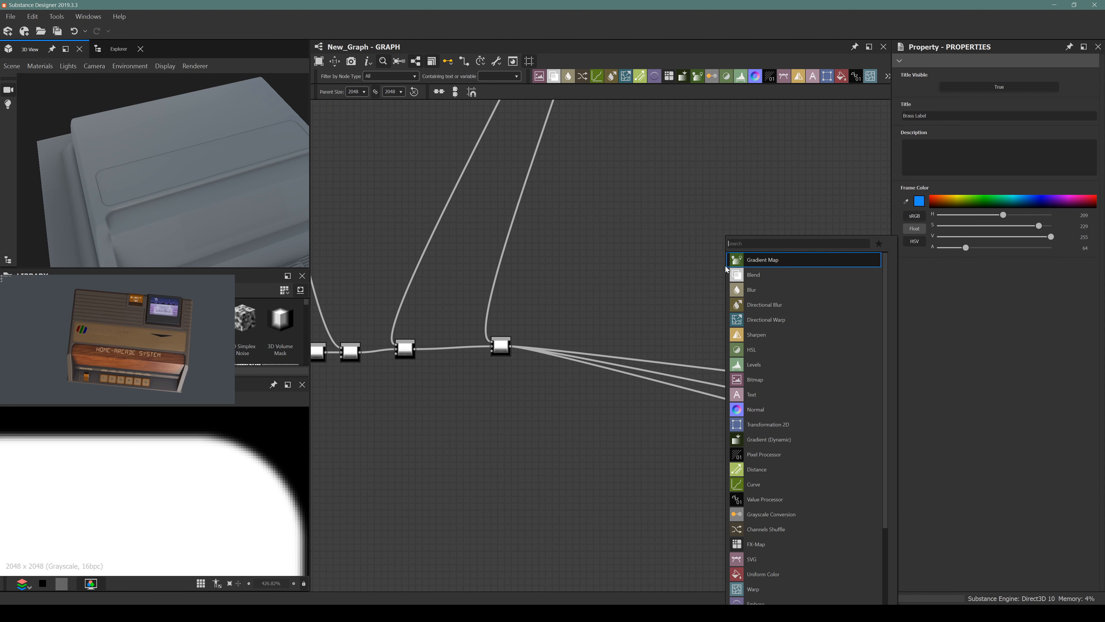
pyautogui.write('stripe')
pyautogui.press('Return')
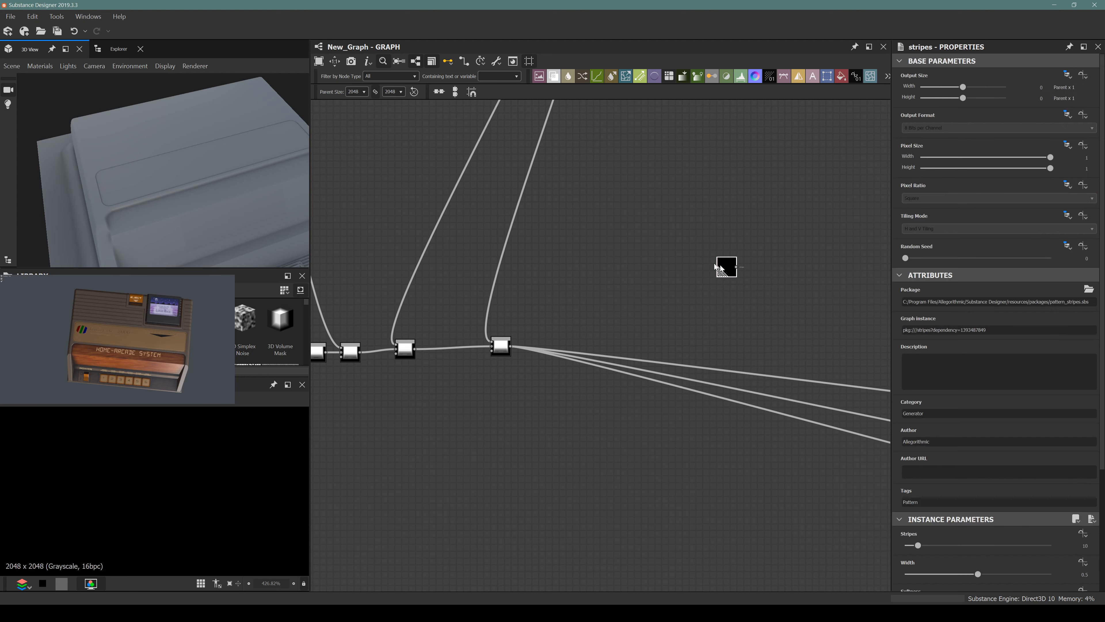
# Step: Try overriding the Stripes node's tiling mode with No Tiling, and undo that choice
pyautogui.click(1073, 221)
pyautogui.click(1072, 249)
pyautogui.click(997, 230)
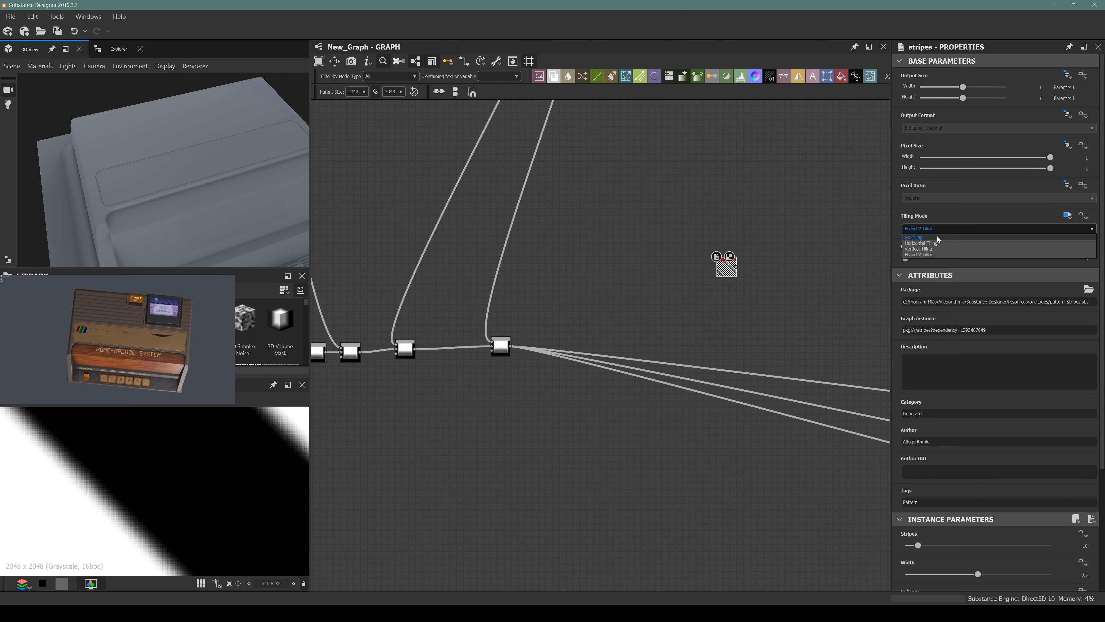
pyautogui.click(938, 238)
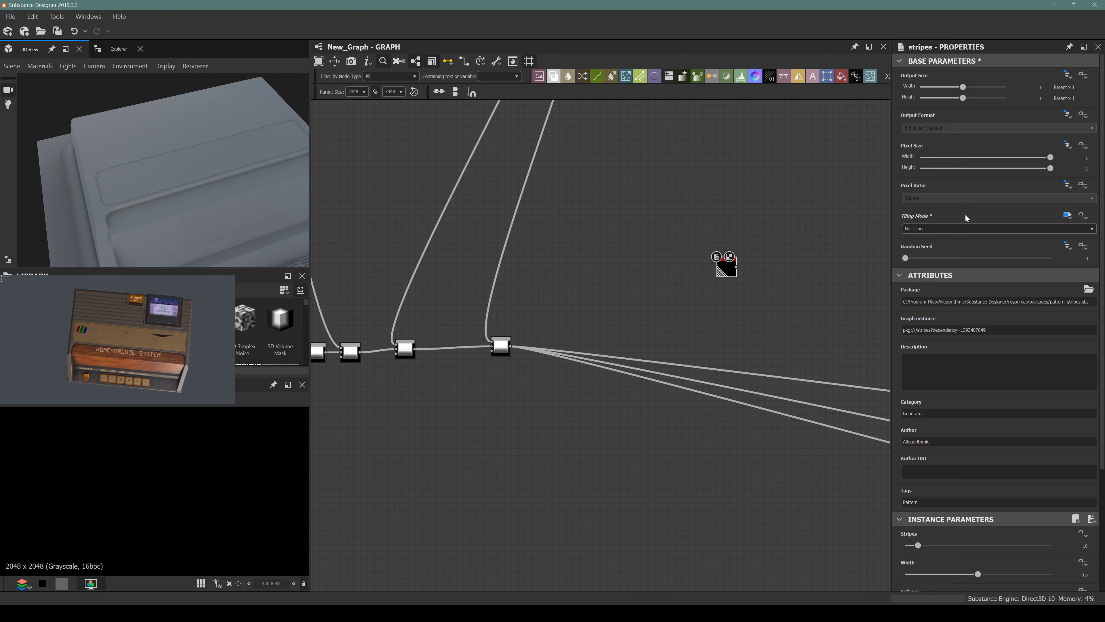
pyautogui.hotkey('ctrl', 'z')
# Step: Make the Stripes pattern horizontal with a shift of 0, and set the number of stripes to 8
pyautogui.scroll(-3, 968, 540)
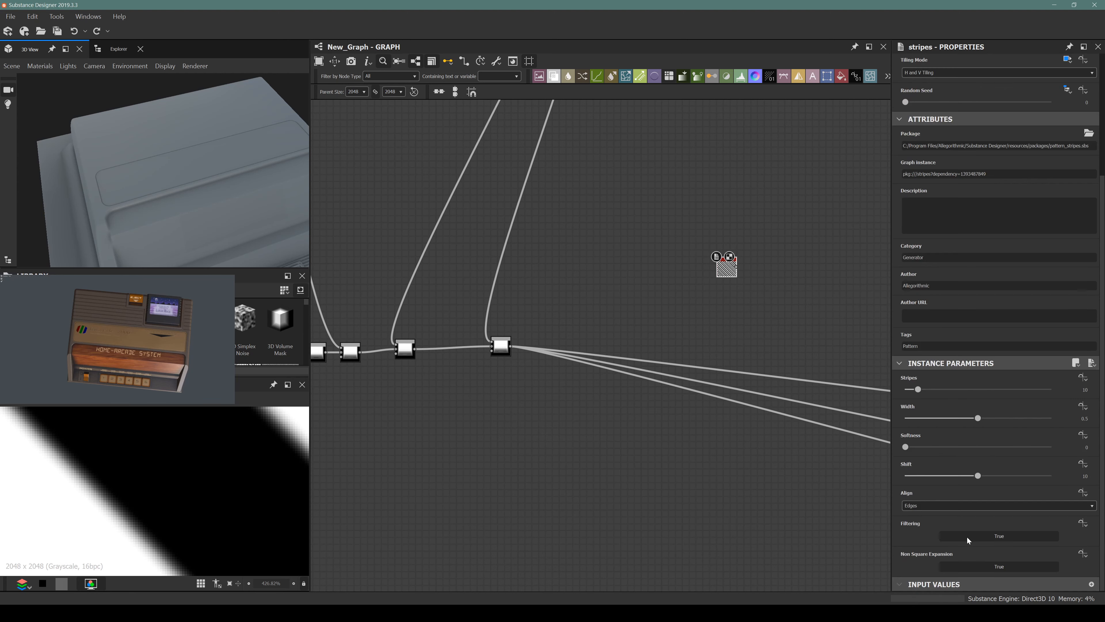
pyautogui.moveTo(916, 477); pyautogui.dragTo(775, 479)
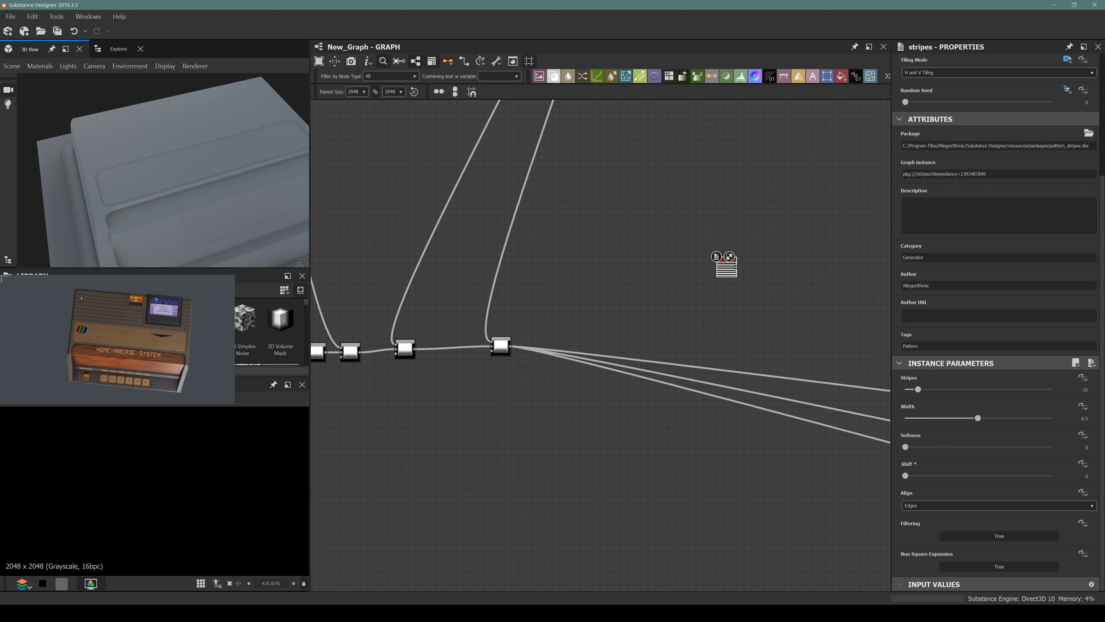
pyautogui.moveTo(64, 330); pyautogui.dragTo(53, 331)
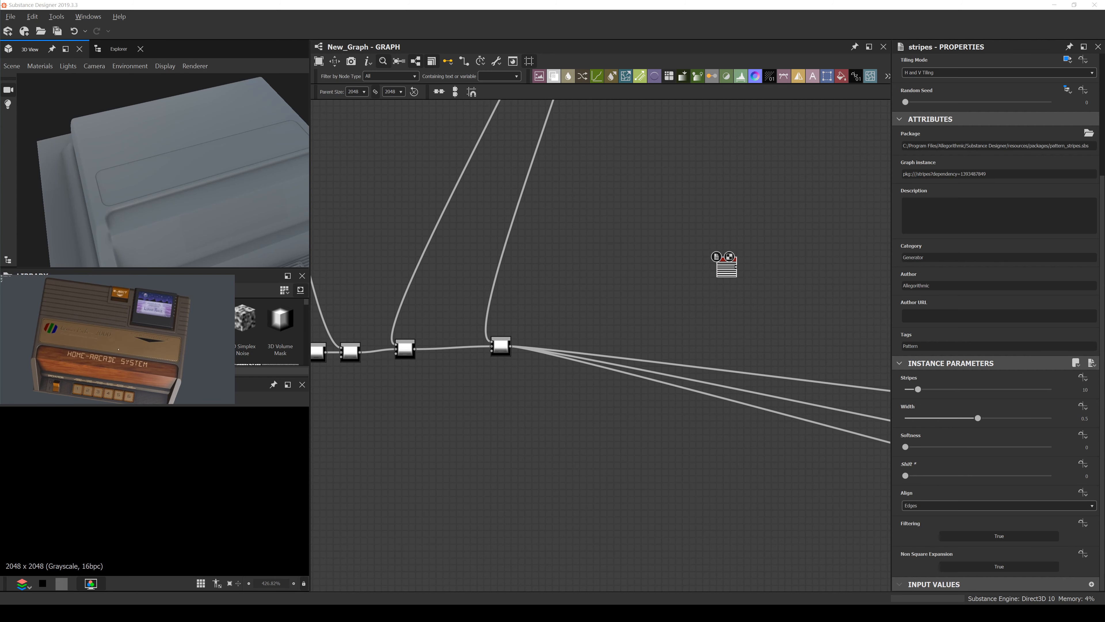
pyautogui.doubleClick(1085, 390)
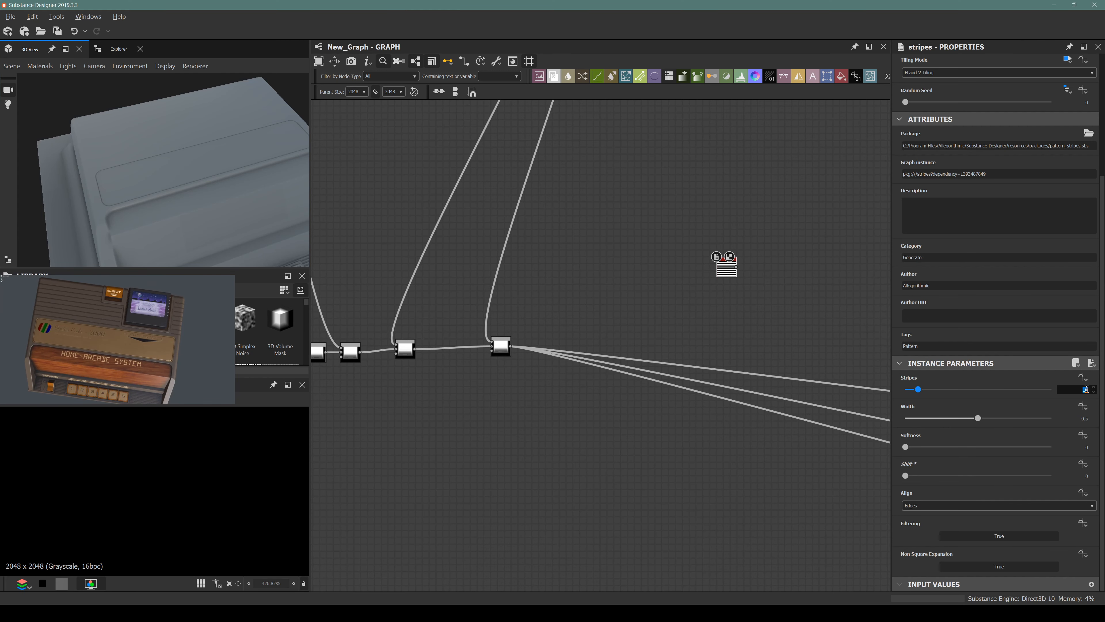
pyautogui.write('8')
pyautogui.press('Return')
# Step: Reposition the Stripes node above the height chain, move the last Blend further along, and insert a new Blend after it
pyautogui.scroll(-4, 696, 285)
pyautogui.moveTo(692, 275); pyautogui.dragTo(652, 346, button='middle')
pyautogui.scroll(3, 652, 346)
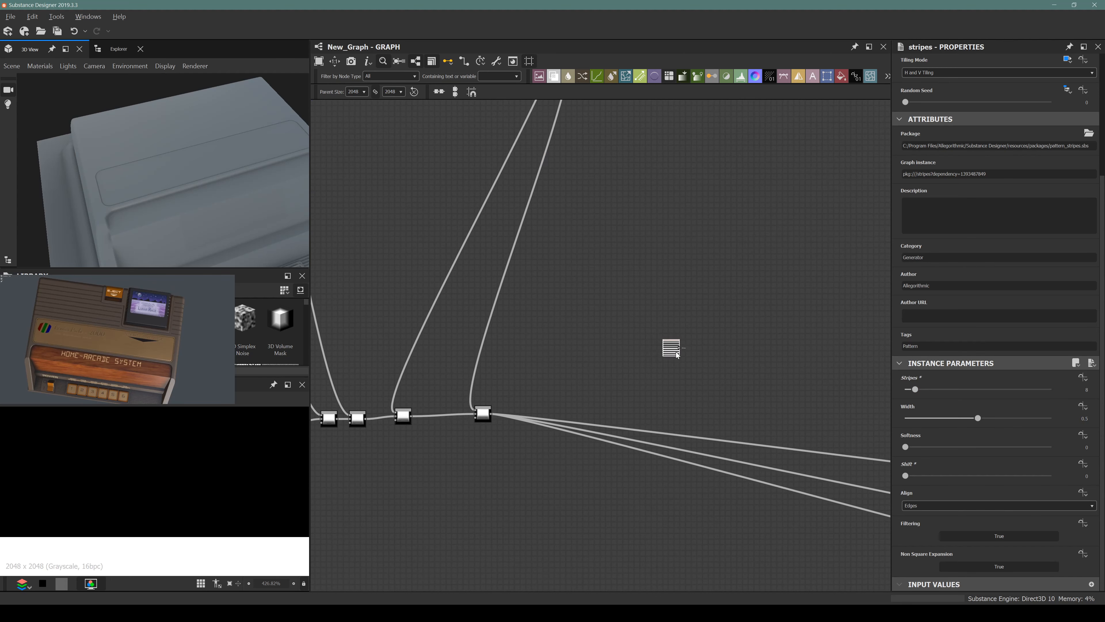
pyautogui.moveTo(672, 351); pyautogui.dragTo(623, 236)
pyautogui.moveTo(486, 415); pyautogui.dragTo(566, 416)
pyautogui.press('space')
pyautogui.write('ble')
pyautogui.press('Return')
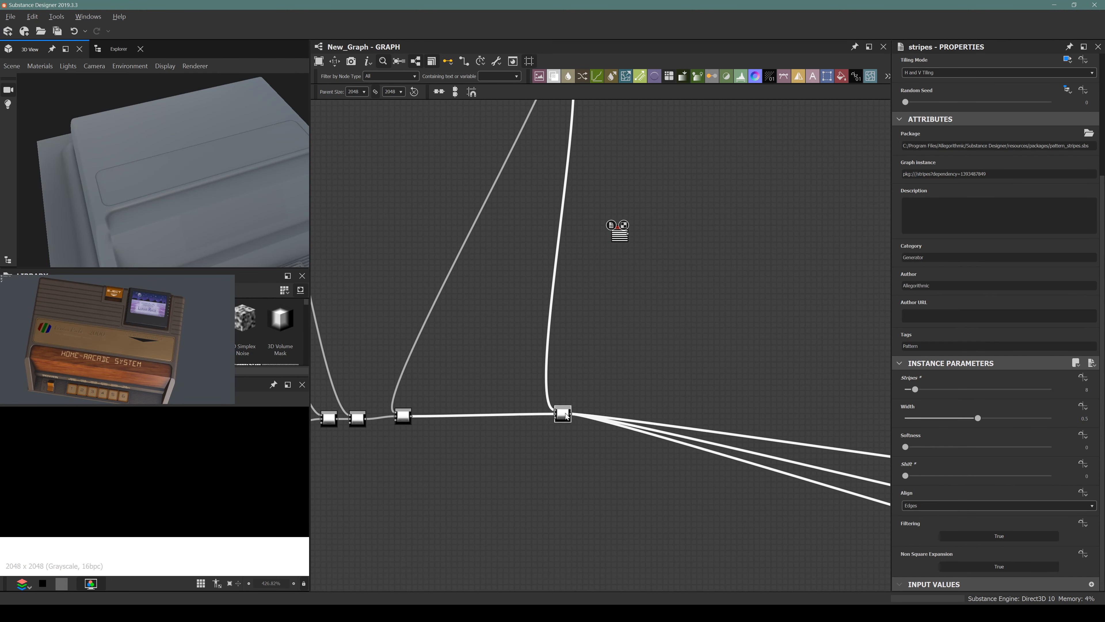
# Step: Reposition the Stripes node and chain two Transformation 2D nodes after it
pyautogui.scroll(3, 636, 302)
pyautogui.moveTo(603, 196); pyautogui.dragTo(544, 241)
pyautogui.press('space')
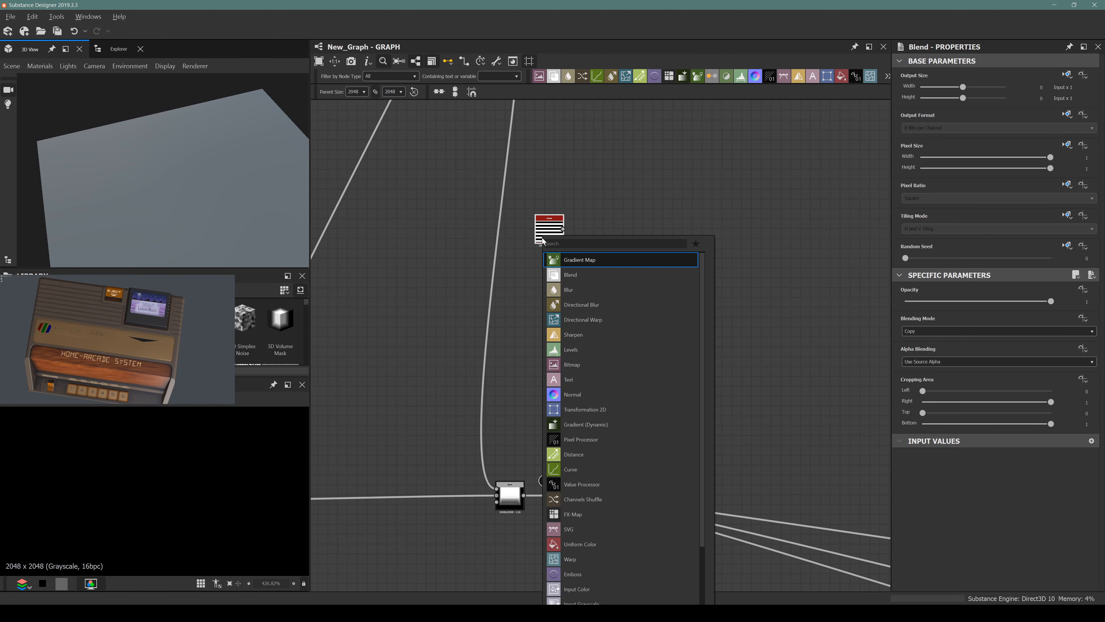
pyautogui.write('tran')
pyautogui.press('Return')
pyautogui.press('space')
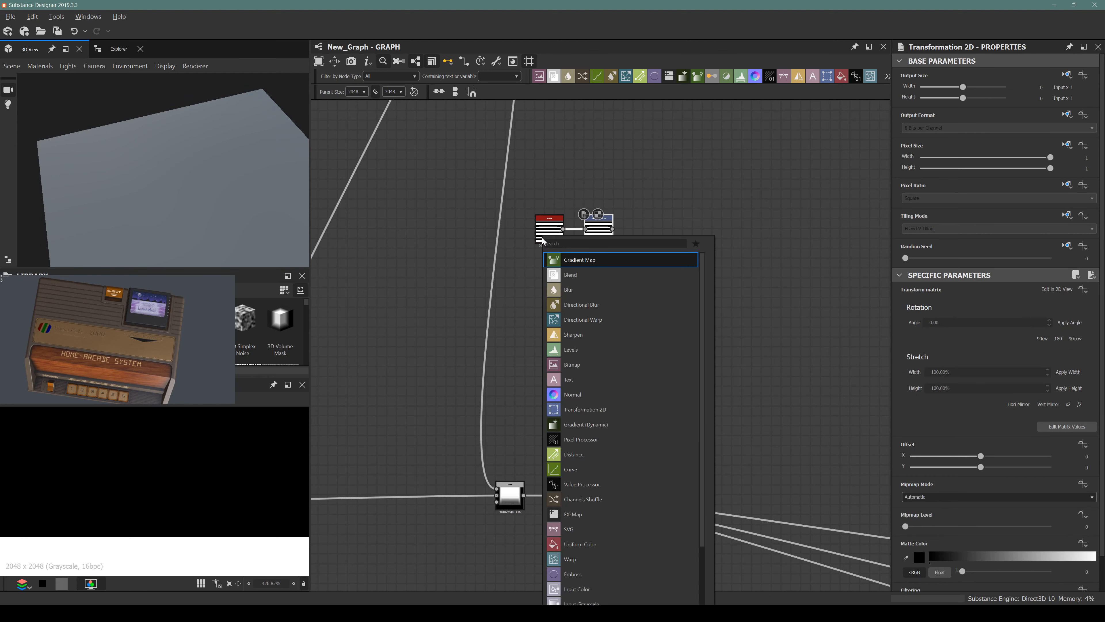
pyautogui.write('tra')
pyautogui.press('Return')
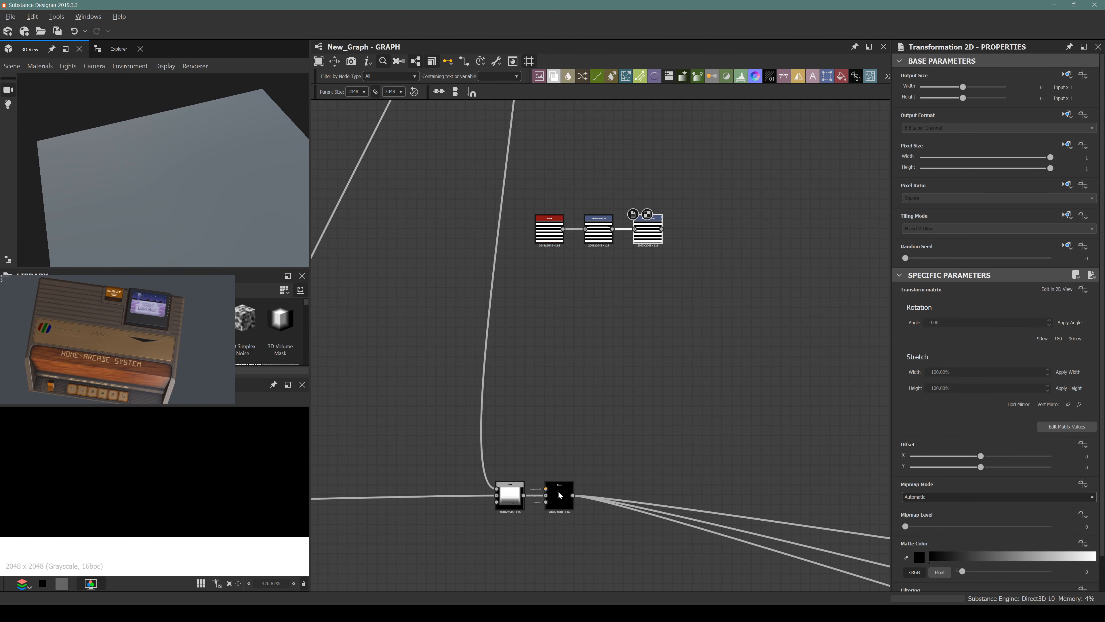
# Step: Connect the second Transformation 2D to the new Blend's foreground and set the blending mode to Subtract
pyautogui.moveTo(560, 493); pyautogui.dragTo(608, 488)
pyautogui.moveTo(661, 229); pyautogui.dragTo(596, 483)
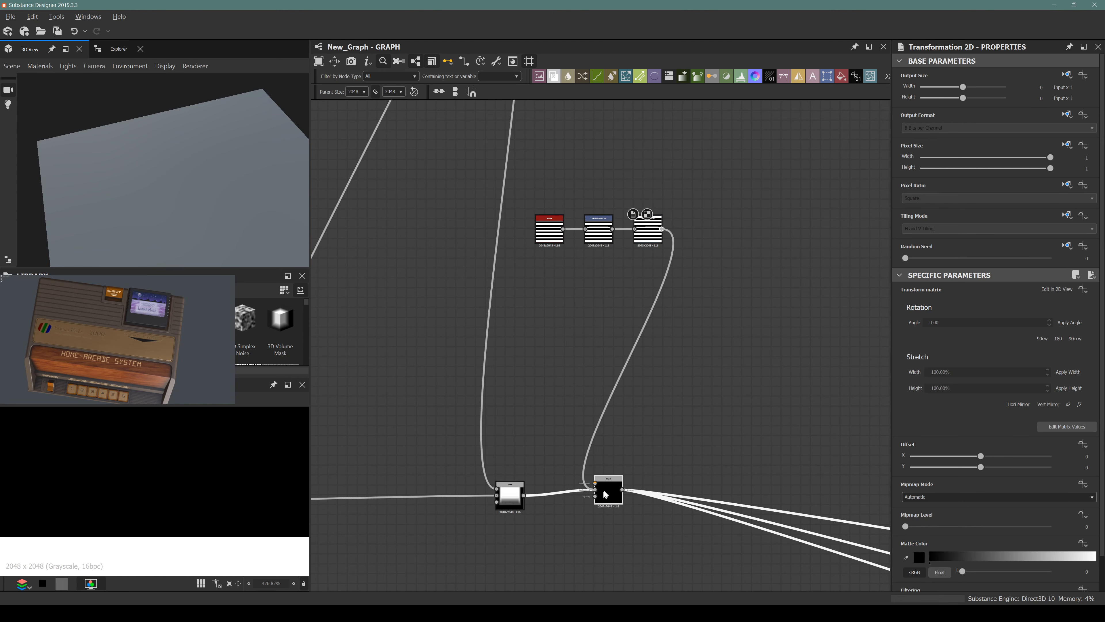
pyautogui.click(618, 483)
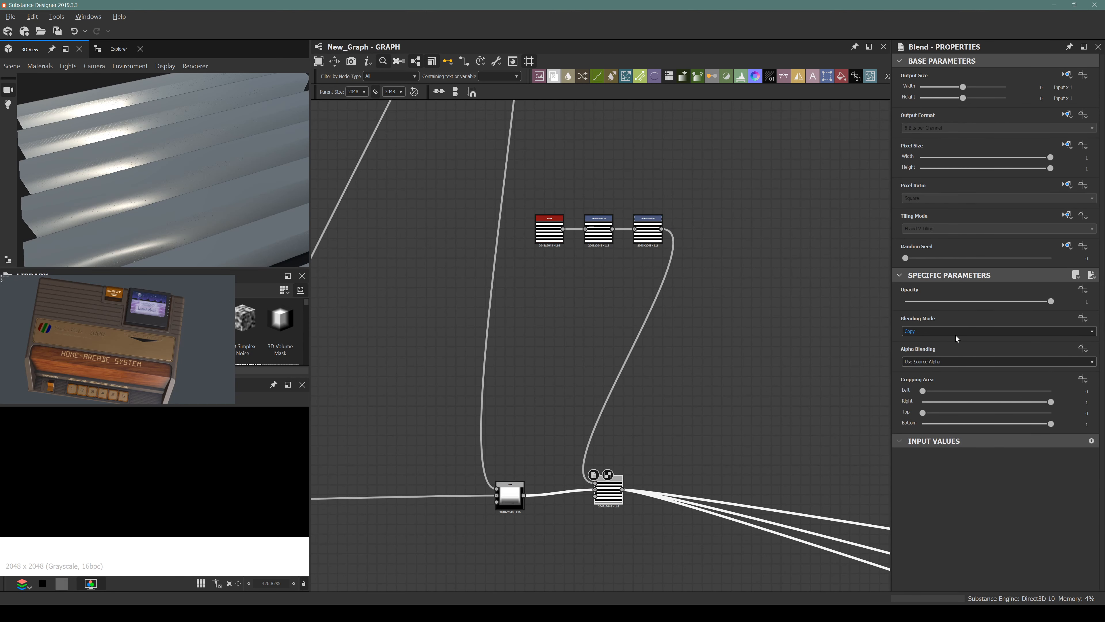
pyautogui.click(978, 331)
pyautogui.click(934, 351)
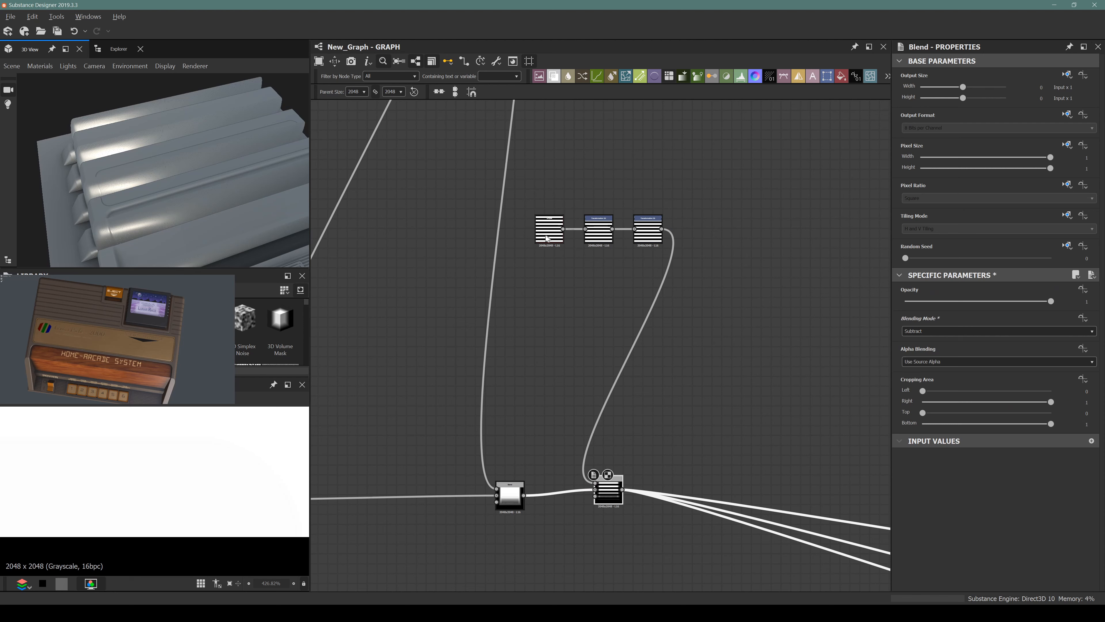
# Step: Space out the stripe nodes and squash the stripes vertically to about the upper third with the first Transformation 2D, previewing the Blend
pyautogui.moveTo(550, 231); pyautogui.dragTo(441, 226)
pyautogui.moveTo(615, 237); pyautogui.dragTo(566, 245)
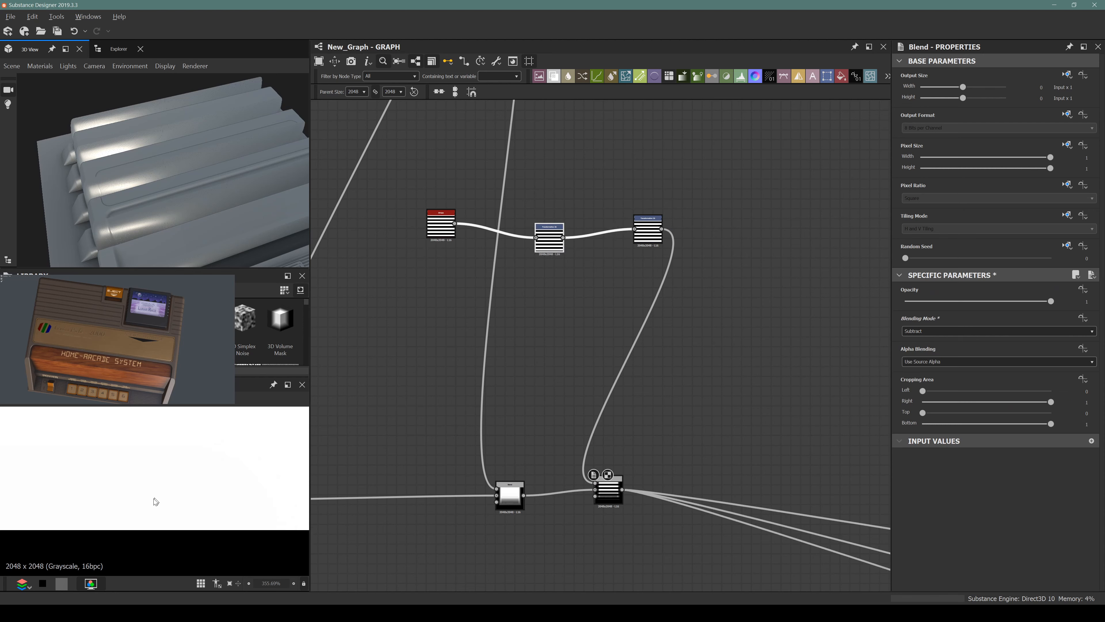
pyautogui.scroll(-10, 155, 502)
pyautogui.scroll(-2, 154, 502)
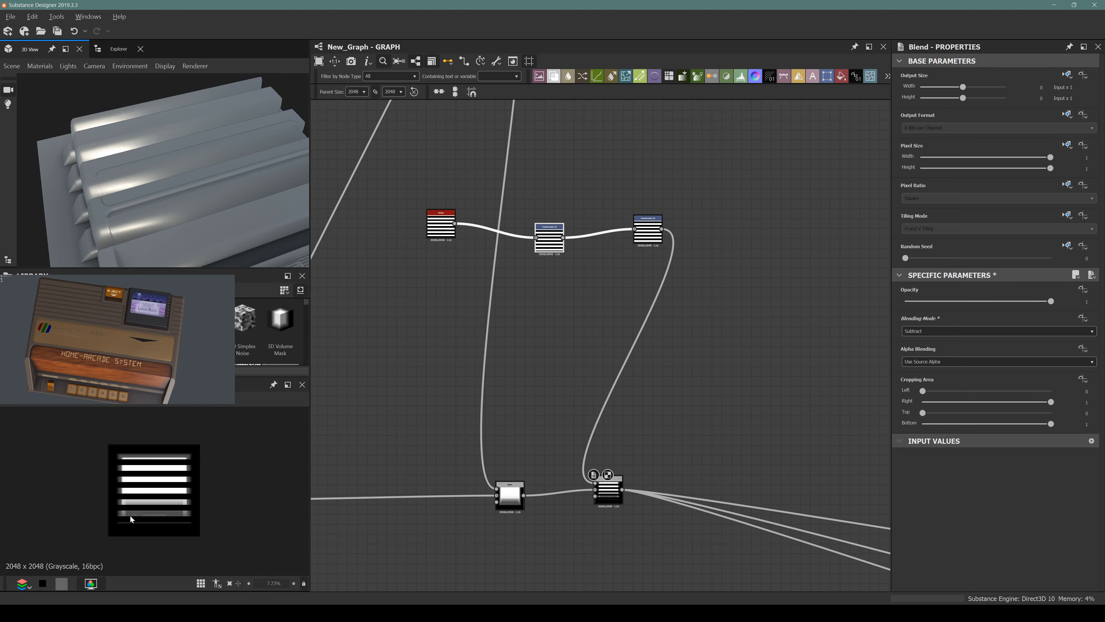
pyautogui.doubleClick(550, 237)
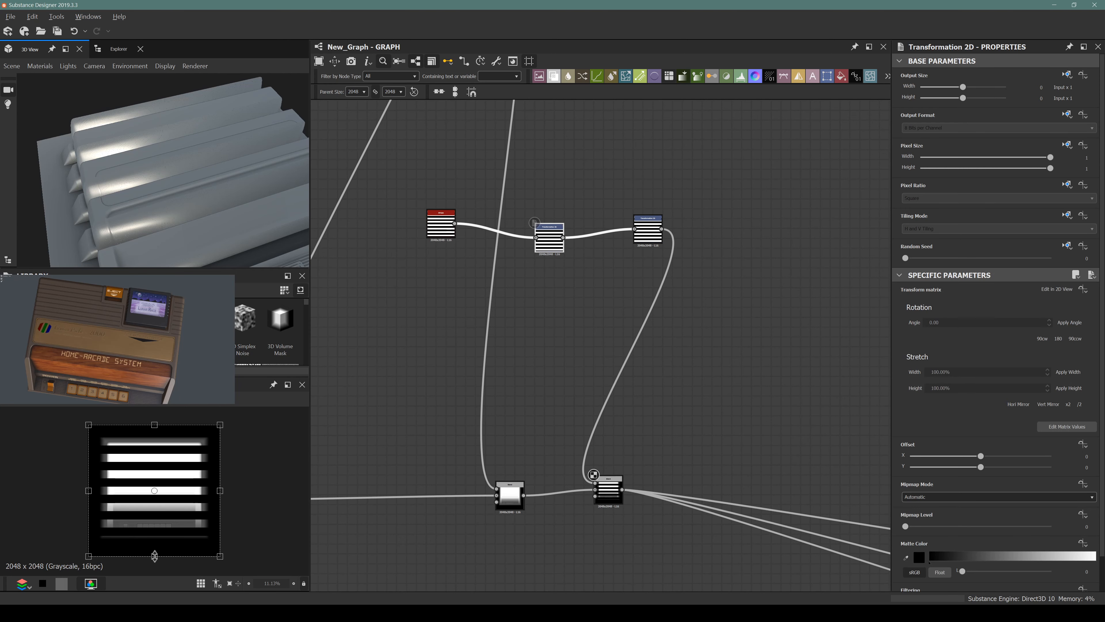
pyautogui.moveTo(154, 556); pyautogui.dragTo(154, 464)
# Step: Delete the second Transformation 2D and override the remaining one's tiling mode with No Tiling
pyautogui.click(645, 230)
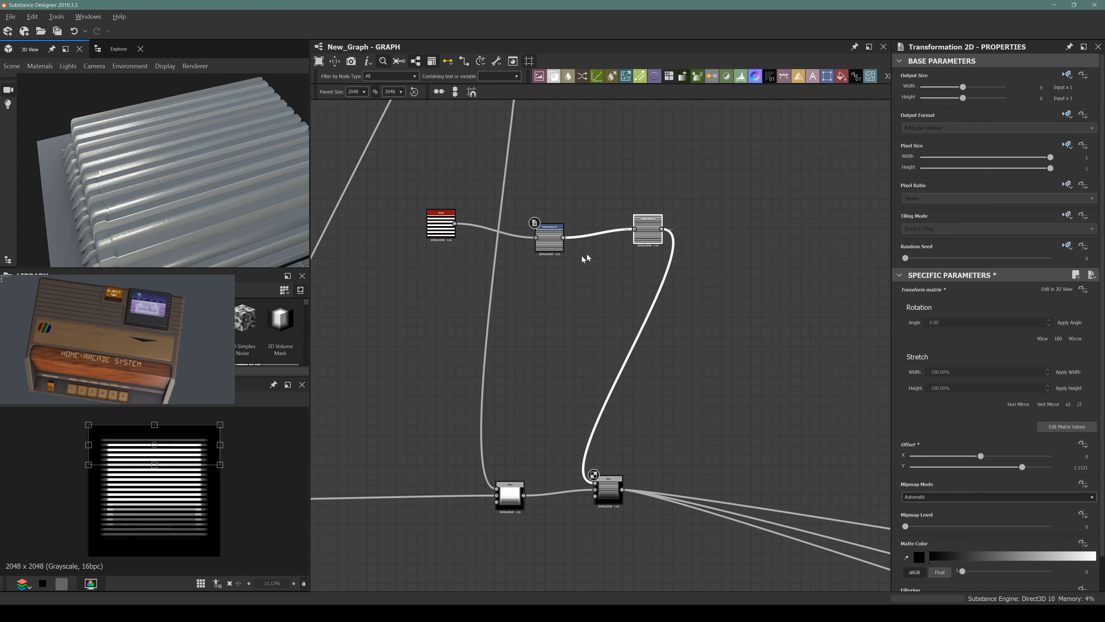
pyautogui.press('BackSpace')
pyautogui.click(544, 241)
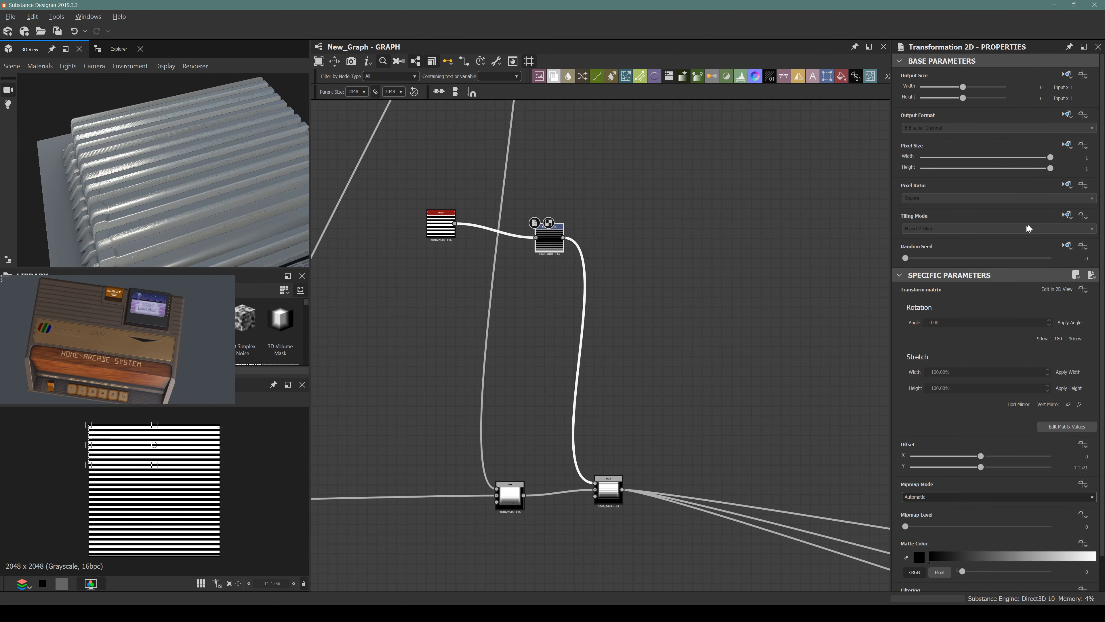
pyautogui.click(1068, 214)
pyautogui.click(1044, 258)
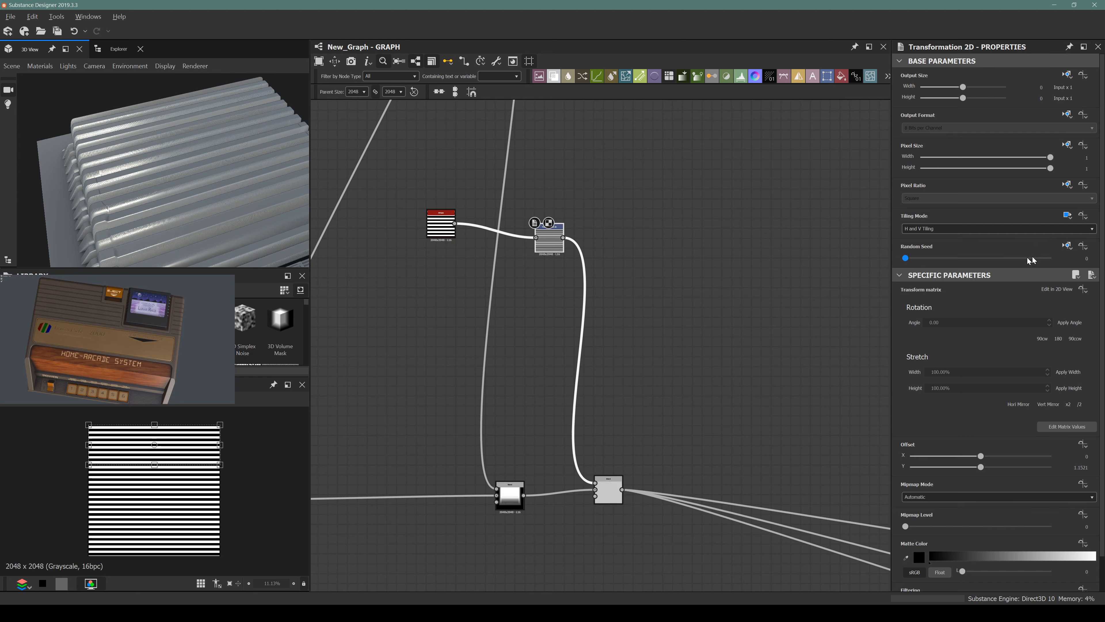
pyautogui.click(920, 229)
pyautogui.click(920, 234)
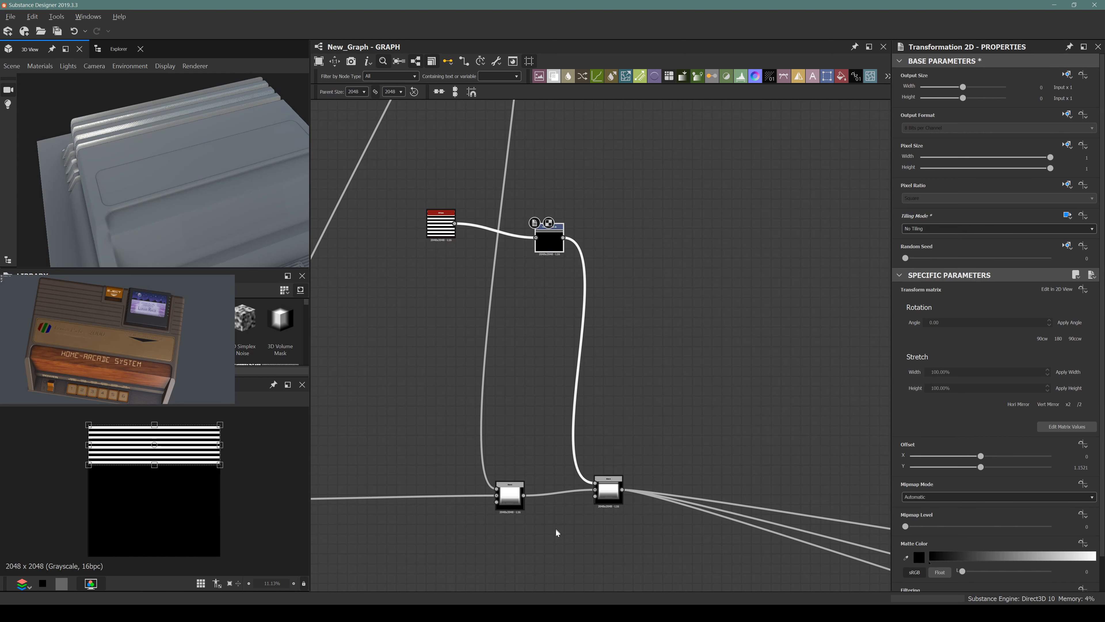
# Step: Shift the stripe band down onto the console's upper part and reduce its height slightly, previewing the Blend and checking the 3D model
pyautogui.click(611, 500)
pyautogui.click(551, 231)
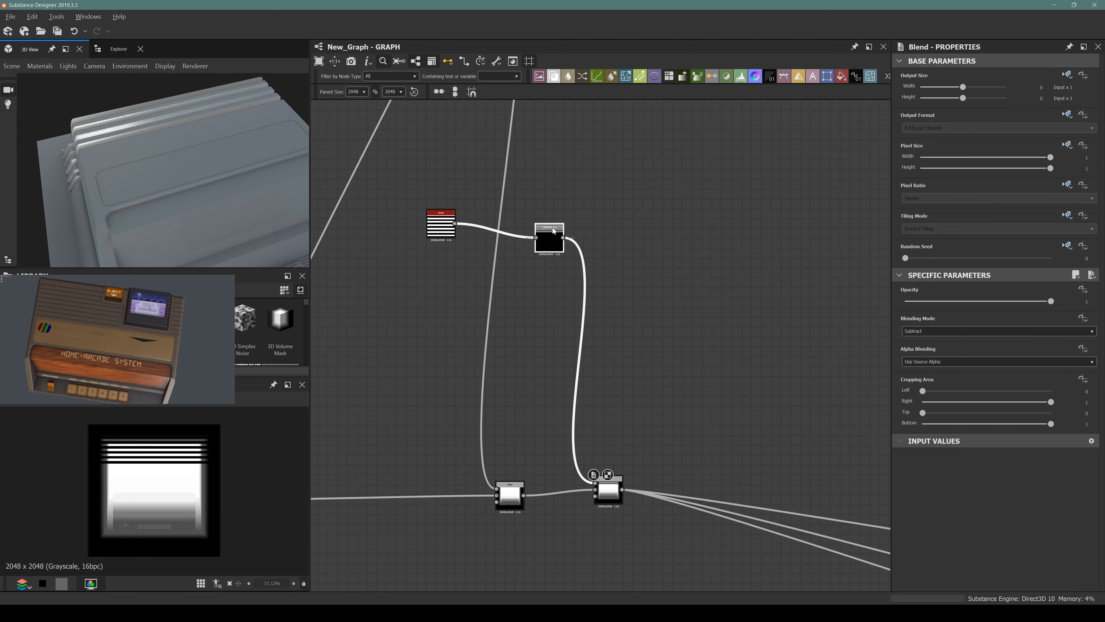
pyautogui.scroll(3, 137, 457)
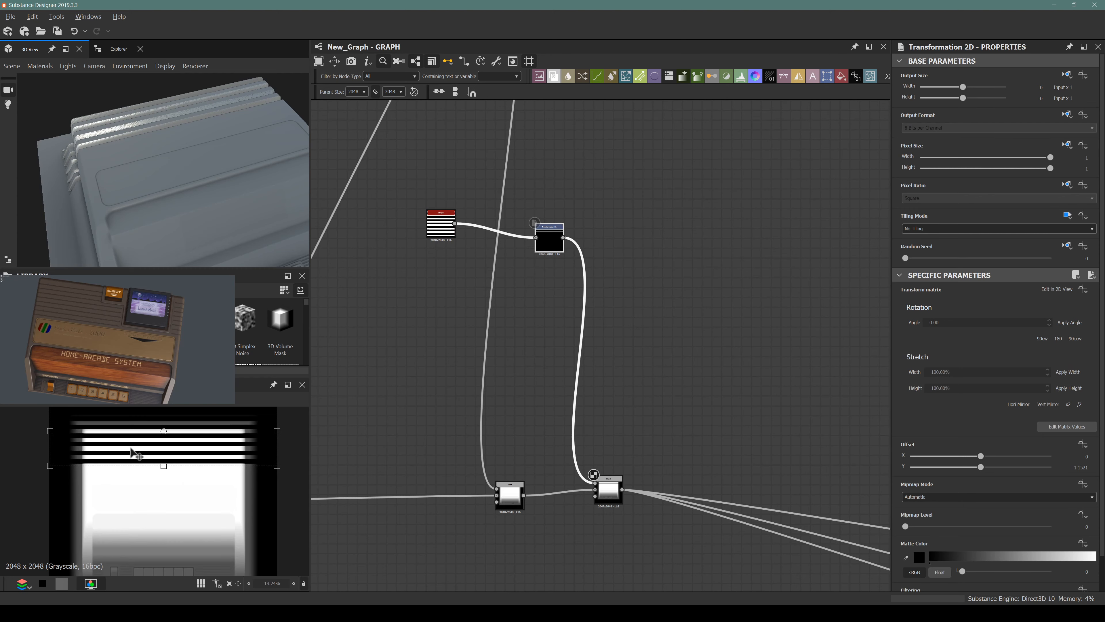
pyautogui.keyDown('shift'); pyautogui.moveTo(130, 448); pyautogui.dragTo(126, 480); pyautogui.keyUp('shift')
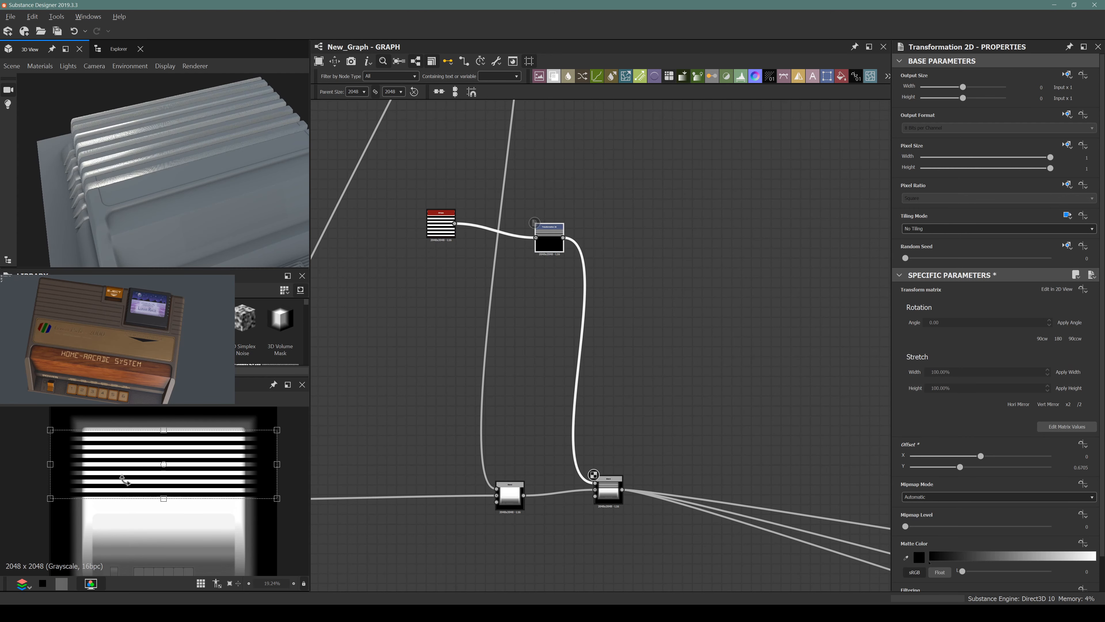
pyautogui.scroll(2, 144, 481)
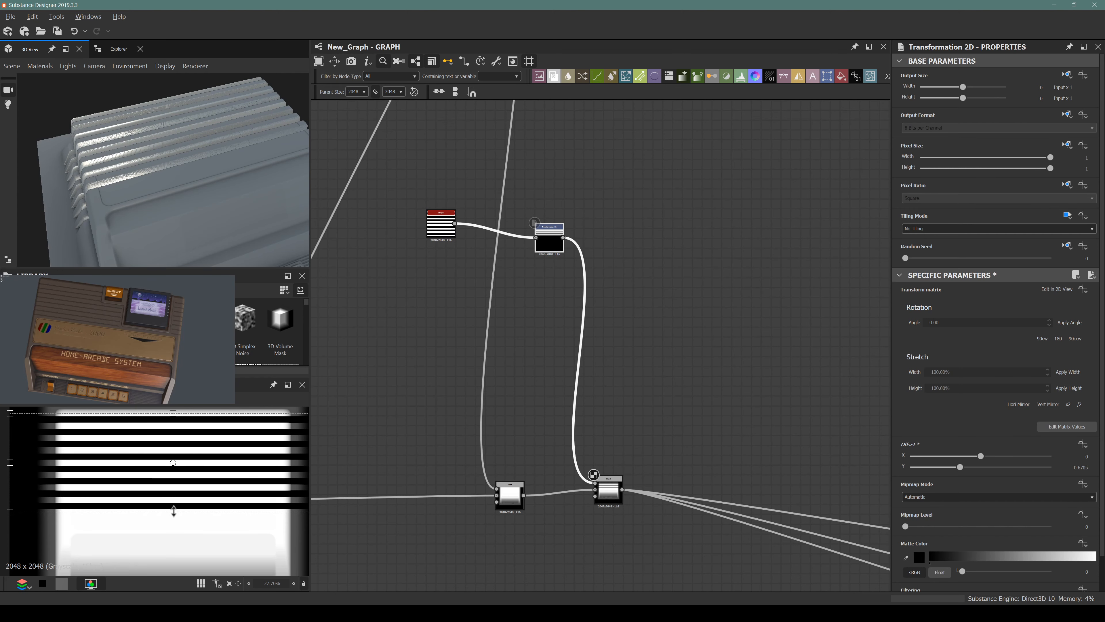
pyautogui.moveTo(174, 512)
pyautogui.mouseDown()
pyautogui.moveTo(174, 485)
pyautogui.moveTo(172, 495)
pyautogui.moveTo(182, 493)
pyautogui.mouseUp()
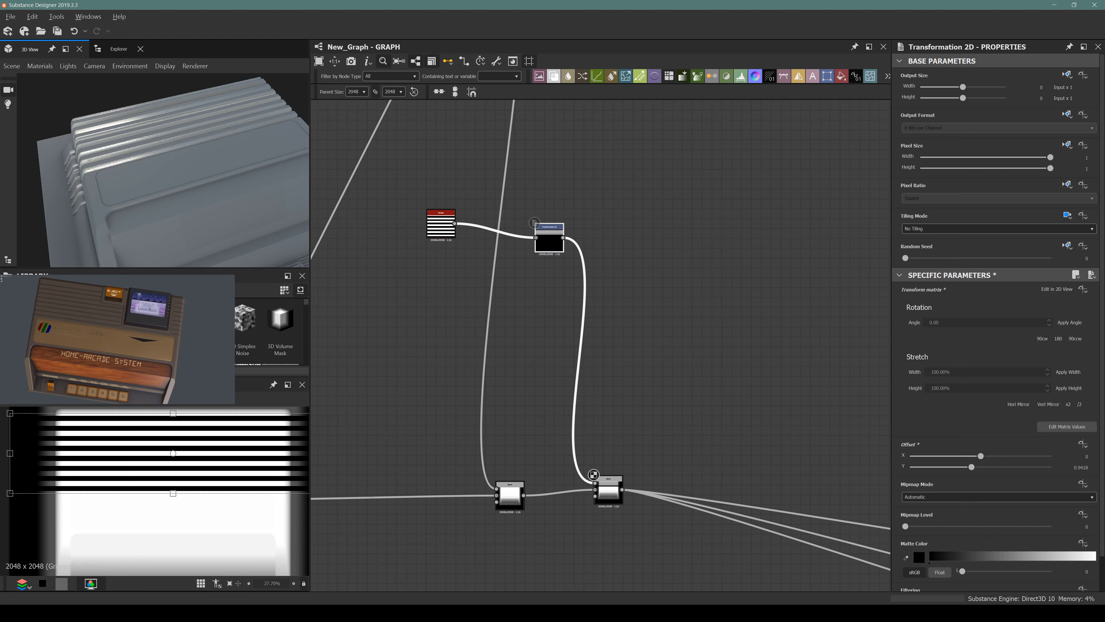
pyautogui.moveTo(26, 124); pyautogui.dragTo(156, 237)
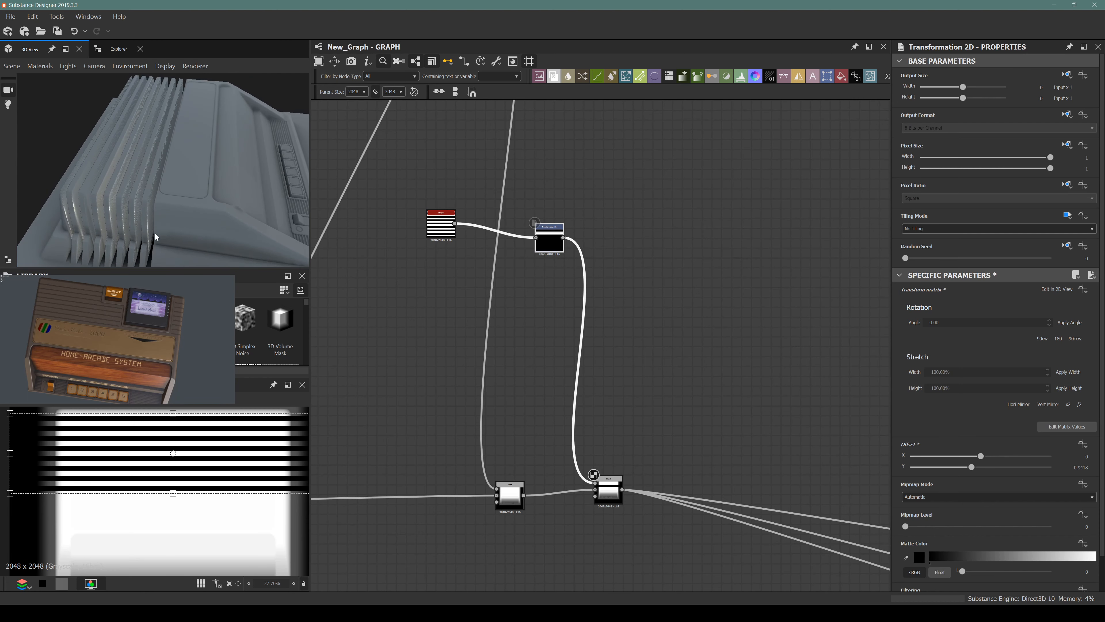
# Step: Lower the opacity of the Subtract Blend to 0.02 so the stripes carve only shallow grooves into the console
pyautogui.scroll(2, 151, 222)
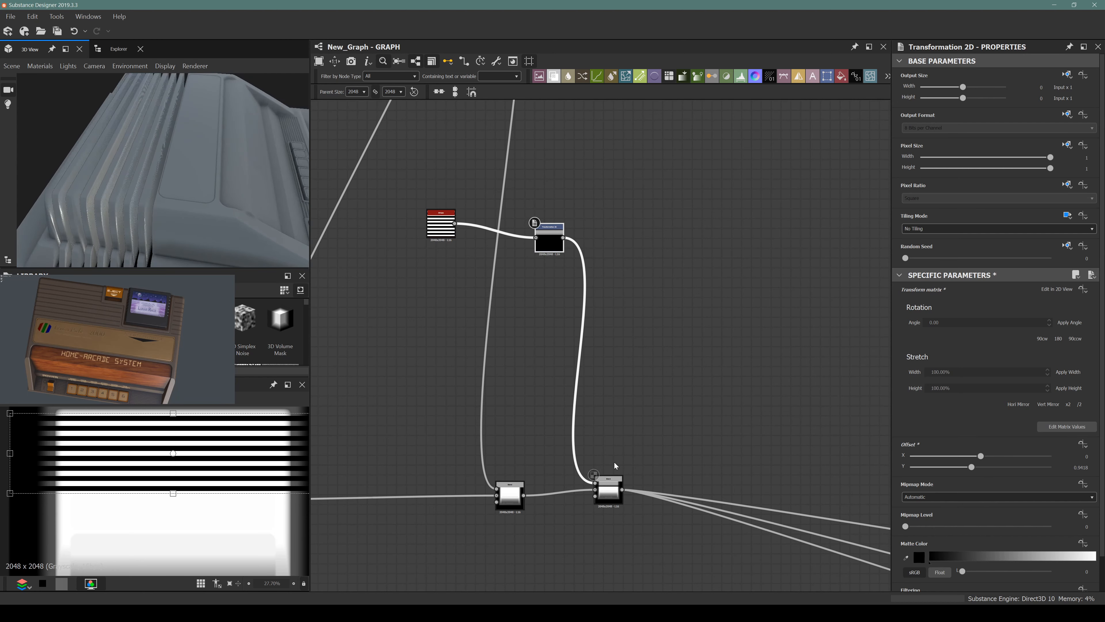
pyautogui.click(609, 490)
pyautogui.moveTo(956, 300); pyautogui.dragTo(909, 311)
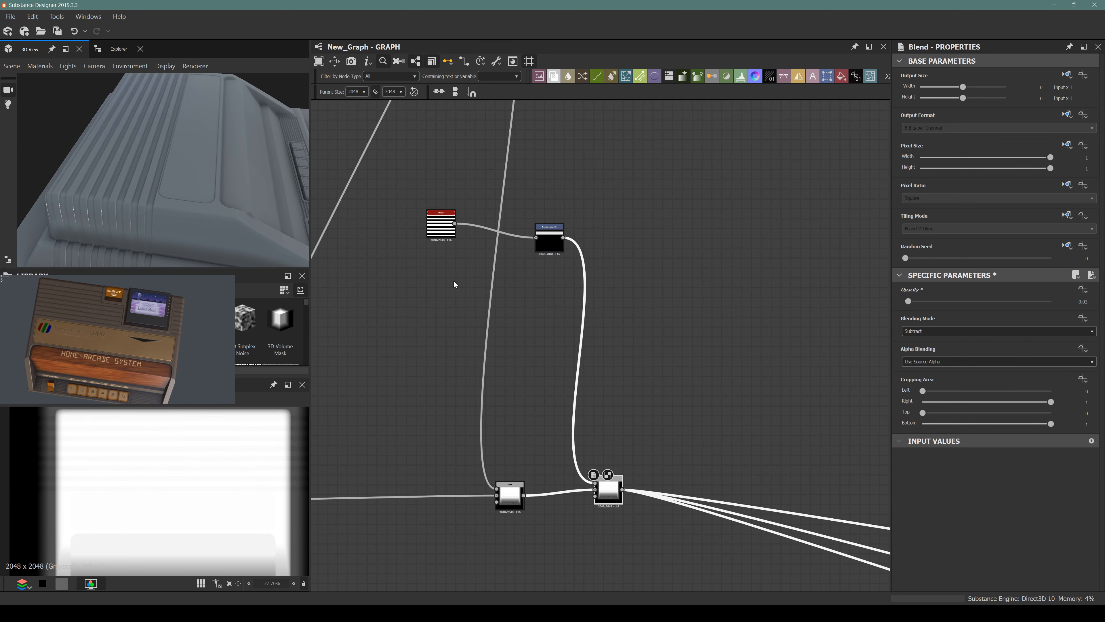
# Step: Squeeze the stripe band slightly from its upper and lower edges with the Transformation 2D, fitting it inside the console's upper part
pyautogui.scroll(-2, 152, 470)
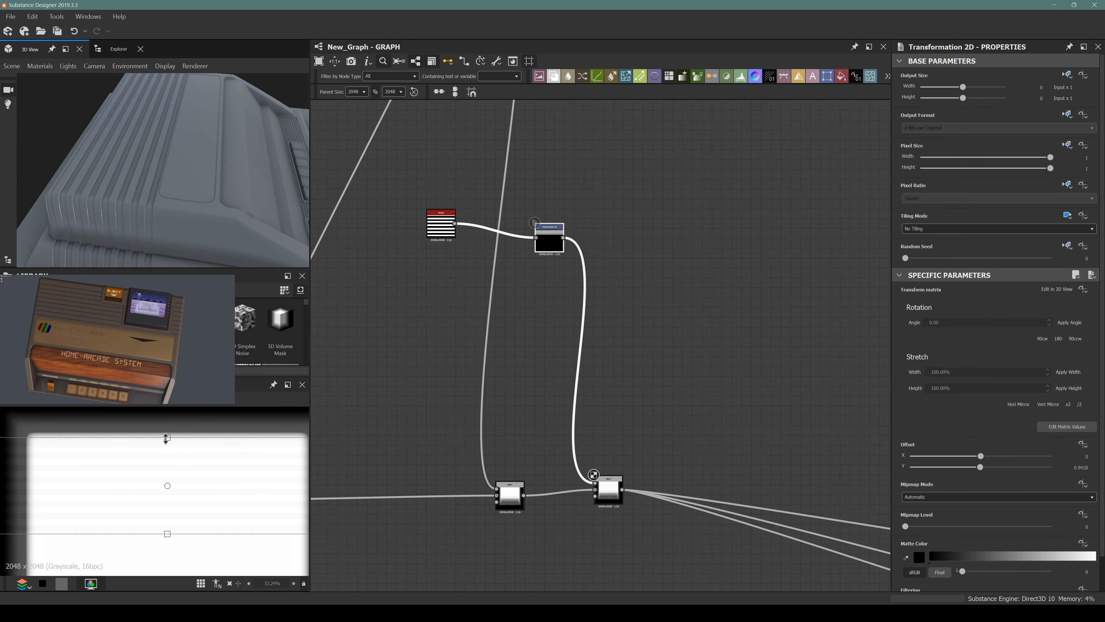
pyautogui.moveTo(165, 438); pyautogui.dragTo(166, 446)
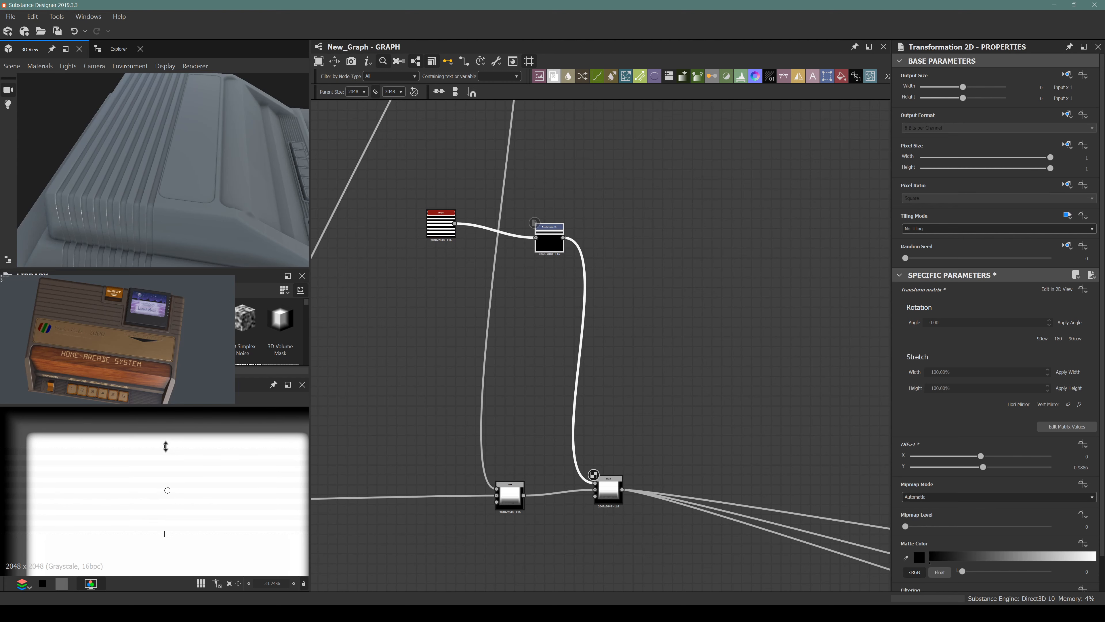
pyautogui.moveTo(165, 446); pyautogui.dragTo(161, 447)
pyautogui.moveTo(167, 533); pyautogui.dragTo(169, 529)
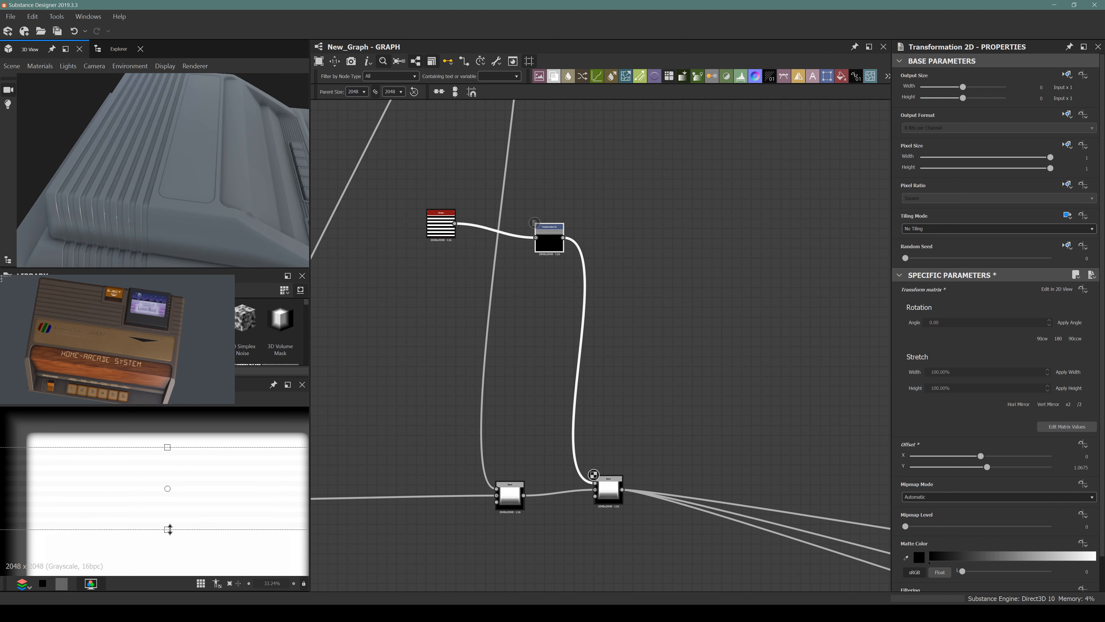
# Step: Set the Stripes pattern's width to 0.28 and inspect the thinner grooves along the console's side on the 3D model
pyautogui.click(441, 225)
pyautogui.scroll(-2, 986, 389)
pyautogui.scroll(-2, 987, 389)
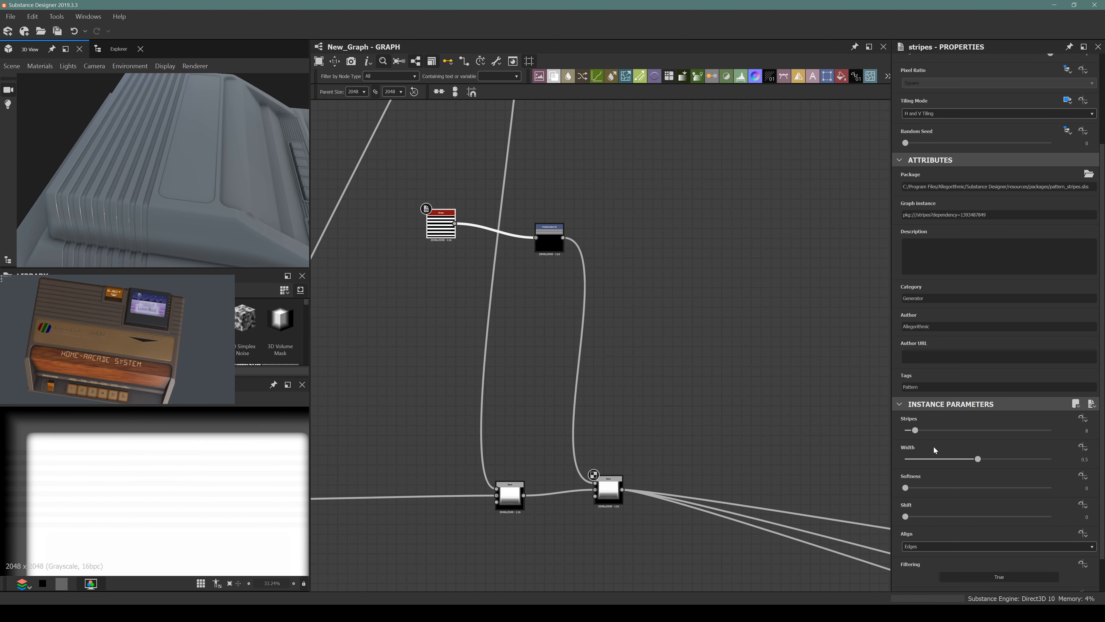
pyautogui.click(948, 458)
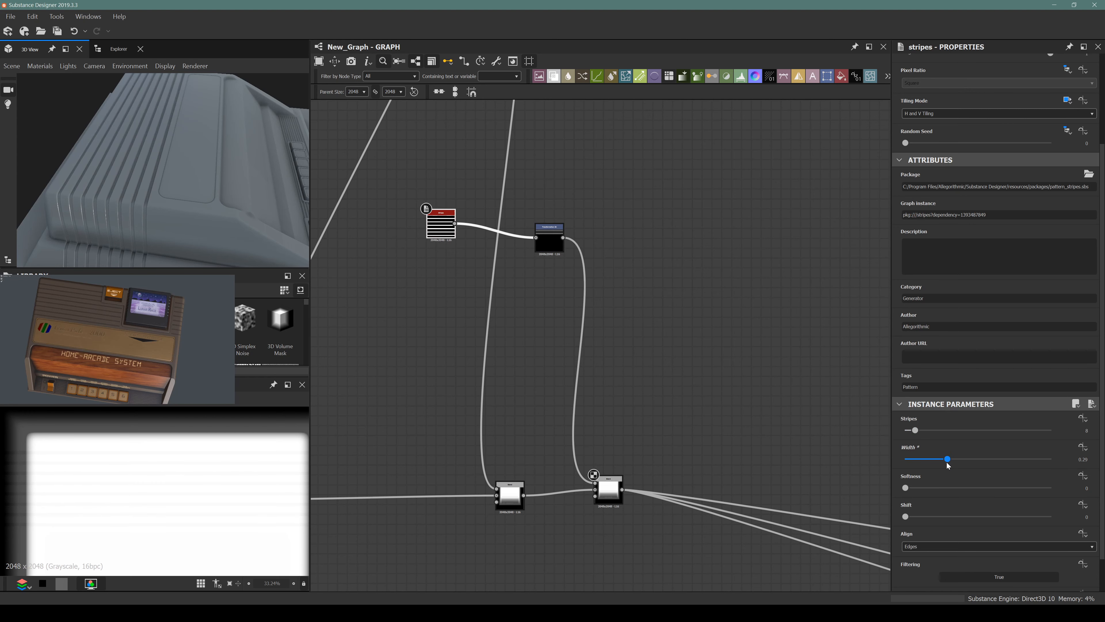
pyautogui.moveTo(947, 463); pyautogui.dragTo(946, 462)
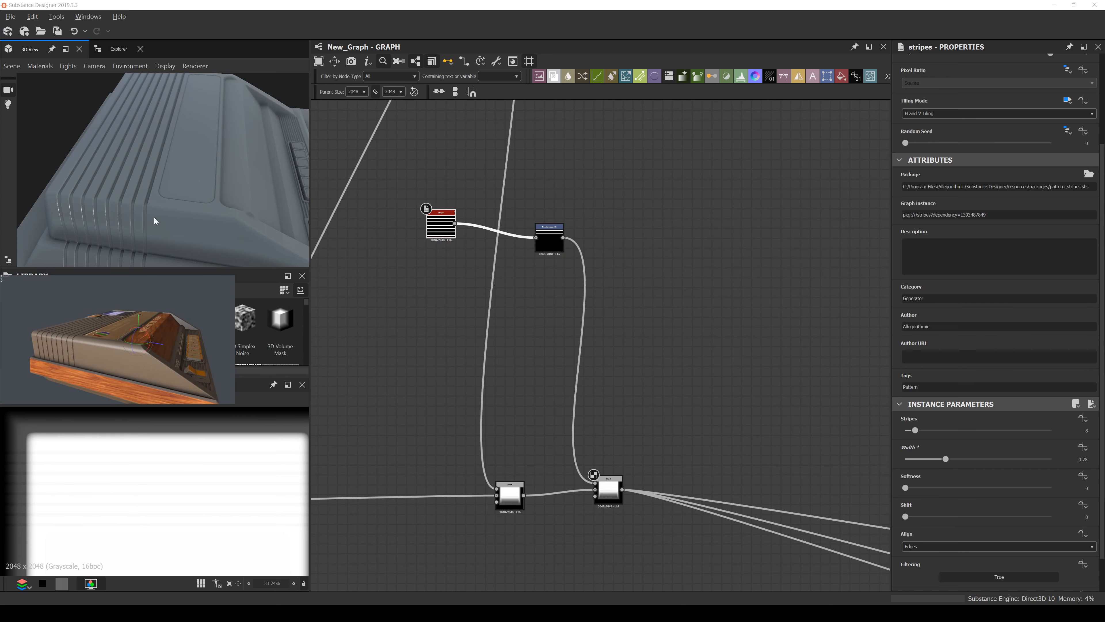
pyautogui.moveTo(155, 220); pyautogui.dragTo(187, 190)
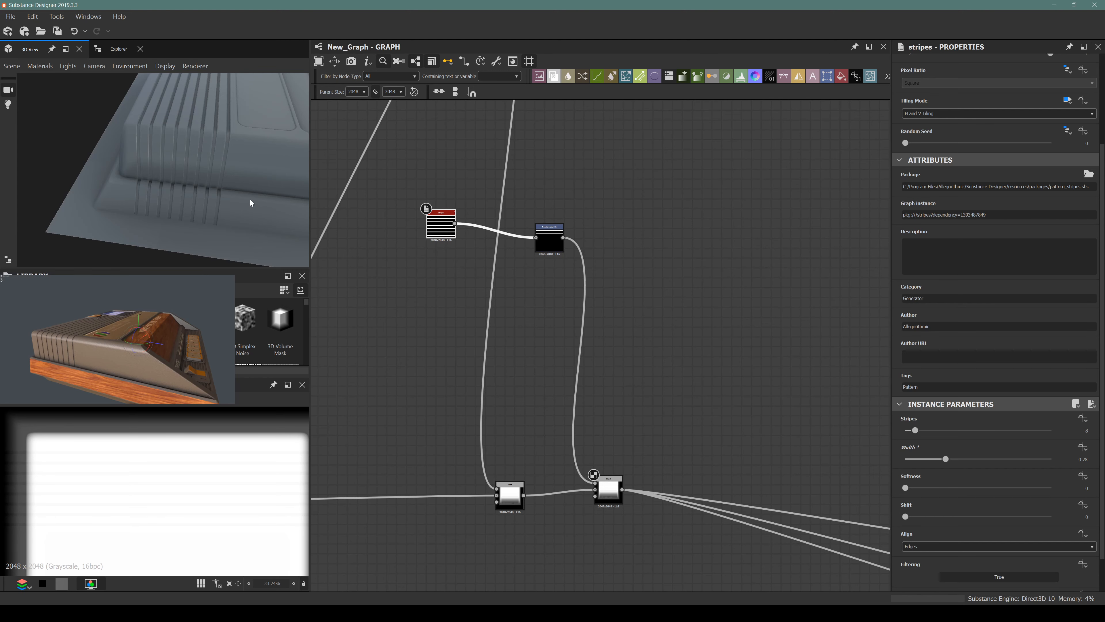
pyautogui.scroll(-5, 493, 266)
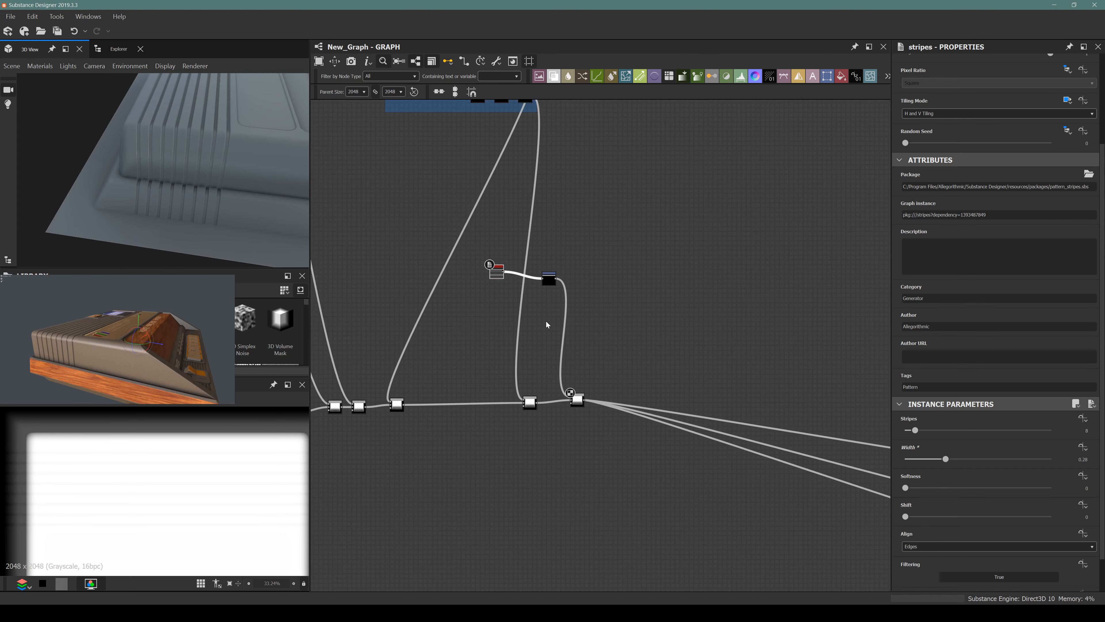